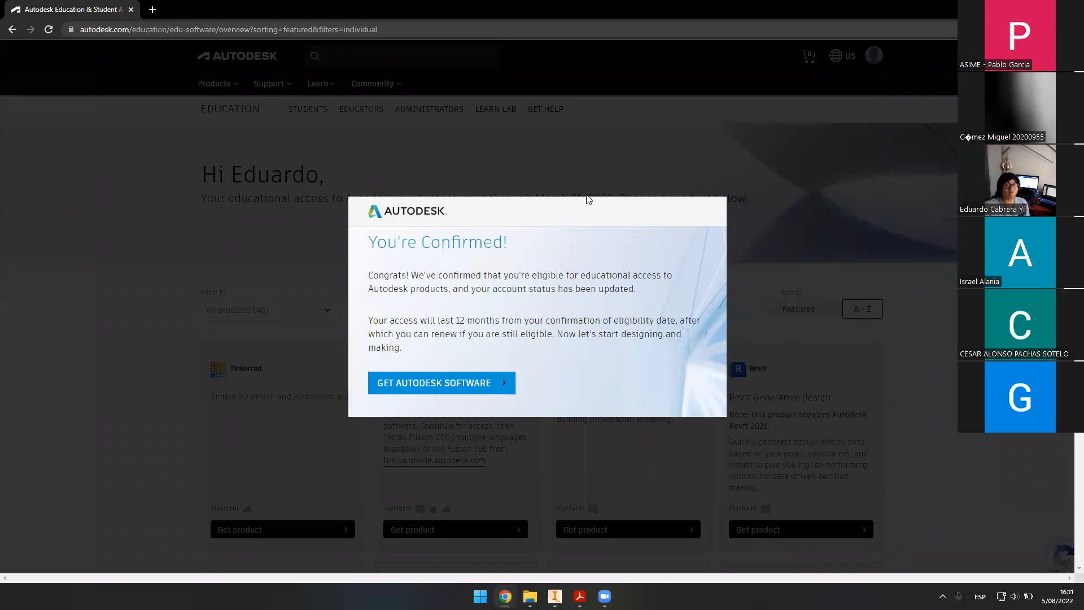
- Search 'inventor educational' in a new tab and open the Autodesk Education & Student Access result
click(161, 17)
text(int)
key(BackSpace)
text(vent)
key(Return)
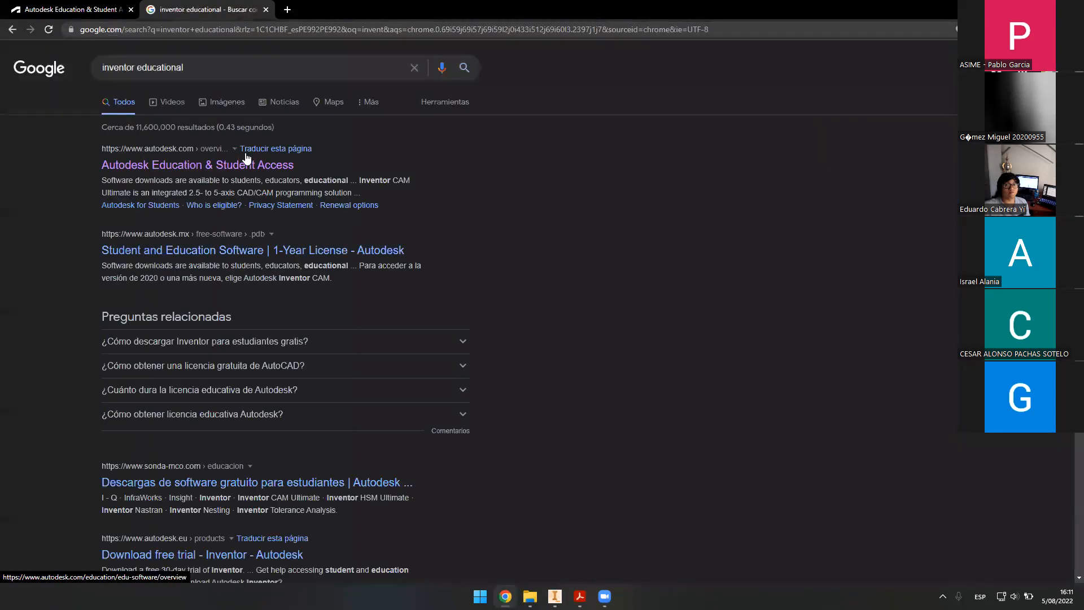
click(229, 169)
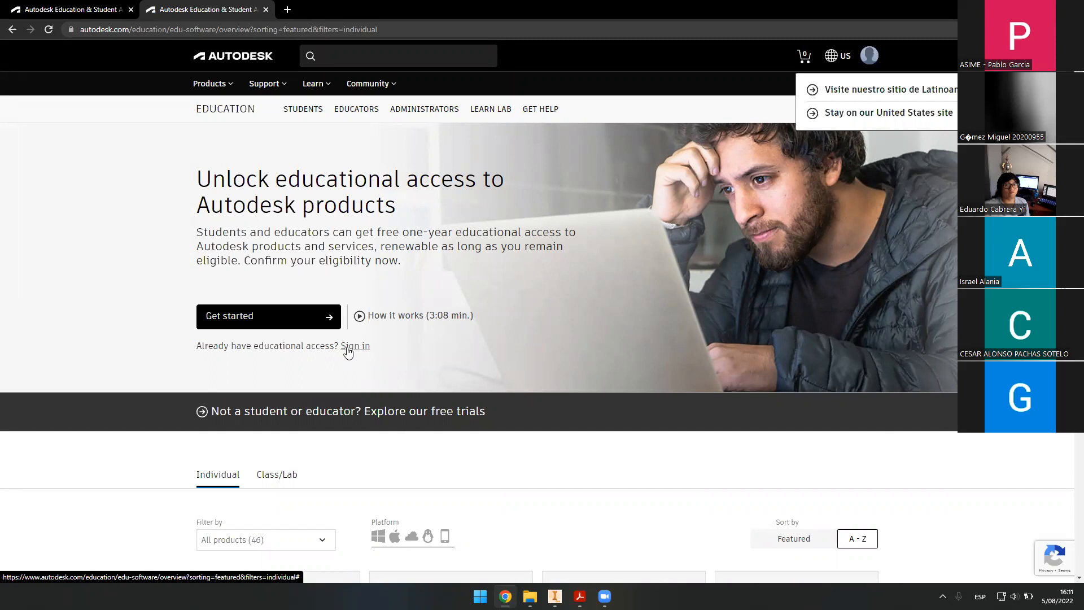
- Return to the first tab with the You're Confirmed notice
click(122, 10)
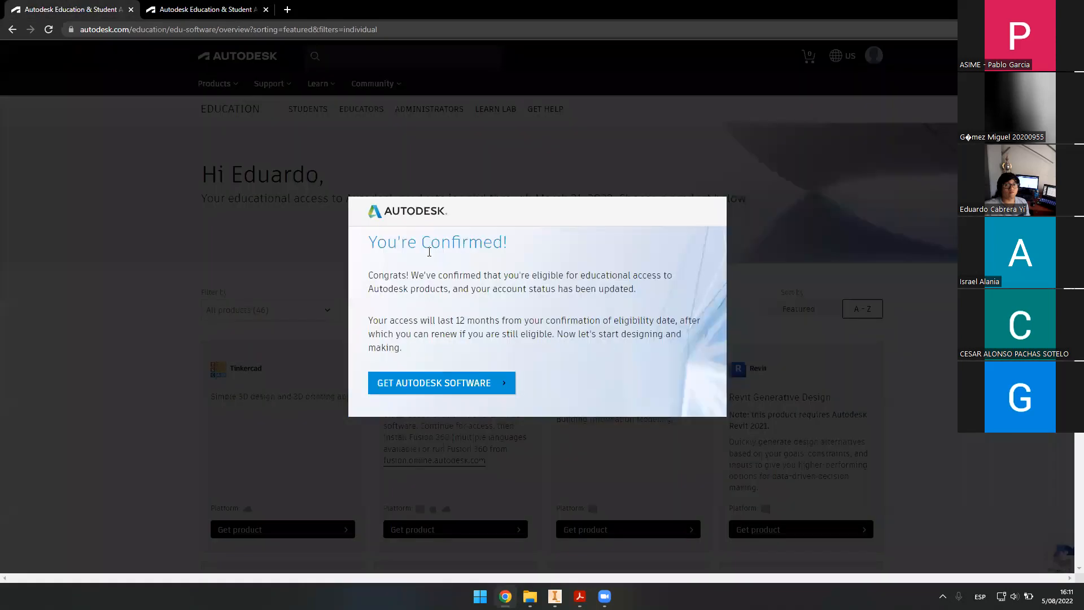
drag(377, 242, 502, 252)
click(494, 253)
- Dismiss the confirmation and scroll the product catalog to the Inventor Professional card
click(477, 382)
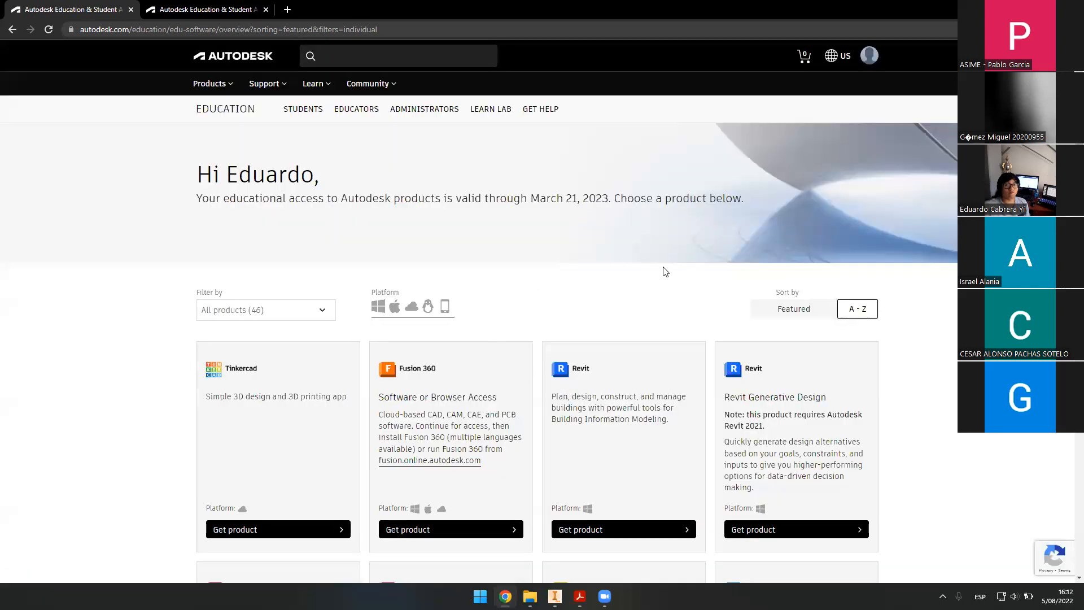
scroll(706, 260, down, 12)
scroll(875, 280, down, 11)
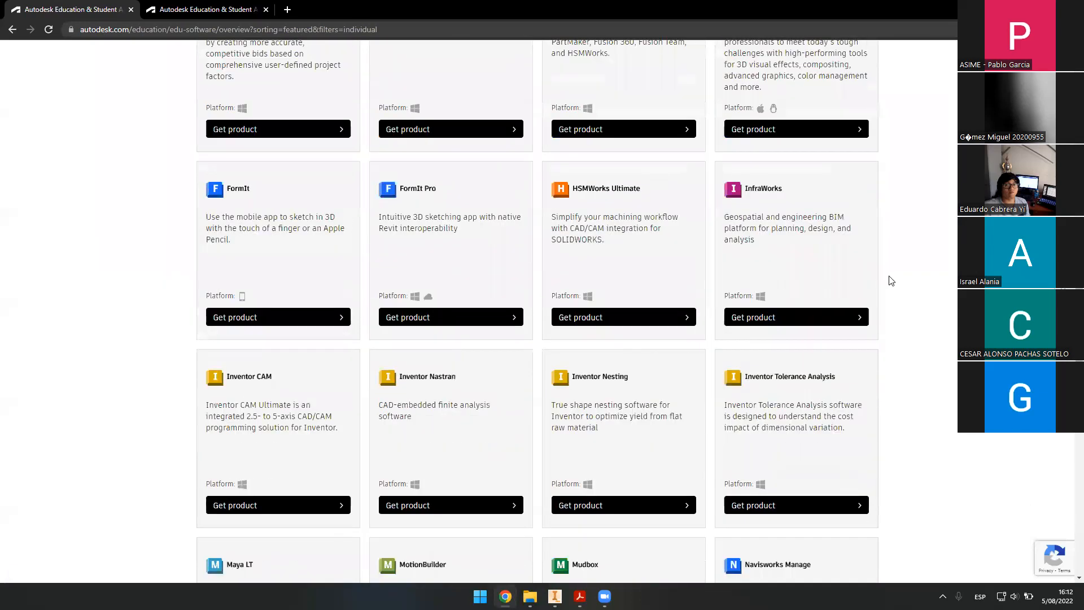
scroll(935, 322, up, 5)
scroll(931, 308, up, 15)
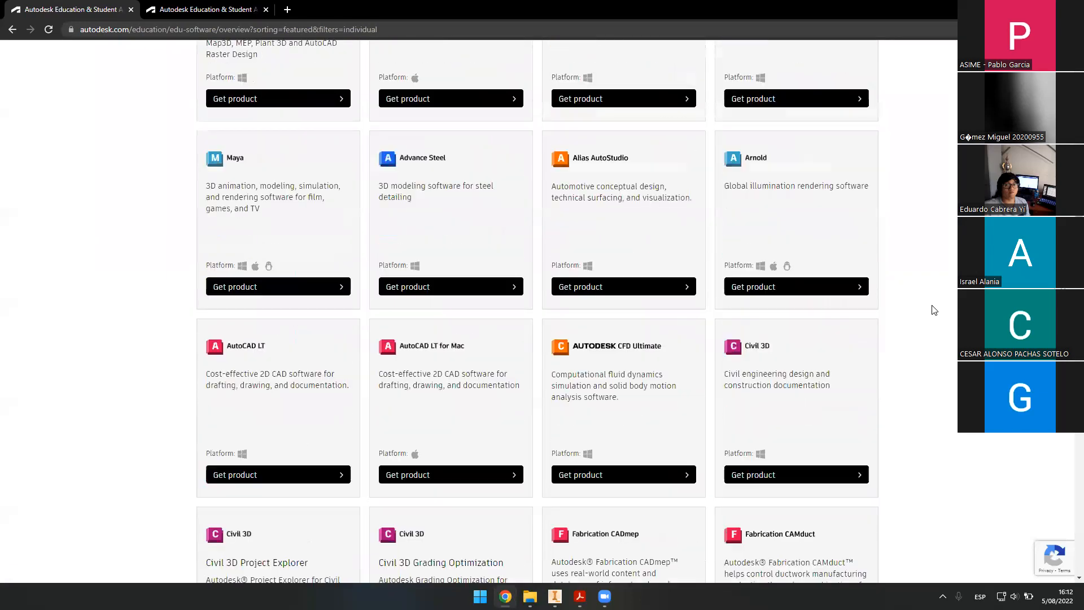
scroll(870, 290, down, 3)
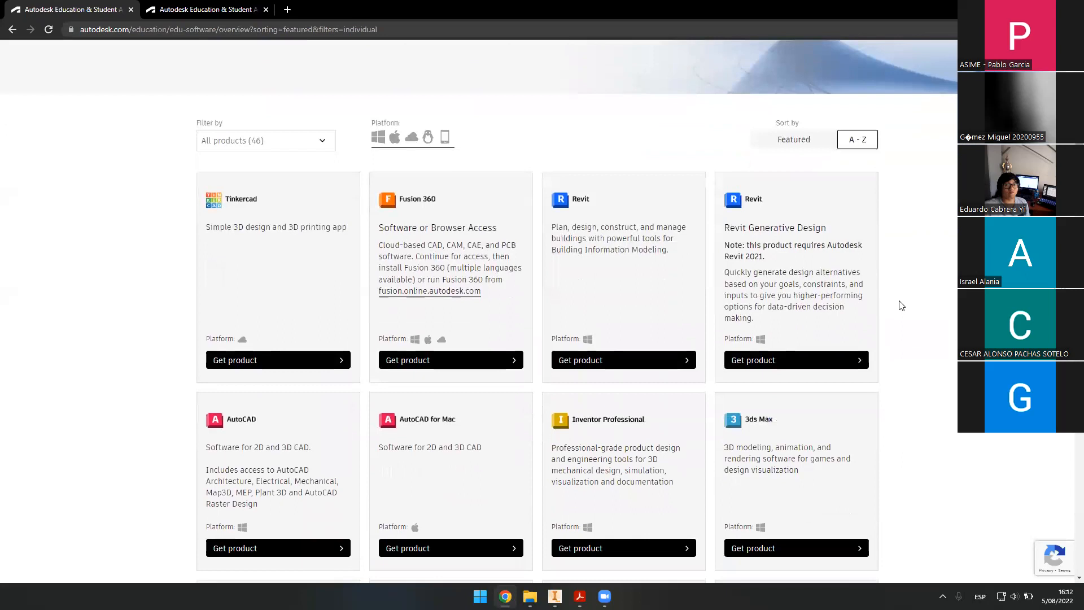
scroll(677, 364, down, 1)
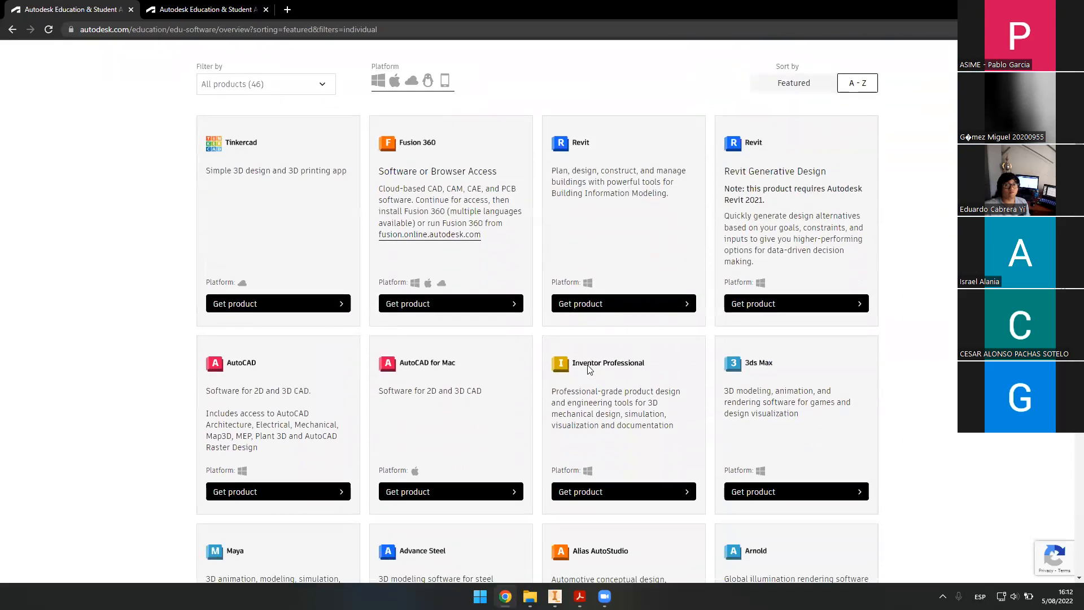
scroll(628, 409, down, 3)
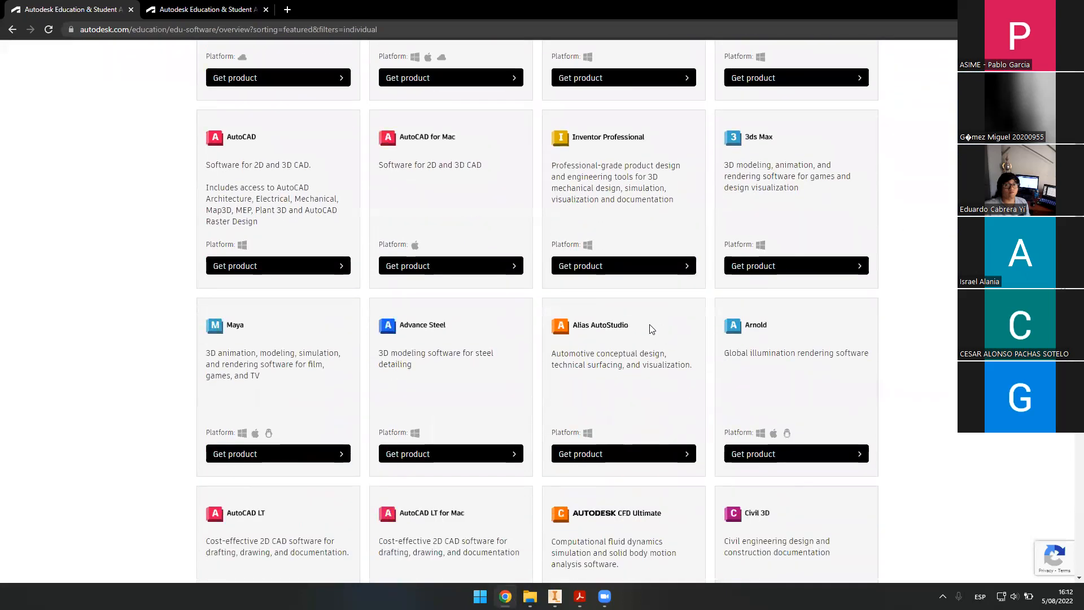
scroll(648, 327, up, 2)
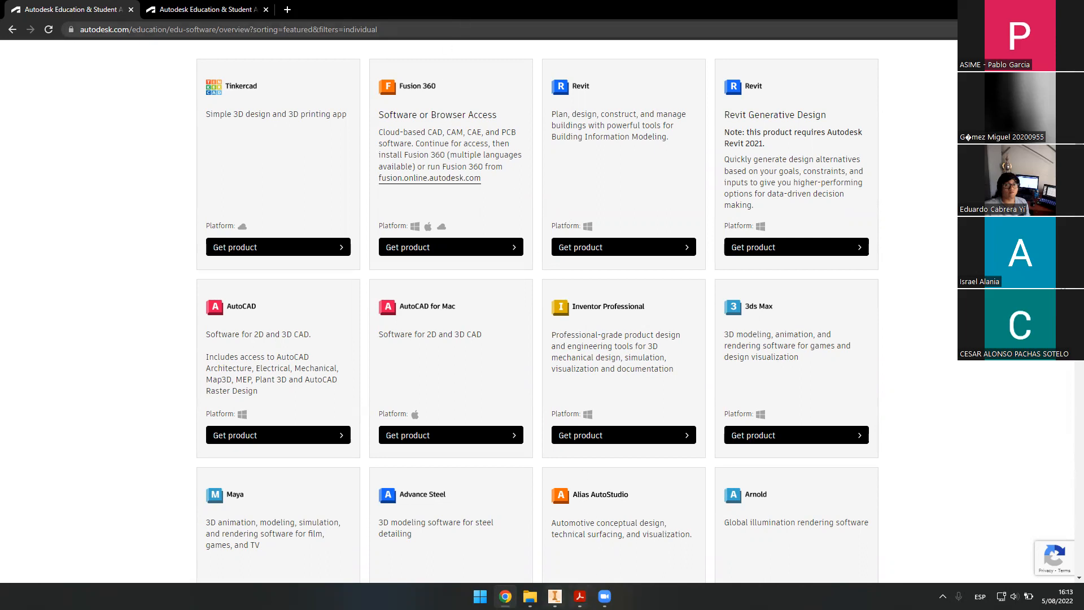
click(555, 596)
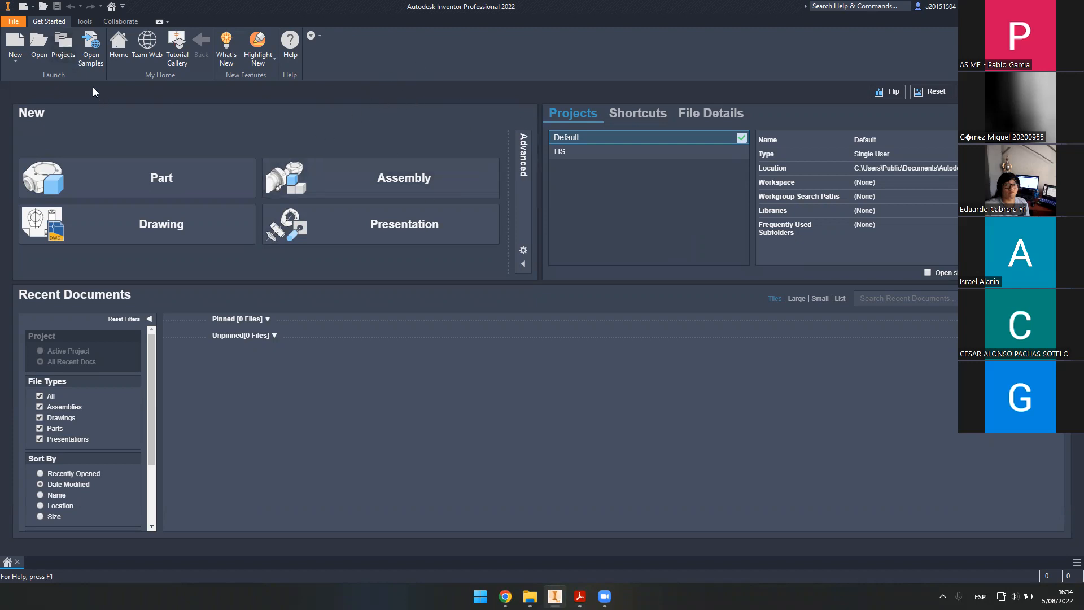
- Open the Projects dialog, center it on screen, and start a new project
click(63, 45)
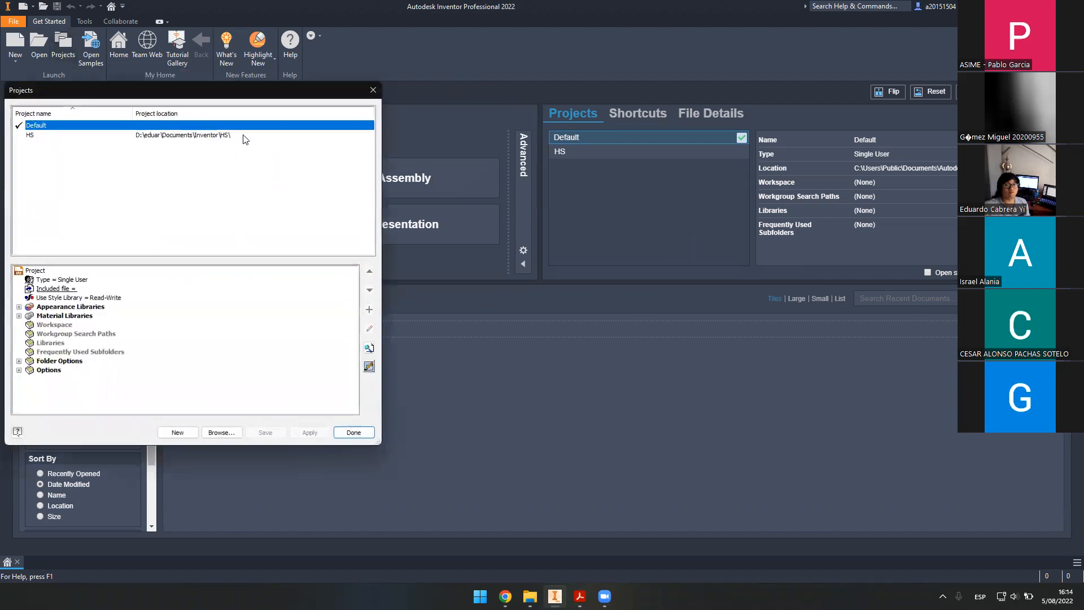
drag(260, 98, 665, 158)
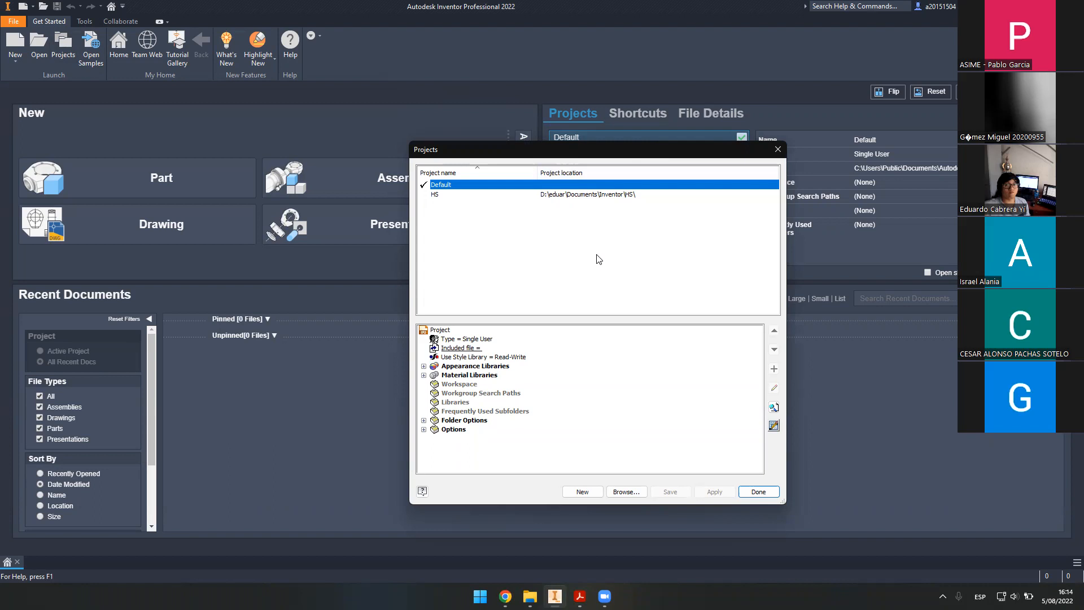
click(580, 489)
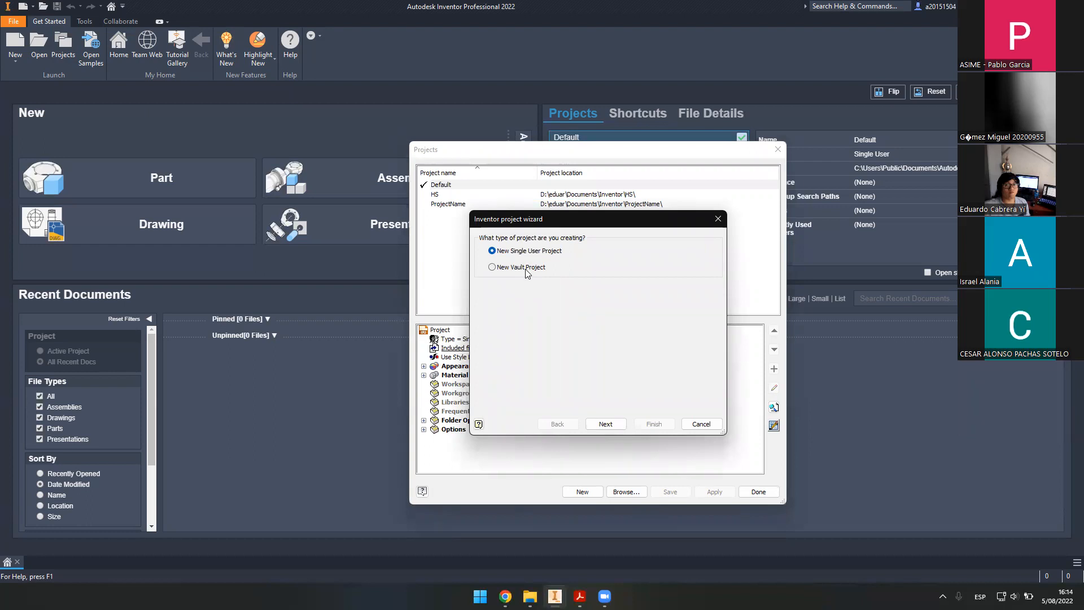
- Choose New Single User Project and name it Taller
click(514, 267)
click(525, 252)
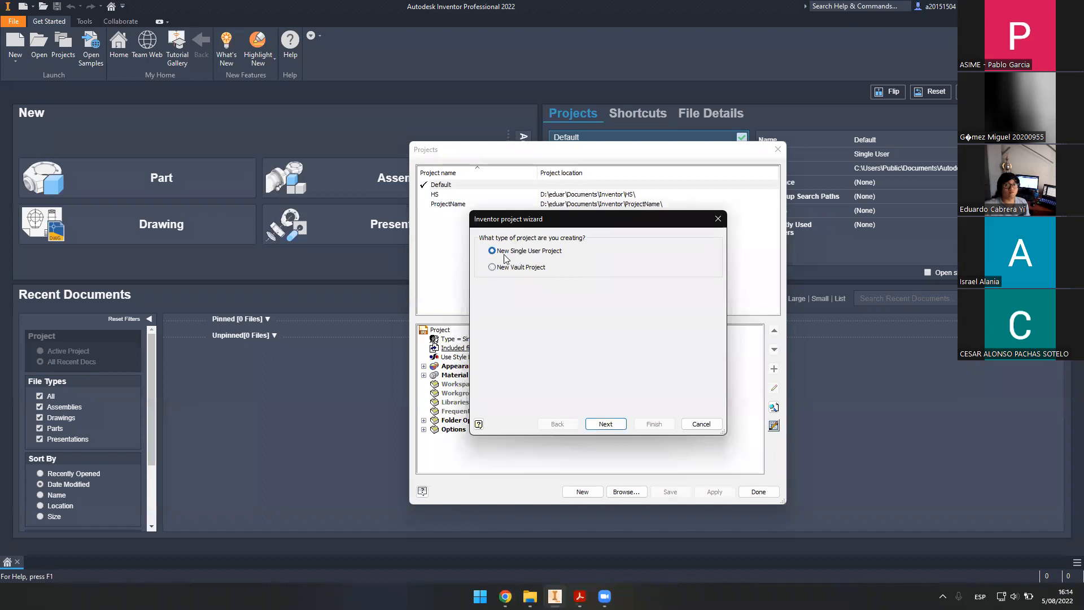
click(618, 429)
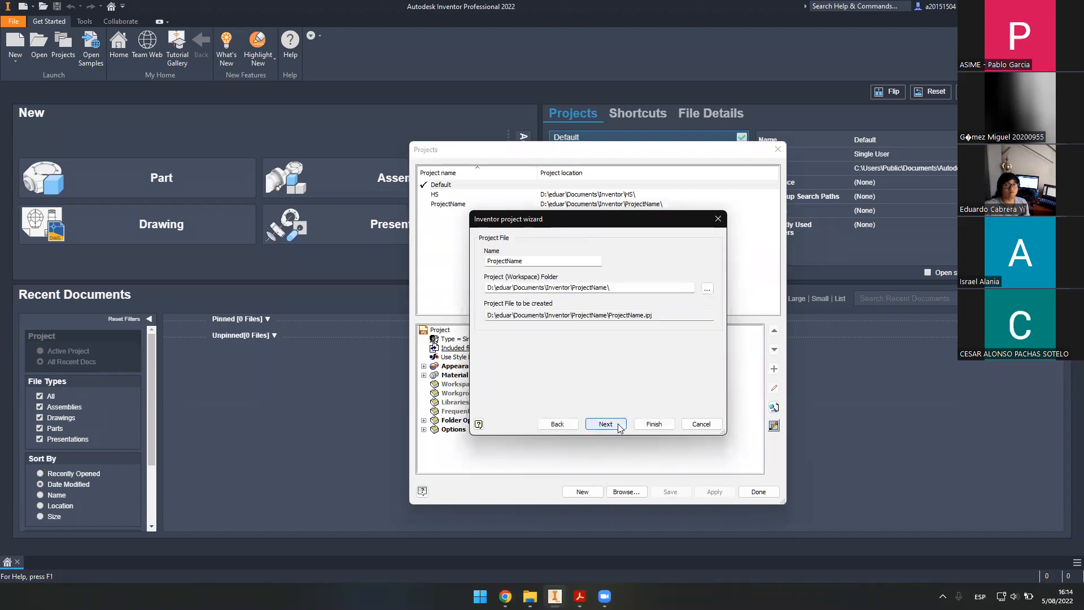
drag(552, 262, 453, 260)
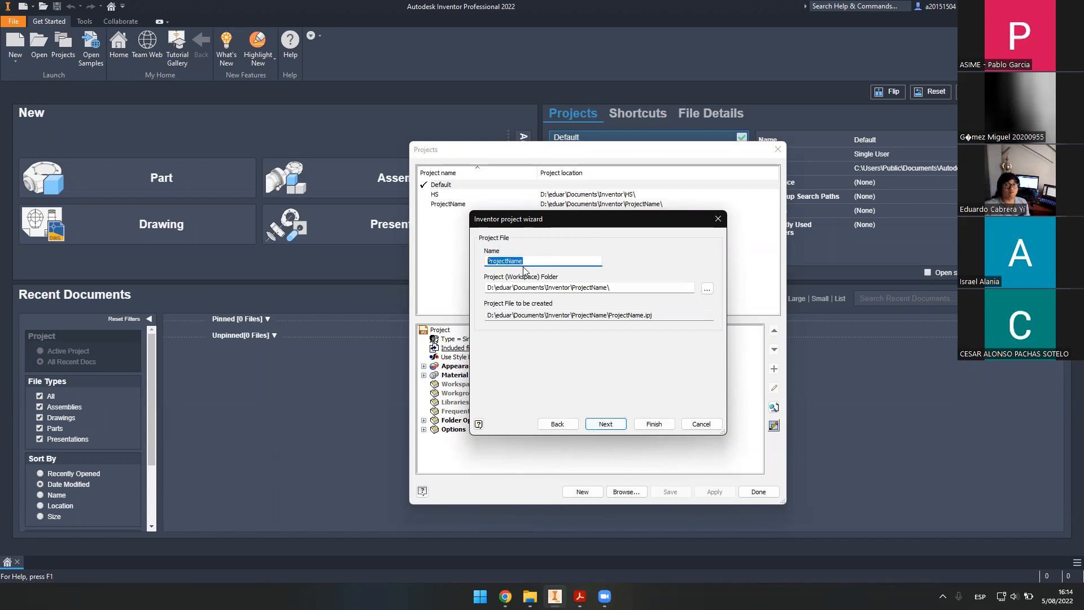
drag(546, 260, 452, 267)
text(Taller)
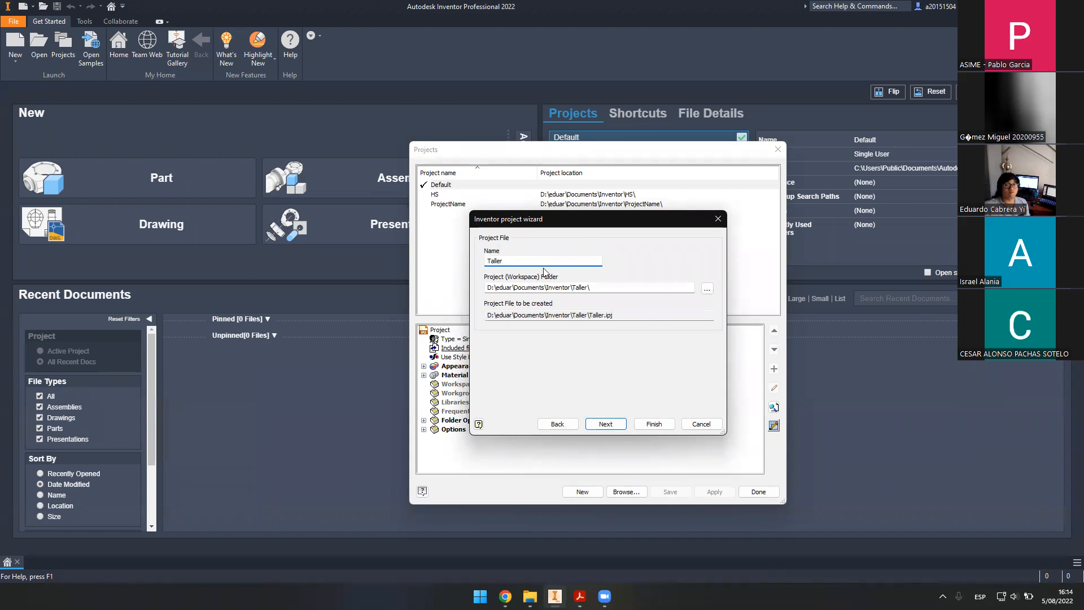
- Confirm the Taller workspace folder and Taller.ipj file, then finish the wizard
click(599, 288)
click(606, 287)
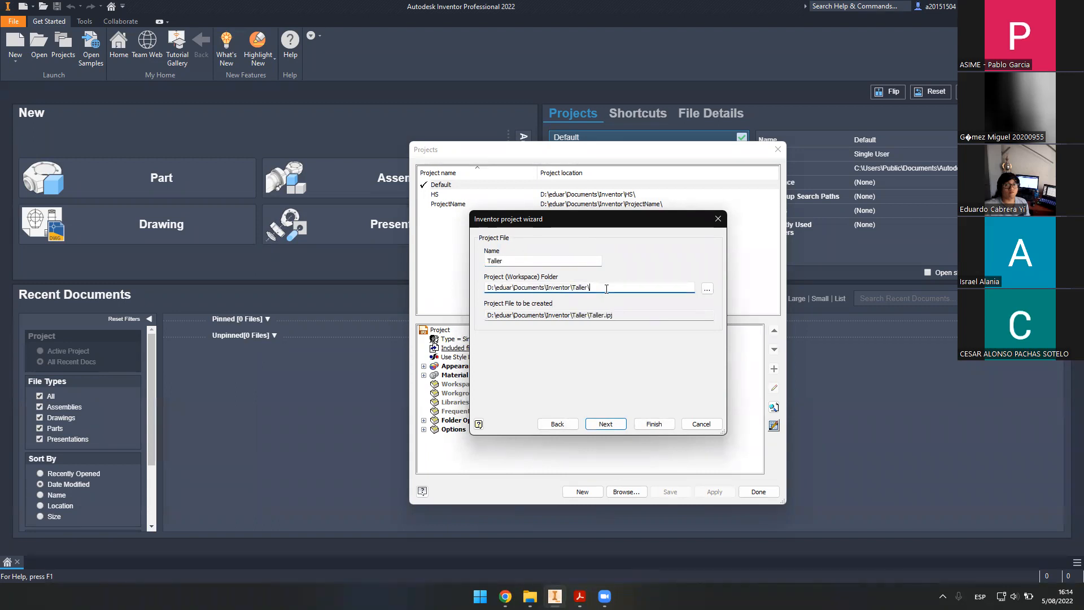
drag(623, 315, 590, 316)
click(625, 316)
click(608, 425)
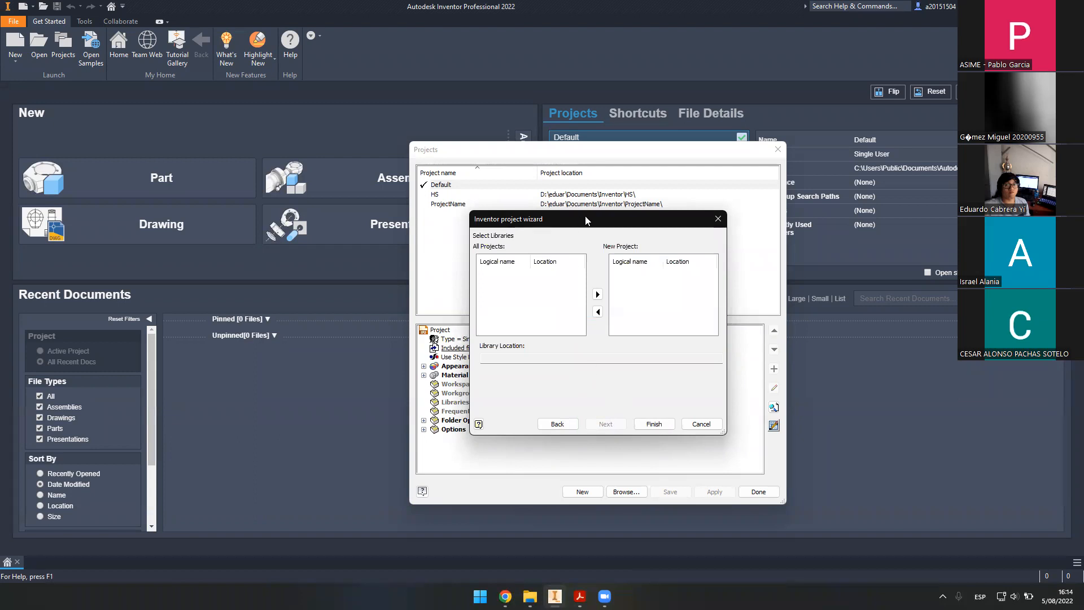
drag(585, 217, 586, 218)
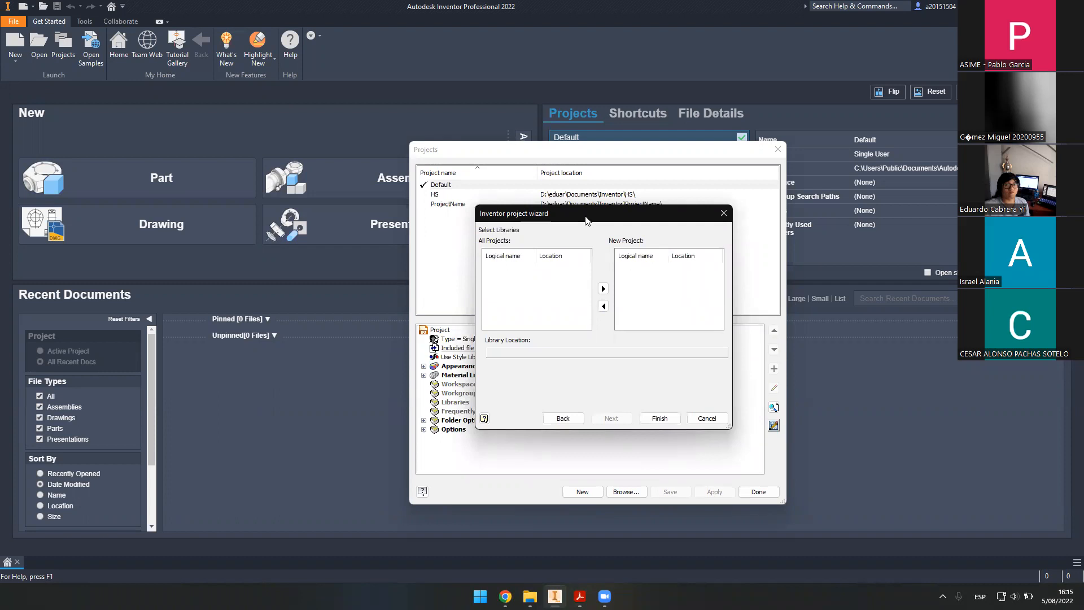
drag(585, 219, 577, 209)
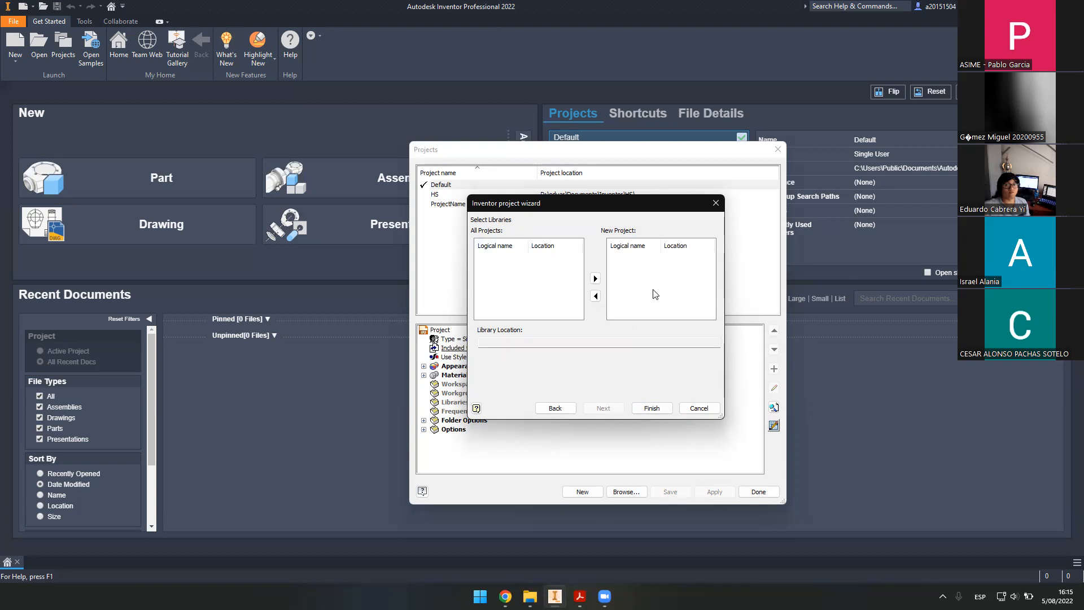
click(655, 407)
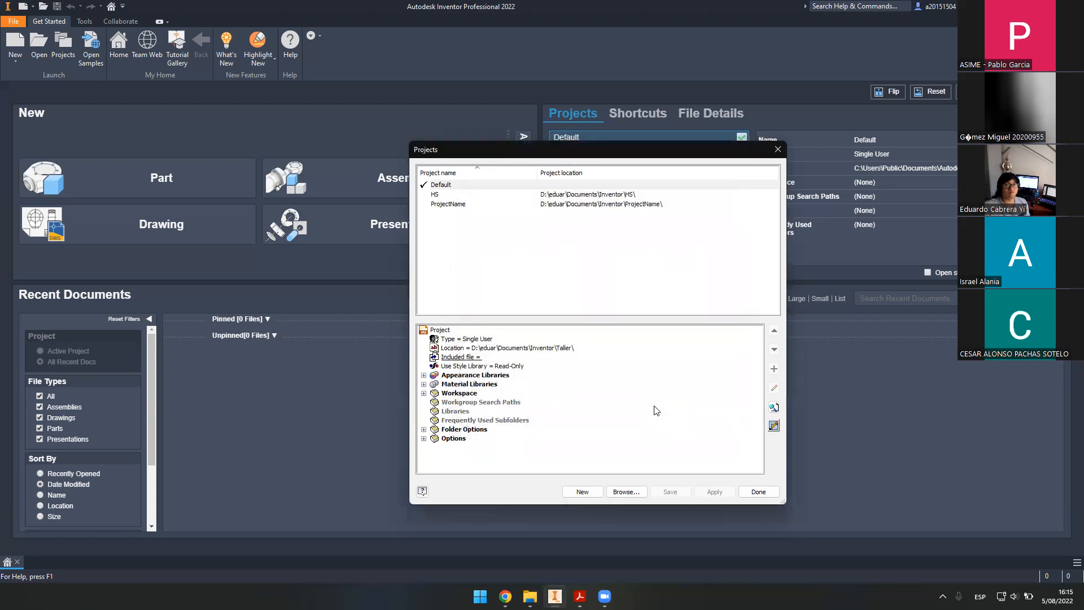
- Activate the Taller project in the Projects list instead of Default
click(451, 206)
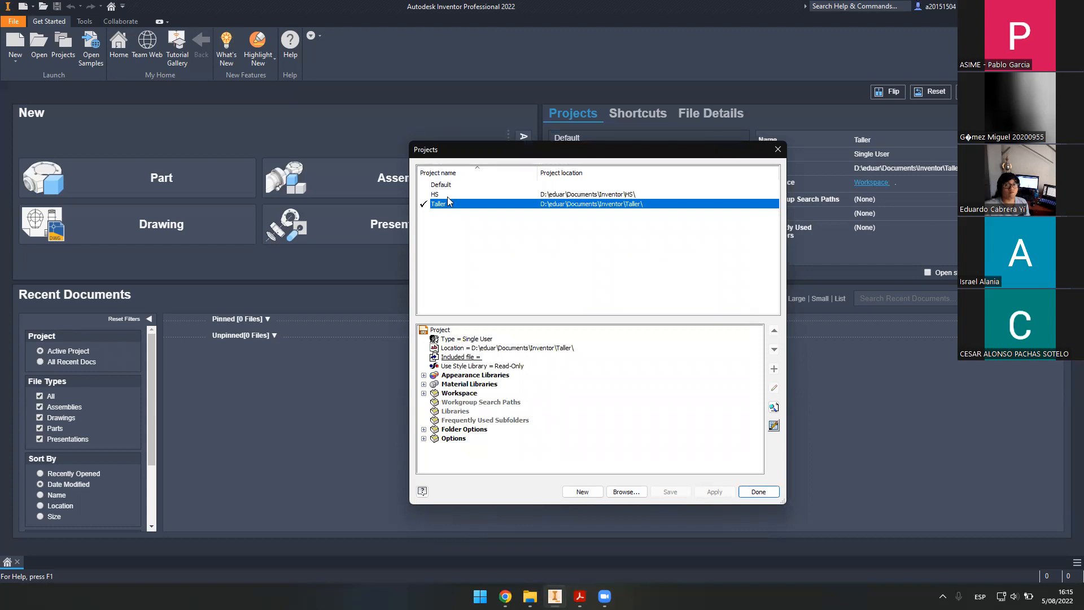
double_click(456, 186)
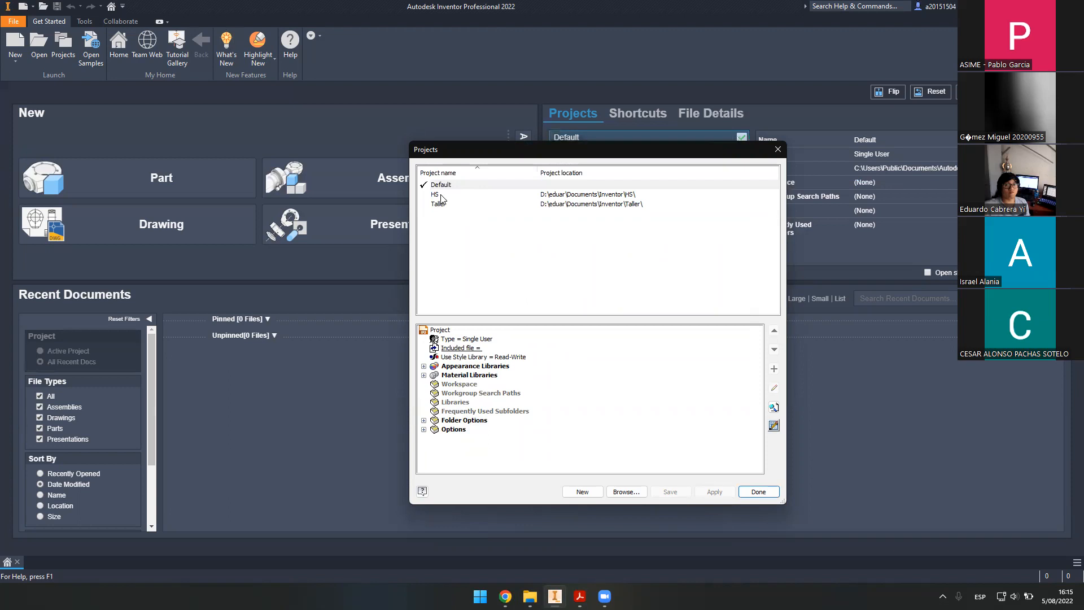
click(441, 197)
double_click(446, 205)
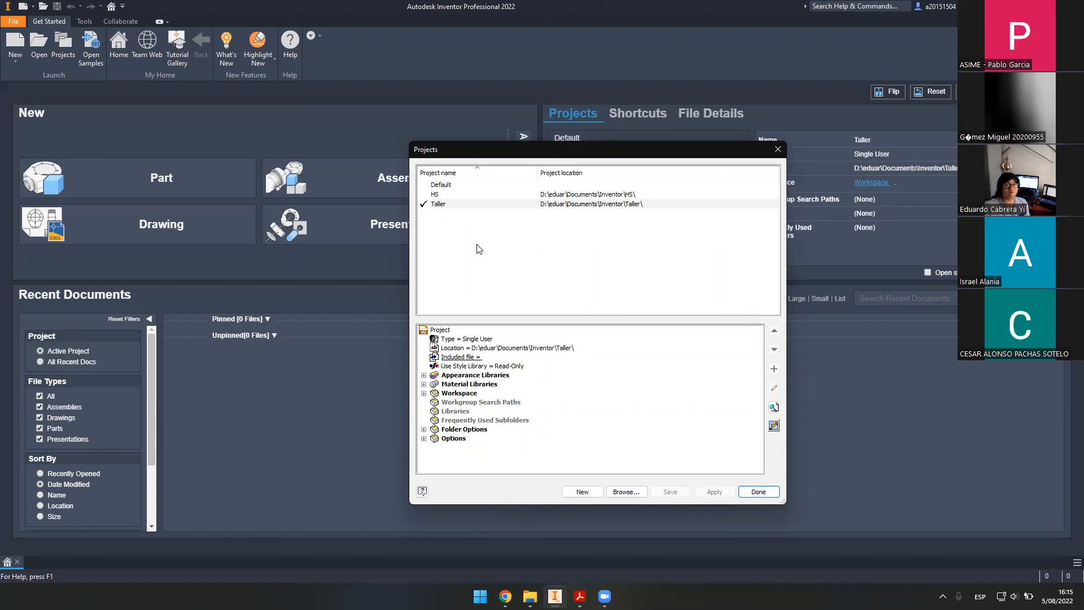
double_click(433, 204)
- Change Taller's Use Style Library setting from Read-Only to Read-Write
click(461, 367)
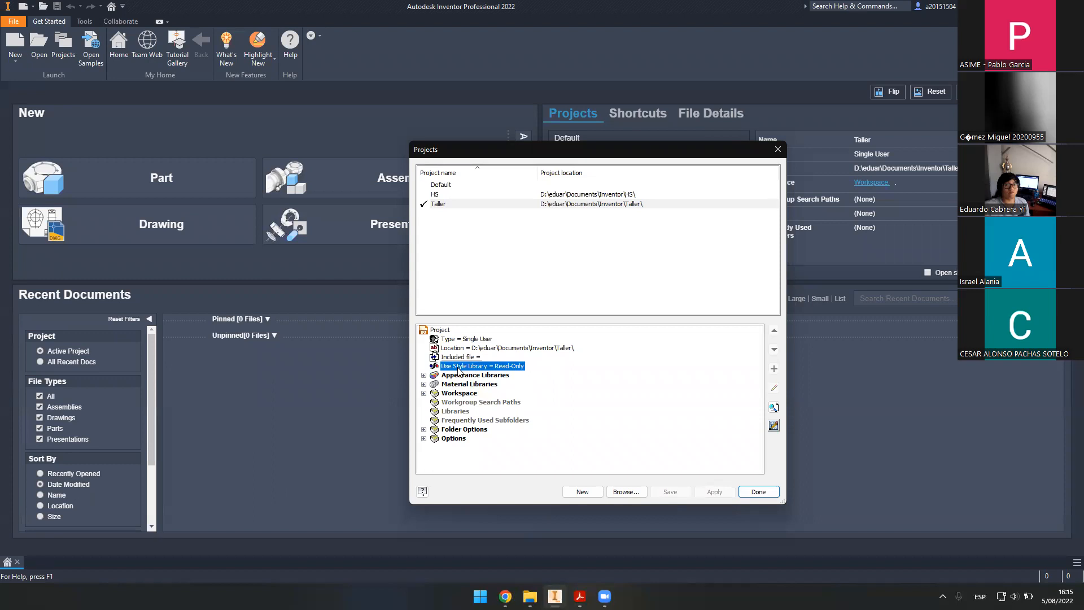
click(504, 368)
click(511, 370)
click(517, 371)
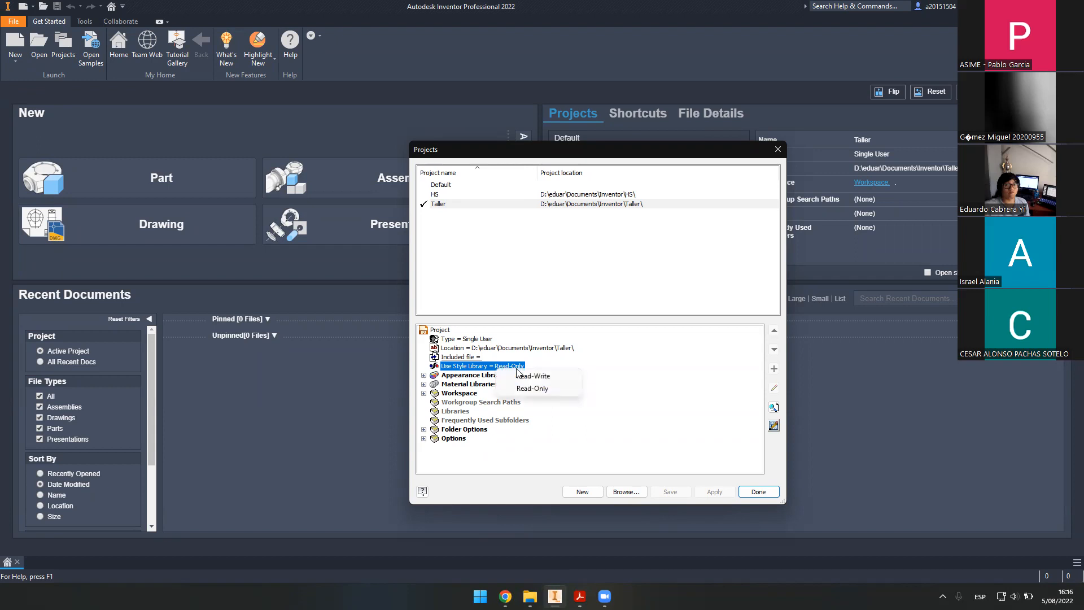
click(518, 376)
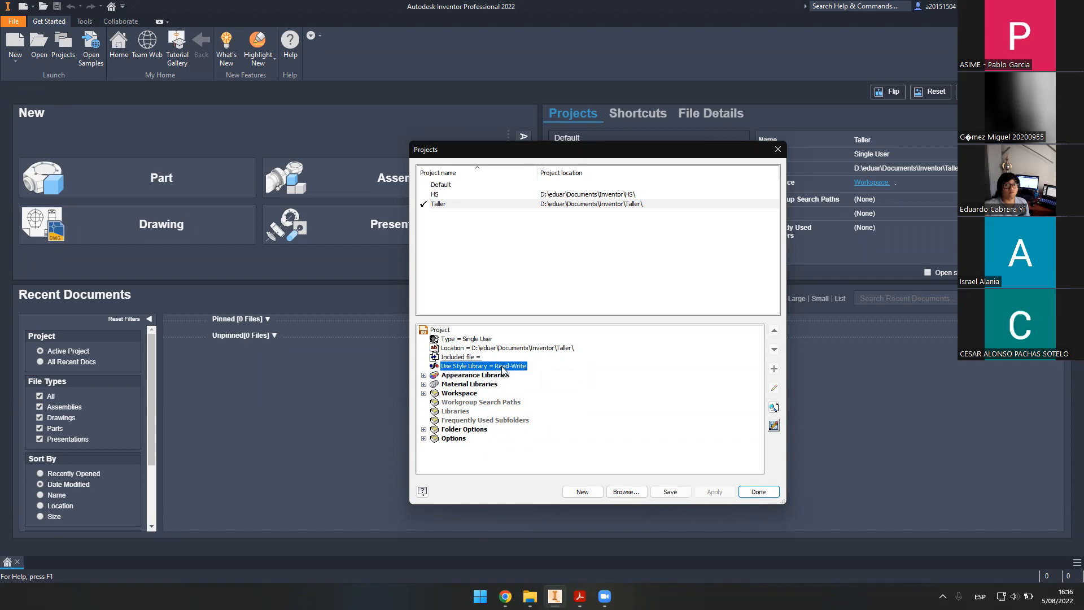
right_click(503, 368)
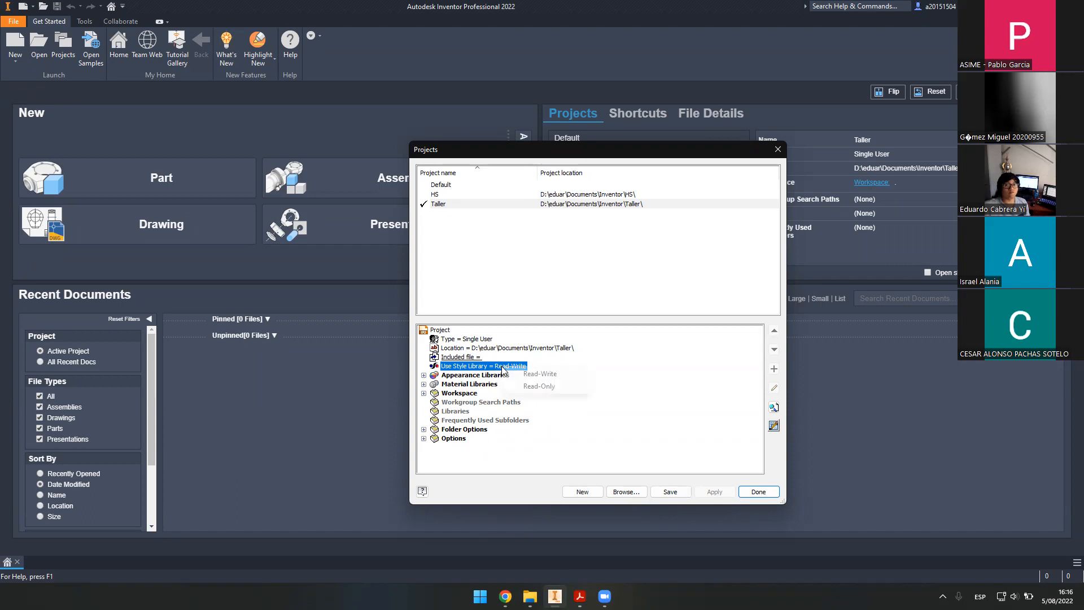
click(545, 376)
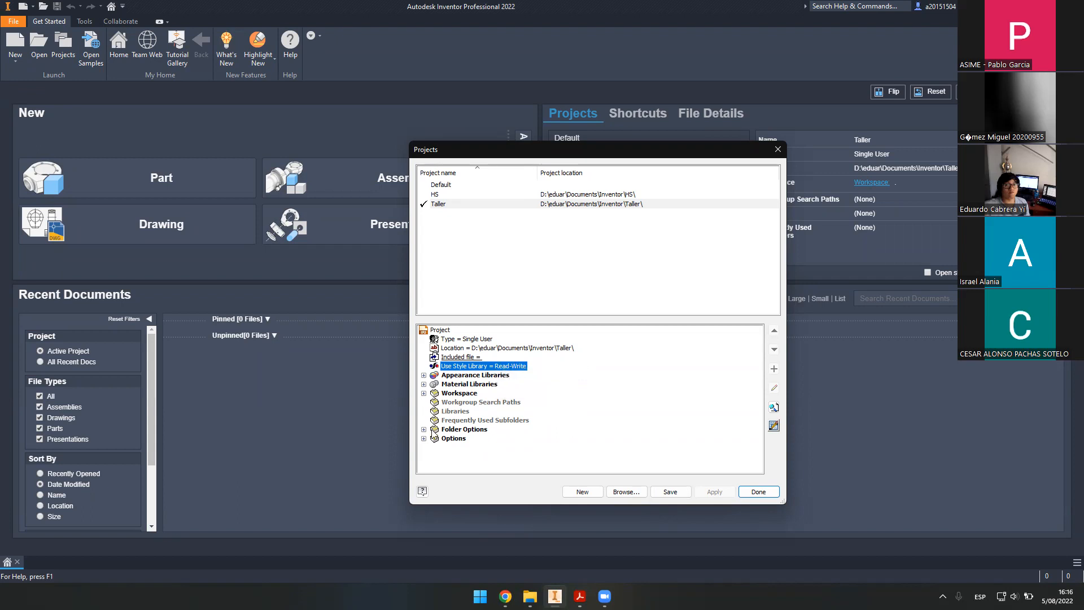
click(455, 430)
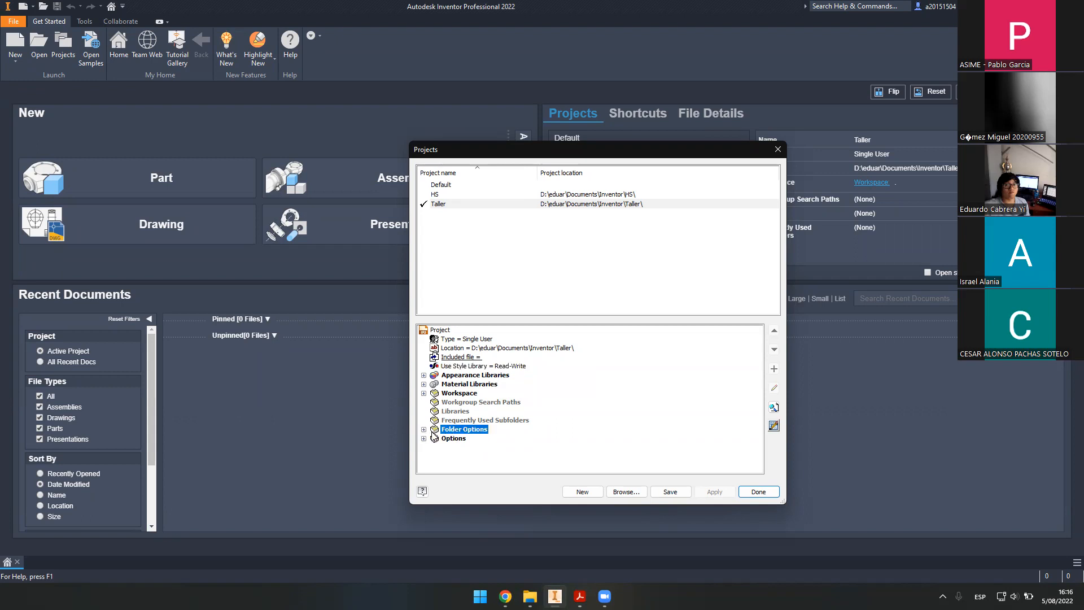
- Edit the Content Center Files path under Folder Options to ./LIBRERIA
click(424, 429)
click(516, 458)
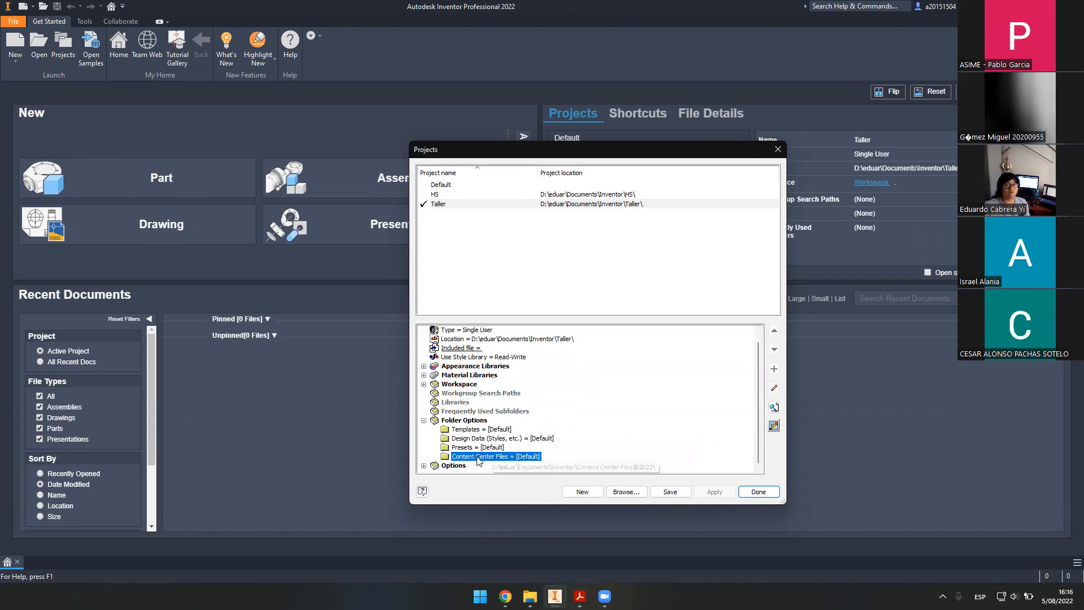
right_click(524, 460)
click(545, 464)
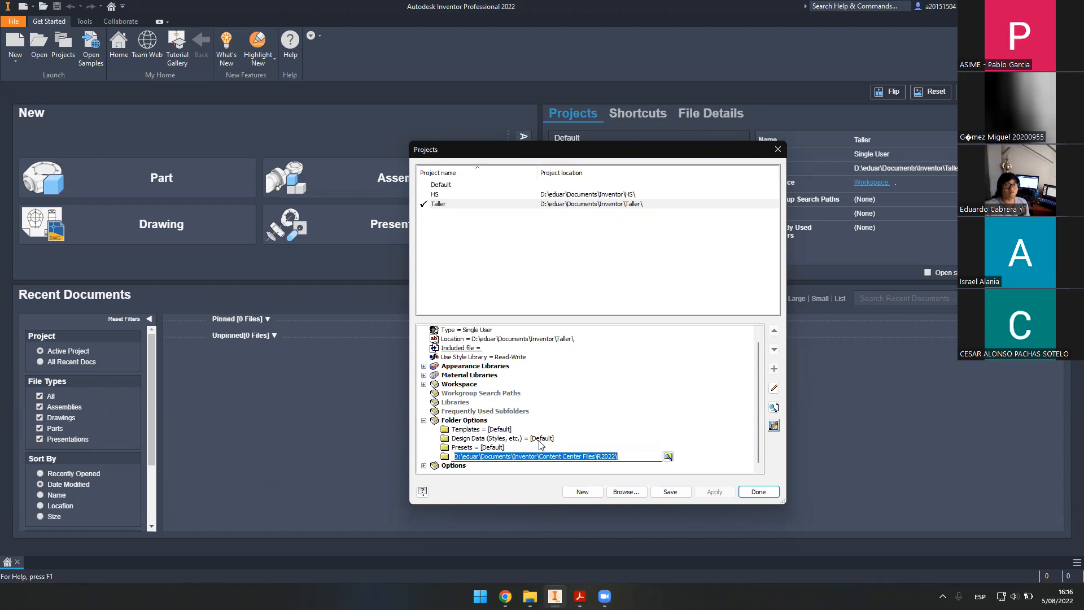
text(.)
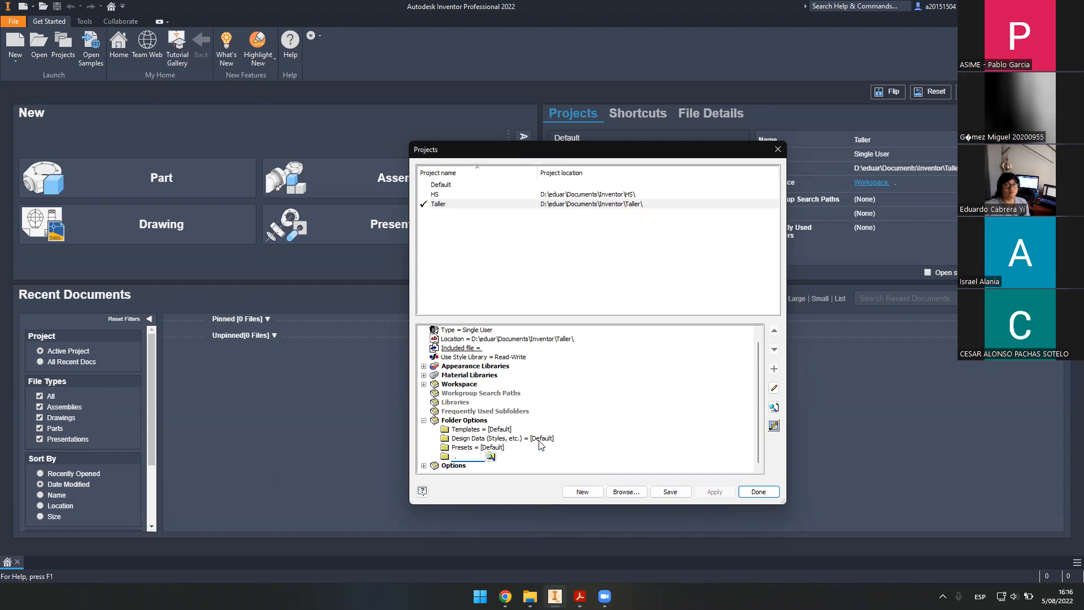
text(/LIBREARIA)
key(Delete)
- Commit the ./LIBRERIA Content Center Files path
double_click(469, 456)
click(478, 456)
key(Return)
- Browse the Taller project folder in File Explorer to check the new LIBRERIA folder
click(530, 596)
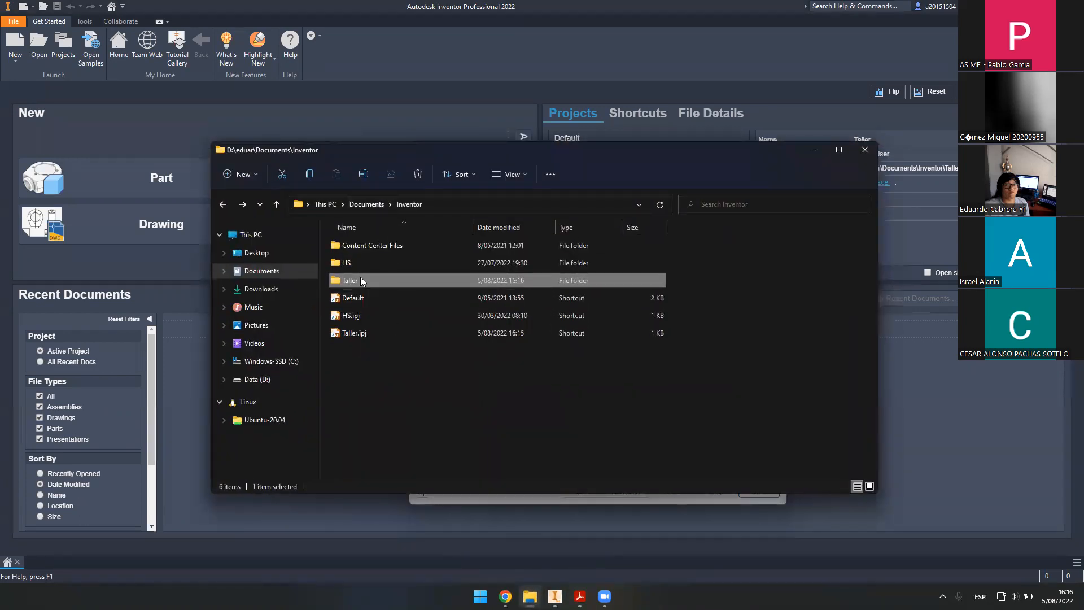
double_click(360, 278)
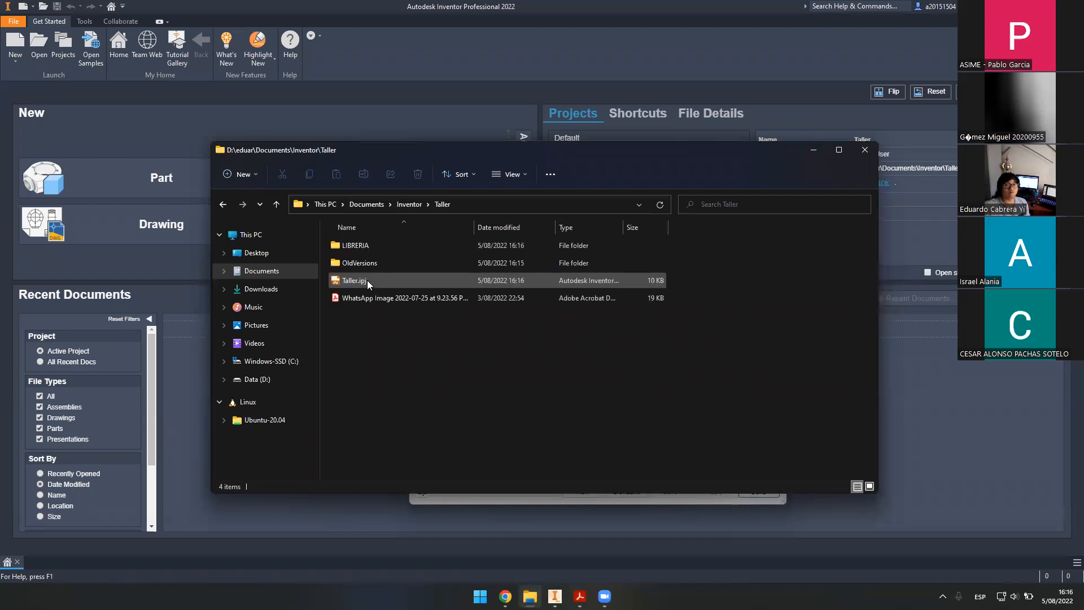
double_click(367, 247)
key(BackSpace)
- Close the Taller project settings with Done and launch Paint from Windows search
click(812, 155)
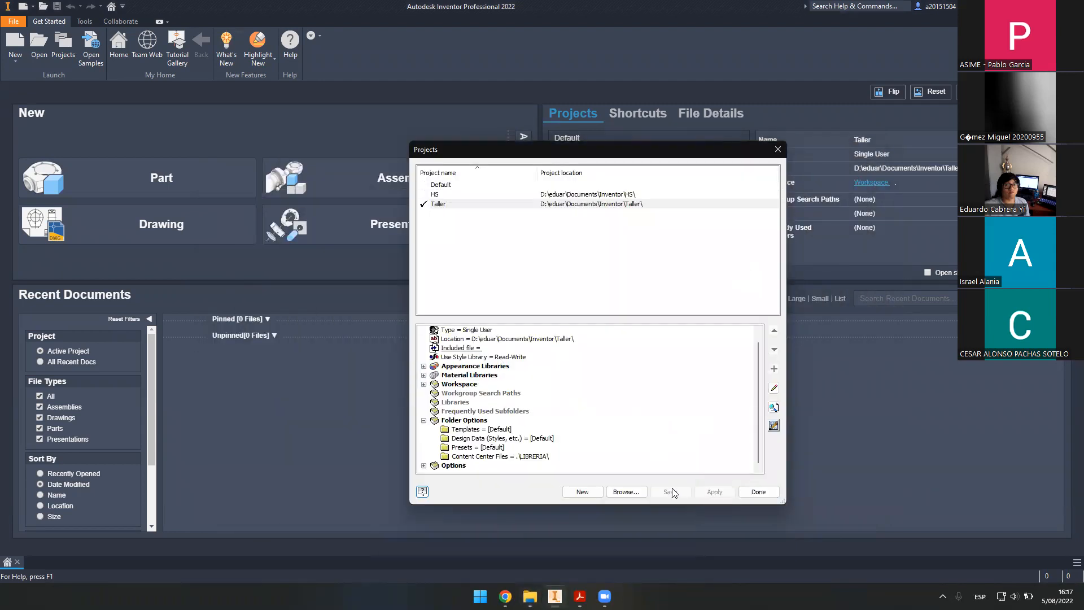
click(758, 492)
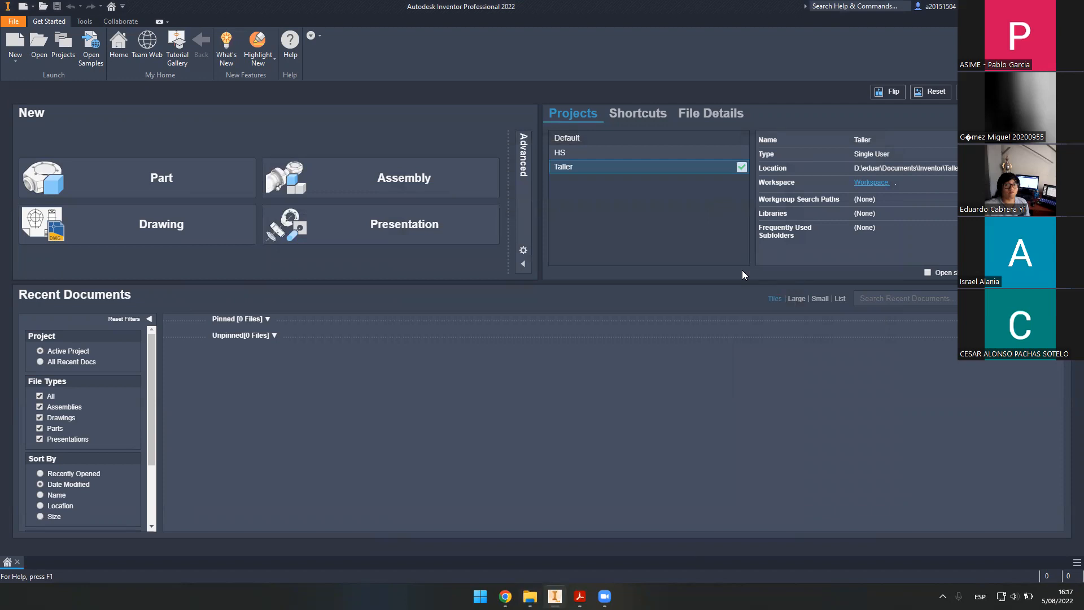
key(super)
text(paint)
key(Return)
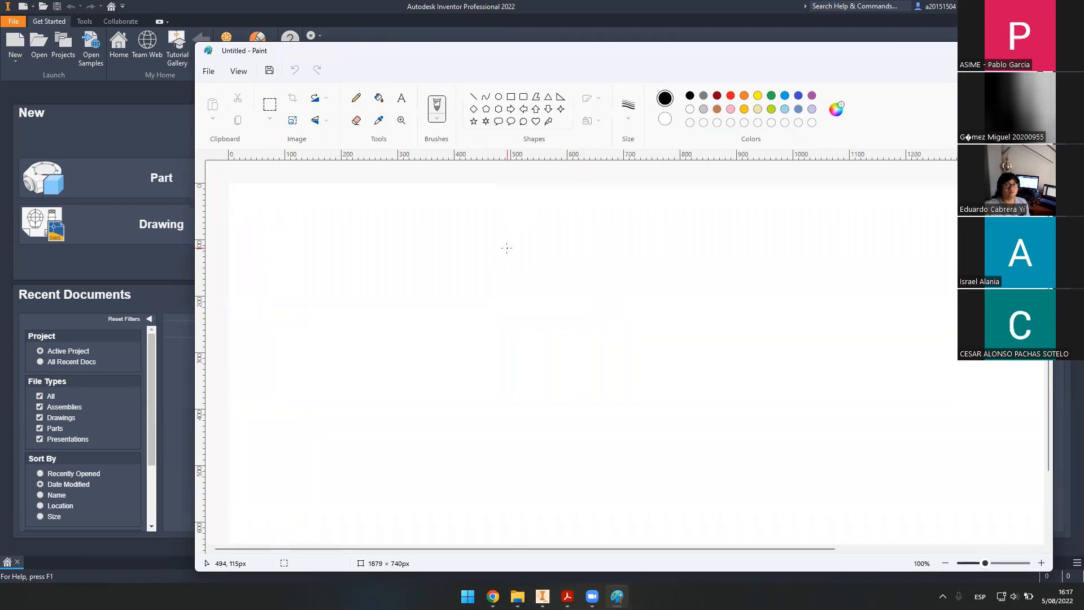
- Draw a square front face and its receding corner edges in Paint
click(511, 96)
mouse_move(402, 268)
mouse_down()
mouse_move(489, 329)
mouse_move(600, 443)
mouse_up()
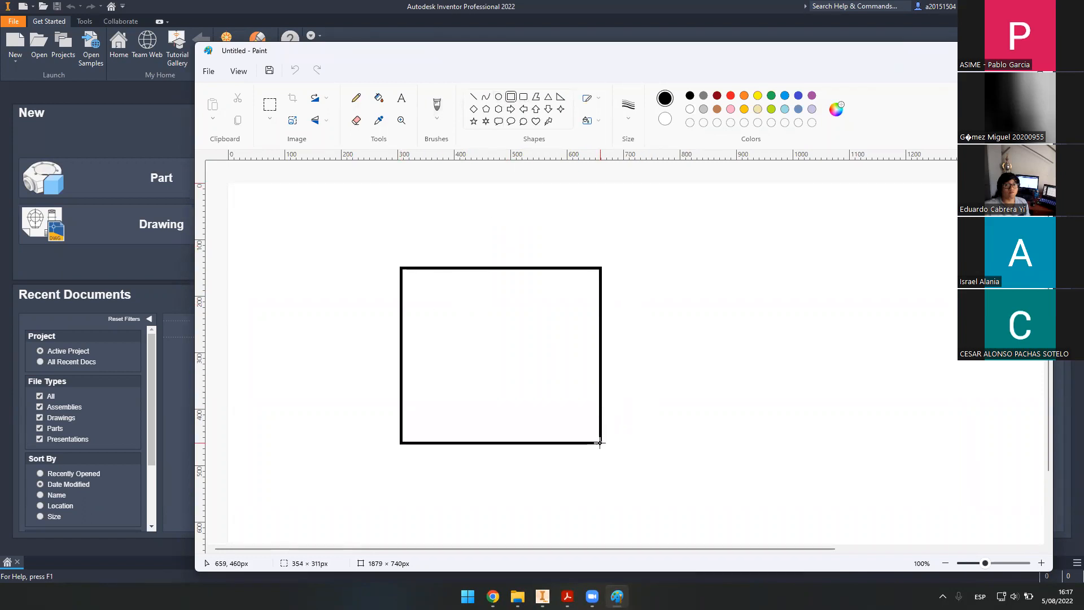
click(473, 96)
drag(402, 267, 314, 354)
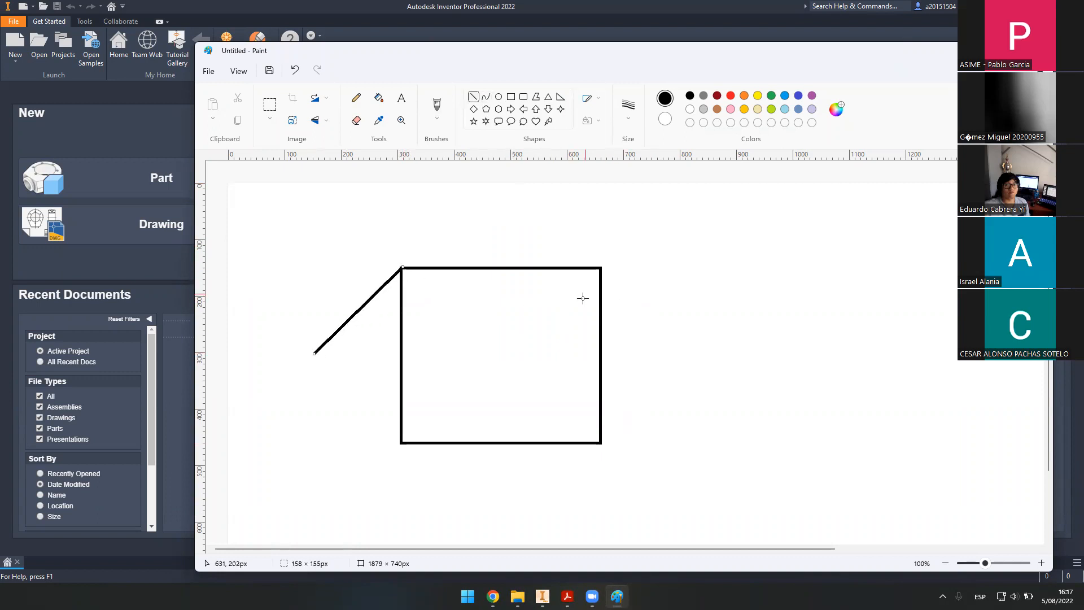
mouse_move(600, 268)
mouse_down()
mouse_move(463, 374)
mouse_move(475, 386)
mouse_up()
drag(605, 444, 537, 498)
drag(400, 444, 335, 504)
- Finish the box's back edges, then close Paint without saving
drag(315, 353, 328, 515)
drag(480, 388, 323, 363)
drag(536, 486, 469, 388)
drag(326, 510, 534, 505)
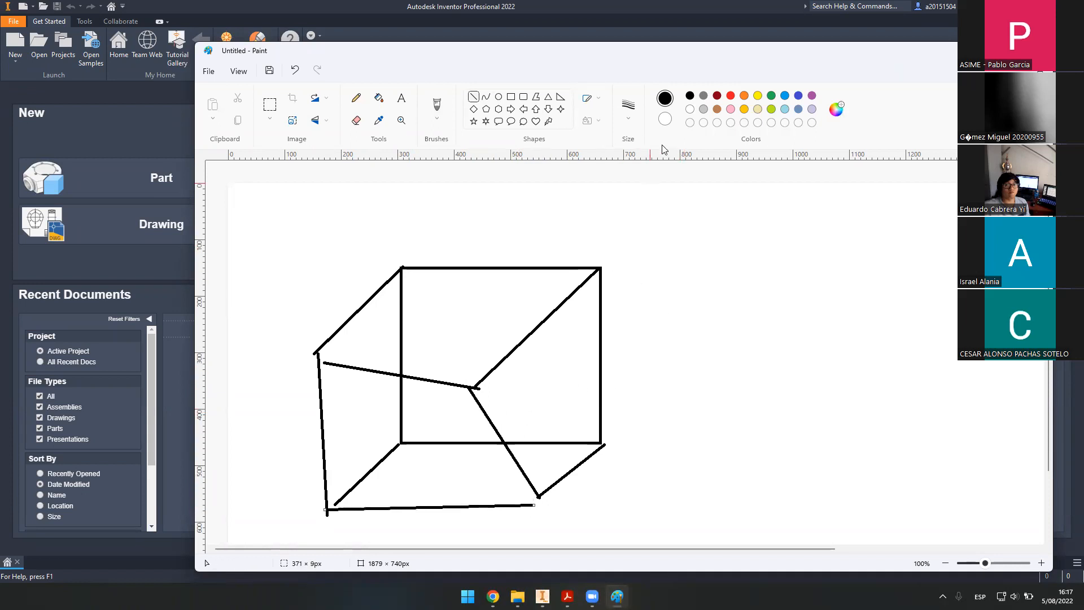
click(1039, 51)
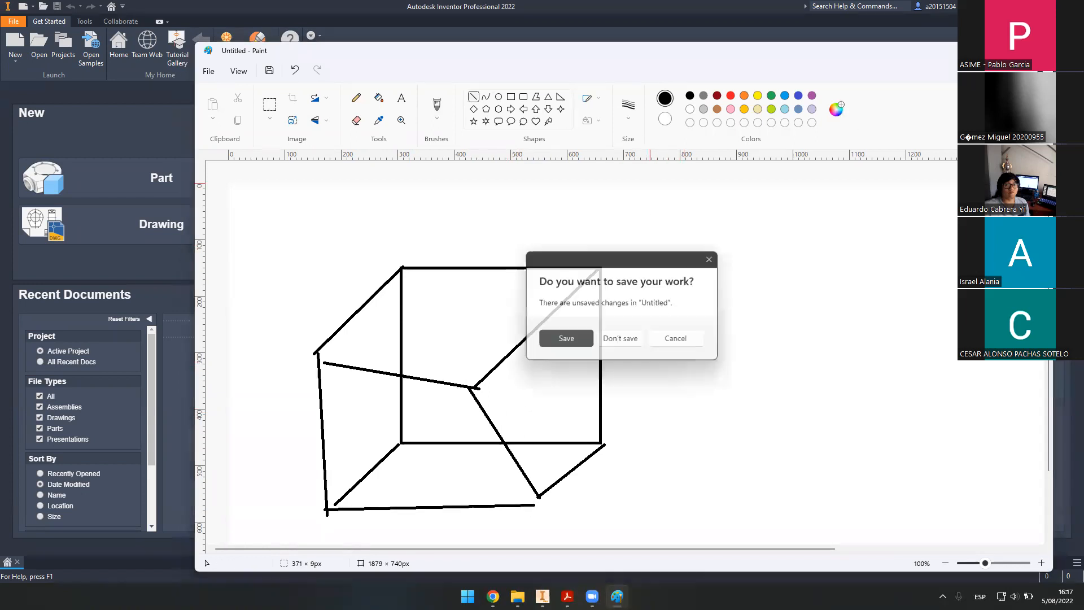
click(630, 342)
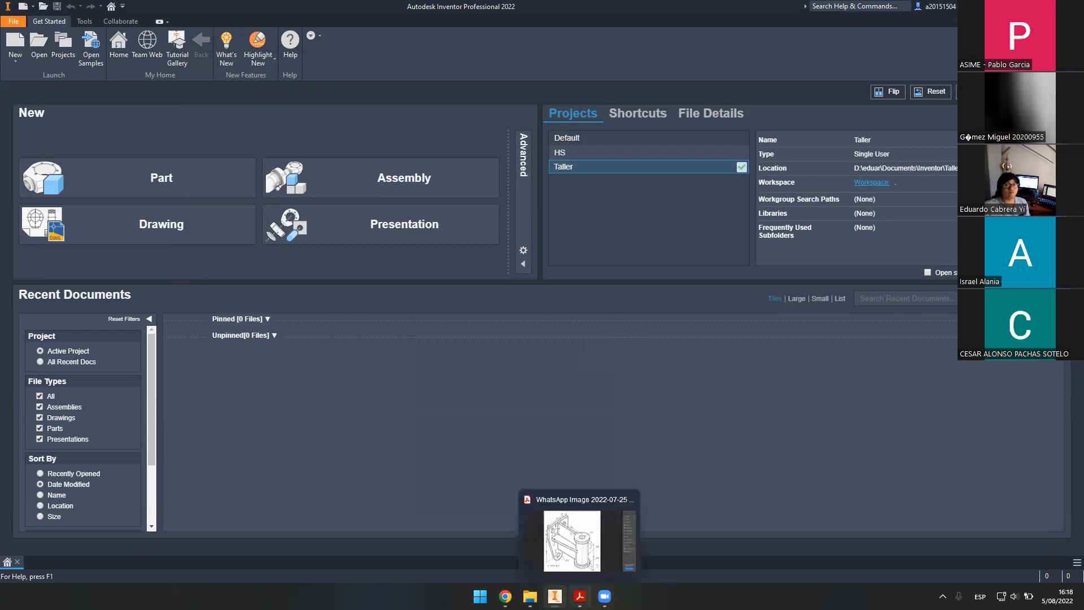
- Bring up the bracket drawing PDF in Acrobat and mark the region around the top cylinder
click(578, 594)
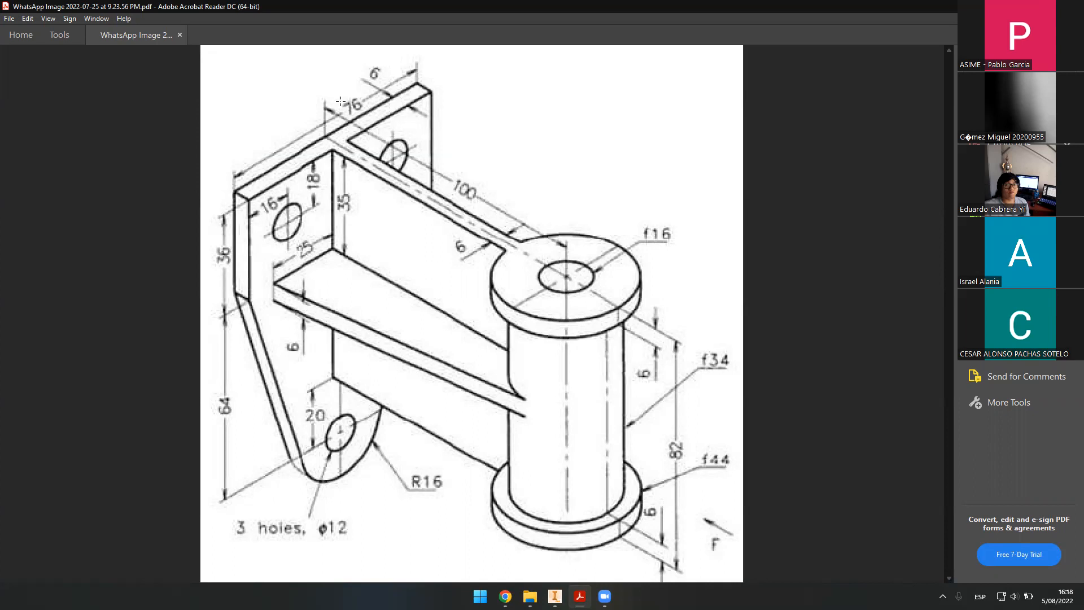
drag(307, 126, 621, 326)
click(346, 140)
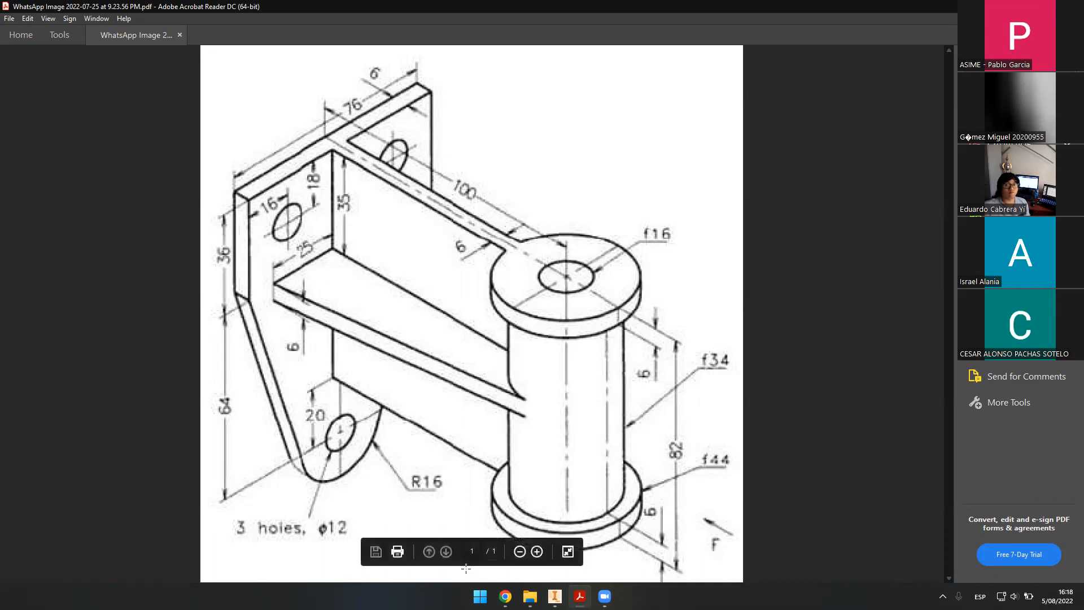
- Exit full-screen reading so page tools show, then open and close the Fill & Sign tools
click(568, 552)
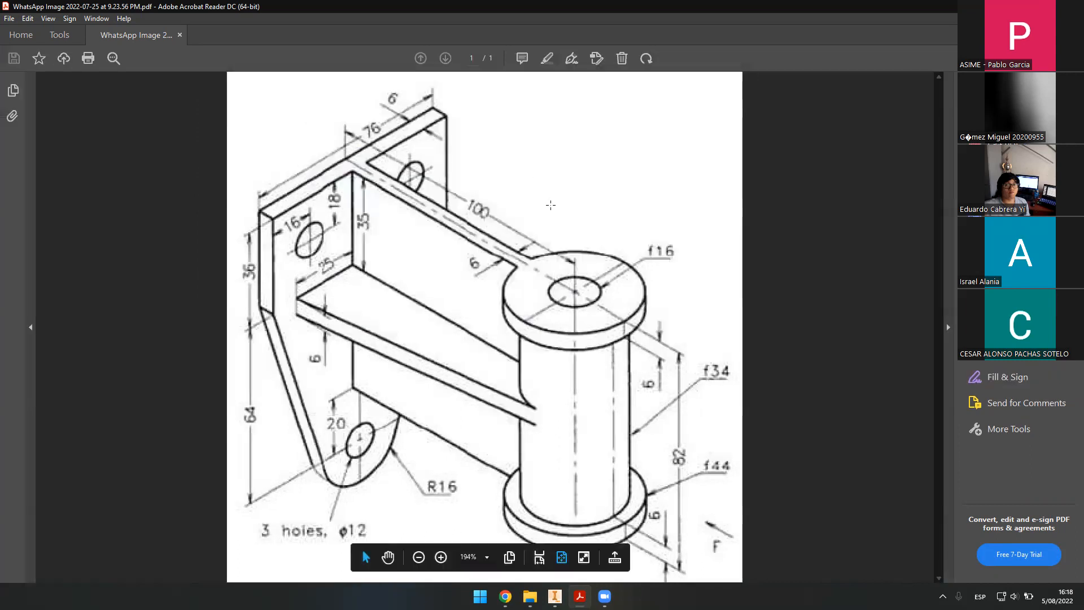
click(570, 60)
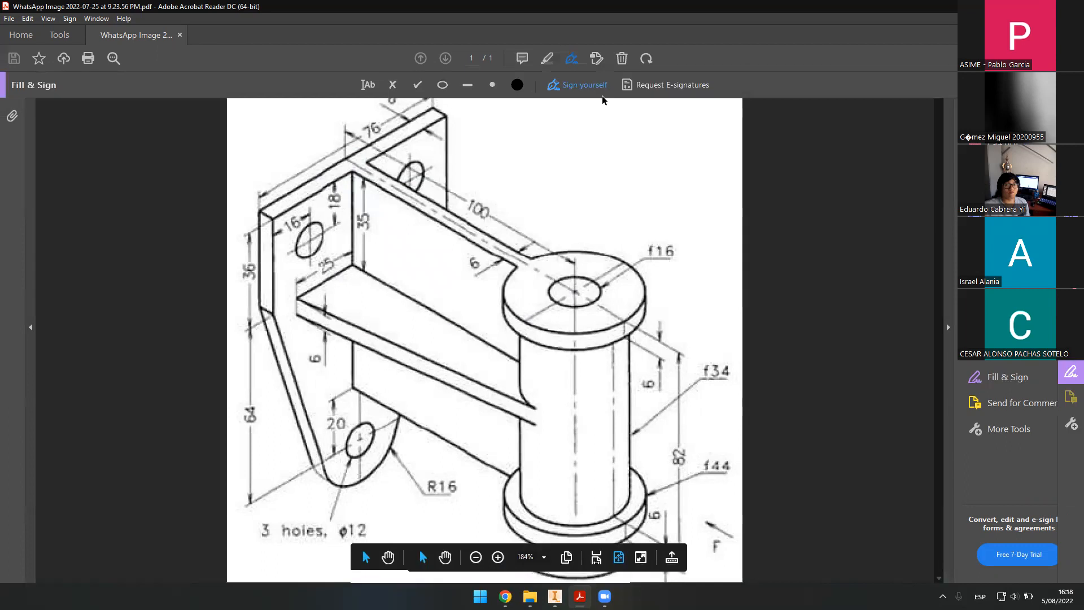
click(570, 85)
click(835, 115)
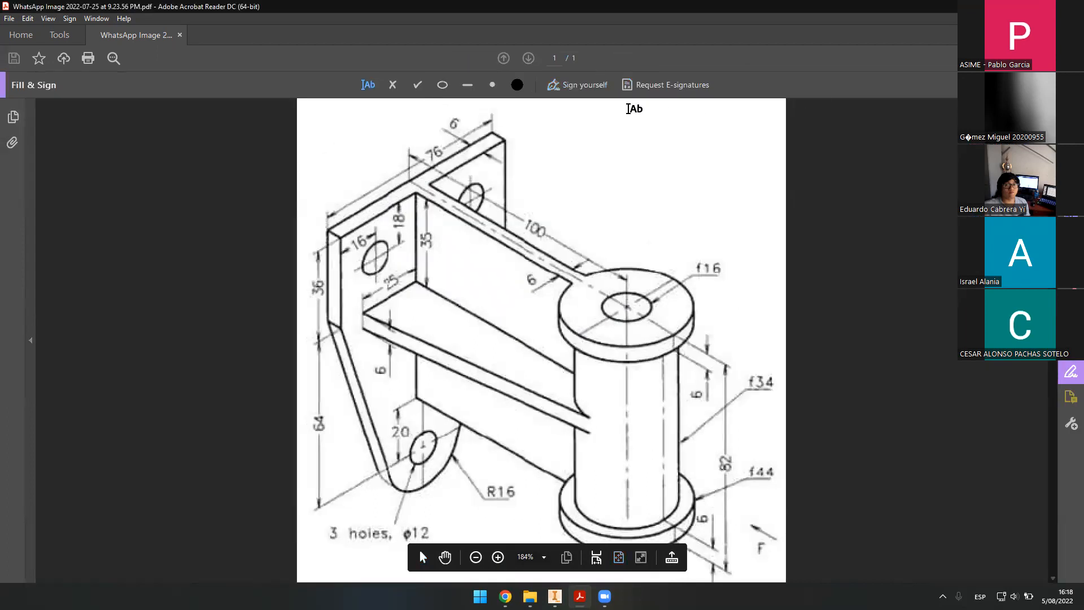
click(1061, 84)
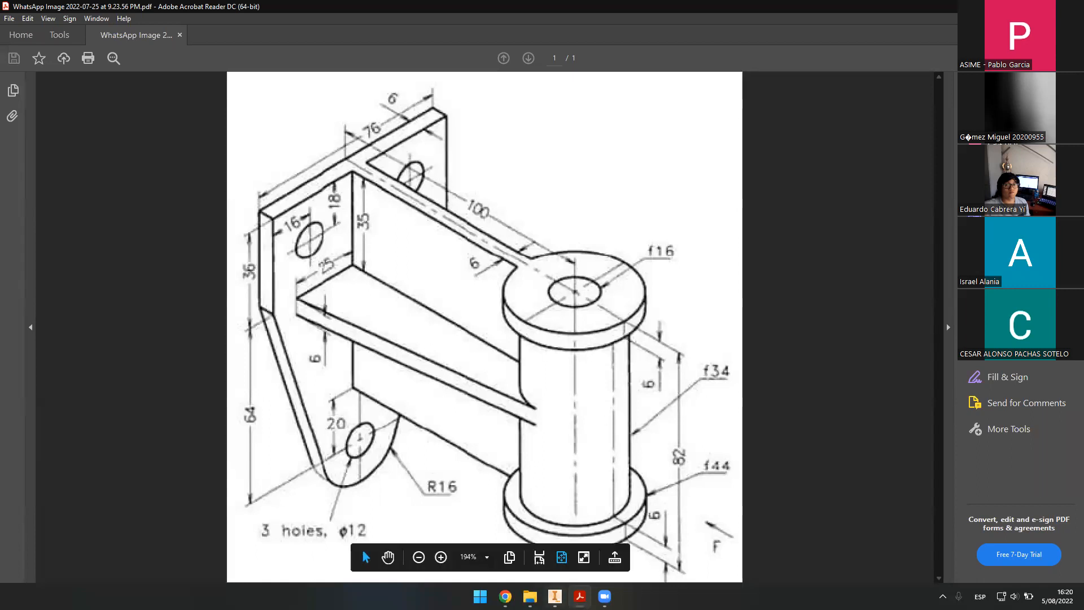
- Switch to Inventor, open File Explorer at the Taller folder, and go to the C: drive
key(alt+Tab)
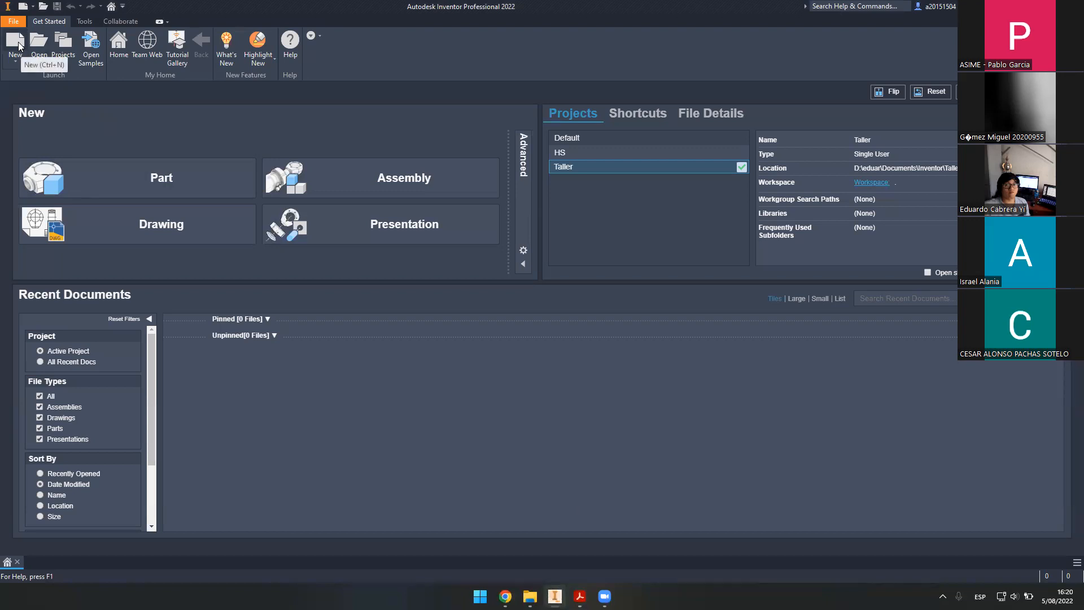
click(530, 596)
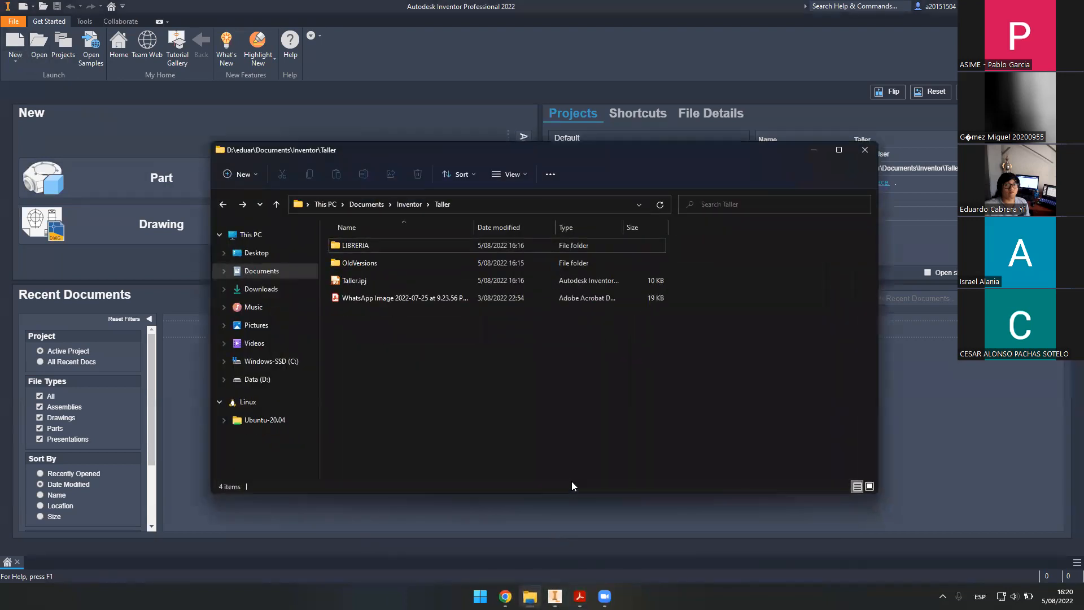
drag(669, 149, 725, 173)
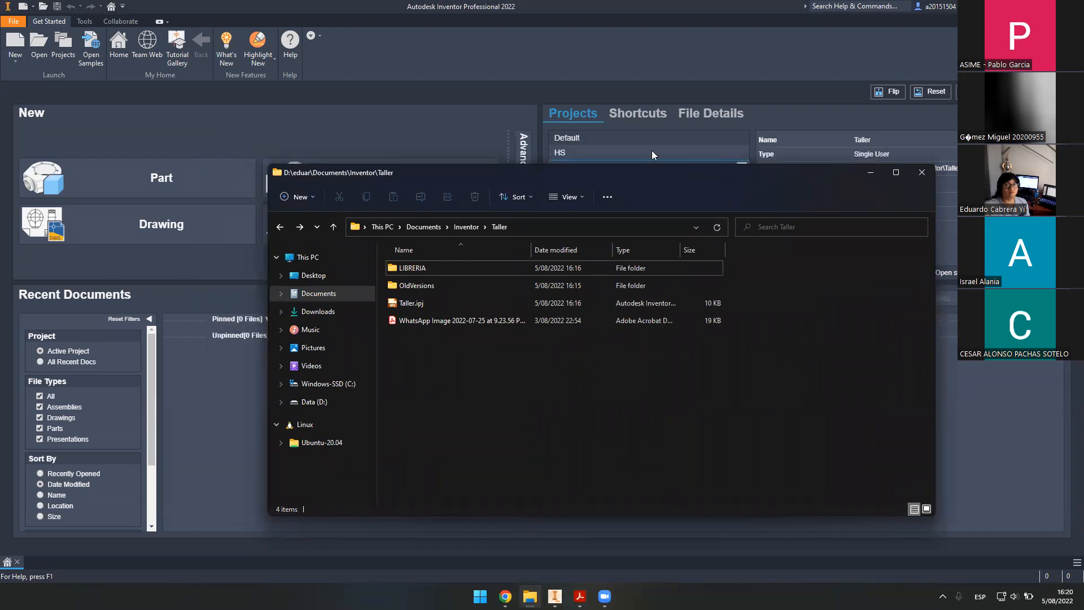
click(328, 384)
scroll(482, 385, down, 2)
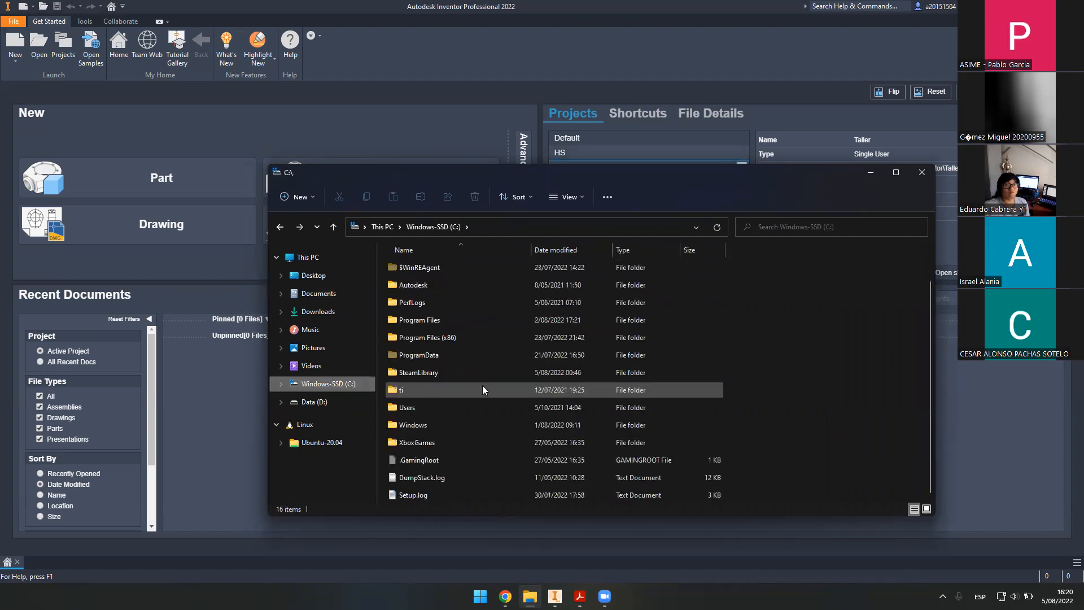
scroll(443, 407, up, 1)
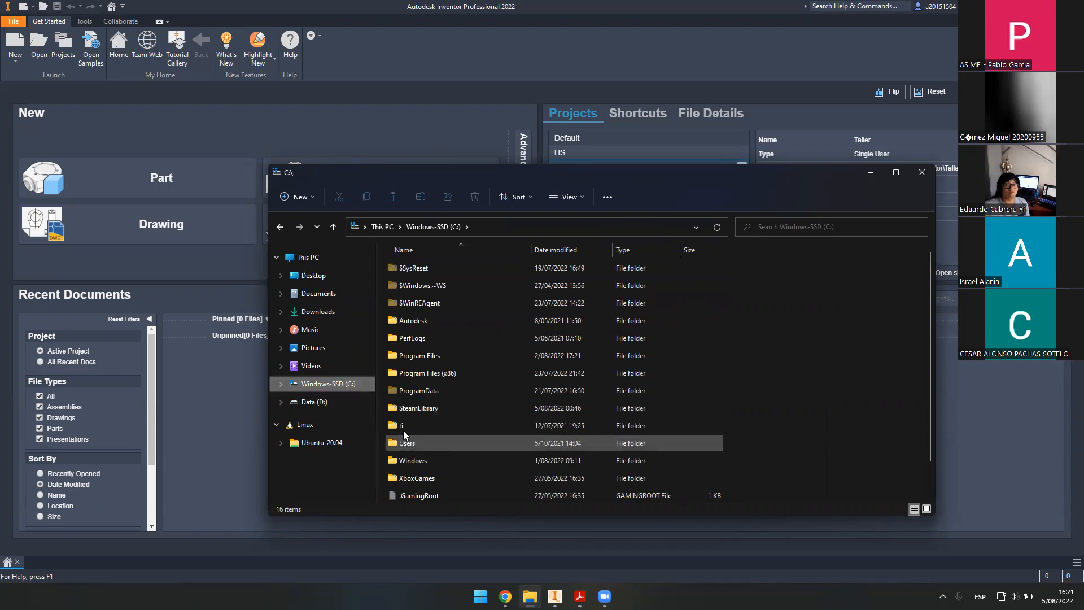
- Navigate Users > Public > Public Documents > Autodesk > Inventor 2022 > Templates and select PLANTILLAS PUCP 2022
click(417, 441)
double_click(416, 440)
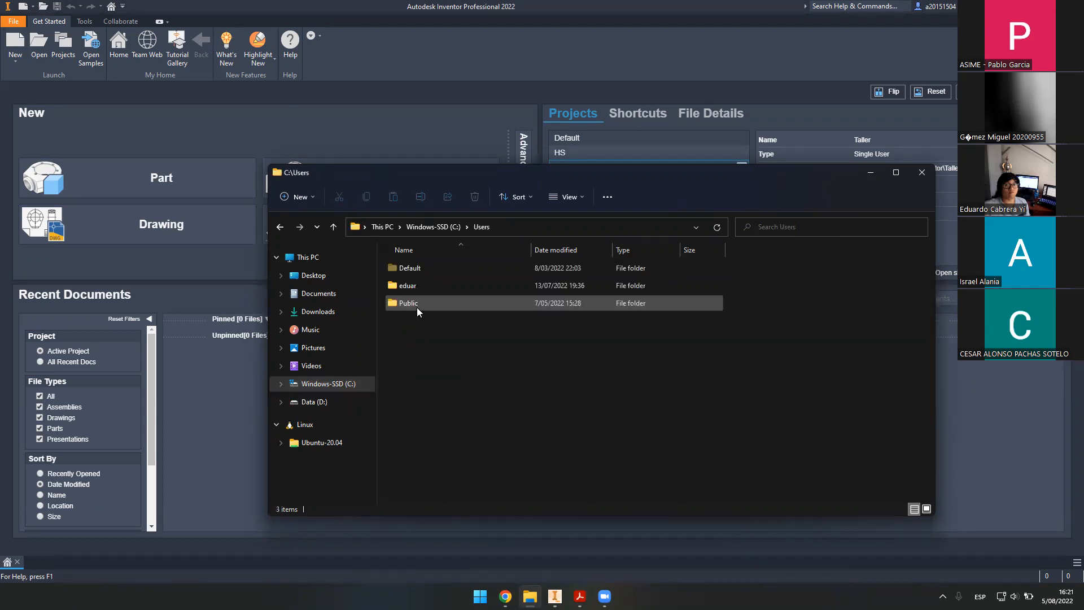
double_click(421, 301)
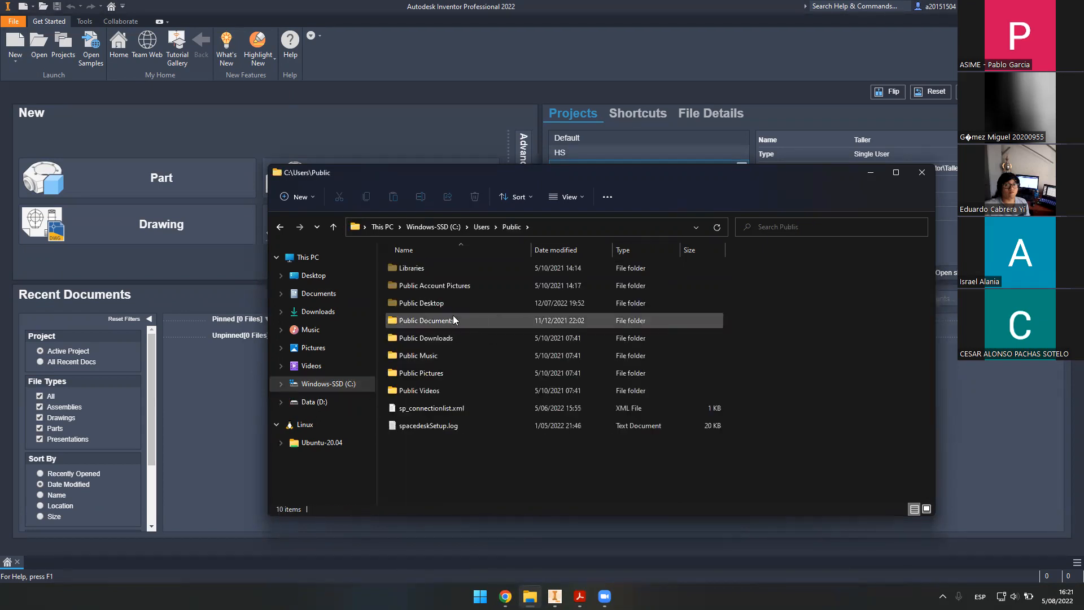
double_click(452, 317)
double_click(451, 285)
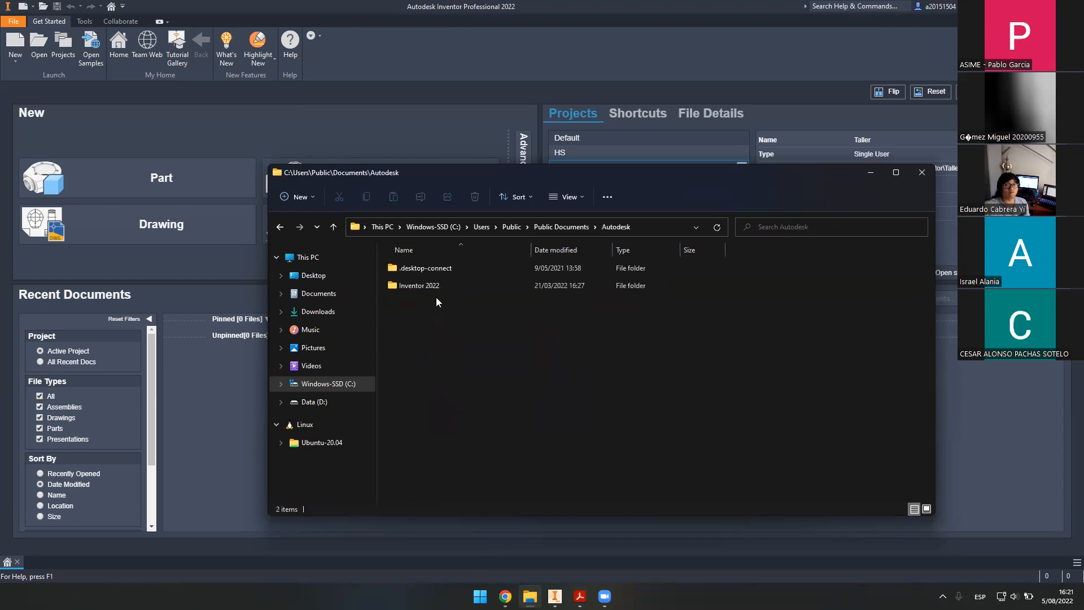
double_click(444, 283)
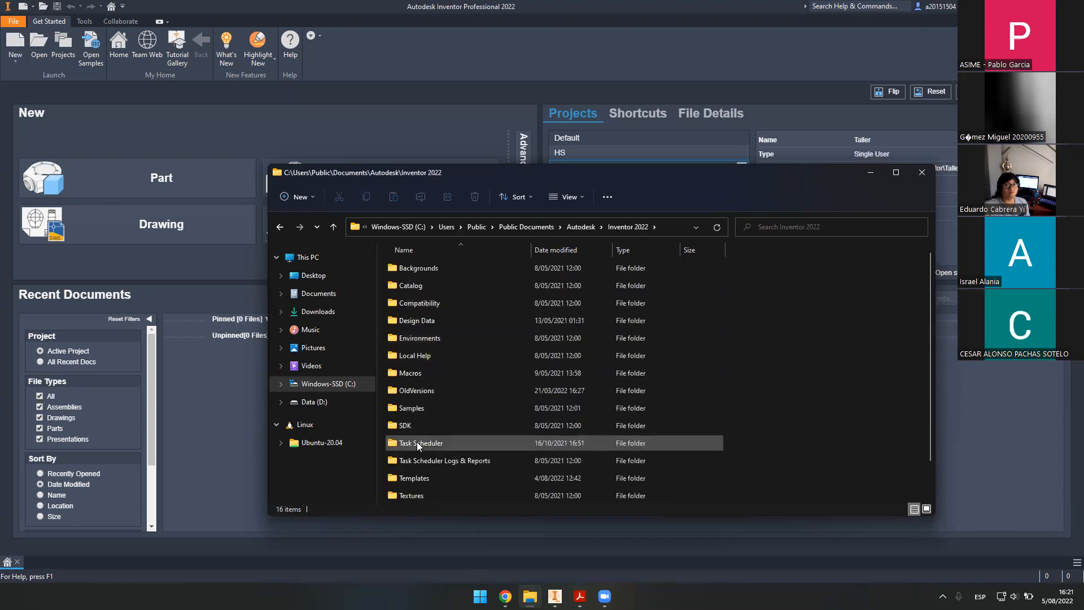
double_click(412, 477)
click(452, 303)
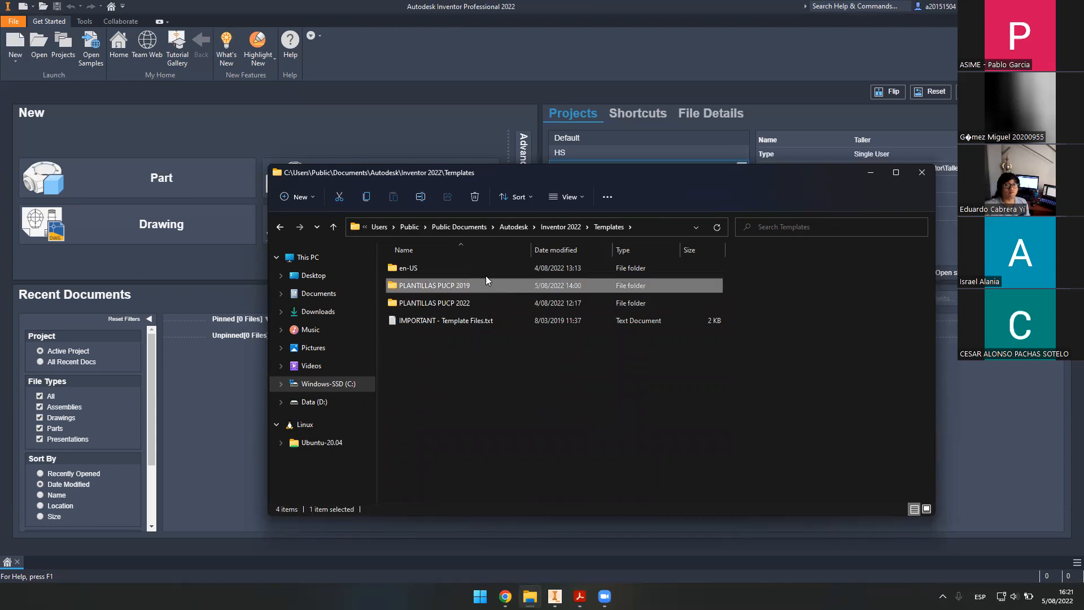
- Look through the seven template files in the PLANTILLAS PUCP 2019 folder, then return to Templates
click(467, 301)
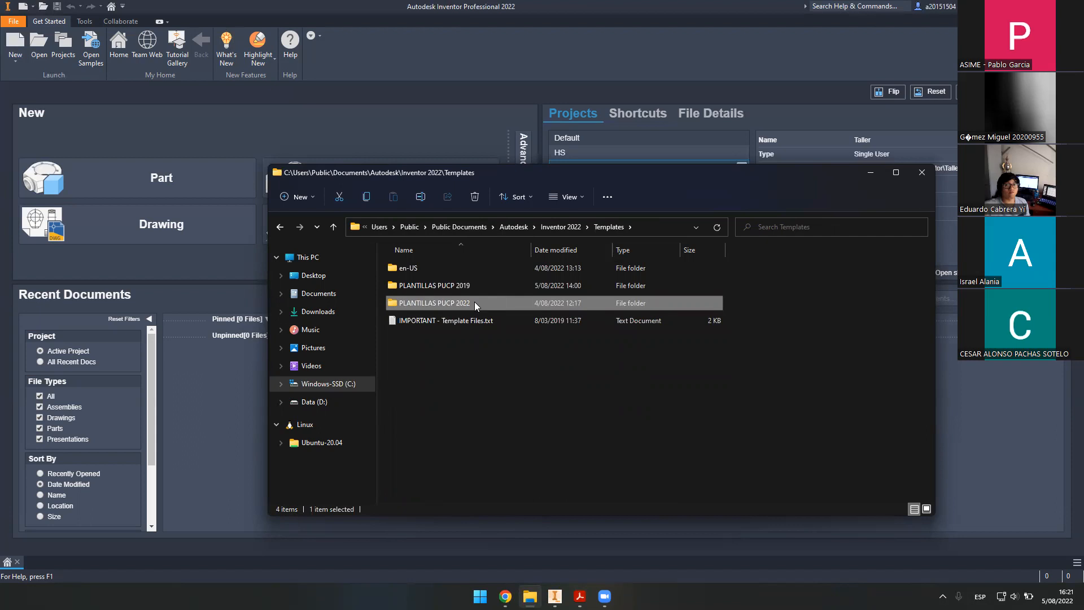
double_click(482, 289)
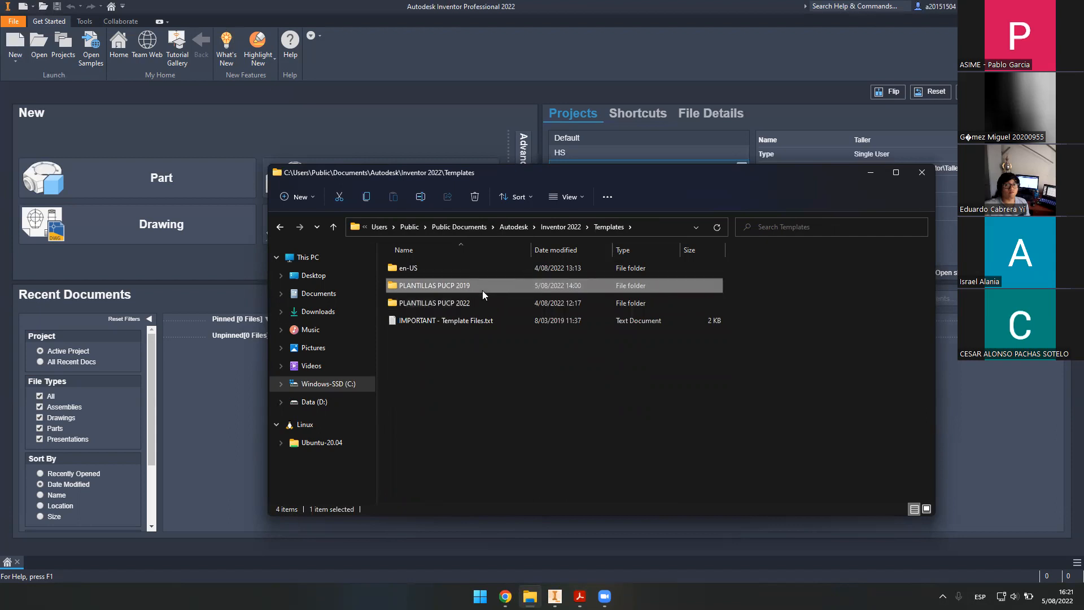
drag(483, 428, 416, 266)
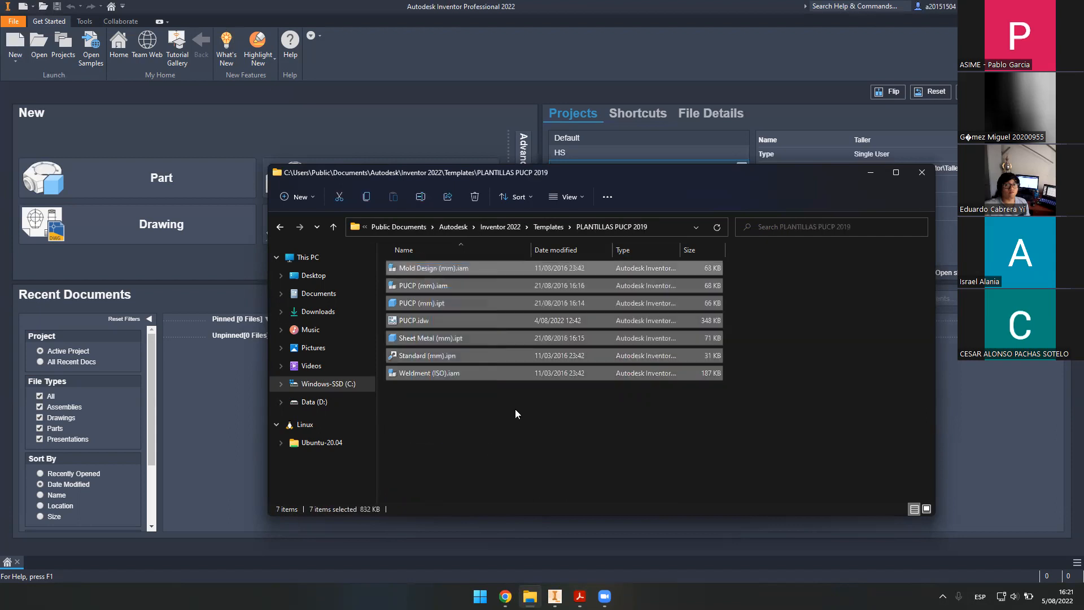
click(524, 428)
key(alt+Up)
- Inspect the PLANTILLAS PUCP 2022 template files, go back to Templates, and return to Inventor
double_click(484, 305)
drag(499, 421, 406, 259)
key(alt+Up)
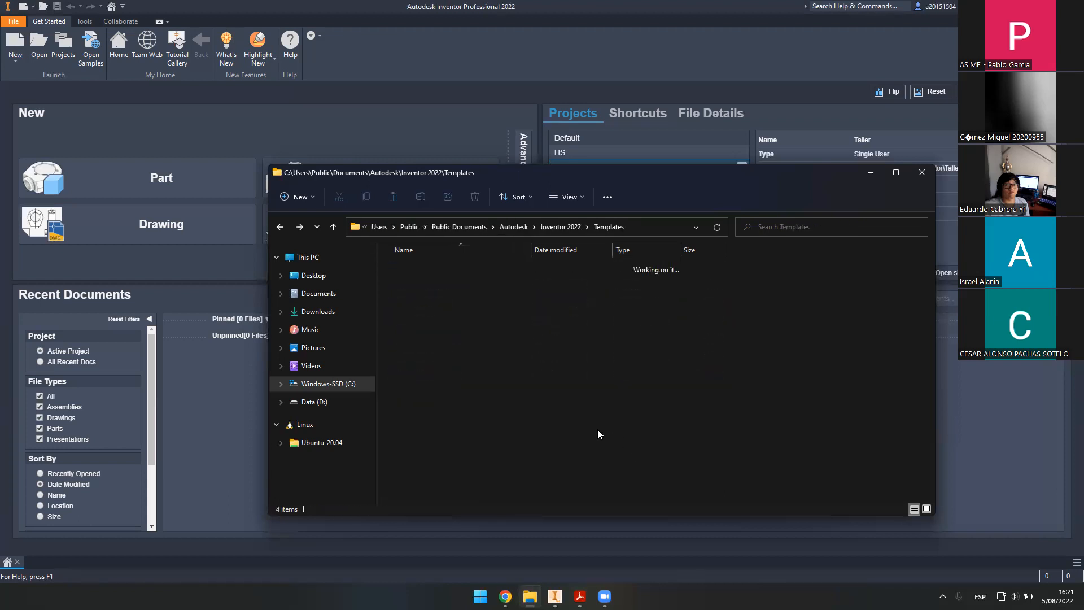
double_click(460, 306)
key(alt+Up)
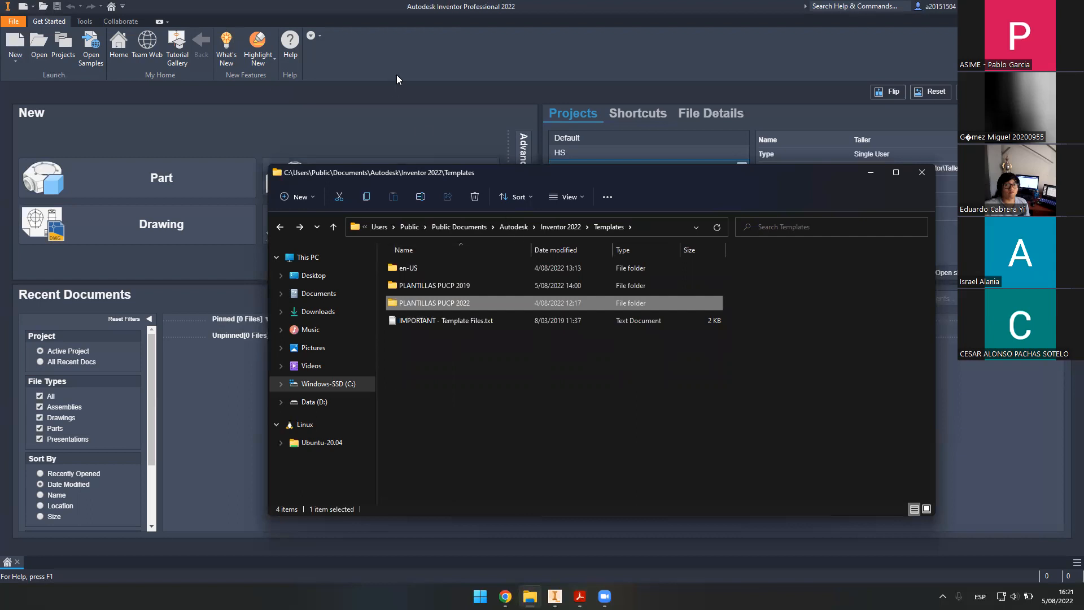
click(499, 403)
click(431, 71)
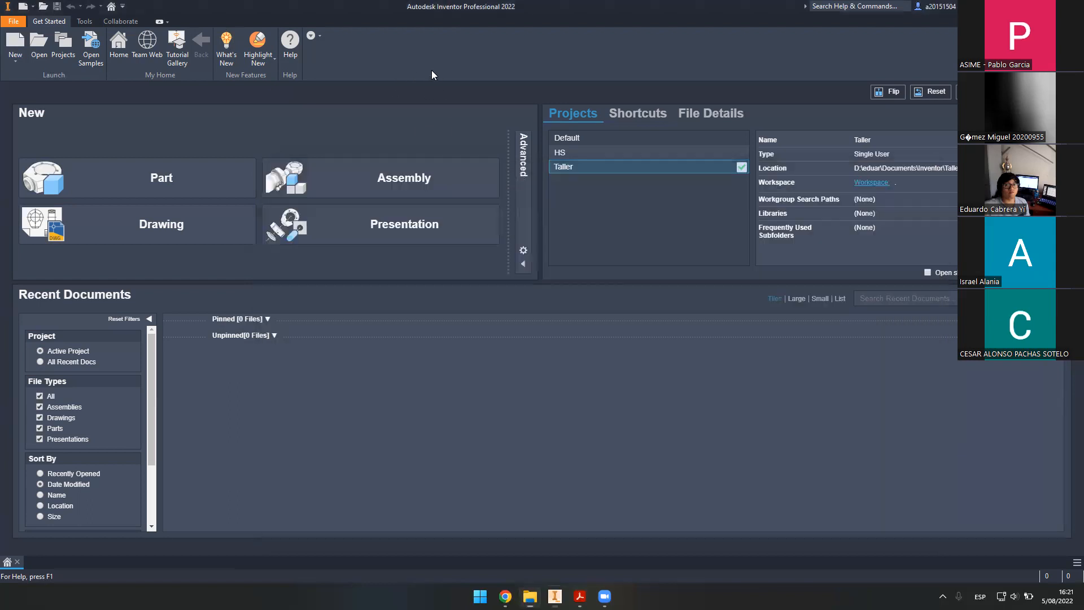
- Start a new file and browse PLANTILLAS PUCP 2022, previewing the PUCP (mm) and Sheet Metal (mm) templates
click(15, 44)
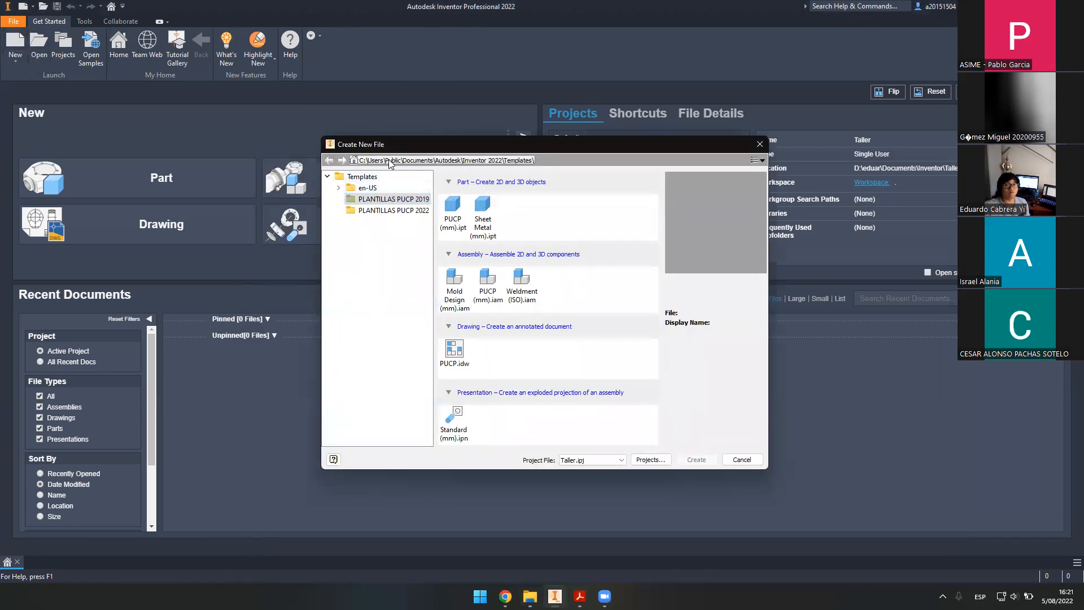
click(388, 213)
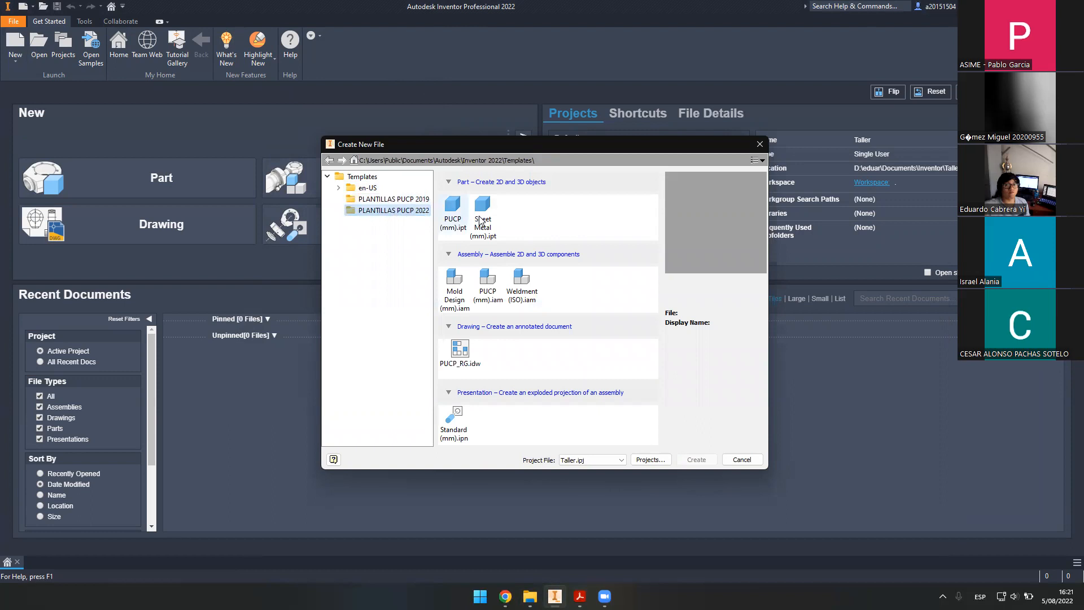
click(480, 220)
click(450, 213)
click(473, 216)
- After comparing with Sheet Metal (mm).ipt, pick PUCP (mm).ipt and create the new part
click(447, 214)
click(480, 215)
click(450, 218)
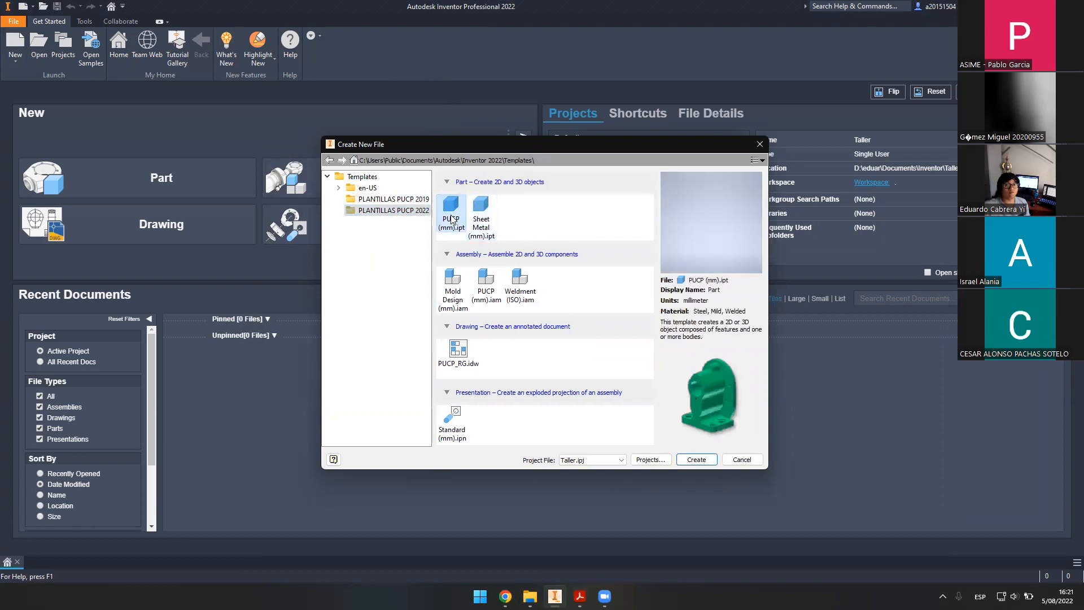
click(480, 221)
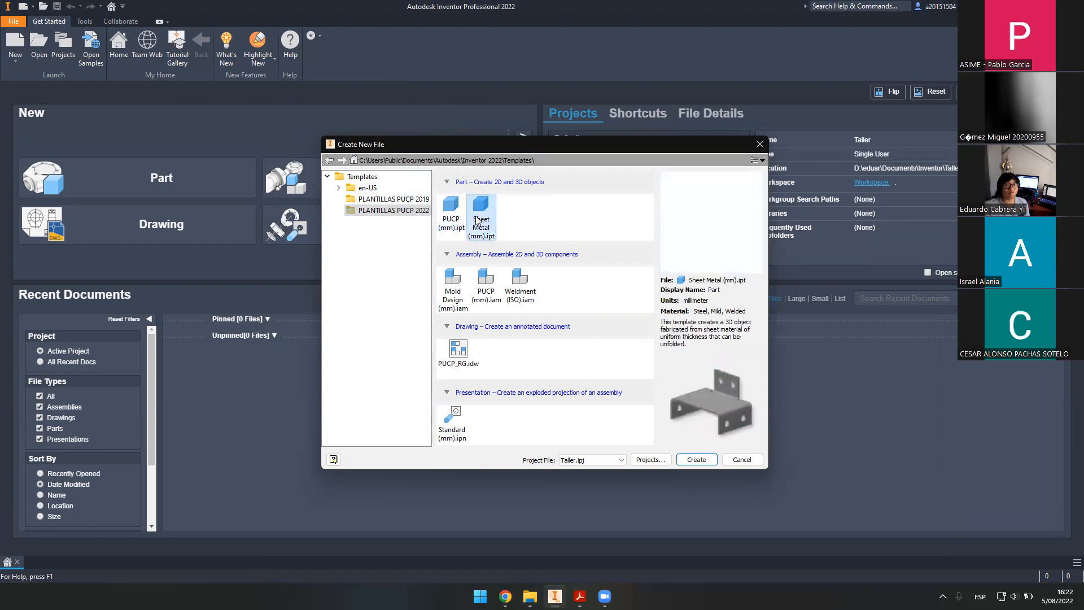
click(459, 209)
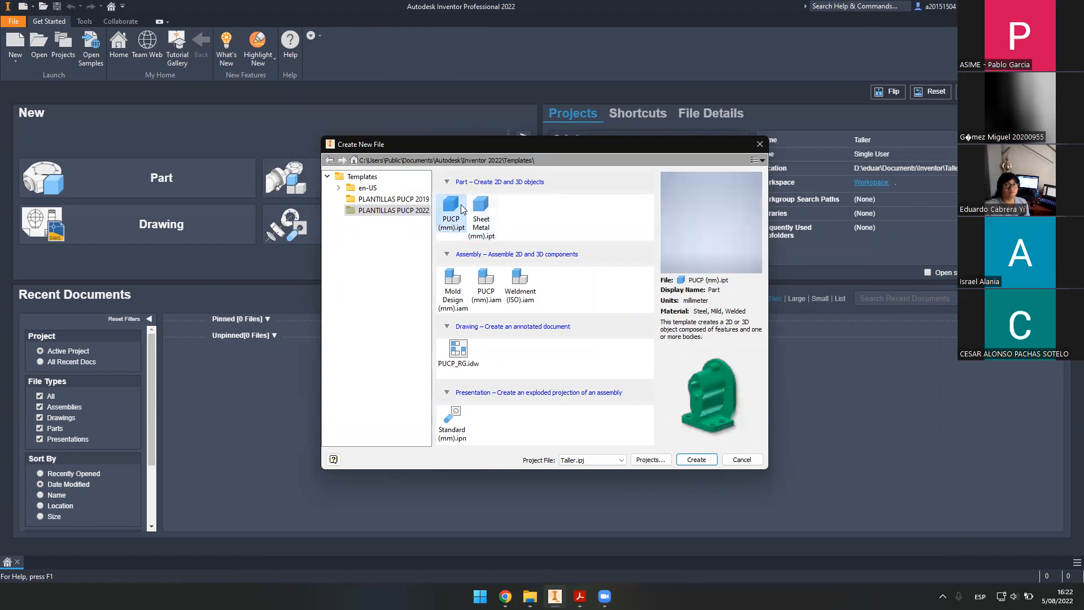
click(483, 208)
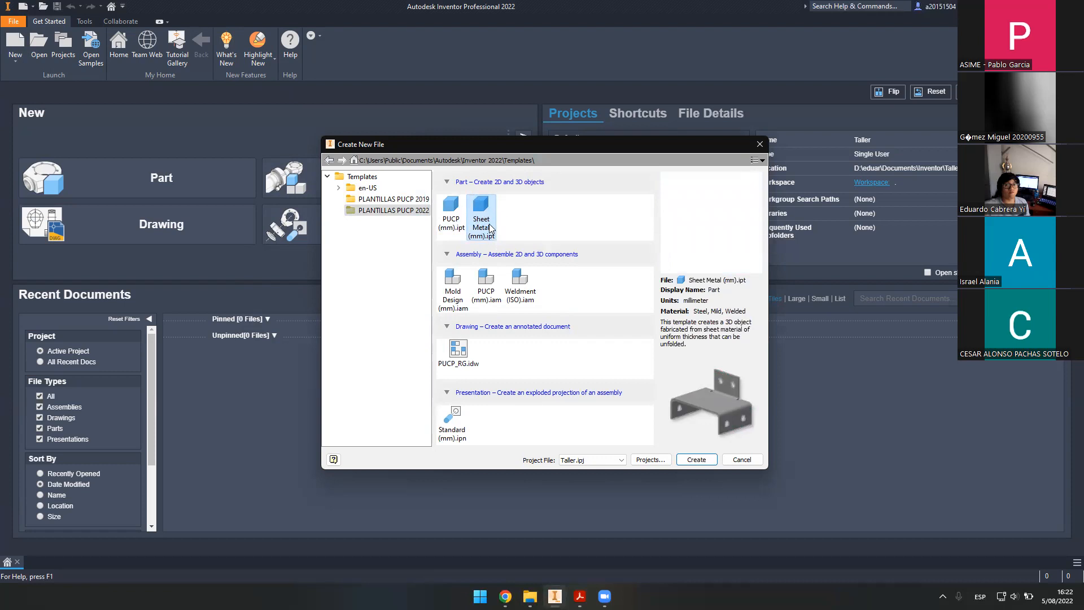
click(453, 218)
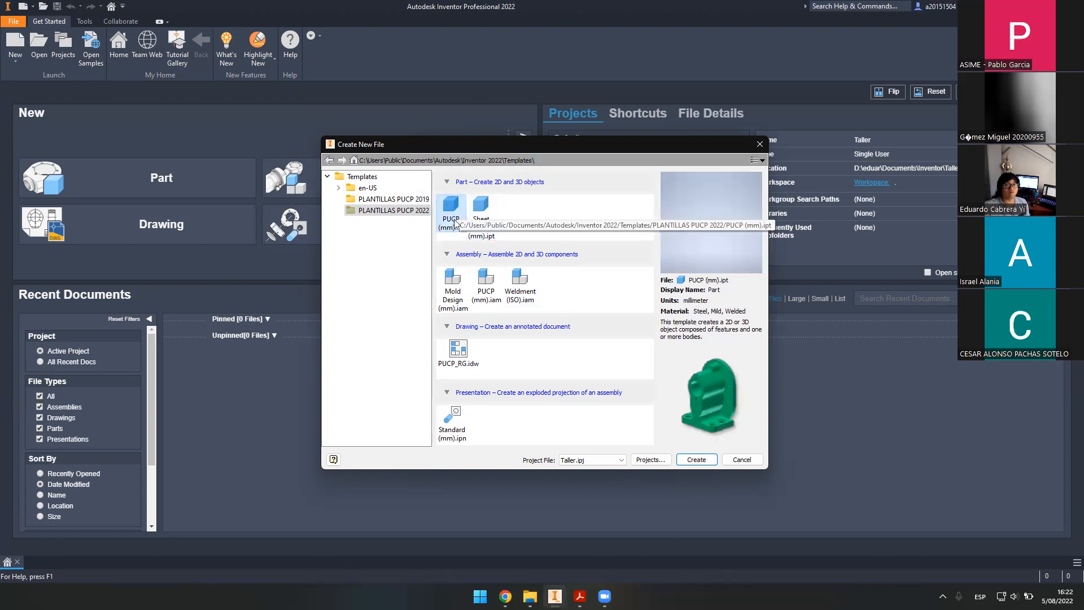
click(700, 460)
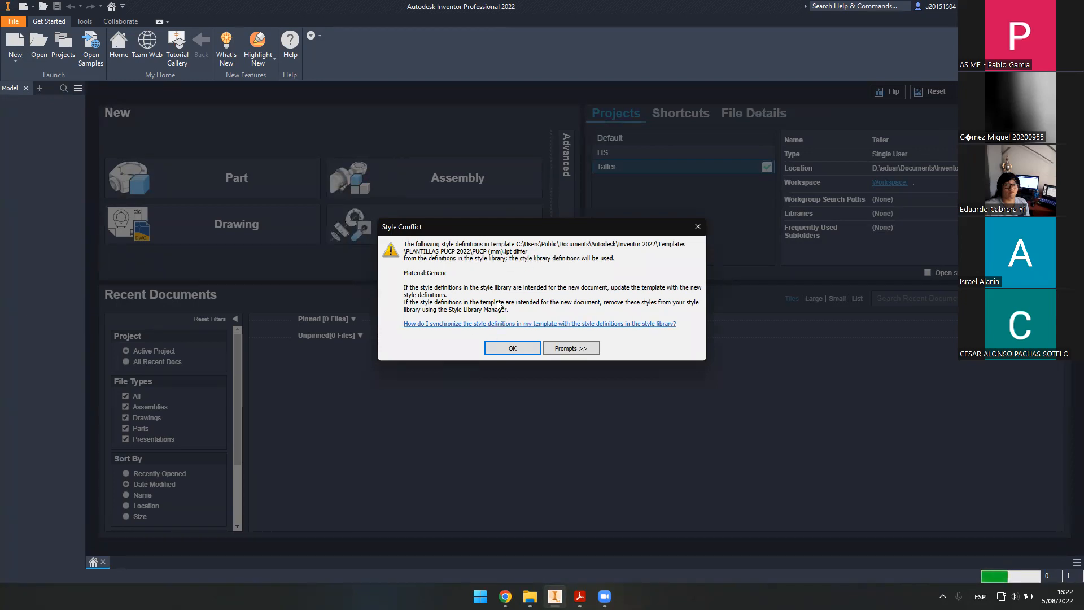
- Accept the Style Conflict notice, then tile Part1 beside the Acrobat bracket drawing with Inventor widened
click(526, 347)
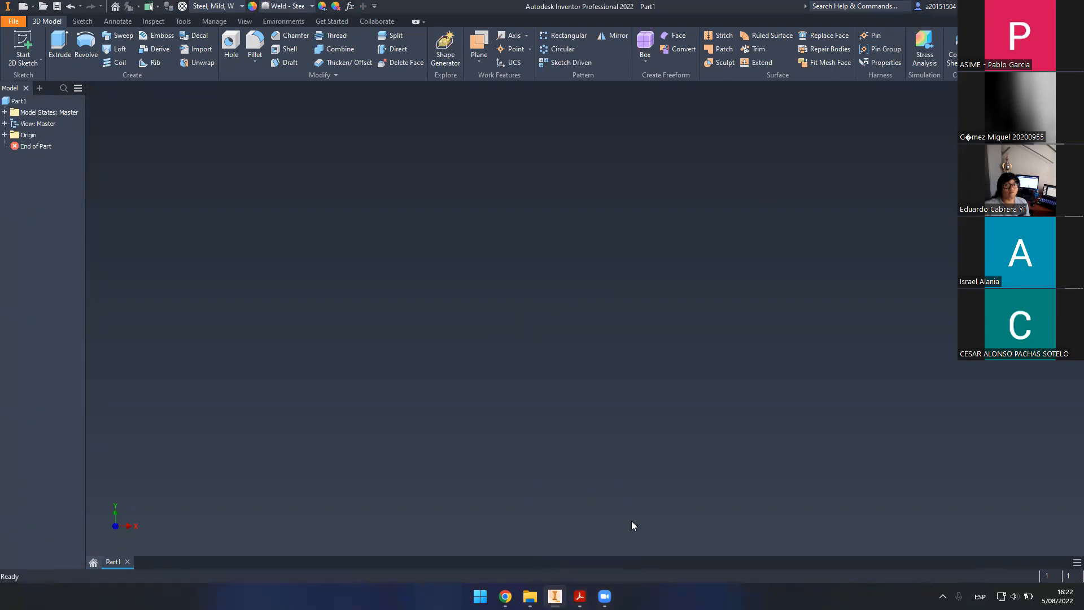
key(super+Left)
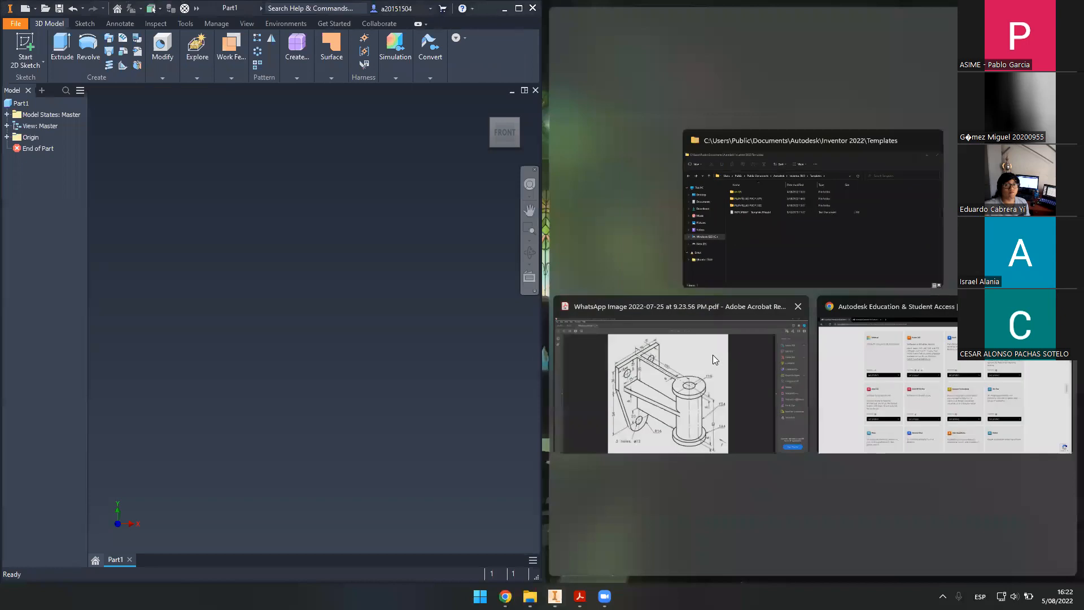
click(655, 310)
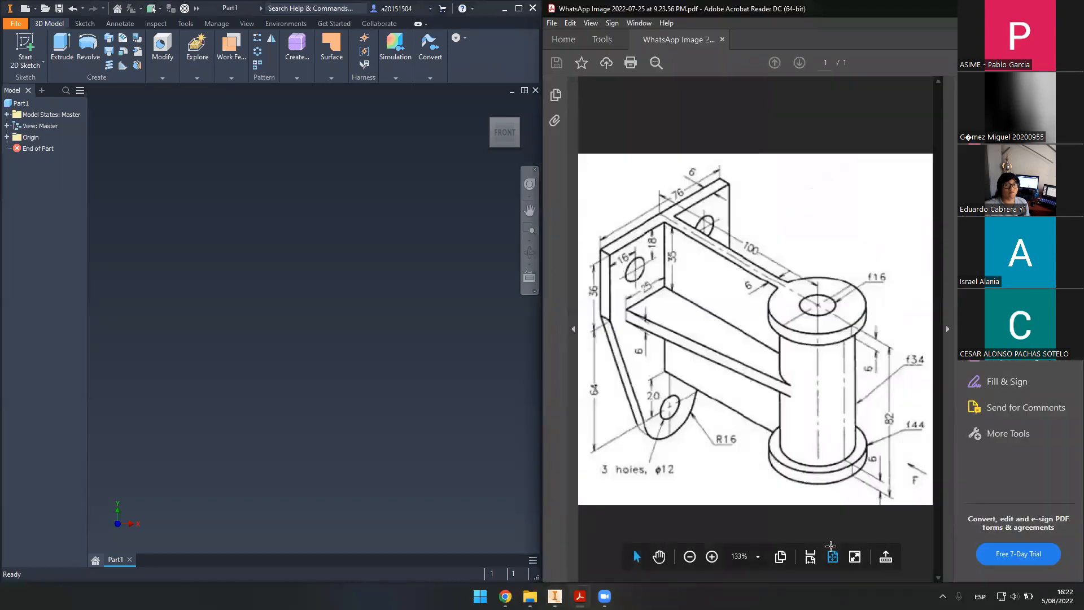
ctrl+scroll(560, 341, up, 3)
ctrl+scroll(561, 340, down, 3)
drag(541, 353, 801, 364)
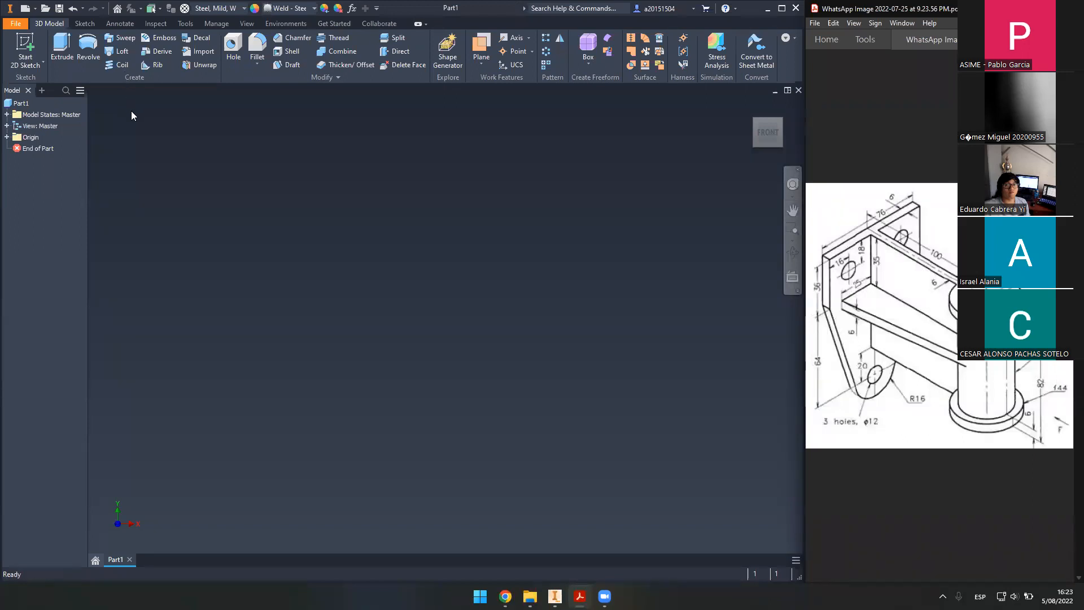
- Create Sketch1 on the YZ origin plane and pick the Line tool
click(24, 49)
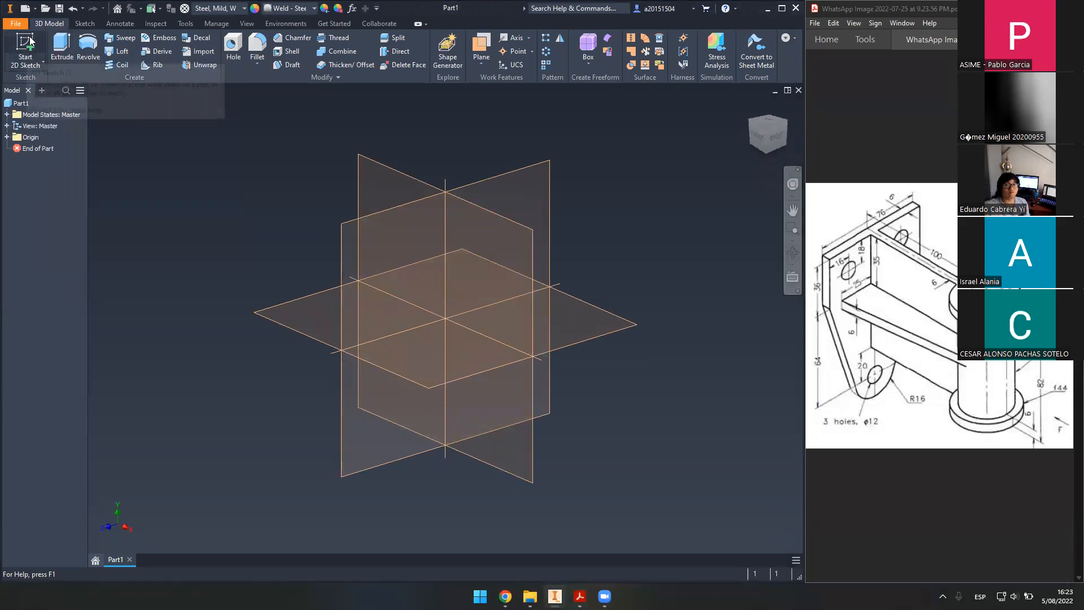
click(30, 36)
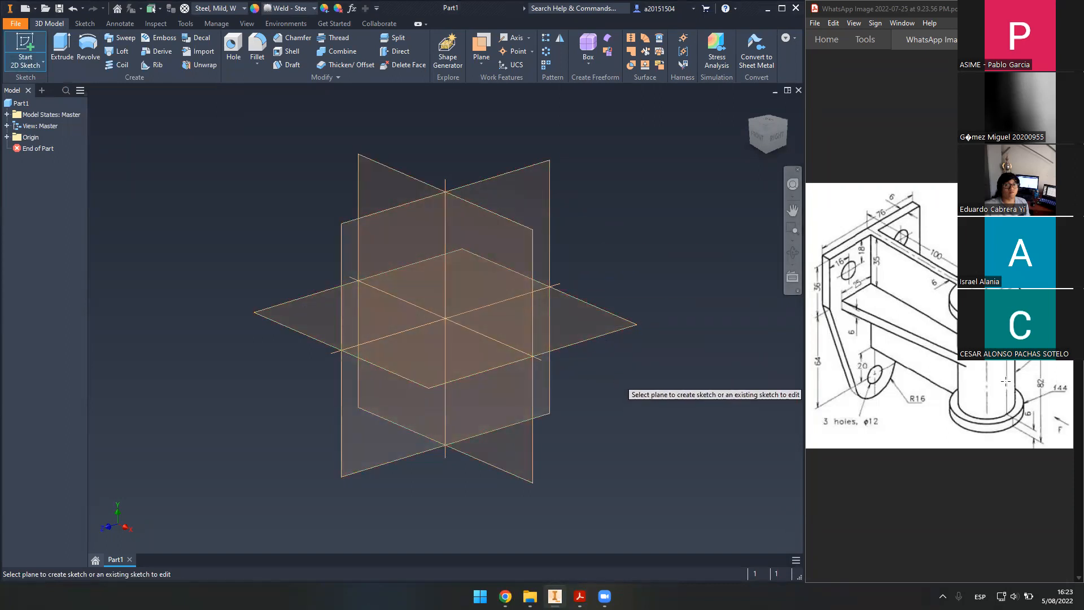
click(507, 190)
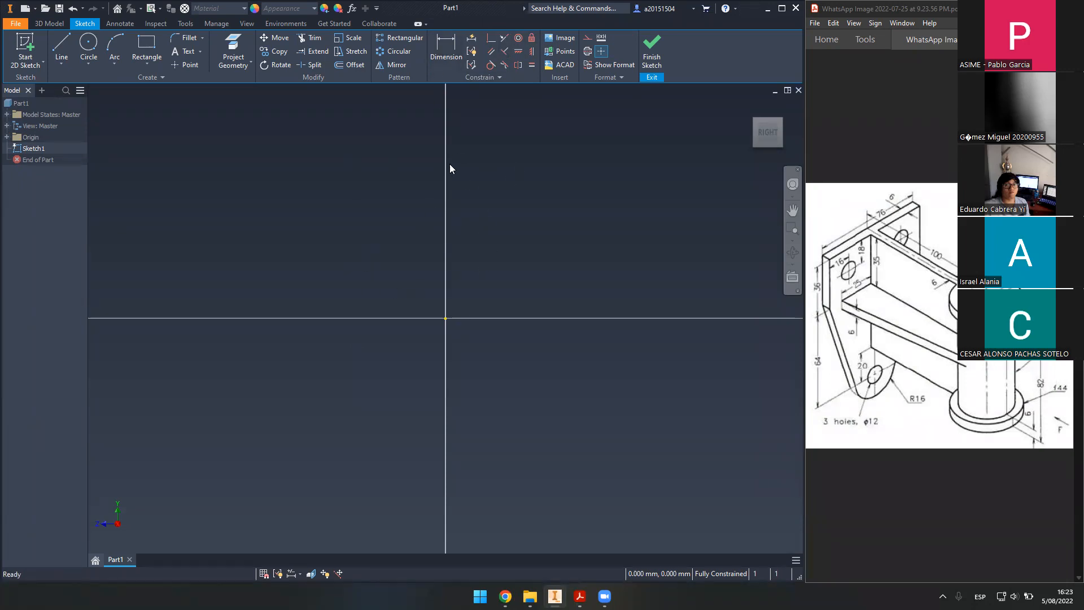
click(62, 46)
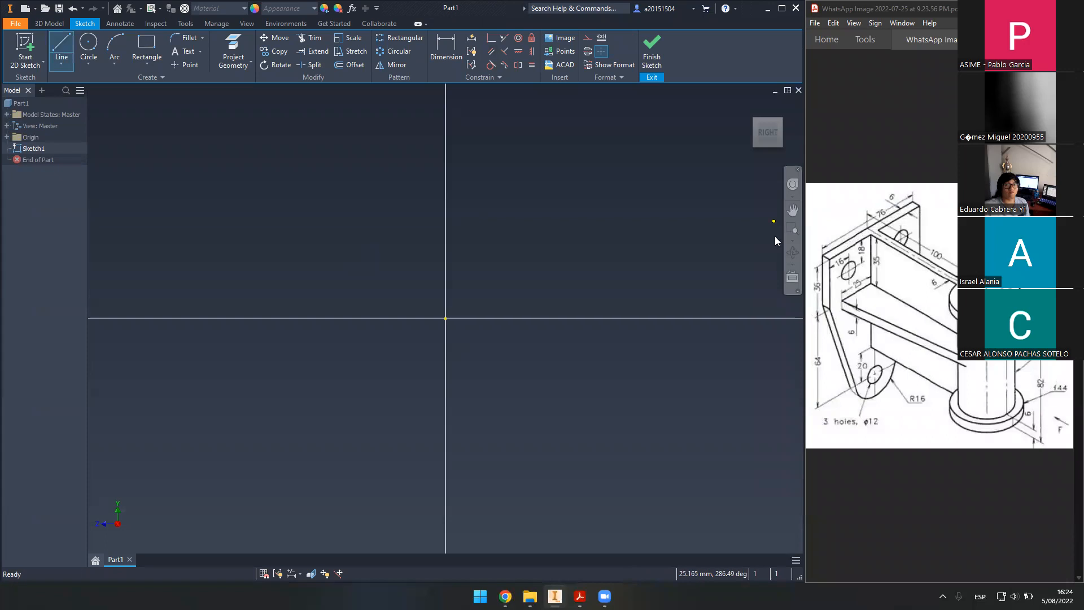
- Draw the horizontal top edge leftward from beside the vertical axis, then pan the view
click(434, 138)
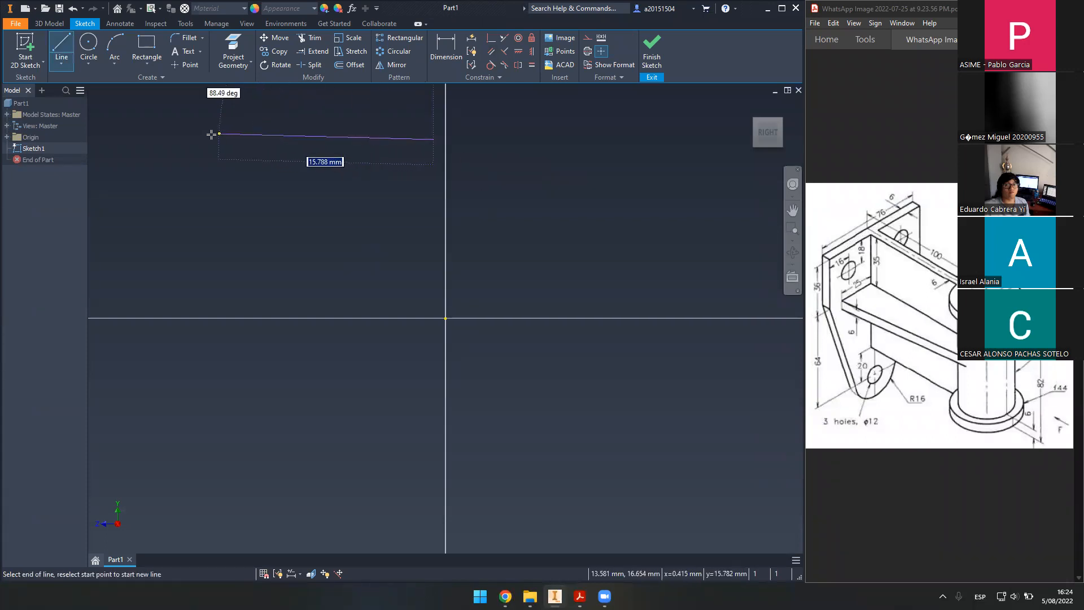
click(157, 139)
key(Escape)
middle_drag(425, 205, 506, 213)
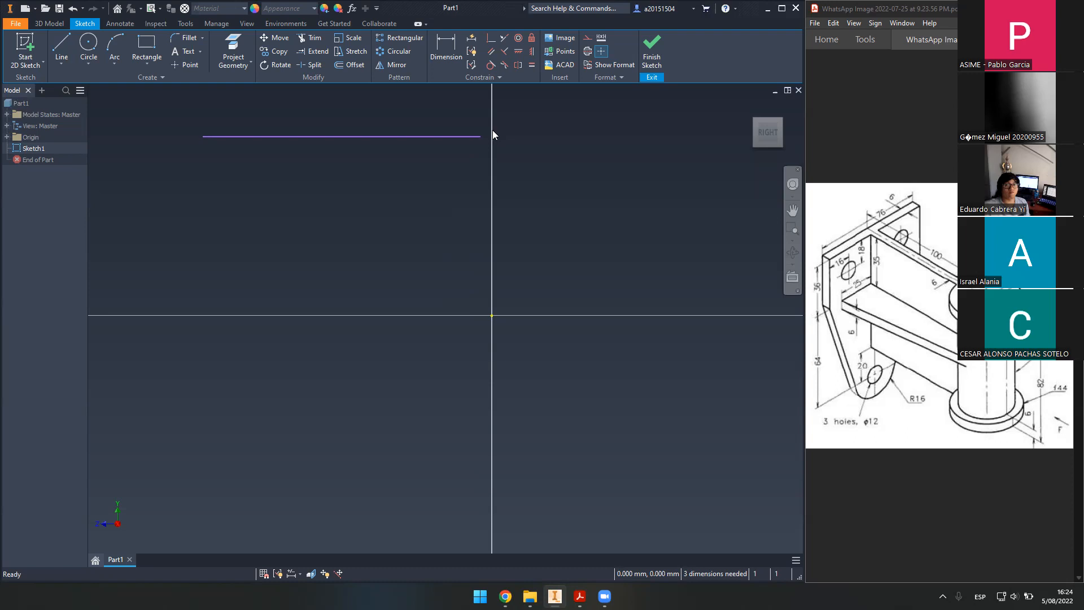
key(F2)
key(Escape)
- Draw a vertical edge down from the top line's left end, then a diagonal running down-right
click(62, 45)
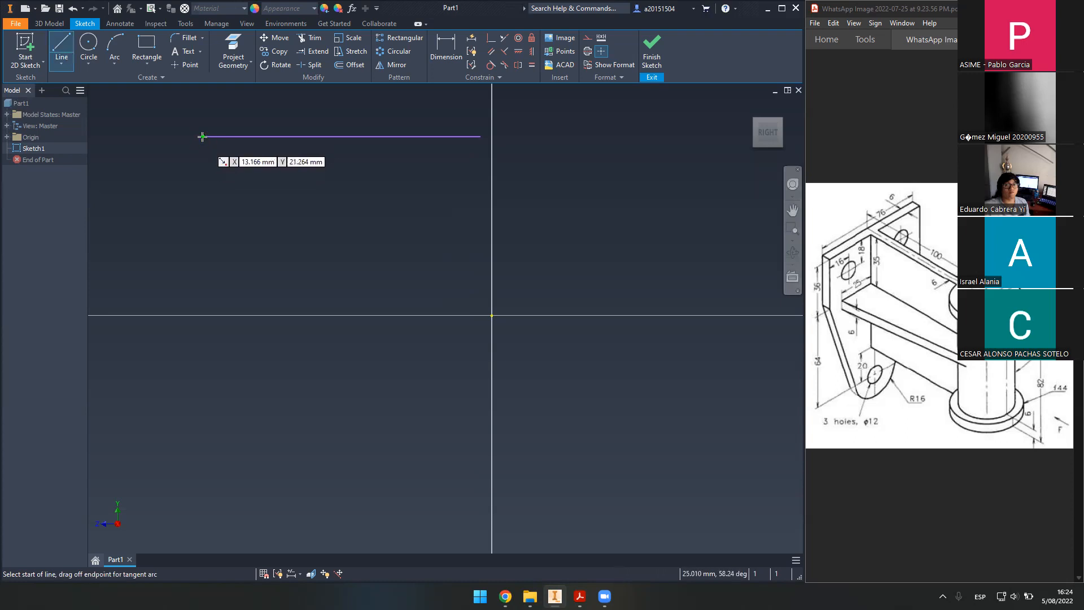
click(202, 136)
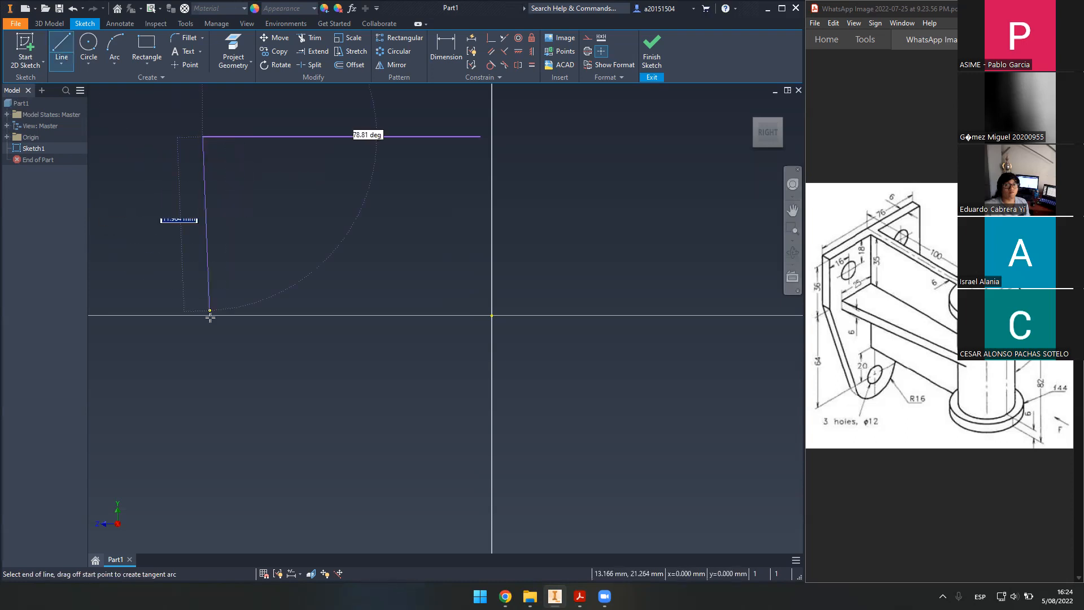
click(203, 283)
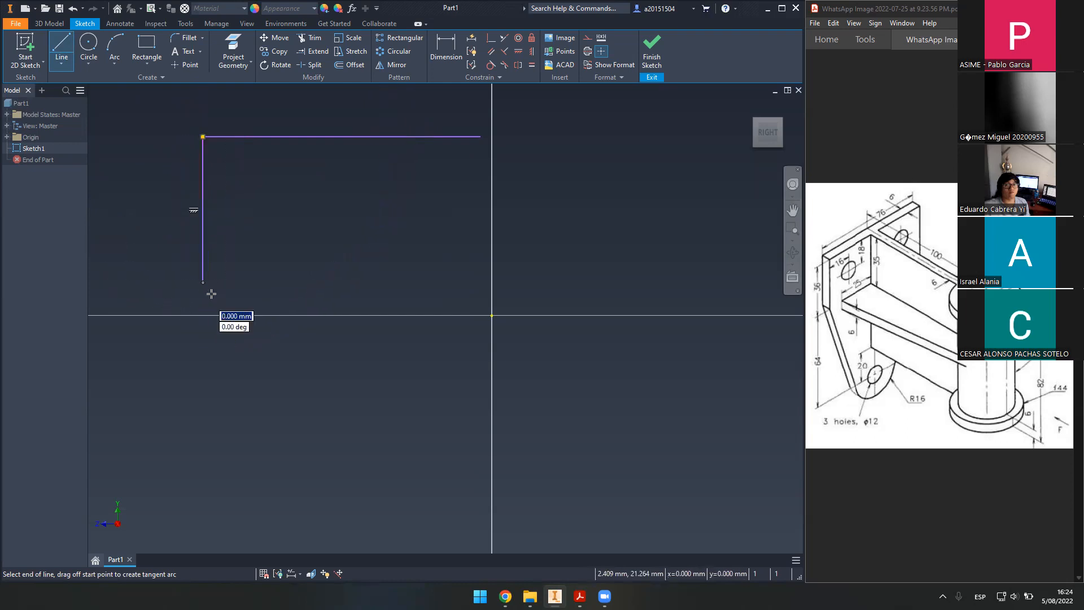
click(367, 503)
middle_drag(476, 431, 461, 395)
key(Escape)
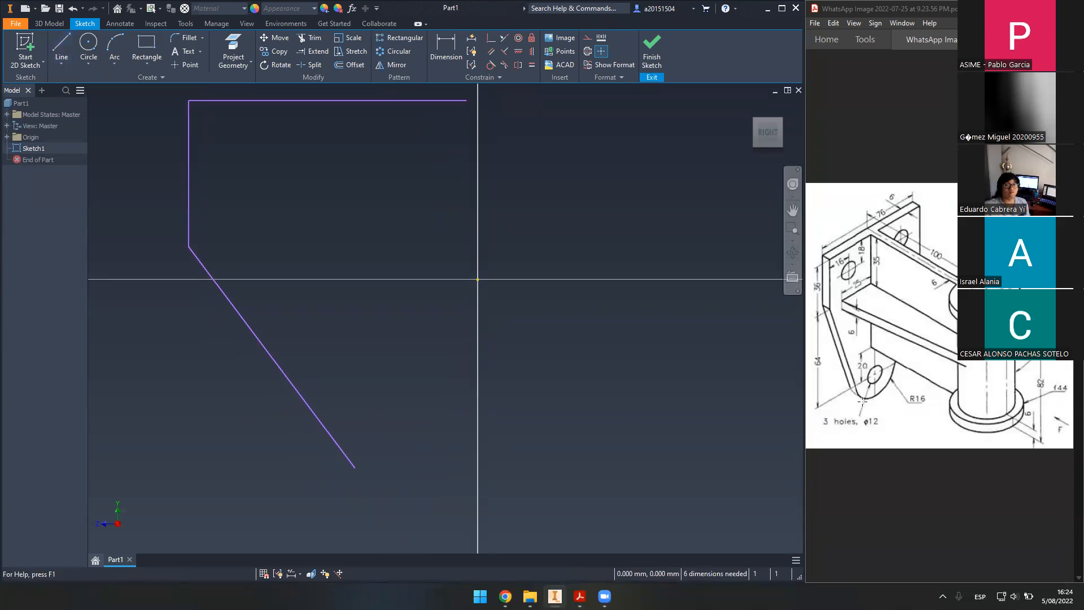
- Draw a circle centred below the origin, just right of the diagonal's lower end
click(89, 44)
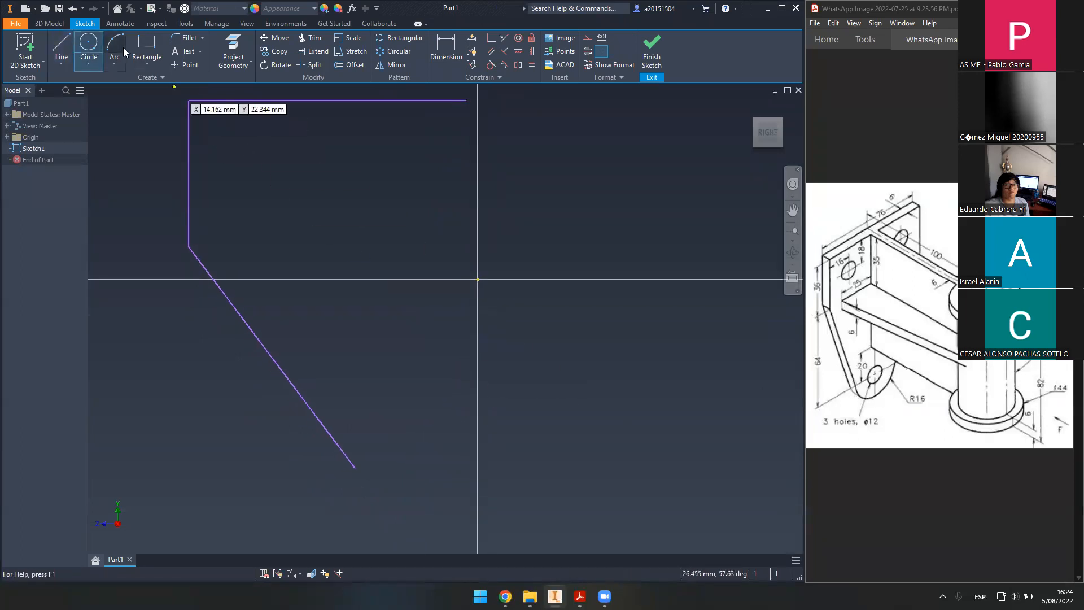
middle_drag(423, 291, 409, 252)
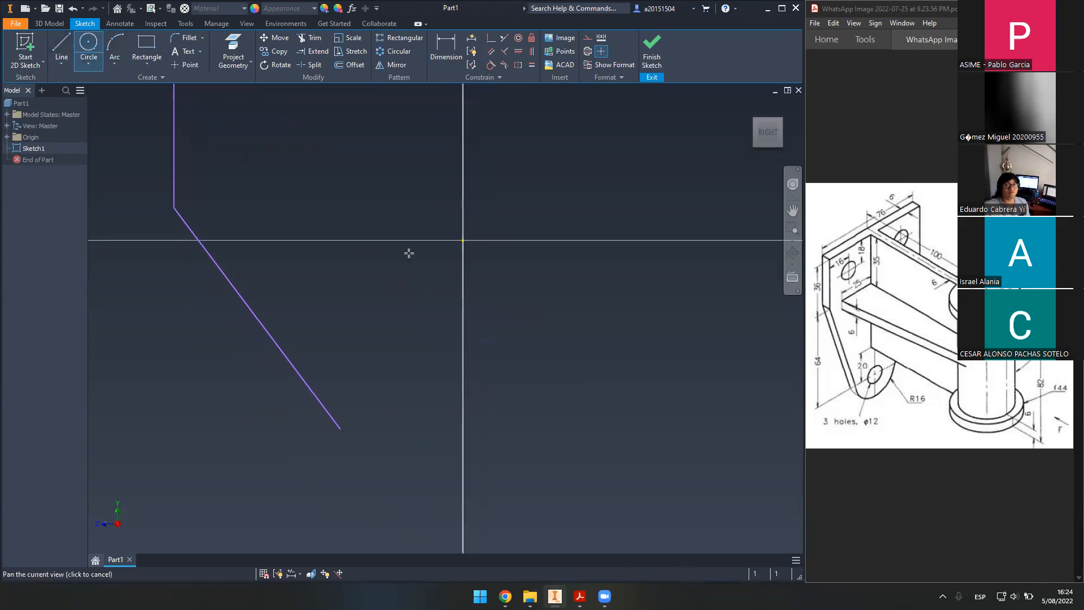
click(445, 445)
click(537, 436)
key(Escape)
scroll(546, 331, down, 3)
mouse_move(533, 320)
middle_down()
mouse_move(546, 331)
mouse_move(492, 309)
middle_up()
scroll(518, 300, up, 1)
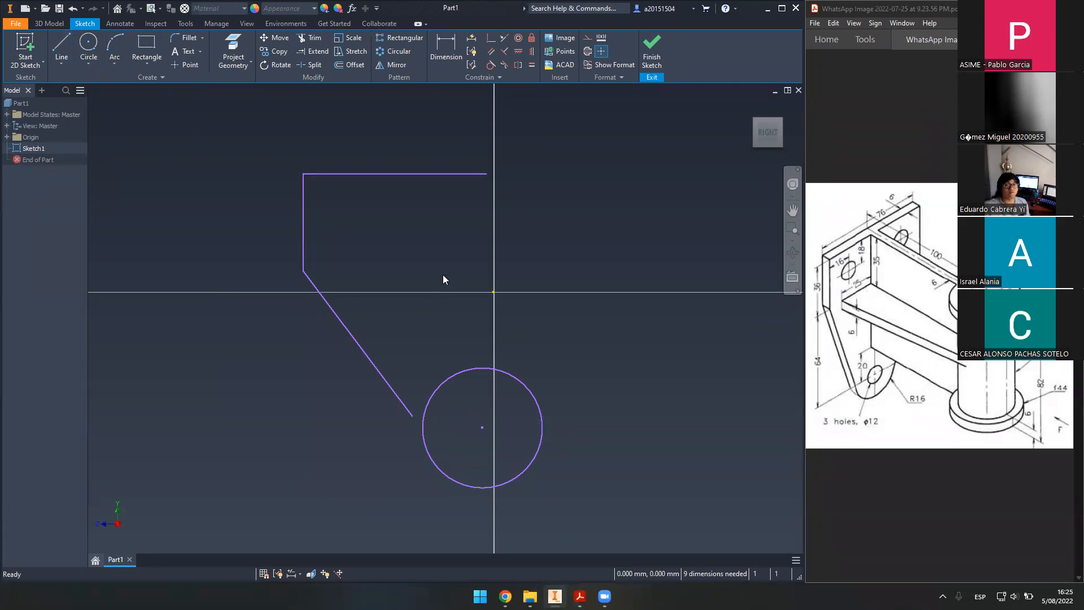
click(62, 46)
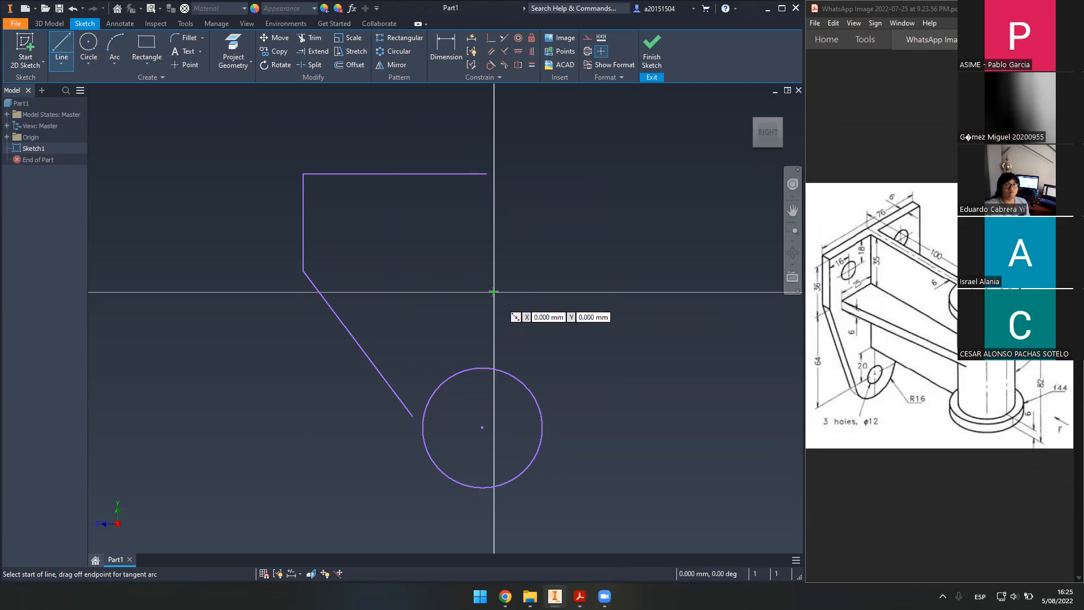
- Draw a horizontal construction line from the origin, then delete the stray dashed line
click(588, 37)
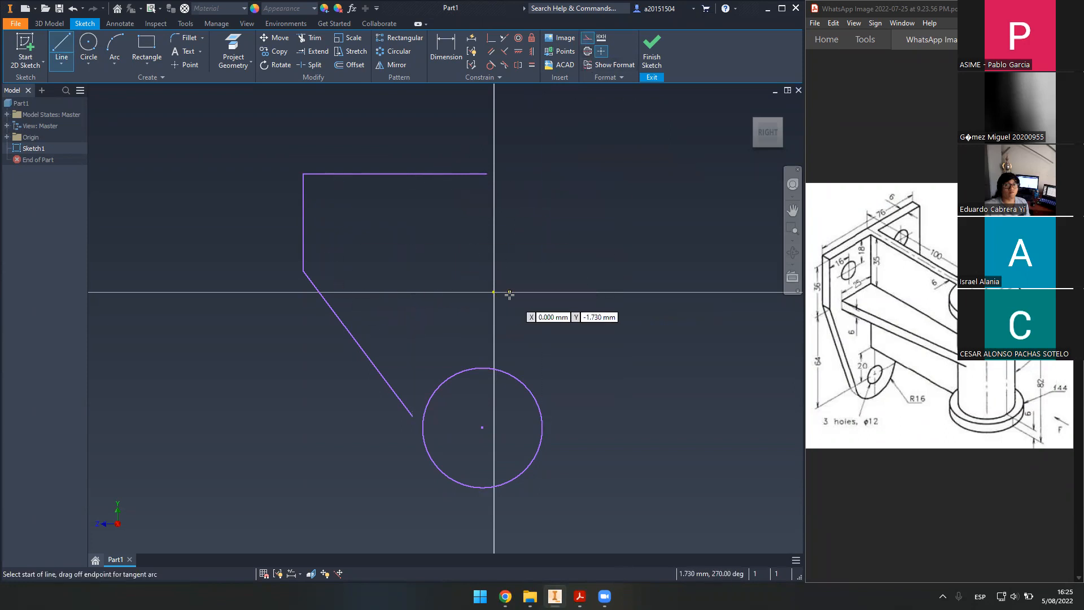
click(382, 255)
click(476, 255)
key(Escape)
scroll(427, 261, up, 5)
scroll(427, 261, down, 5)
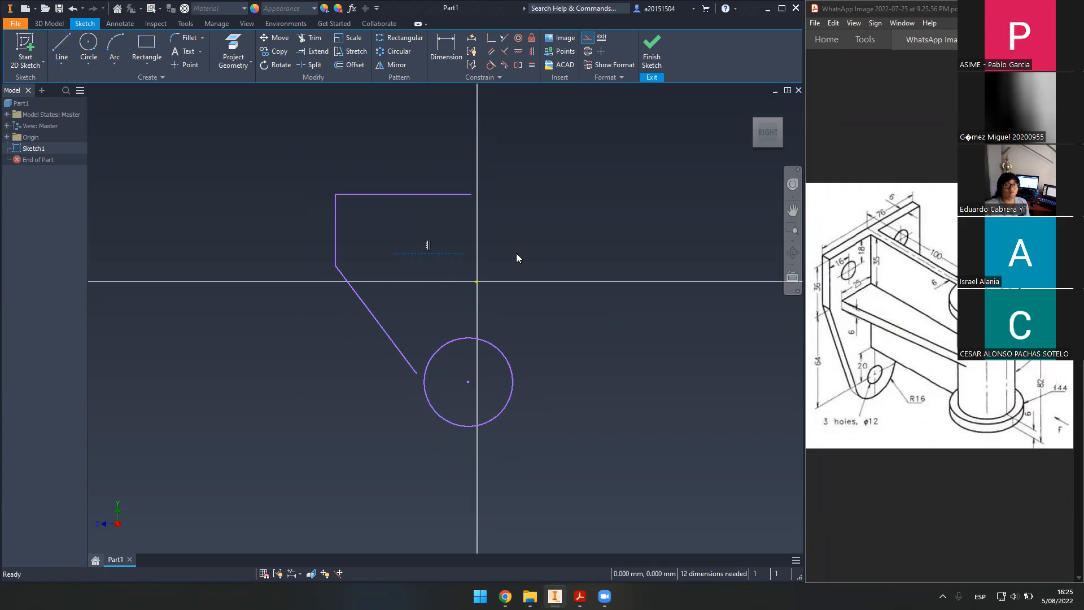
key(Delete)
- Draw a line from the sketch origin to the outline's lower-left corner
click(62, 46)
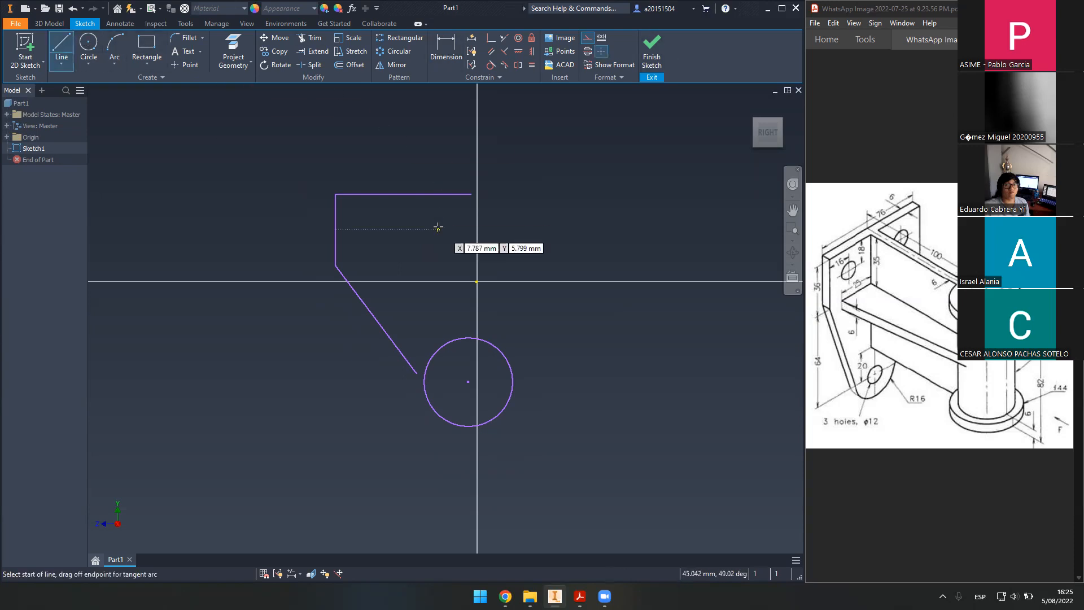
click(471, 194)
key(Escape)
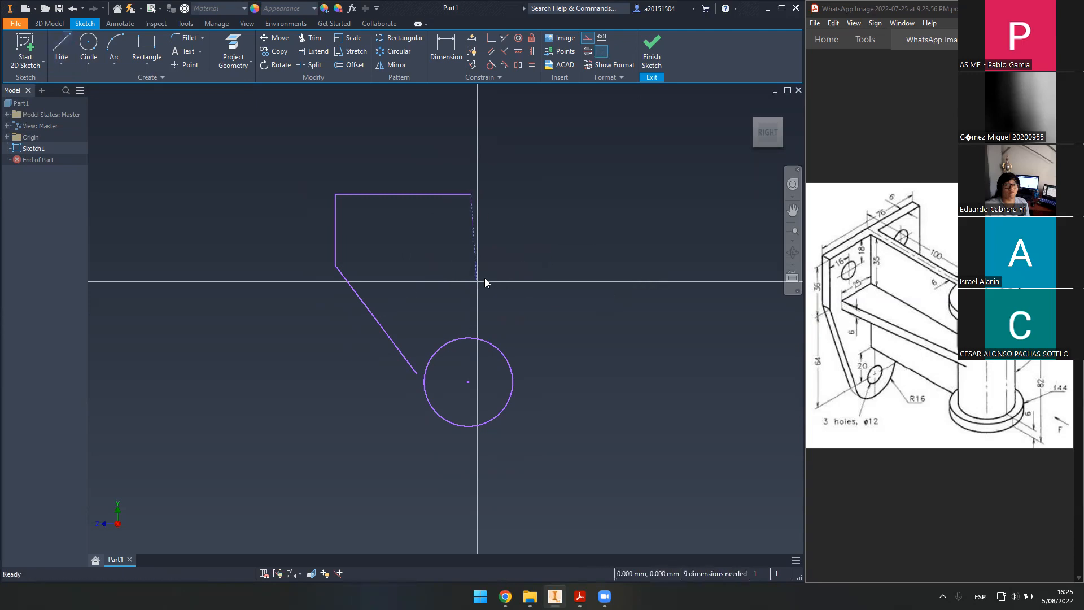
key(l)
click(477, 280)
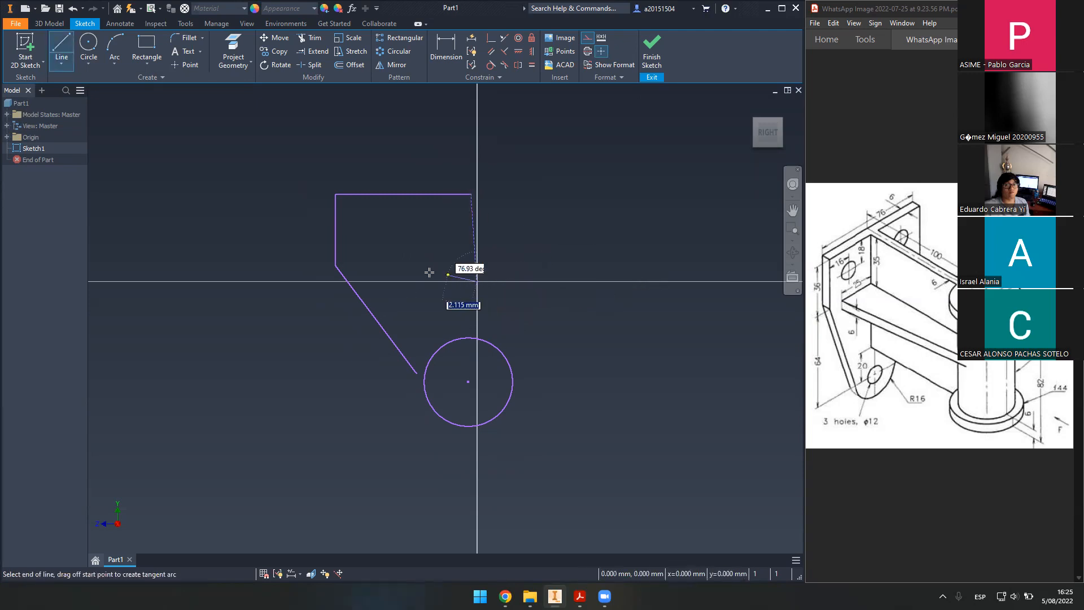
click(335, 265)
key(Escape)
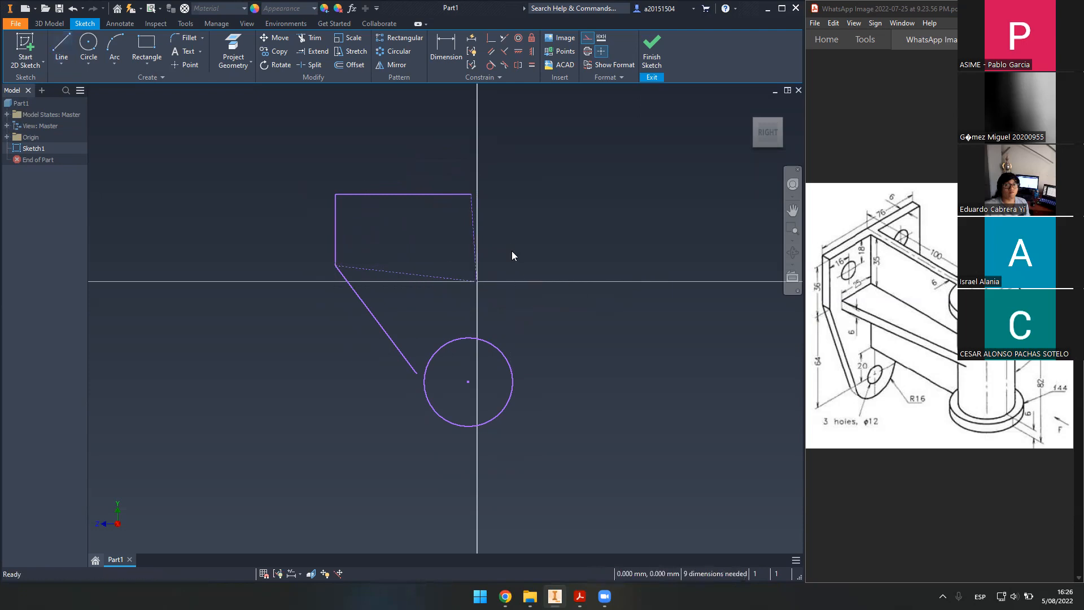
- Begin another line from the sketch origin, then fit the whole sketch in view
key(l)
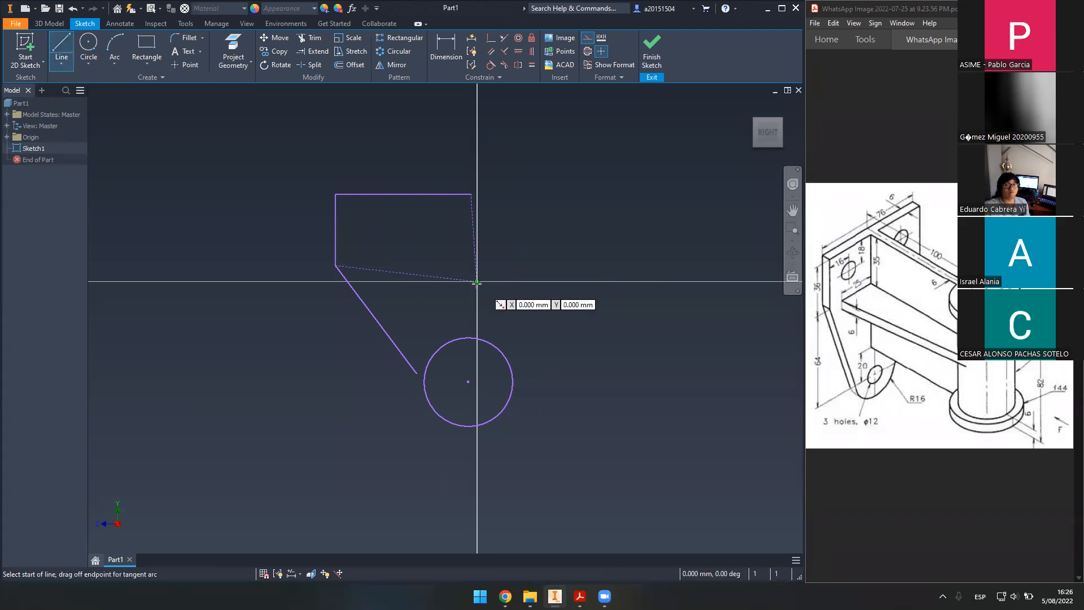
click(477, 281)
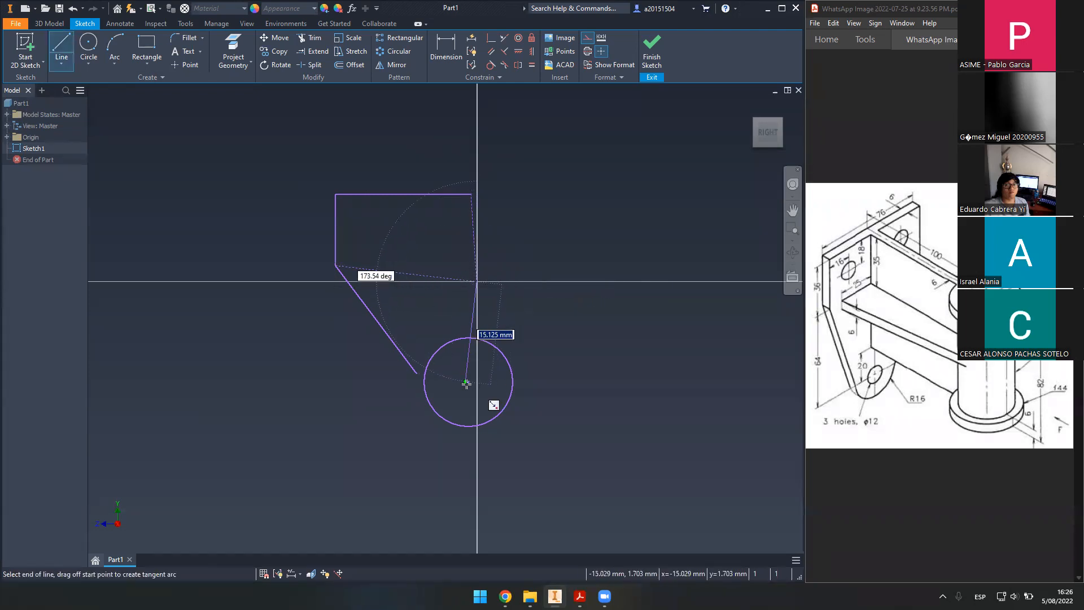
key(Escape)
scroll(537, 295, down, 2)
scroll(537, 294, up, 2)
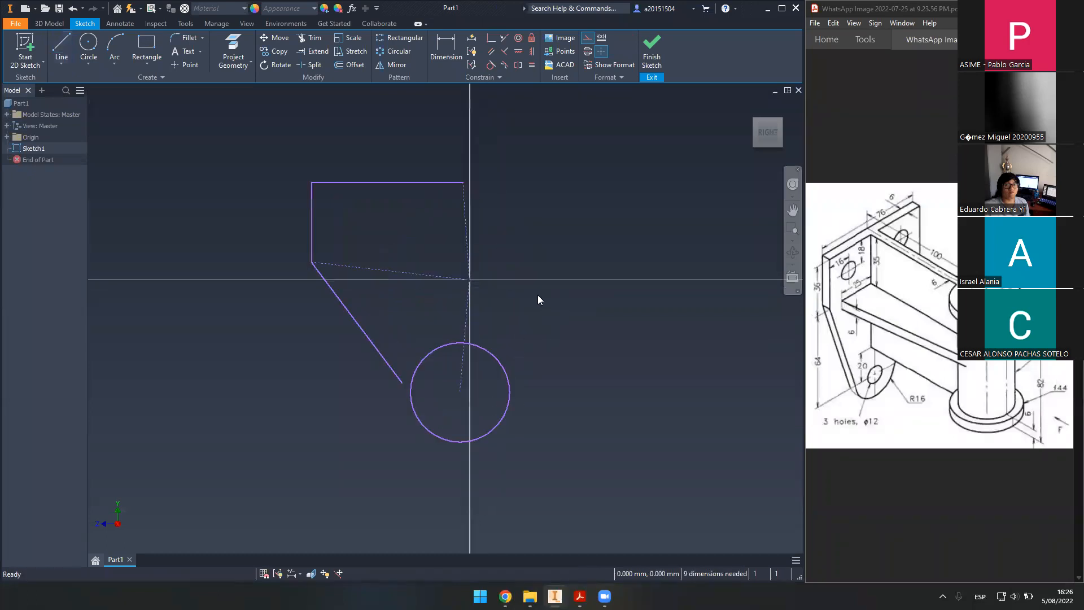
scroll(527, 291, up, 3)
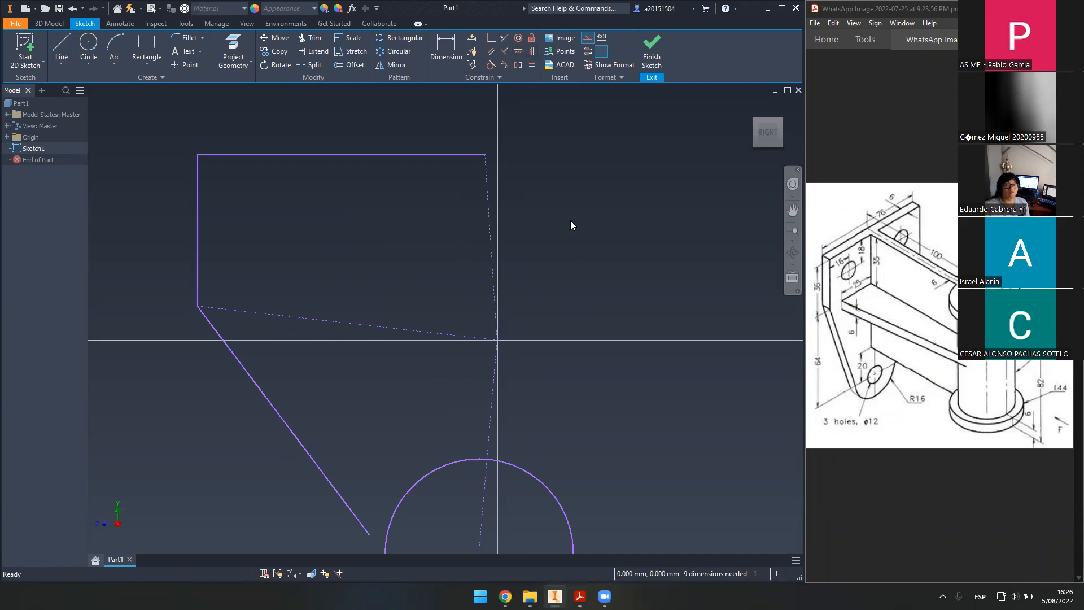
key(Home)
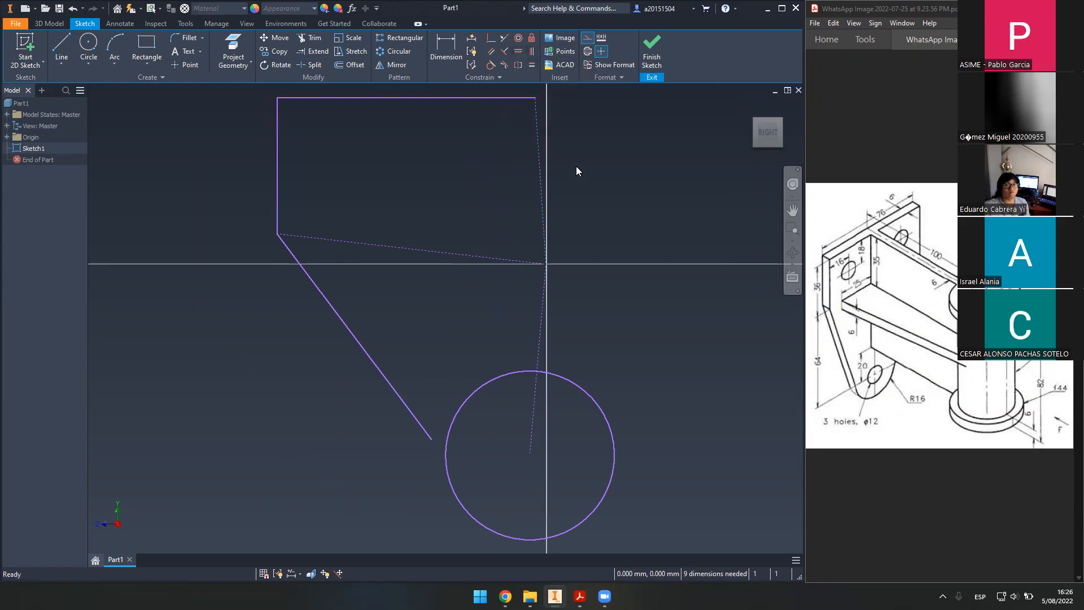
- Make the origin lines to the top corner and circle centre vertical, and the lower-left line horizontal
click(530, 50)
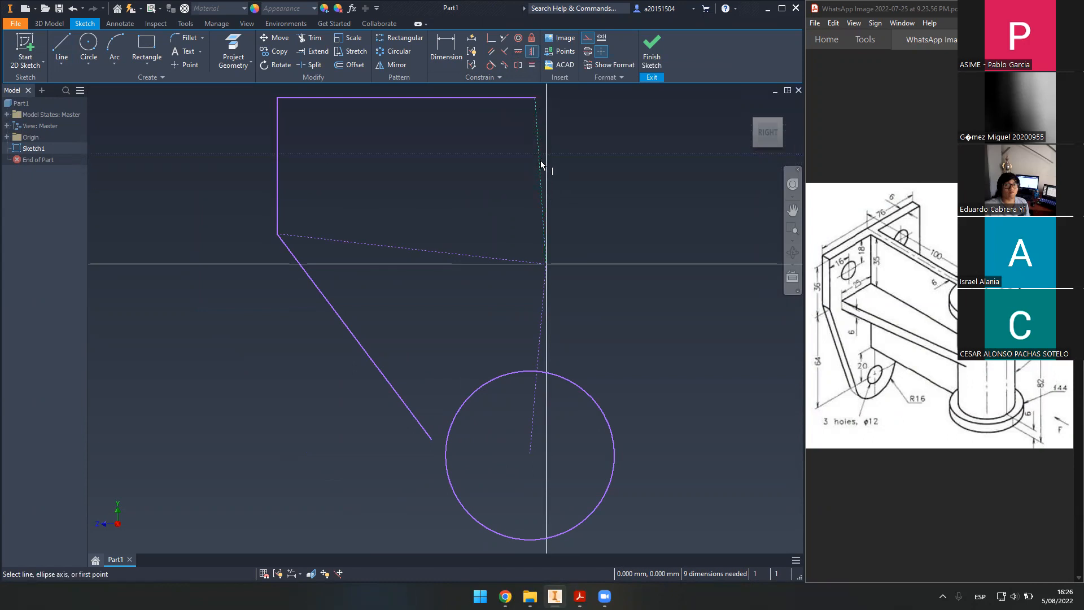
key(Escape)
click(523, 56)
click(538, 150)
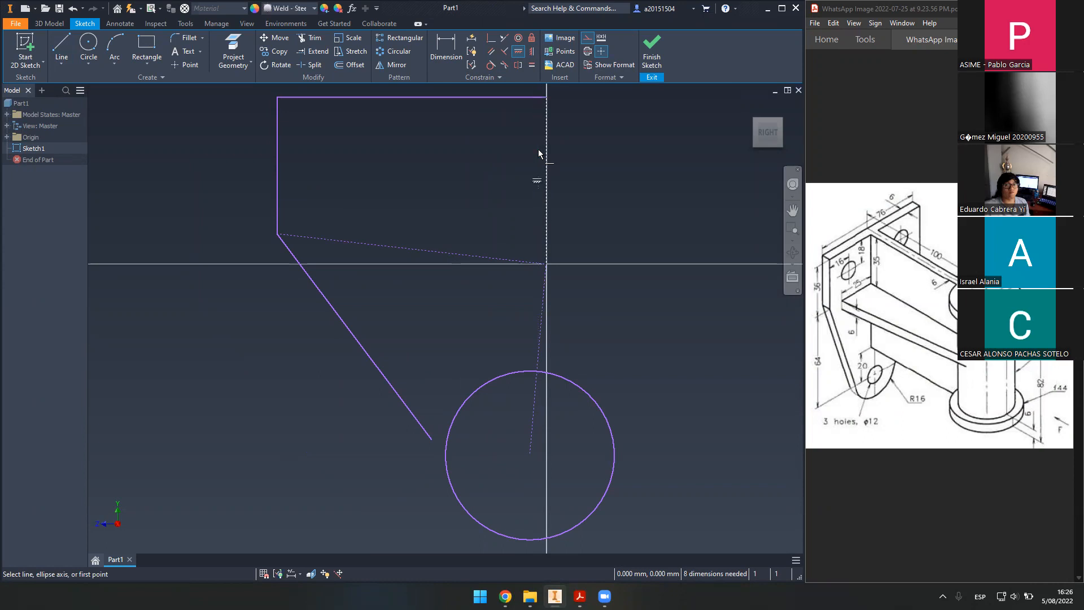
click(538, 350)
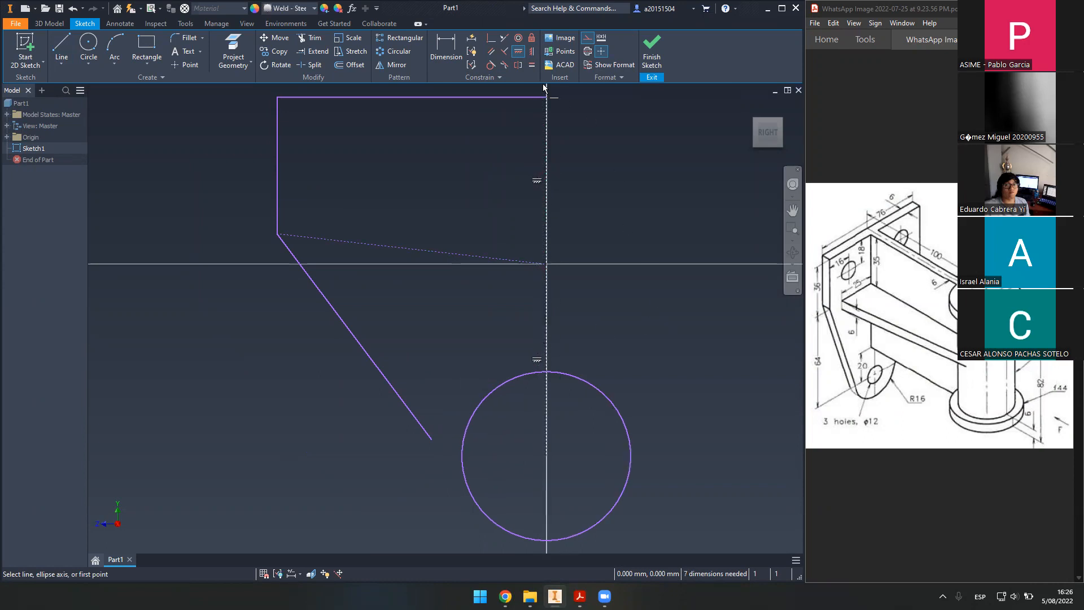
click(531, 51)
click(418, 251)
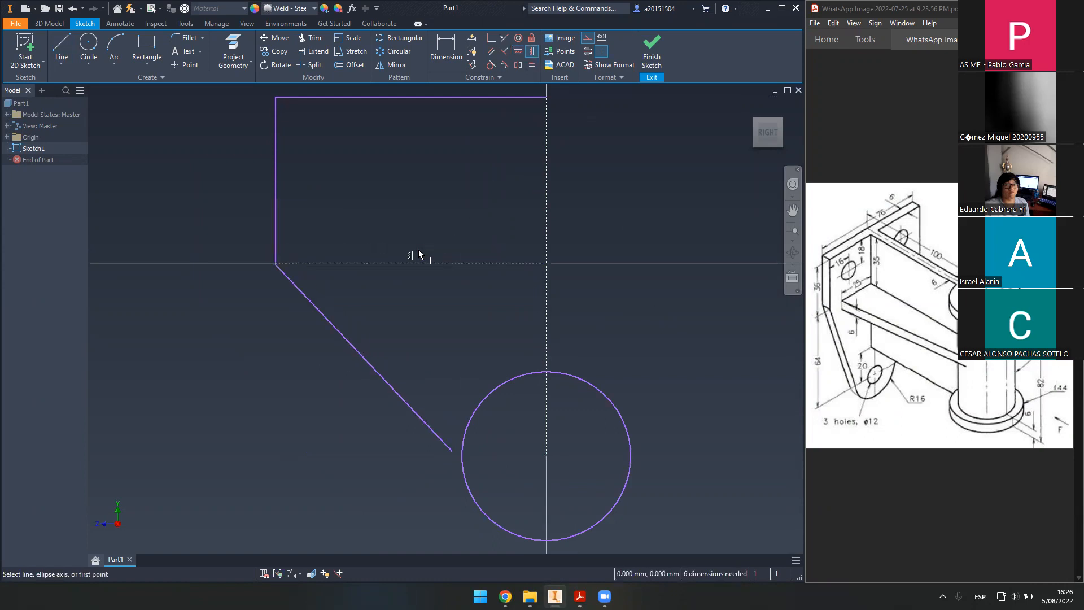
key(Escape)
- Recentre the view and pick the slanted line for a Coincident constraint
middle_drag(611, 325, 621, 293)
scroll(609, 298, down, 3)
scroll(519, 400, up, 4)
click(488, 400)
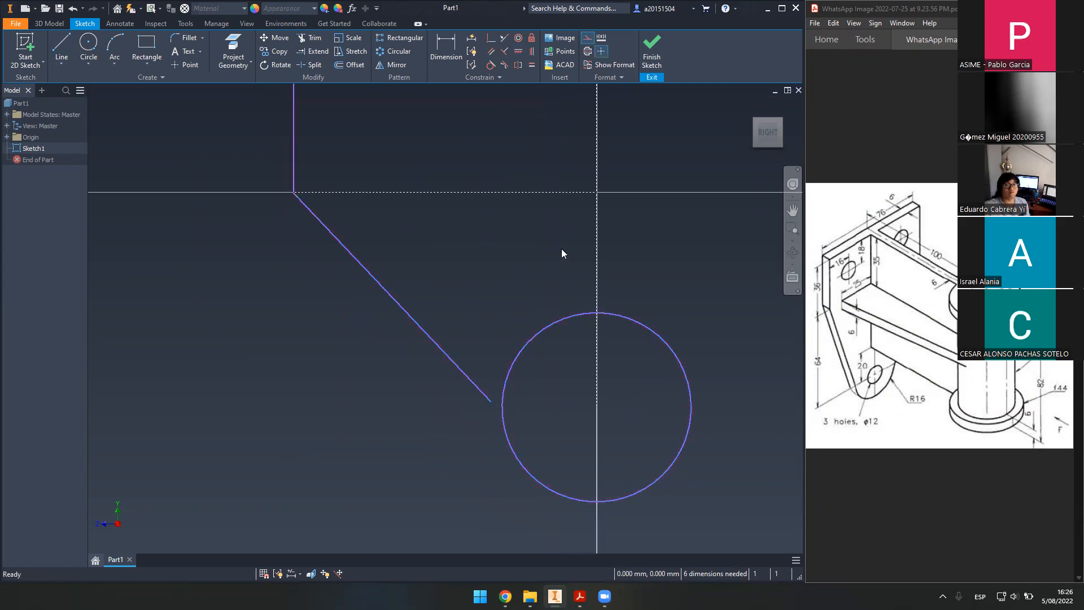
click(490, 40)
- Make the slanted line's lower endpoint coincident with the circle
click(491, 403)
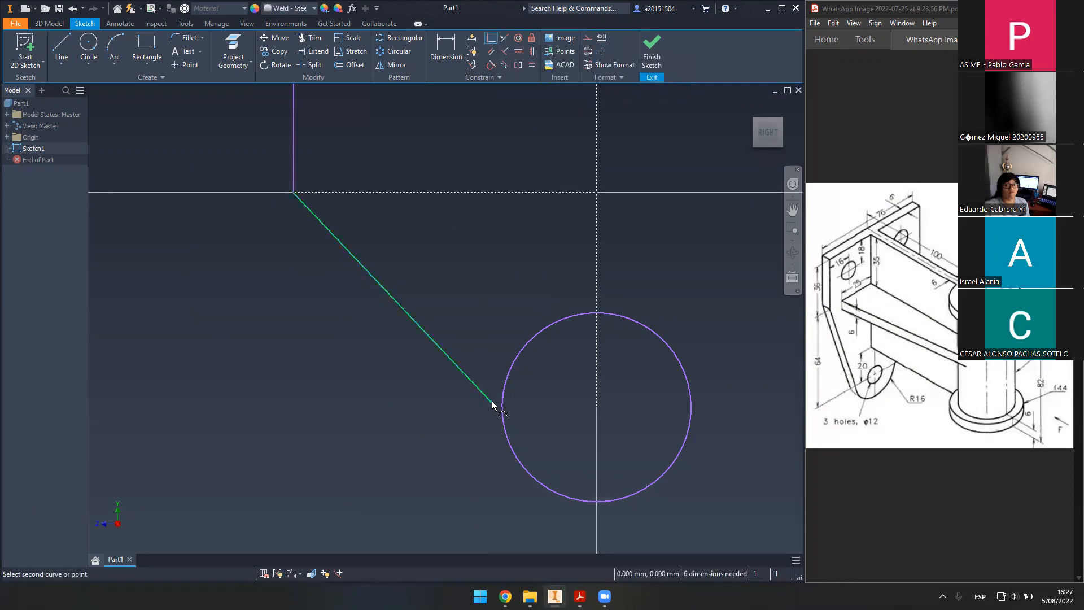
click(507, 371)
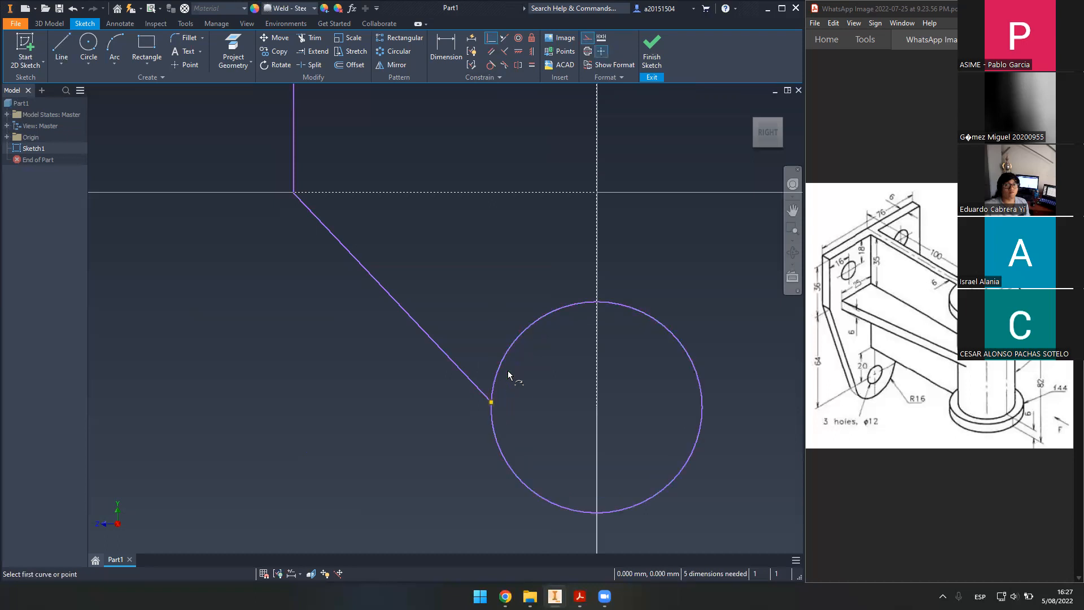
key(Escape)
drag(520, 342, 543, 351)
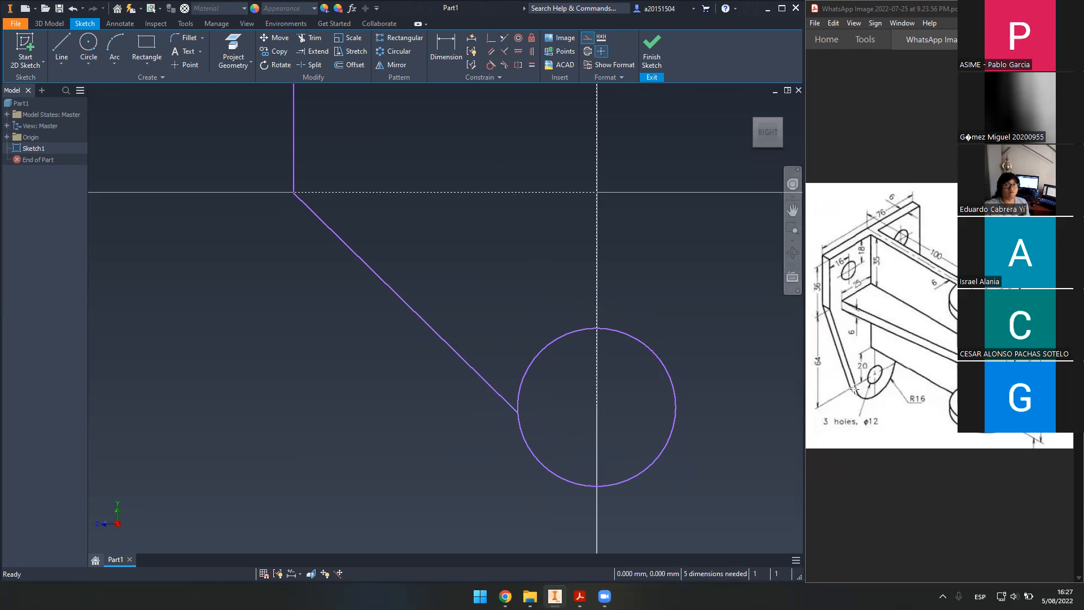
- Make the slanted line tangent to the circle and test it by resizing the circle
click(491, 64)
click(491, 66)
click(491, 66)
click(514, 409)
click(522, 430)
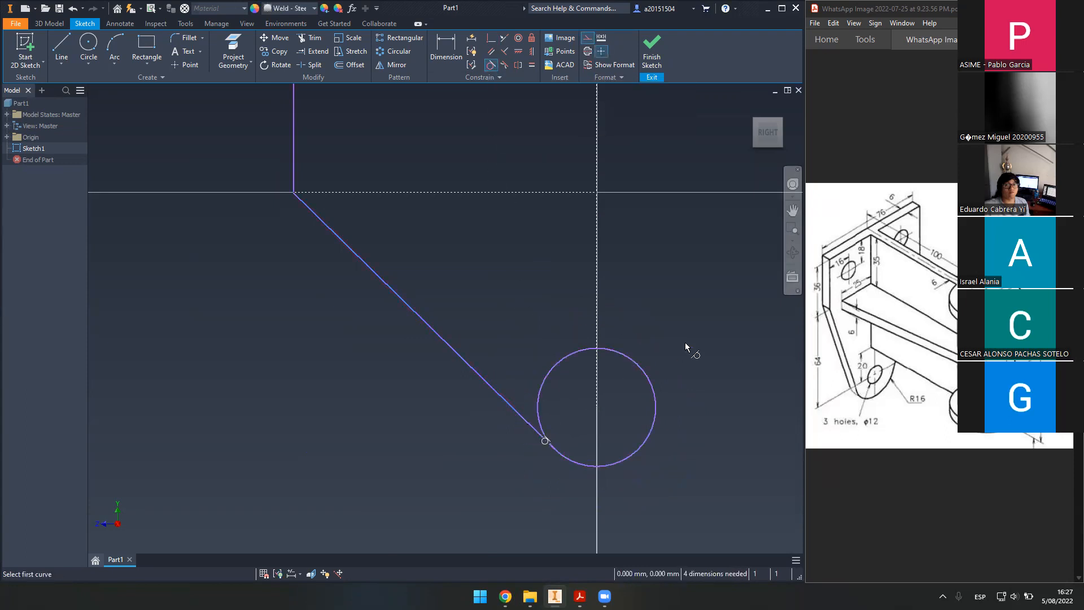
key(Escape)
drag(564, 359, 551, 401)
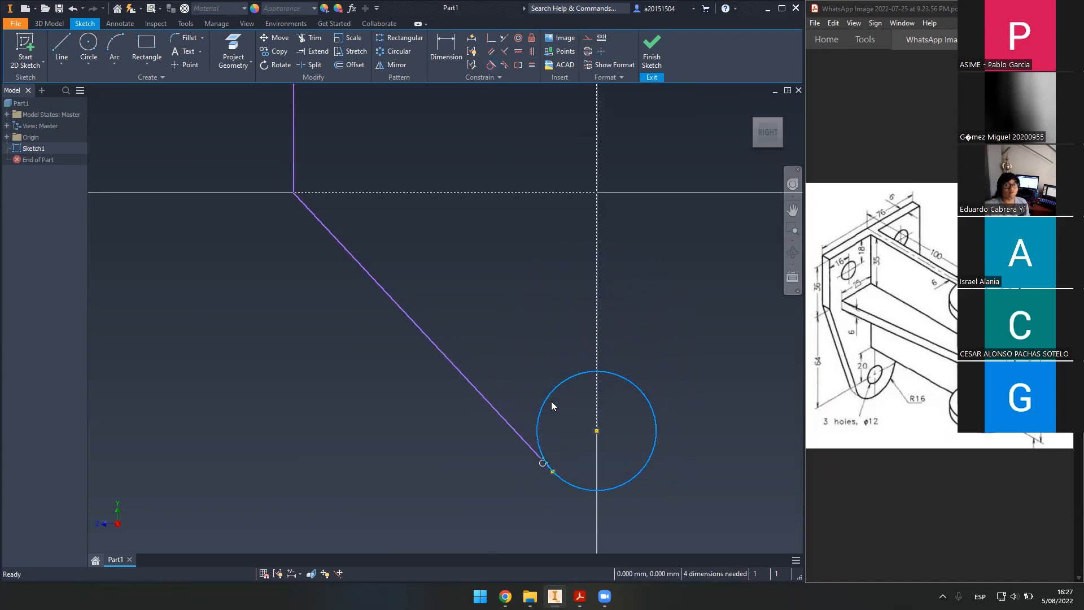
- Drag the rectangle's top edge higher and its left edge slightly outward
middle_drag(502, 284, 539, 428)
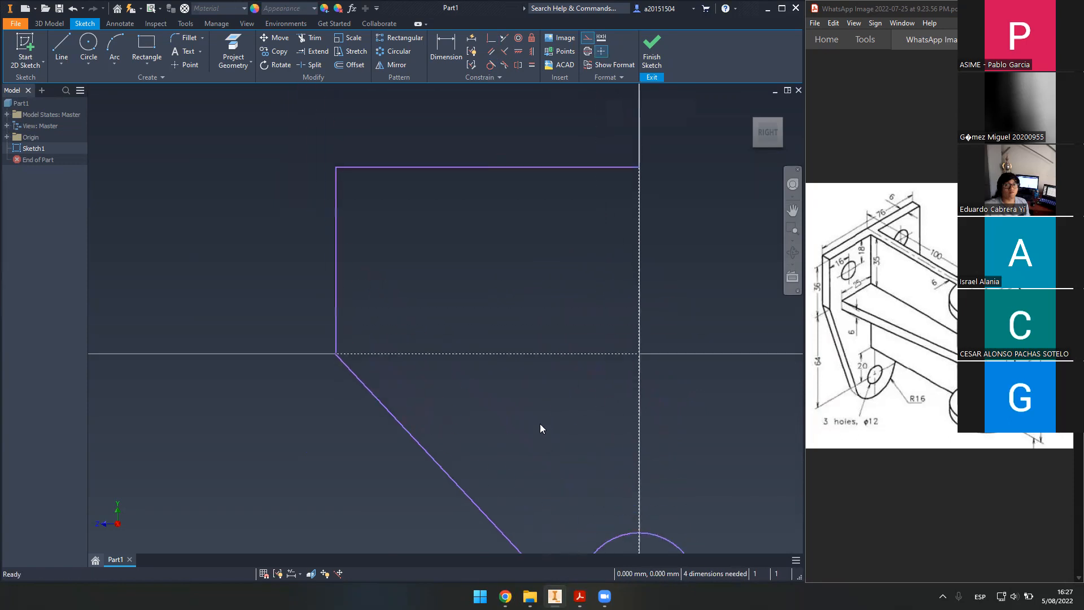
drag(336, 286, 415, 268)
mouse_move(523, 167)
mouse_down()
mouse_move(530, 112)
mouse_move(506, 115)
mouse_move(508, 184)
mouse_up()
drag(413, 260, 400, 269)
scroll(481, 285, down, 2)
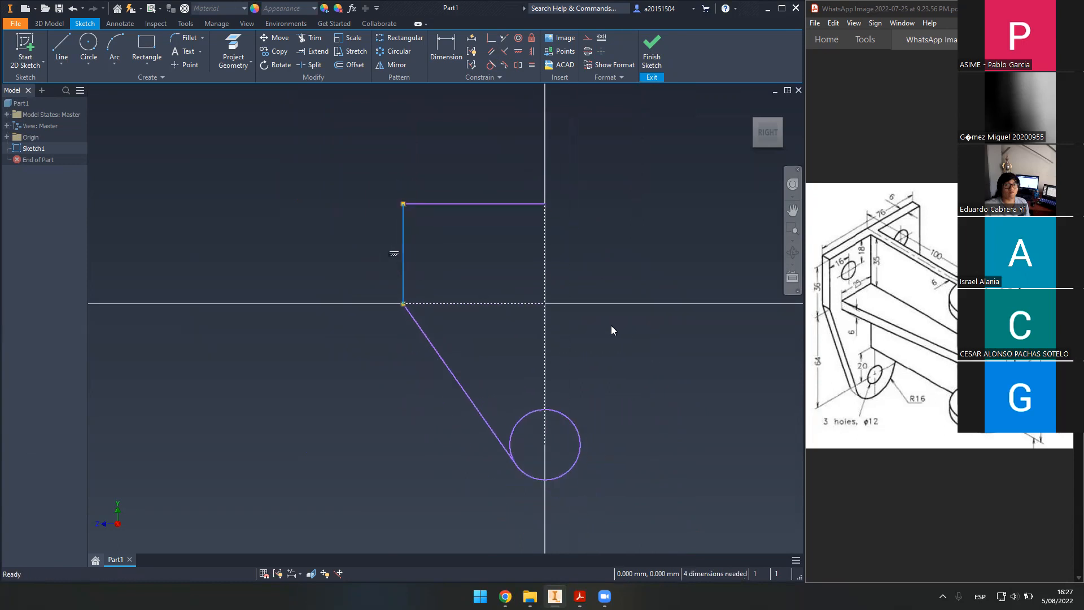
drag(511, 205, 509, 164)
drag(402, 239, 396, 233)
click(639, 346)
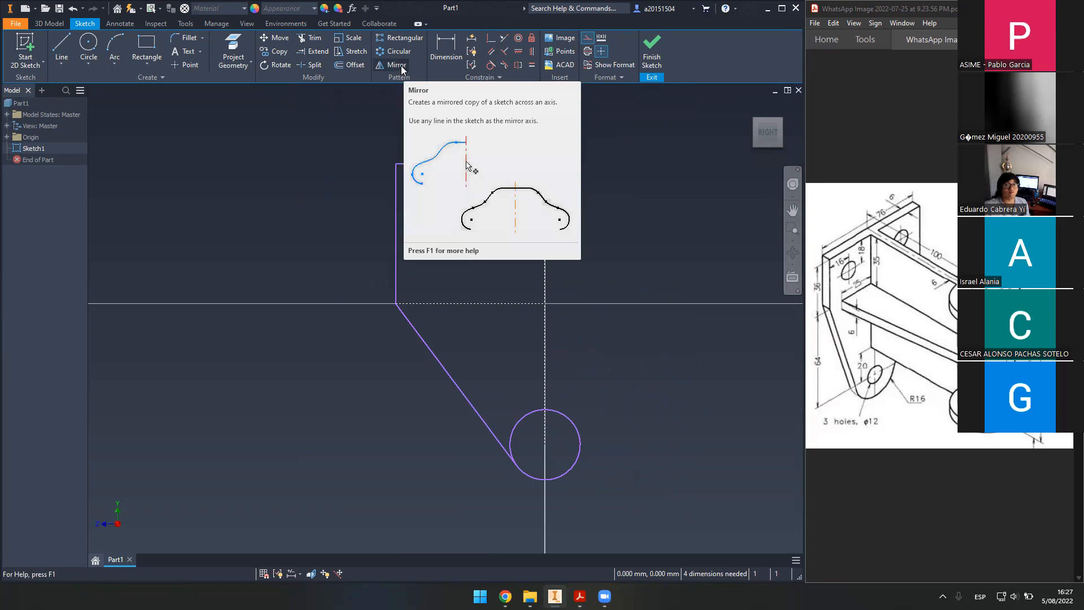
- Deselect the vertical centre line and window-select the sketch edges
click(557, 220)
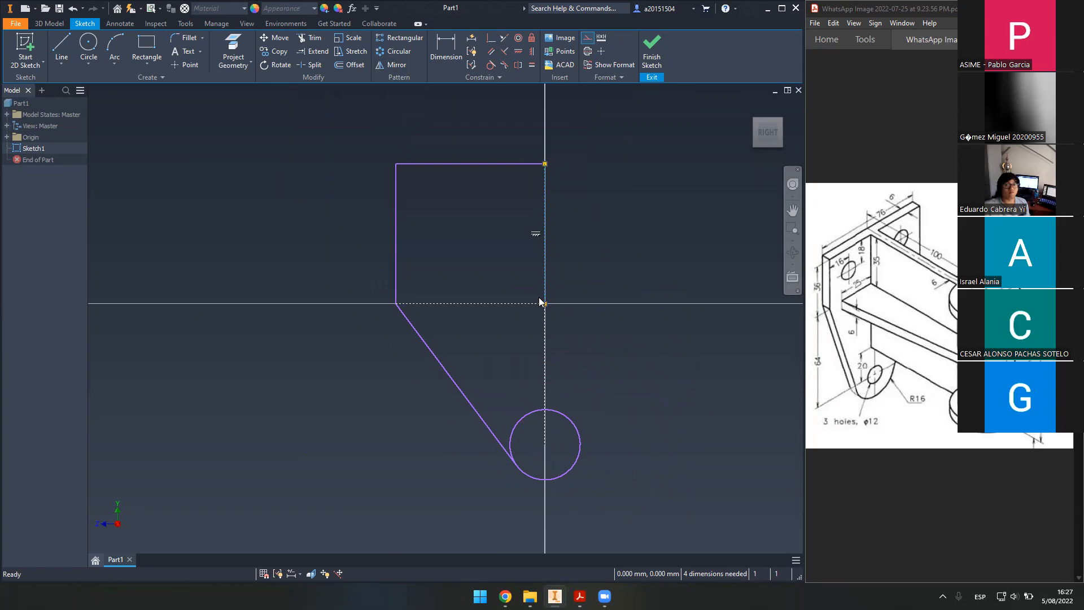
drag(346, 126, 495, 295)
drag(740, 454, 622, 181)
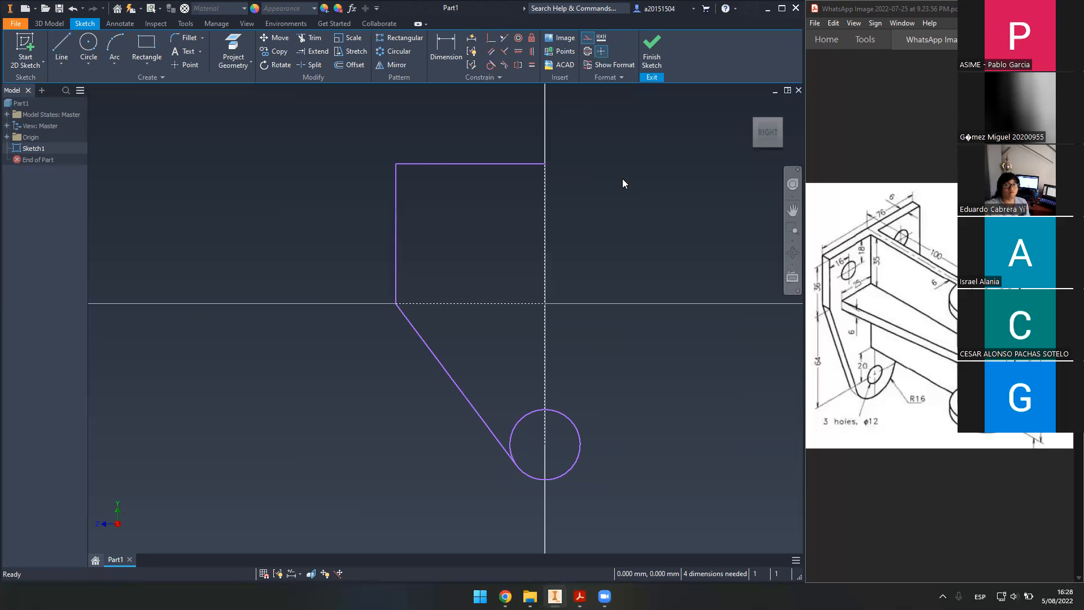
- Mirror the top, left and slanted lines about the vertical centre line, completing the outline
click(393, 66)
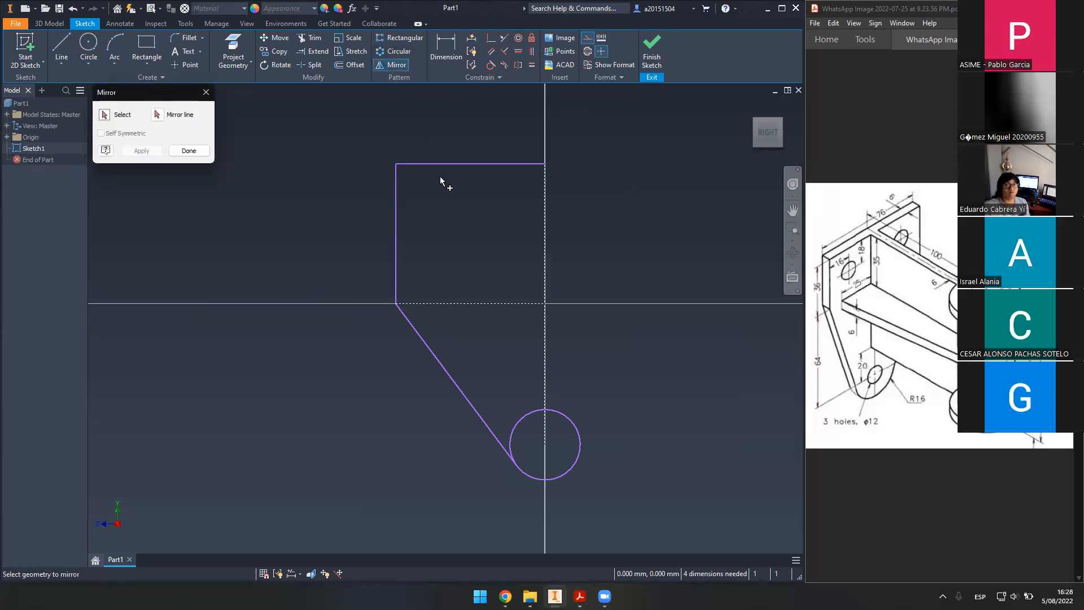
click(468, 167)
click(396, 218)
click(485, 421)
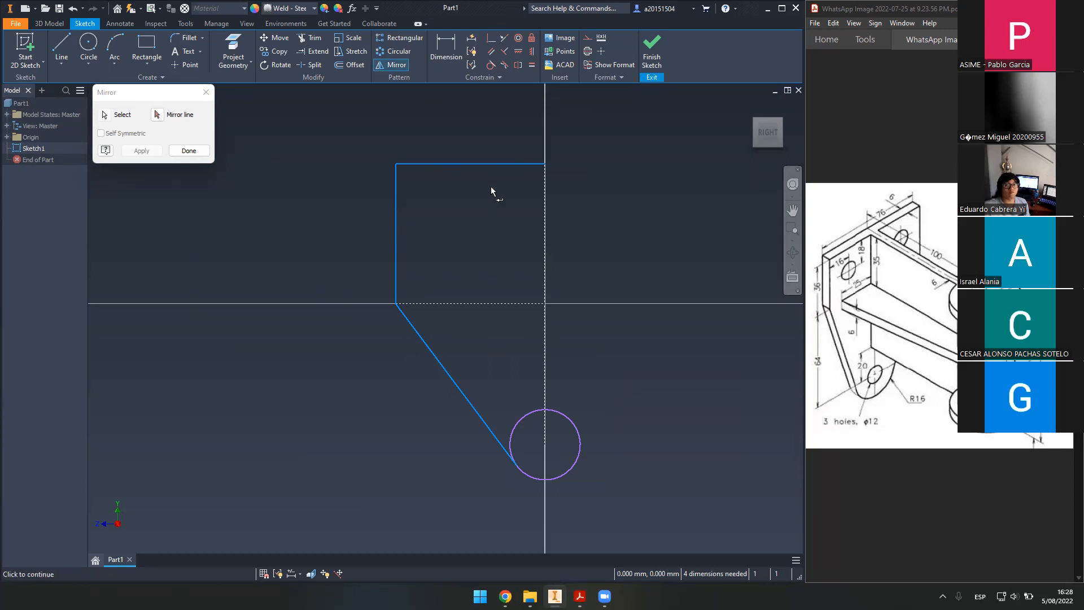
click(158, 115)
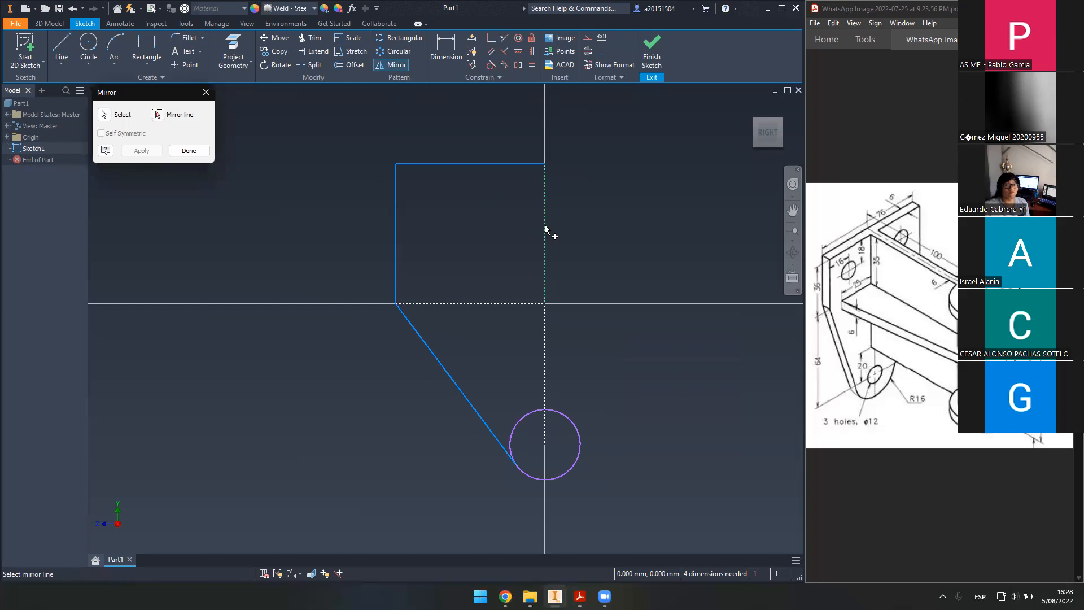
click(546, 228)
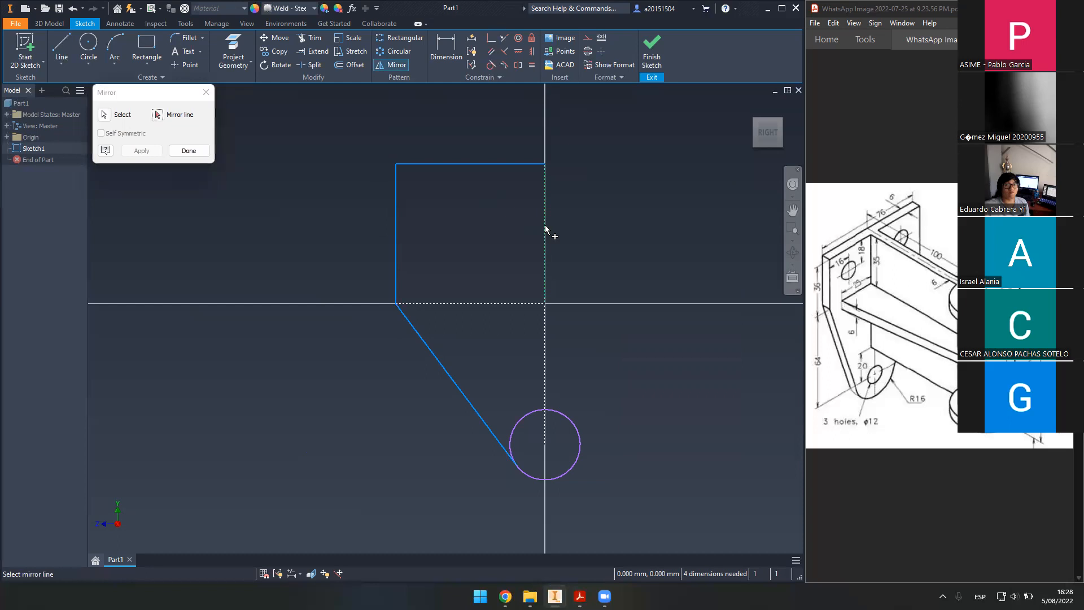
click(142, 151)
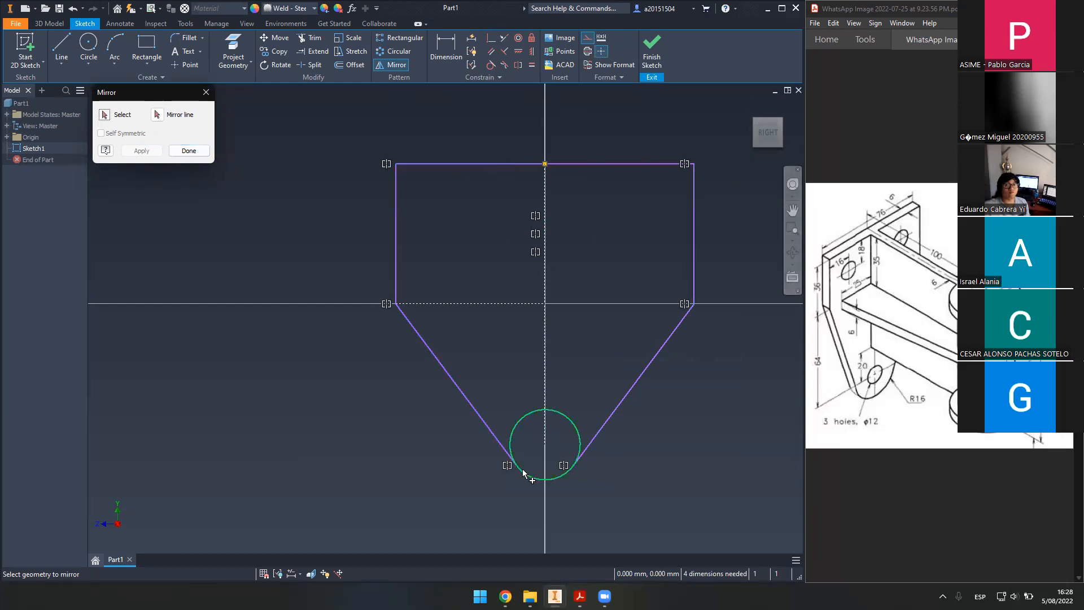
click(183, 152)
scroll(561, 243, down, 5)
scroll(477, 247, up, 6)
mouse_move(522, 275)
middle_down()
mouse_move(489, 222)
mouse_move(484, 244)
mouse_move(437, 219)
middle_up()
scroll(484, 244, up, 1)
scroll(436, 218, up, 1)
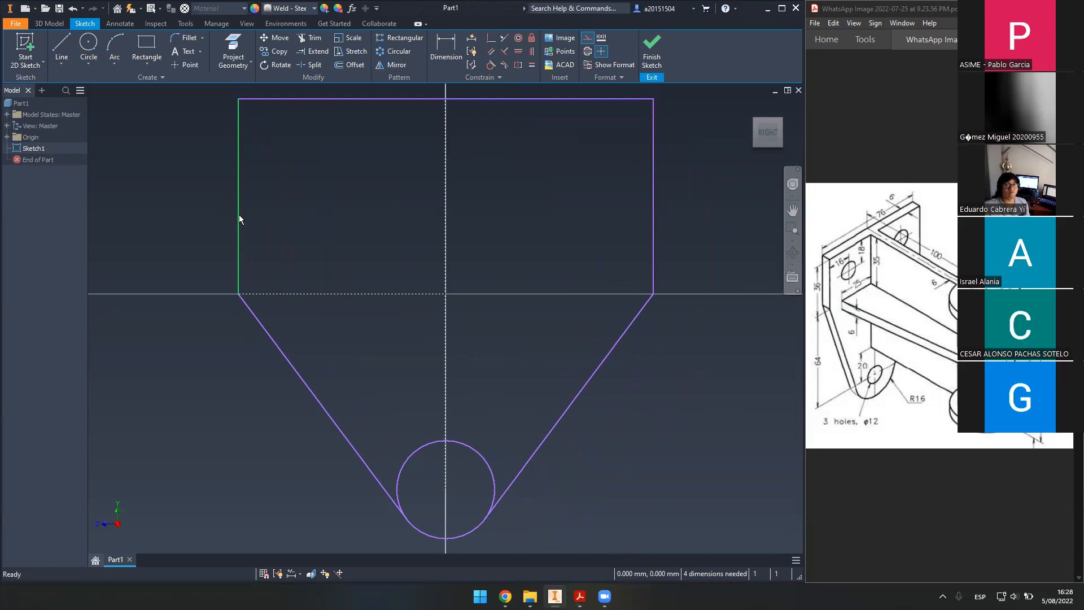
- Nudge the left edge inward and raise the rectangle's top line slightly
mouse_move(239, 215)
mouse_down()
mouse_move(294, 220)
mouse_move(253, 221)
mouse_up()
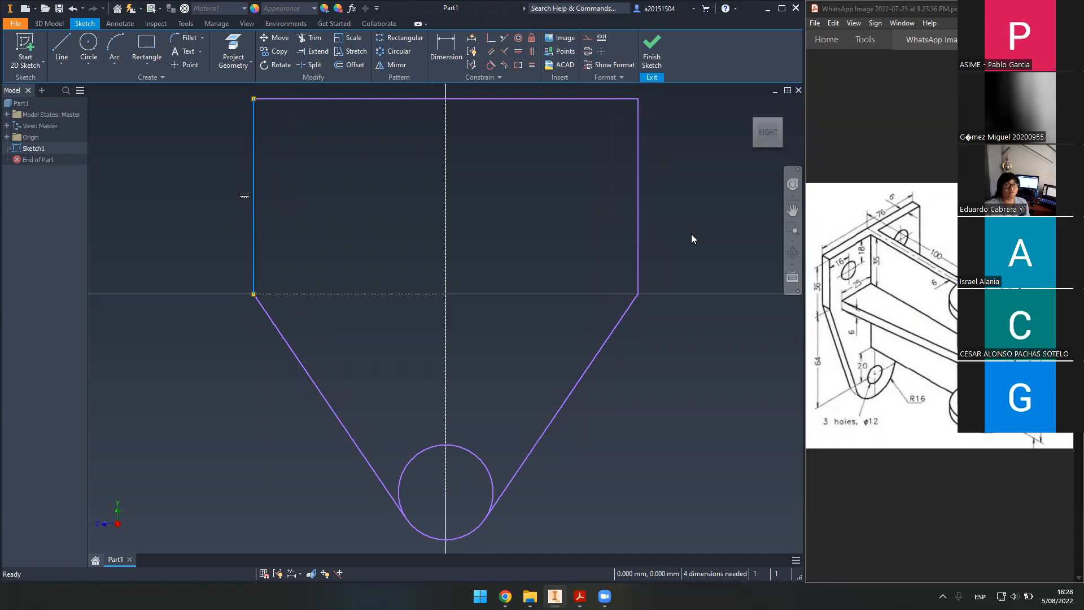
scroll(563, 270, down, 2)
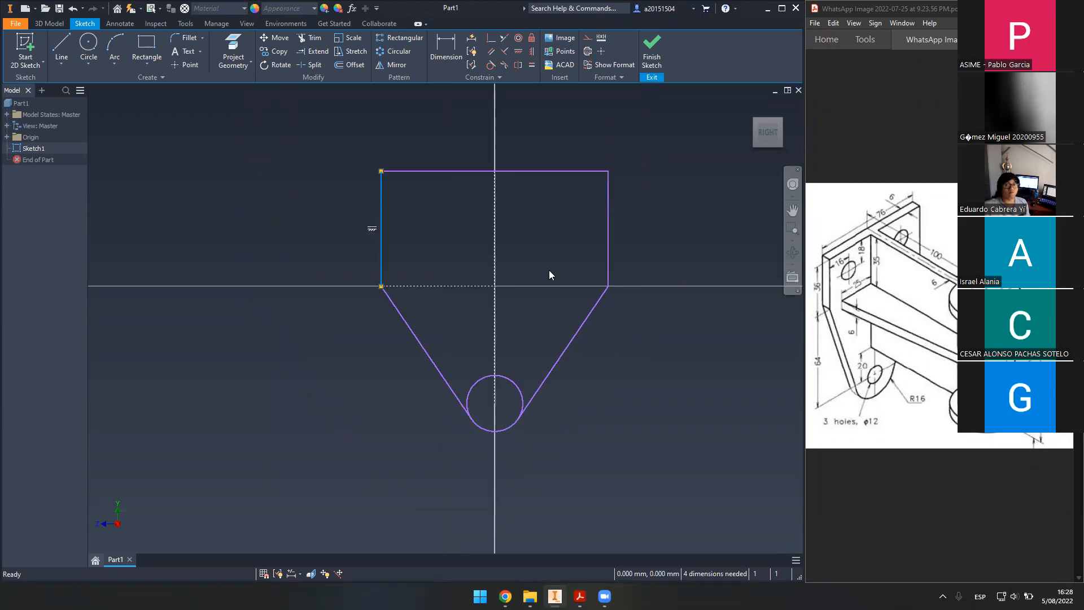
scroll(541, 270, up, 2)
scroll(506, 217, down, 3)
middle_drag(504, 218, 511, 260)
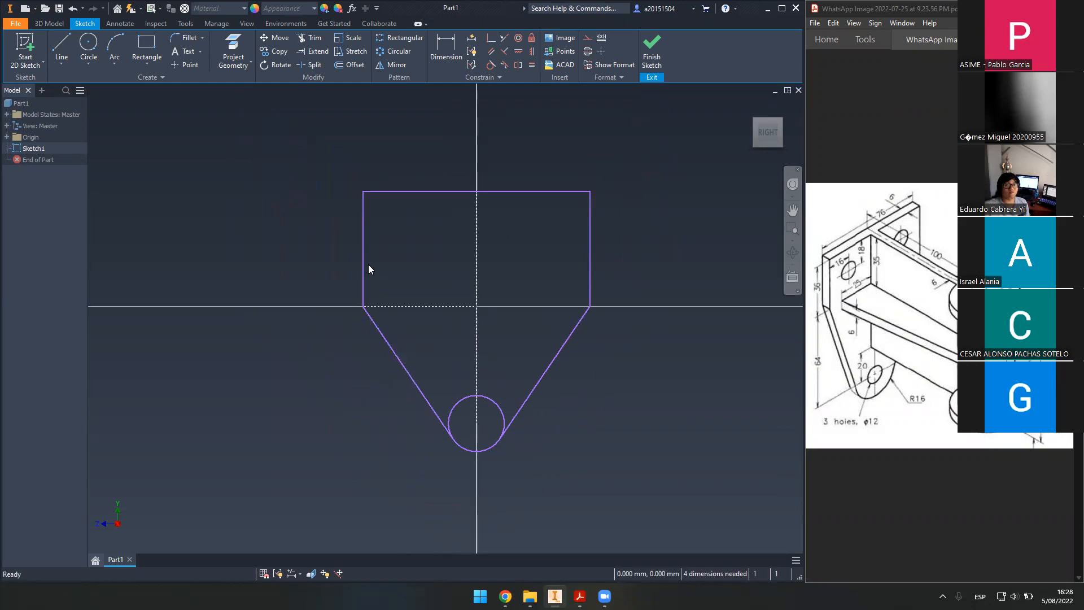
drag(419, 191, 421, 182)
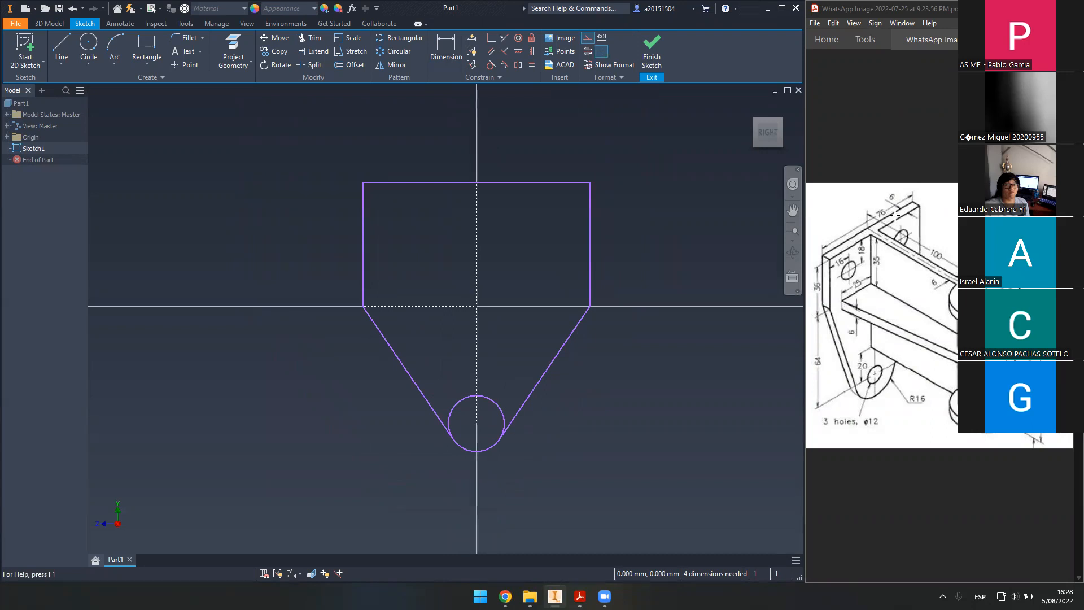
click(793, 210)
key(Escape)
- Dimension the top edge width as 76
click(446, 50)
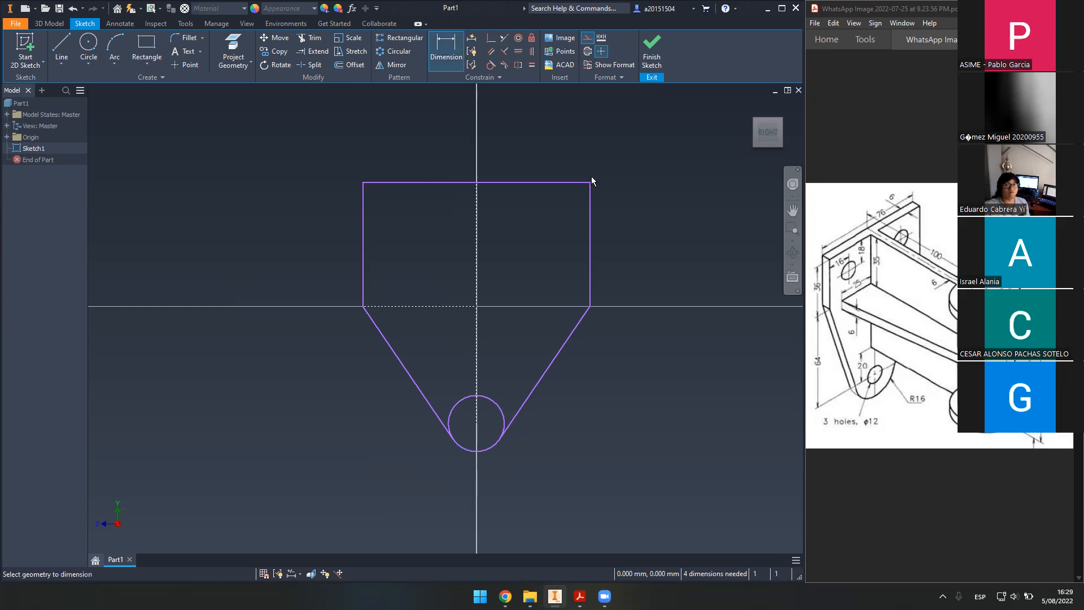
click(591, 182)
click(363, 182)
click(475, 127)
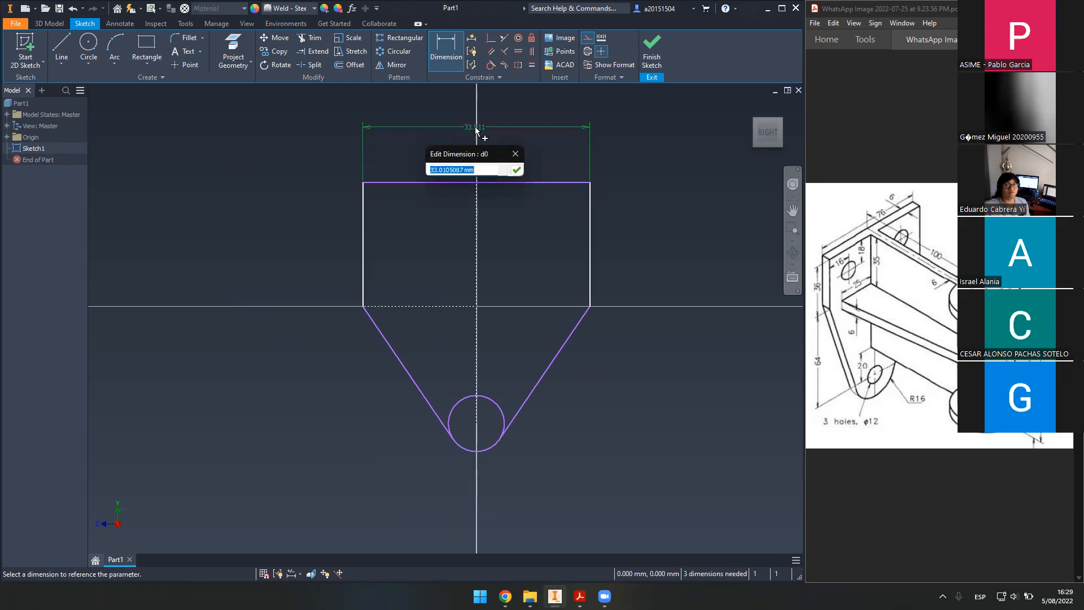
text(76)
key(Return)
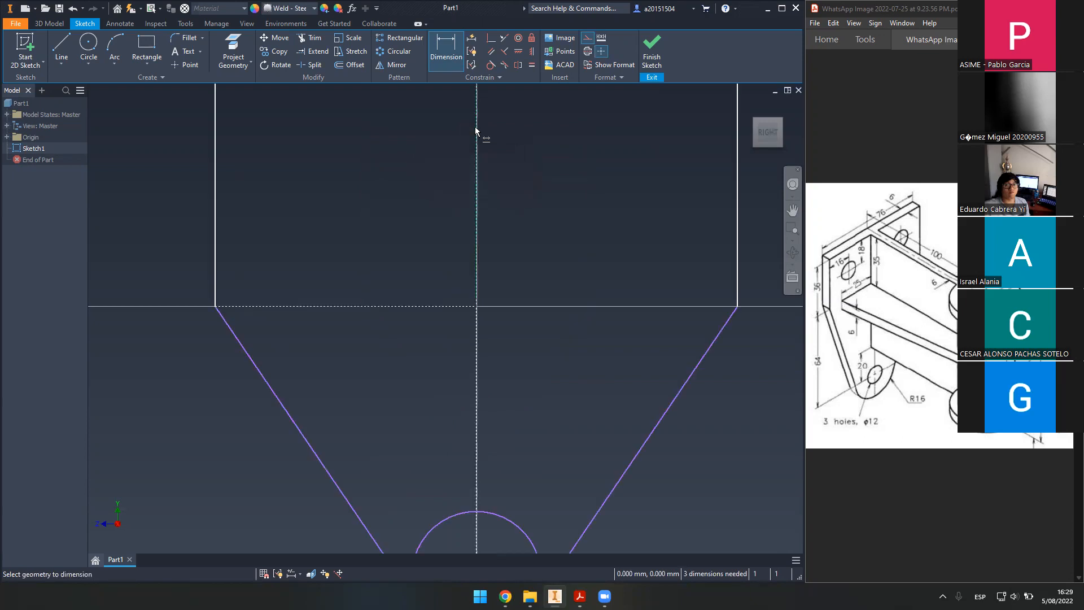
scroll(638, 177, down, 3)
scroll(659, 204, up, 2)
middle_drag(659, 204, 577, 267)
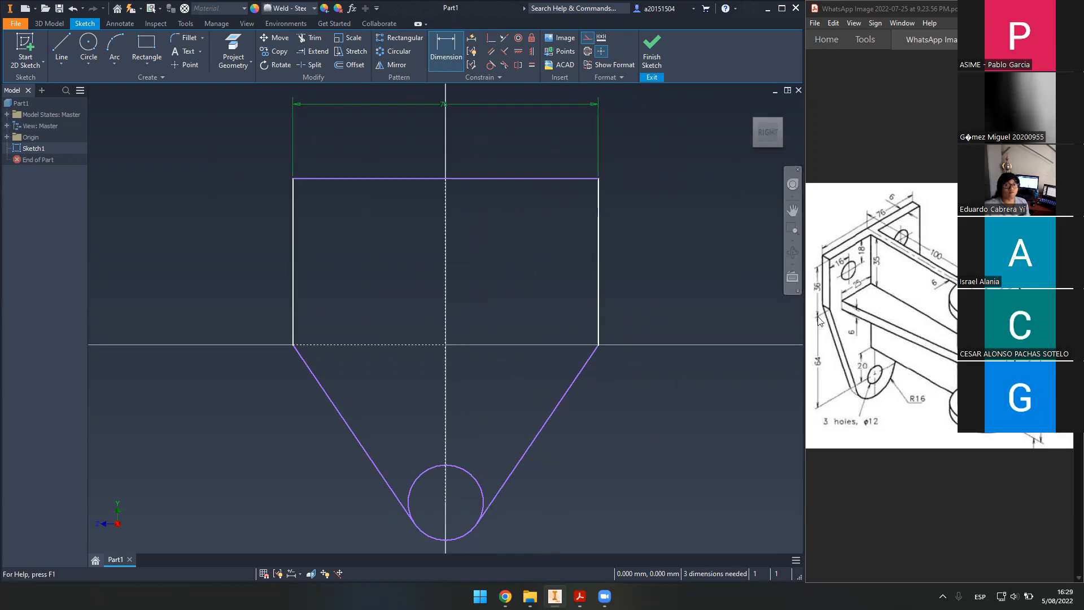
- Add the 36 rectangle height and the 64 vertical distance to the circle centre
click(294, 239)
click(222, 258)
text(36)
key(Return)
middle_drag(390, 290, 404, 244)
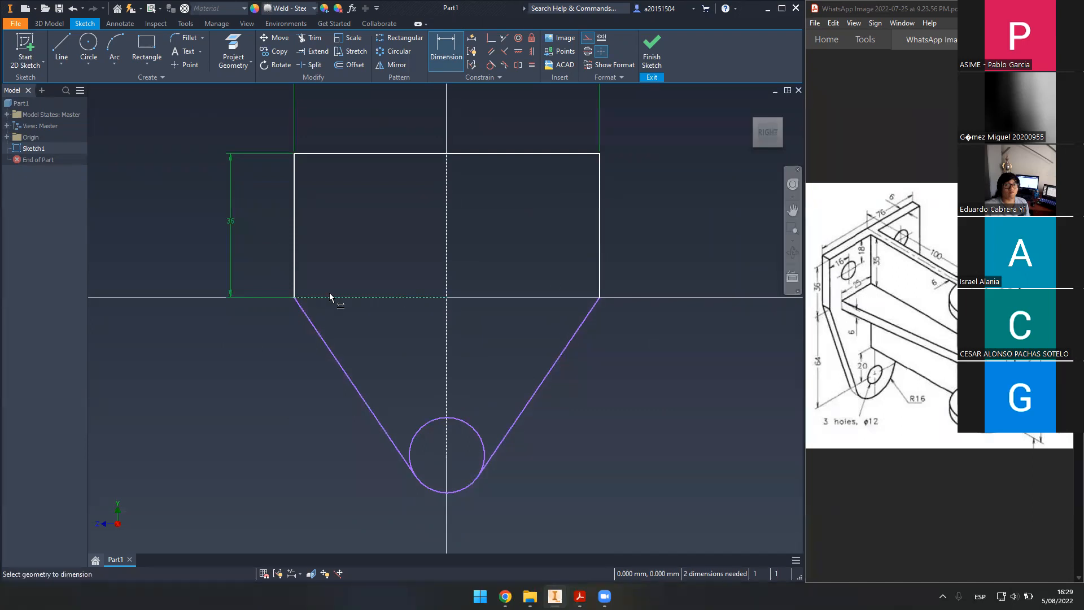
click(444, 455)
click(230, 390)
text(64)
key(Return)
- Give the circle a 16 diameter dimension
scroll(355, 380, down, 3)
scroll(429, 376, up, 3)
scroll(440, 375, down, 4)
scroll(433, 364, up, 1)
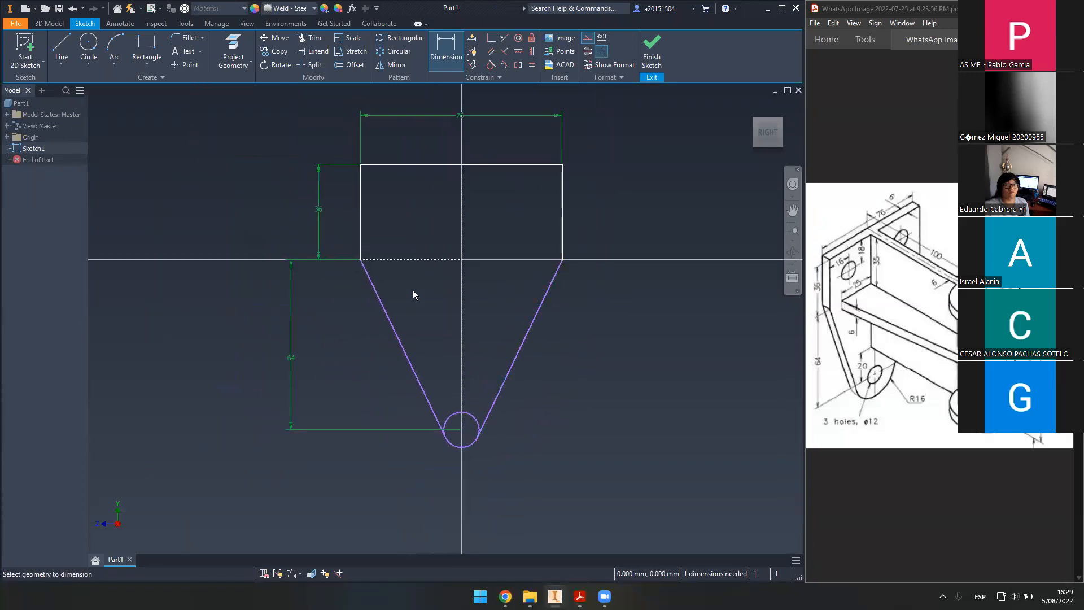
click(473, 444)
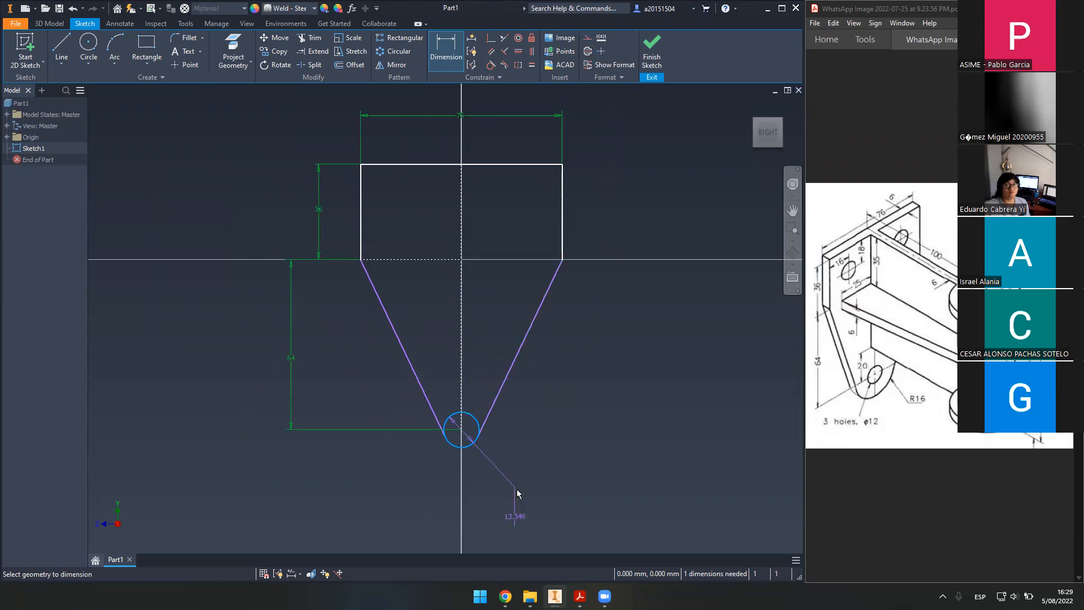
click(496, 458)
text(16)
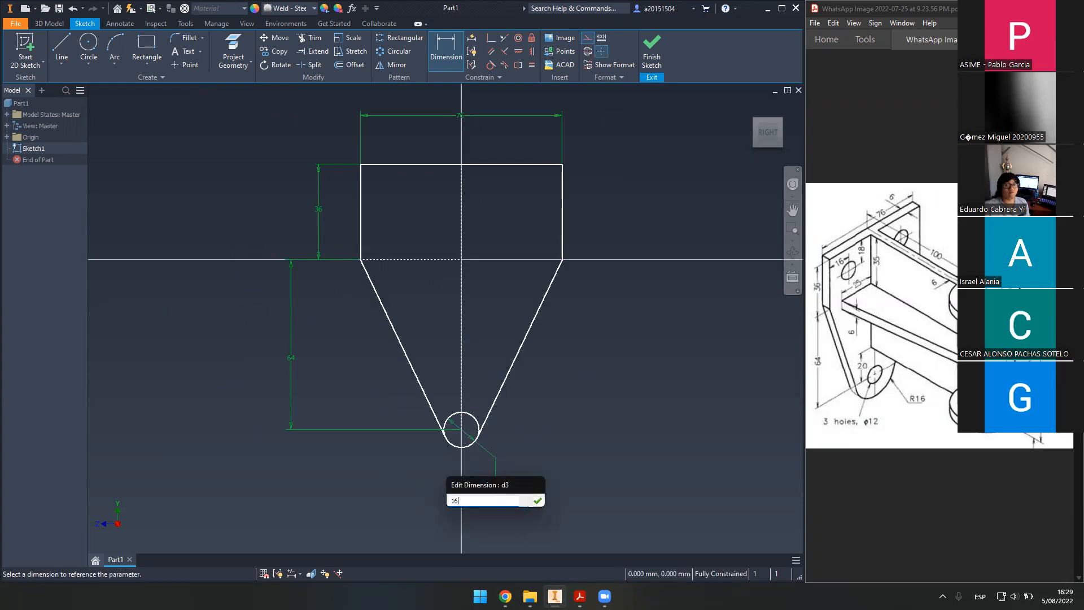
key(Return)
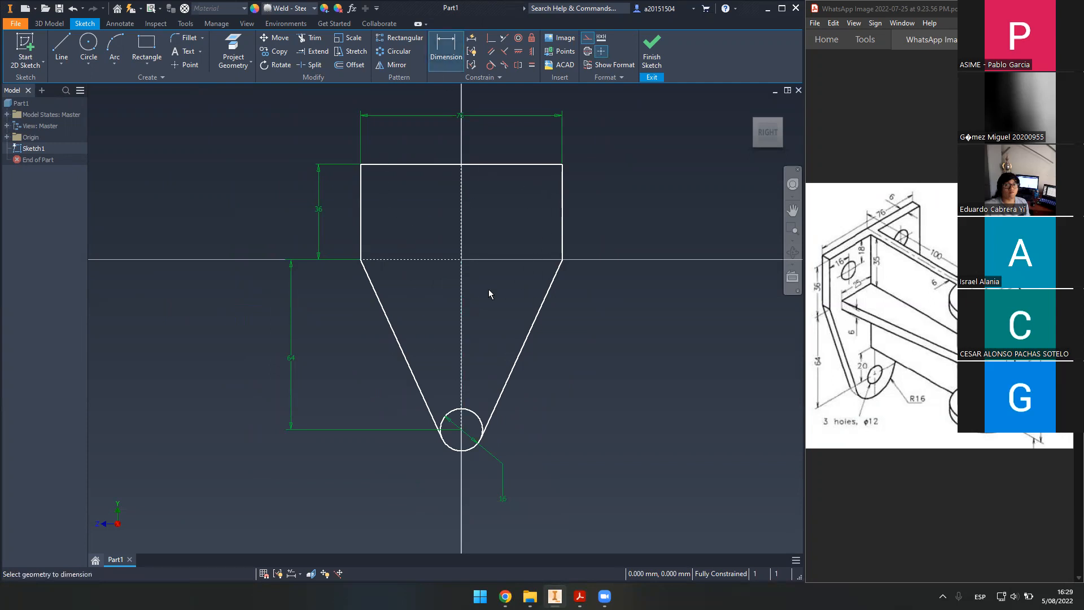
key(Escape)
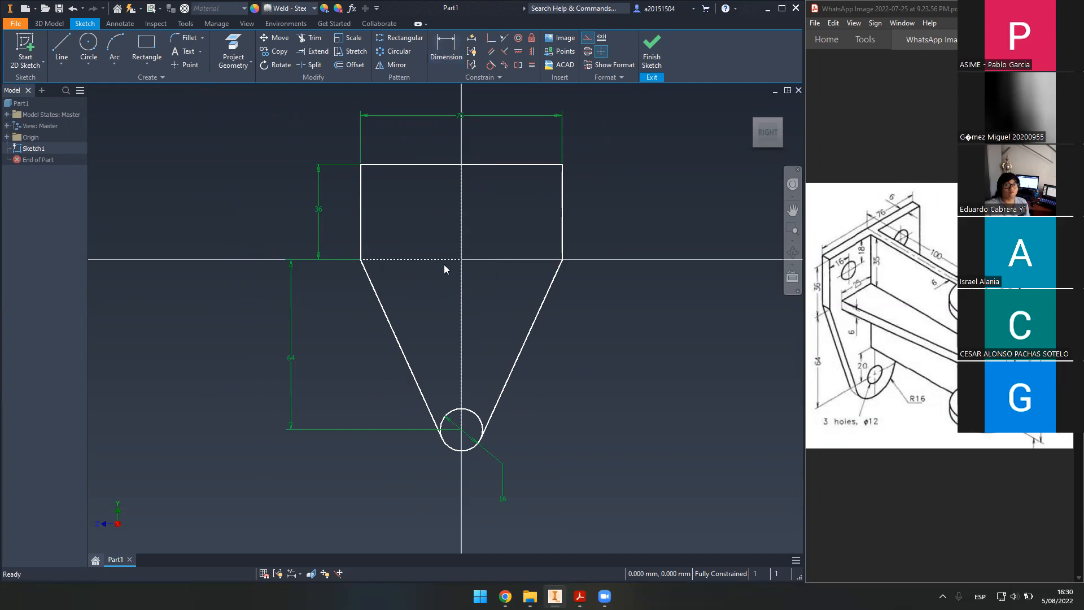
- Move the 64 dimension further right, clear of the profile
click(513, 165)
click(291, 359)
drag(291, 359, 316, 358)
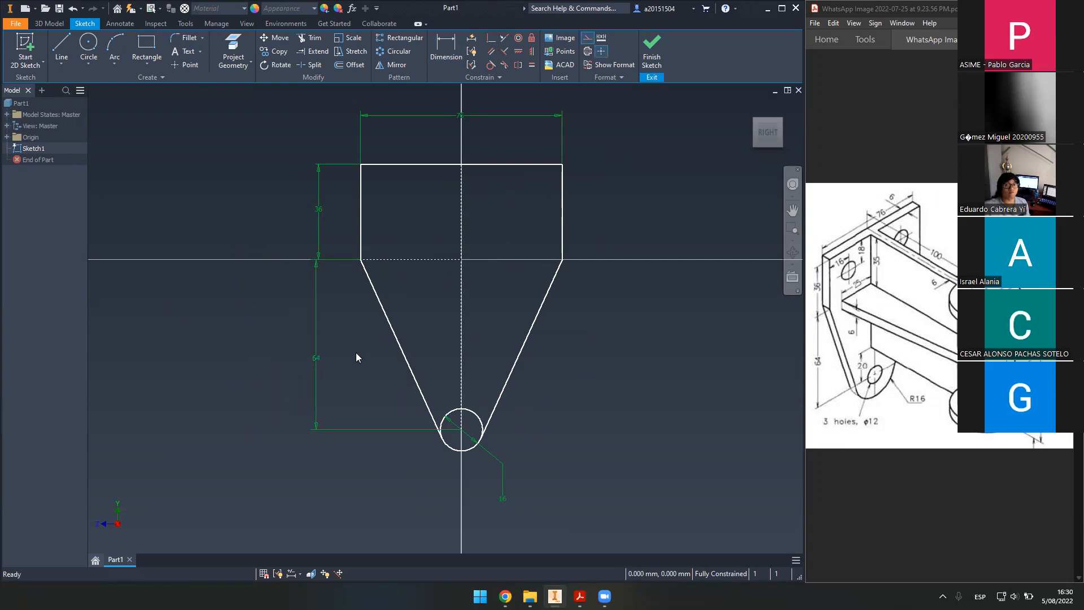
scroll(491, 341, down, 3)
scroll(473, 332, up, 6)
scroll(512, 298, up, 2)
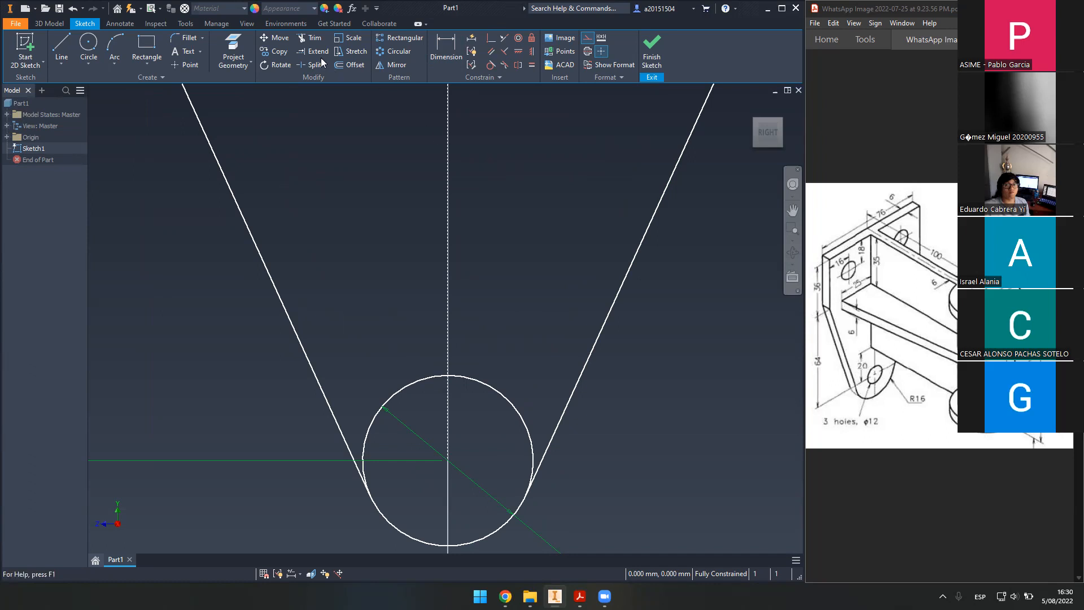
- Trim the circle's upper-left and upper-right arcs, leaving the bottom arc, and finish the sketch
click(307, 38)
click(412, 386)
click(512, 404)
scroll(534, 324, down, 5)
scroll(530, 327, down, 3)
scroll(510, 344, up, 3)
scroll(516, 319, down, 3)
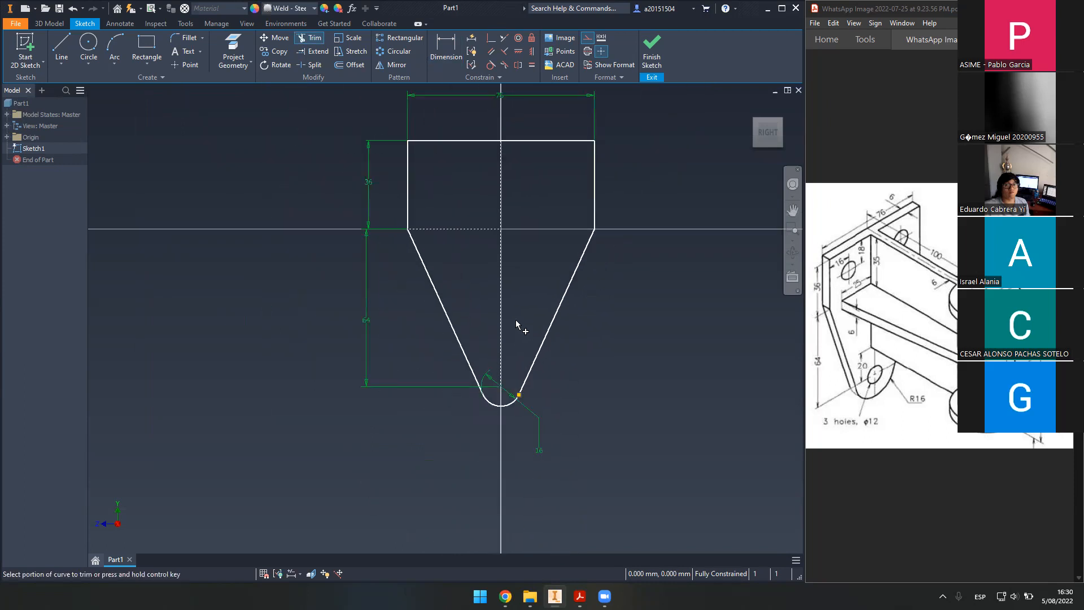
middle_drag(516, 320, 494, 382)
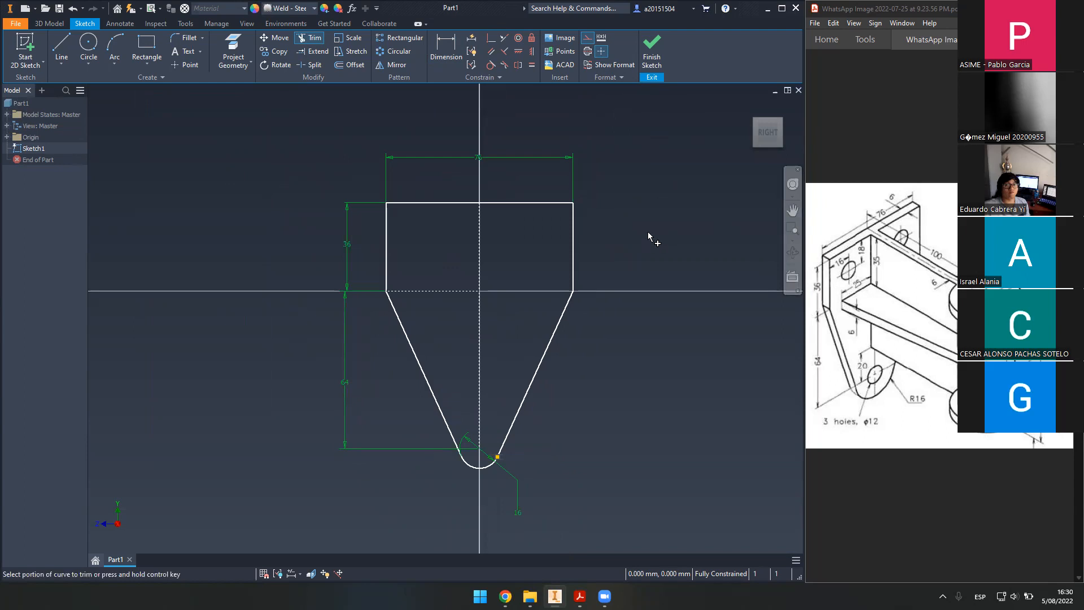
click(652, 57)
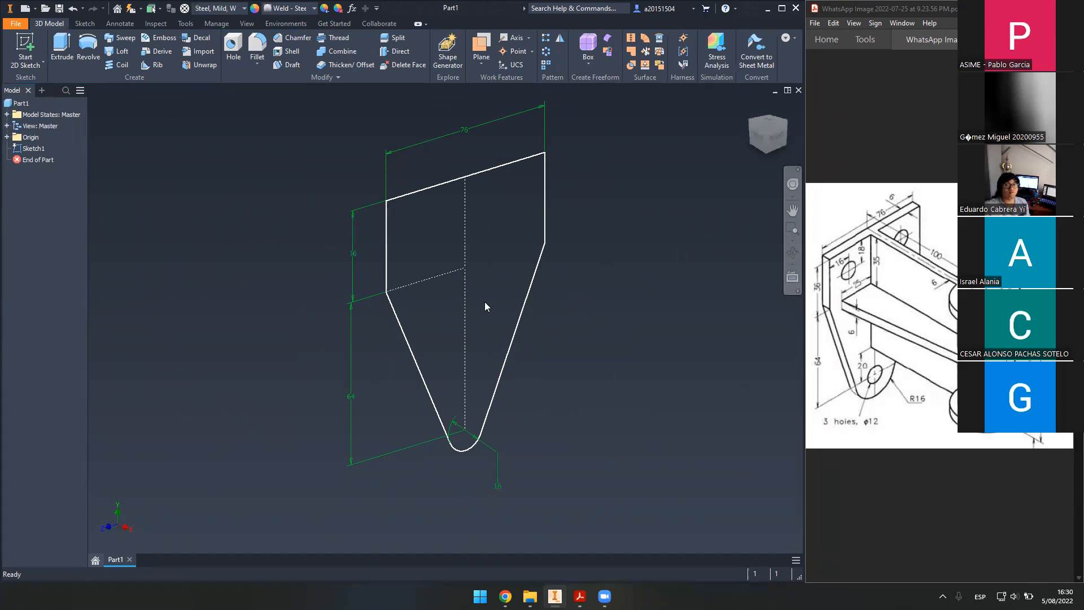
- Start an Extrude of the bracket profile, showing the default 10 mm preview
click(62, 49)
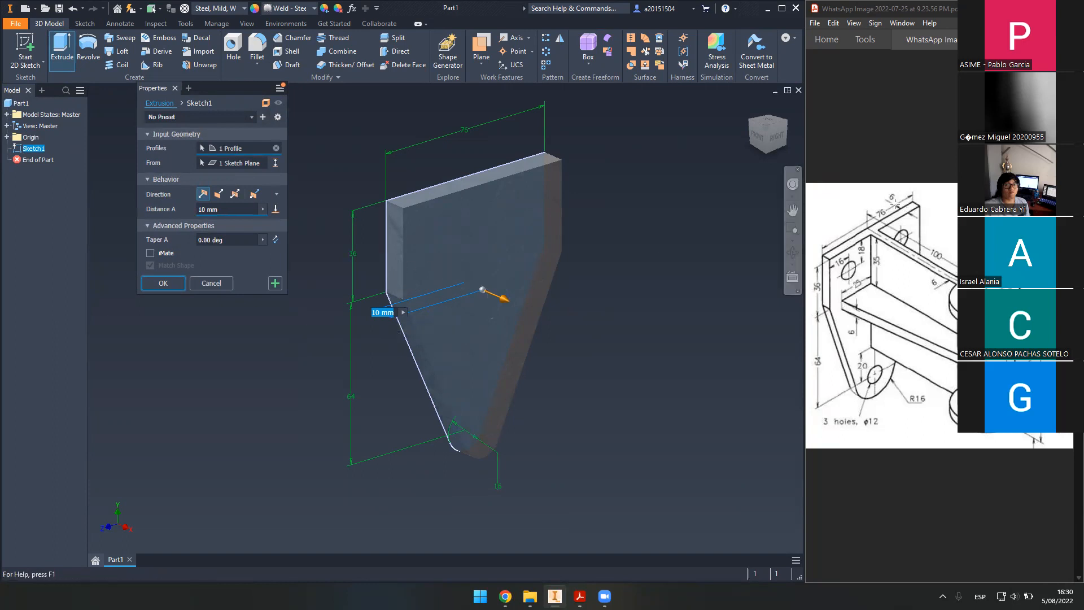
- Check the reference drawing and set the extrusion distance to 6 mm
click(882, 192)
click(858, 195)
click(857, 208)
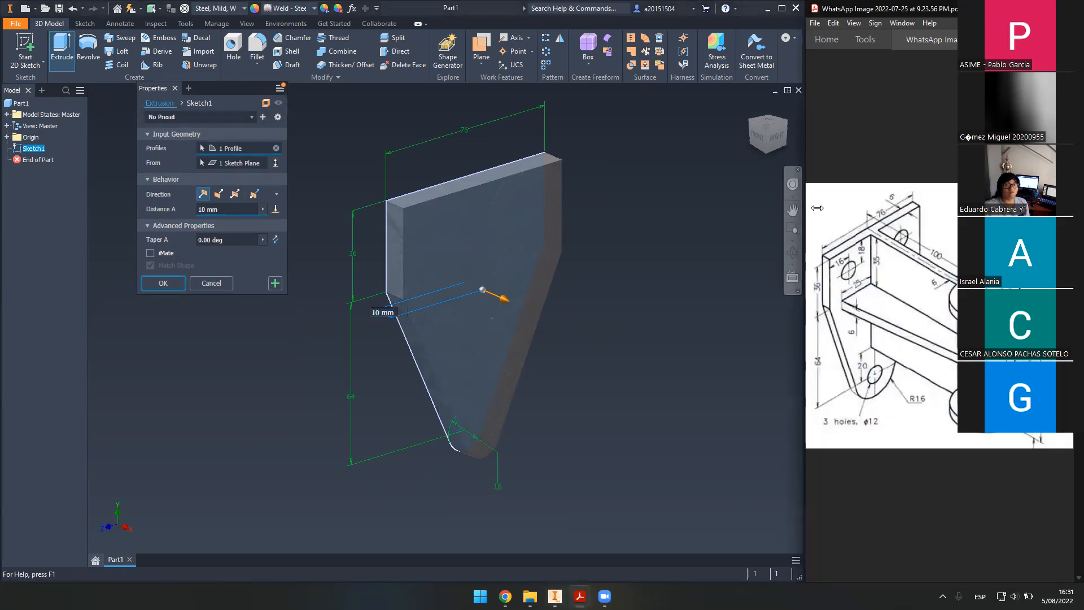
drag(232, 210, 136, 208)
text(6)
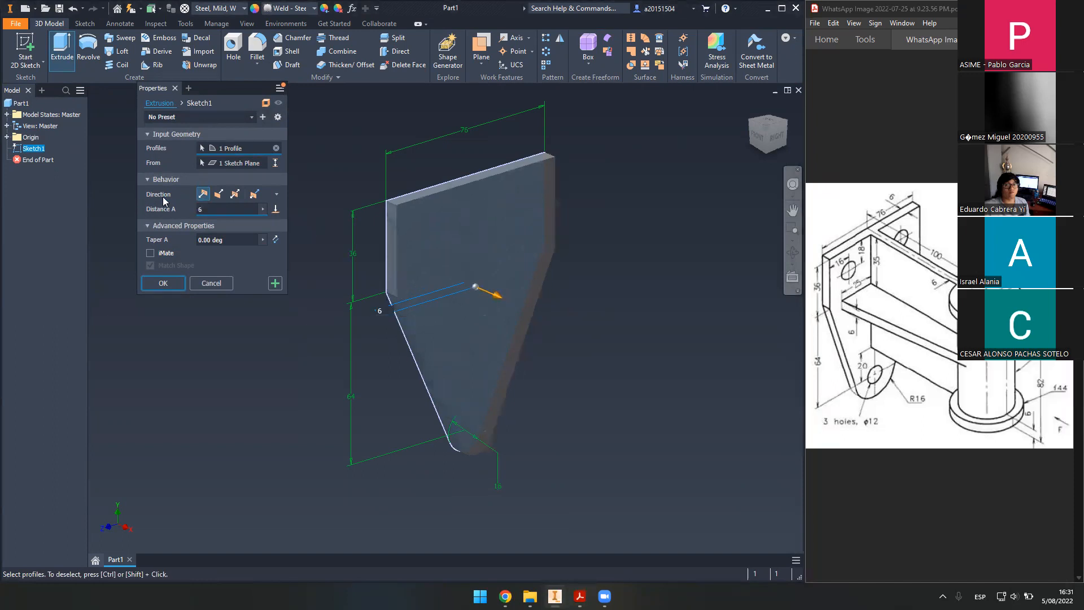
drag(222, 85, 215, 98)
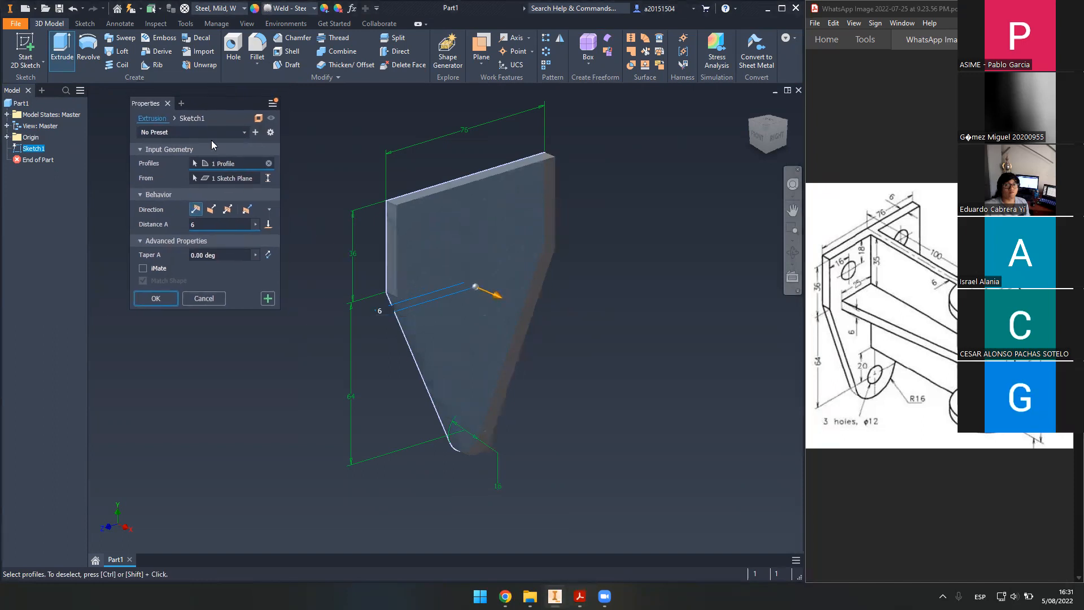
- Try the flipped, symmetric and asymmetric directions, then create the 6 mm one-direction extrusion
click(212, 210)
click(194, 209)
click(228, 210)
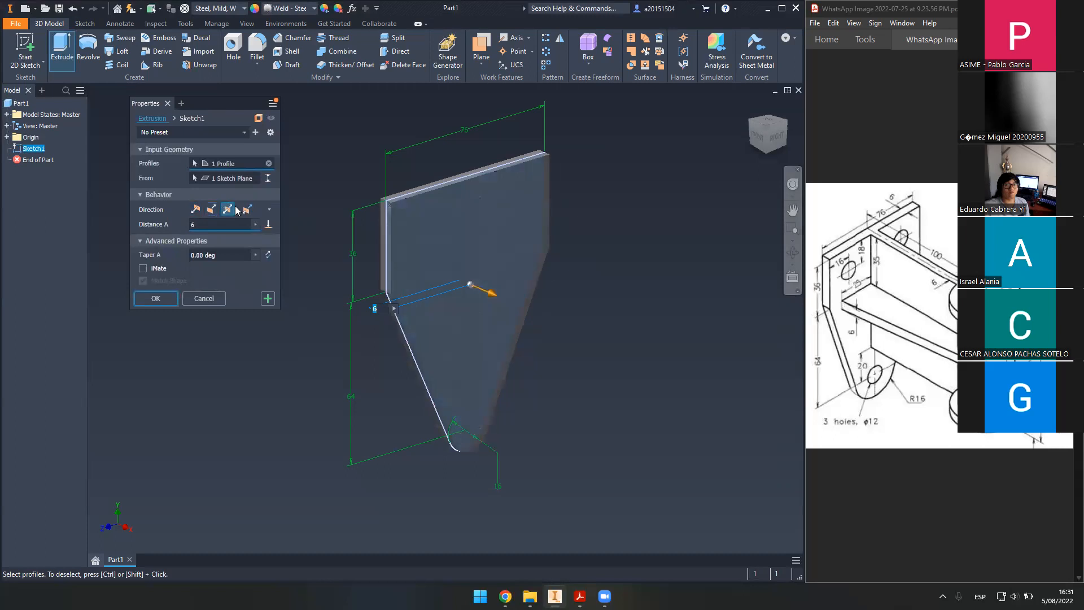
click(247, 210)
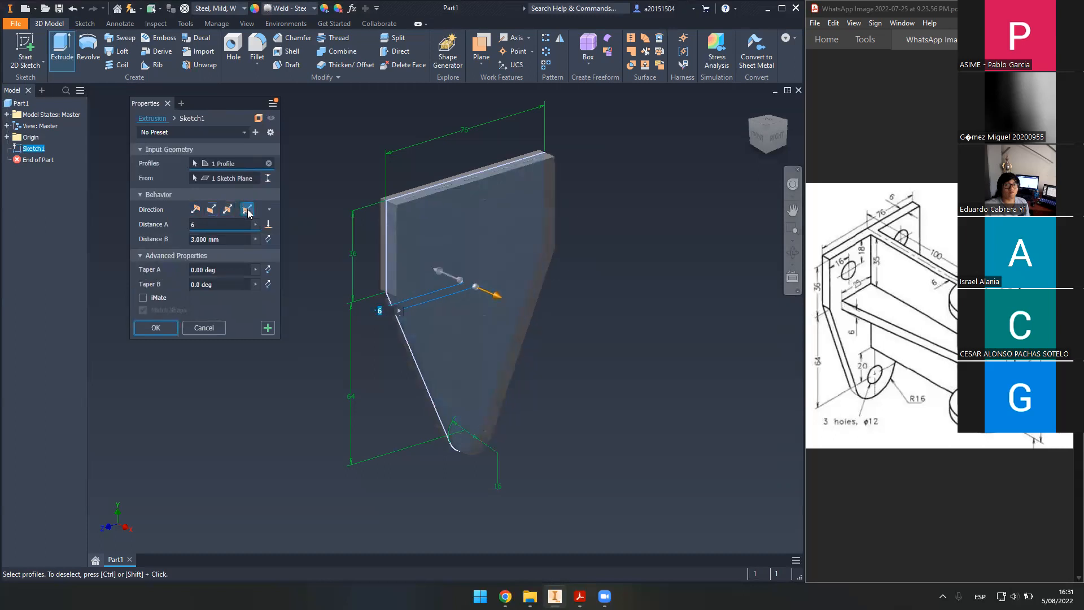
click(196, 209)
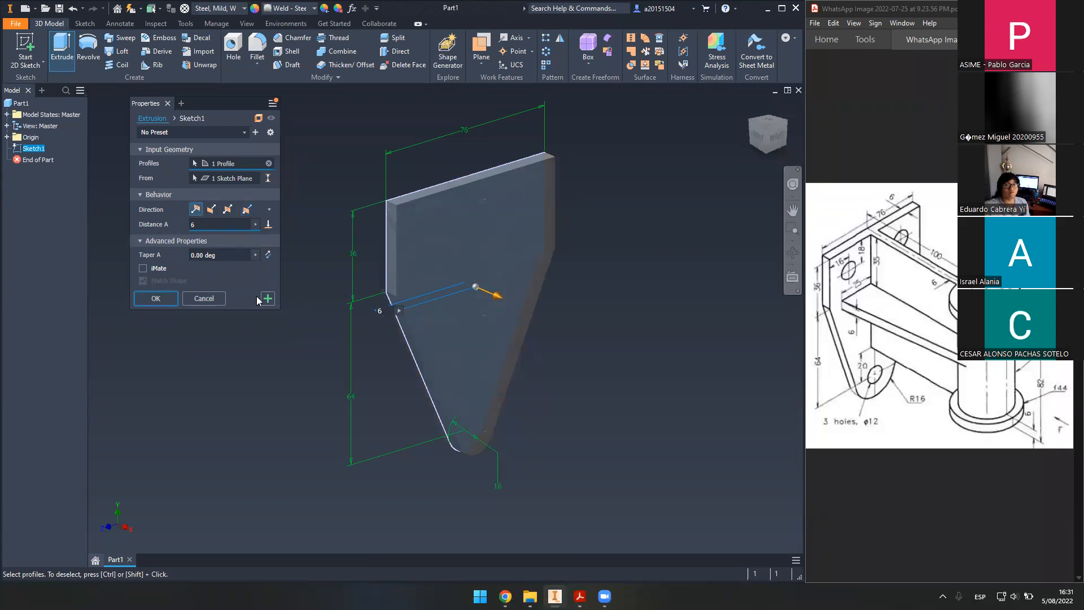
click(155, 299)
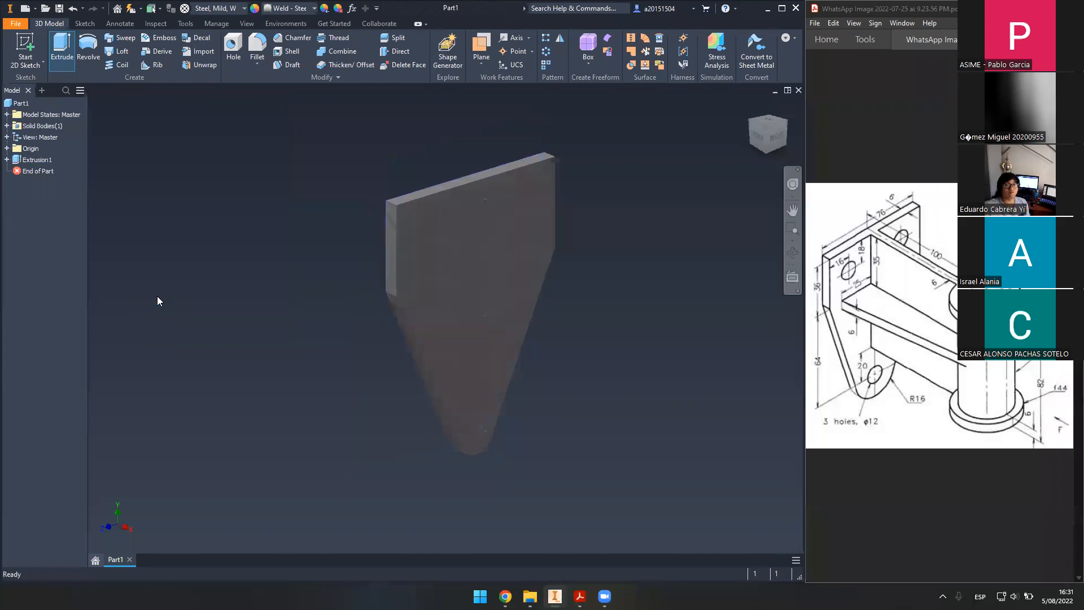
- Show the plate Shaded with Edges, return to Home view, and start a new 2D sketch
click(246, 24)
click(199, 52)
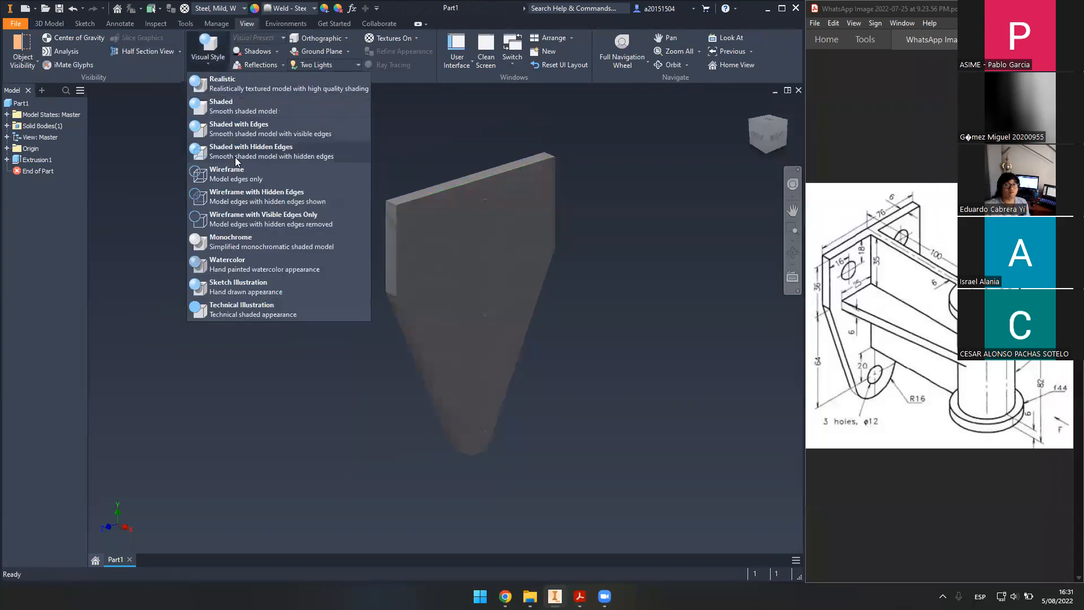
click(268, 128)
click(49, 24)
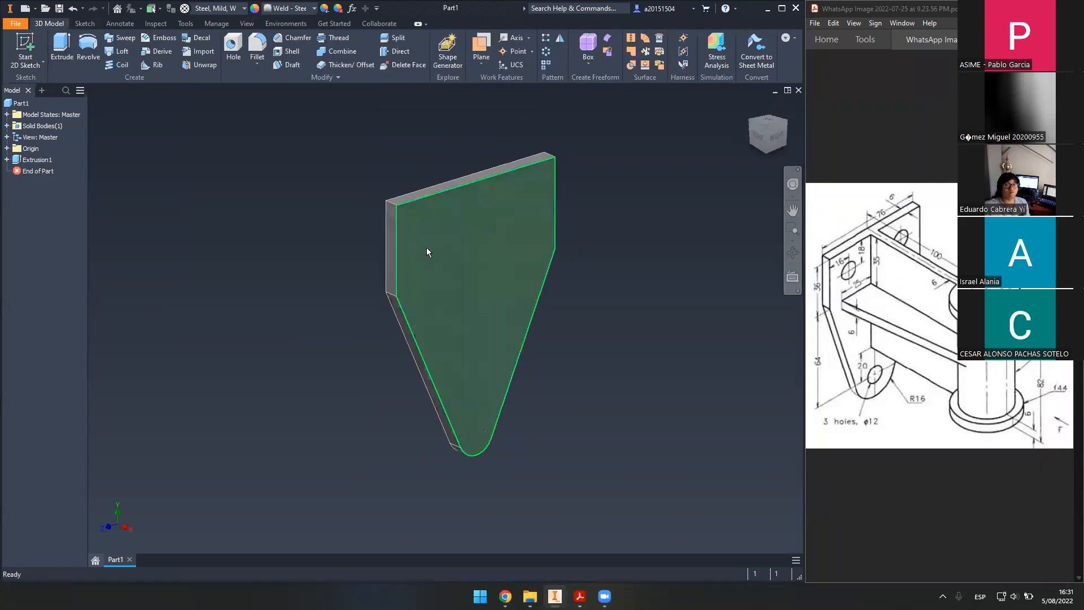
shift+middle_drag(469, 314, 438, 350)
click(750, 106)
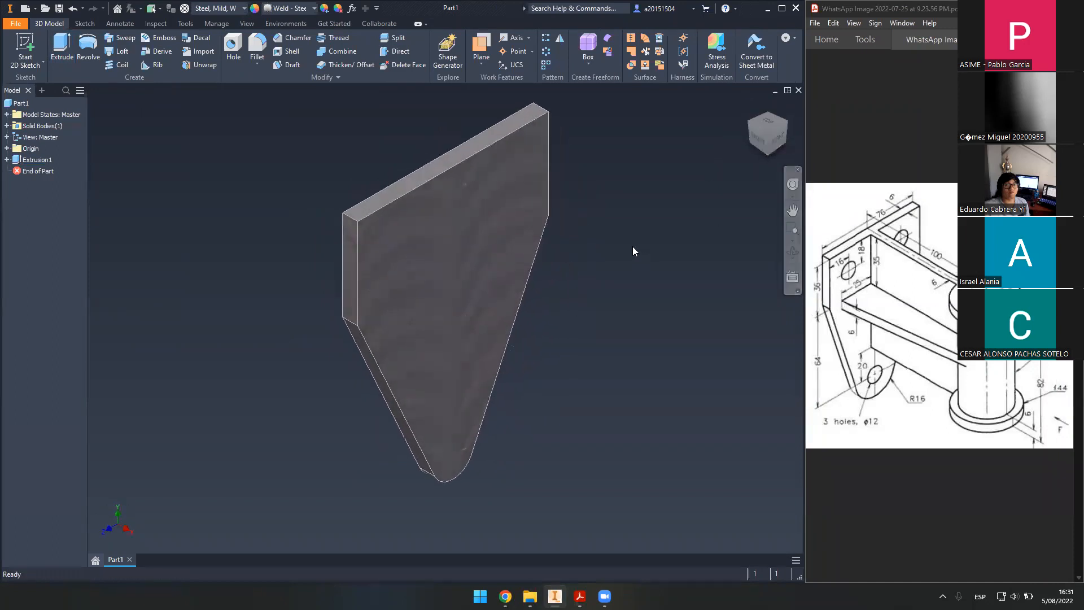
click(33, 45)
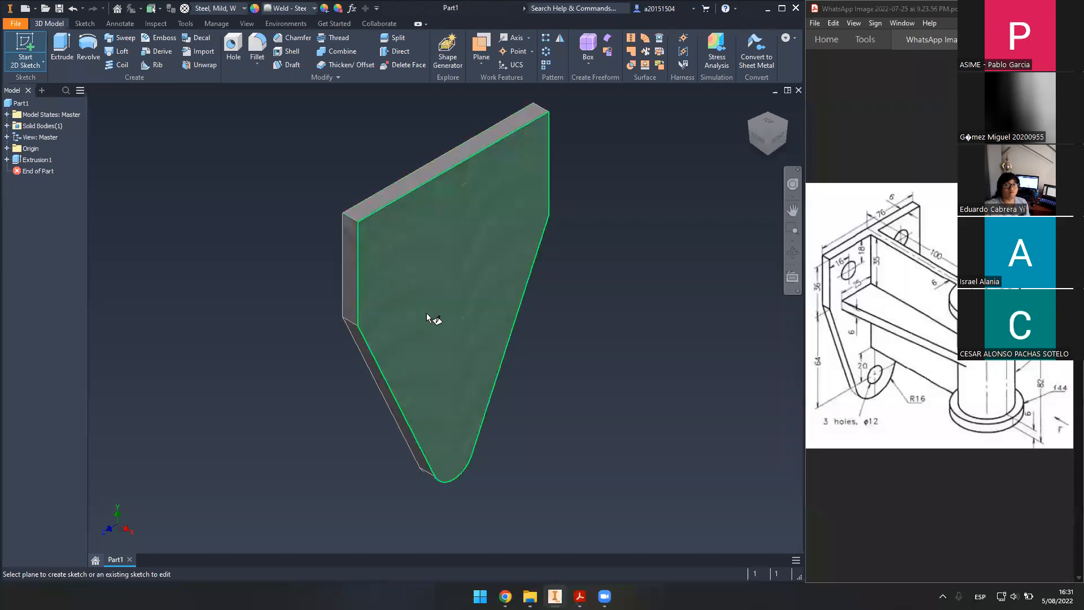
- Start Sketch2 on the plate's front face and project the plate outline into it
click(472, 271)
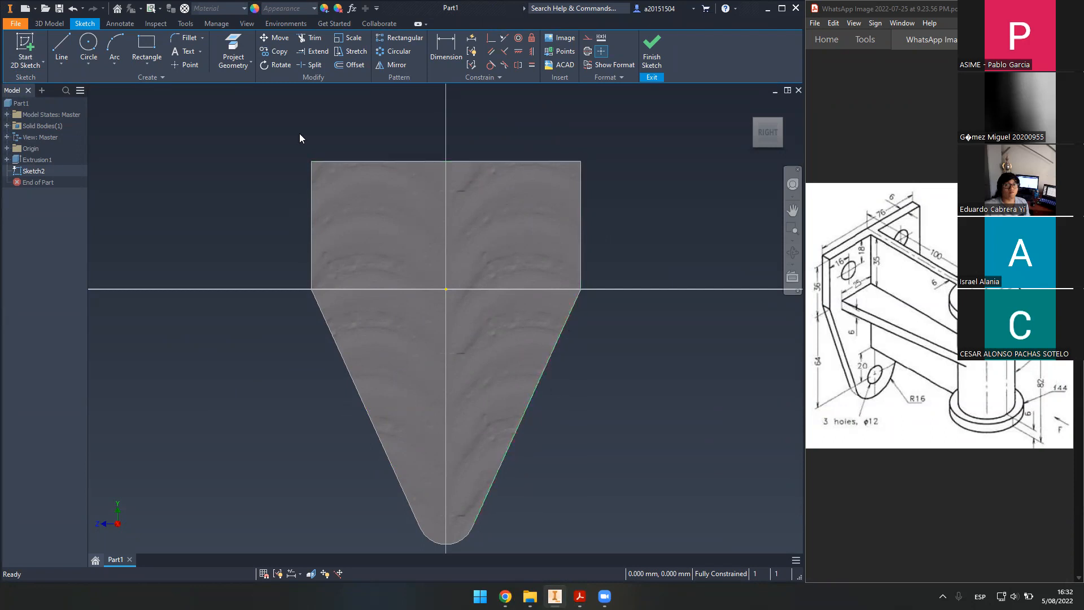
click(230, 35)
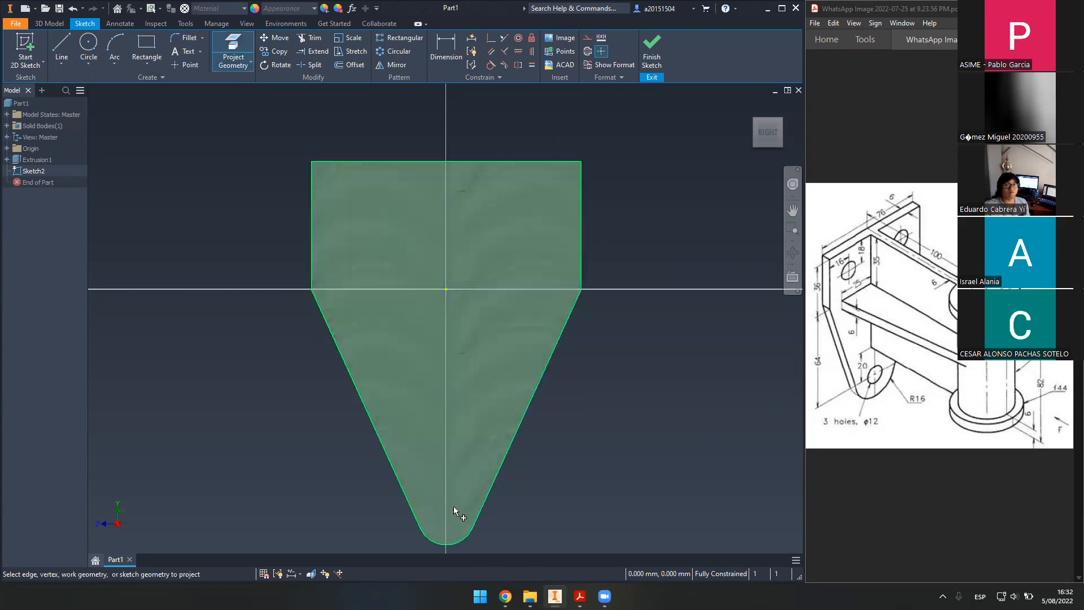
click(516, 269)
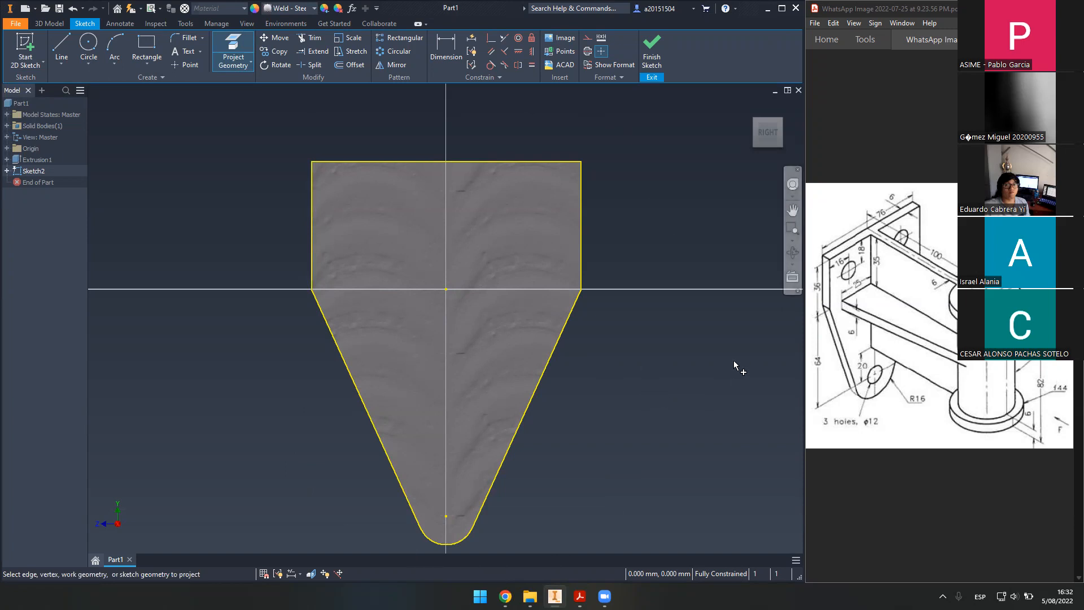
key(c)
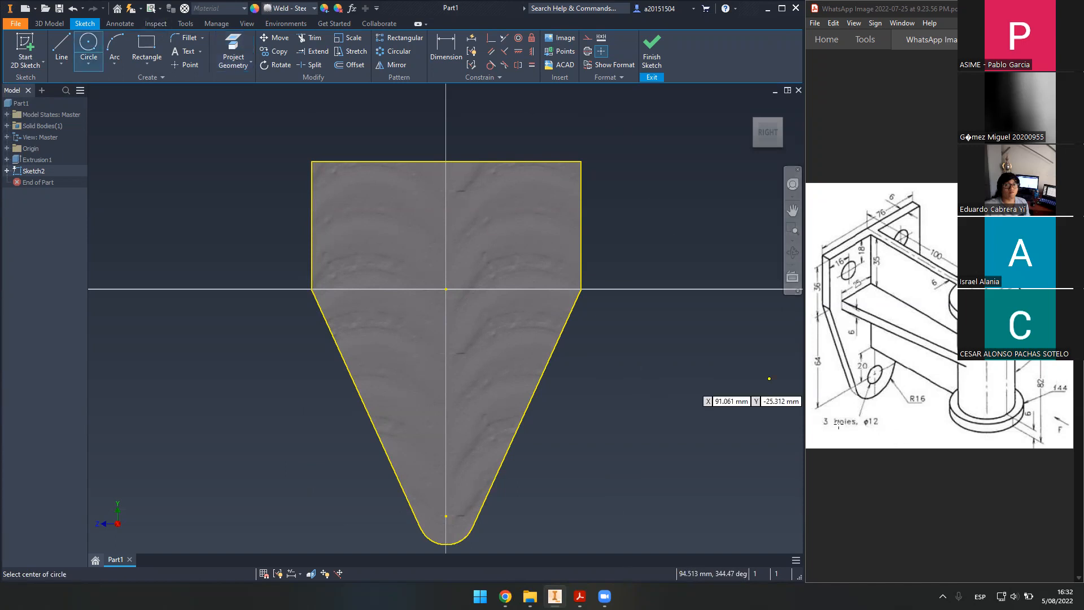
- Draw a circle centred on the bottom arc's centre point
click(446, 516)
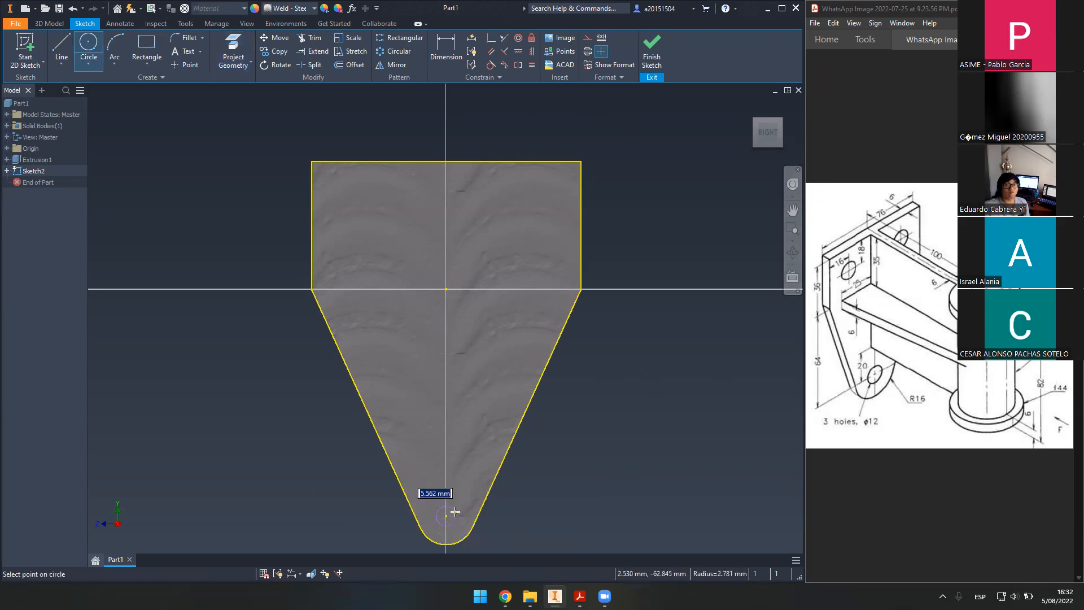
key(Escape)
scroll(544, 477, up, 4)
middle_drag(486, 457, 485, 361)
scroll(451, 382, down, 5)
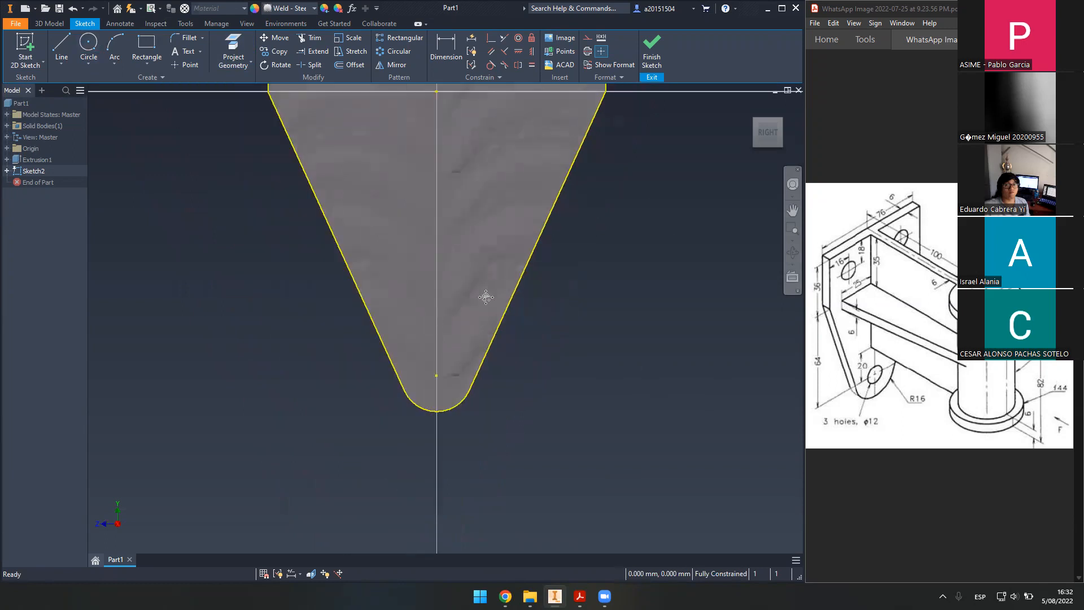
click(85, 42)
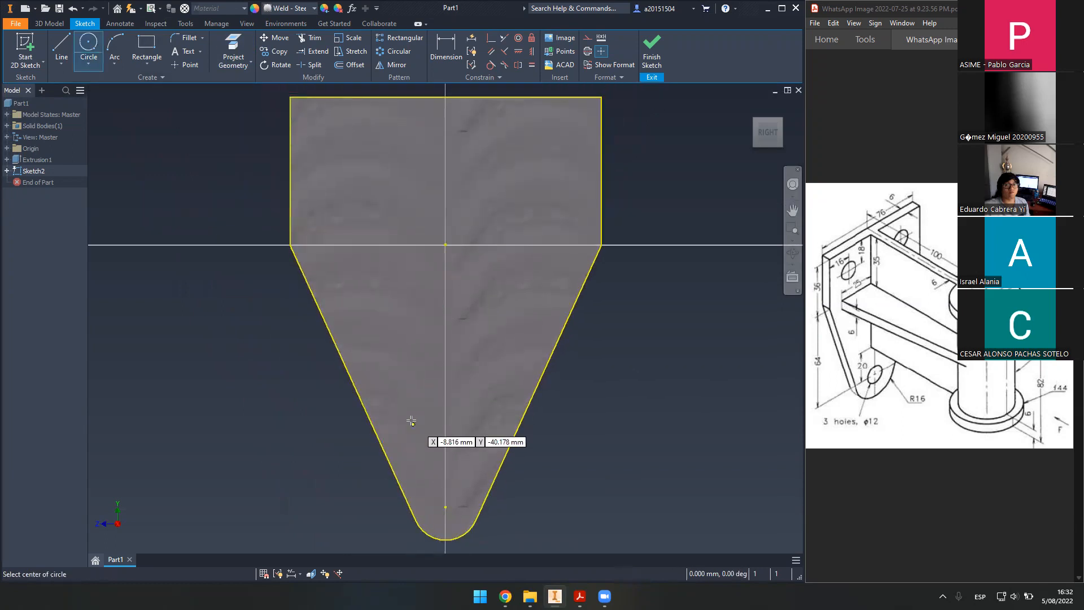
click(445, 507)
click(461, 504)
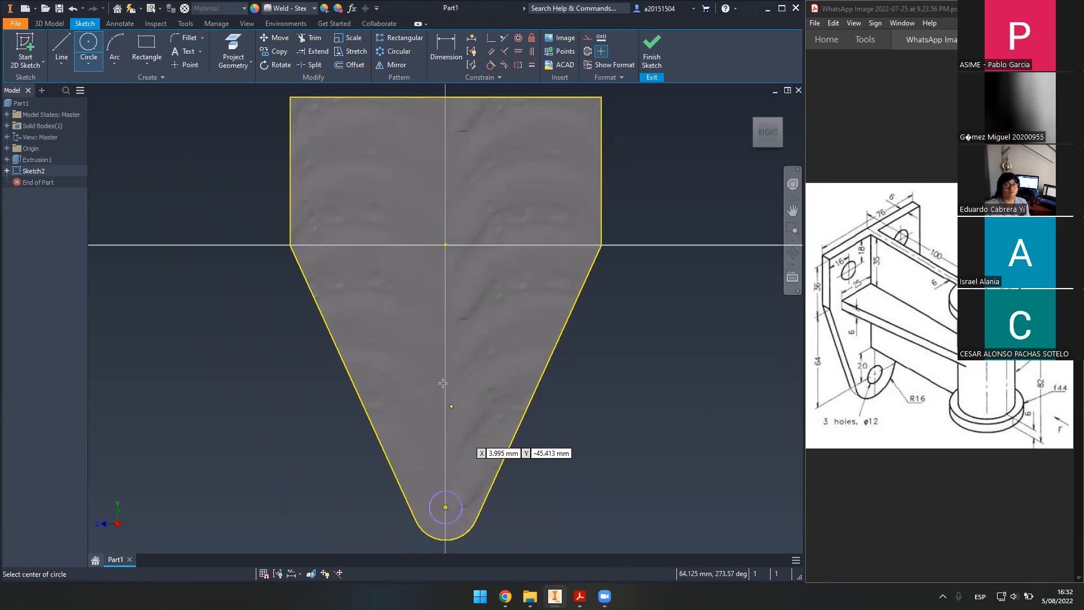
- Draw two more circles inside the upper rectangle, one left and one right
middle_drag(402, 278, 470, 435)
click(399, 288)
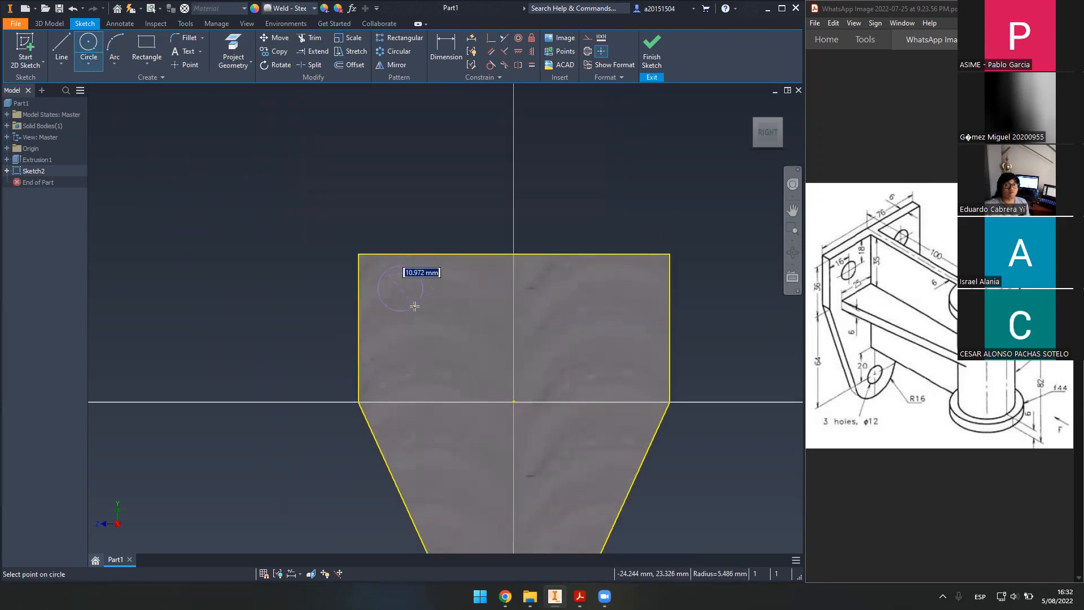
click(412, 302)
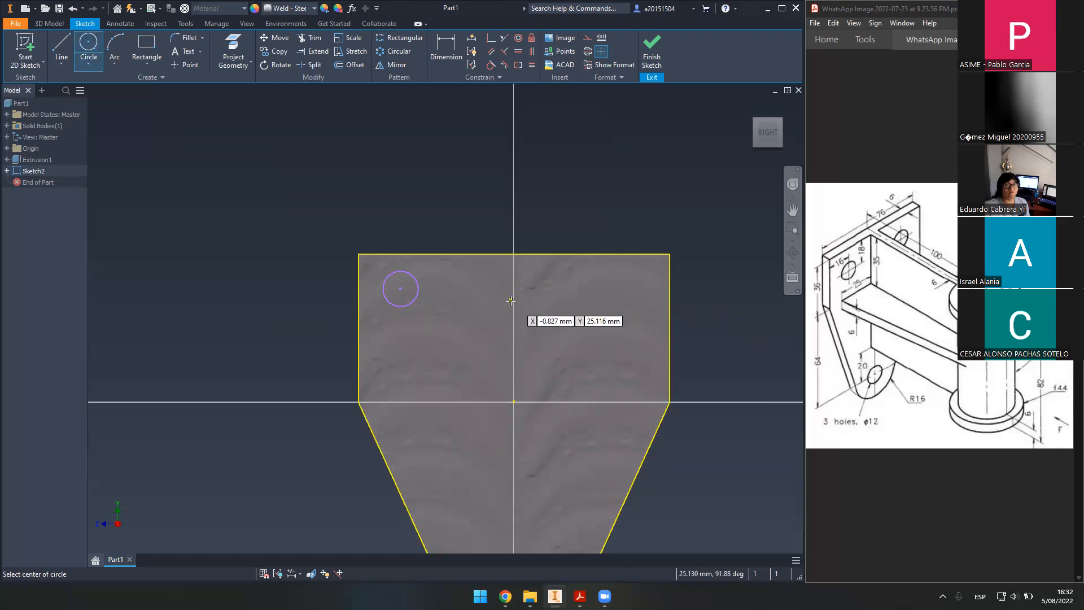
click(608, 291)
key(Escape)
key(c)
click(585, 330)
click(597, 354)
key(Escape)
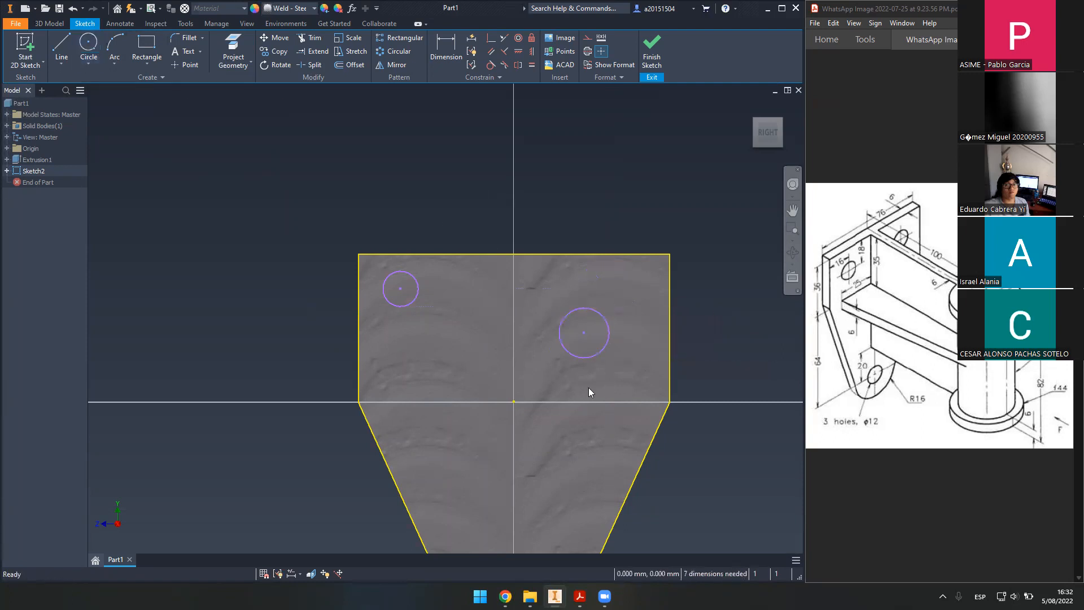
middle_drag(588, 387, 547, 280)
scroll(547, 277, down, 3)
scroll(537, 327, up, 3)
scroll(516, 340, down, 3)
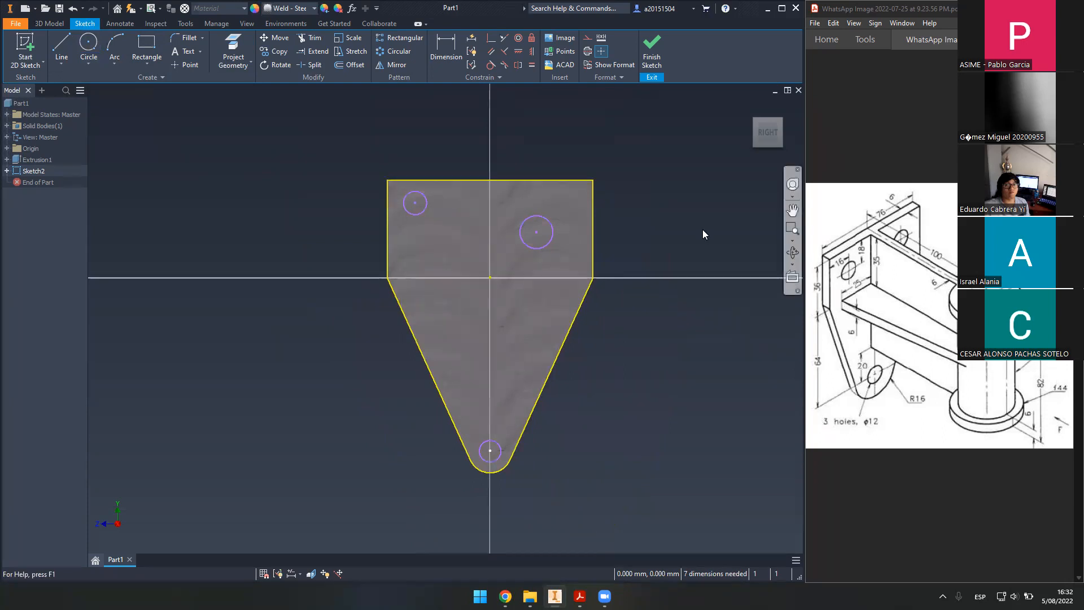
- Apply Equal constraints so all three circles are the same size
click(532, 66)
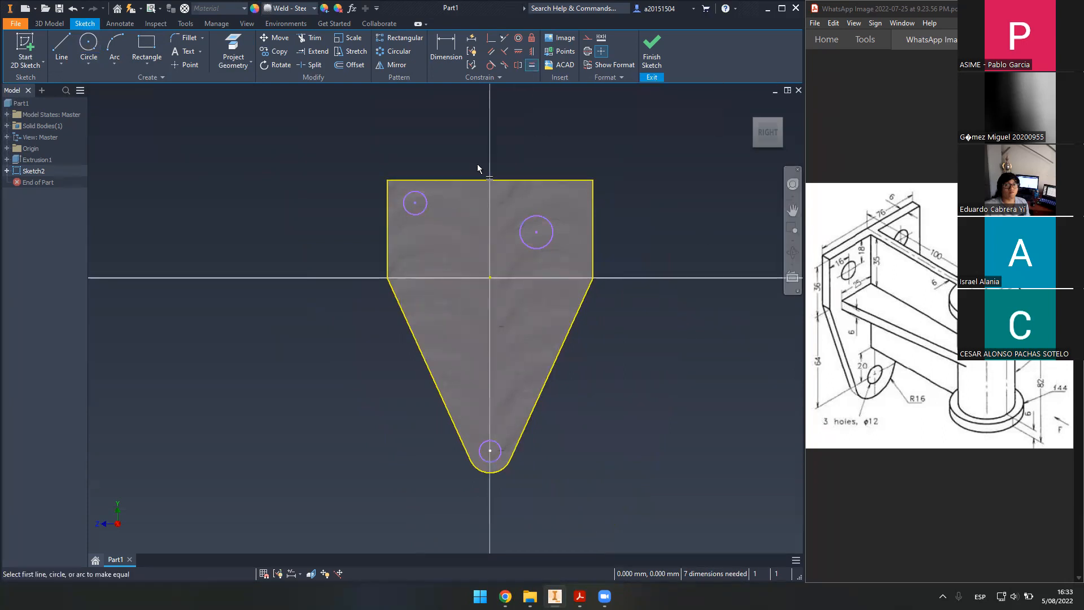
click(420, 215)
click(500, 455)
click(500, 454)
click(548, 242)
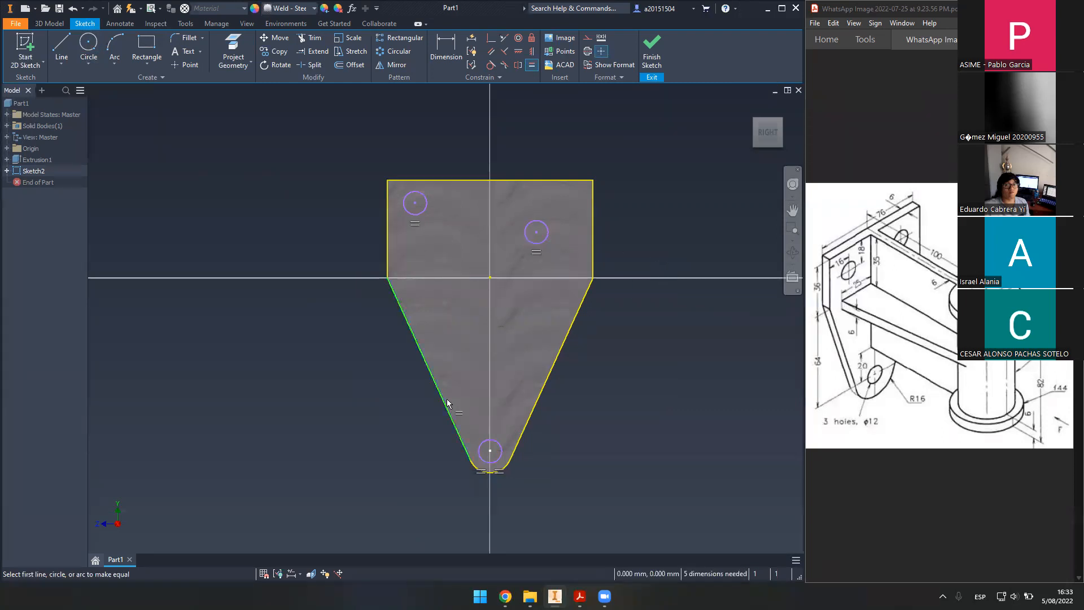
key(Escape)
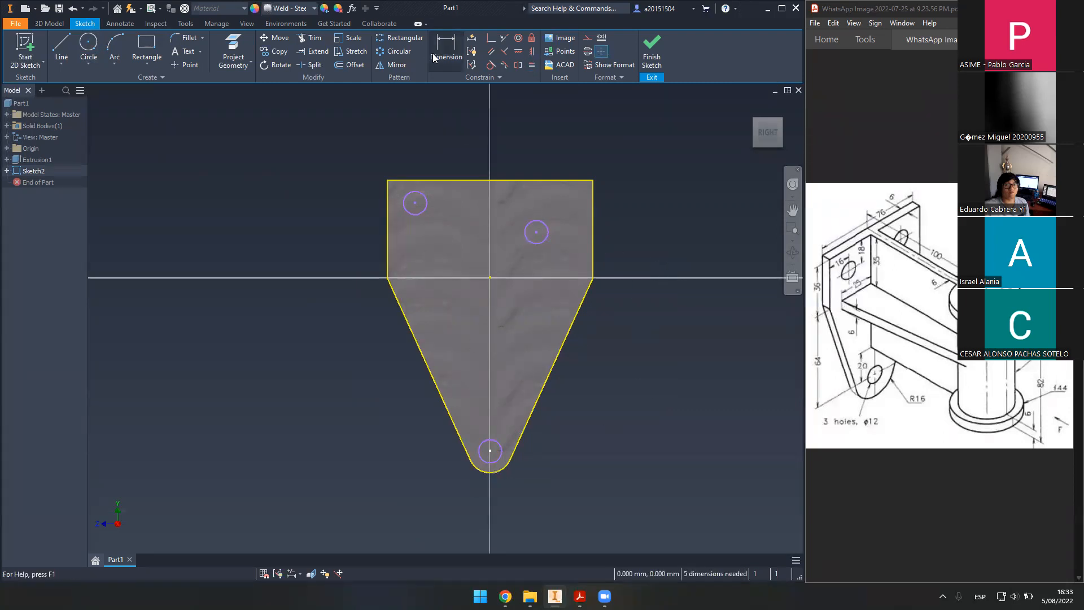
- Dimension the bottom circle's diameter as 12 mm
click(443, 56)
click(534, 477)
text(12)
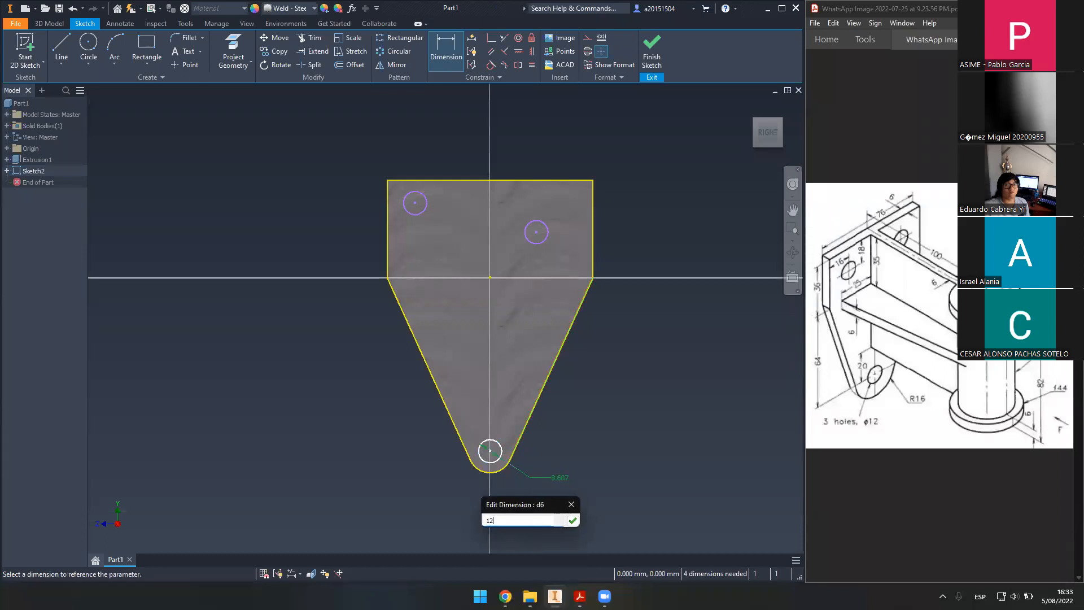
key(Return)
key(Escape)
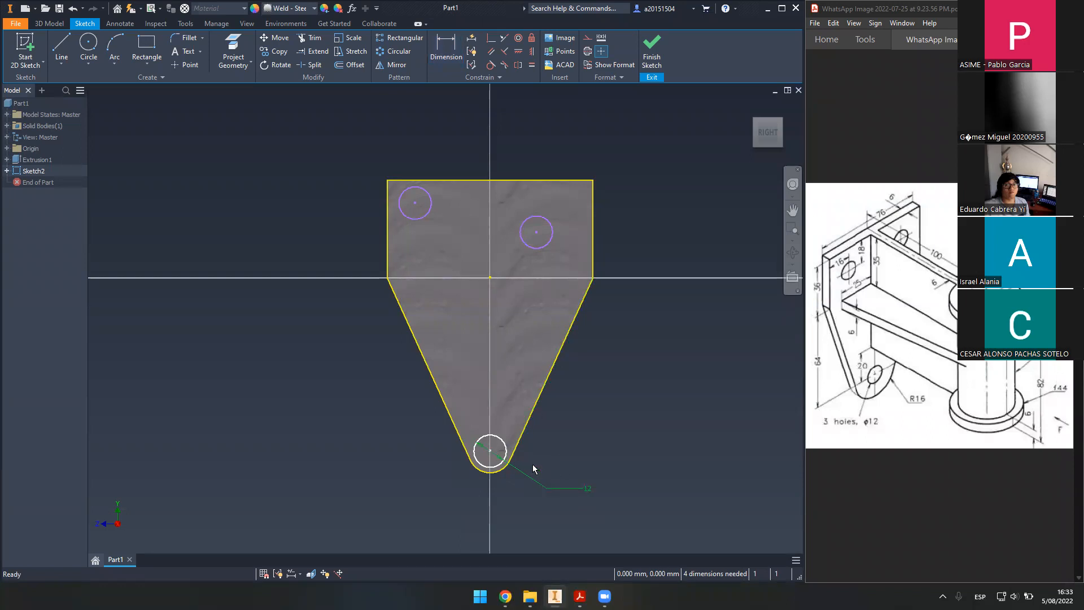
- Drag the two upper circles into place, roughly level with each other
scroll(474, 299, up, 3)
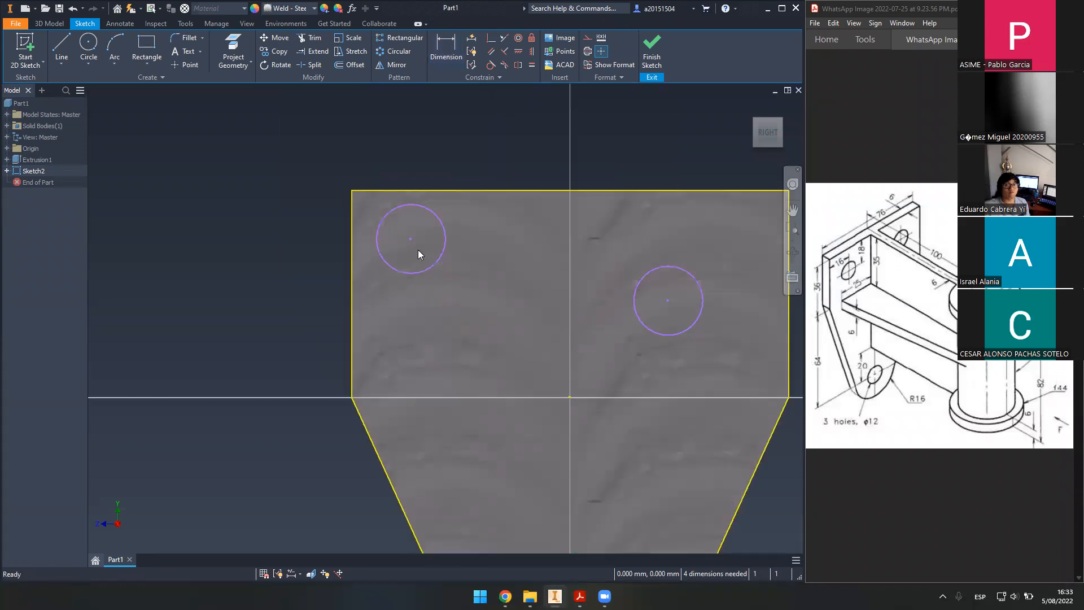
drag(412, 240, 429, 259)
mouse_move(657, 525)
middle_down()
mouse_move(560, 378)
mouse_move(545, 279)
middle_up()
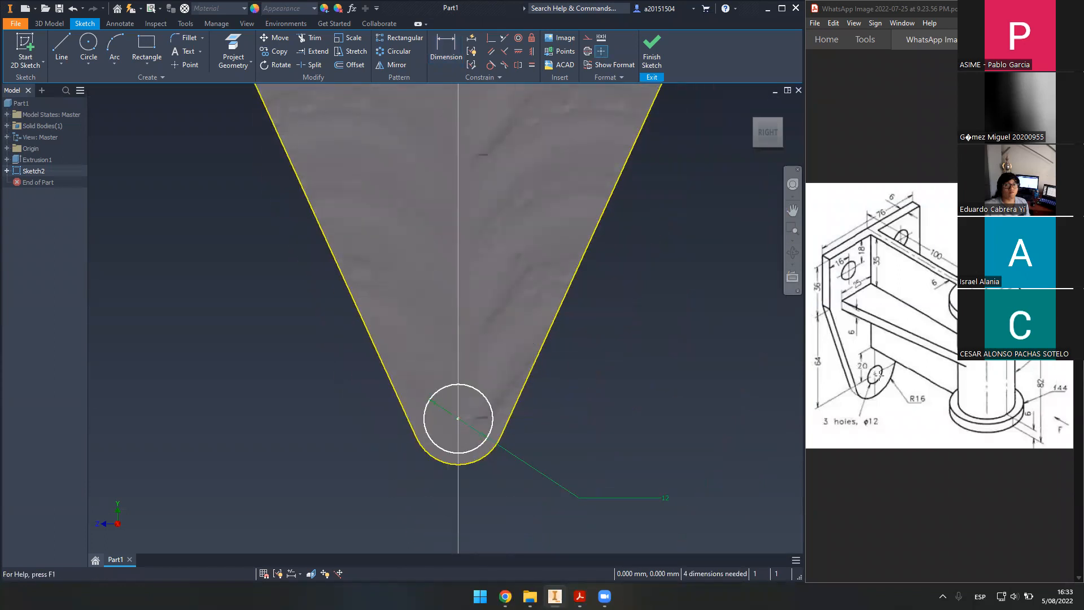
key(F5)
drag(439, 274, 446, 297)
drag(659, 324, 692, 289)
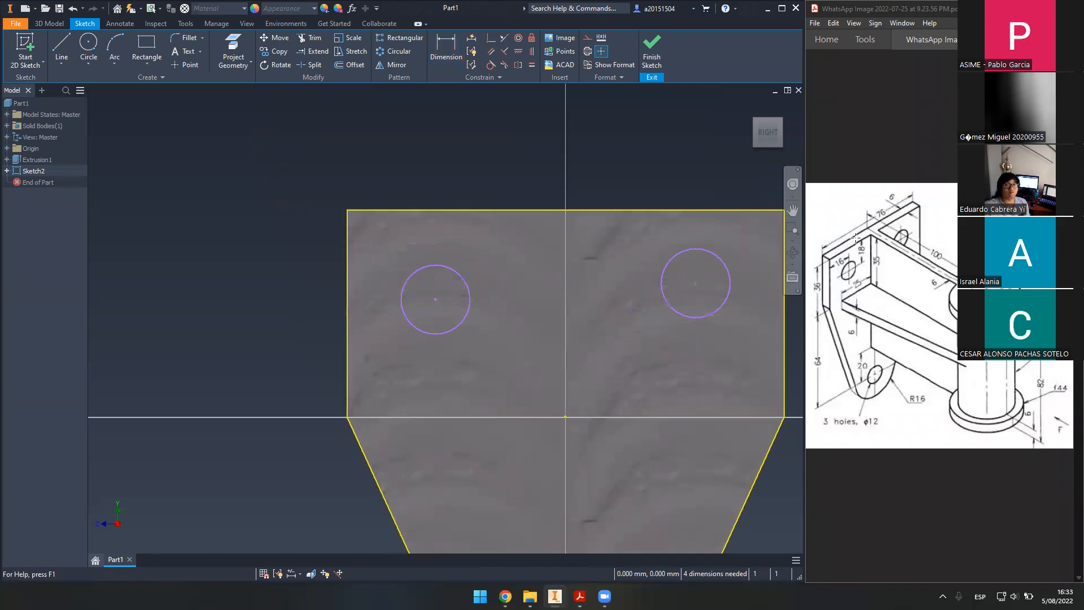
click(836, 266)
click(835, 260)
drag(831, 253, 853, 266)
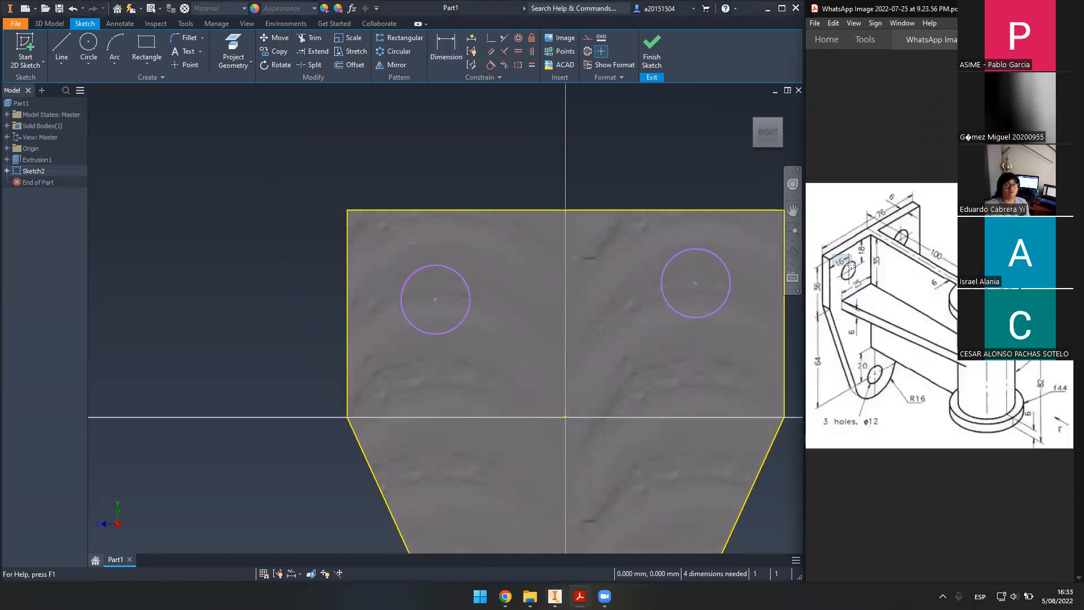
click(653, 164)
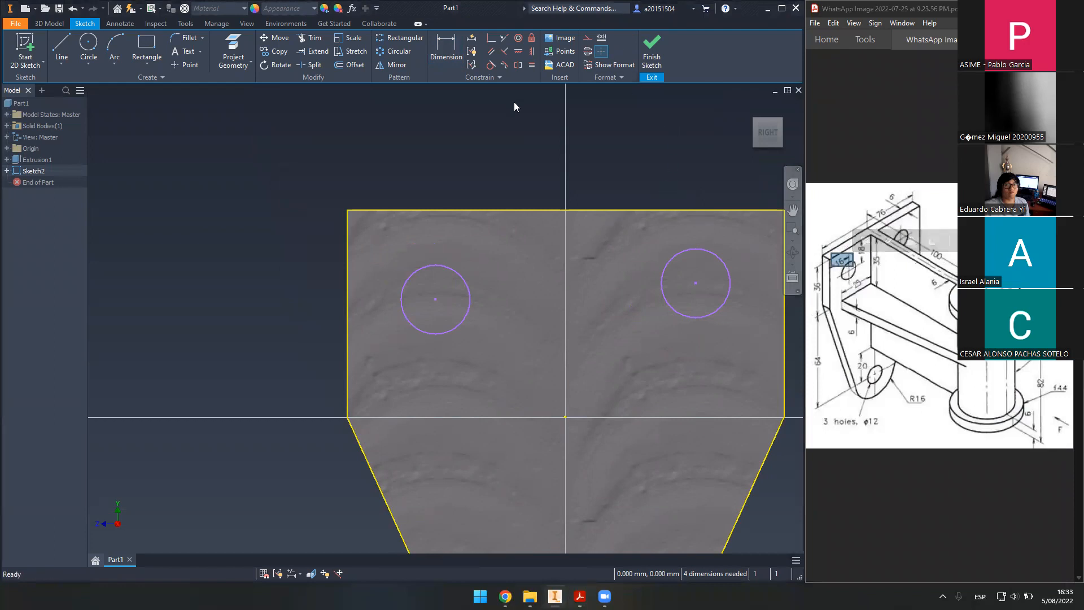
- Dimension the left circle 18 mm from the top edge and 16 mm from the left edge
click(454, 52)
click(435, 299)
click(462, 210)
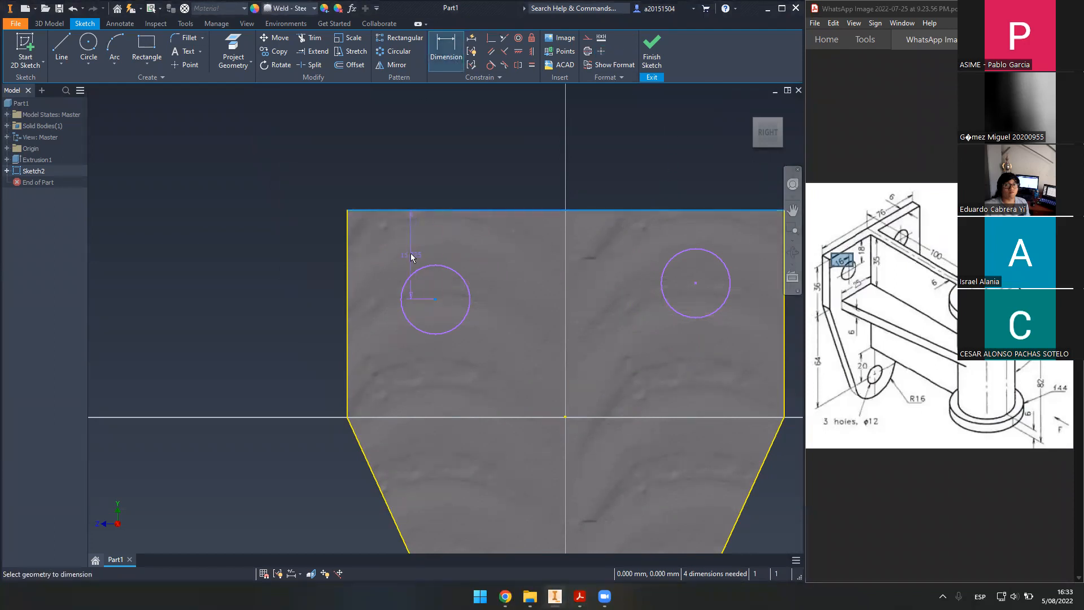
click(501, 257)
text(18)
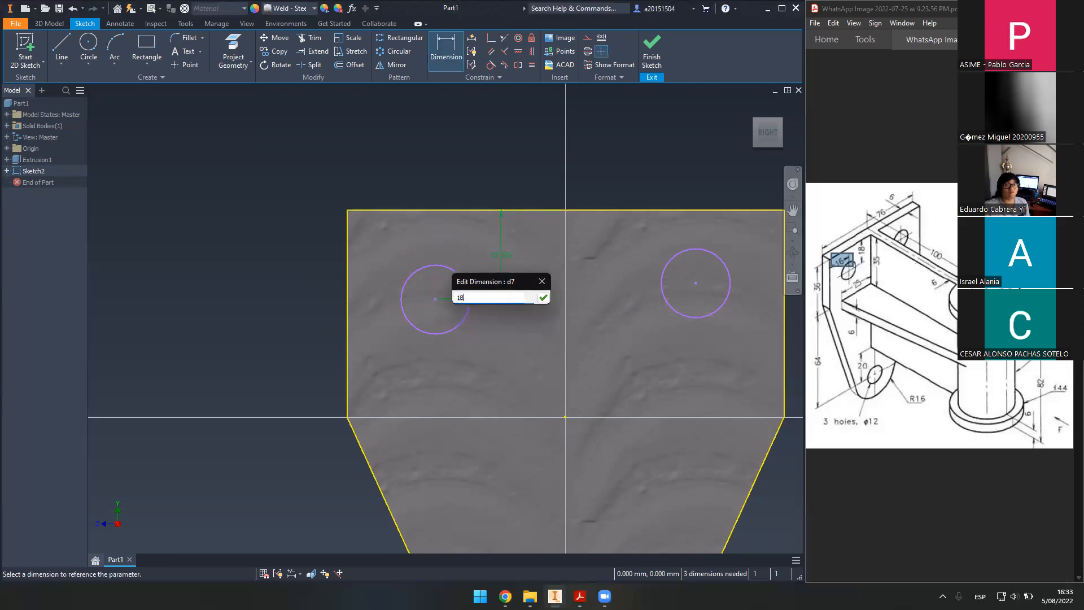
key(Return)
click(347, 280)
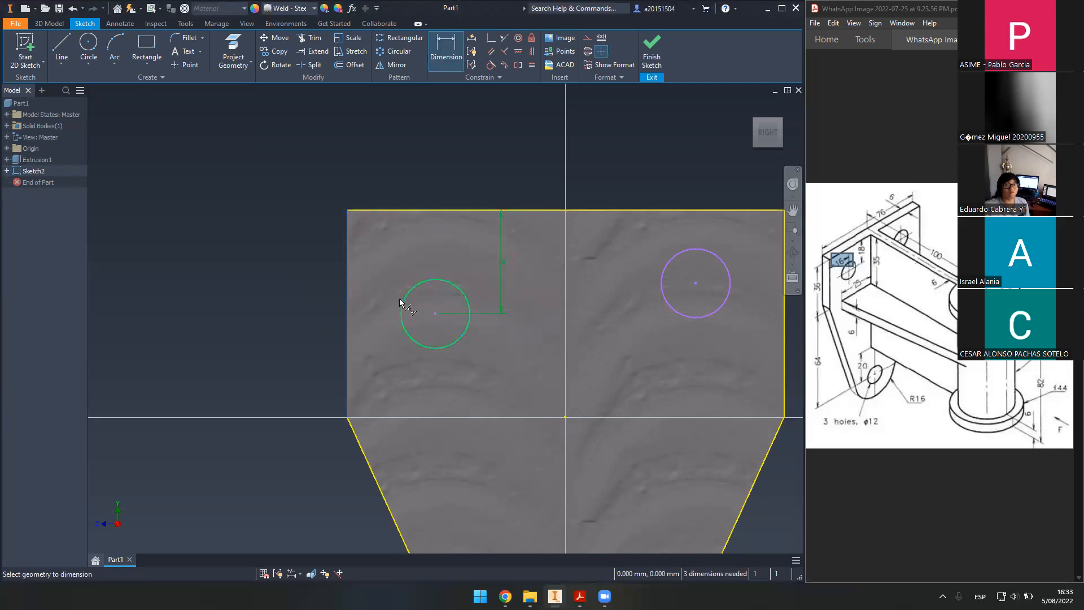
click(394, 375)
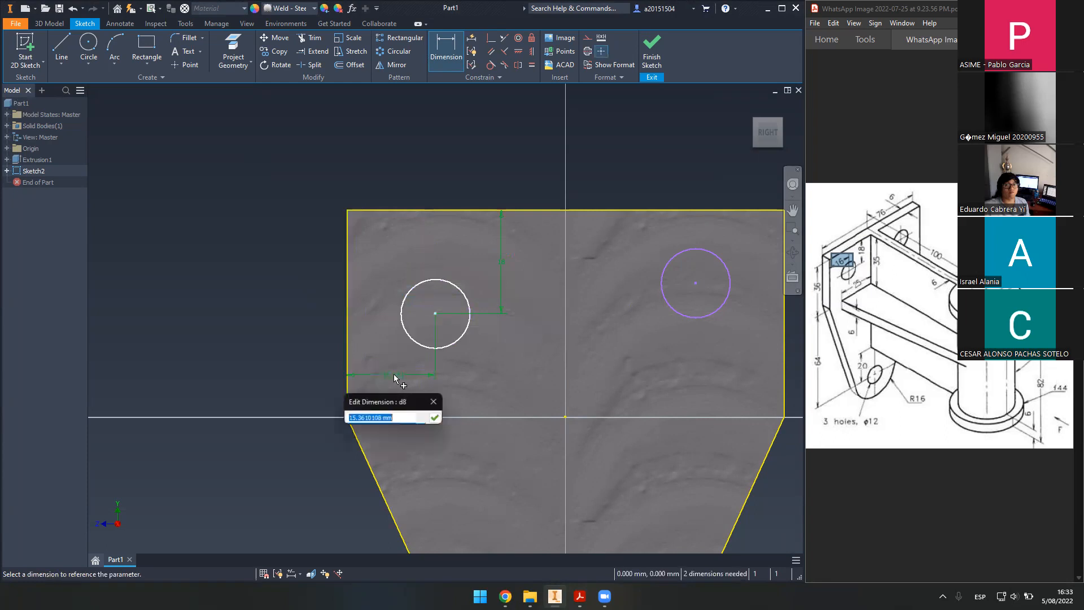
text(16)
key(Return)
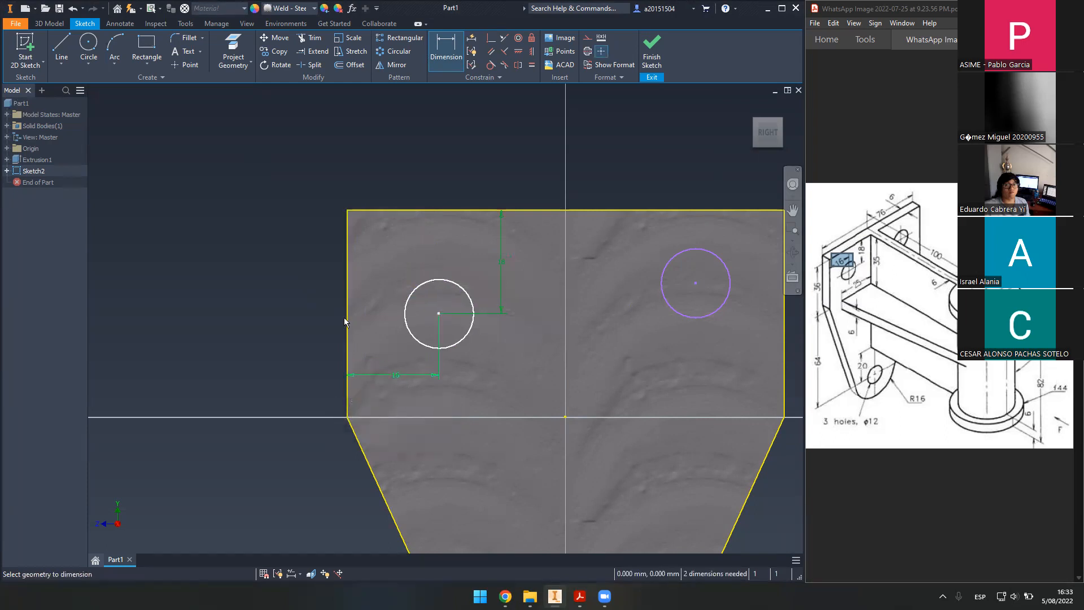
- Dimension the right circle 18 mm from the top and 16 mm from the right edge, then finish
middle_drag(623, 327, 529, 323)
click(607, 205)
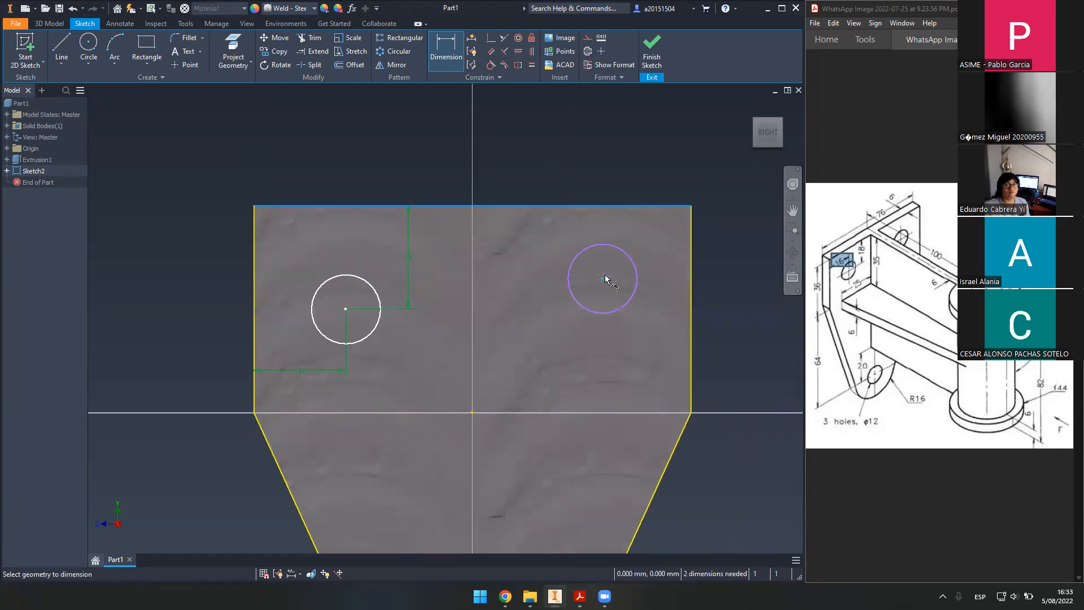
click(534, 249)
text(18)
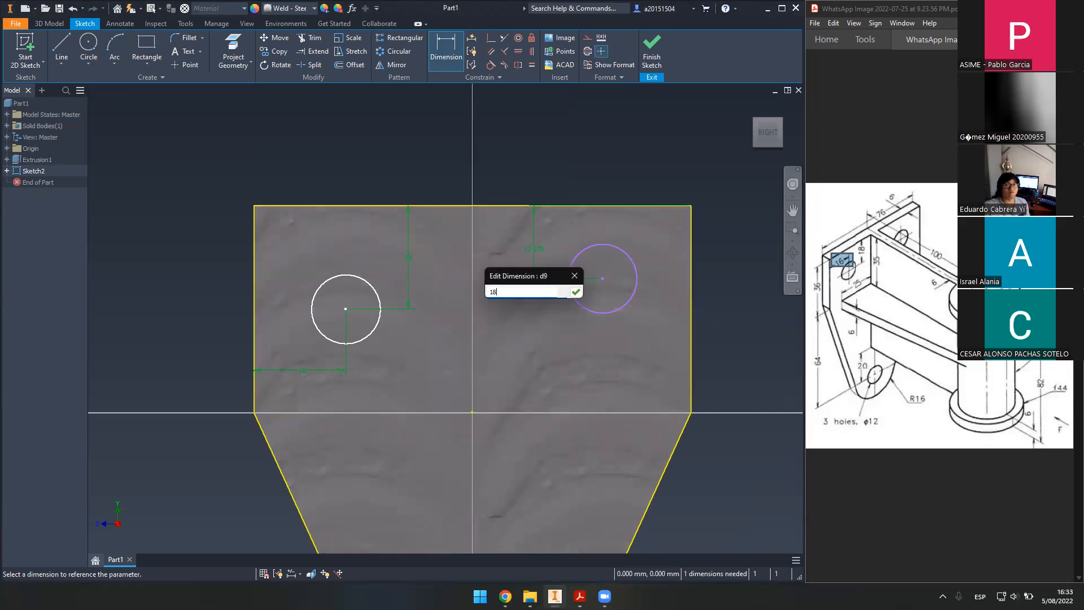
key(Return)
middle_drag(788, 261, 697, 243)
drag(697, 242, 452, 237)
click(446, 51)
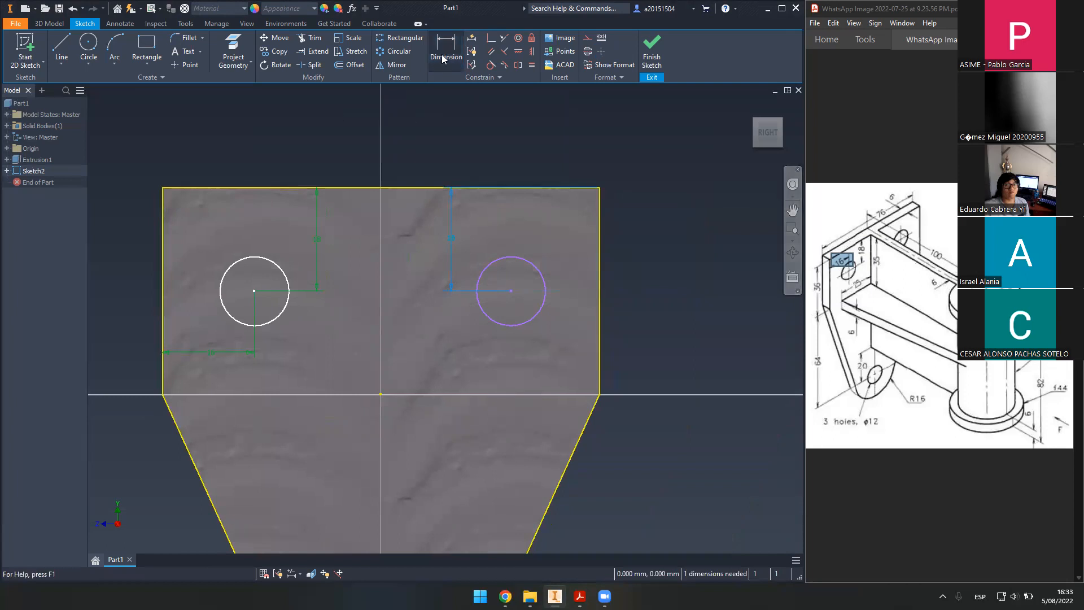
click(599, 293)
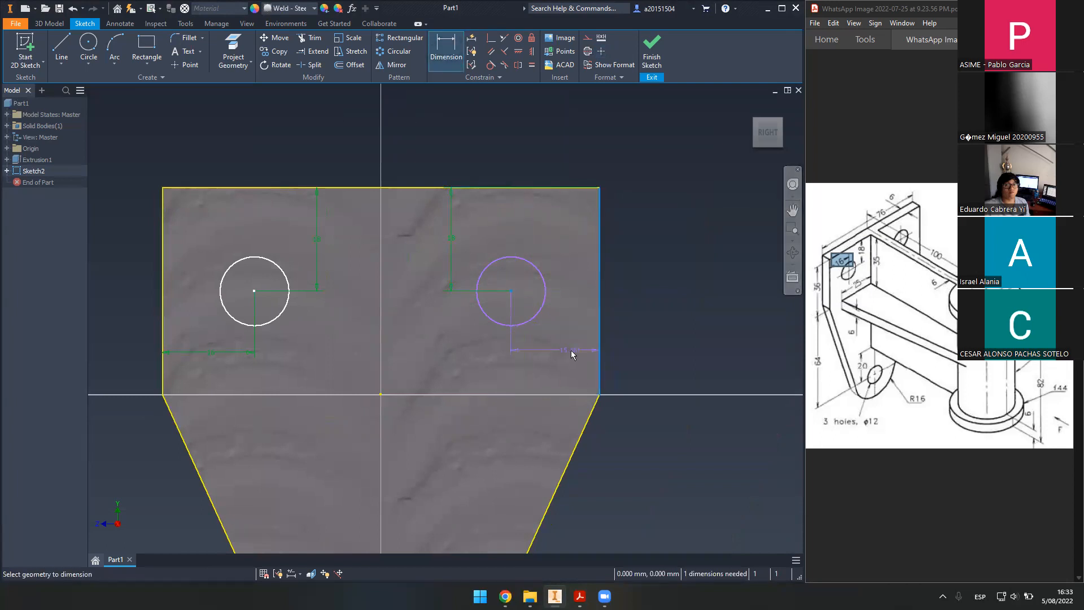
click(562, 353)
text(16)
key(Return)
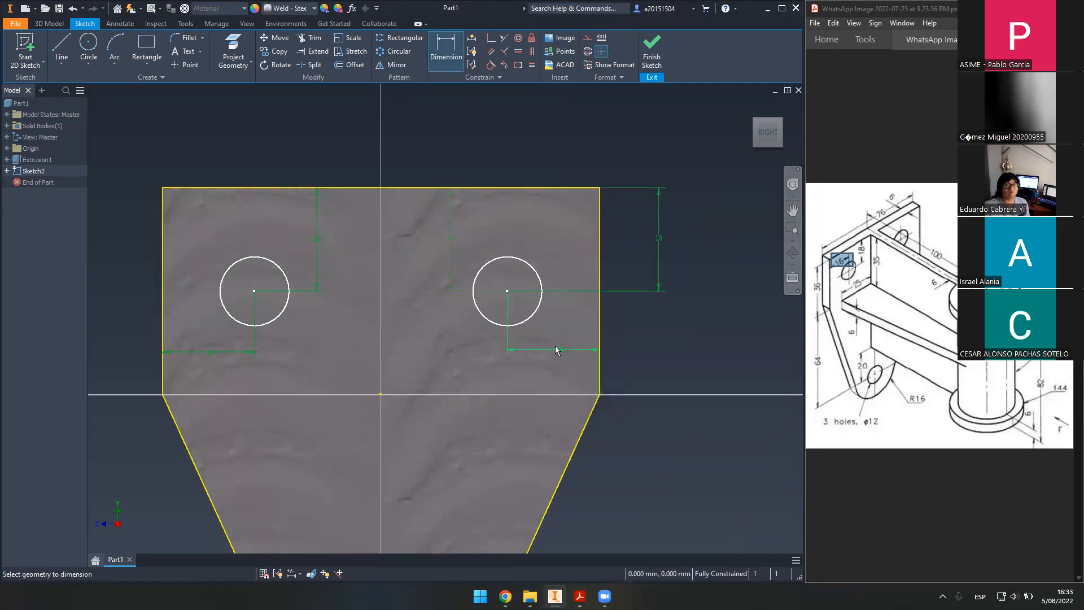
middle_drag(554, 346, 540, 306)
middle_drag(635, 224, 668, 278)
drag(702, 179, 482, 178)
scroll(573, 302, down, 3)
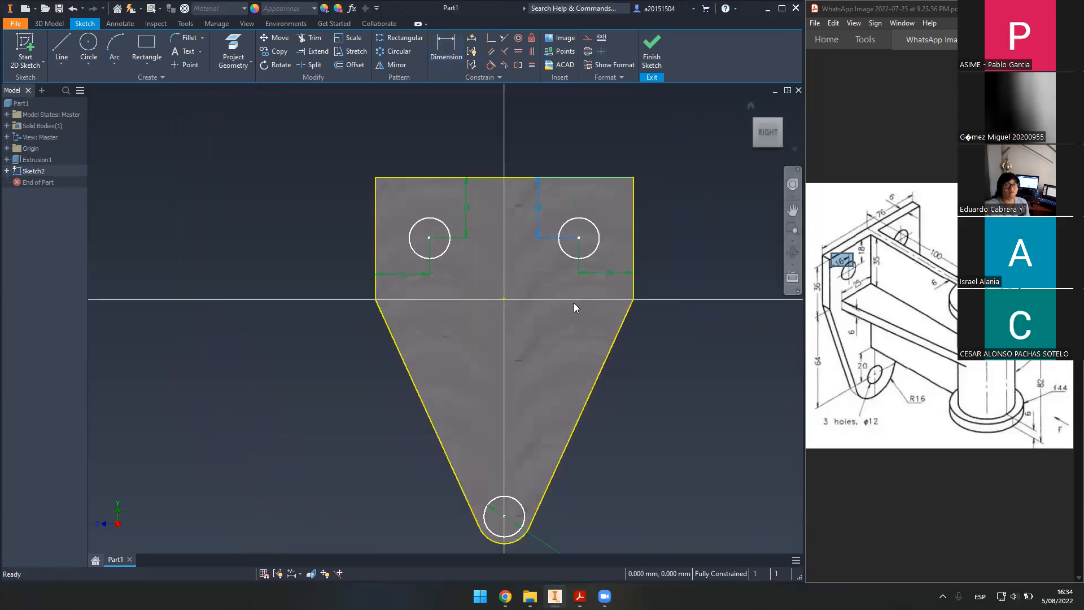
middle_click(679, 359)
middle_click(679, 359)
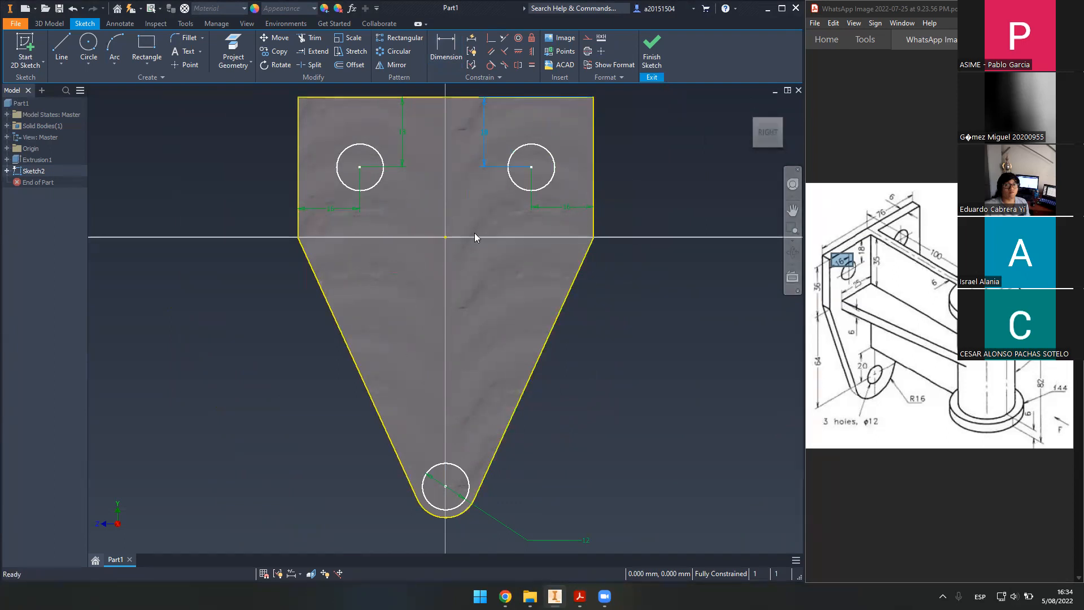
click(671, 50)
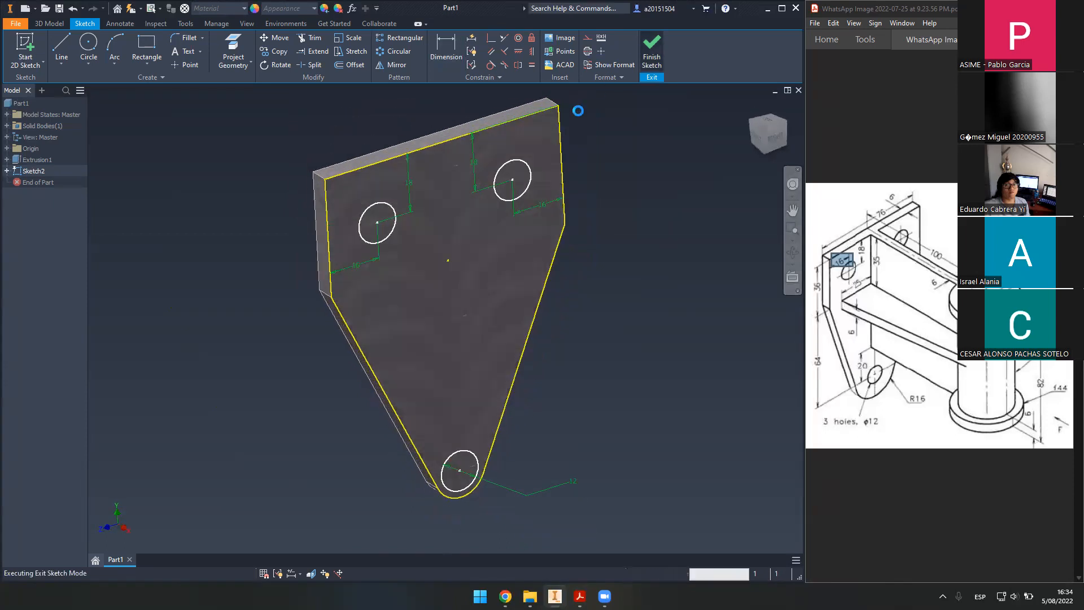
- Extrude all three circles as a 6 mm Cut, creating Extrusion2's holes
click(62, 56)
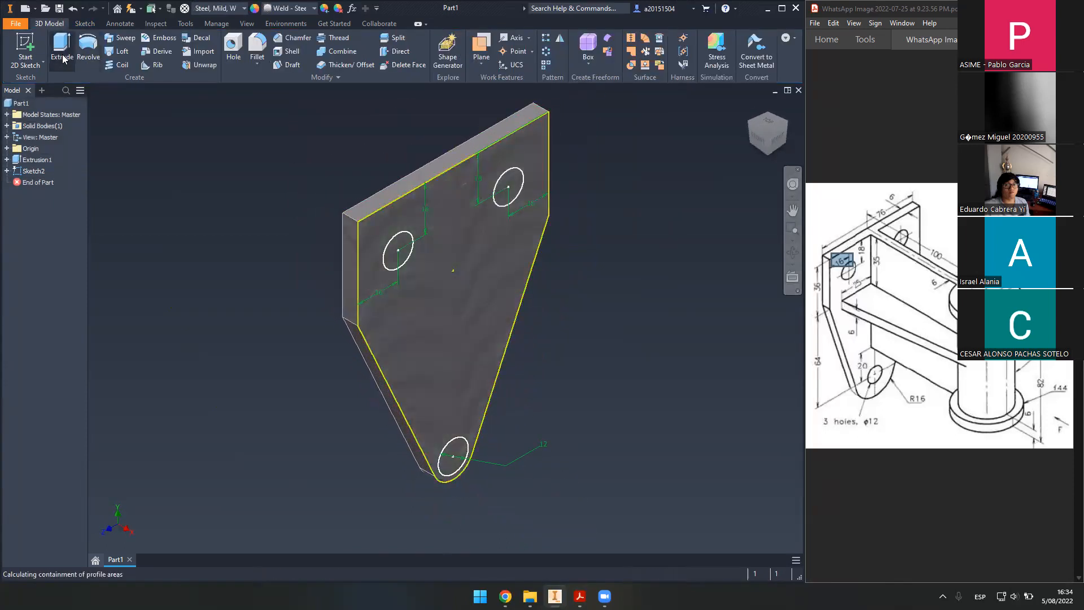
click(409, 253)
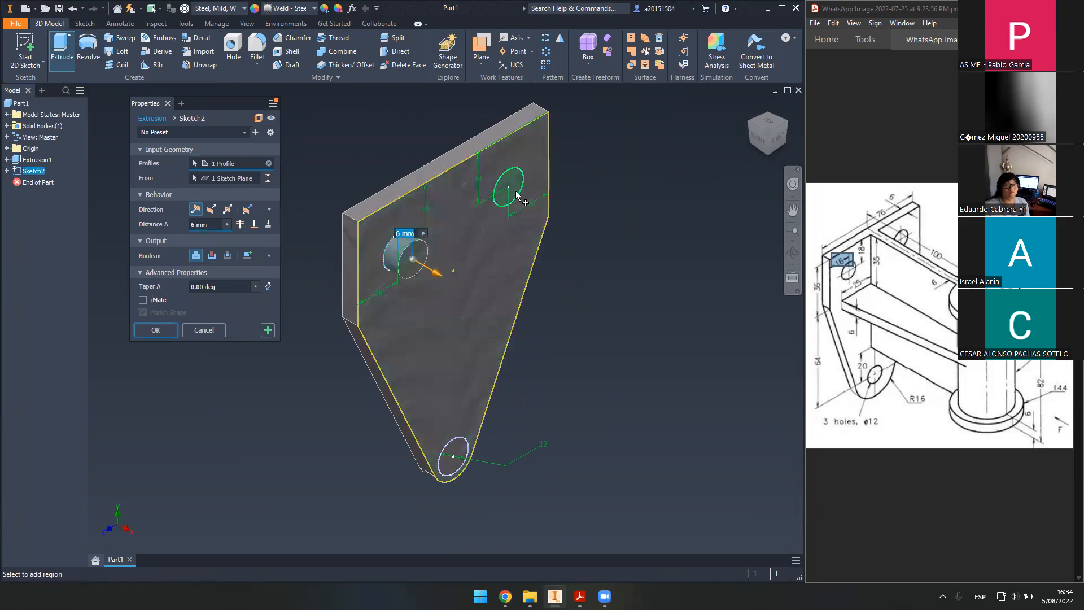
click(514, 191)
click(459, 453)
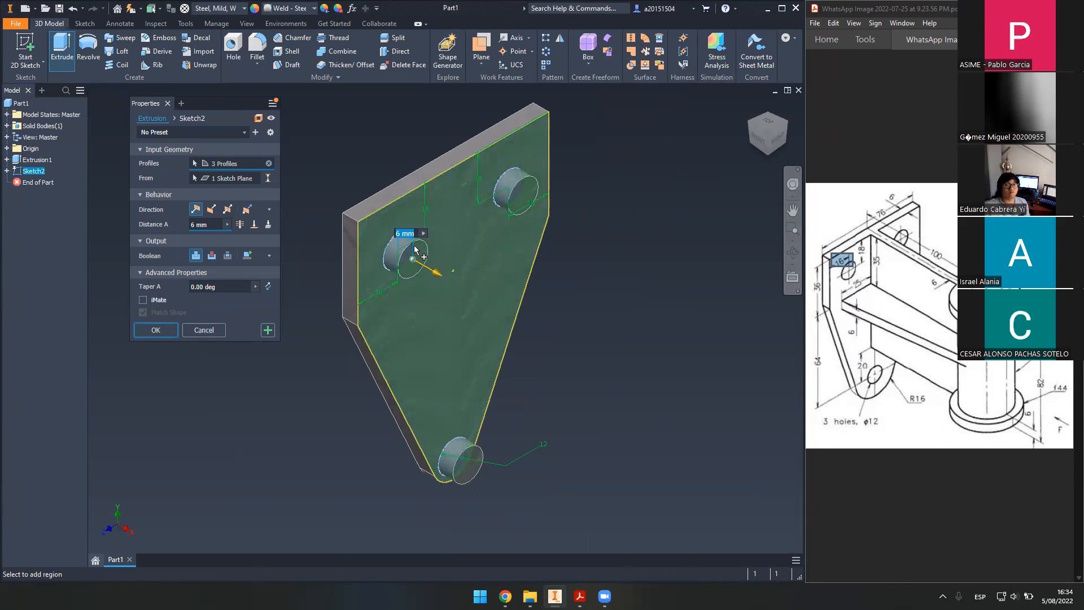
click(212, 256)
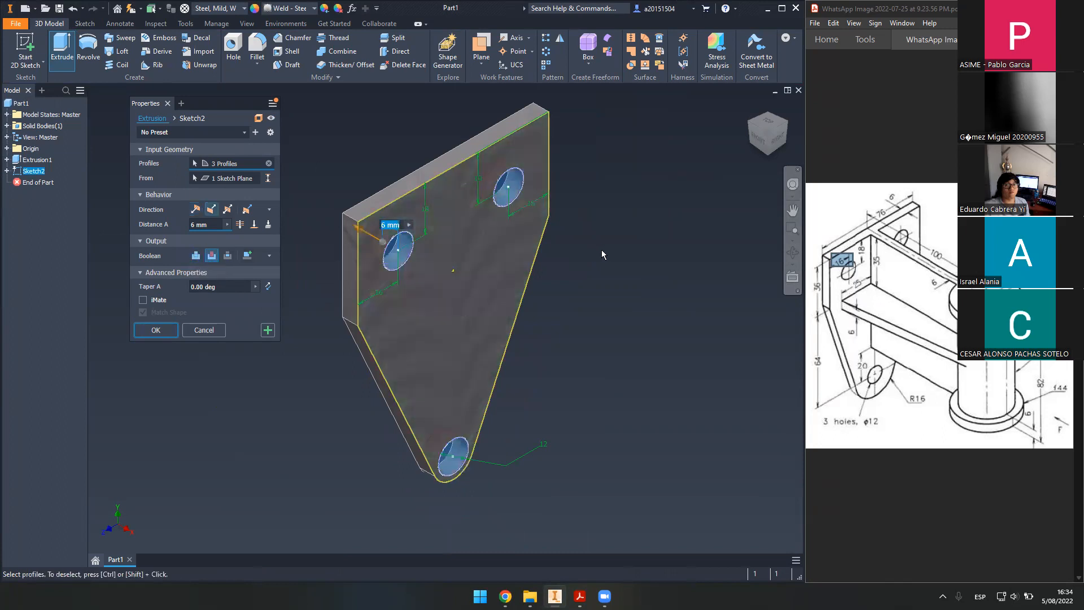
shift+middle_drag(574, 259, 624, 265)
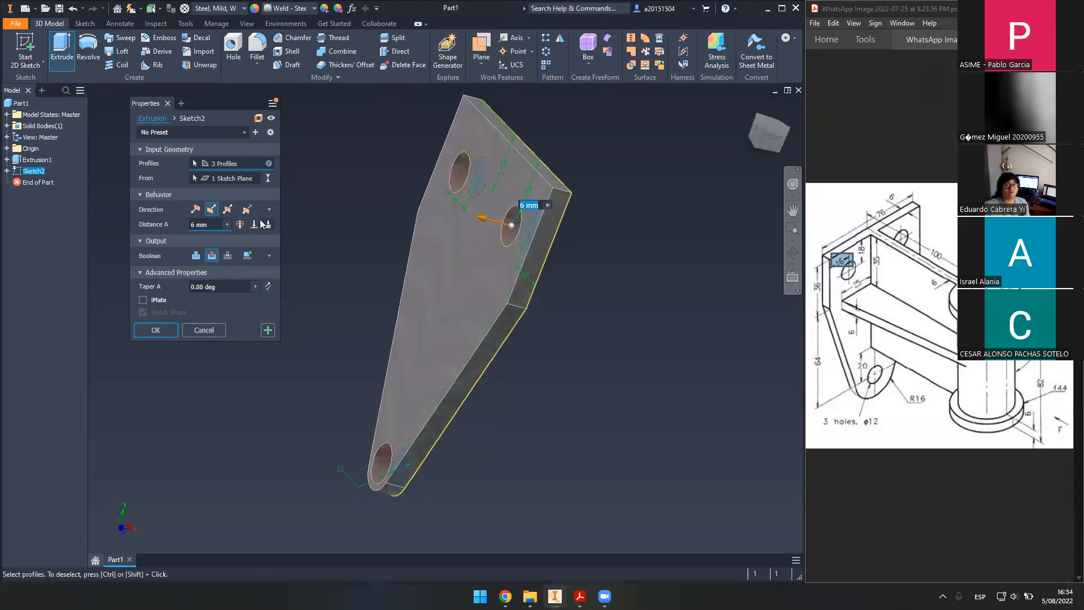
click(215, 224)
click(219, 225)
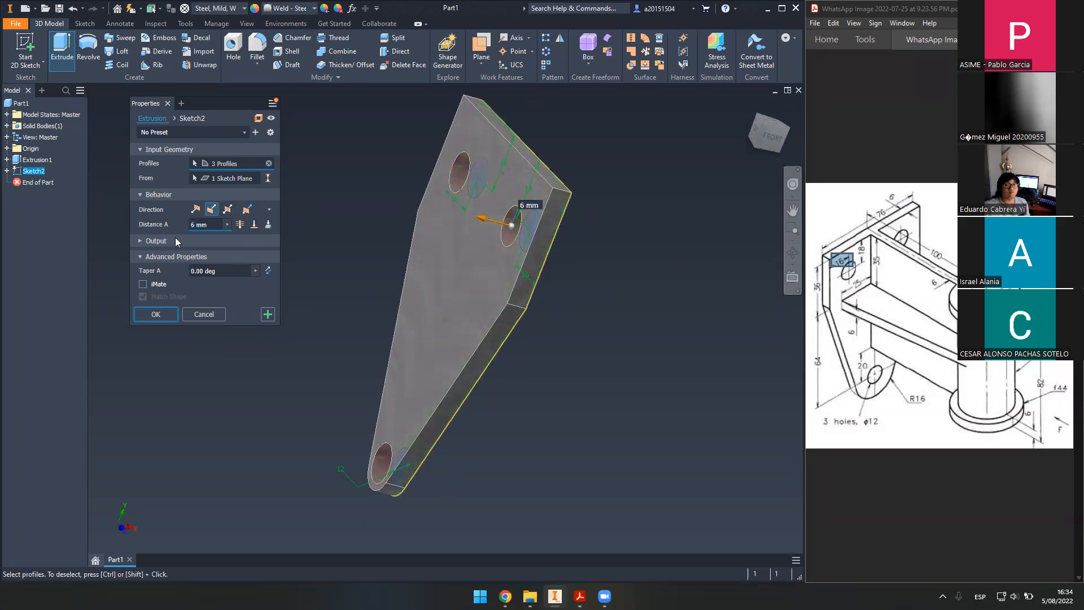
click(159, 331)
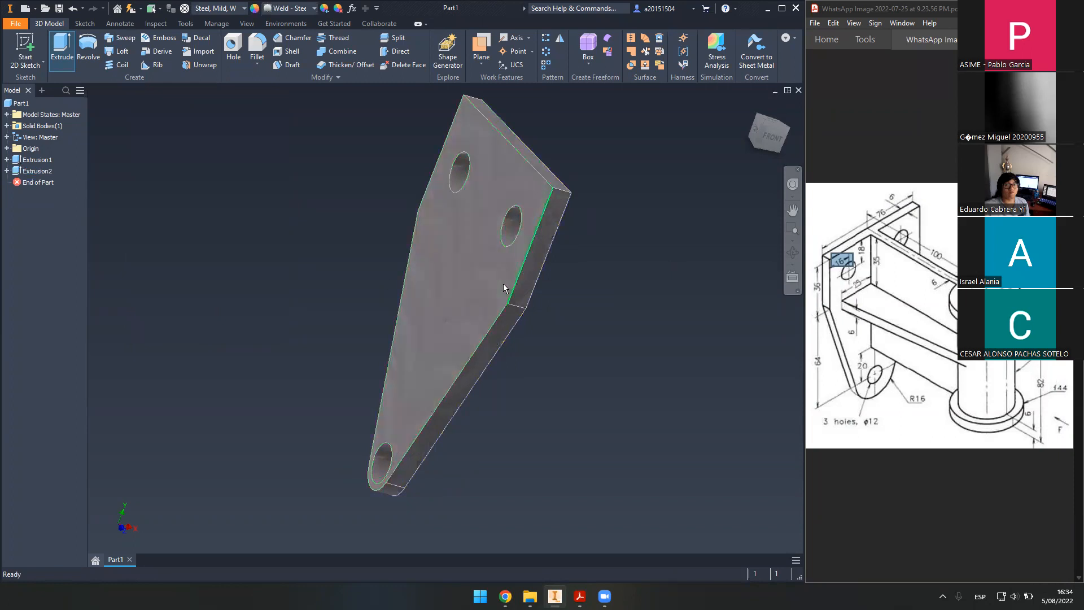
- Orbit and zoom around the holed plate, ending back at the home isometric view
shift+middle_drag(450, 278, 305, 274)
click(751, 106)
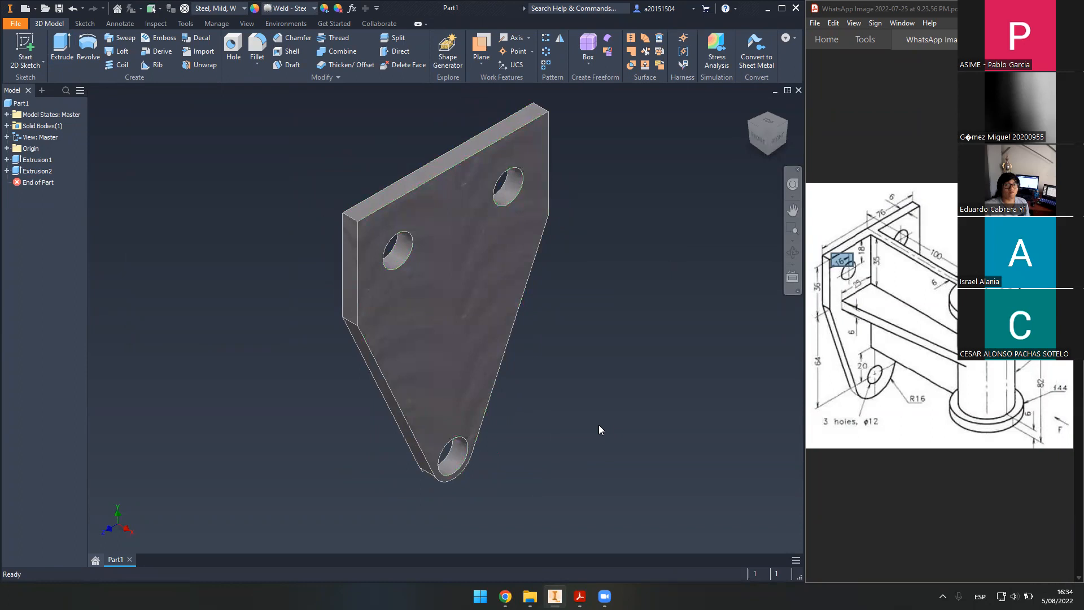
shift+middle_drag(542, 422, 452, 459)
scroll(453, 460, down, 3)
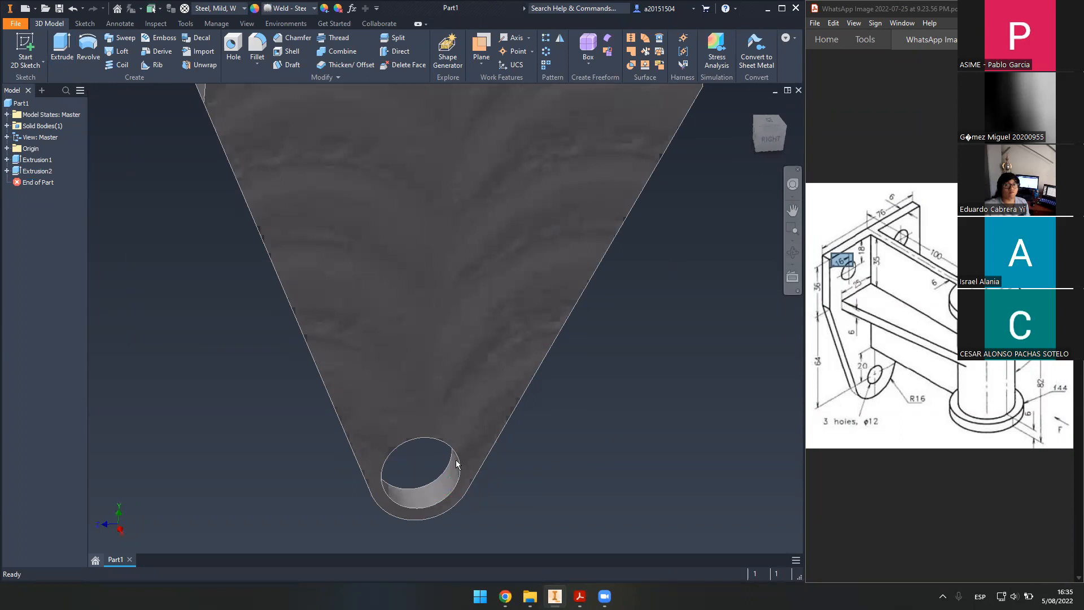
scroll(459, 454, up, 3)
middle_drag(611, 381, 616, 402)
scroll(617, 402, down, 1)
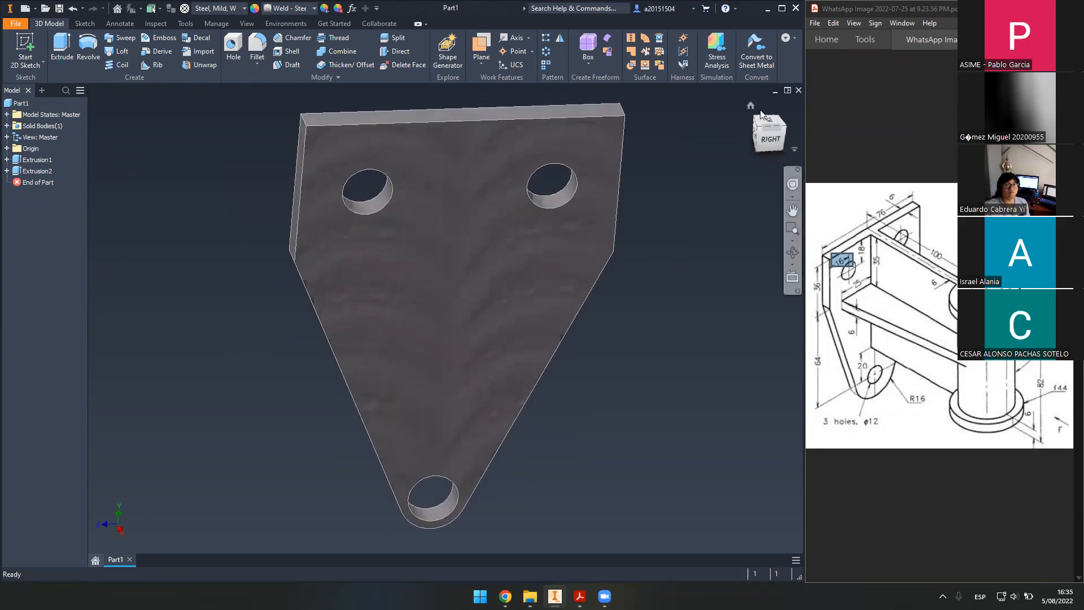
click(750, 106)
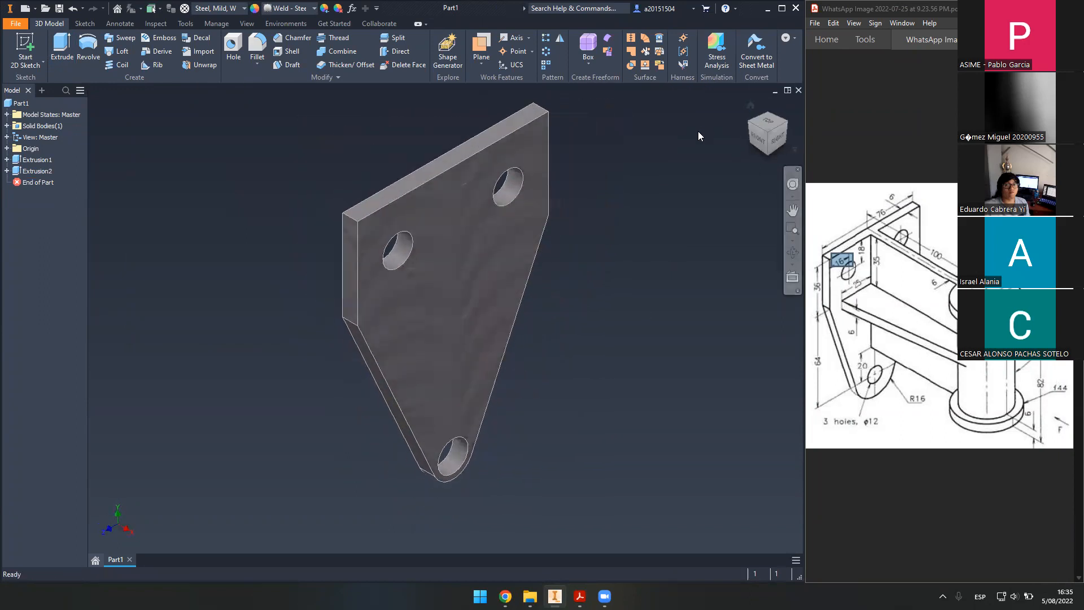
- Open Sketch2 under Extrusion2 and exit it back to the part
click(7, 171)
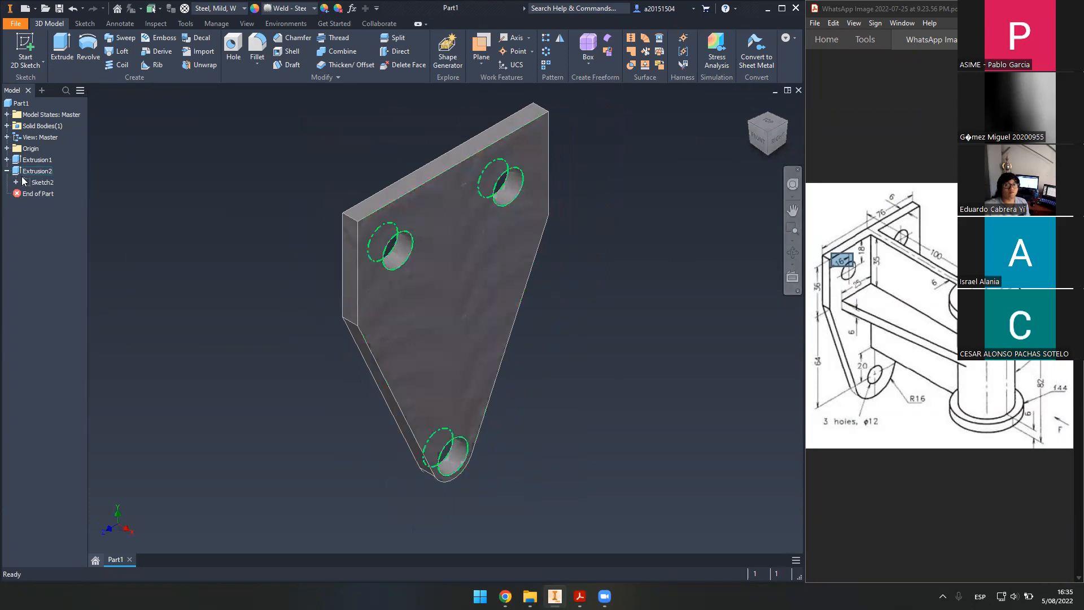
double_click(24, 181)
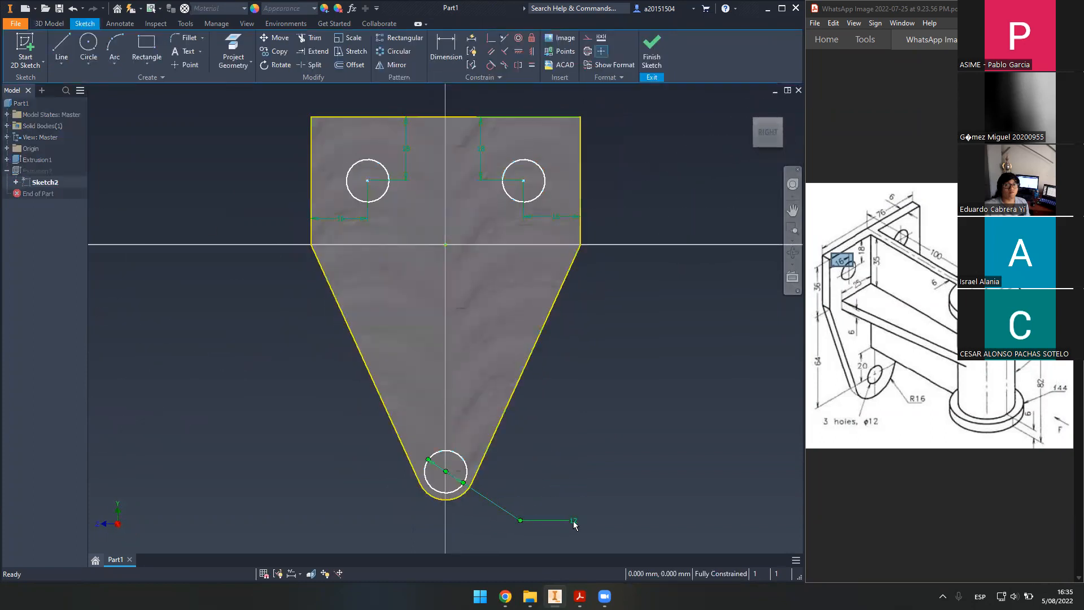
click(652, 51)
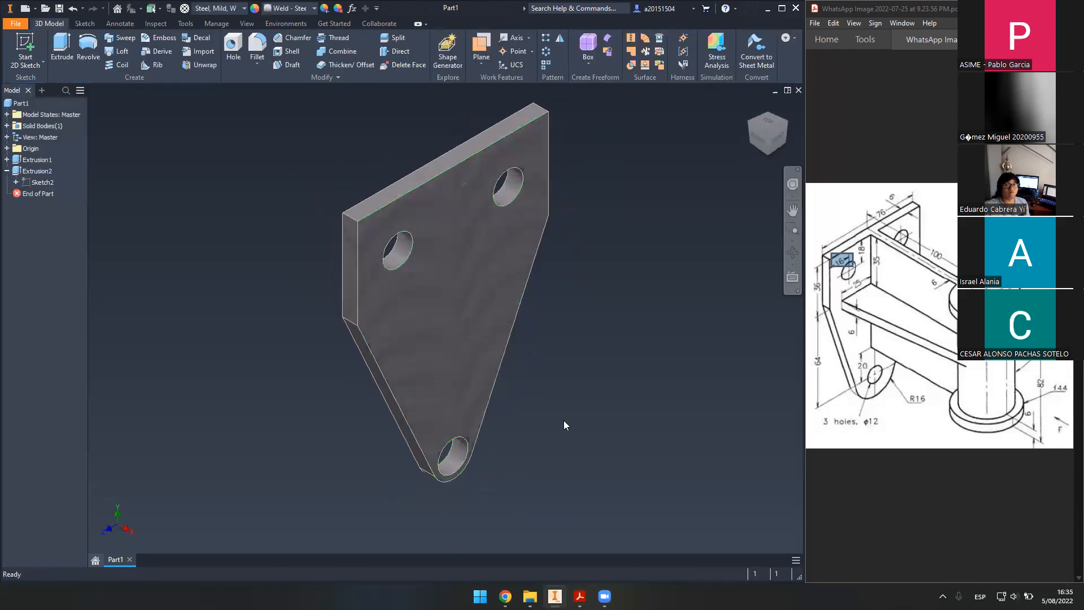
- Open Sketch1 under Extrusion1, check the bottom arc's 16 dimension, and exit the sketch
click(7, 160)
double_click(42, 171)
mouse_move(597, 460)
middle_down()
mouse_move(539, 291)
mouse_move(577, 322)
middle_up()
click(513, 443)
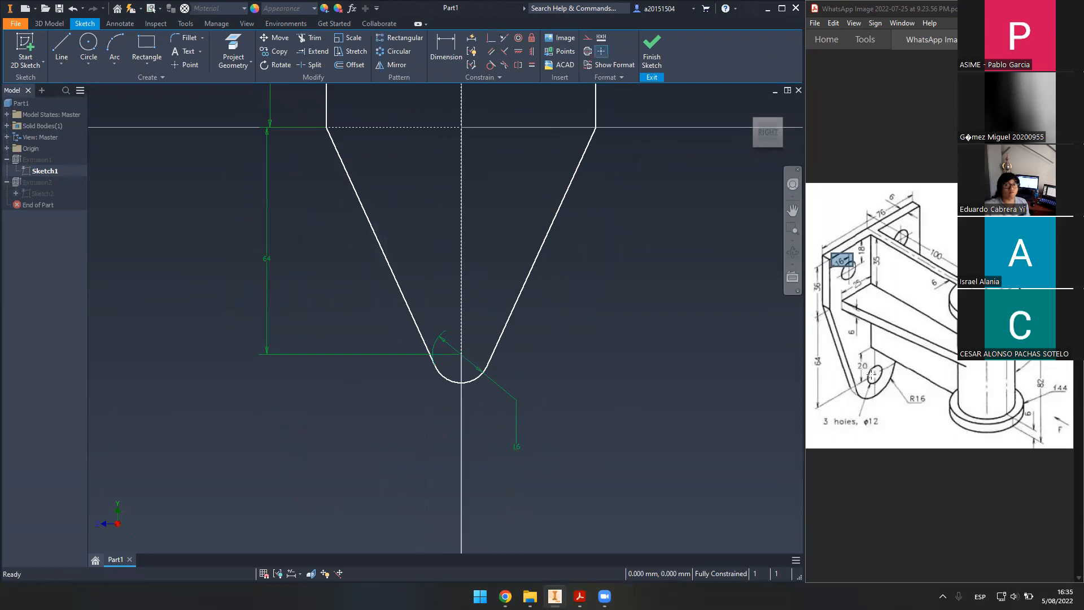
click(653, 56)
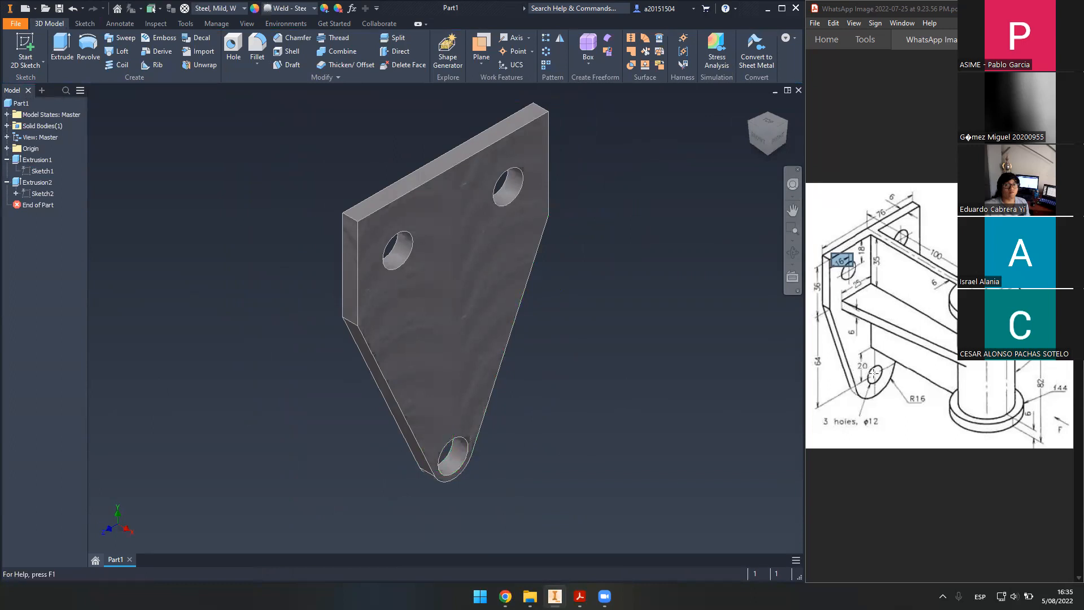
click(879, 395)
click(831, 410)
drag(501, 481, 396, 415)
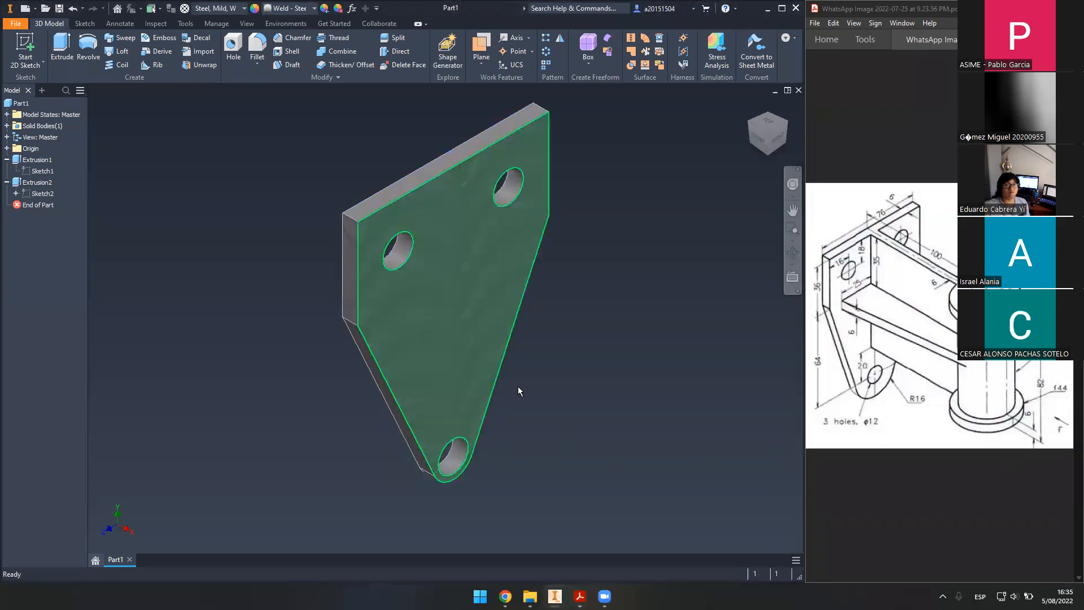
- Reopen Sketch1 and mark the R16 callout and 3 holes note on the reference drawing
double_click(42, 171)
mouse_move(545, 421)
middle_down()
mouse_move(574, 421)
mouse_move(566, 375)
middle_up()
scroll(472, 401, down, 3)
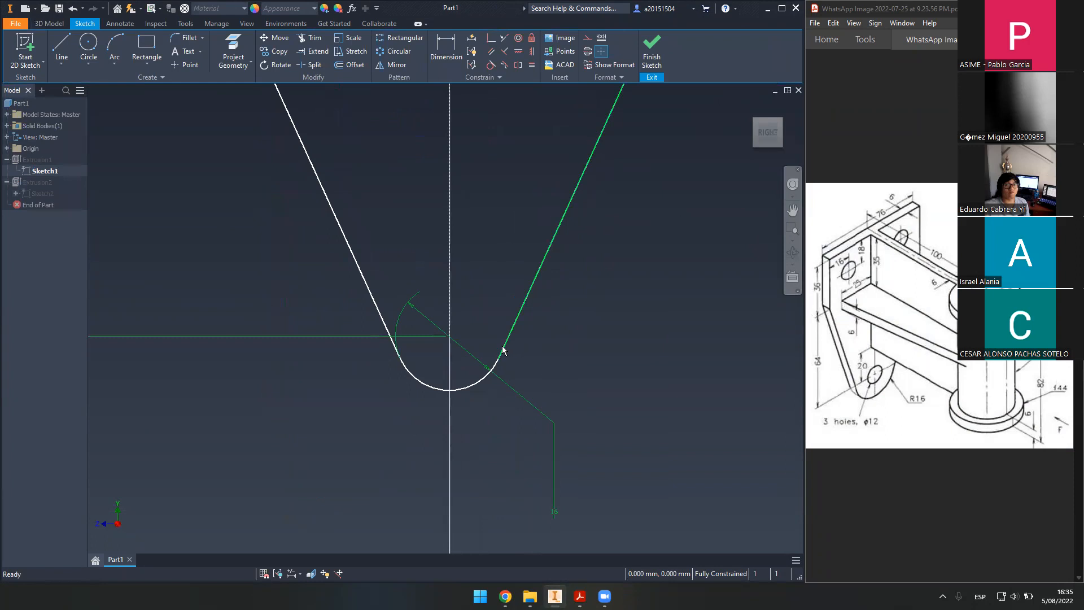
click(912, 396)
click(924, 411)
click(910, 399)
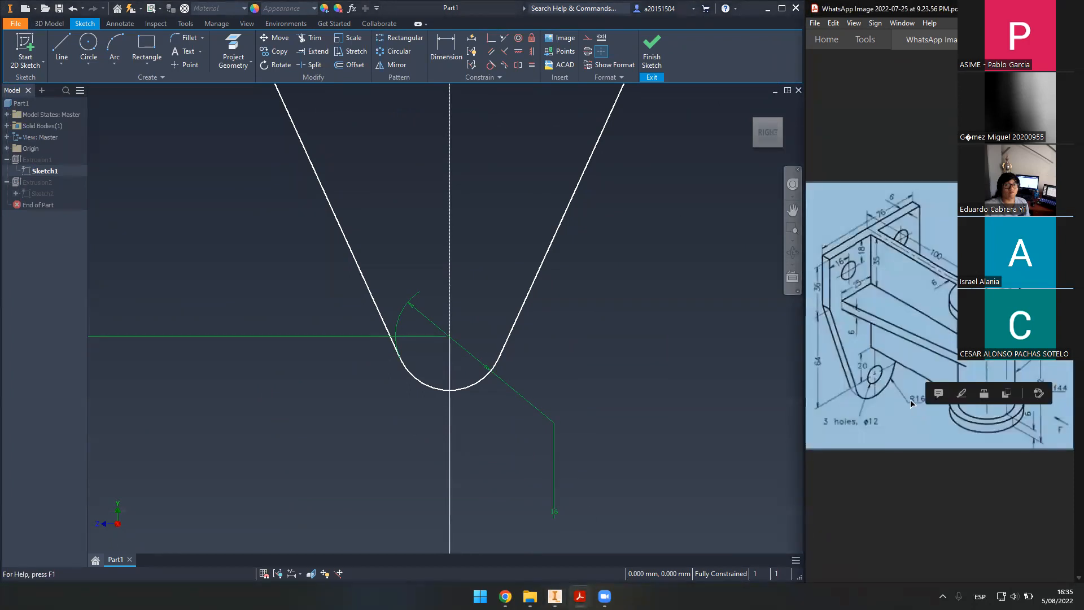
click(917, 434)
drag(901, 388, 939, 413)
click(890, 416)
click(864, 415)
drag(860, 414, 893, 433)
click(895, 432)
click(897, 432)
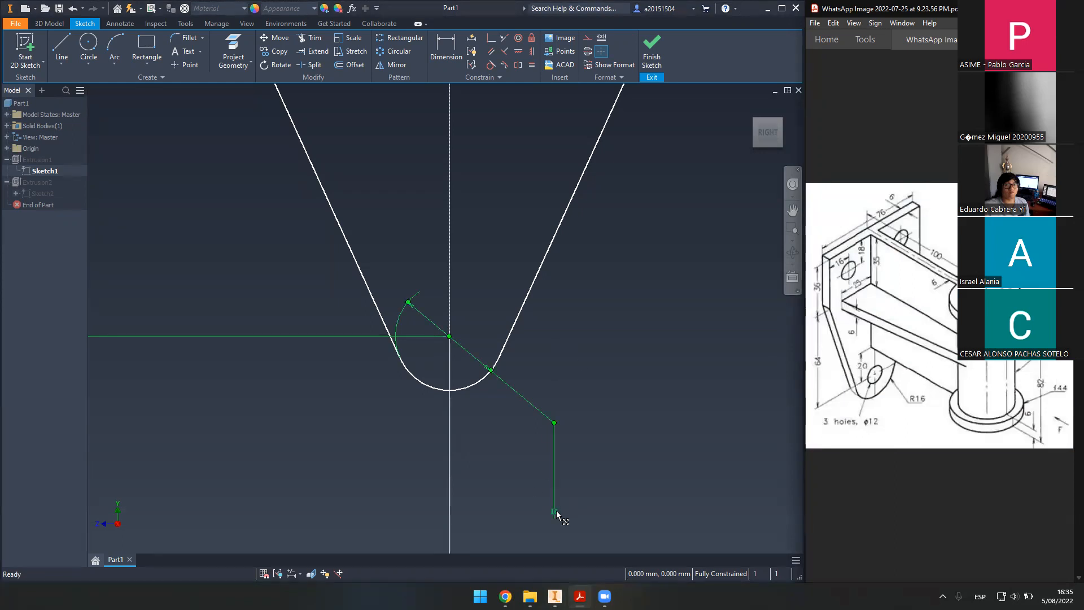
- Replace the old bottom arc dimension with a 16 mm radius dimension
click(556, 492)
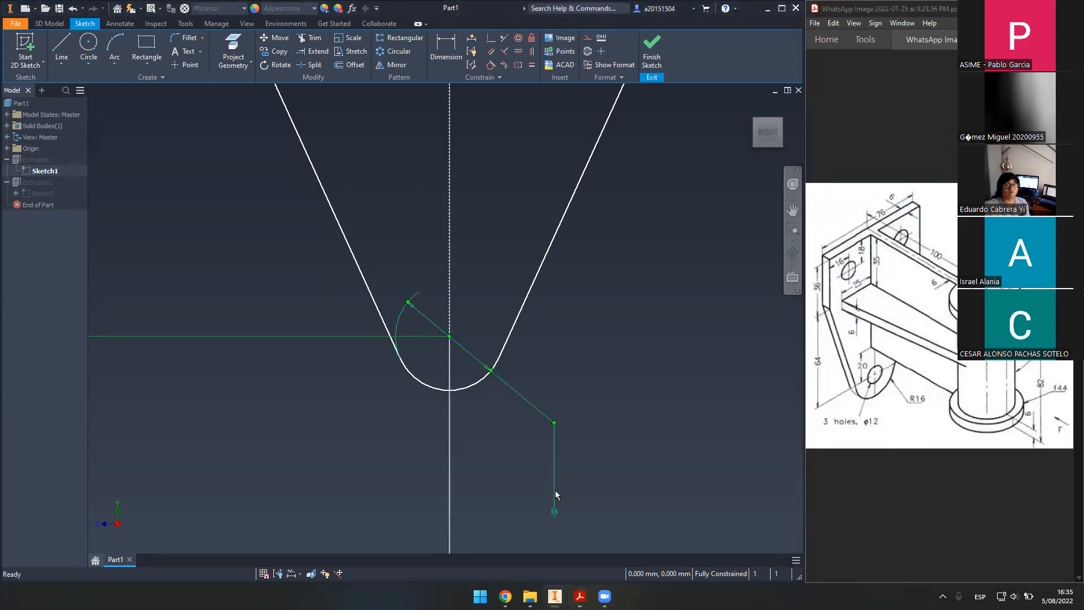
key(Delete)
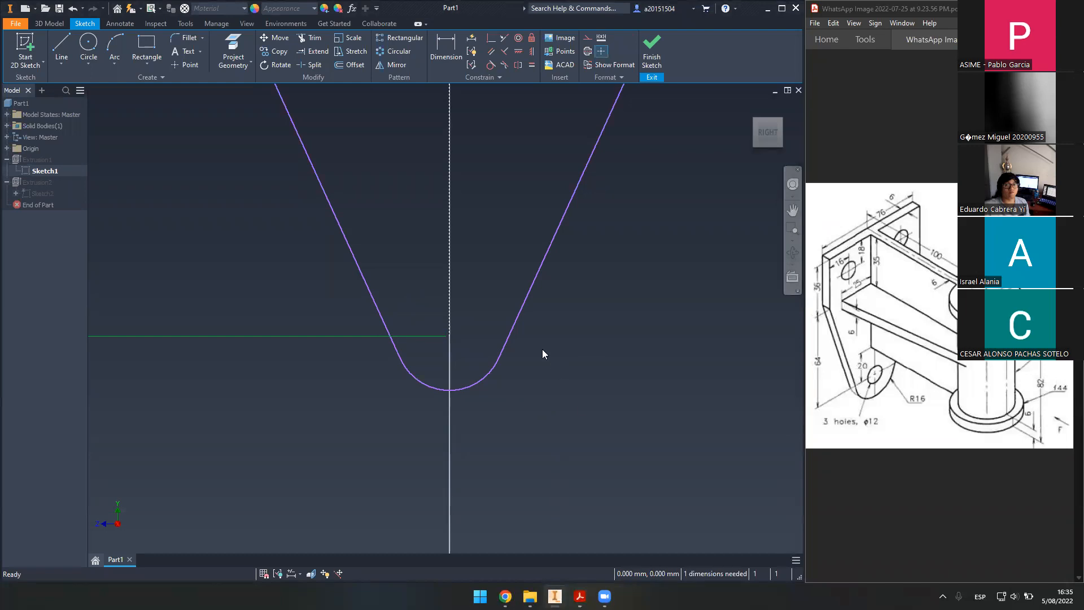
click(446, 48)
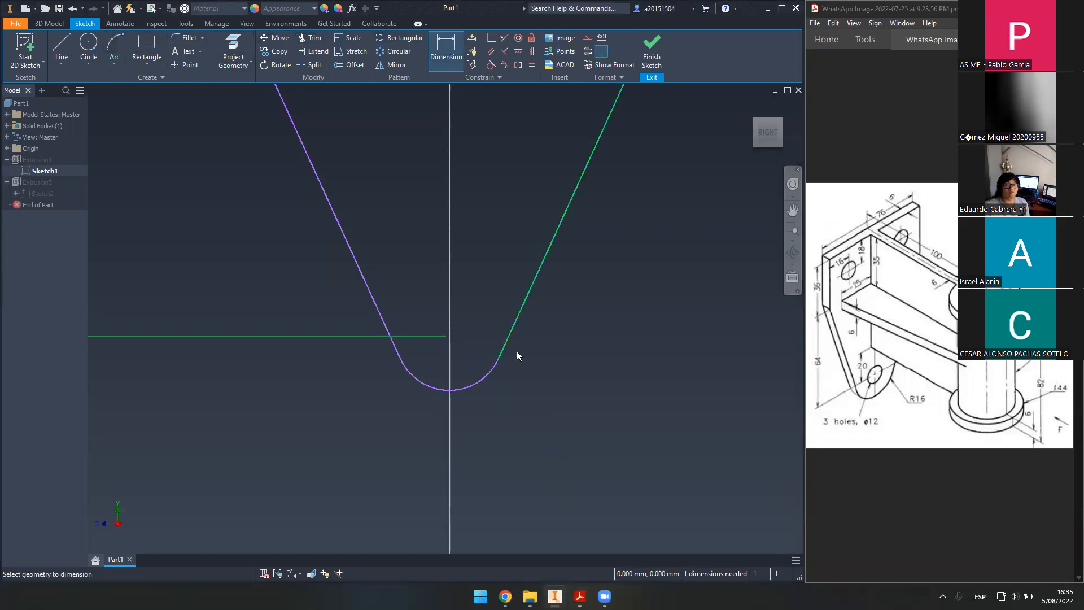
click(472, 386)
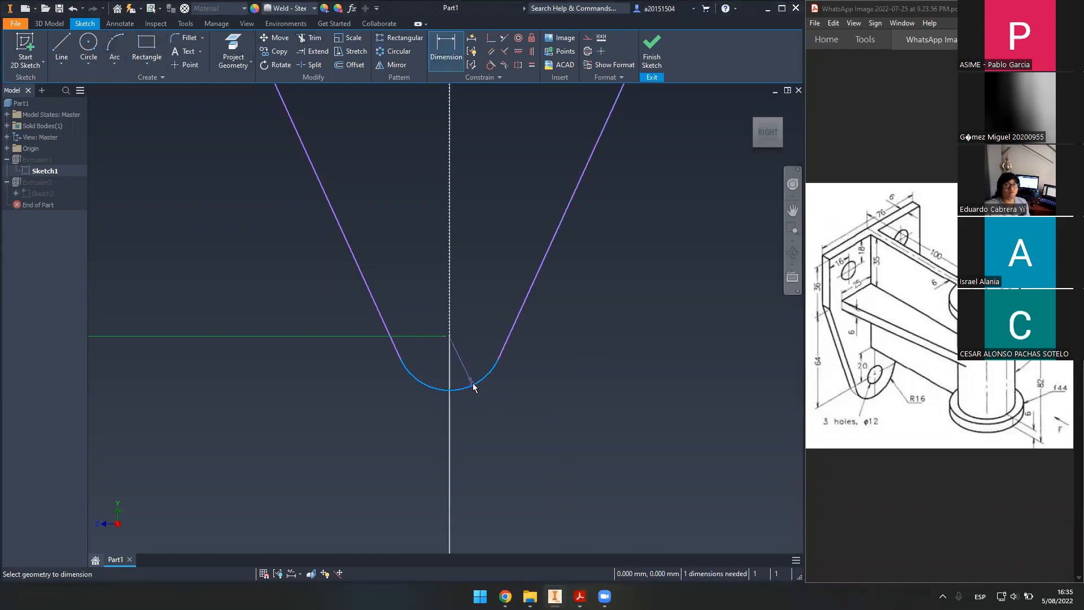
click(519, 410)
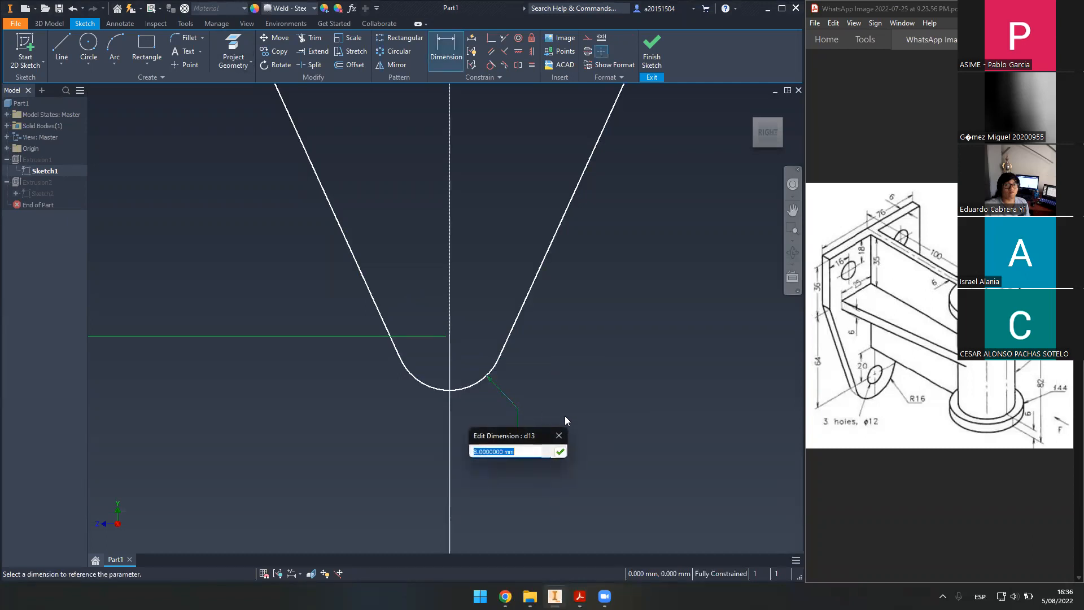
text(16)
key(Return)
- Cancel an extra arc dimension and finish Sketch1 to rebuild the plate
scroll(574, 400, down, 2)
scroll(581, 396, down, 3)
scroll(636, 293, up, 5)
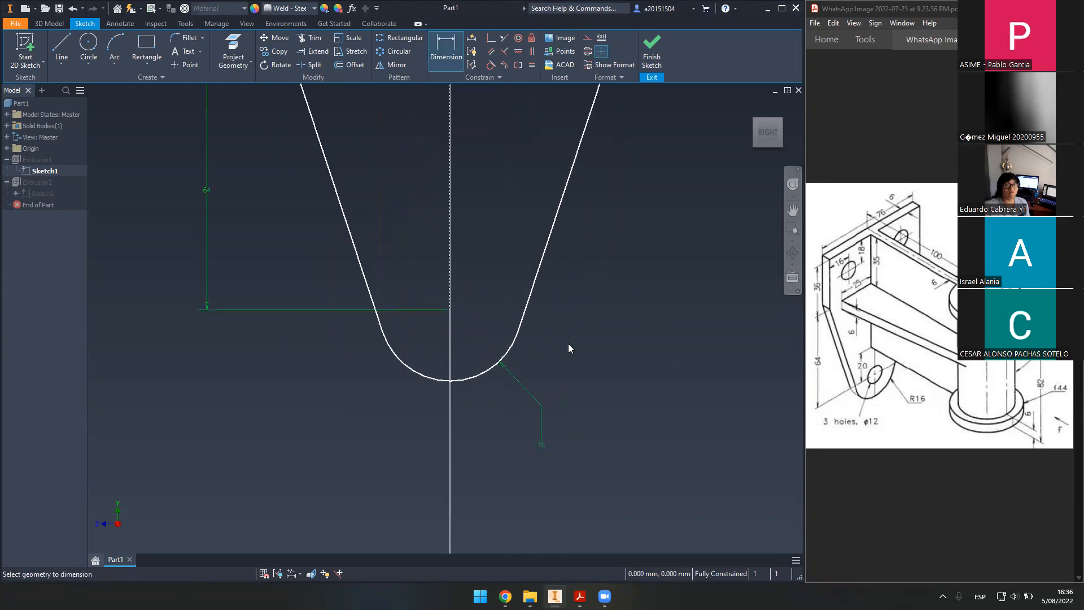
click(476, 377)
right_click(504, 403)
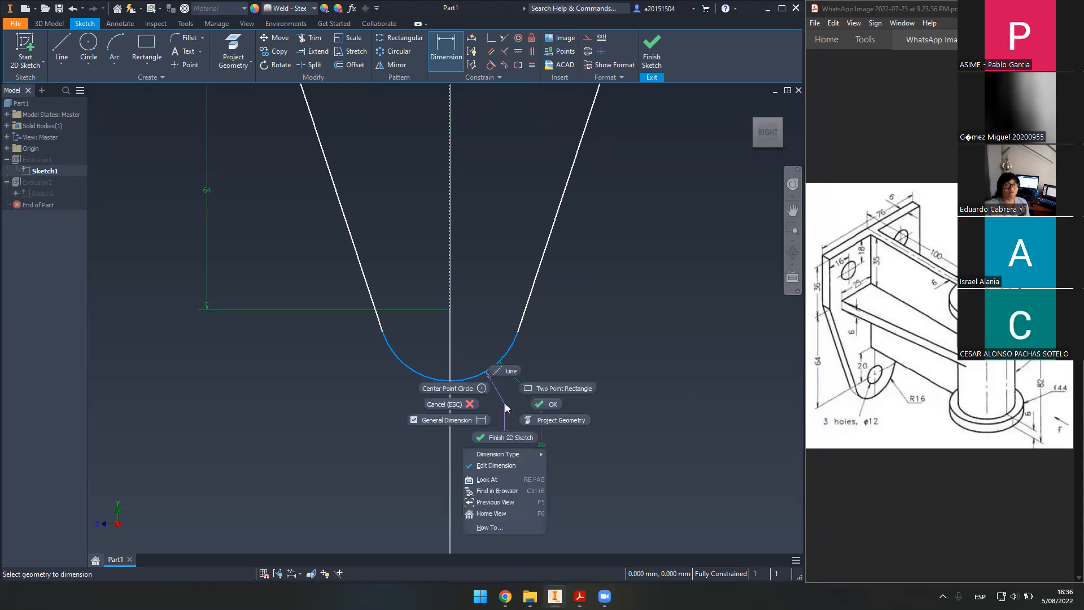
mouse_move(520, 455)
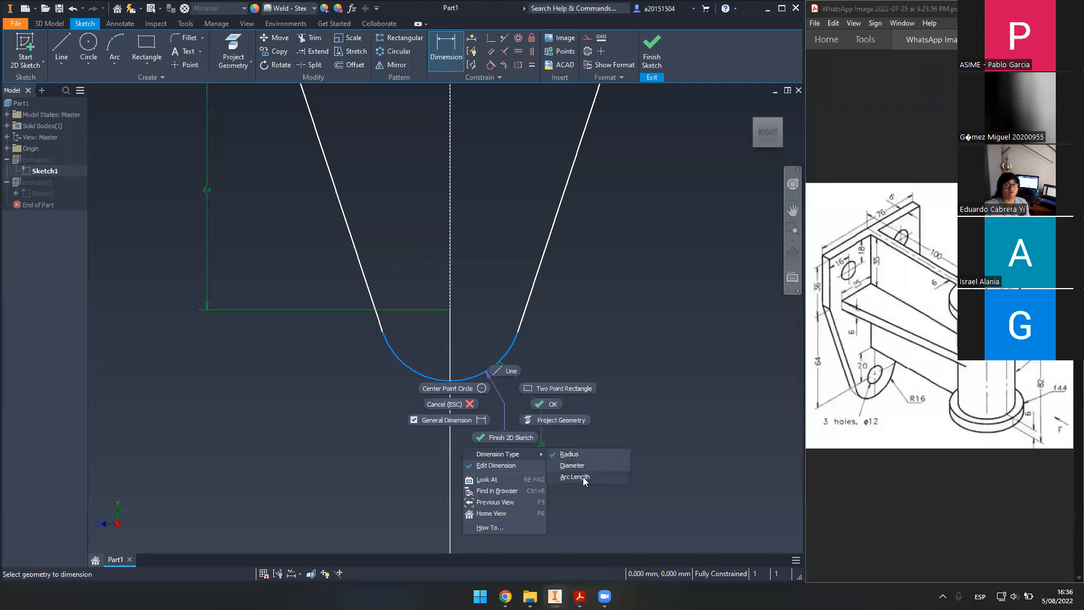
key(Escape)
key(Escape)
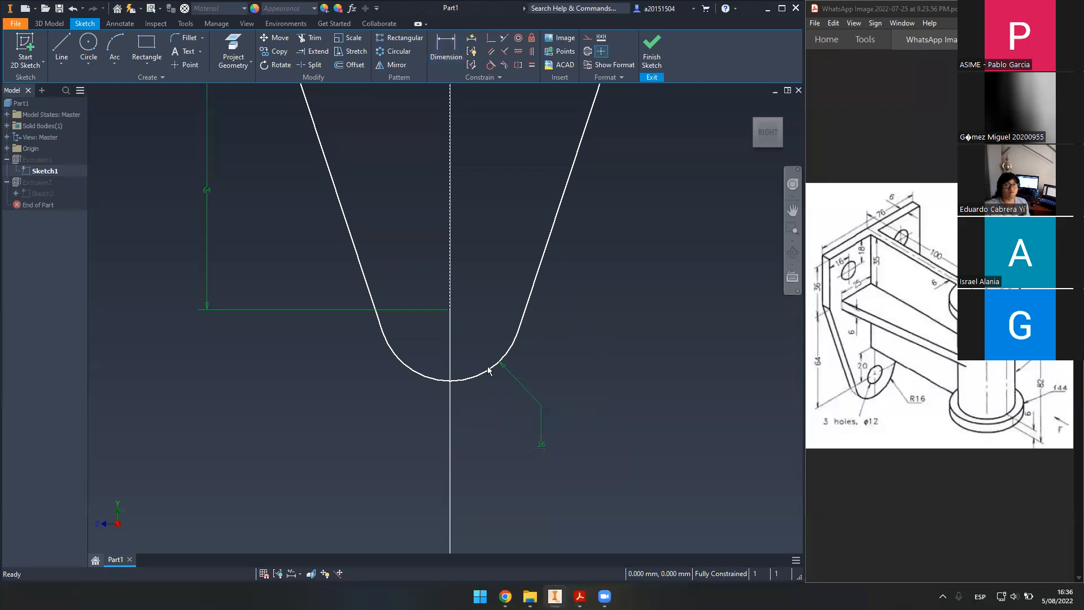
key(ctrl+Return)
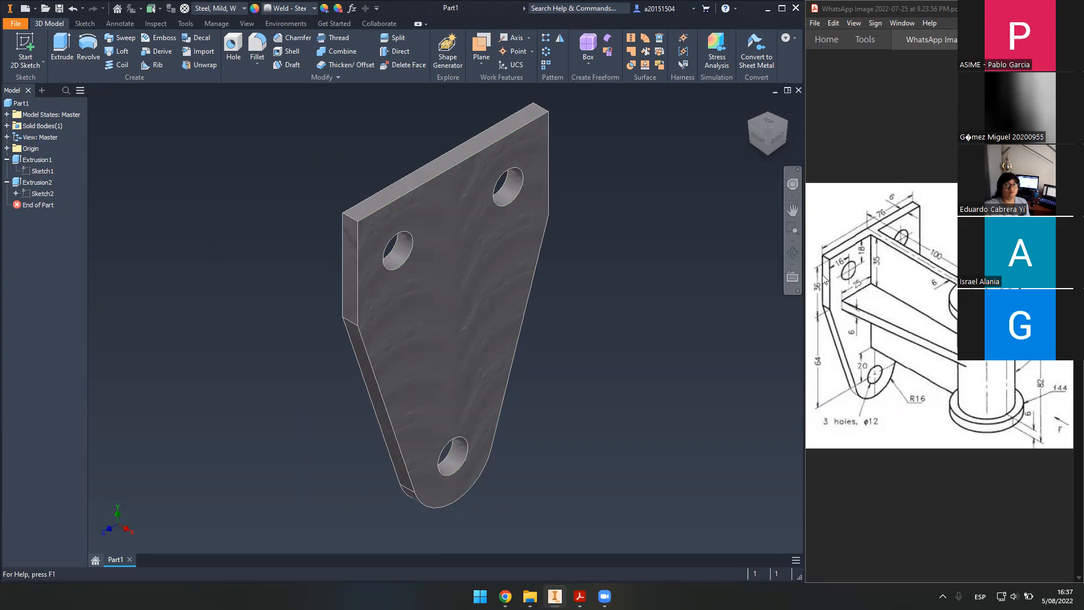
- Create Sketch3 on the base plate's narrow top face
click(35, 34)
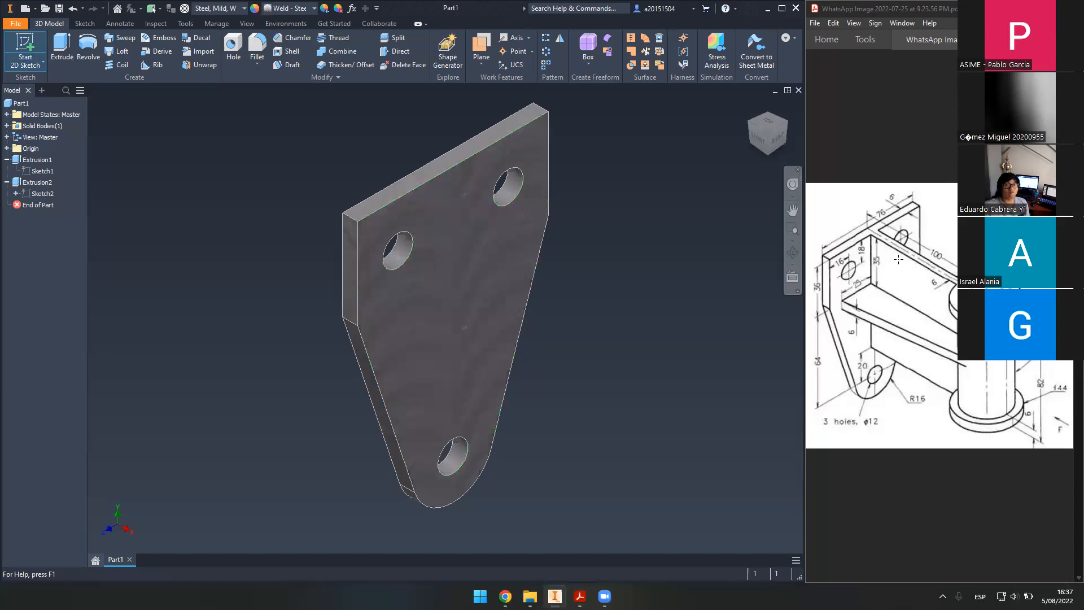
click(455, 151)
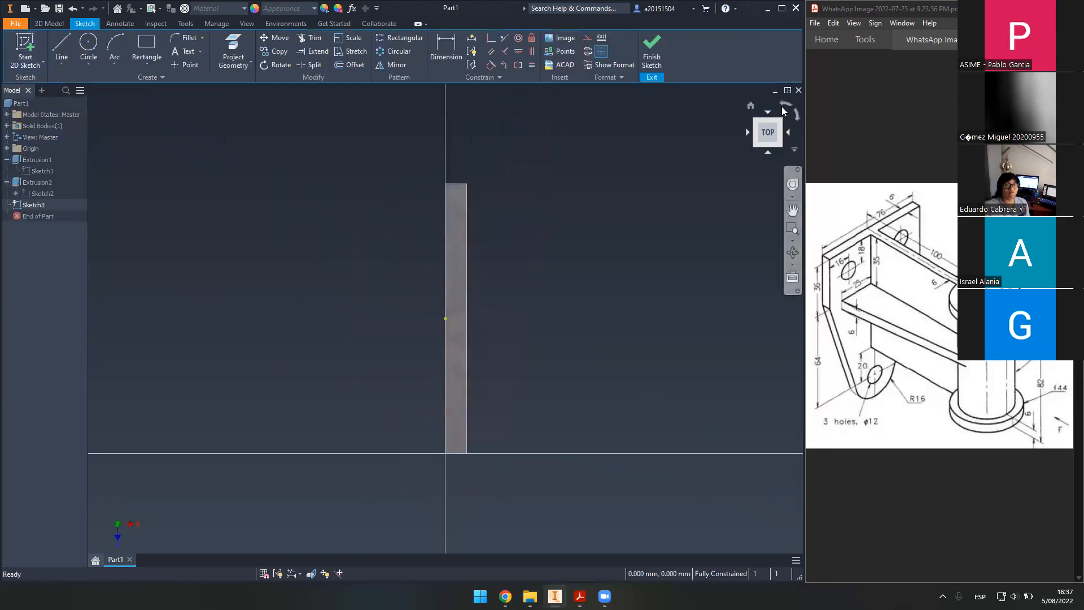
- Roll the view flat and project the plate's top edge into Sketch3
click(782, 106)
scroll(467, 296, down, 5)
mouse_move(467, 297)
middle_down()
mouse_move(515, 280)
mouse_move(508, 337)
middle_up()
scroll(513, 280, up, 2)
scroll(501, 298, down, 2)
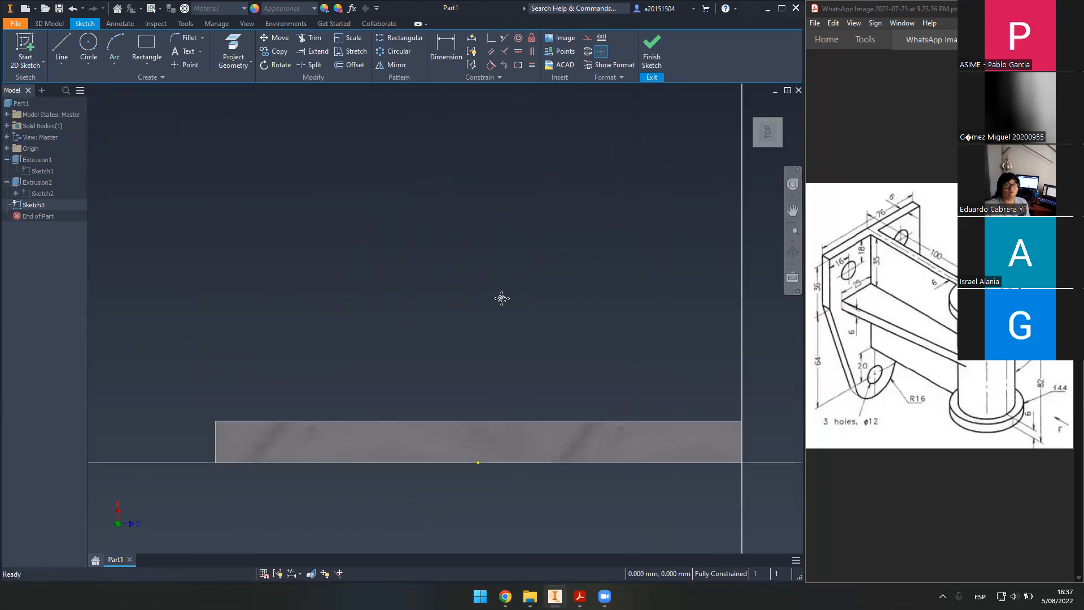
scroll(498, 280, up, 2)
key(p)
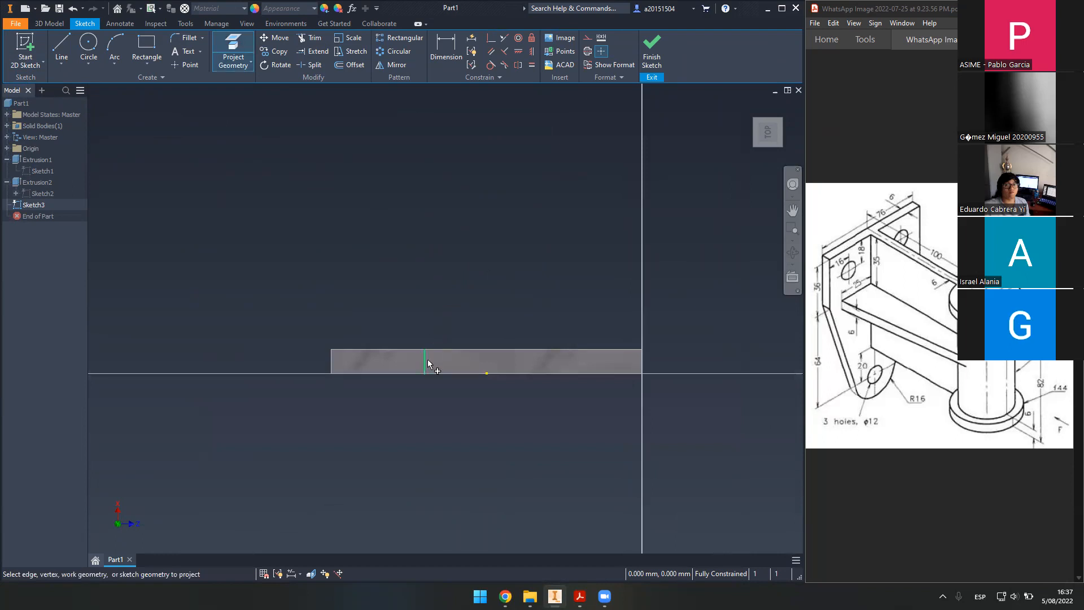
click(449, 360)
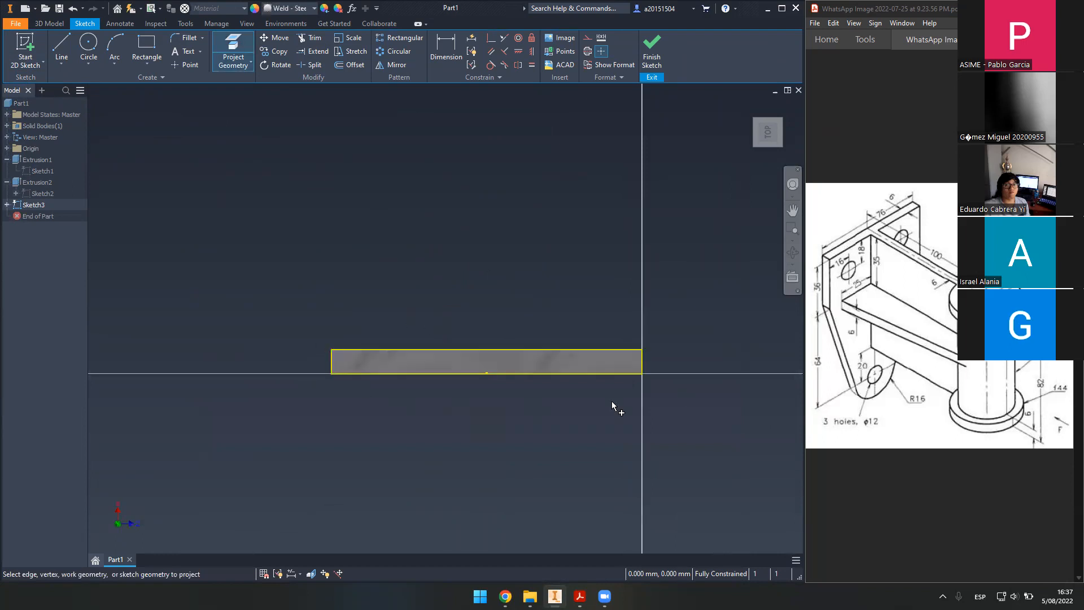
middle_drag(483, 254, 477, 290)
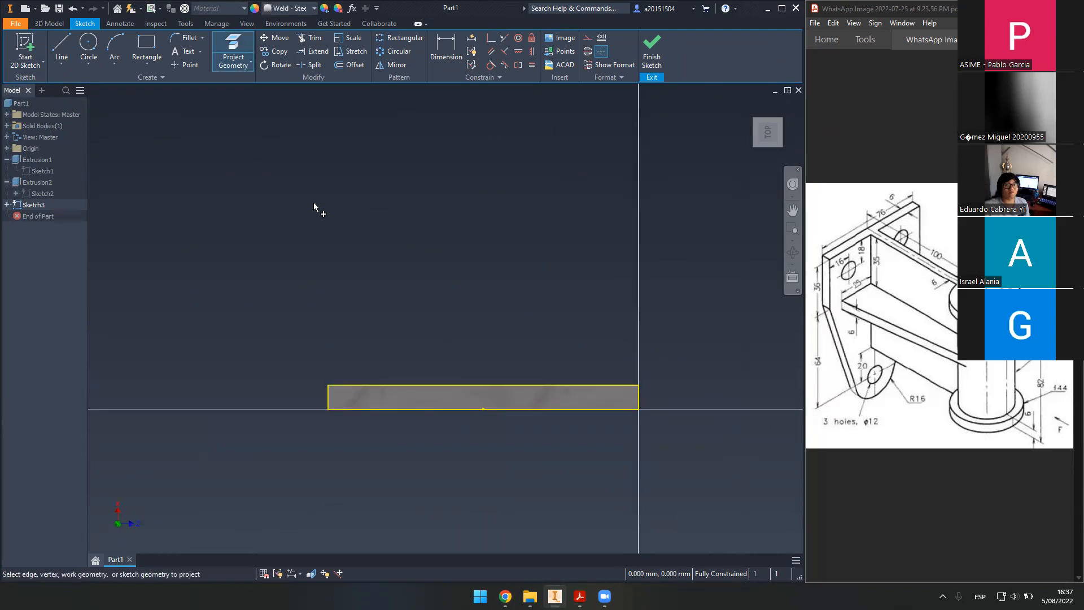
- Draw a 100 mm vertical line up from the projected edge's midpoint
click(72, 47)
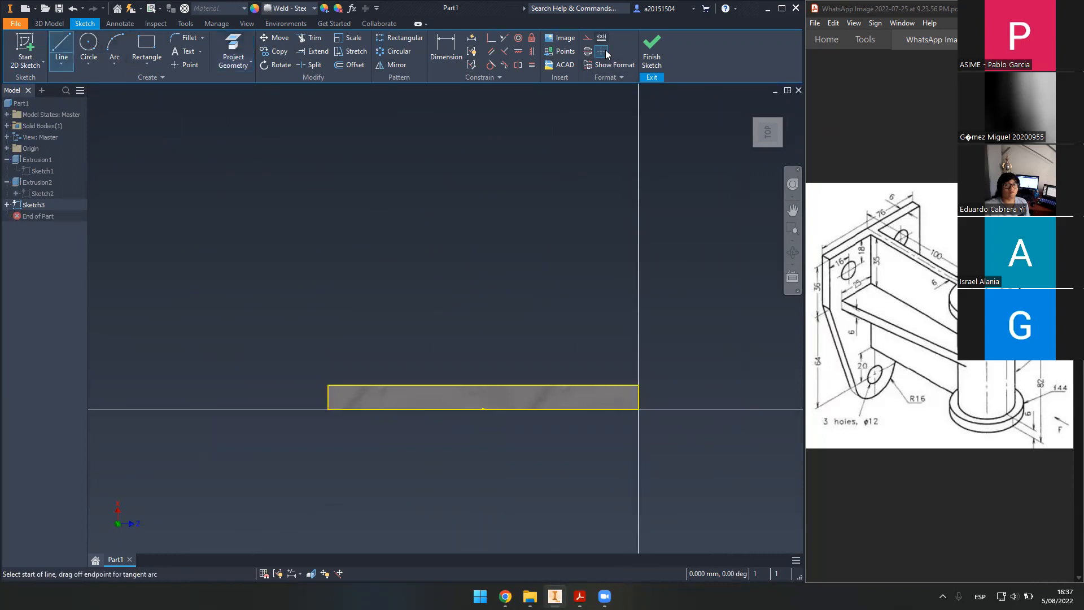
middle_drag(480, 204, 463, 282)
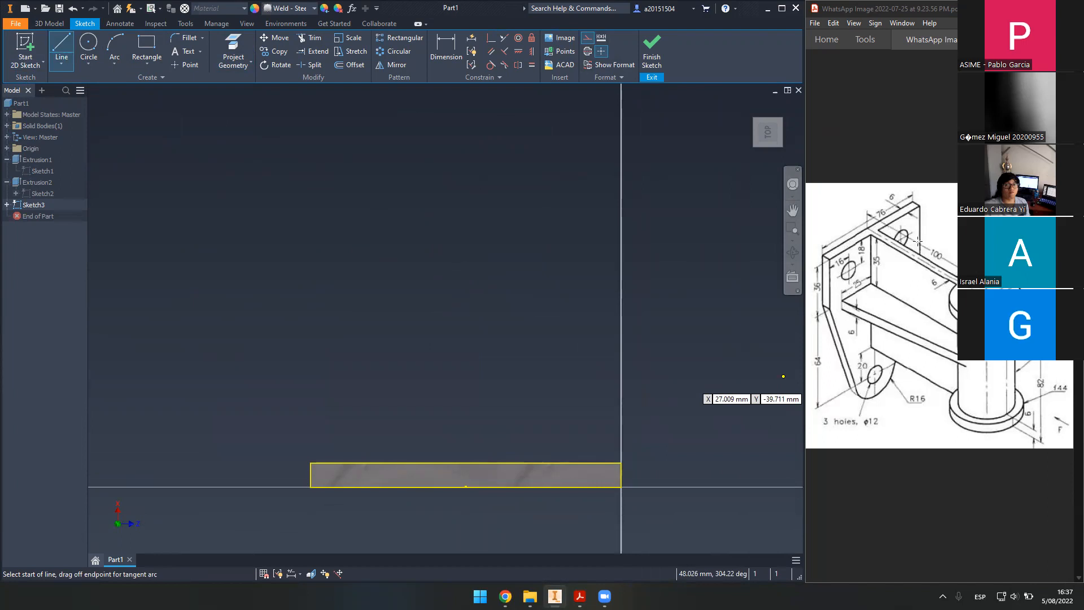
click(822, 320)
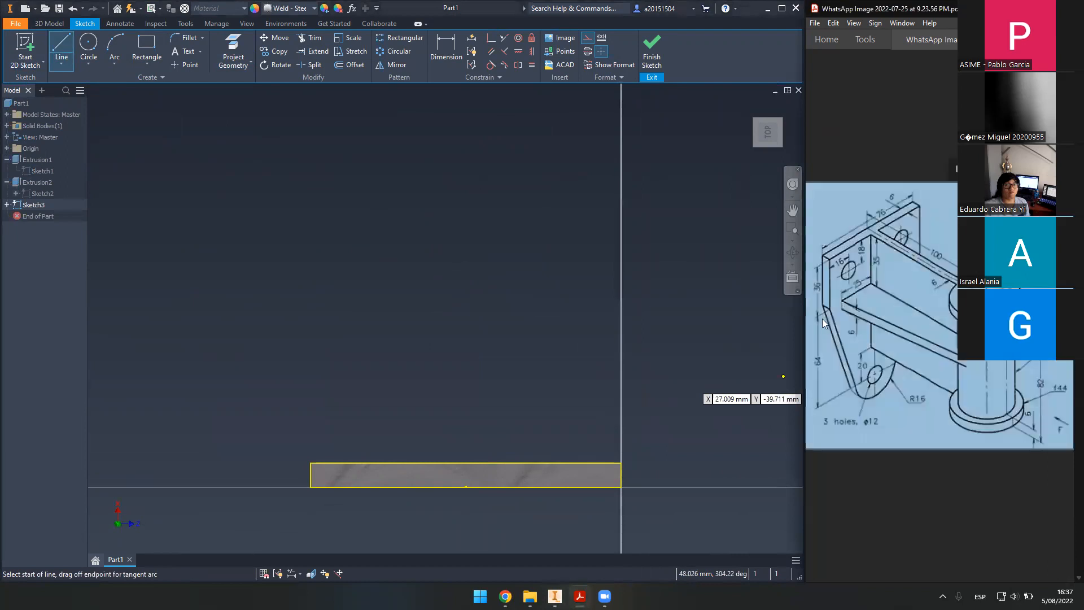
click(465, 486)
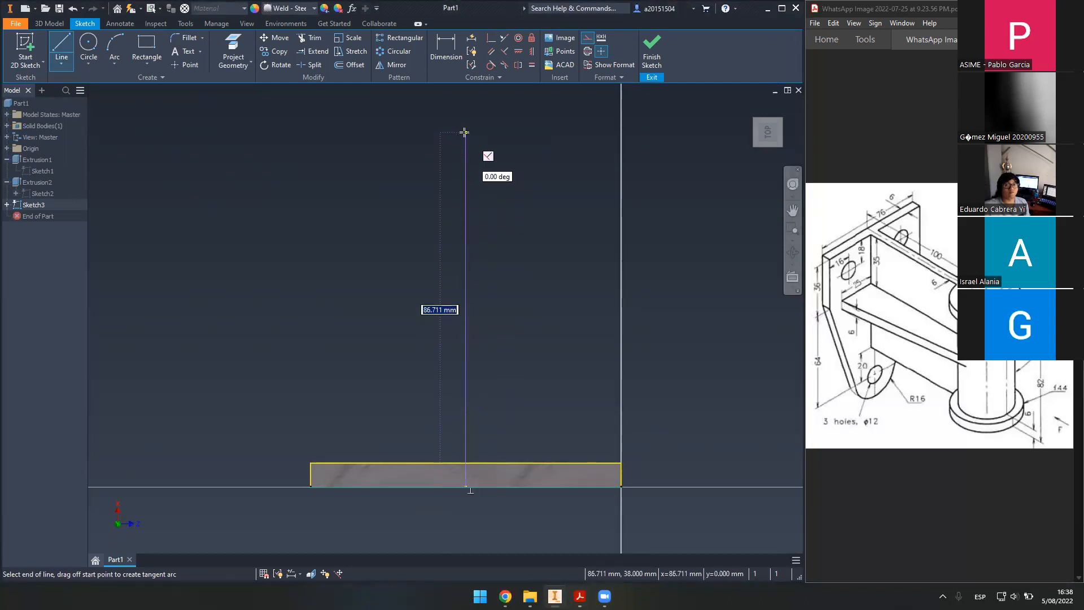
text(100)
key(Return)
key(Escape)
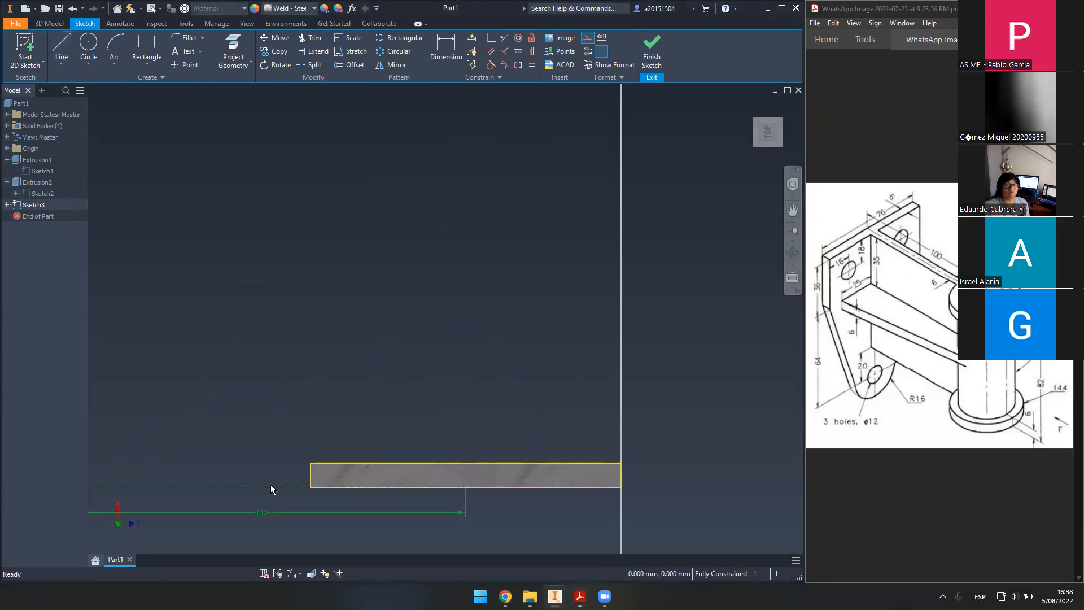
- Redraw the 100 mm line from the midpoint and move its dimension left
click(62, 47)
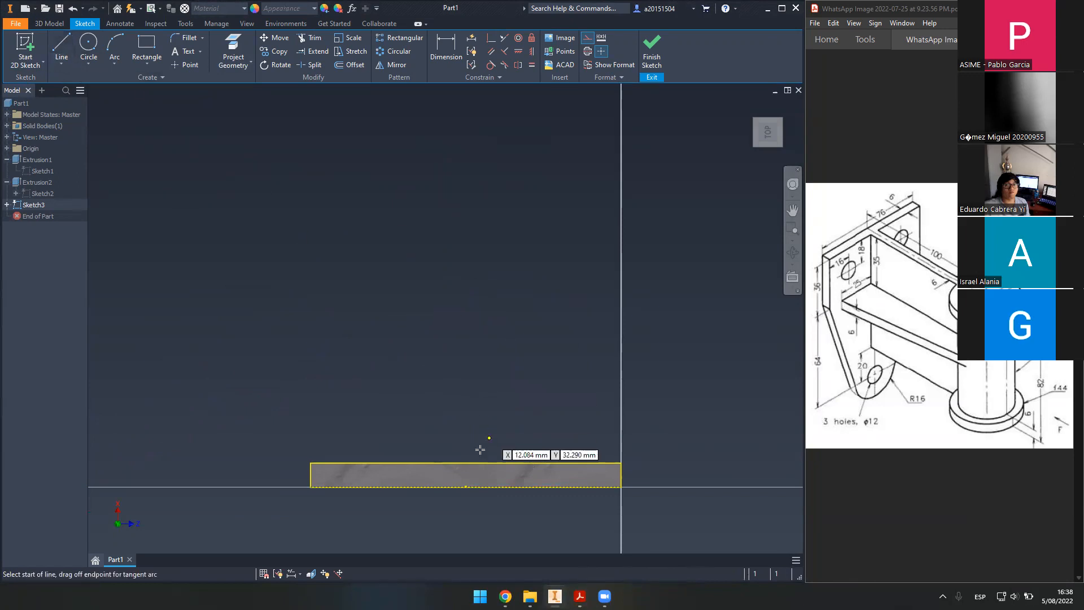
click(465, 486)
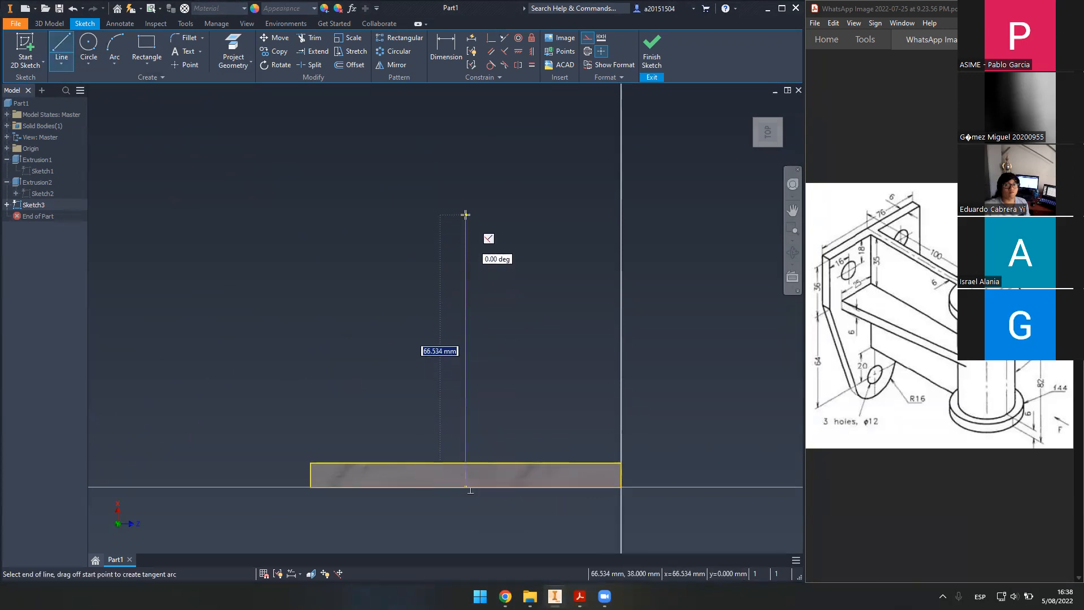
text(100)
key(Return)
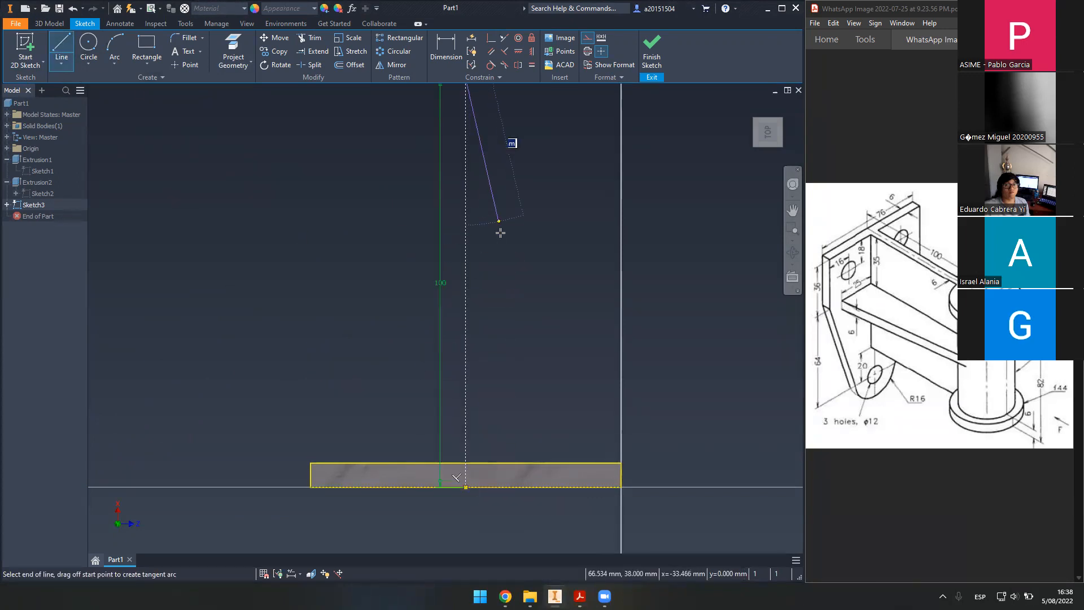
key(Escape)
middle_drag(518, 287, 506, 356)
scroll(506, 356, down, 3)
drag(460, 371, 332, 380)
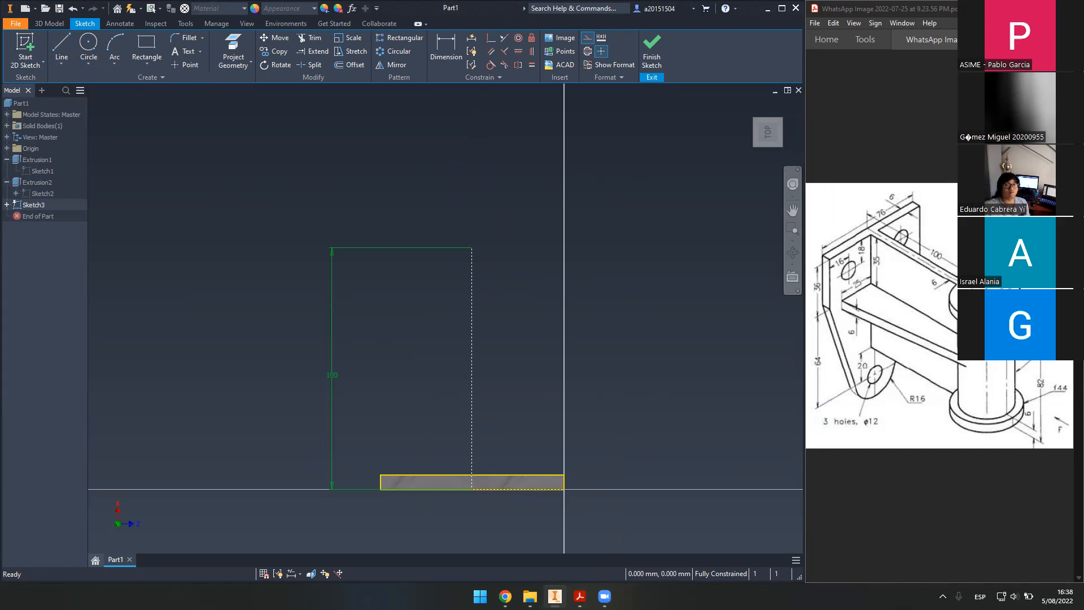
- Add a 34 mm circle at the centre line's top end as normal geometry
click(892, 322)
click(892, 322)
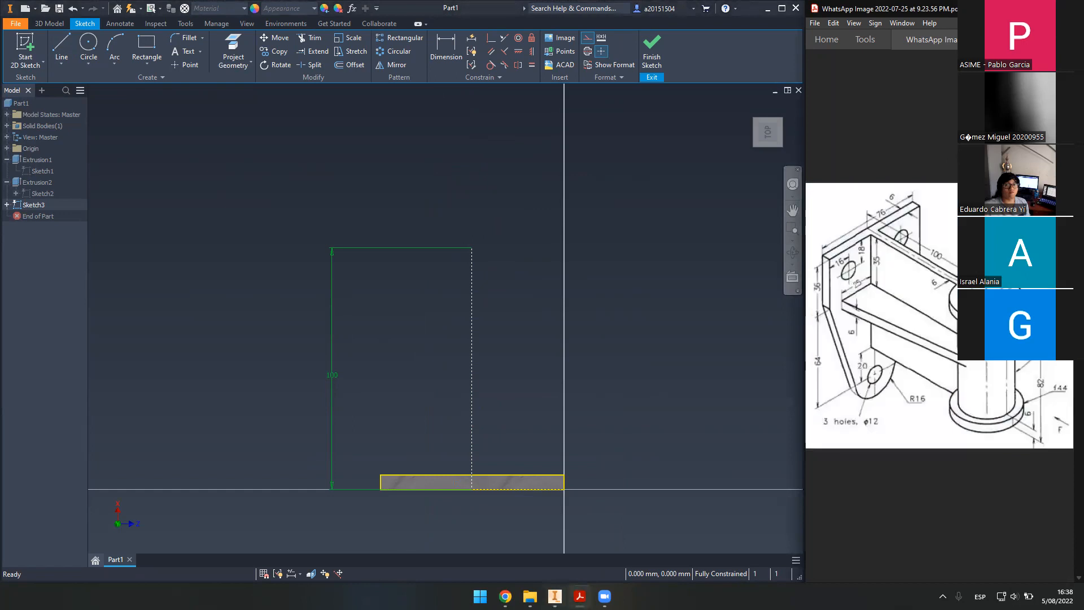
click(952, 320)
click(954, 320)
key(c)
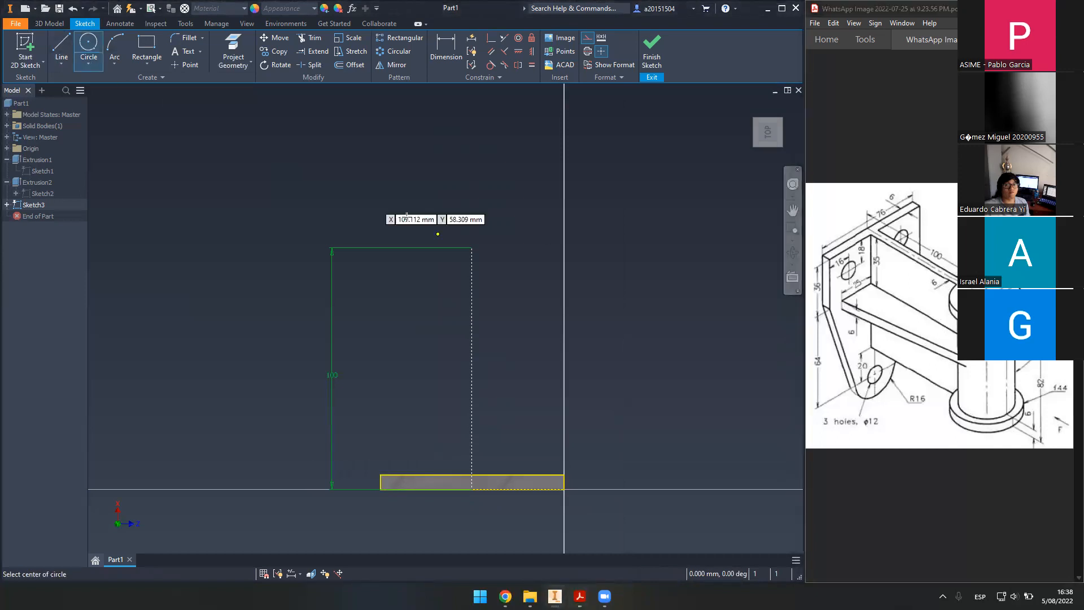
click(471, 249)
text(34)
key(Return)
key(Escape)
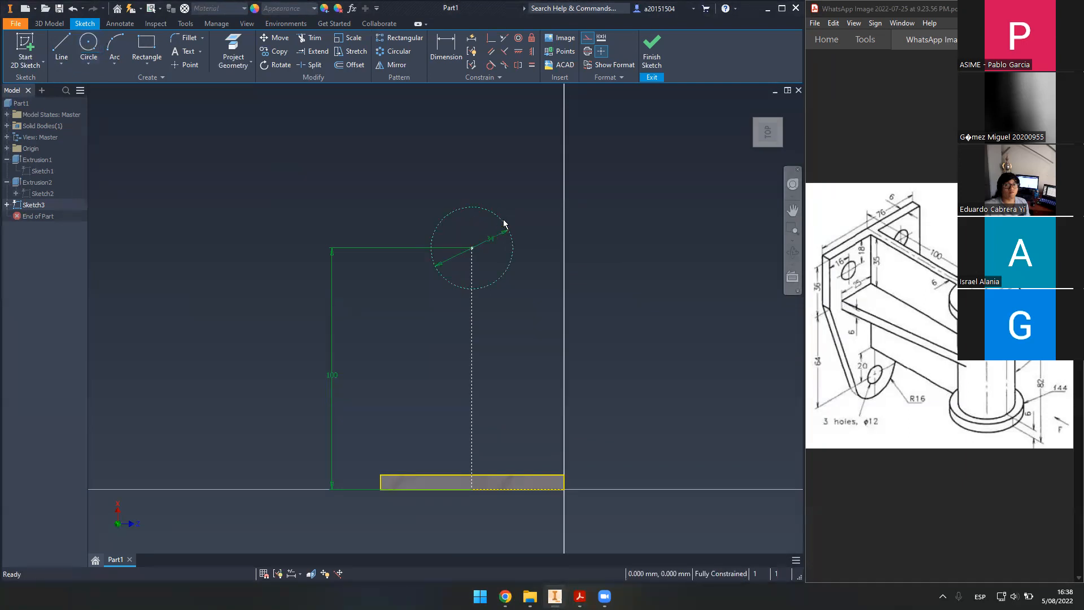
drag(493, 237, 388, 188)
click(587, 55)
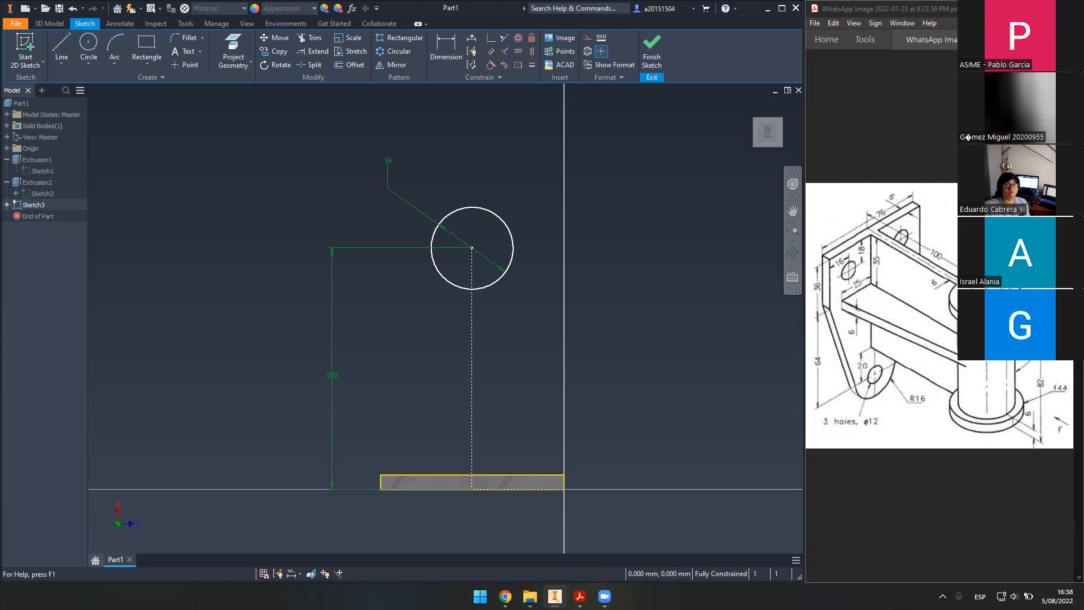
- Draw a vertical line from the circle's lower-left edge down to the plate's top edge
click(70, 45)
click(472, 289)
key(Escape)
click(449, 282)
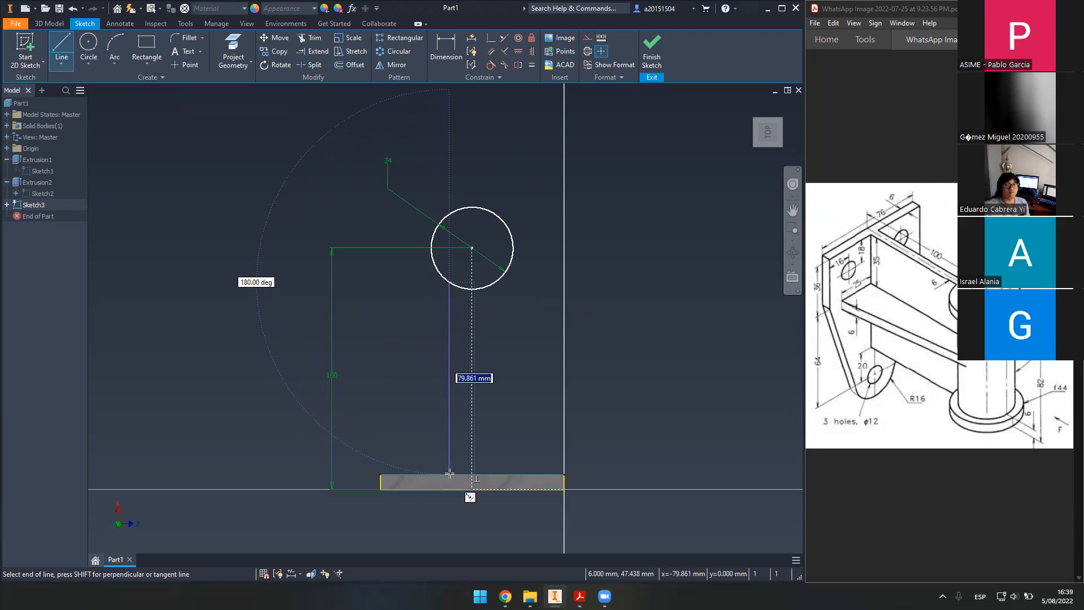
click(450, 473)
key(Escape)
drag(446, 385, 450, 383)
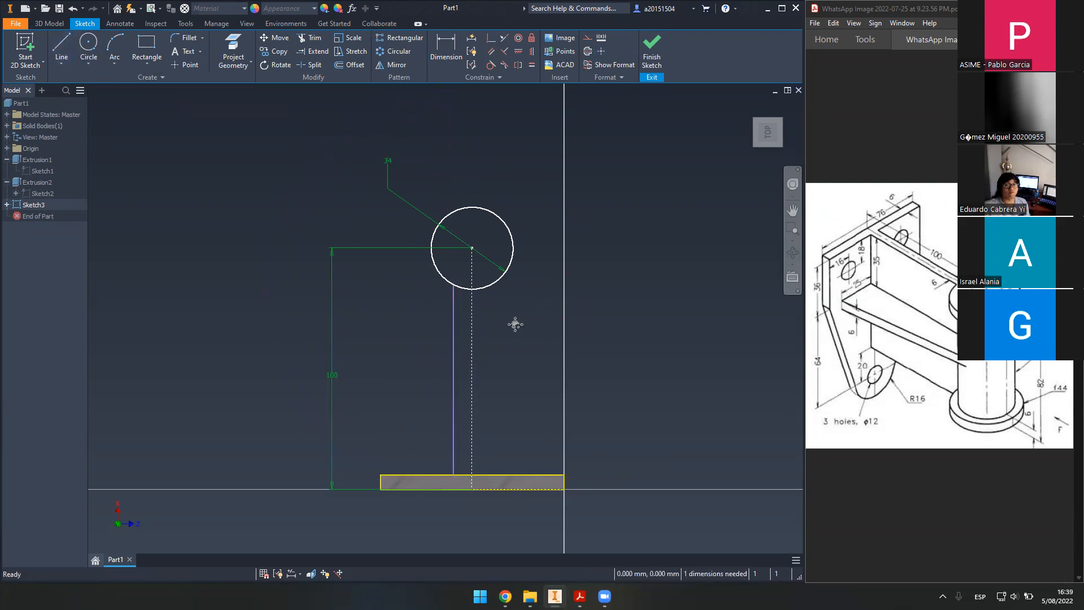
scroll(515, 323, up, 2)
- Mirror the vertical web line across the dashed centre line
click(395, 64)
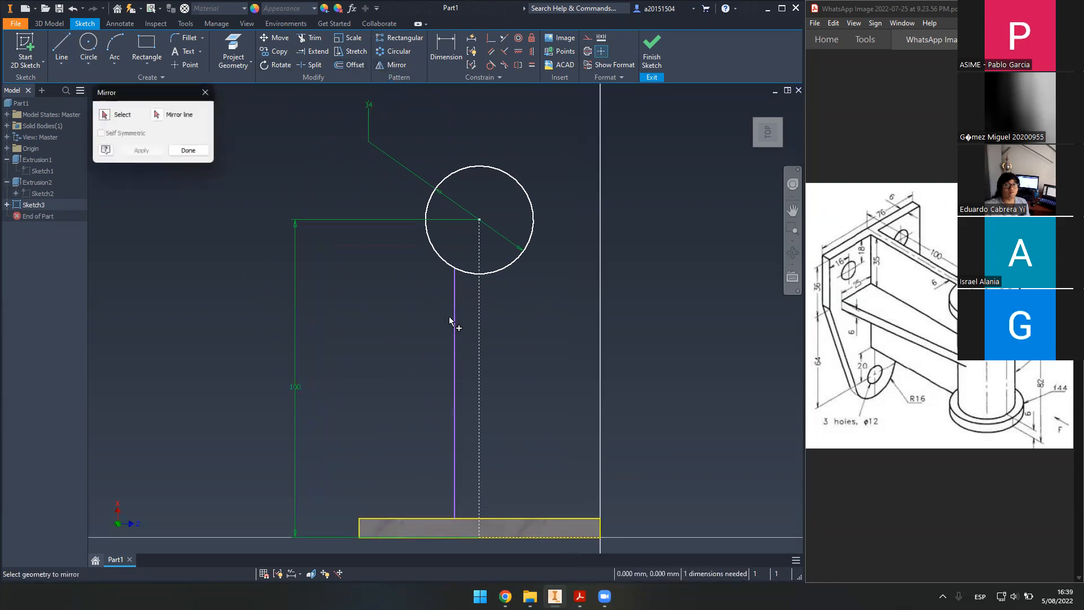
click(455, 337)
click(480, 334)
click(142, 151)
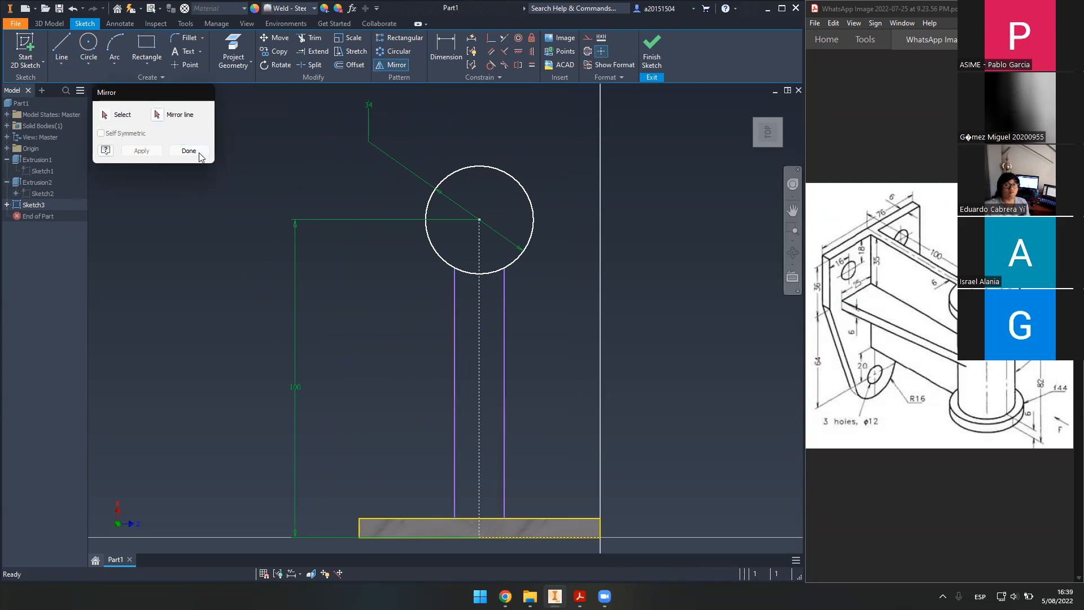
click(189, 150)
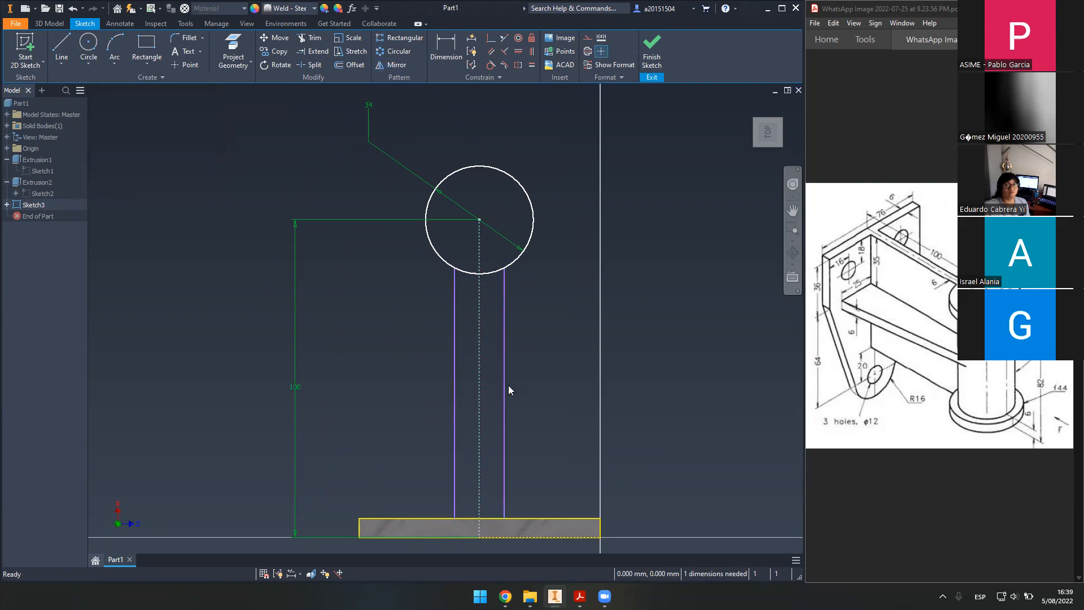
drag(506, 385, 459, 361)
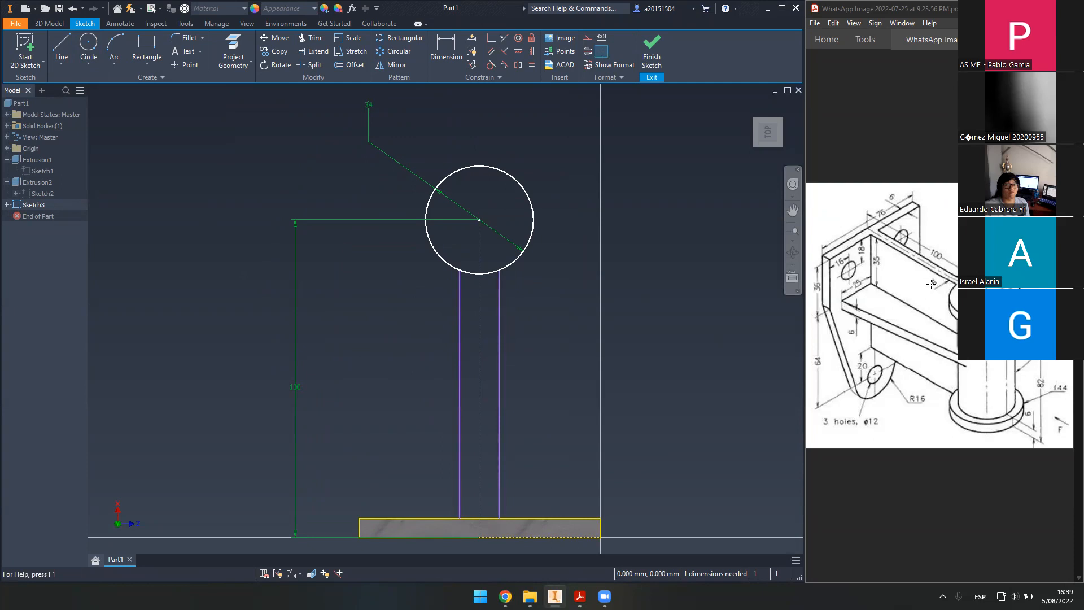
- Dimension the gap between the two web lines to 6 mm
click(446, 51)
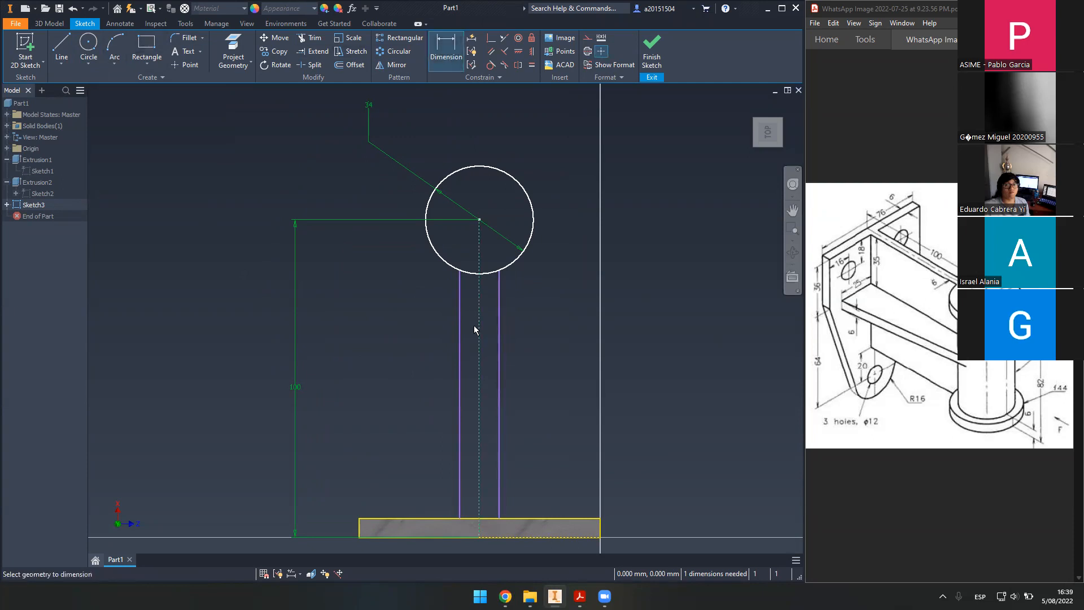
click(462, 337)
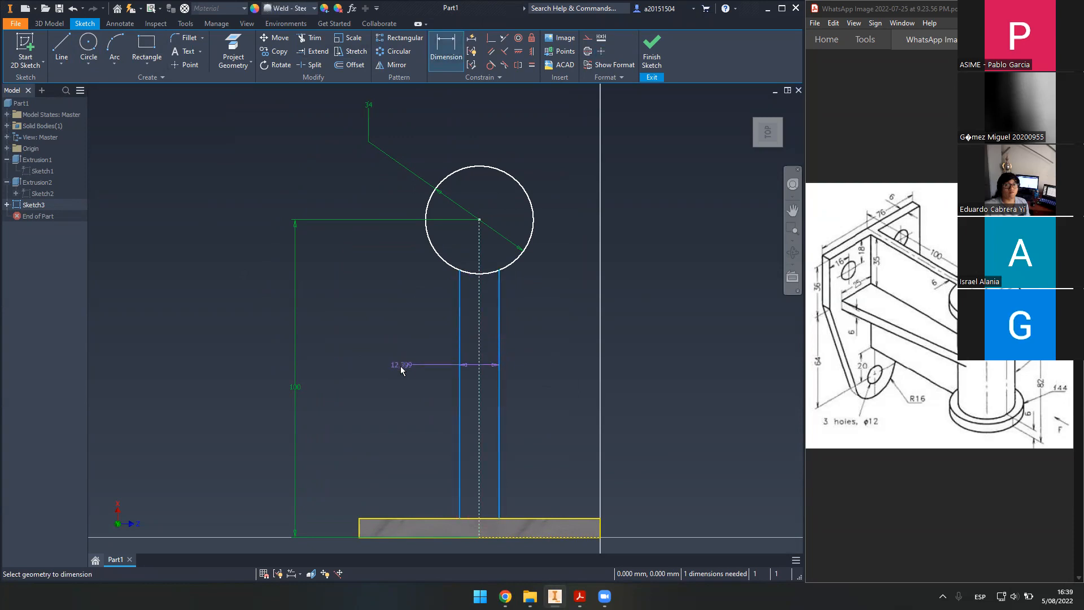
click(400, 372)
text(6)
key(Return)
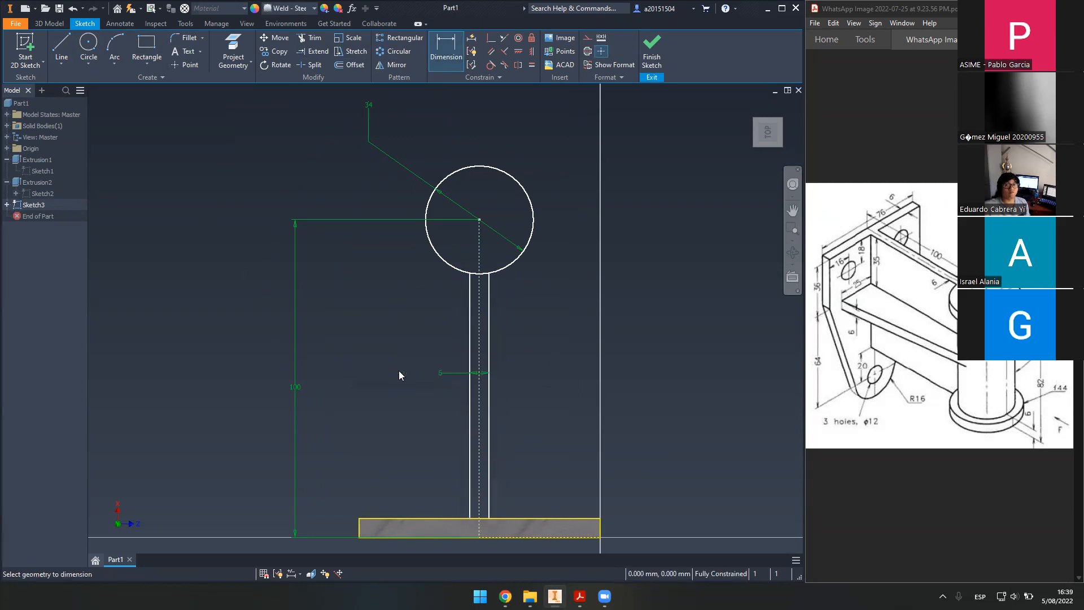
scroll(485, 287, down, 2)
scroll(474, 271, up, 6)
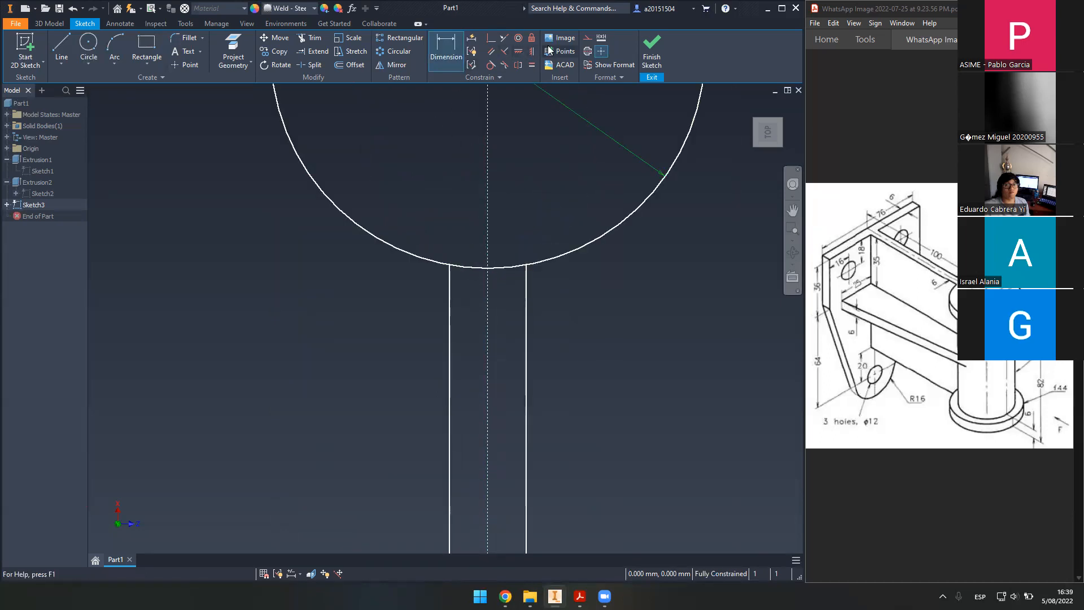
scroll(468, 213, down, 2)
scroll(466, 211, up, 3)
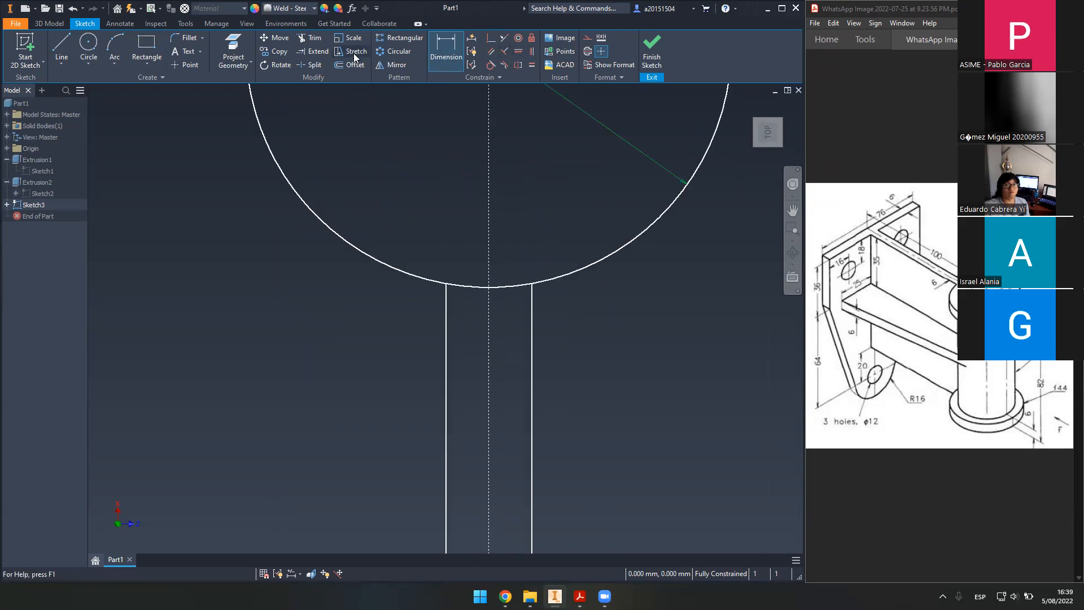
scroll(465, 197, down, 4)
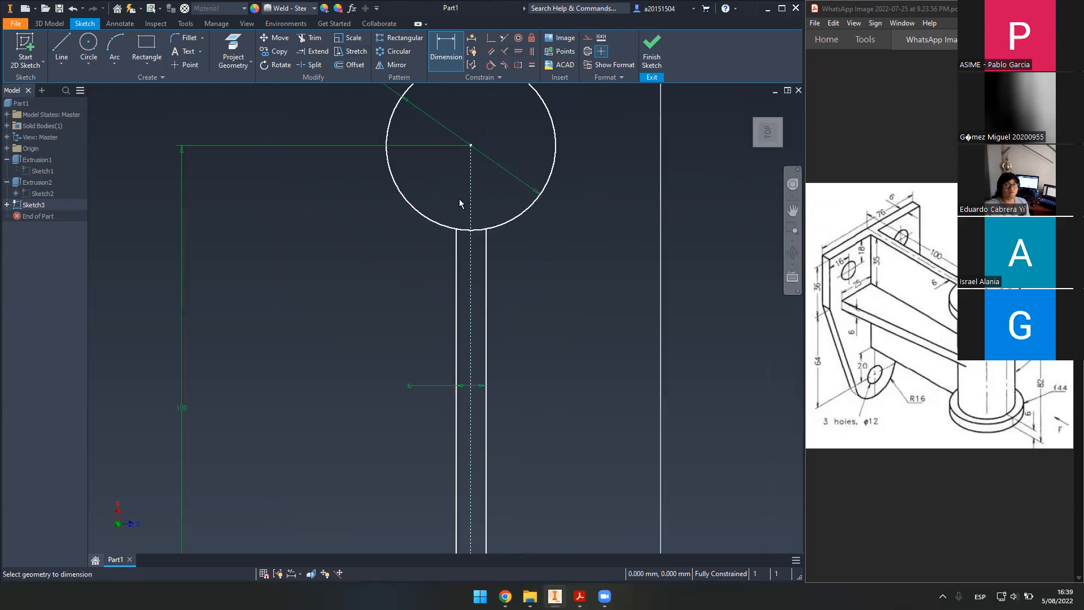
scroll(486, 218, up, 3)
- Trim the circle arc between the web lines and finish the sketch
click(311, 38)
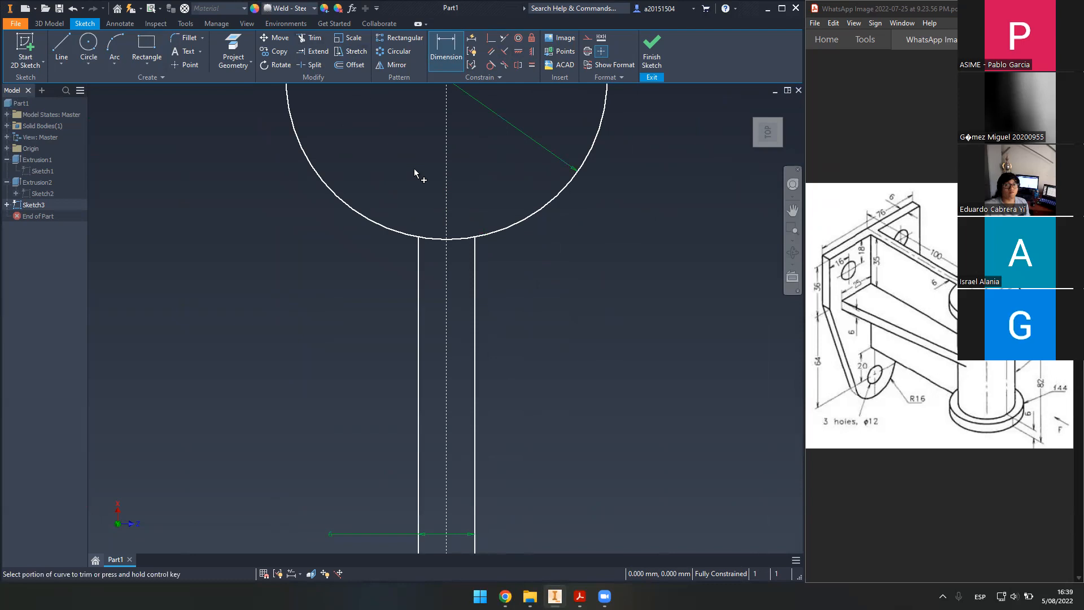
click(466, 241)
scroll(510, 197, down, 5)
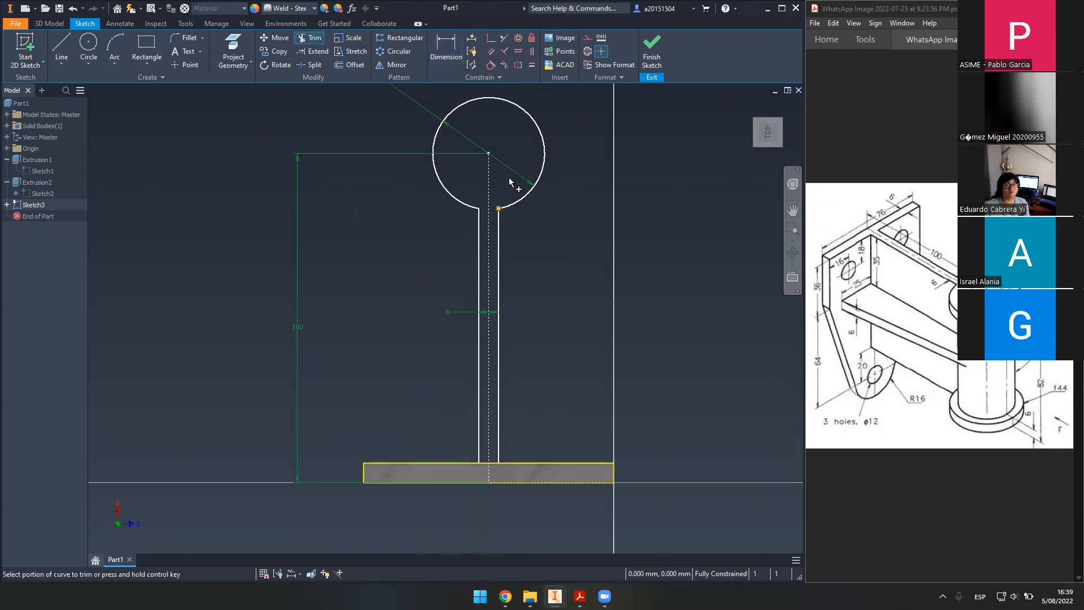
click(638, 52)
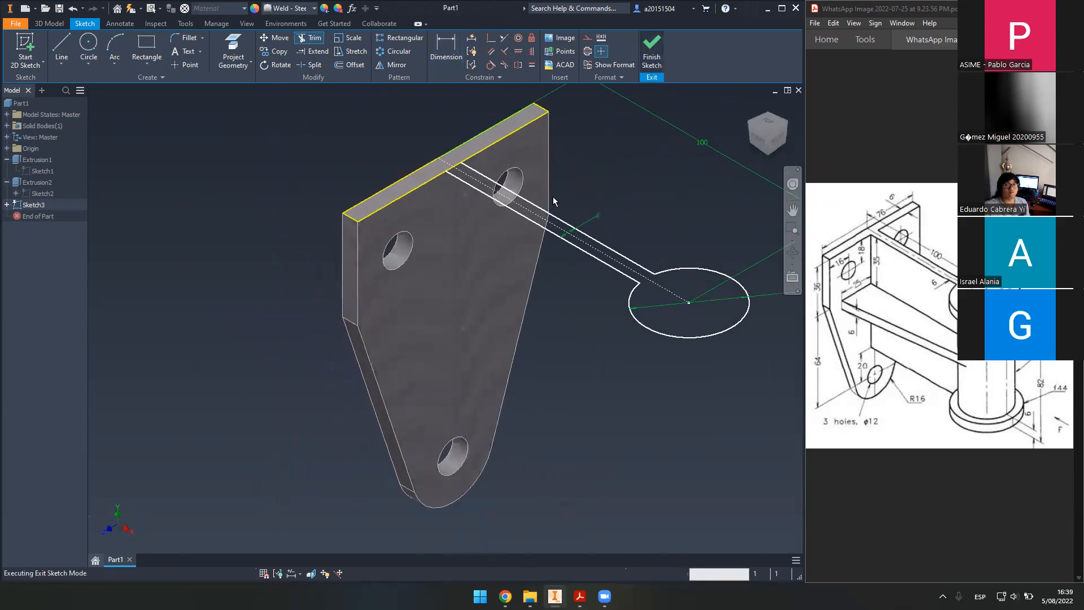
- Extrude the circle-and-web profile 82 mm downward
drag(421, 179, 382, 170)
click(61, 50)
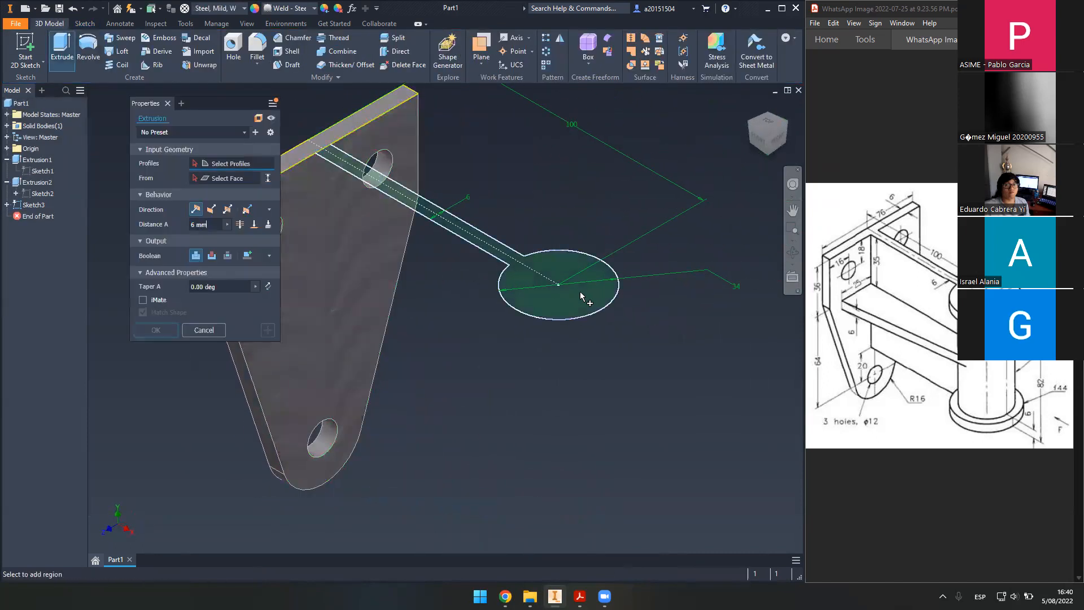
click(565, 308)
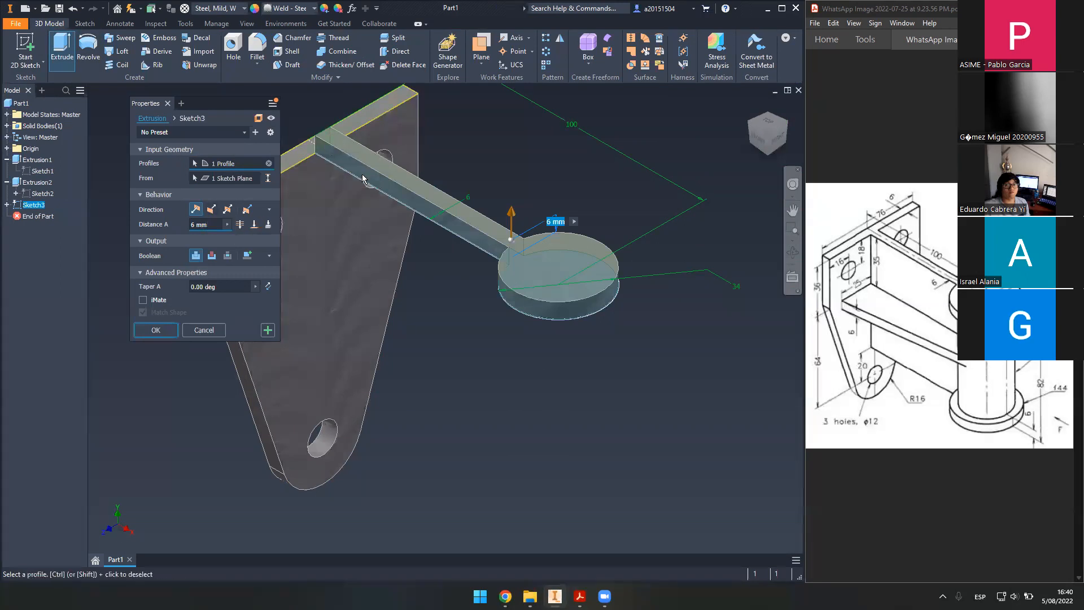
click(211, 209)
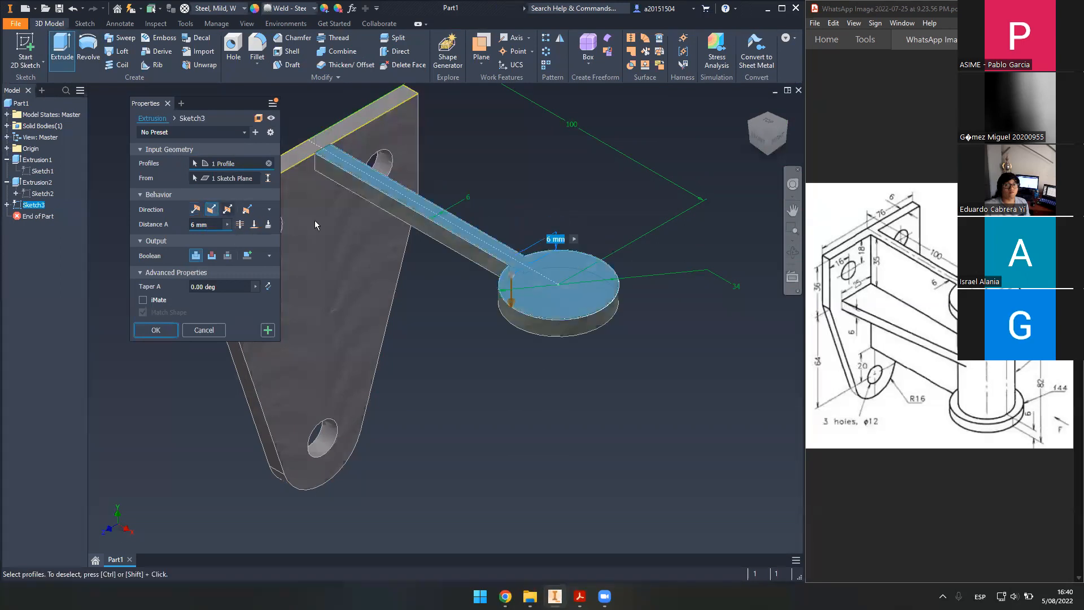
click(1032, 369)
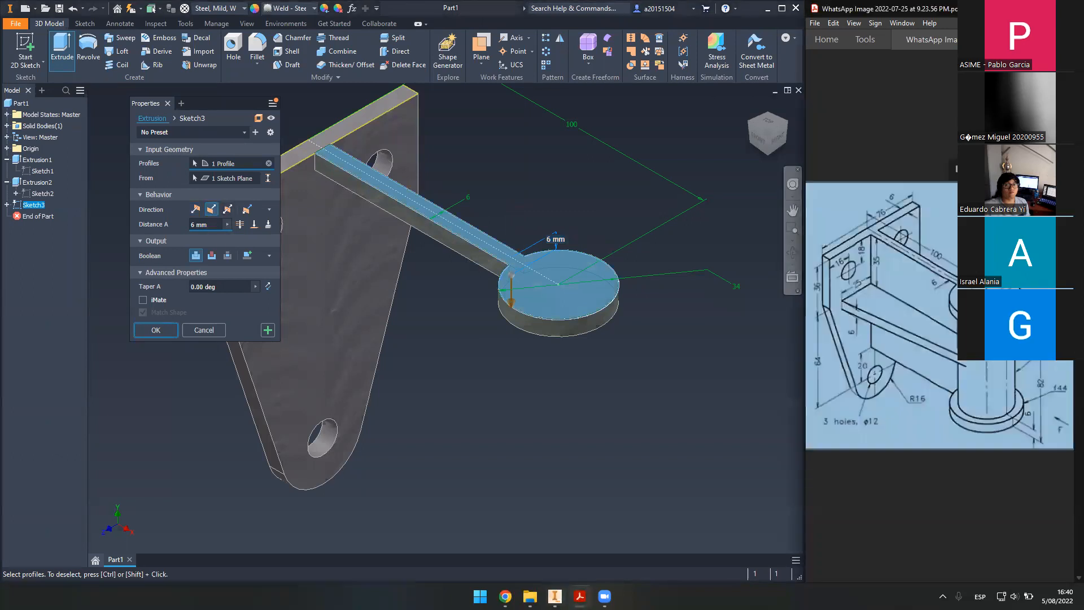
click(220, 227)
text(82)
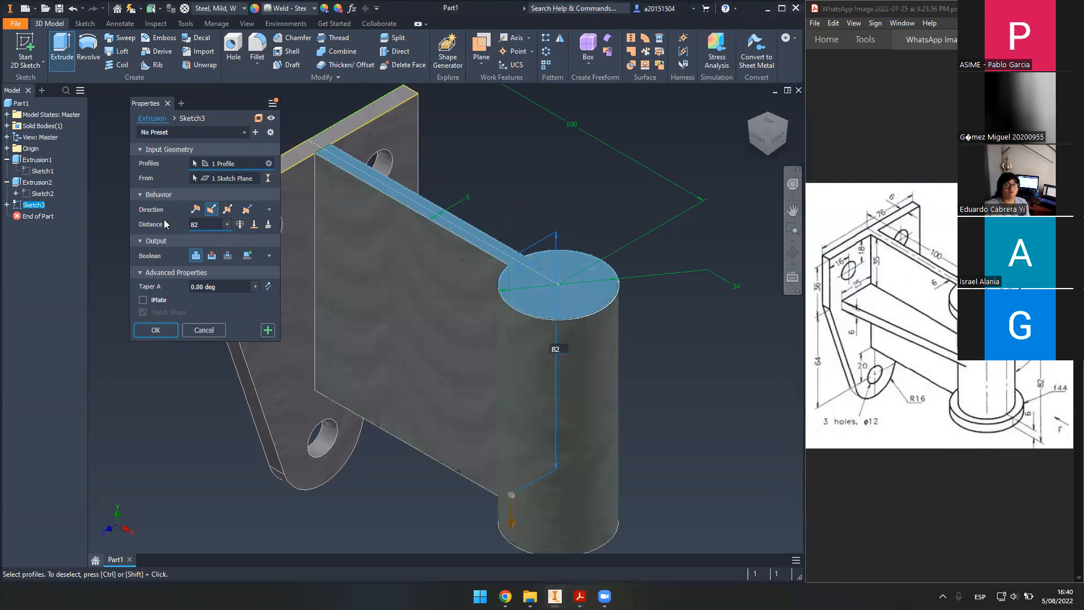
key(Return)
- Inspect the extruded boss, review the reference drawing and begin a new sketch
middle_drag(513, 288, 495, 208)
middle_drag(586, 354, 484, 360)
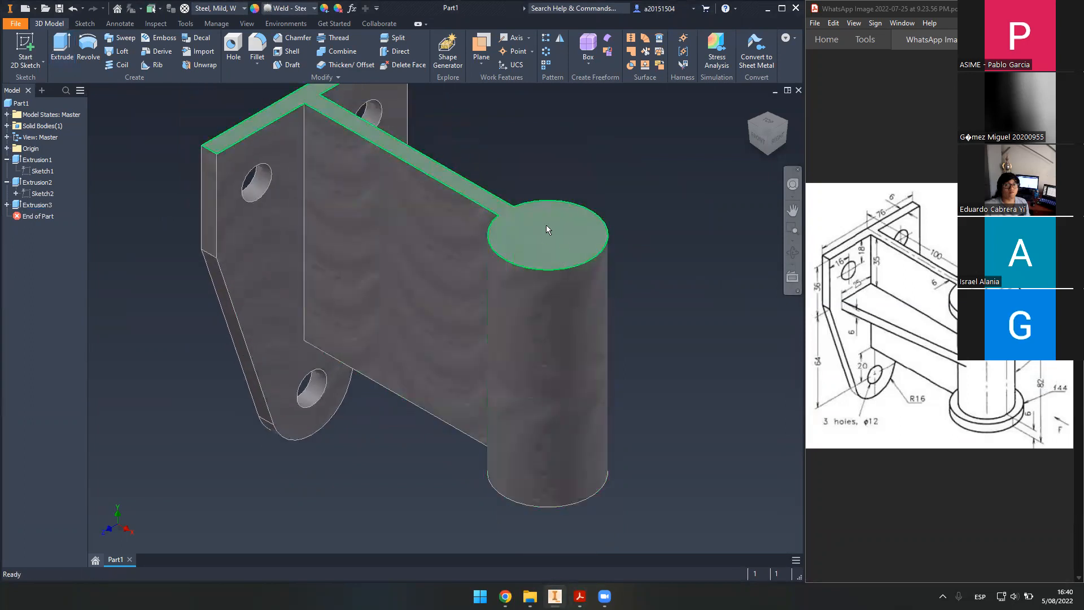
middle_drag(548, 225, 548, 225)
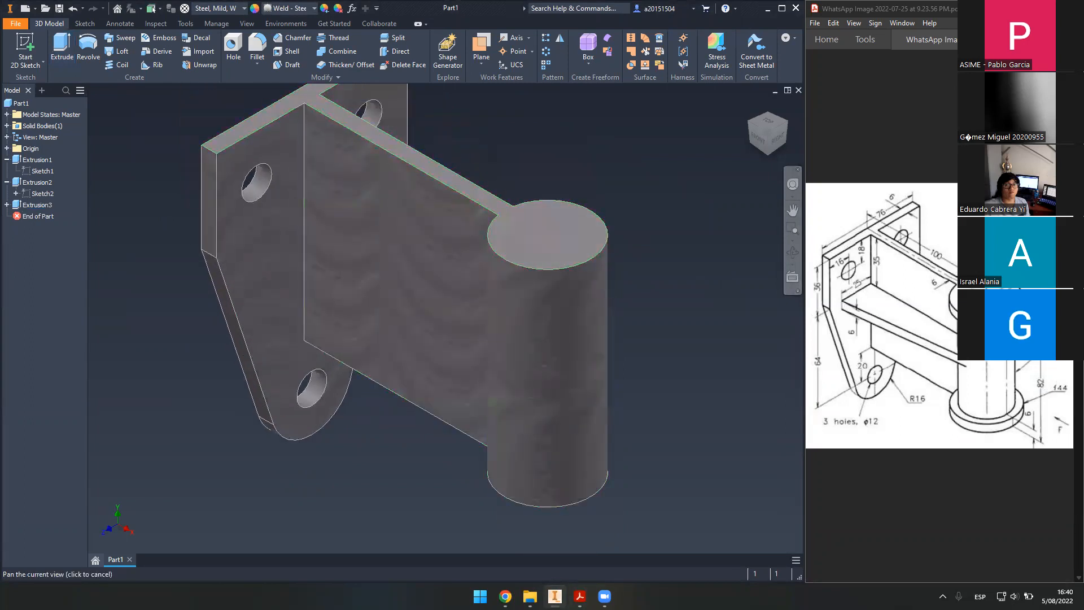
click(983, 412)
click(983, 412)
click(983, 412)
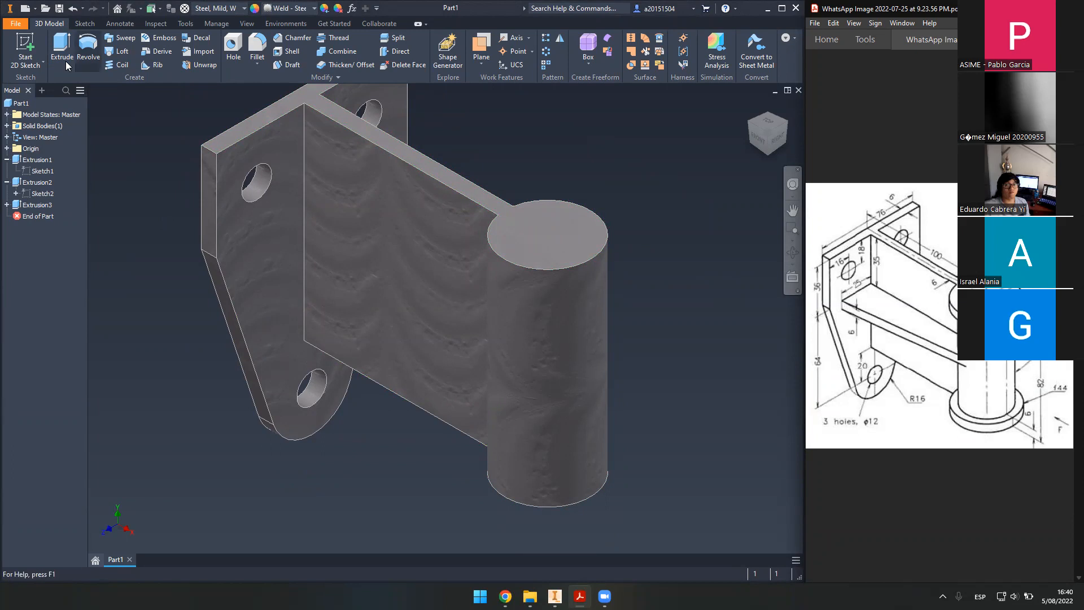
click(25, 48)
- Place Sketch4 on the boss's top face and project its circular edge
click(521, 204)
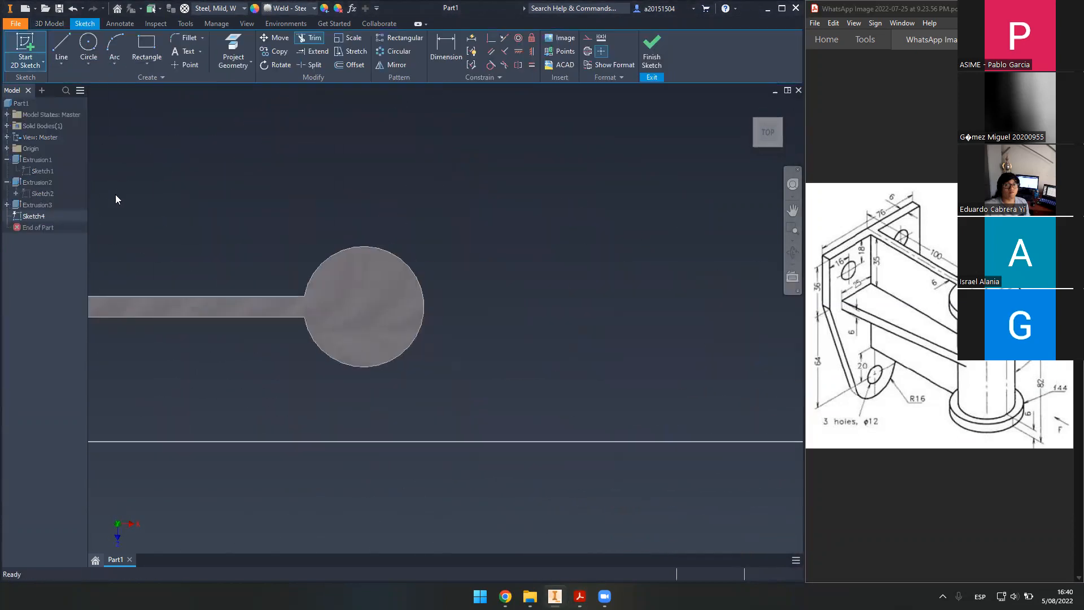
click(233, 52)
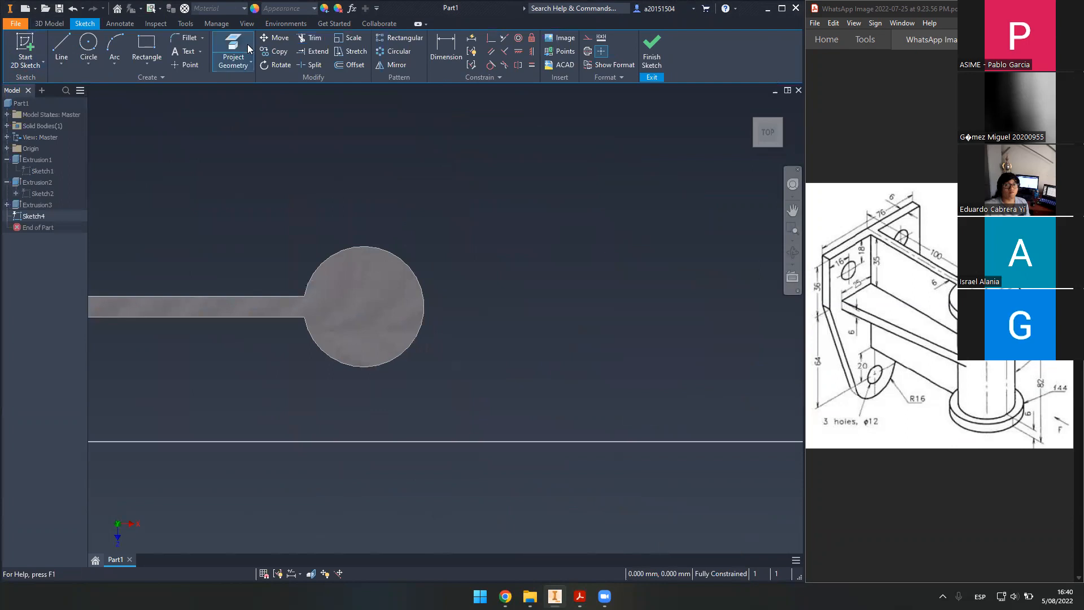
click(394, 252)
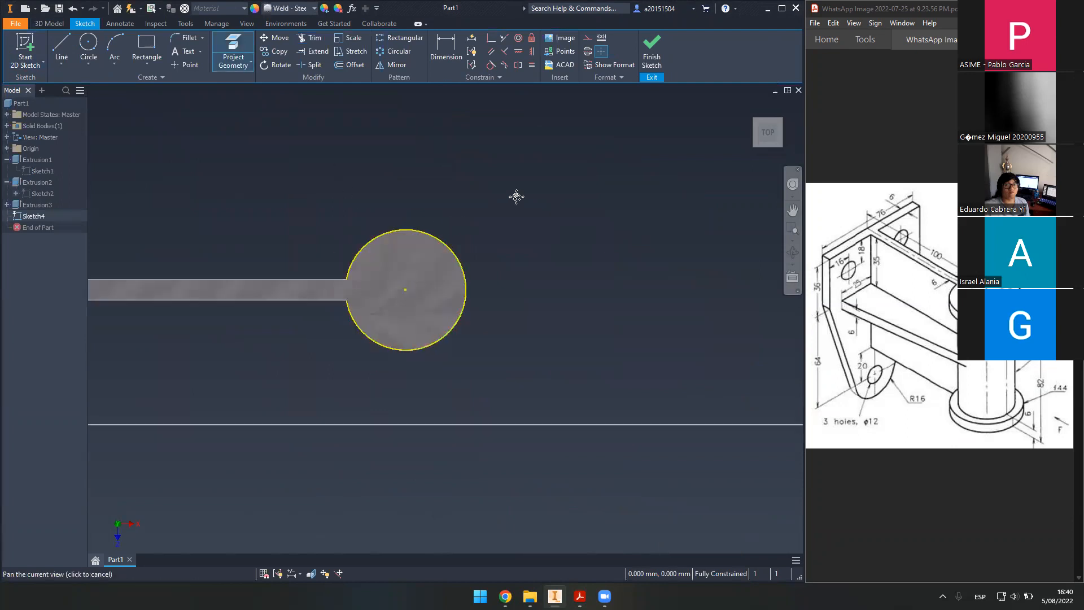
scroll(416, 295, up, 3)
scroll(441, 278, down, 2)
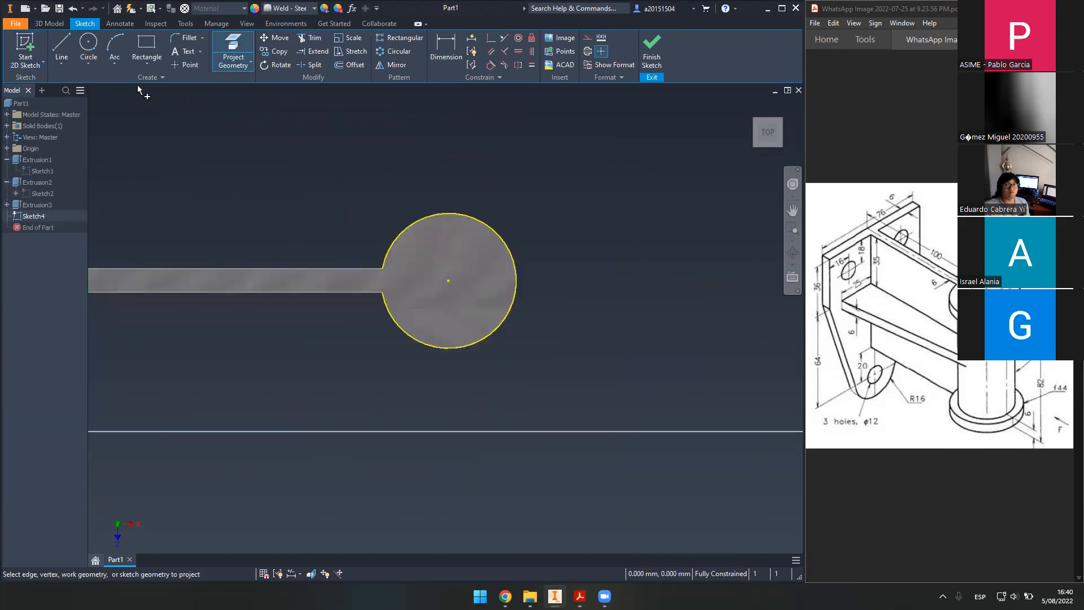
- Draw a concentric circle, dimension it to 44 mm diameter and finish the sketch
click(89, 45)
click(447, 281)
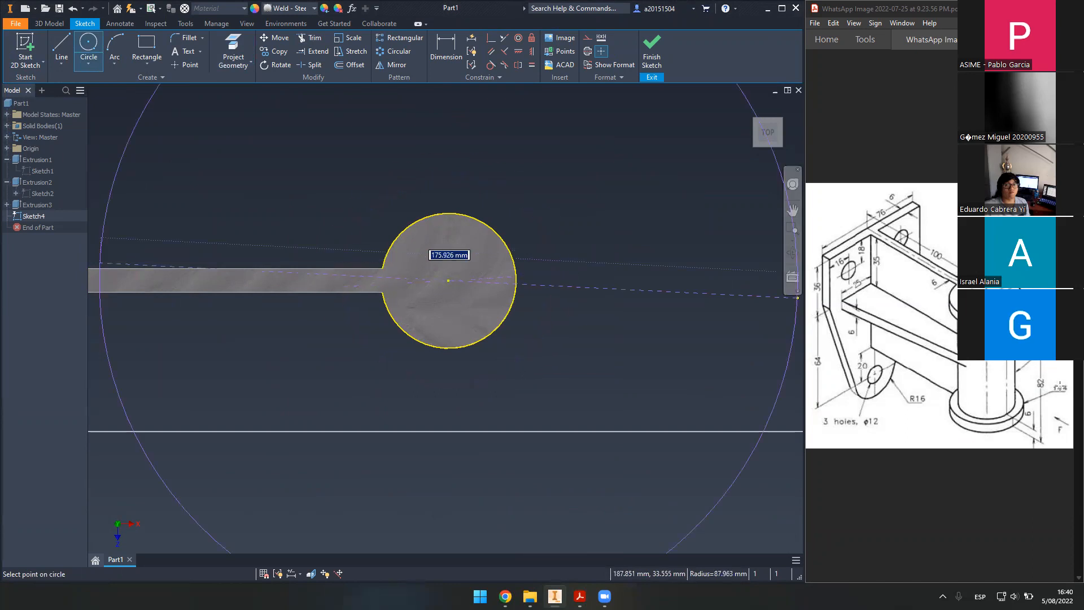
click(559, 232)
click(446, 51)
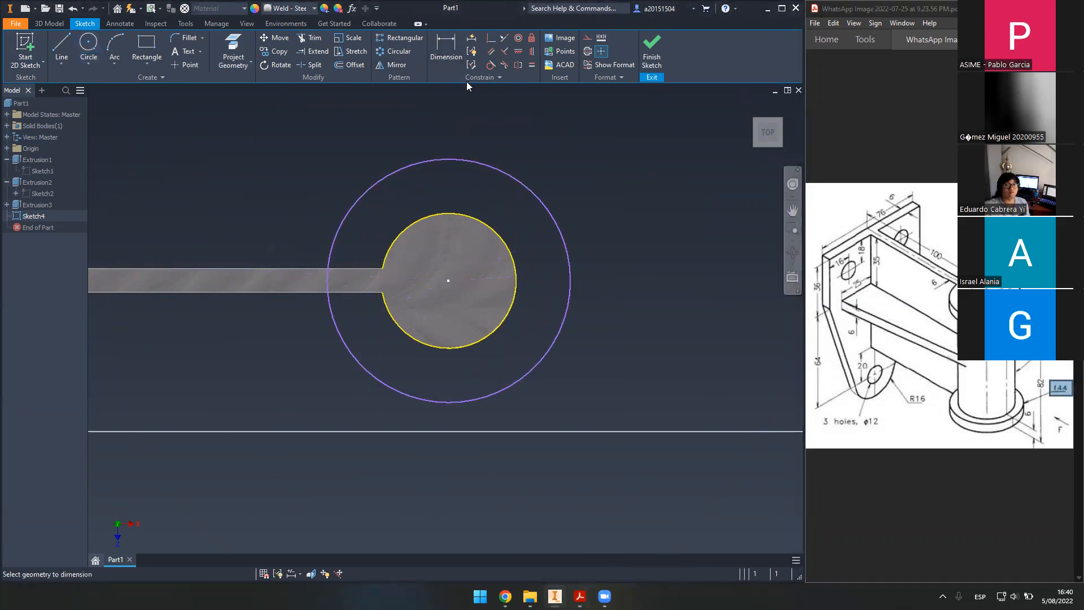
click(541, 203)
click(592, 190)
text(44)
key(Return)
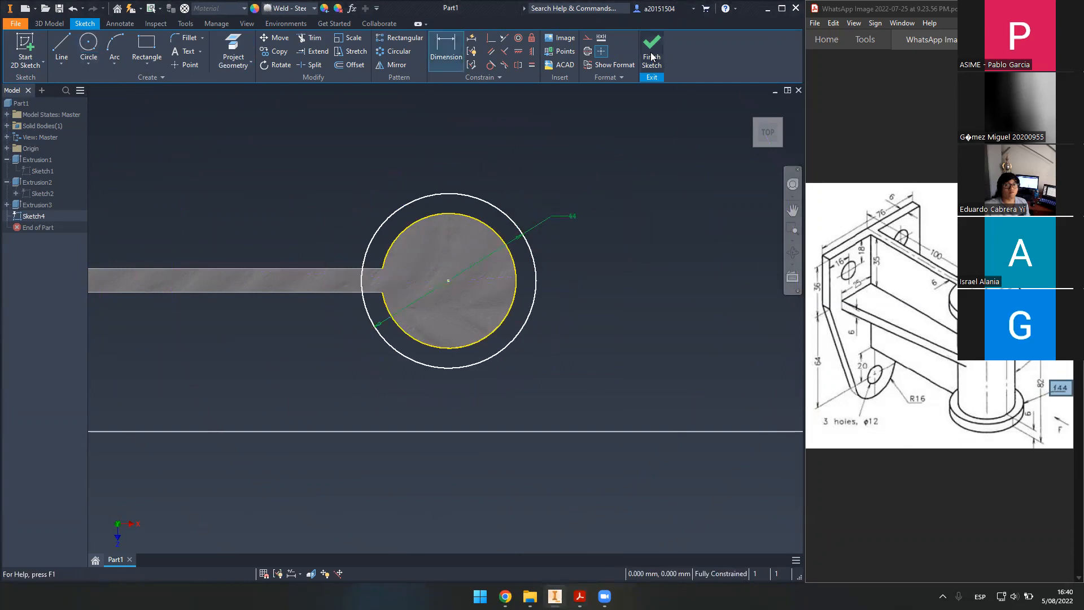
click(651, 52)
click(64, 52)
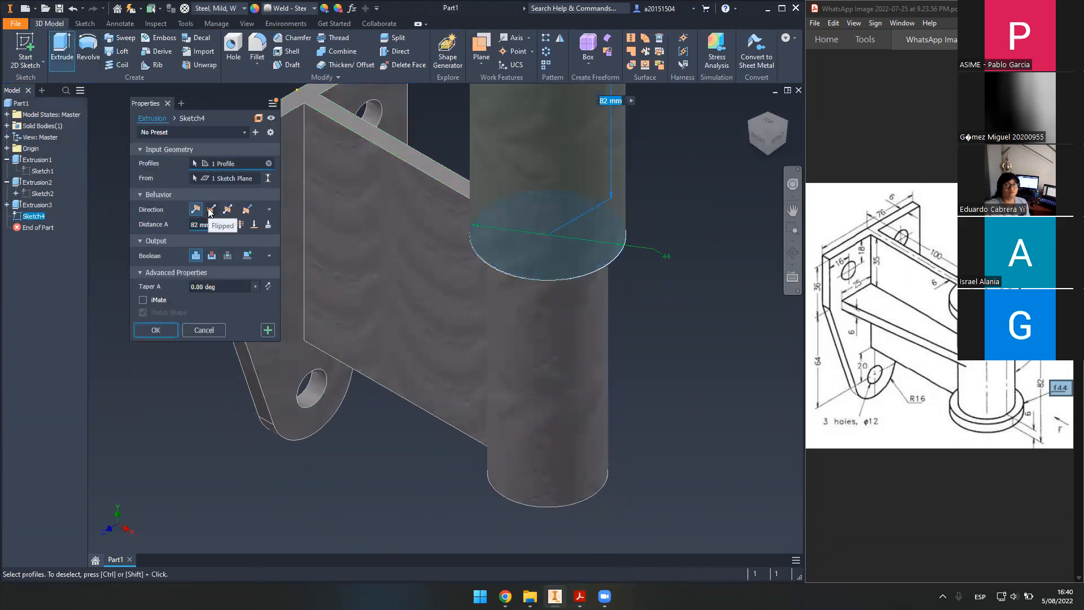
- Extrude the ring 6 mm toward the cylinder as a Join, forming the 44 mm collar
click(212, 210)
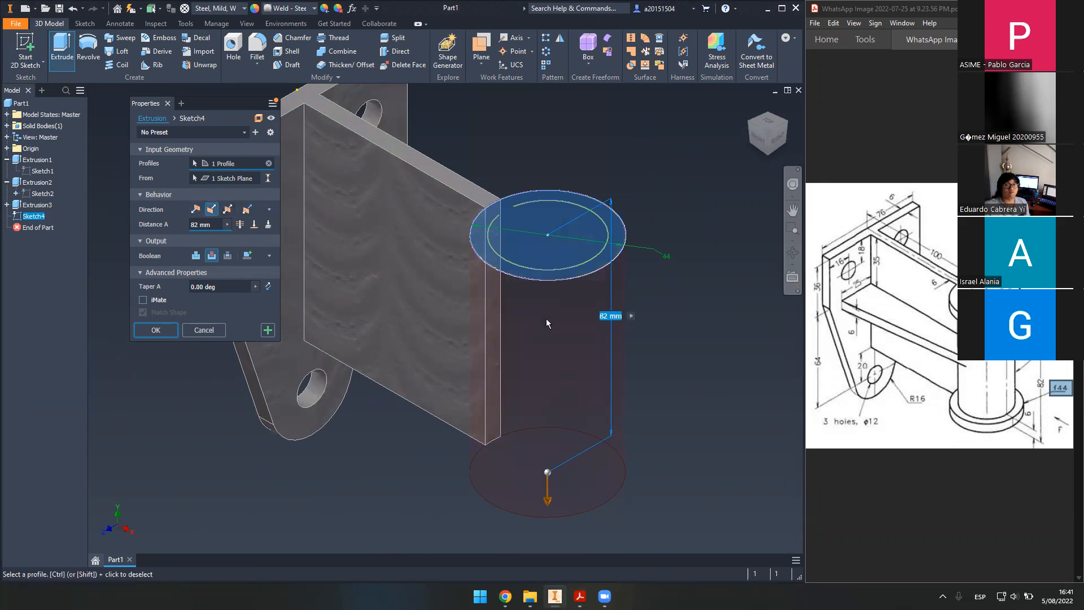
click(194, 257)
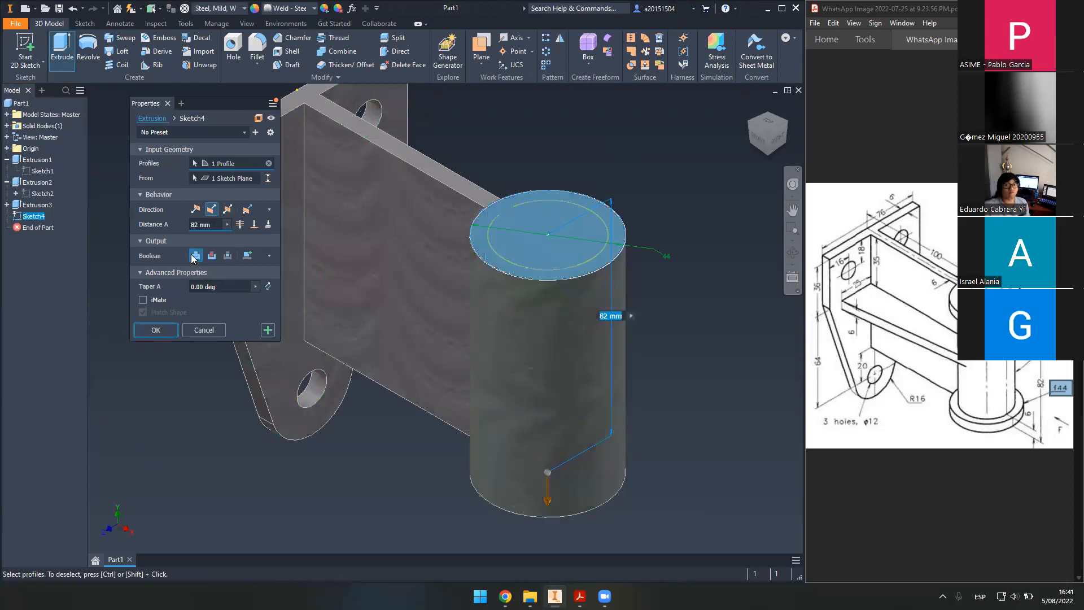
drag(213, 225, 158, 224)
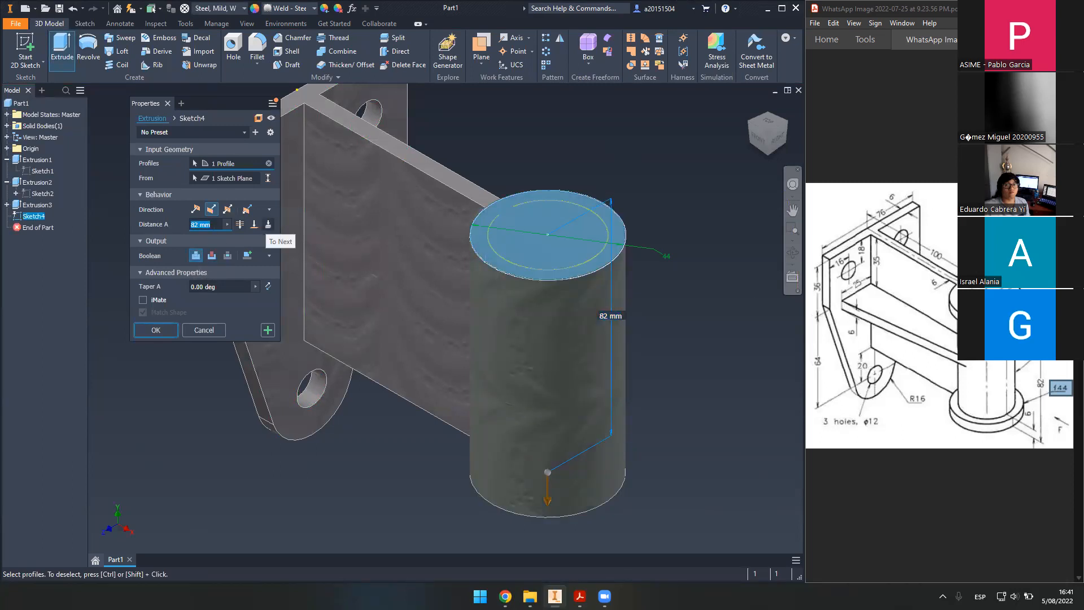
text(6)
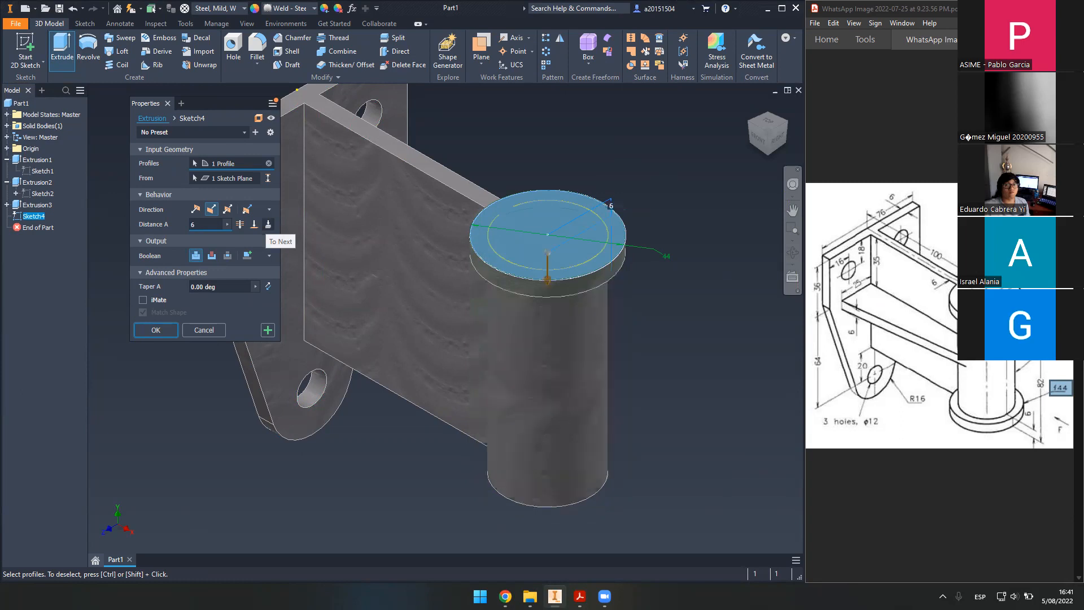
click(156, 330)
shift+middle_drag(384, 314, 535, 457)
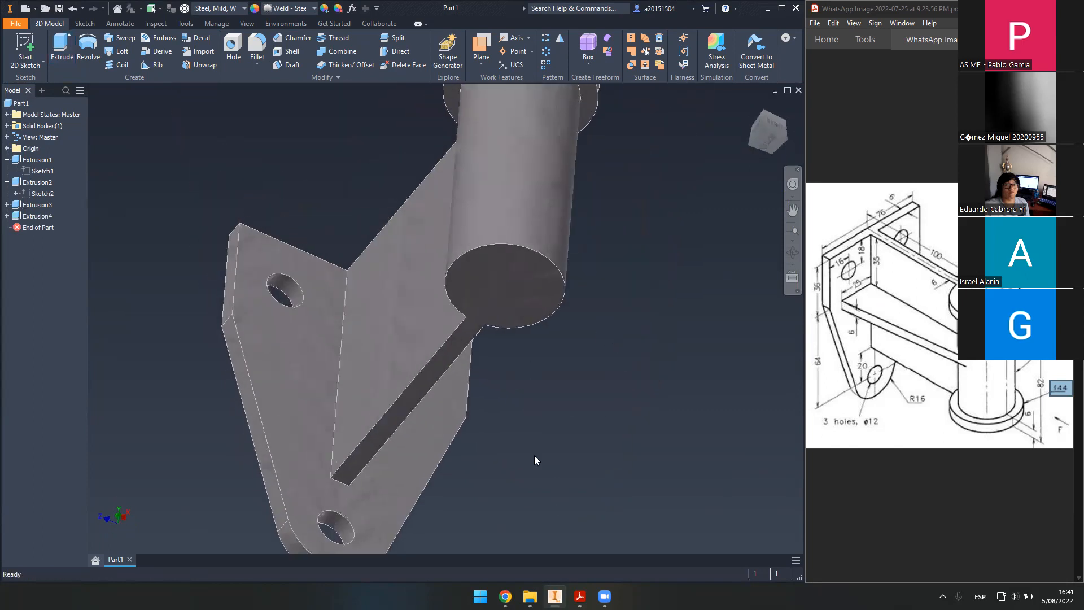
- Start Sketch5 on the boss's bottom end face and project its circle edges
scroll(476, 256, up, 5)
scroll(516, 326, down, 5)
shift+middle_drag(455, 220, 511, 285)
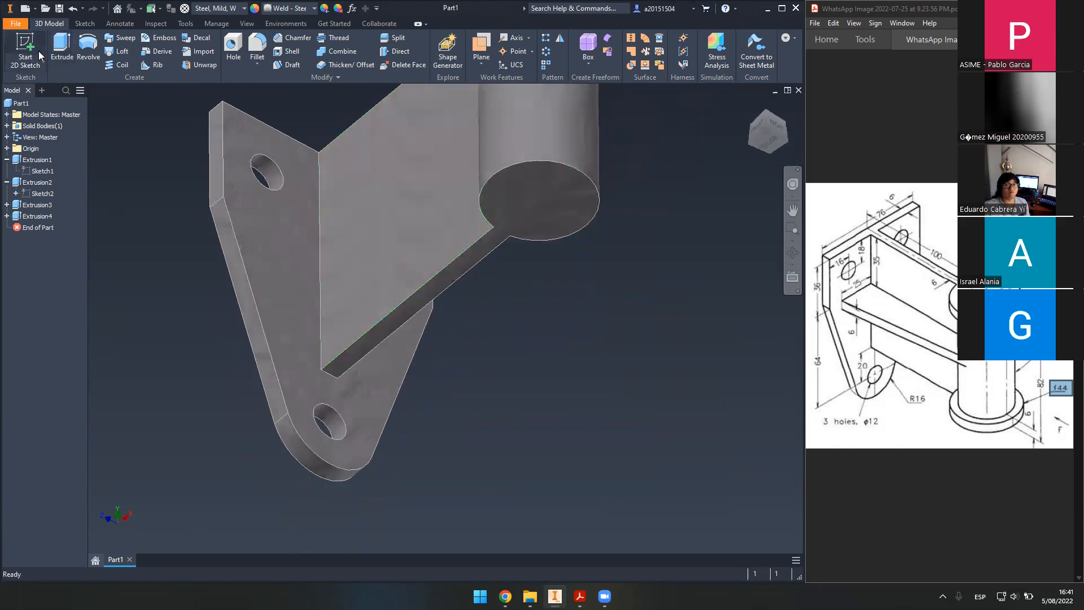
click(25, 48)
shift+middle_drag(507, 194, 506, 175)
click(506, 180)
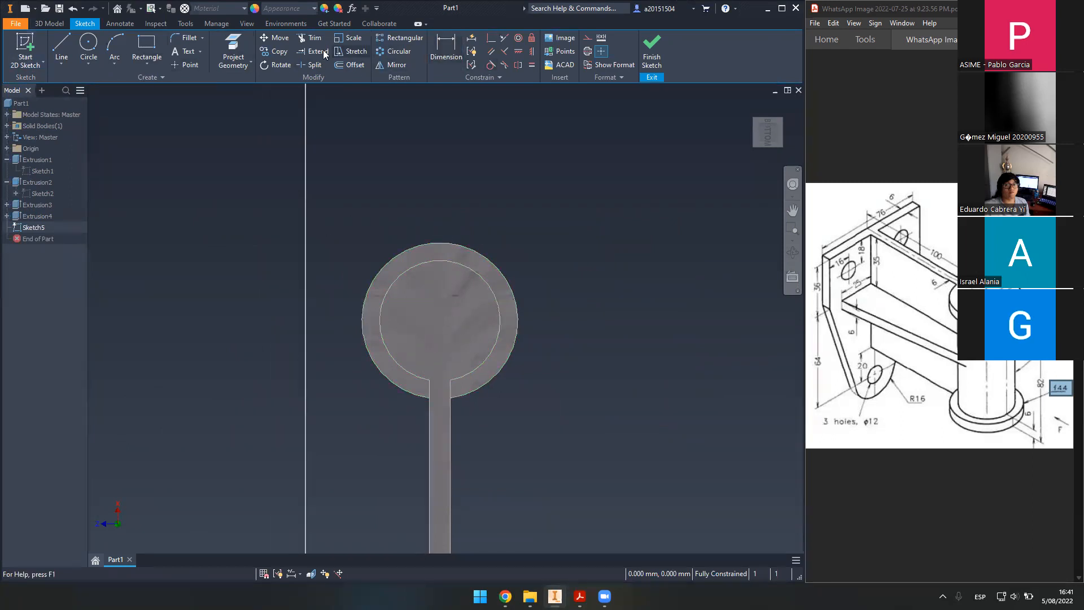
click(233, 52)
click(505, 292)
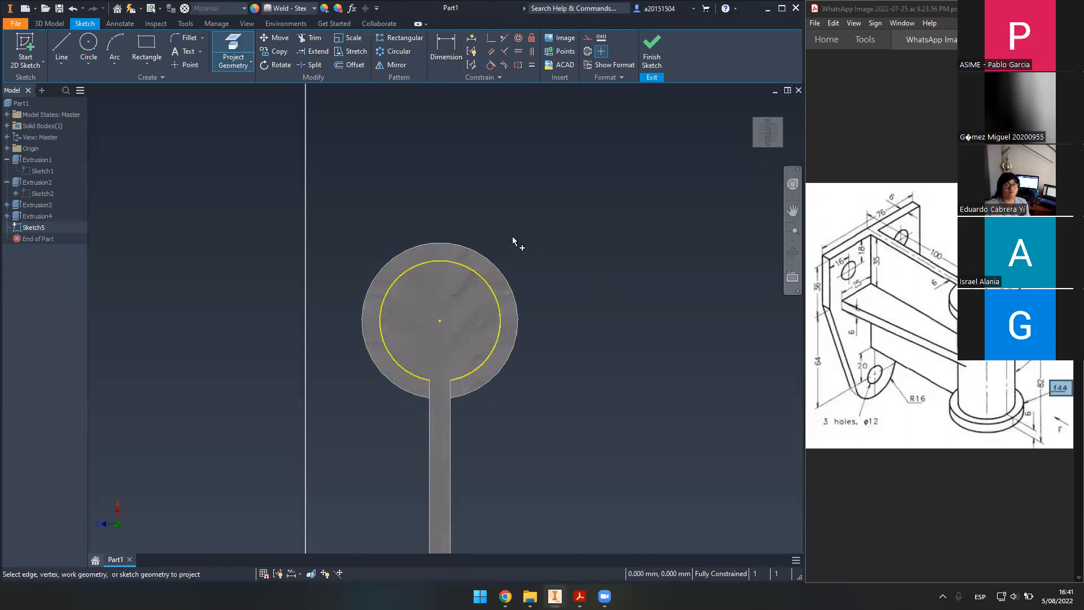
click(493, 264)
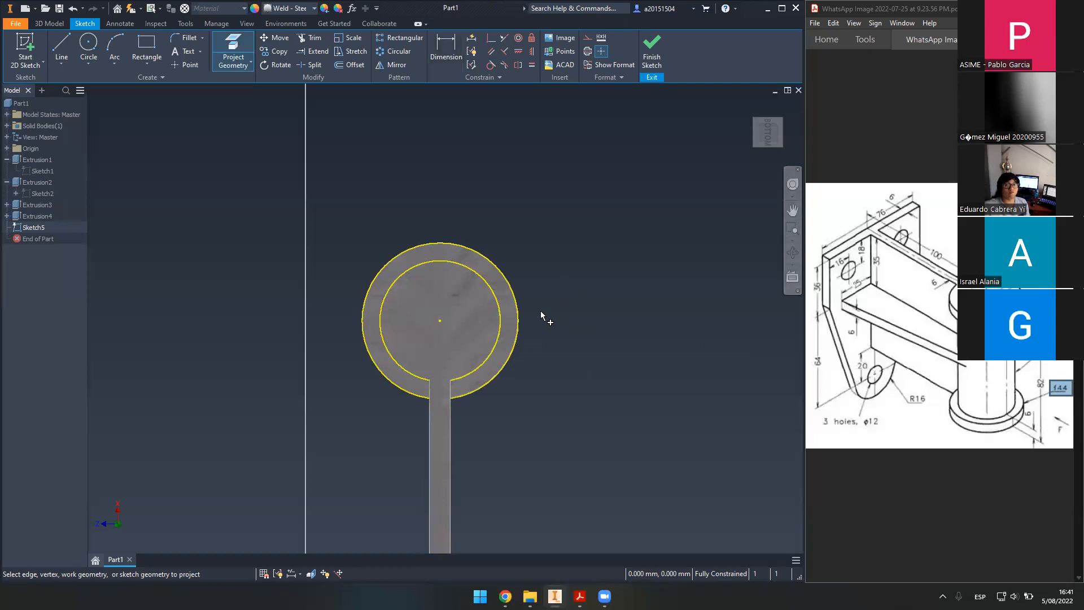
mouse_move(551, 292)
shift+middle_down()
mouse_move(613, 314)
mouse_move(594, 271)
shift+middle_up()
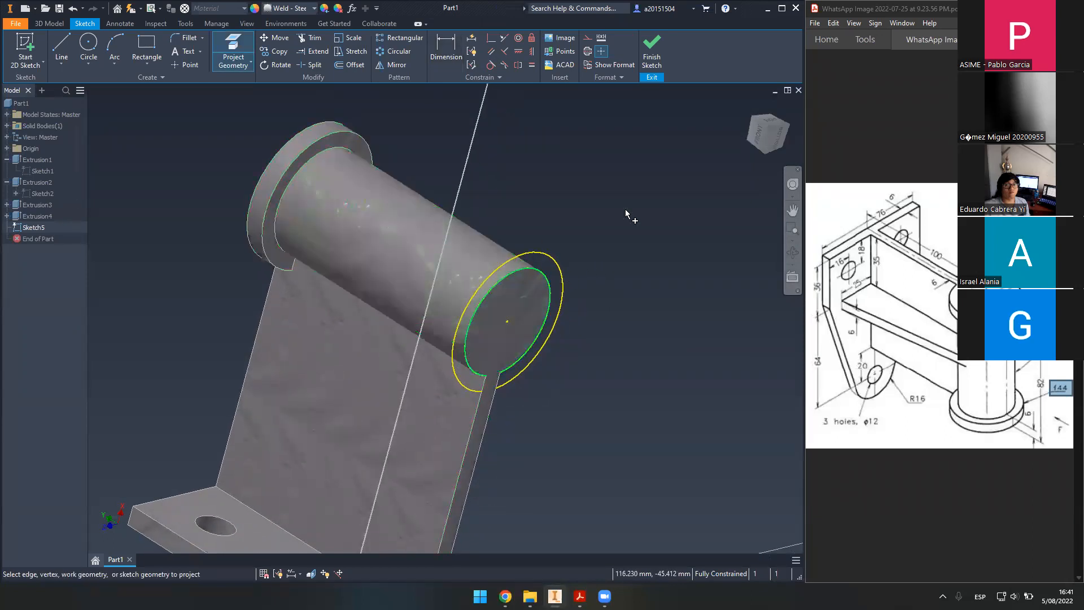
- View the sketch face-on and draw a 44 mm circle on the projected centre
click(779, 138)
scroll(435, 261, up, 5)
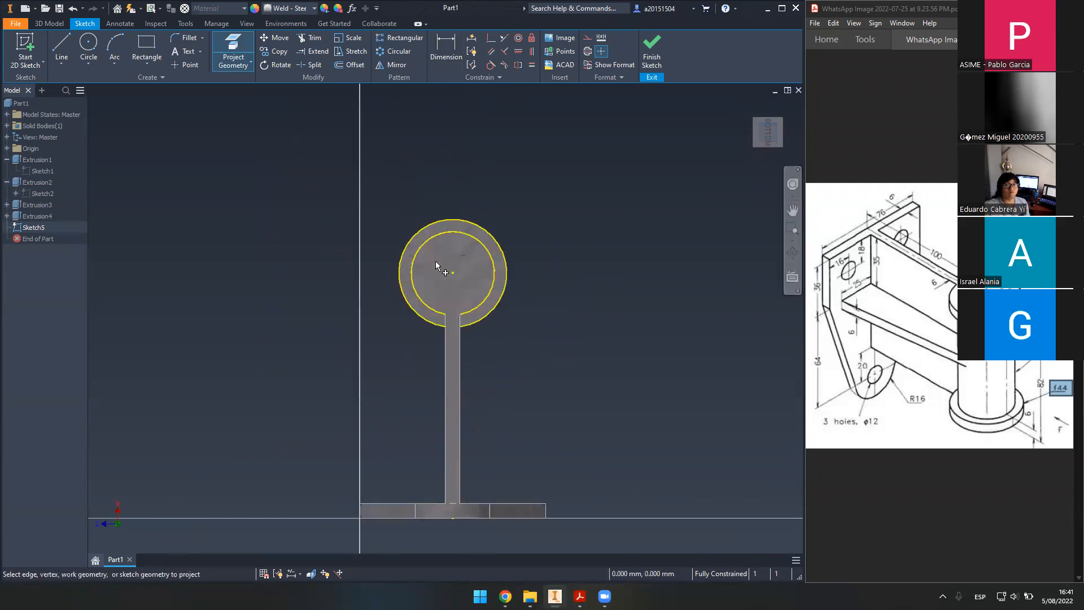
click(403, 200)
click(88, 45)
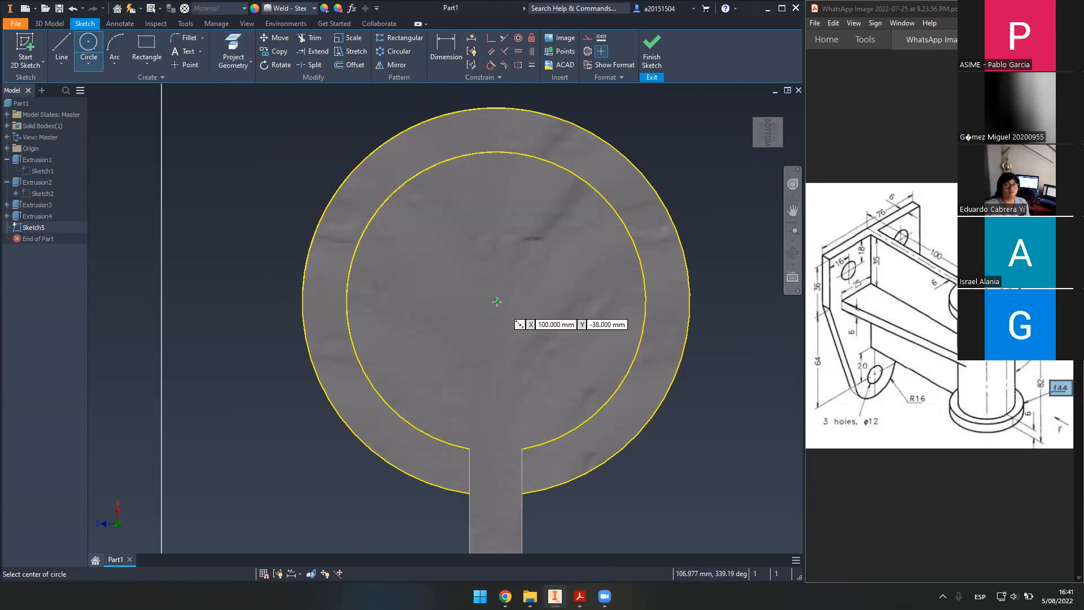
click(496, 301)
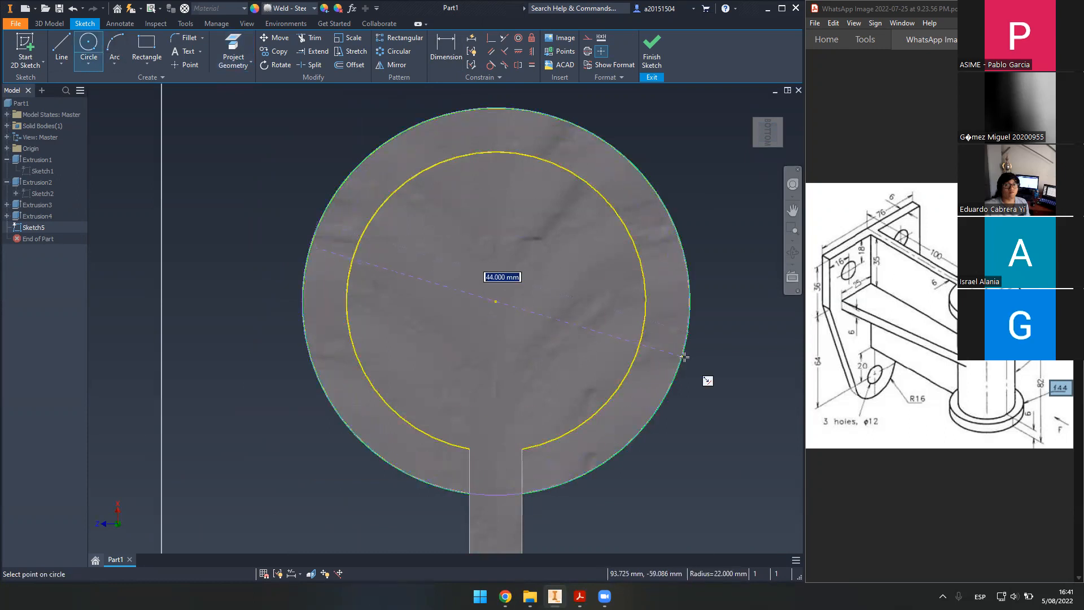
click(686, 360)
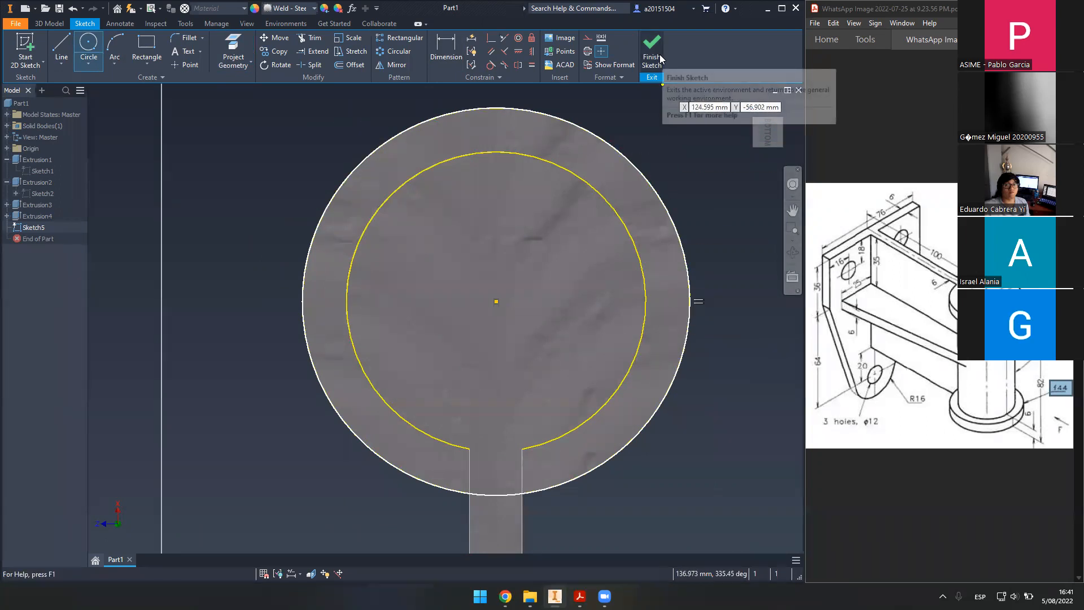
scroll(566, 207, down, 5)
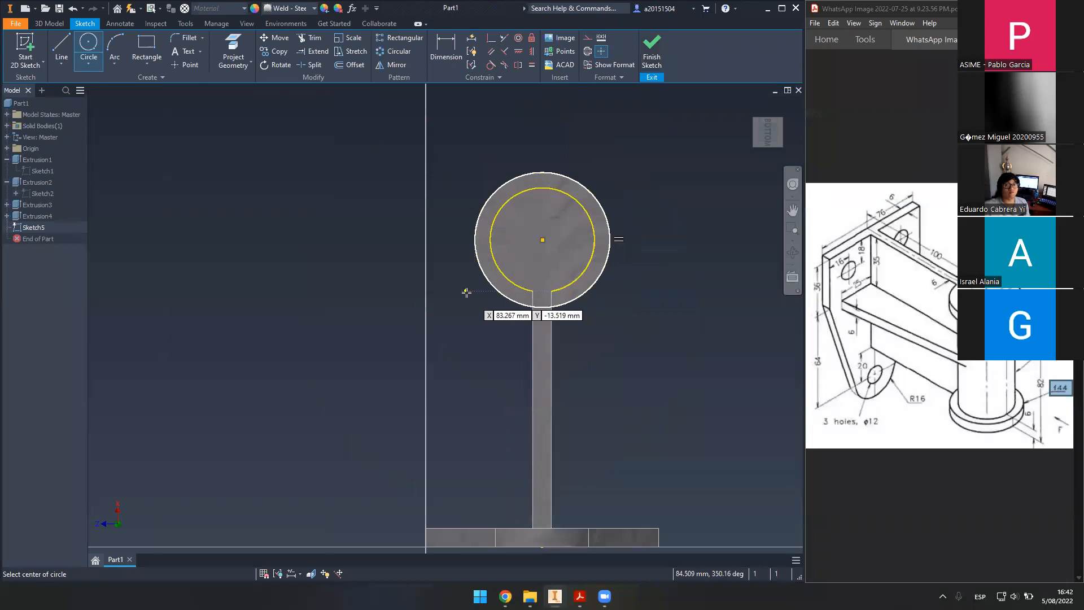
shift+middle_drag(465, 295, 510, 312)
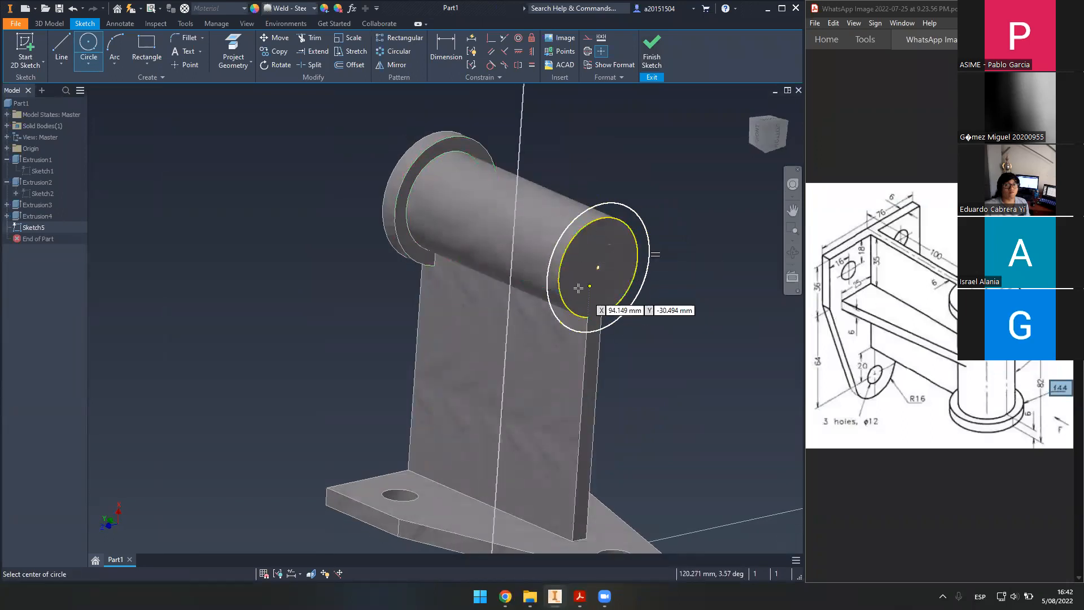
click(652, 57)
- Extrude the 44 mm circle 6 mm in the reversed direction as the second collar
key(e)
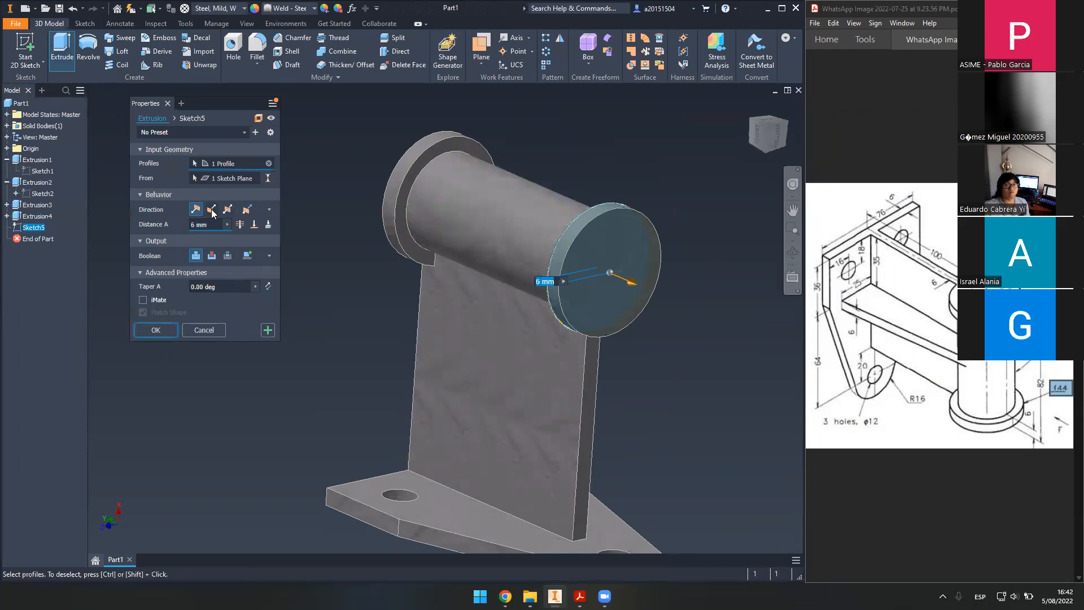
click(211, 208)
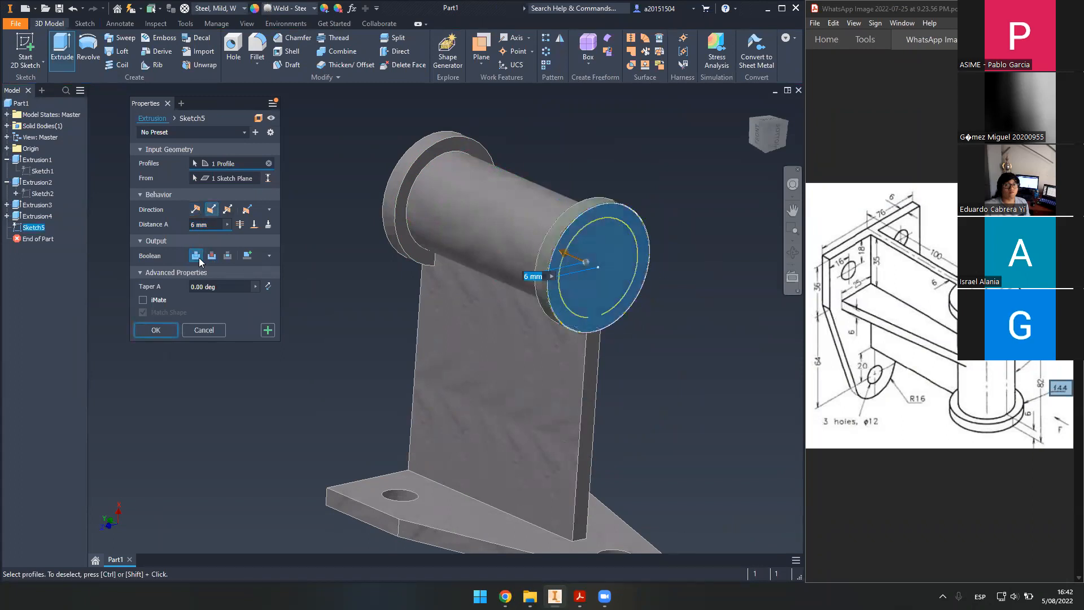
click(156, 330)
shift+middle_drag(506, 371, 438, 295)
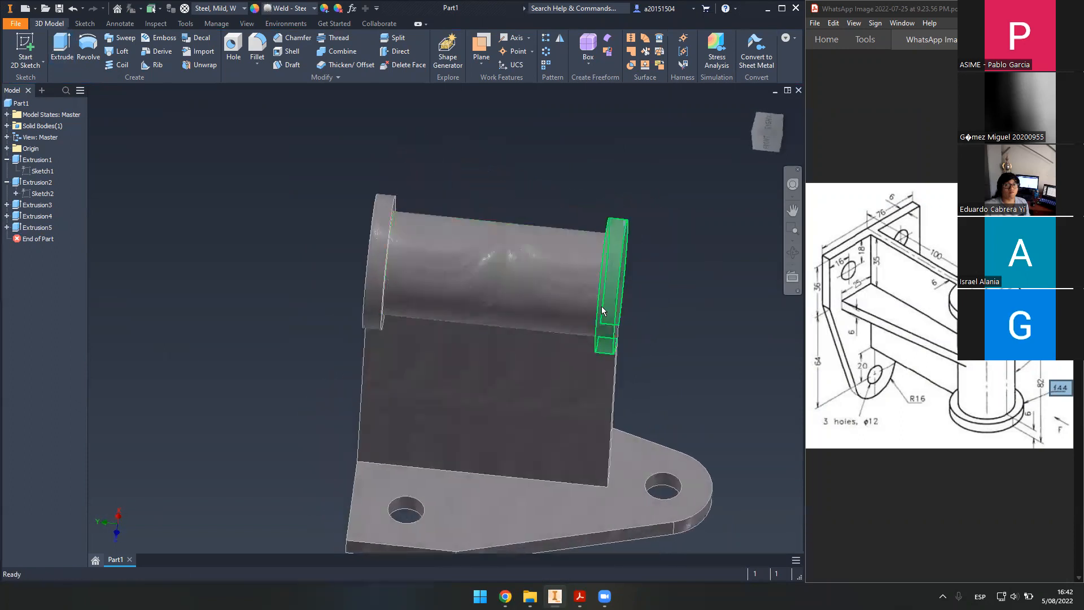
shift+middle_drag(523, 372, 567, 347)
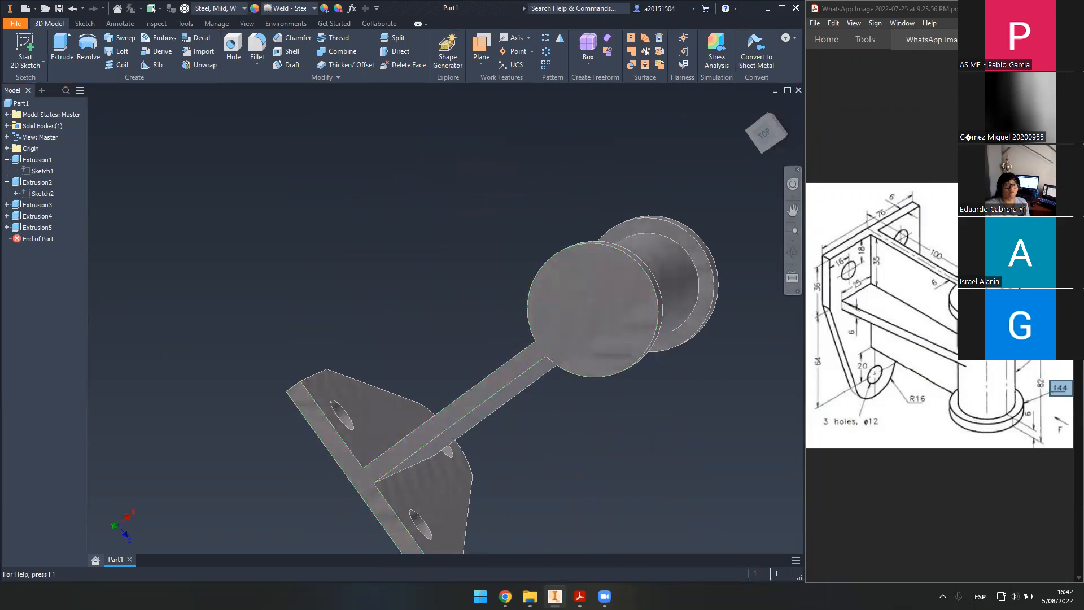
- Start Sketch6 on the collar's circular face and project its edge
click(25, 44)
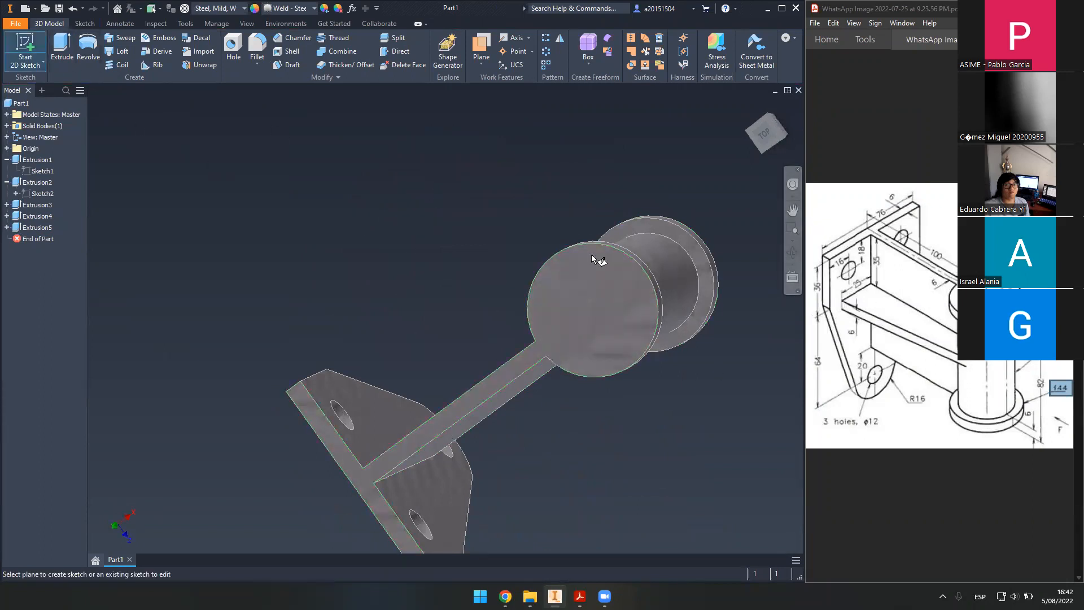
click(596, 277)
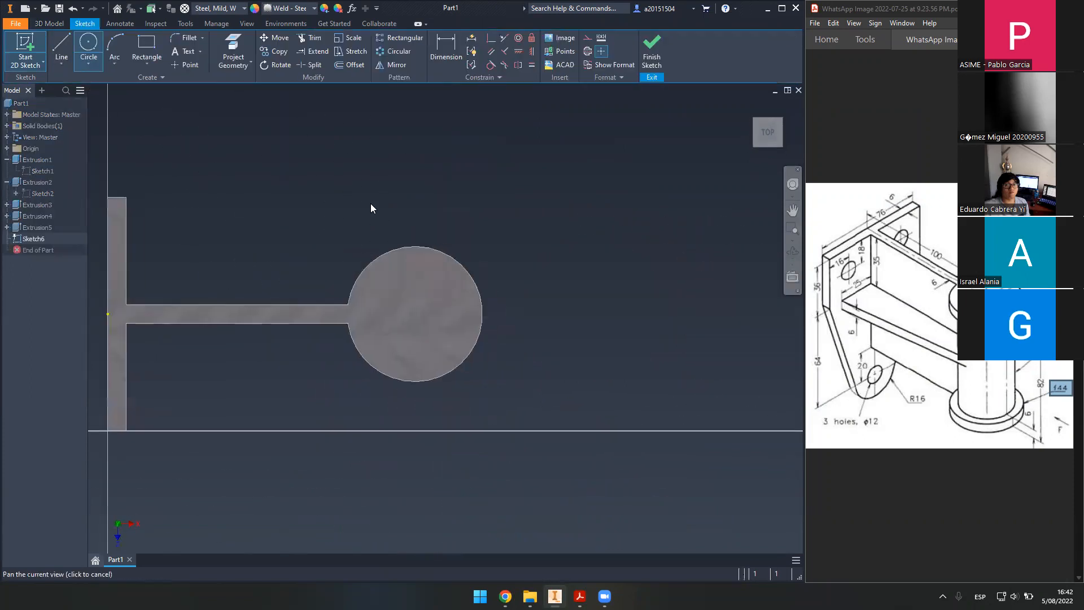
middle_drag(404, 247, 499, 232)
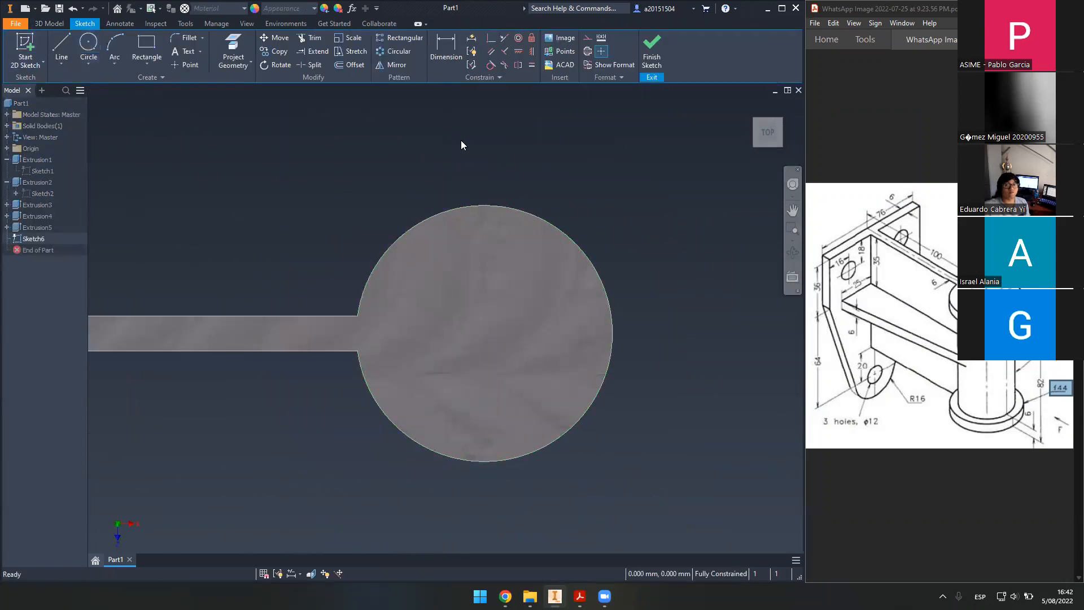
click(233, 52)
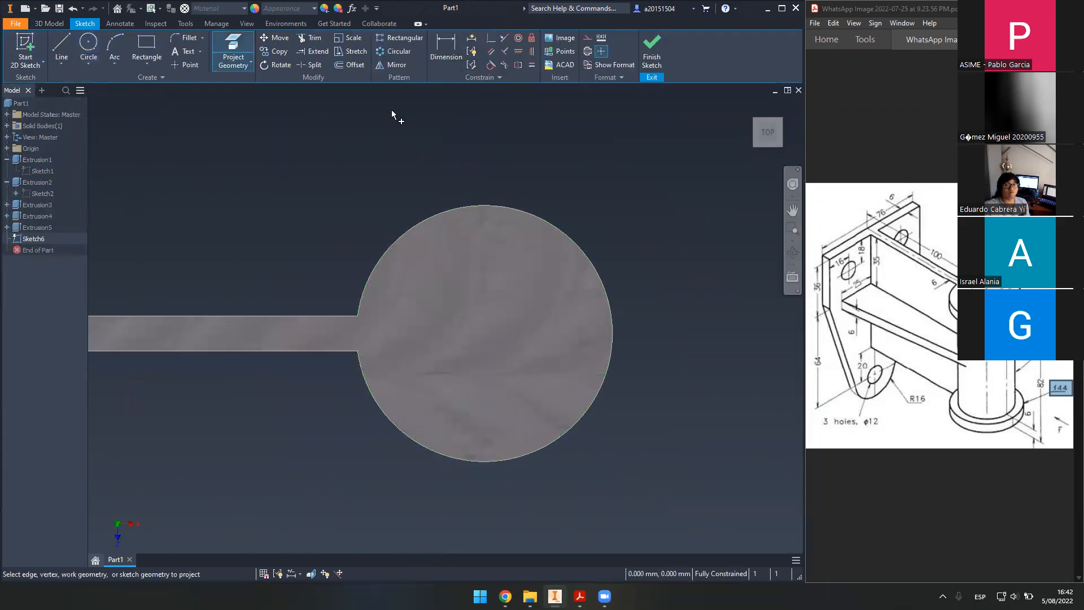
click(568, 241)
click(499, 359)
- Draw a 16 mm circle on the projected centre and finish the sketch
click(88, 46)
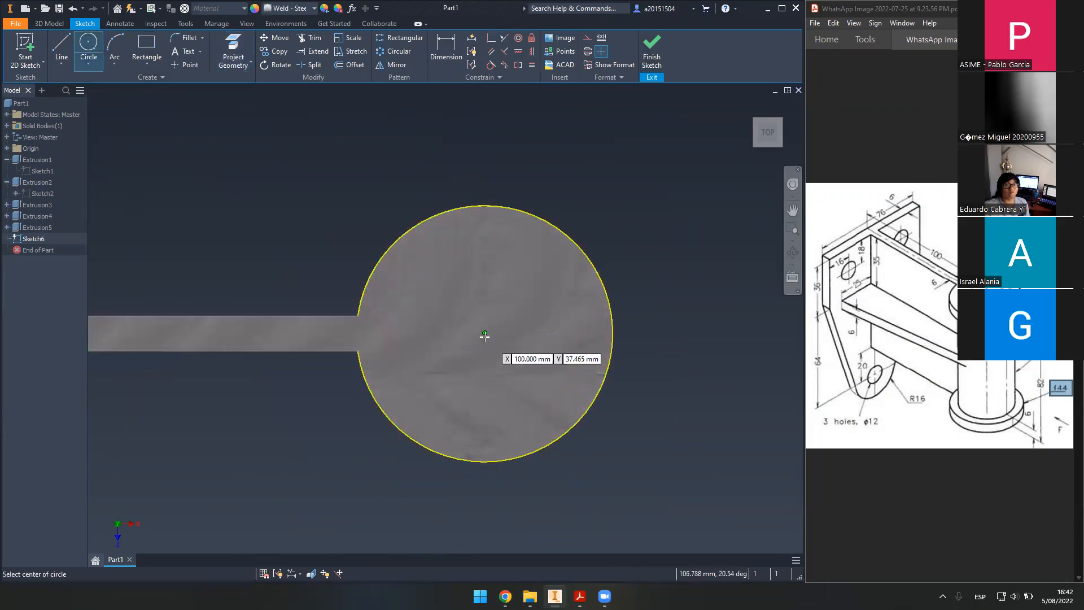
click(485, 334)
text(16)
key(Return)
click(652, 54)
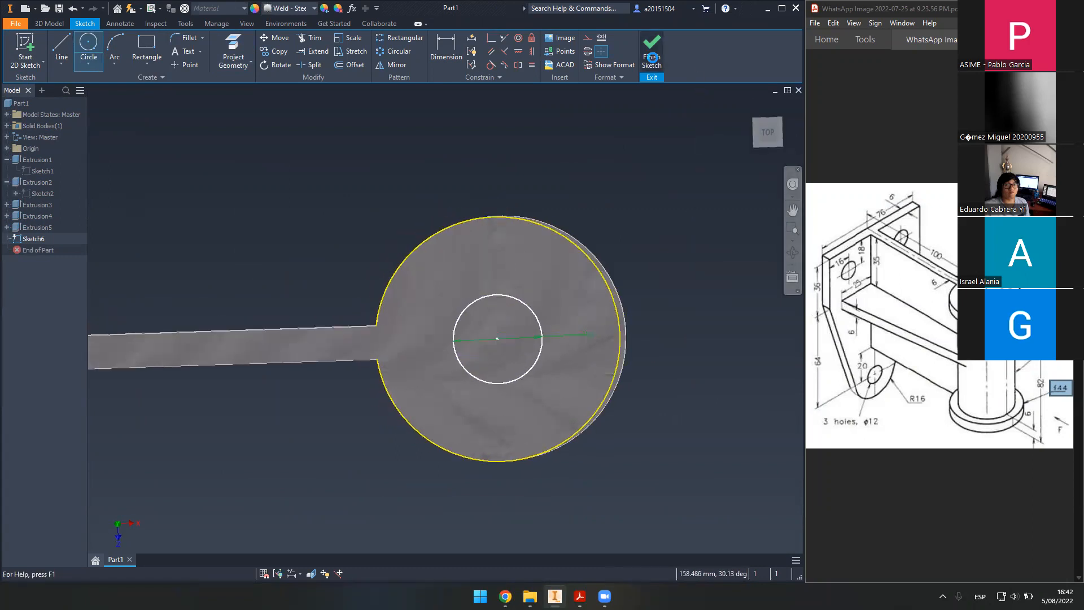
middle_drag(654, 244, 478, 209)
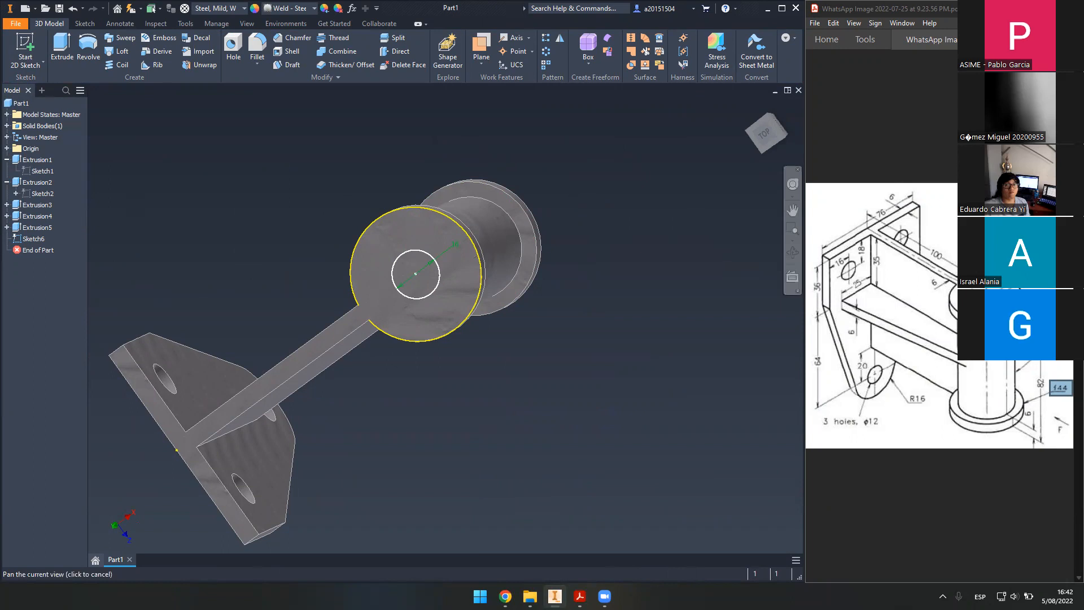
- Bring the reference drawing to the front and close the popup covering it
click(949, 189)
click(953, 165)
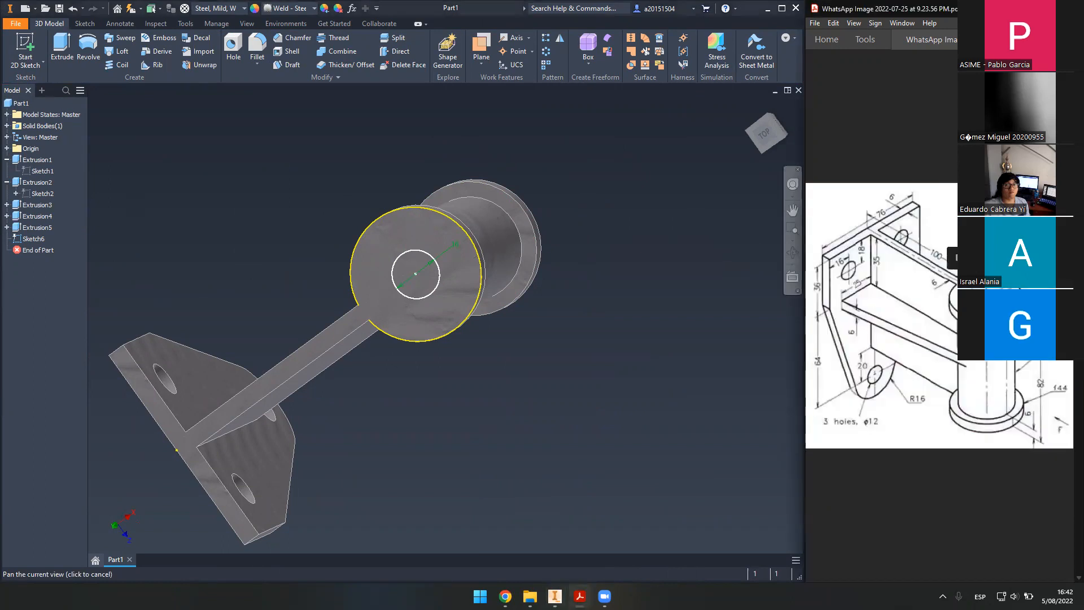
click(1067, 169)
click(955, 188)
click(924, 226)
- Place a hole at the collar's centre and settle on a plain Simple Hole with no countersink
click(237, 45)
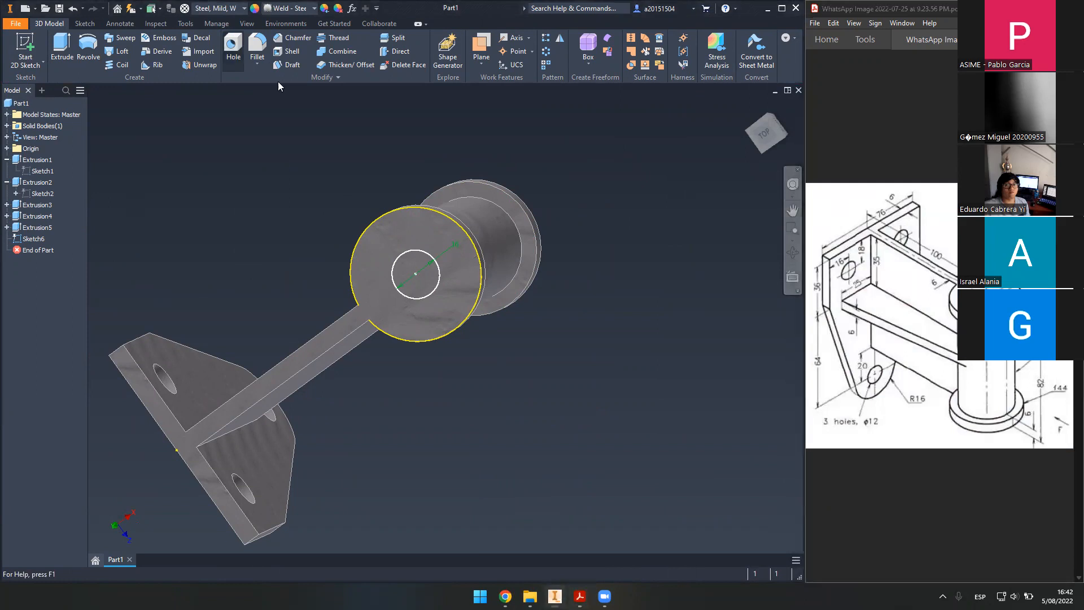
click(415, 272)
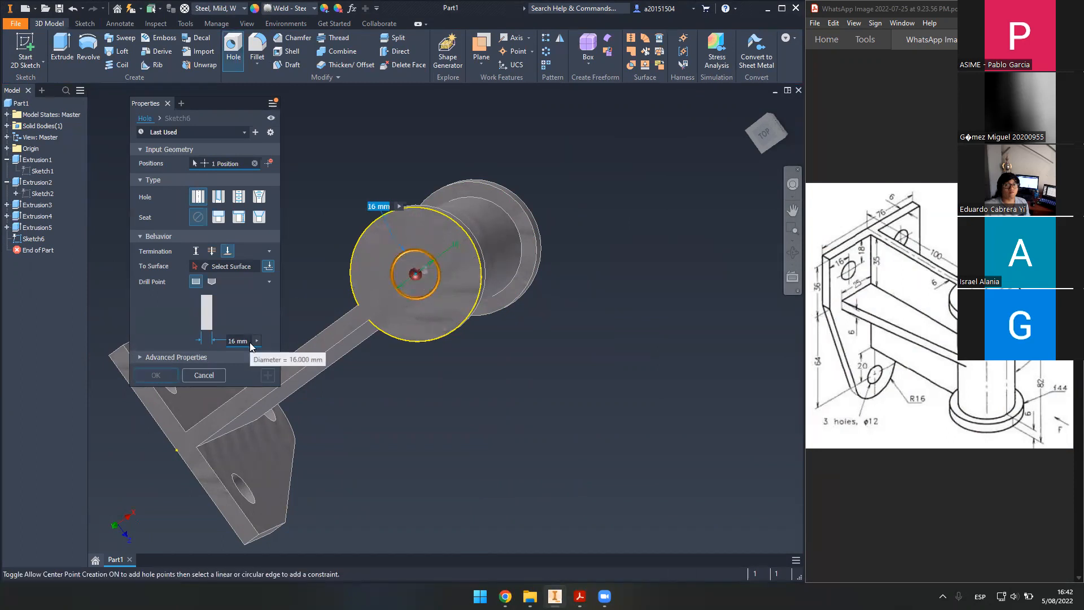
shift+middle_drag(497, 322, 438, 293)
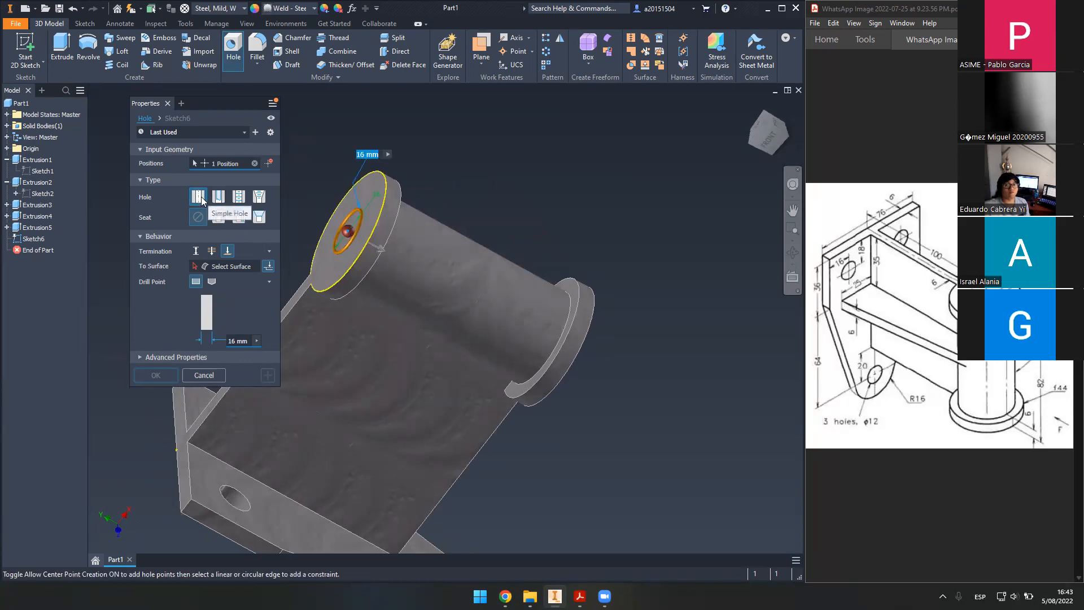
click(222, 199)
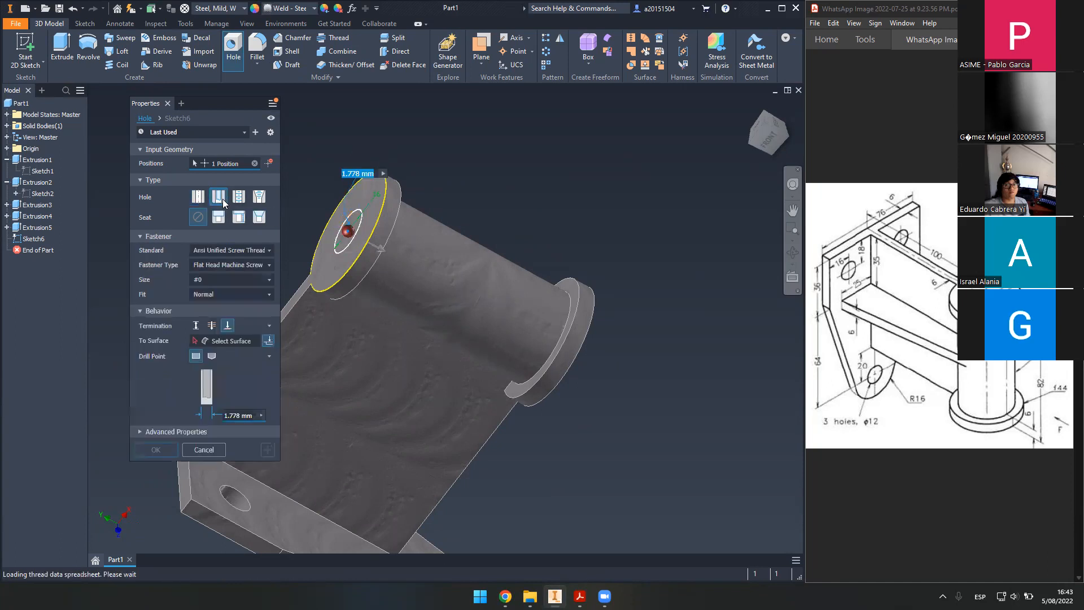
click(244, 199)
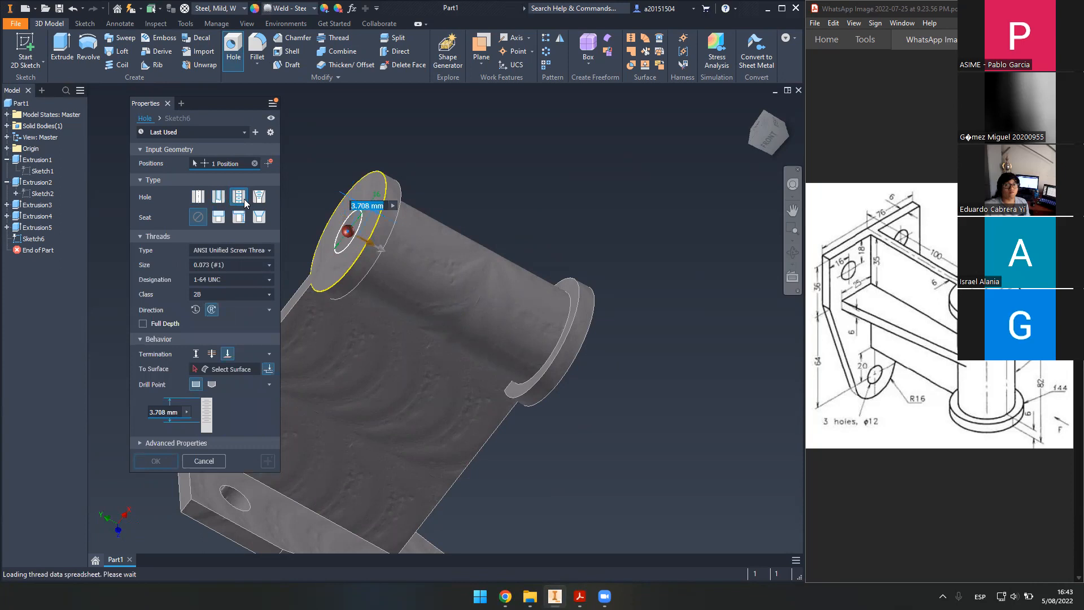
click(259, 195)
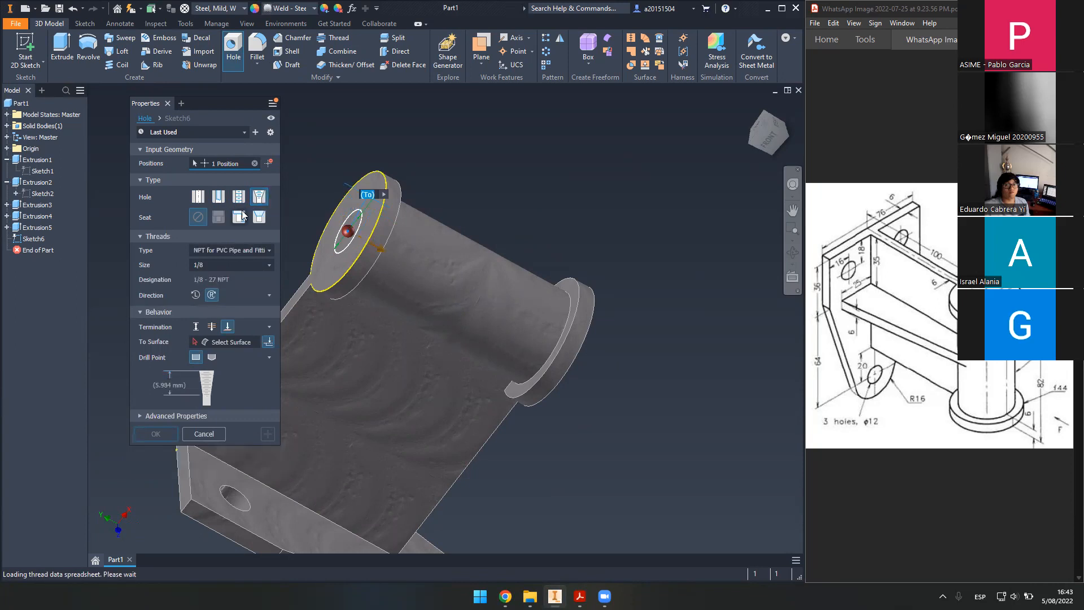
click(259, 217)
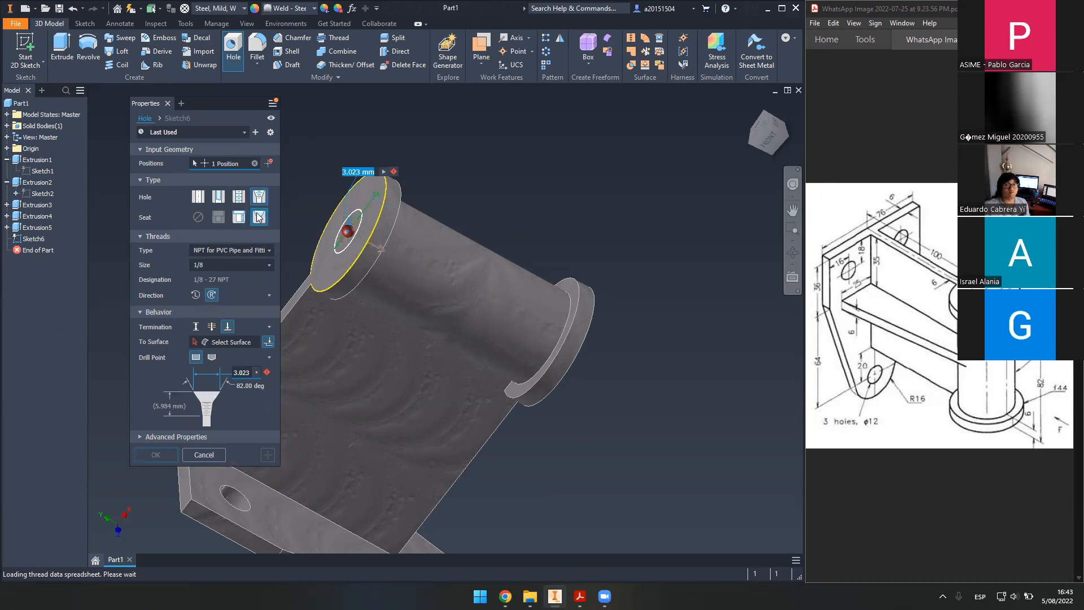
click(199, 195)
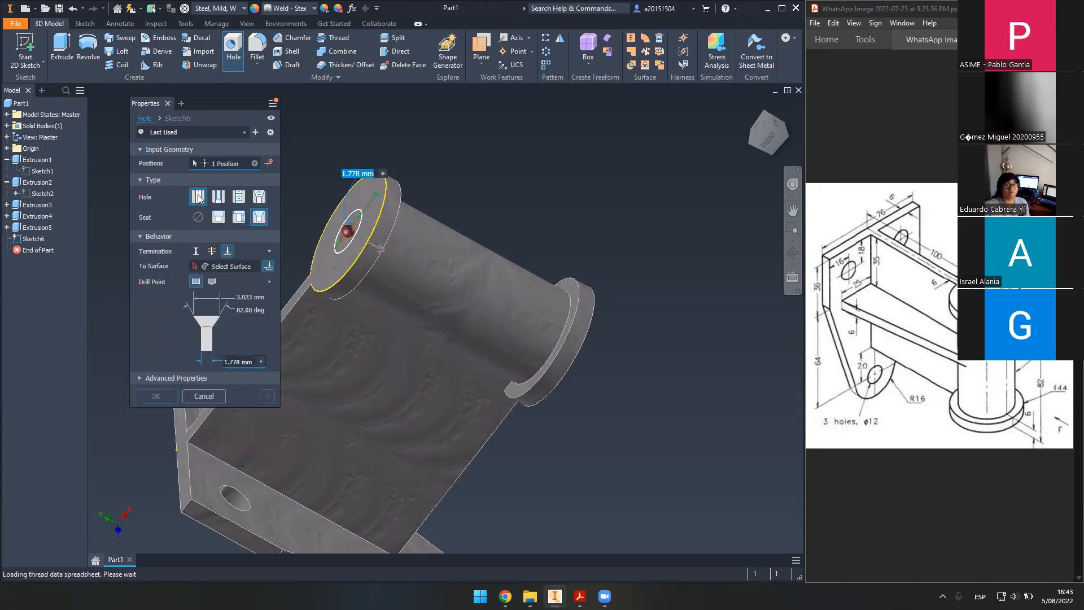
click(198, 217)
middle_drag(350, 248, 412, 282)
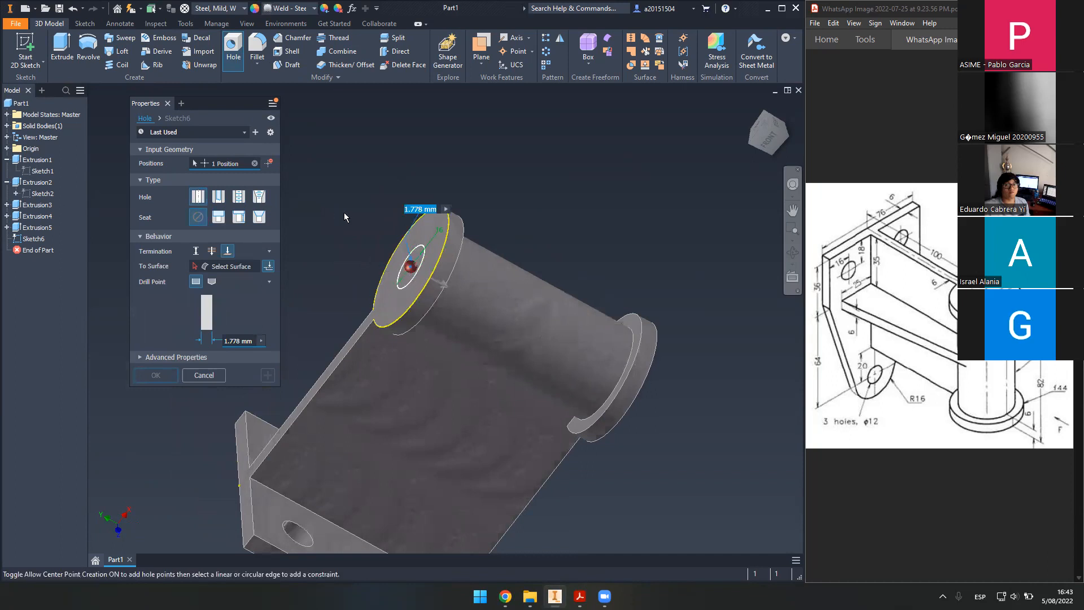
click(198, 197)
- Terminate the hole at the boss's far end face with a 16 mm diameter and create it
click(242, 266)
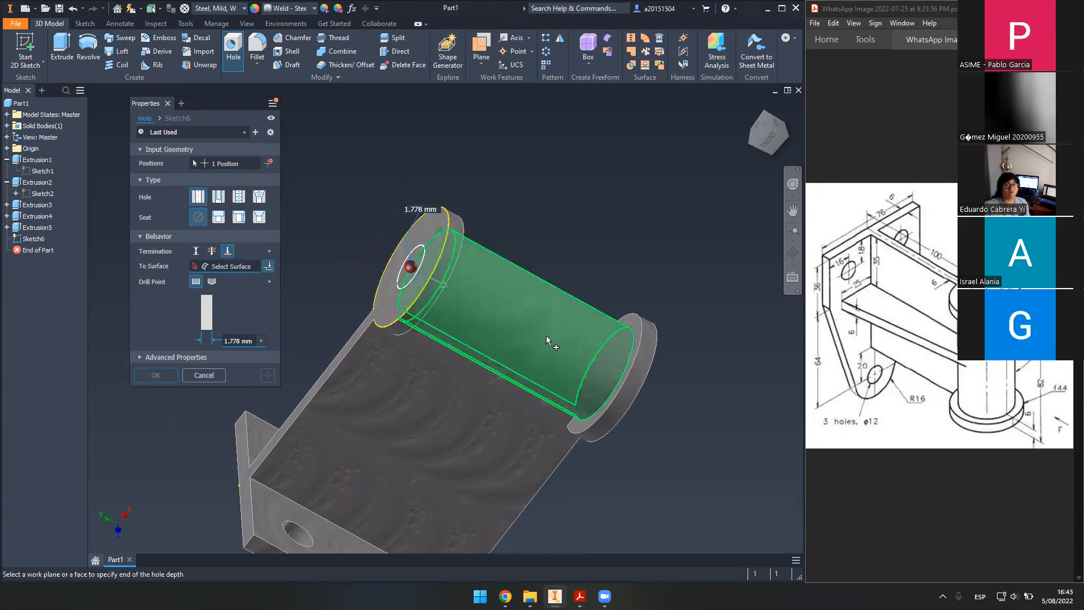
shift+middle_drag(500, 328, 497, 406)
click(411, 308)
drag(237, 339, 192, 333)
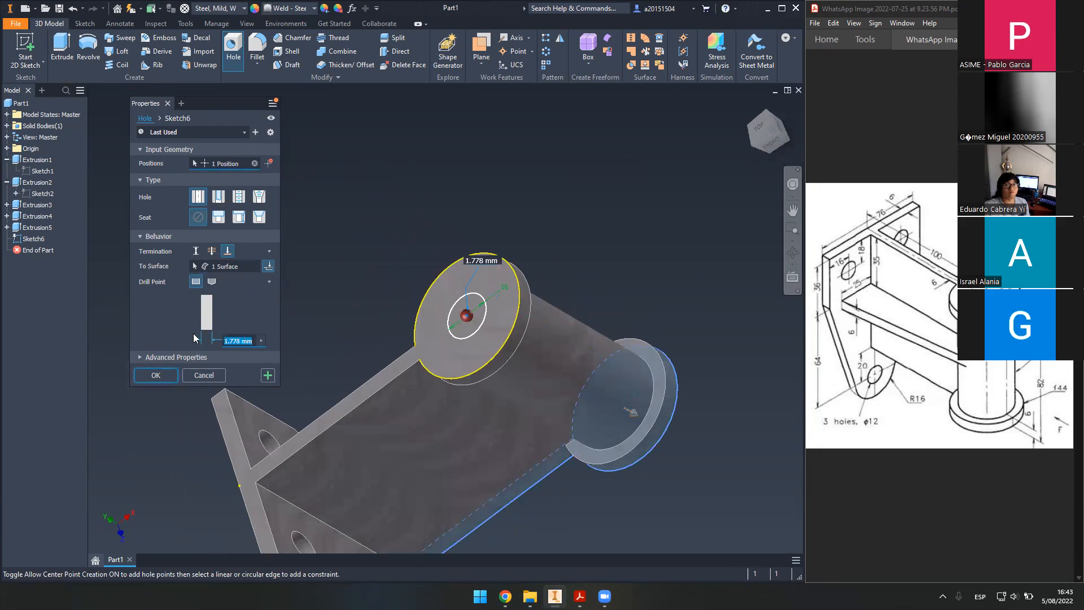
text(16)
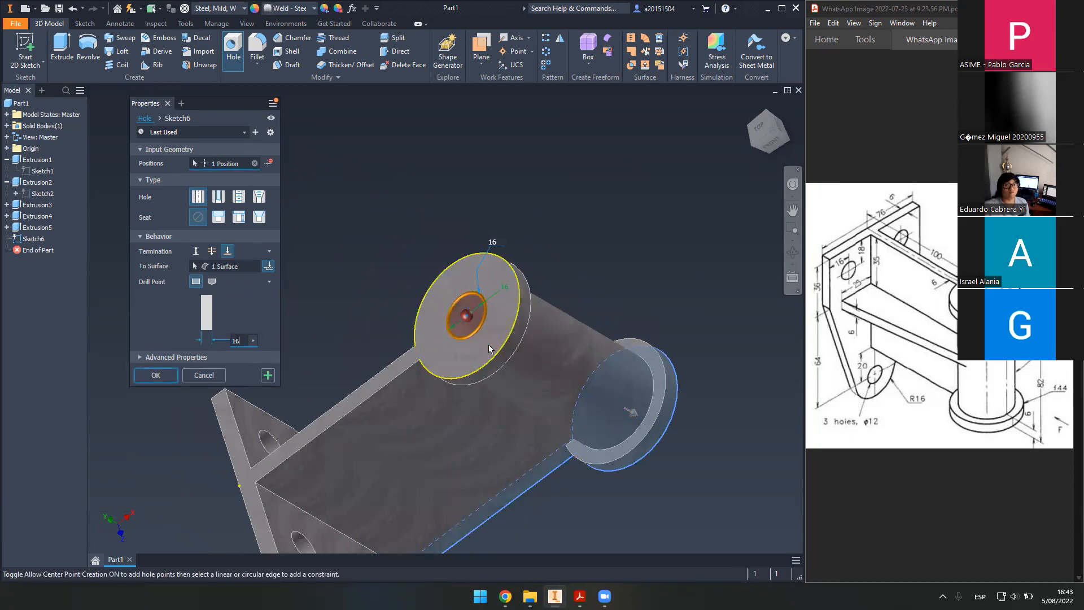
click(155, 374)
shift+middle_drag(450, 368, 496, 316)
click(751, 106)
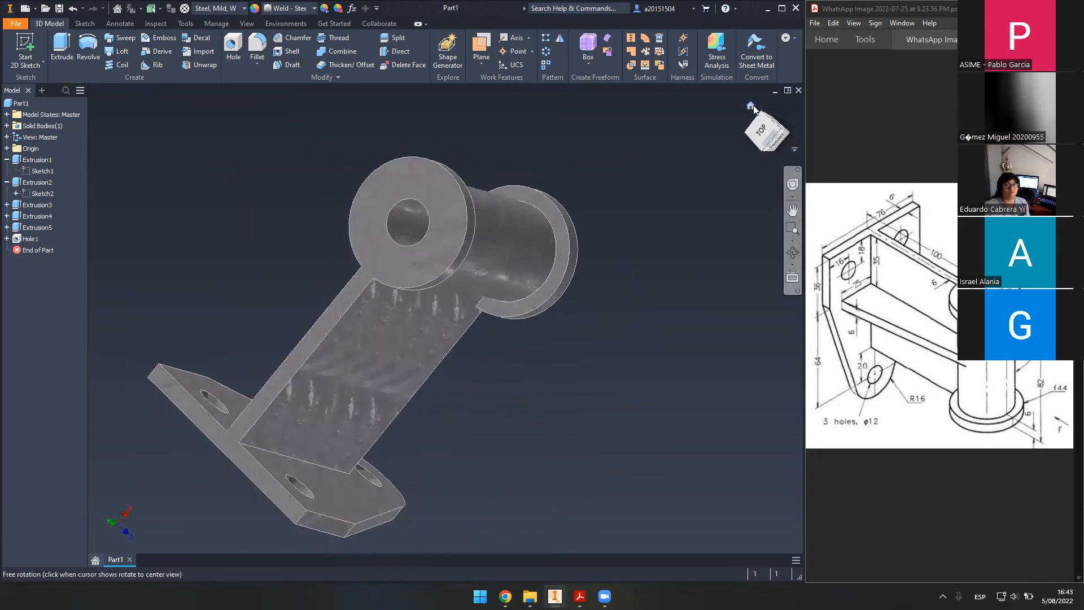
scroll(489, 315, up, 3)
scroll(477, 308, down, 1)
middle_drag(478, 308, 440, 356)
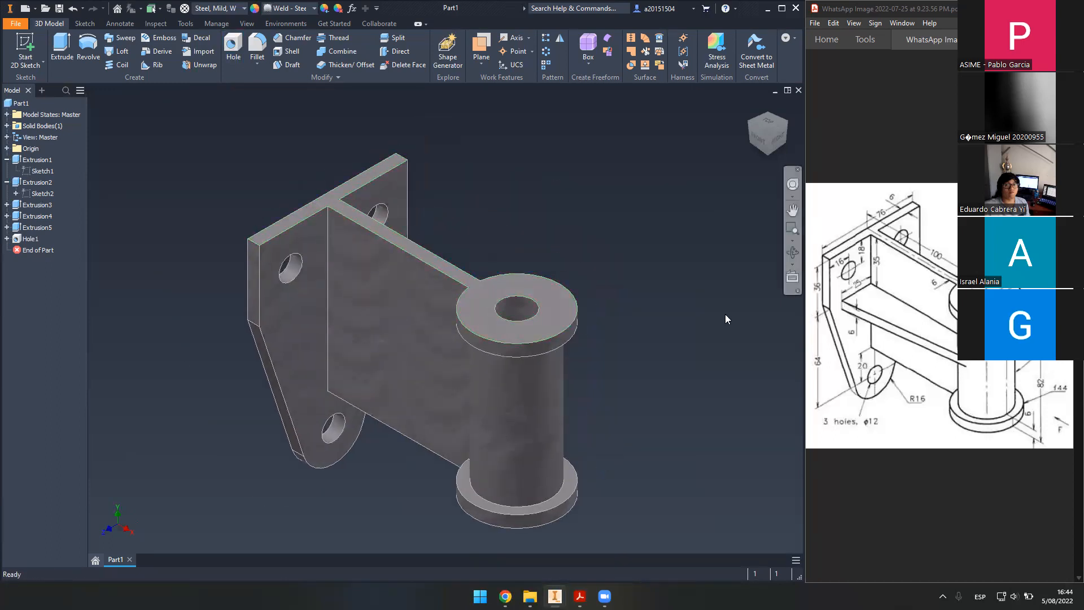
key(F6)
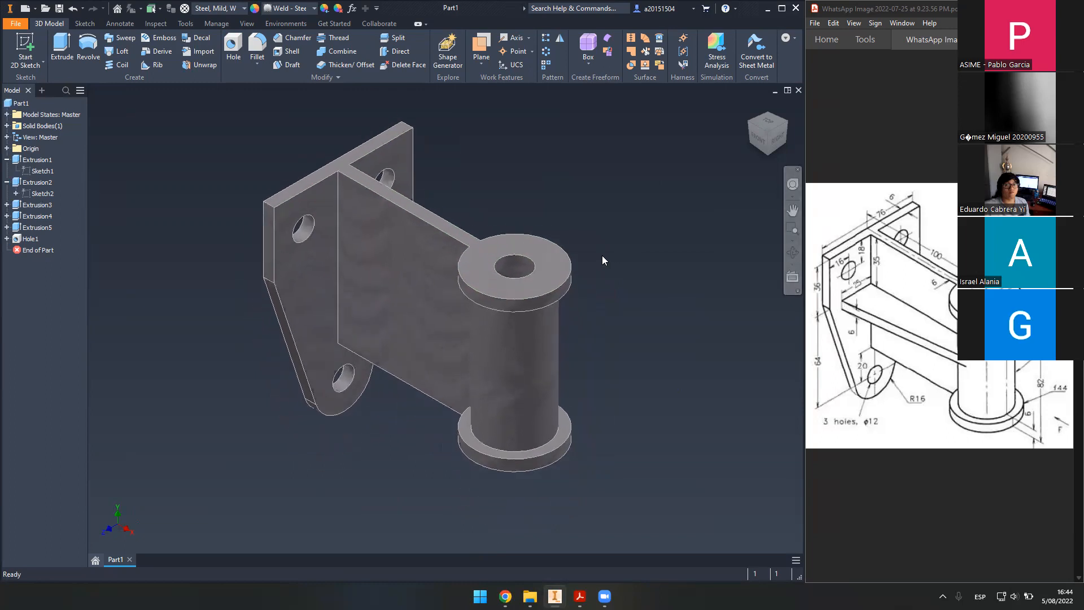
middle_drag(566, 193, 581, 268)
scroll(519, 259, up, 3)
middle_drag(503, 284, 538, 230)
scroll(558, 174, down, 3)
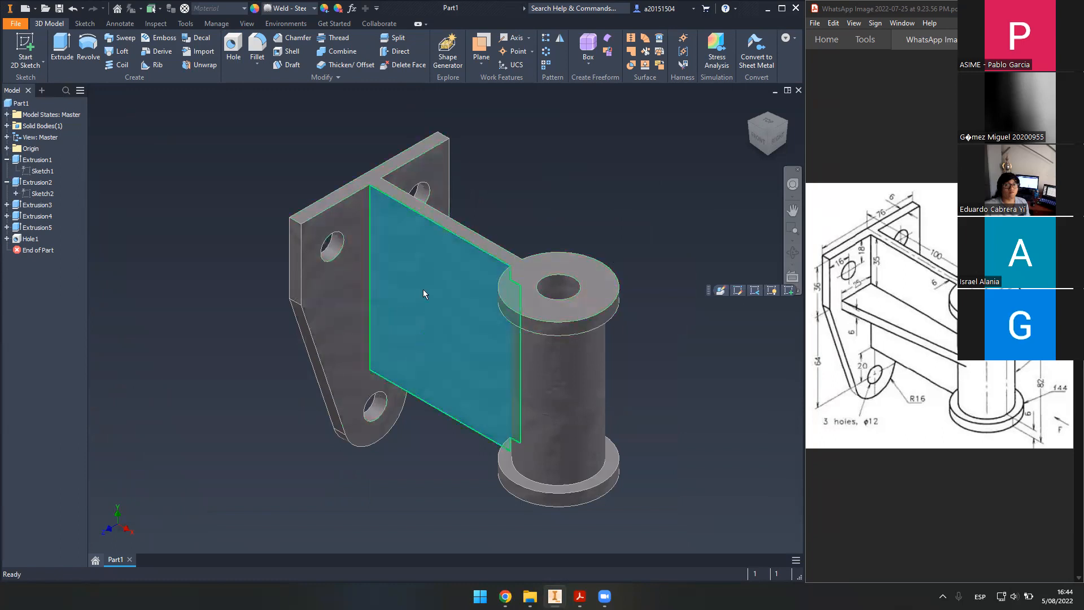
- Drag Work Plane1 from the top faces at a -5 offset and open Sketch7 on it
click(361, 188)
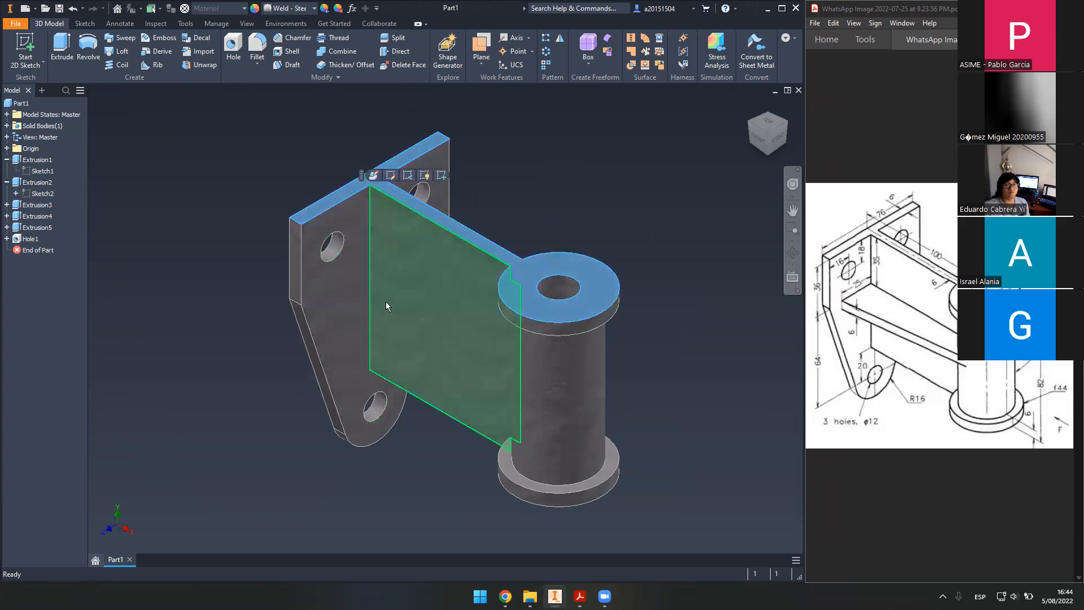
click(527, 195)
key(s)
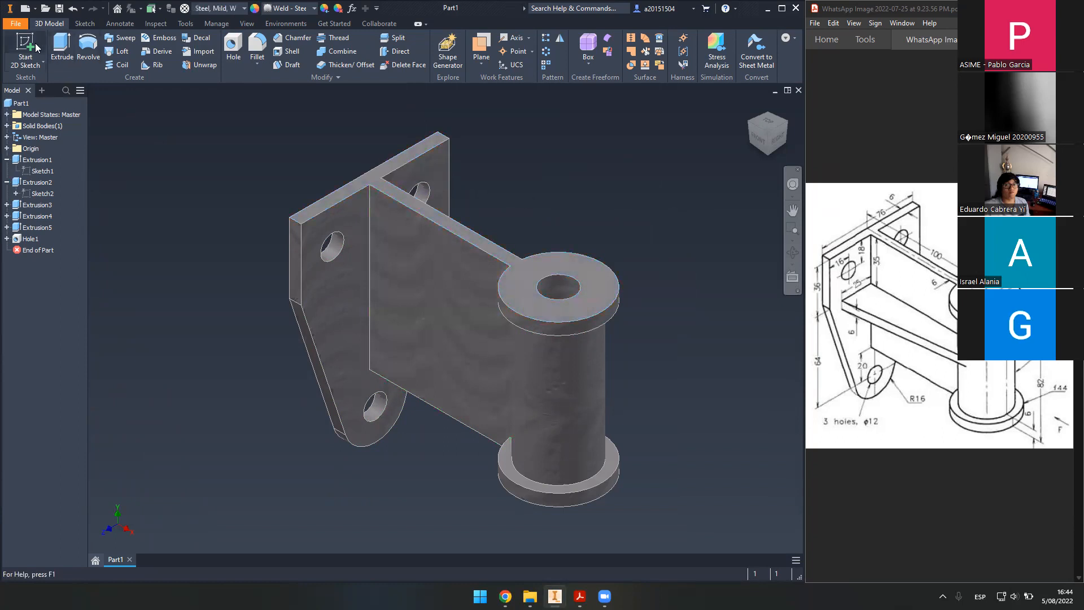
drag(377, 186, 384, 270)
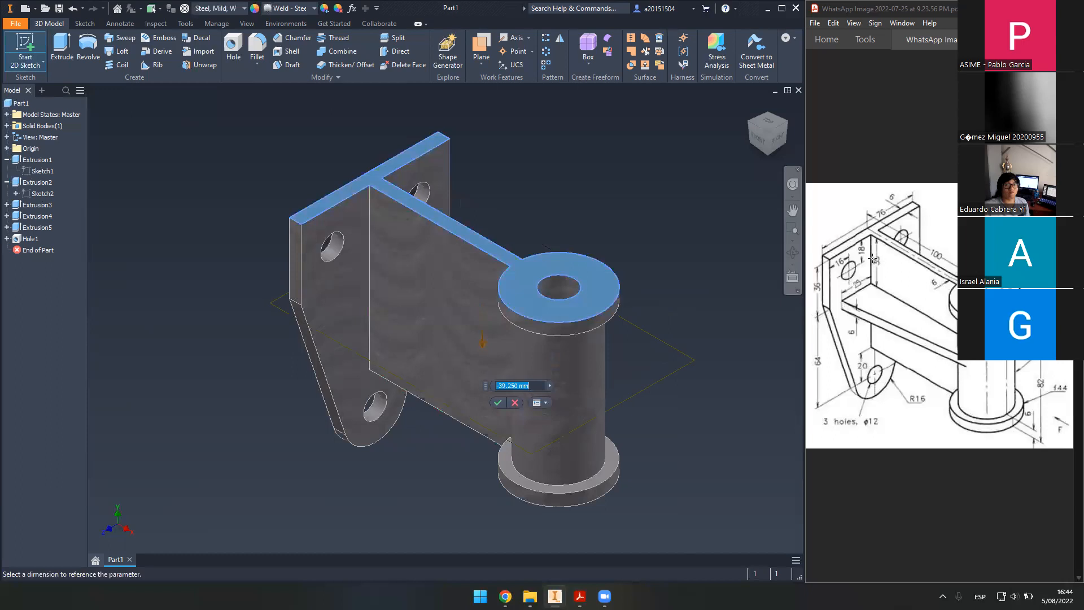
drag(873, 258, 893, 276)
text(-5)
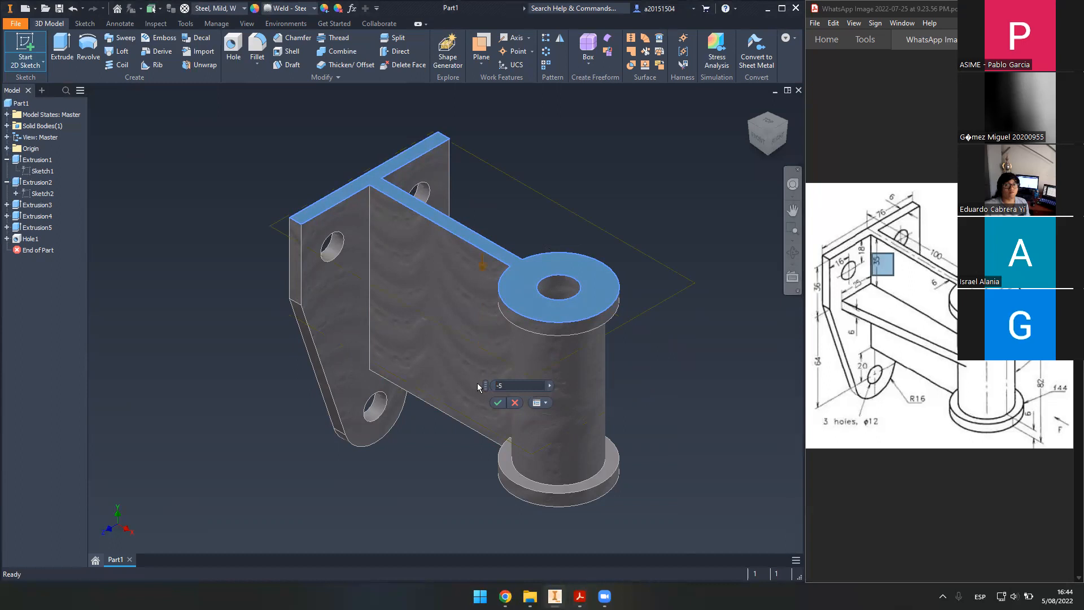
key(Return)
key(s)
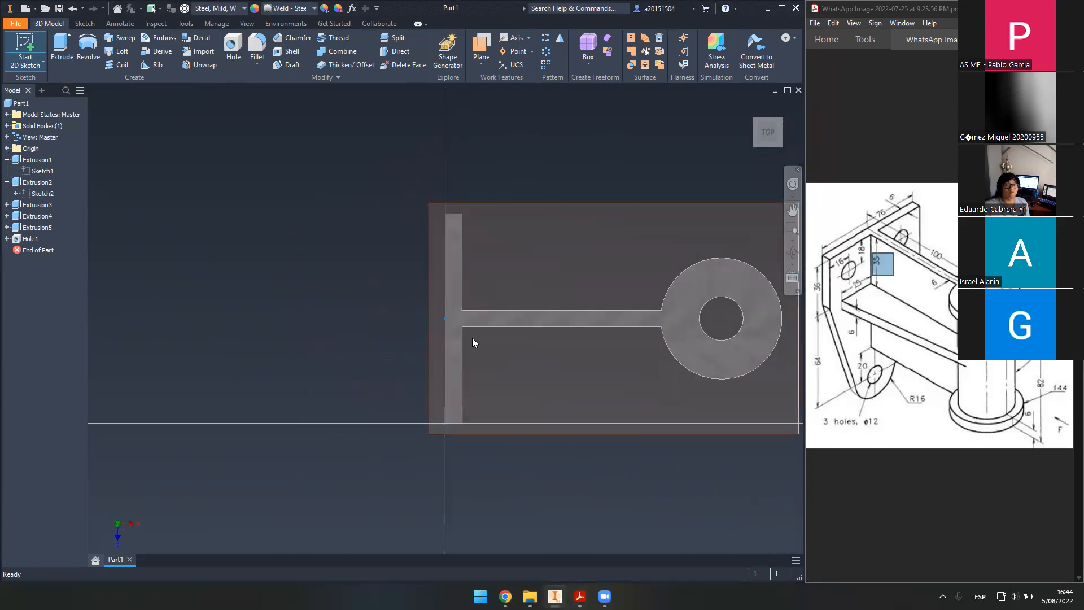
mouse_move(647, 370)
shift+middle_down()
mouse_move(621, 390)
mouse_move(598, 361)
mouse_move(634, 345)
mouse_move(628, 460)
shift+middle_up()
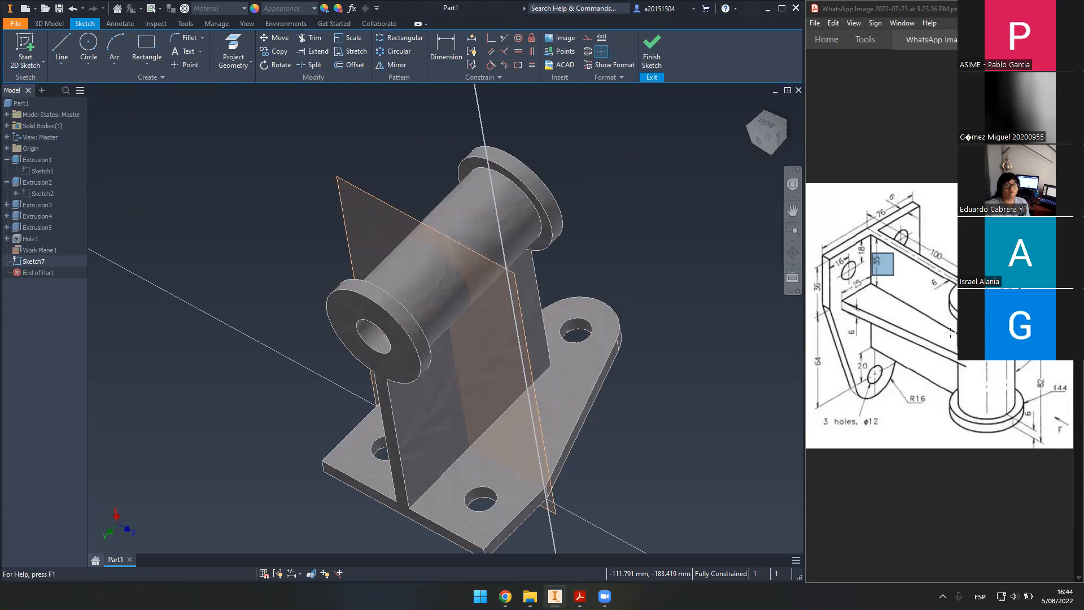
- Project the boss cylinder outline and the base plate edge into Sketch7
click(231, 44)
click(471, 275)
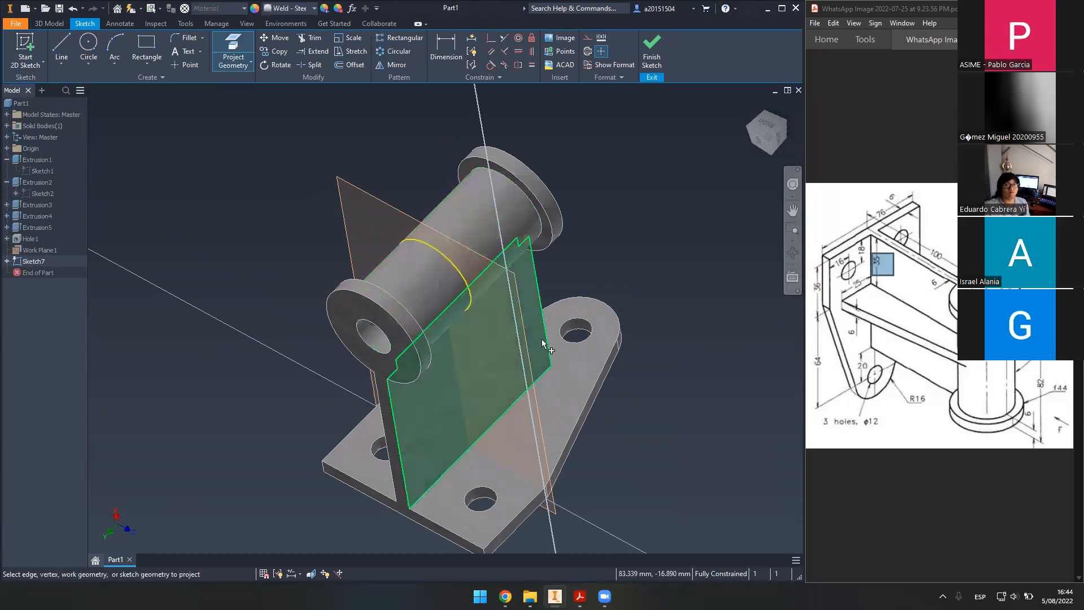
click(446, 516)
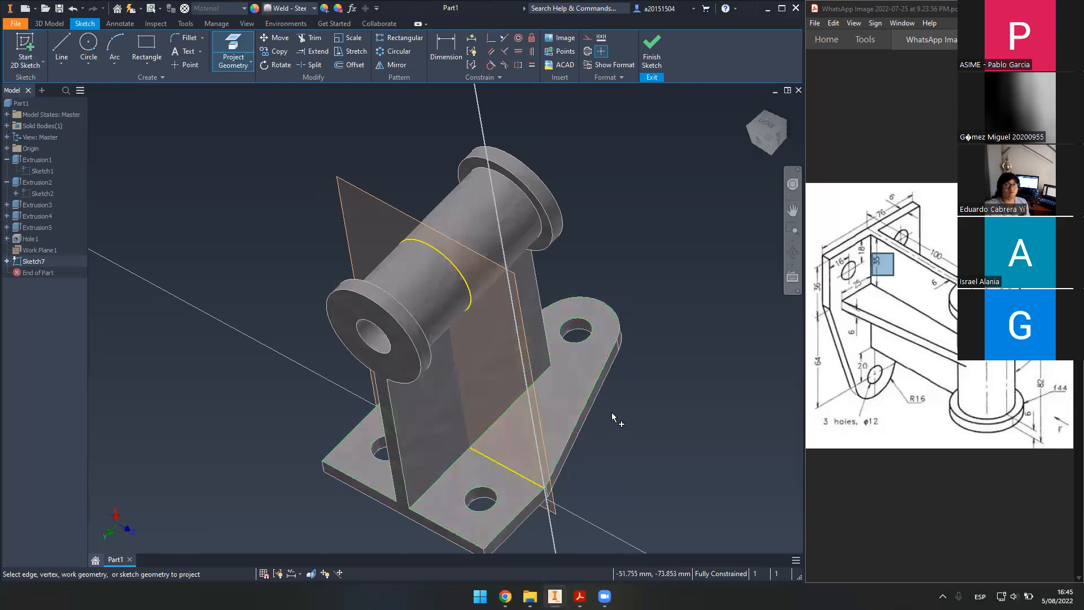
shift+middle_drag(612, 418, 734, 173)
click(762, 135)
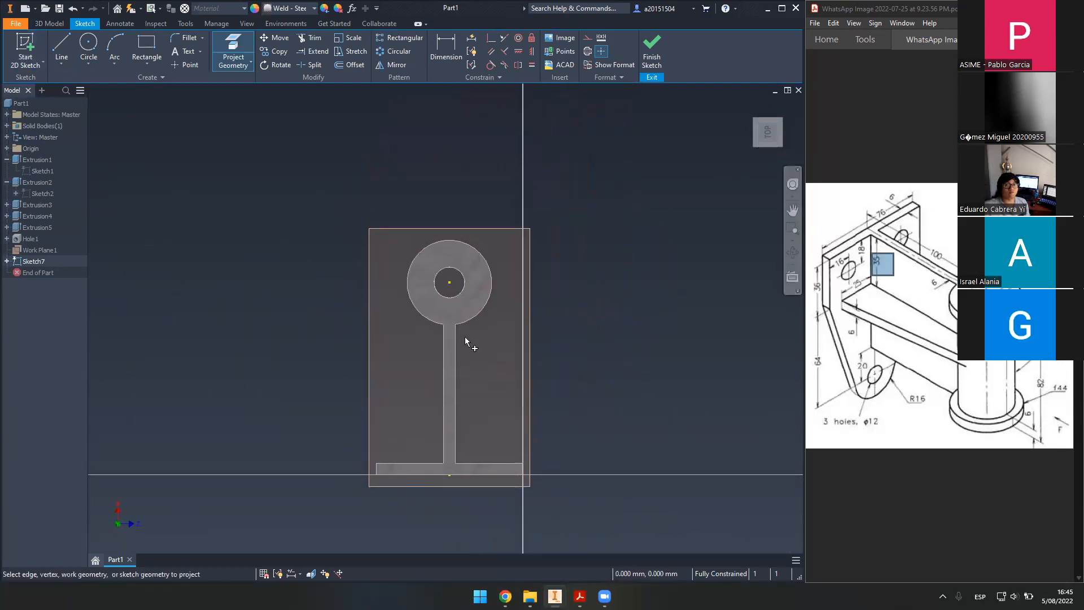
scroll(476, 333, up, 3)
scroll(480, 325, down, 3)
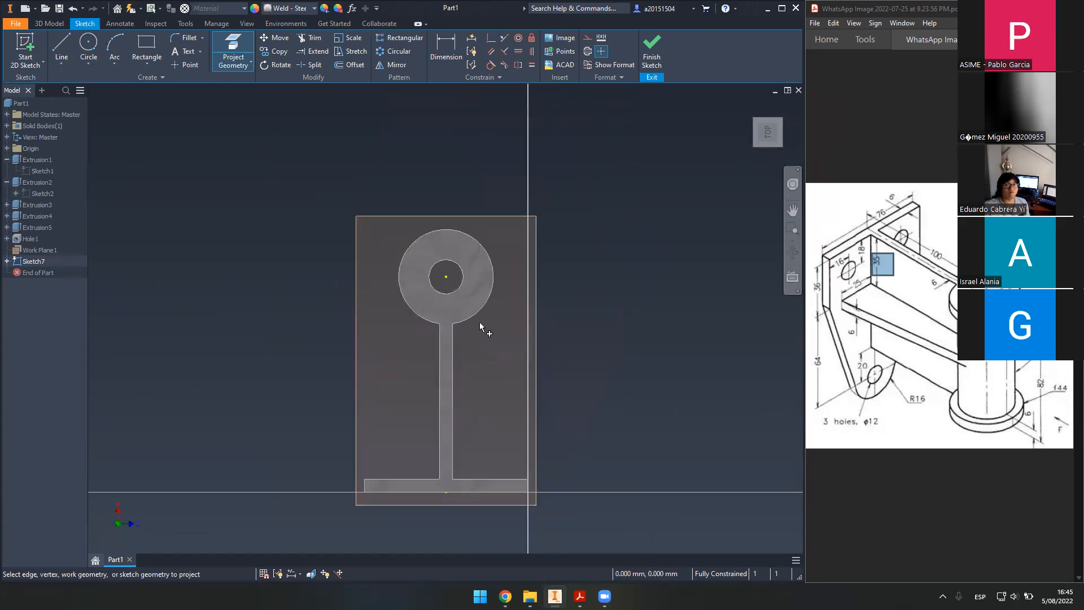
mouse_move(581, 356)
shift+middle_down()
mouse_move(571, 346)
mouse_move(484, 355)
mouse_move(452, 373)
shift+middle_up()
scroll(426, 389, up, 3)
scroll(472, 438, down, 3)
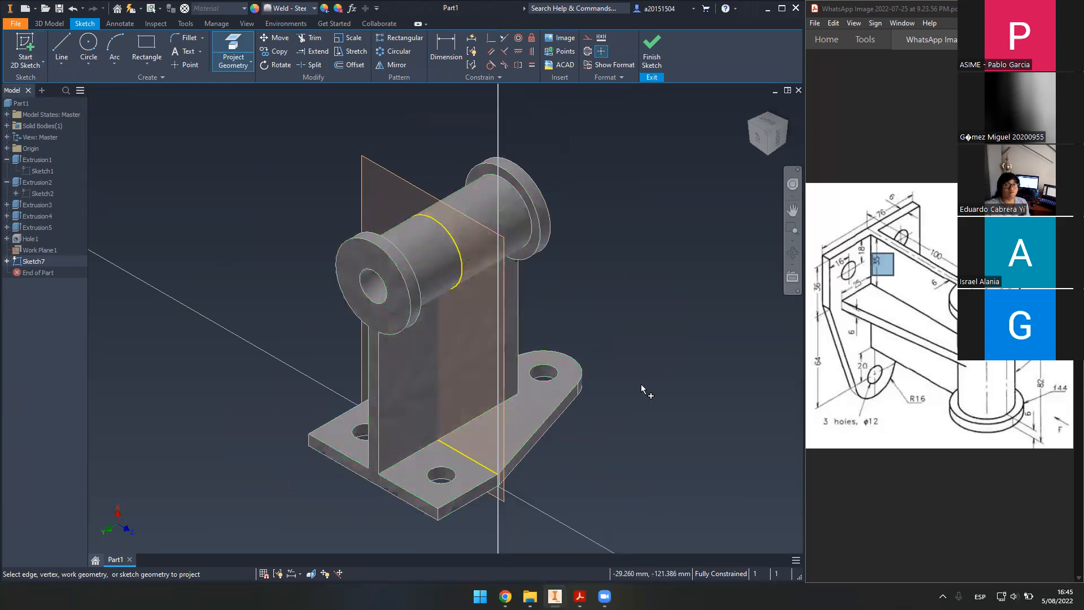
scroll(569, 368, up, 3)
scroll(679, 376, down, 3)
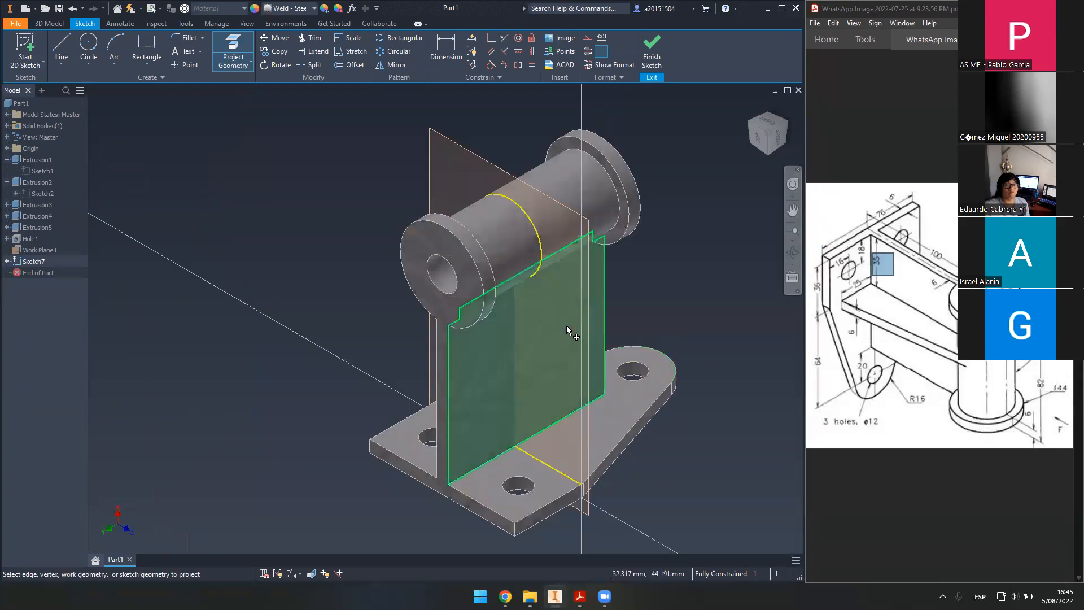
- Draw a slanted line in Sketch7 from the projected base edge to the boss arc's endpoint
click(62, 47)
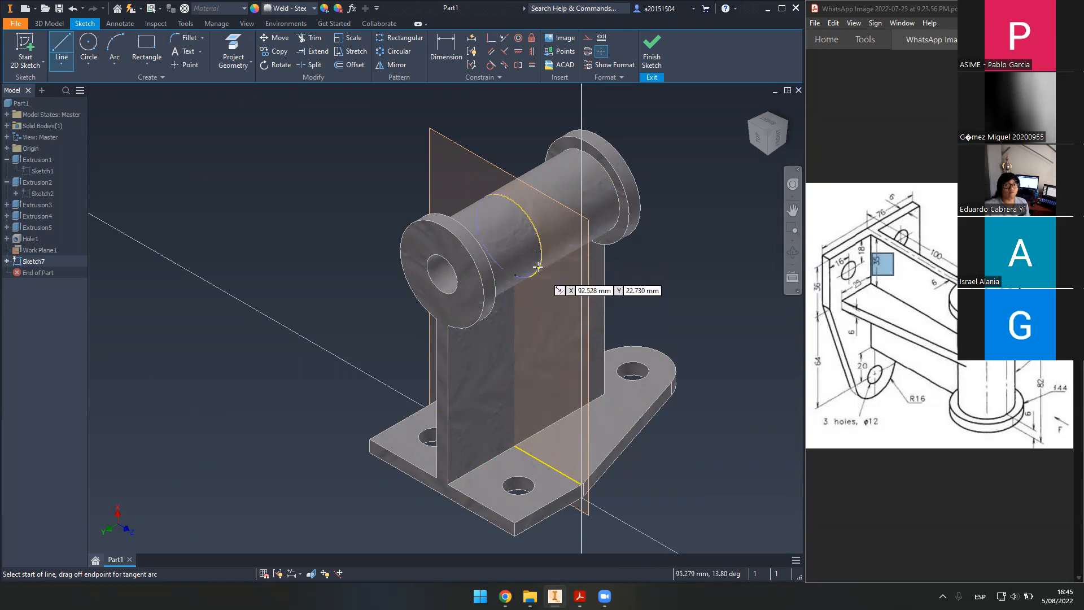
click(565, 473)
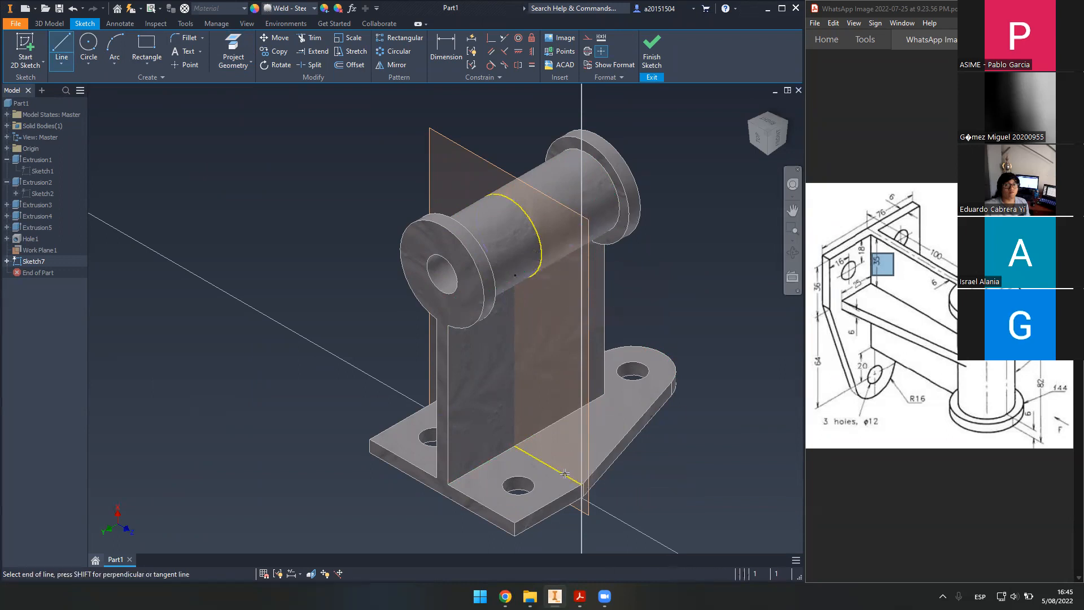
click(541, 266)
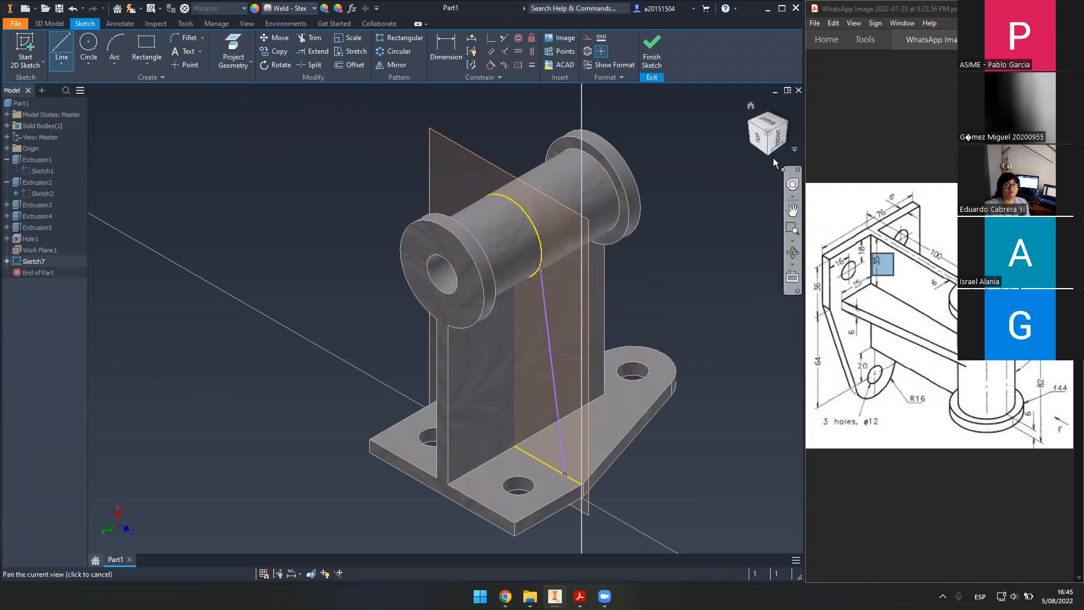
click(517, 445)
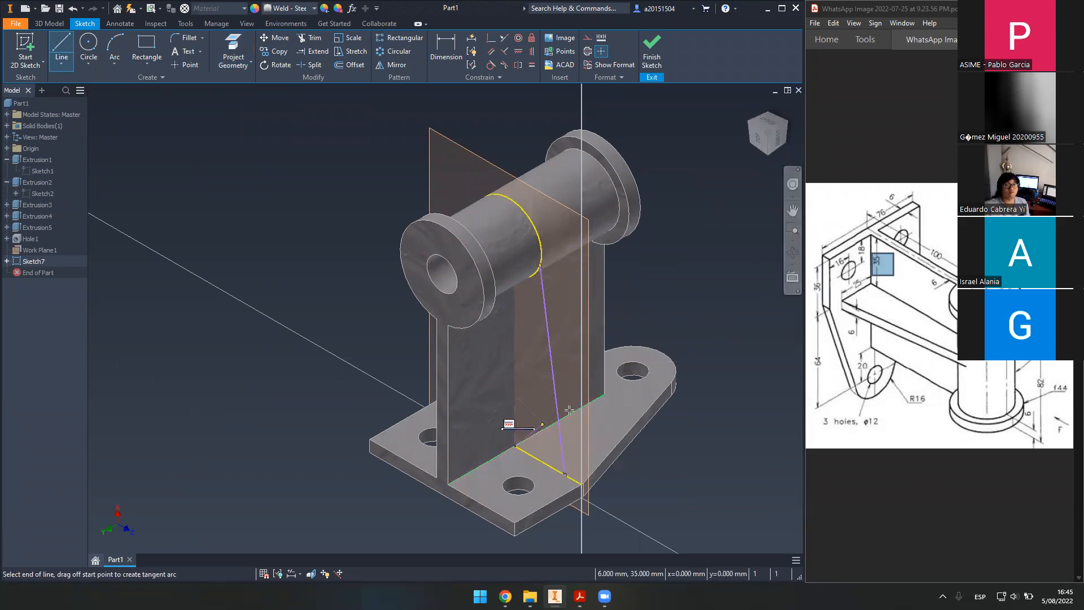
click(769, 154)
scroll(441, 264, down, 3)
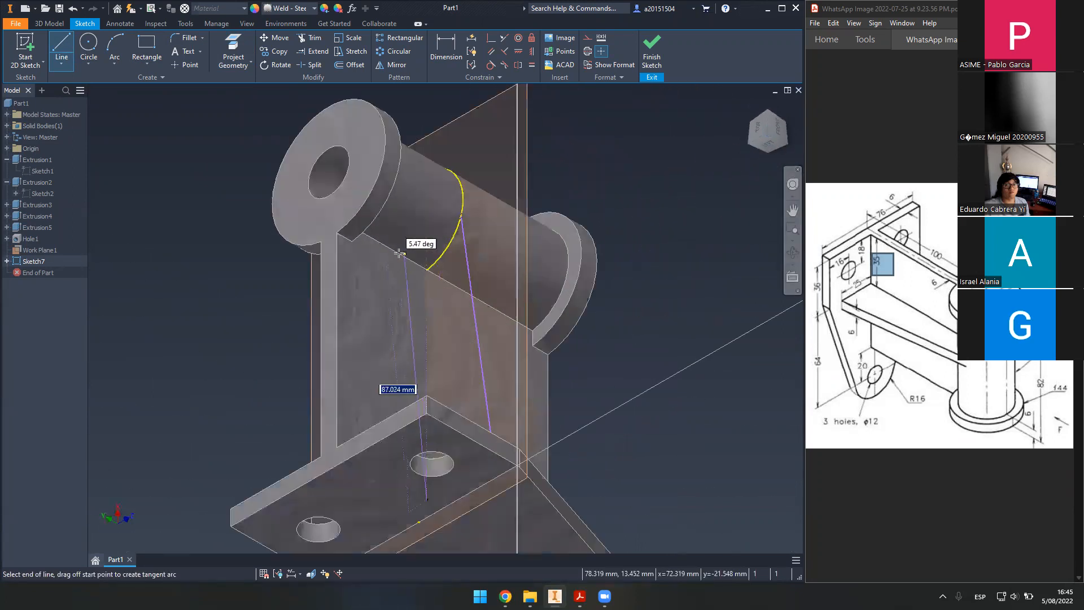
scroll(399, 254, down, 3)
click(446, 275)
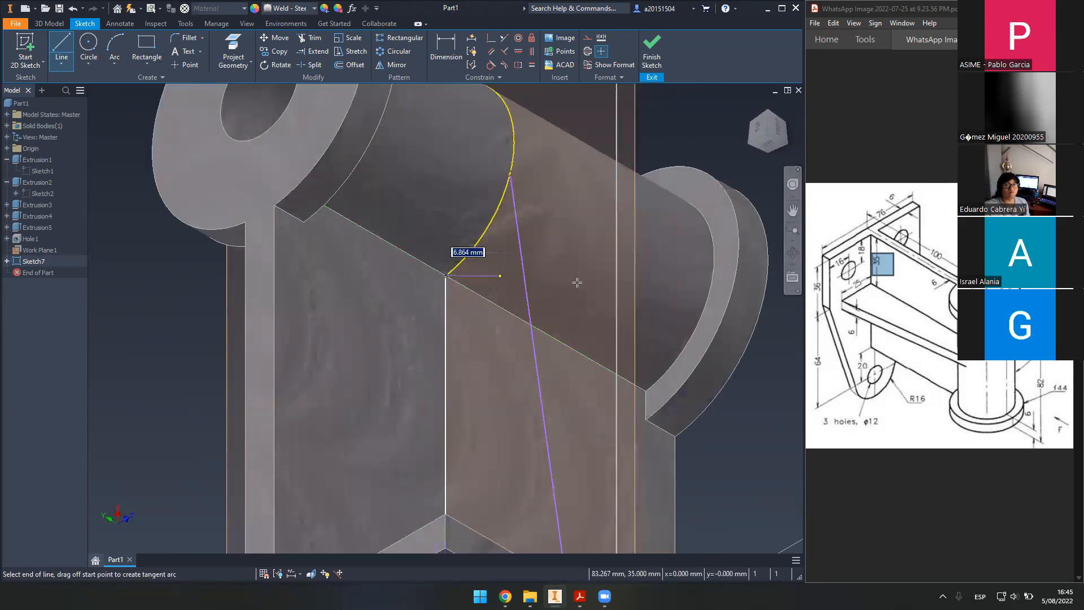
scroll(573, 265, up, 4)
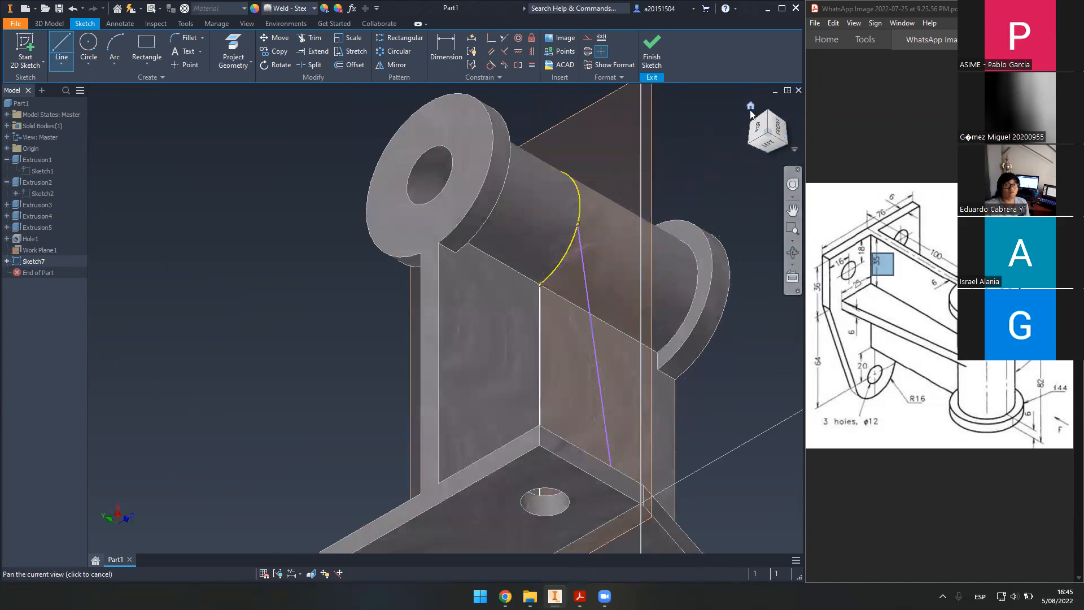
click(767, 110)
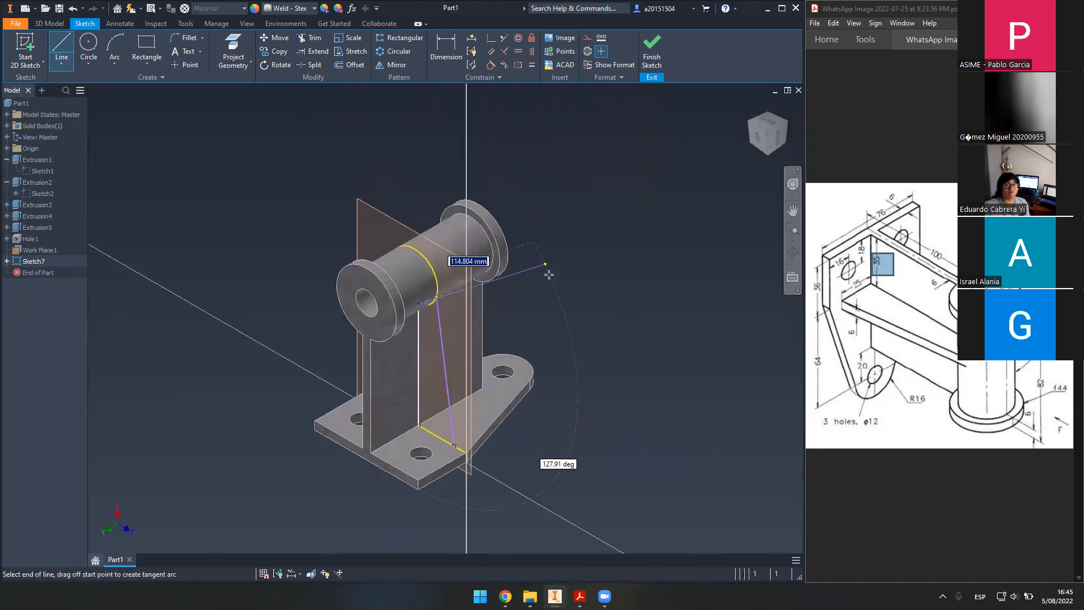
middle_drag(549, 271, 665, 293)
key(Escape)
scroll(589, 384, down, 4)
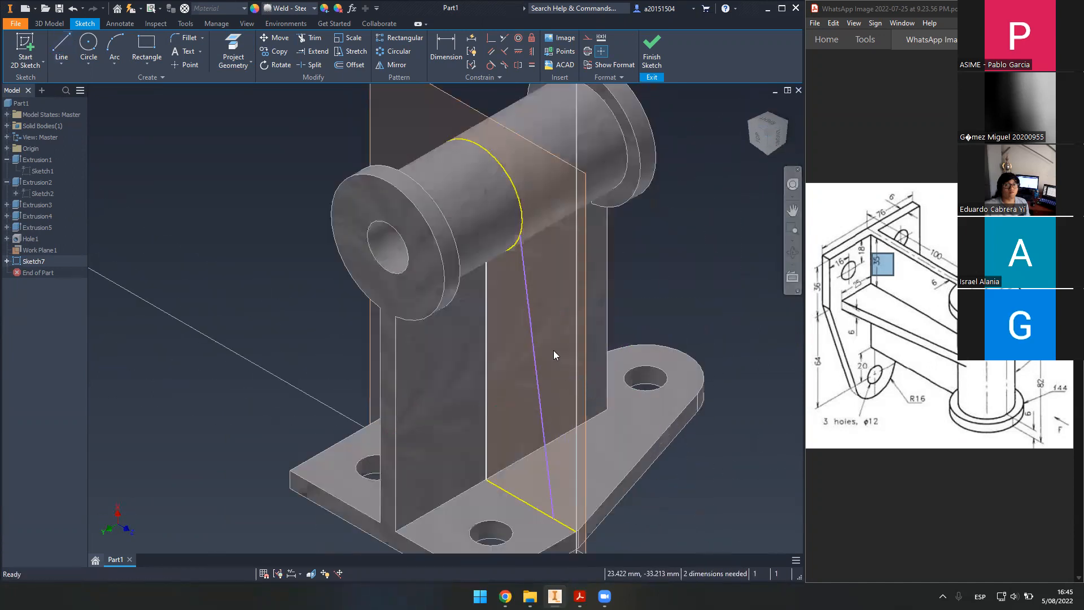
middle_drag(546, 359, 550, 339)
- Make the rib line tangent to the boss arc
click(490, 64)
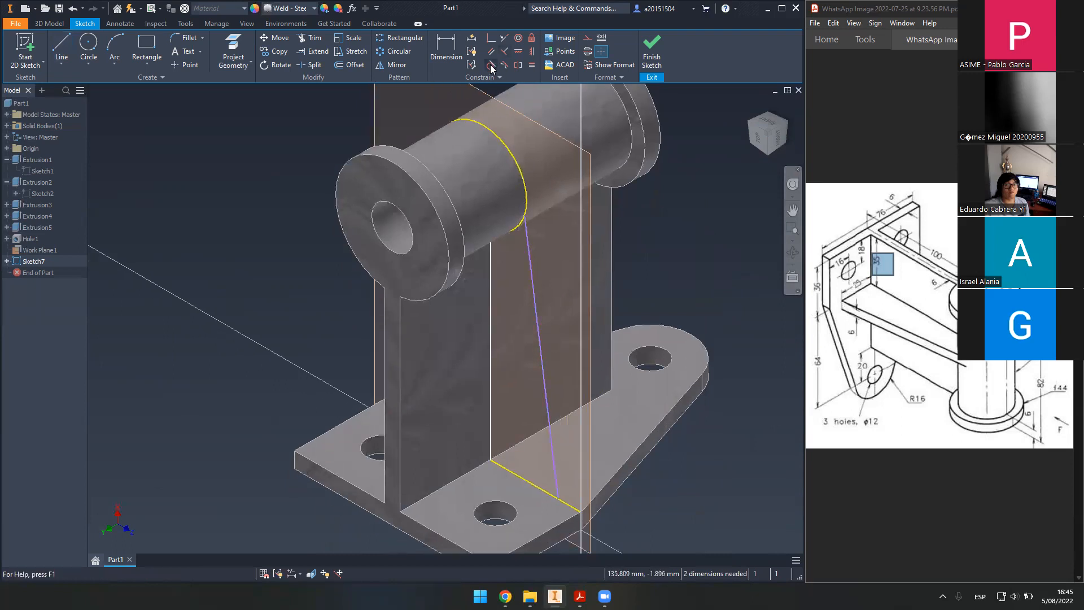
click(524, 186)
click(529, 242)
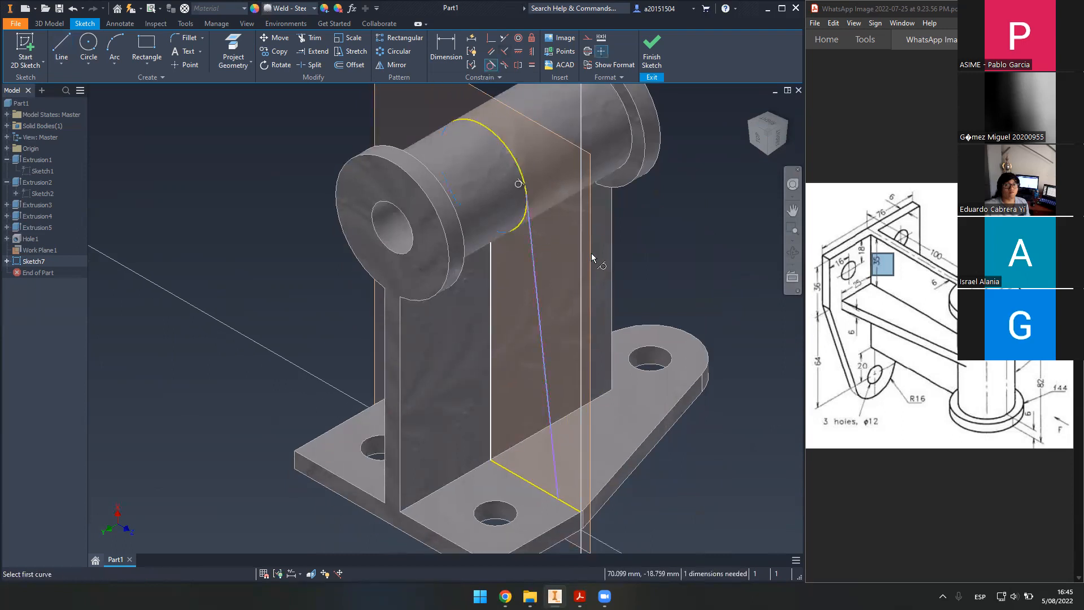
- Dimension the rib line's base position at 25 and finish the sketch
click(460, 59)
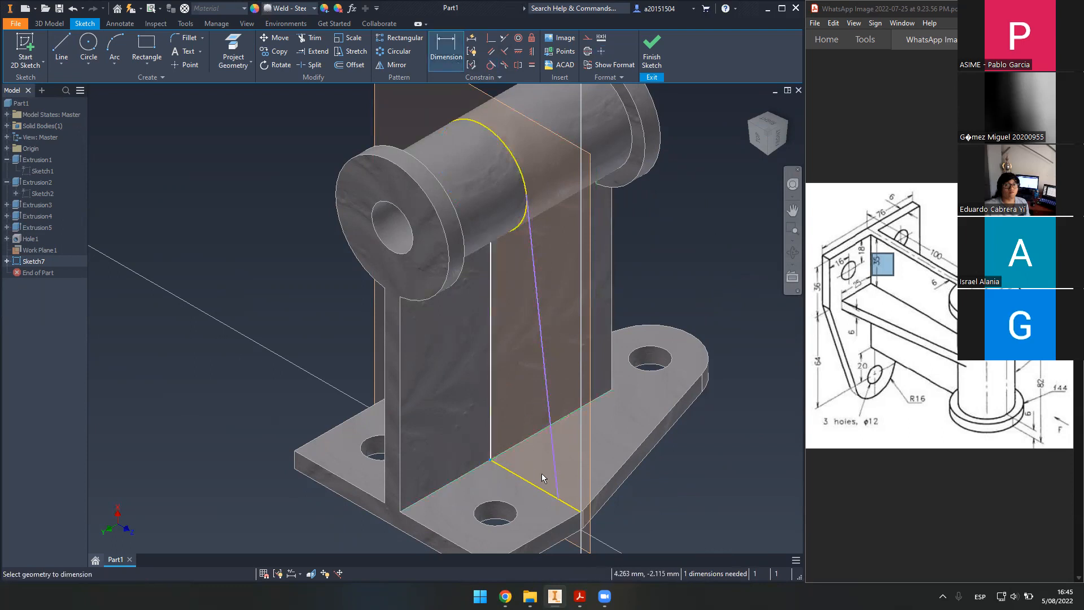
middle_drag(588, 377, 573, 256)
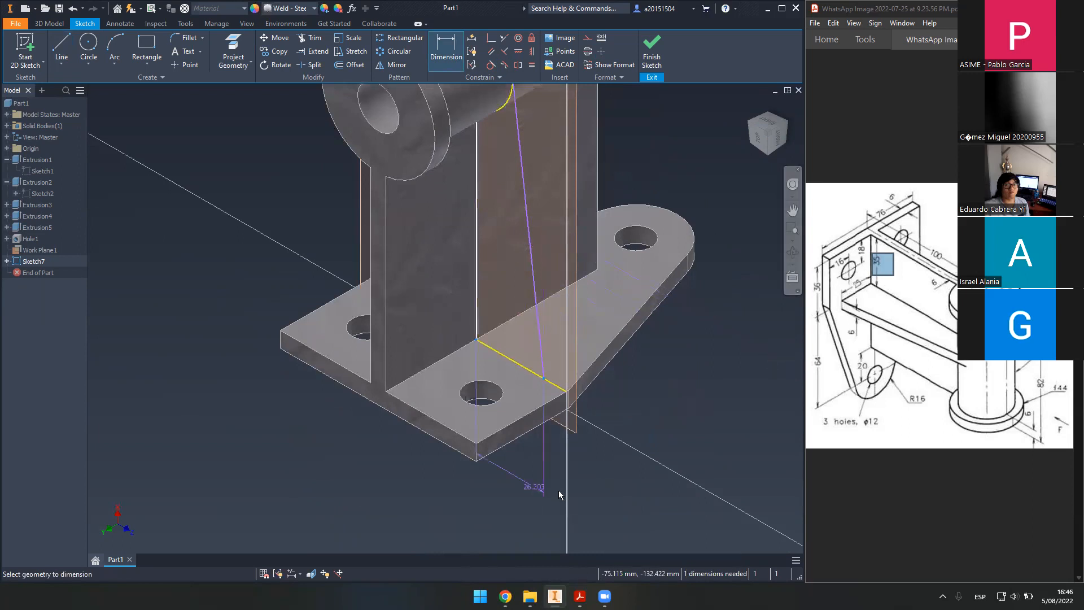
click(597, 503)
text(25)
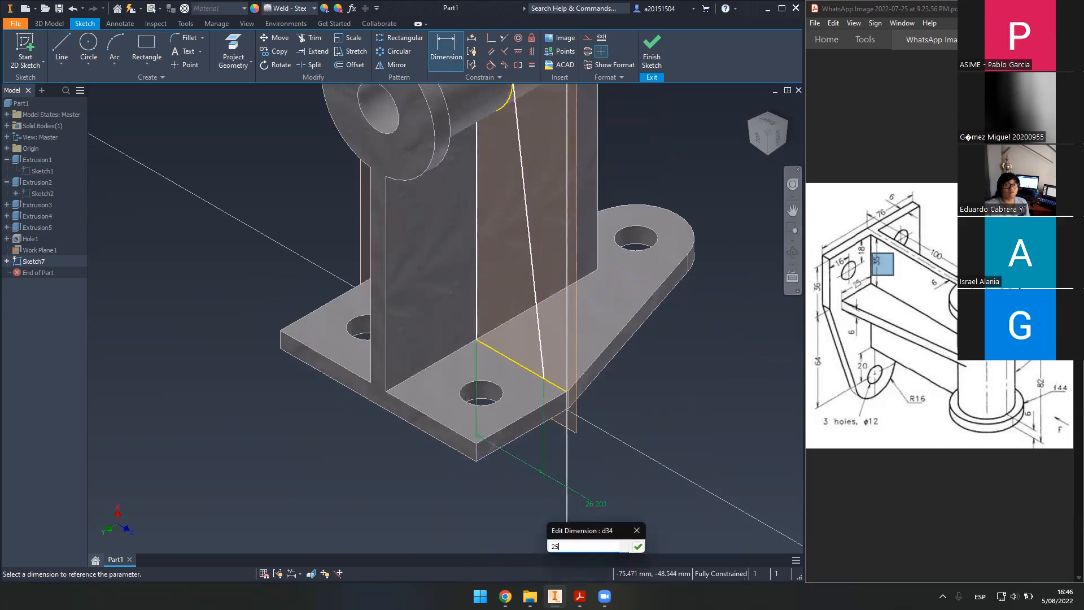
key(Return)
middle_drag(577, 376, 571, 435)
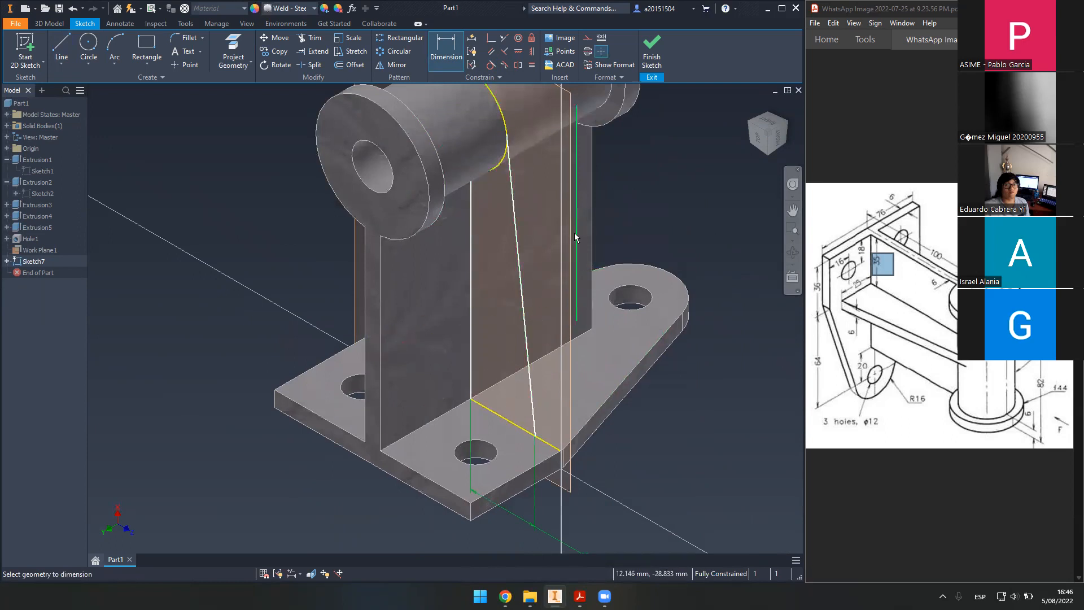
click(652, 56)
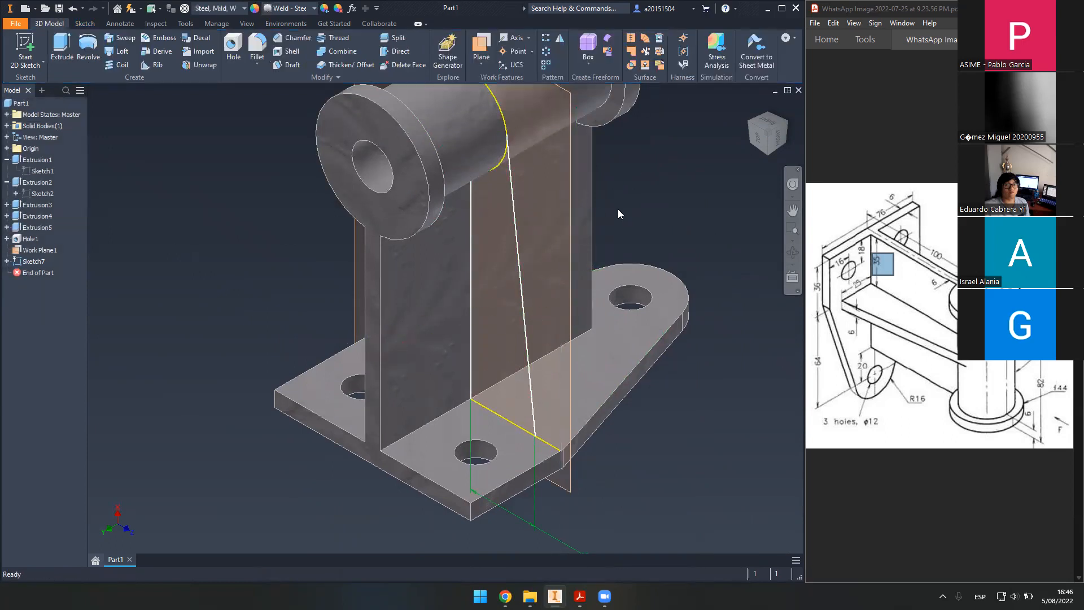
- Extrude the Sketch7 rib profile 6 mm in the flipped direction as Extrusion6
click(57, 54)
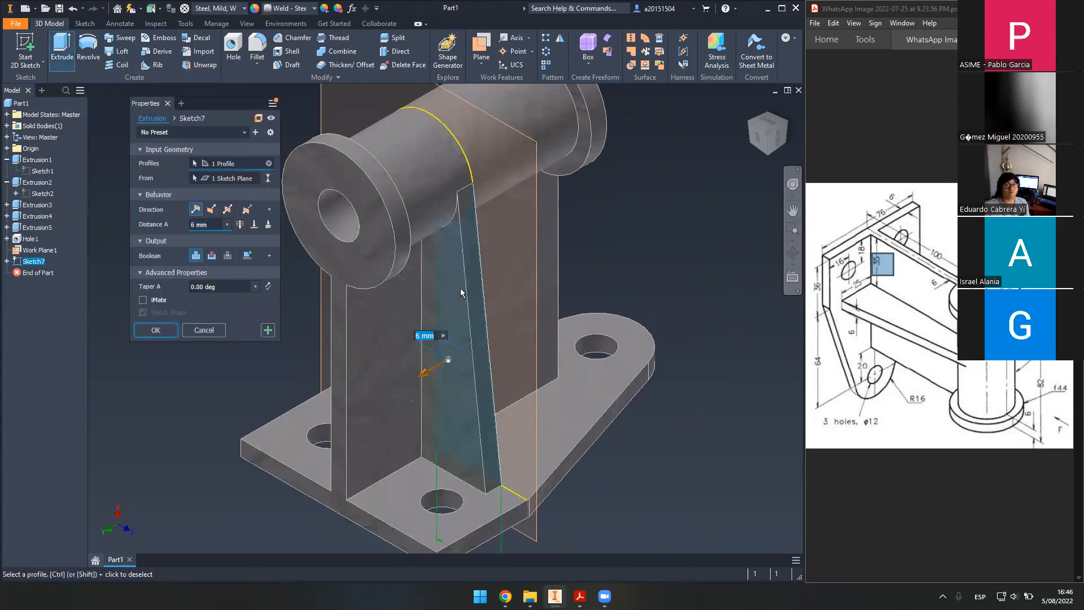
shift+middle_drag(621, 320, 212, 244)
click(212, 210)
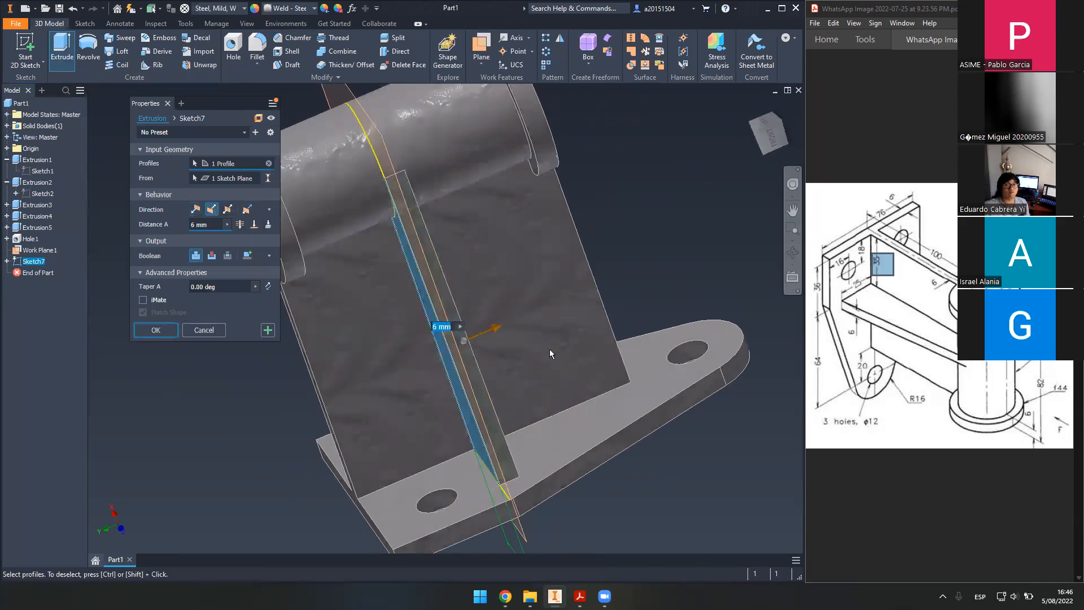
drag(844, 317, 860, 340)
double_click(866, 335)
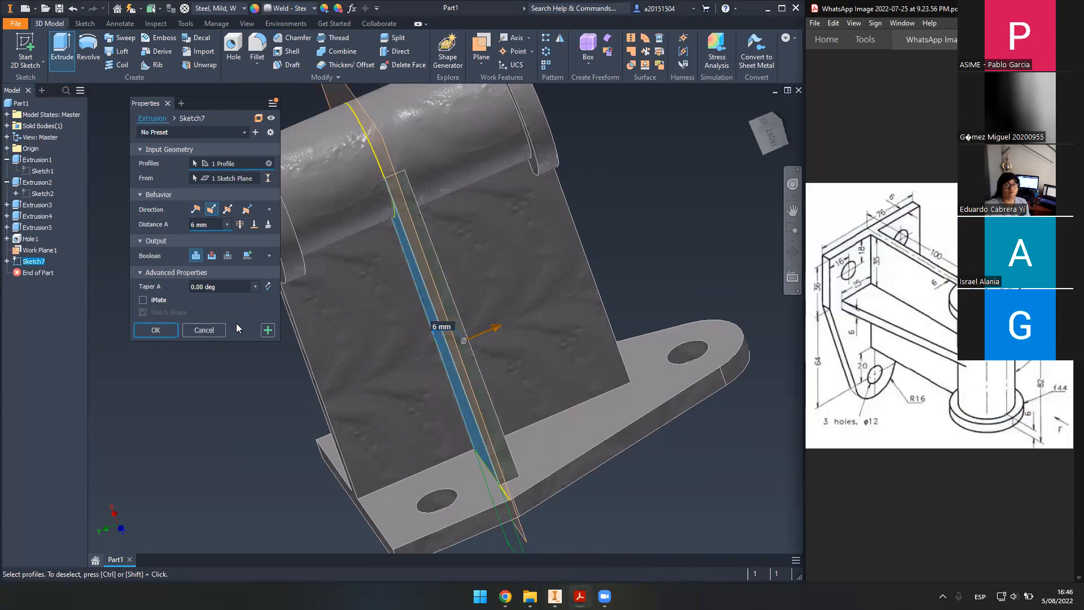
click(163, 334)
shift+middle_drag(526, 371, 577, 377)
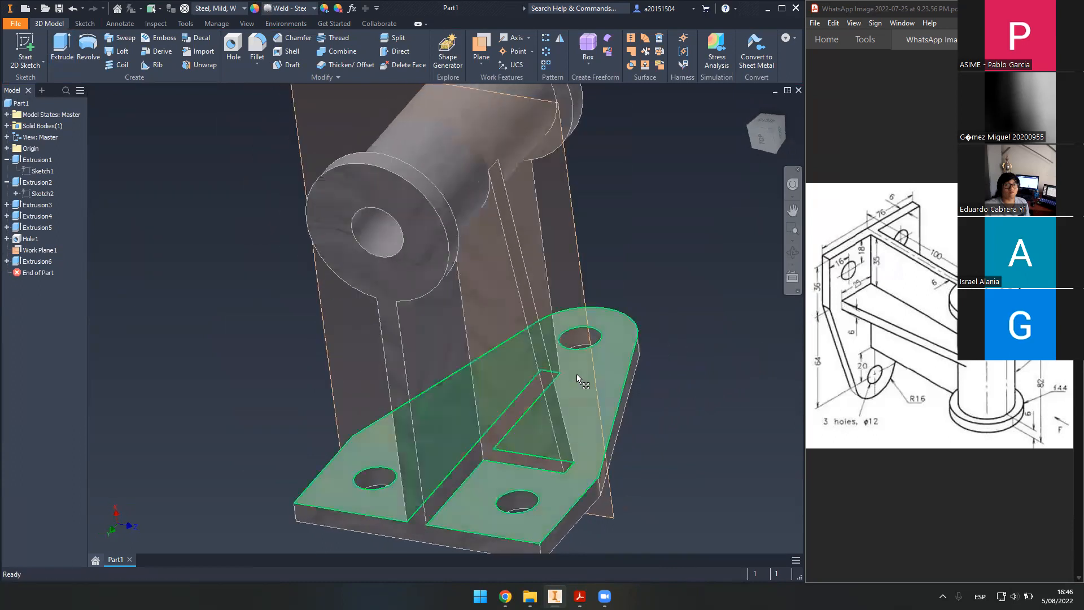
- Return to the Home view, turn off Work Plane1's visibility, and select Extrusion6
click(751, 105)
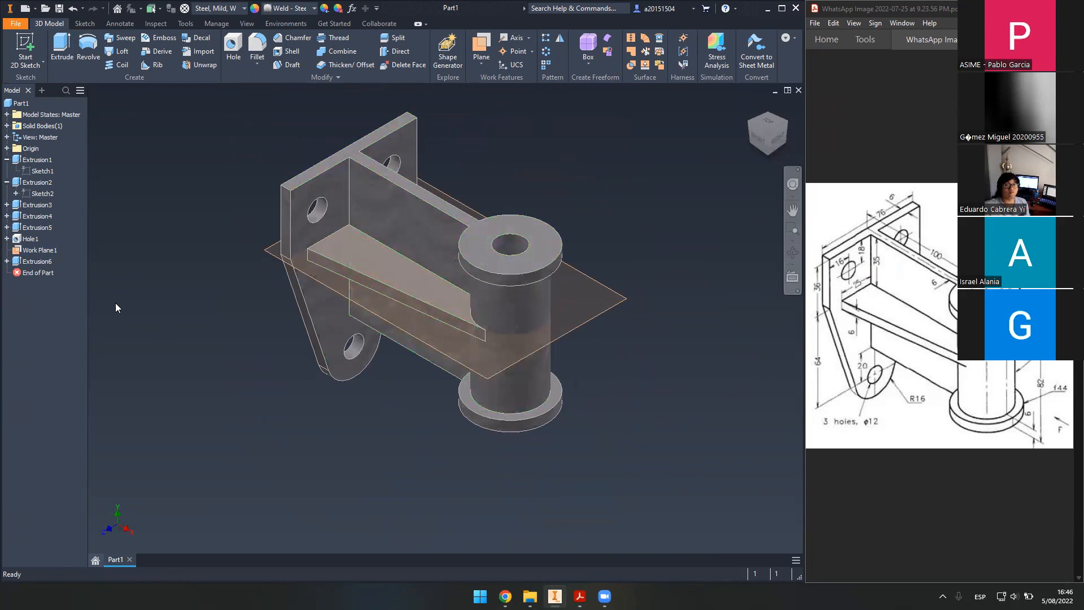
right_click(33, 251)
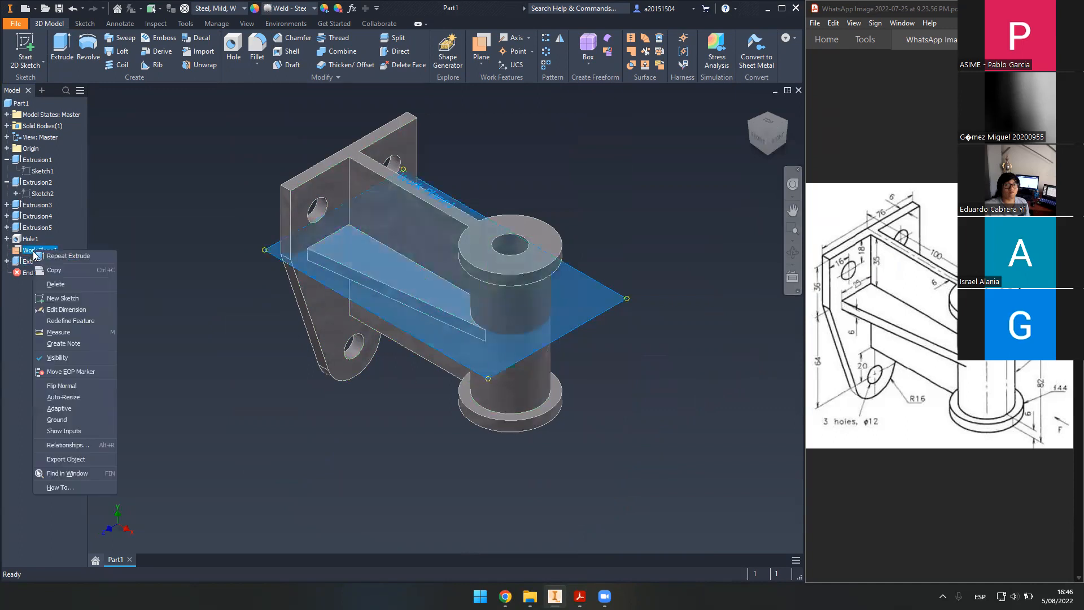
click(86, 357)
middle_drag(278, 343, 312, 401)
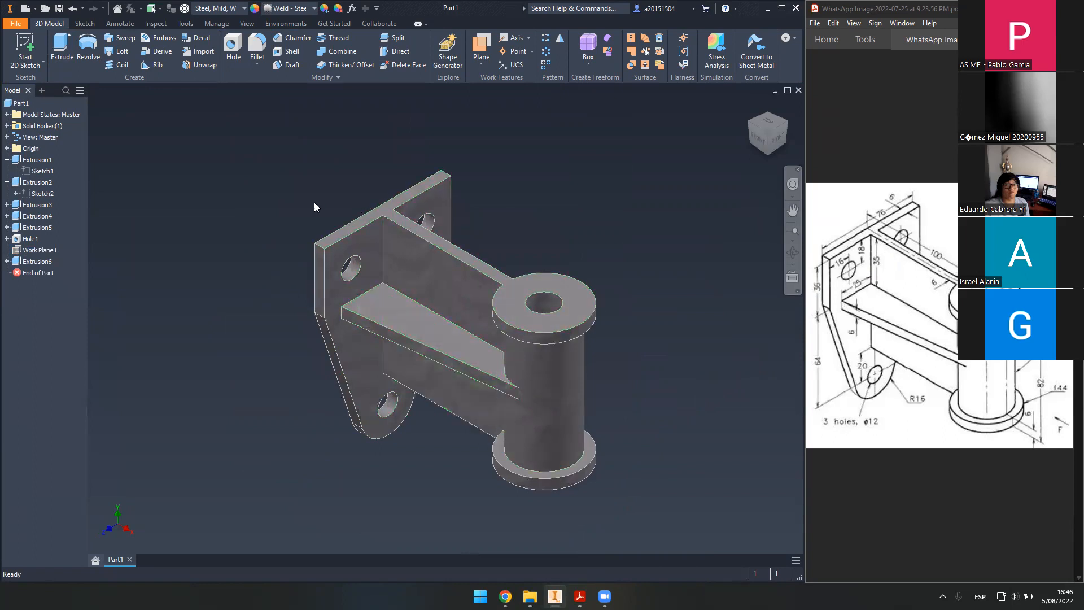
click(426, 340)
click(37, 261)
- Mirror the Extrusion6 rib across the XY Plane, creating Mirror1
click(560, 39)
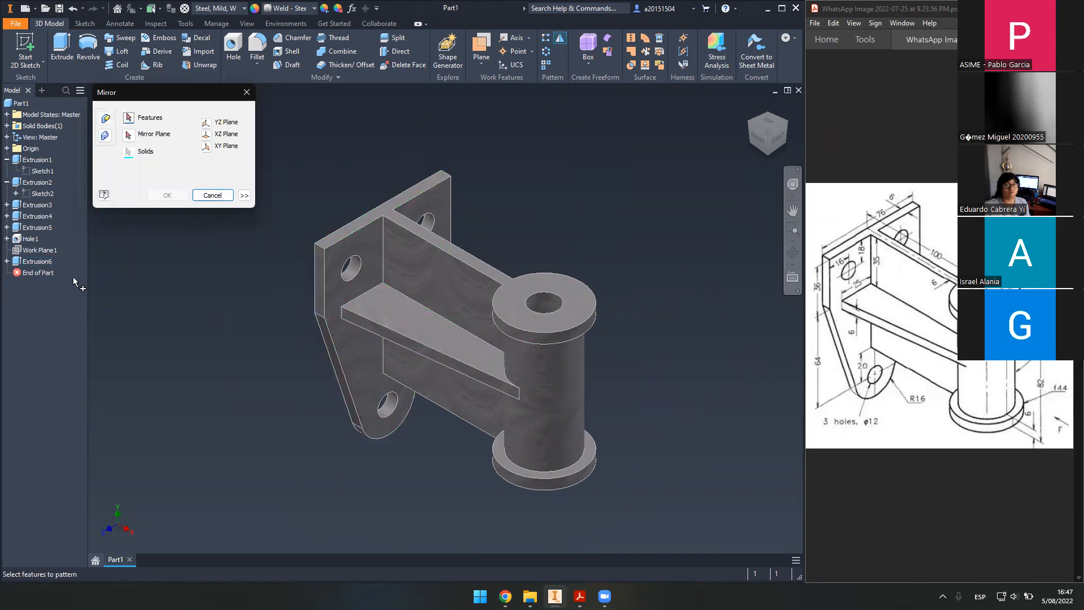
click(45, 262)
shift+middle_drag(591, 395, 502, 384)
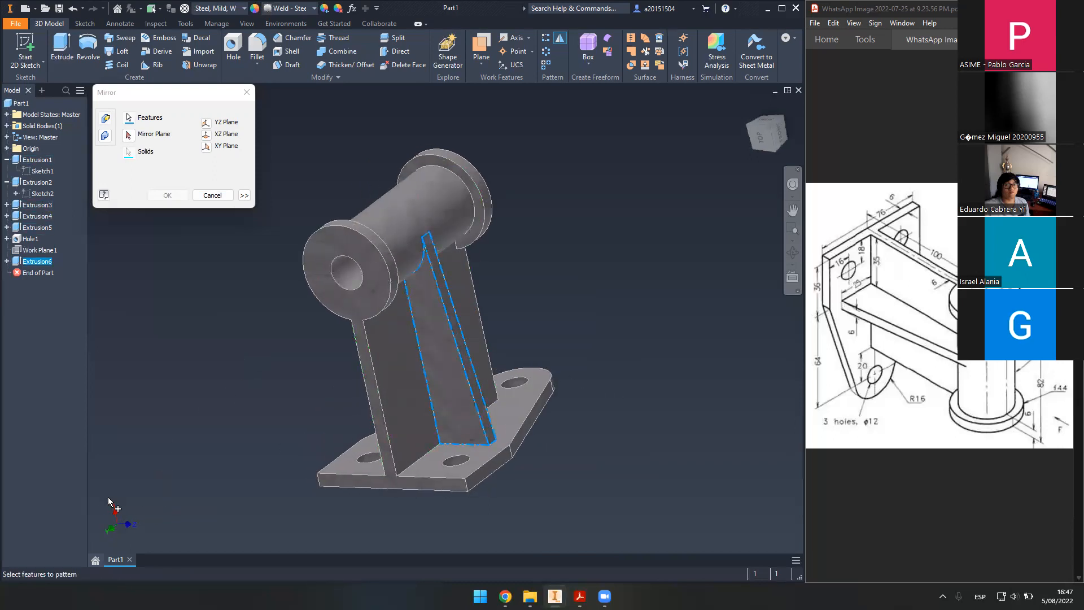
click(207, 147)
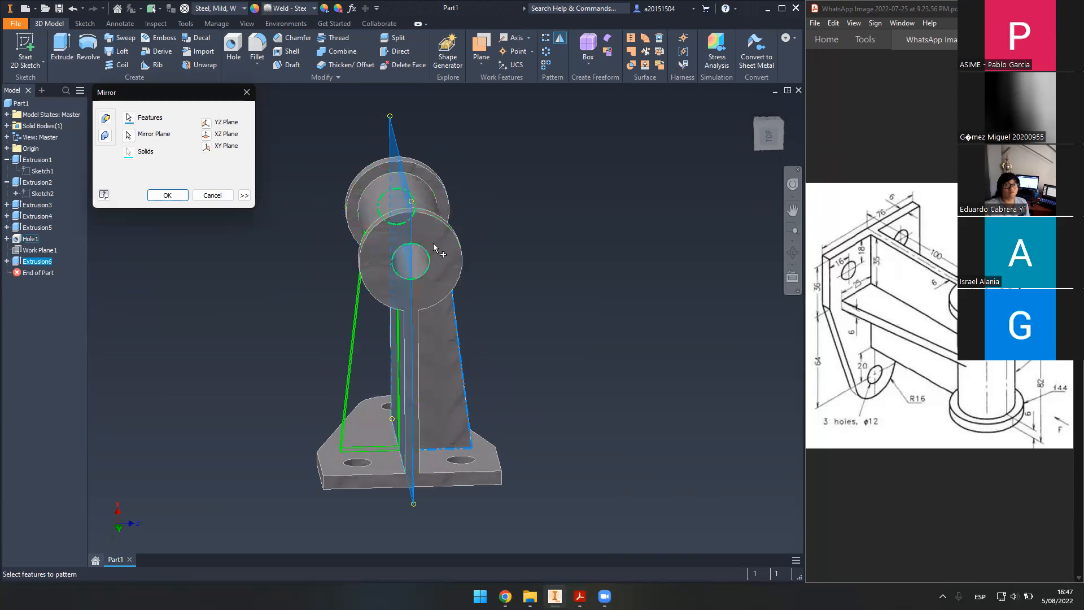
shift+middle_drag(541, 280, 587, 279)
shift+middle_drag(634, 338, 605, 343)
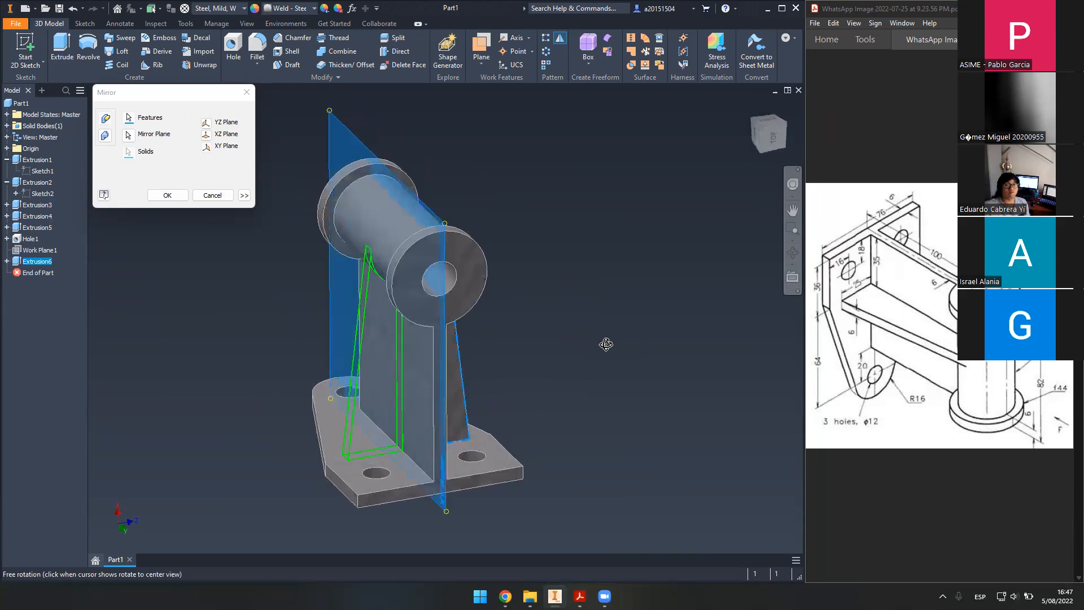
click(169, 195)
shift+middle_drag(499, 301, 484, 367)
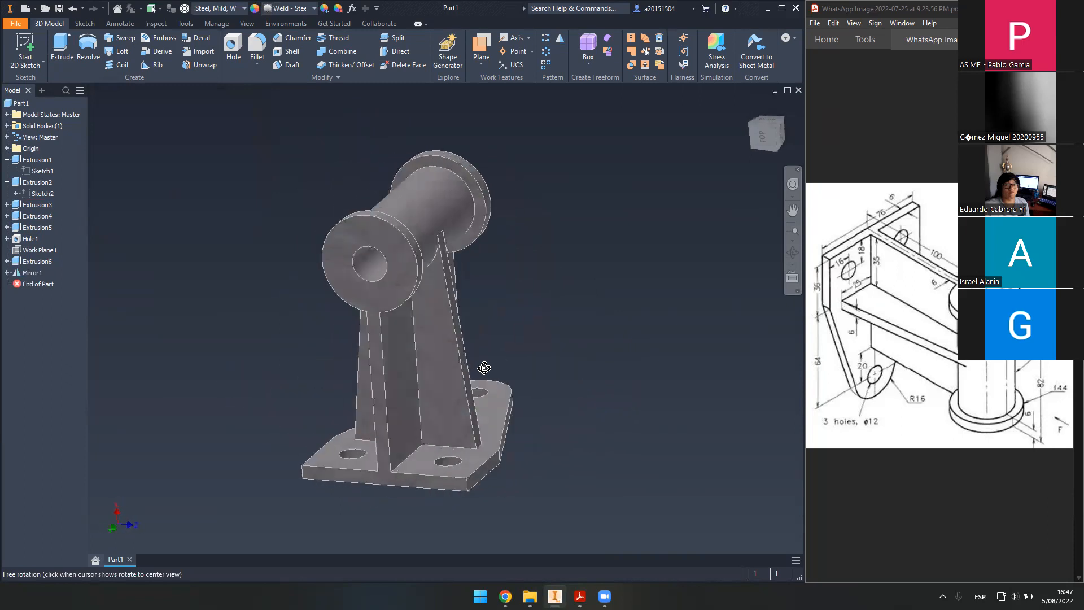
click(751, 106)
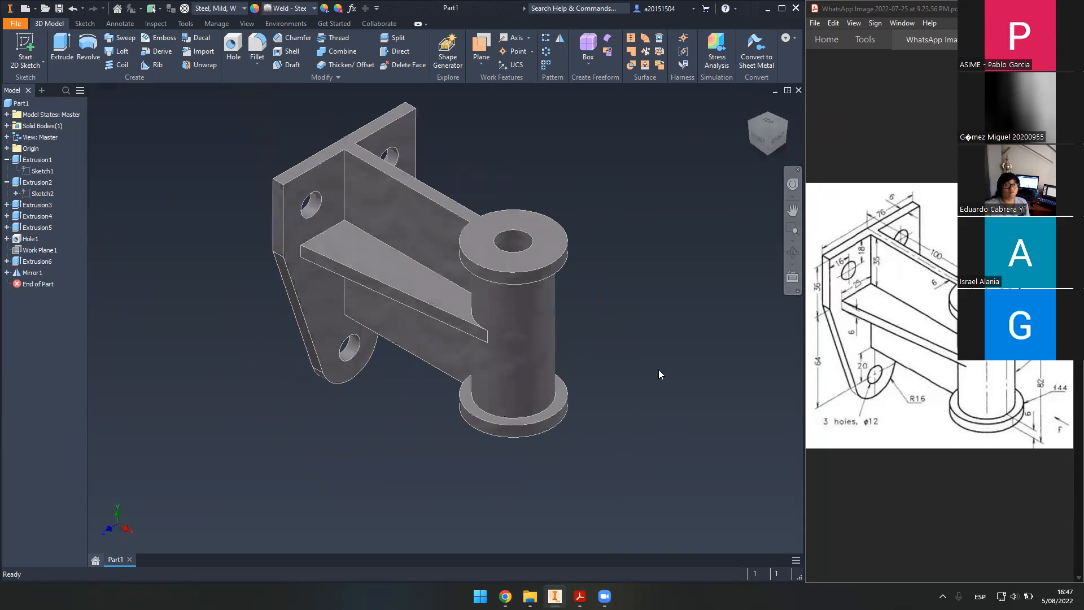
middle_drag(642, 261, 636, 323)
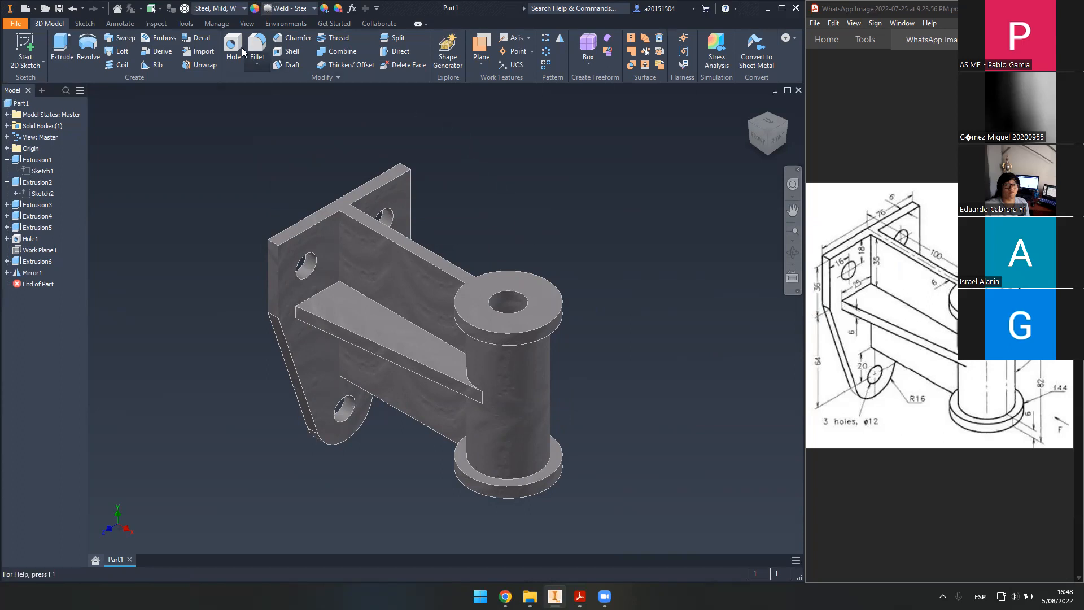
- Measure the plate's 76 mm top edge and its distance to the boss hole
click(157, 23)
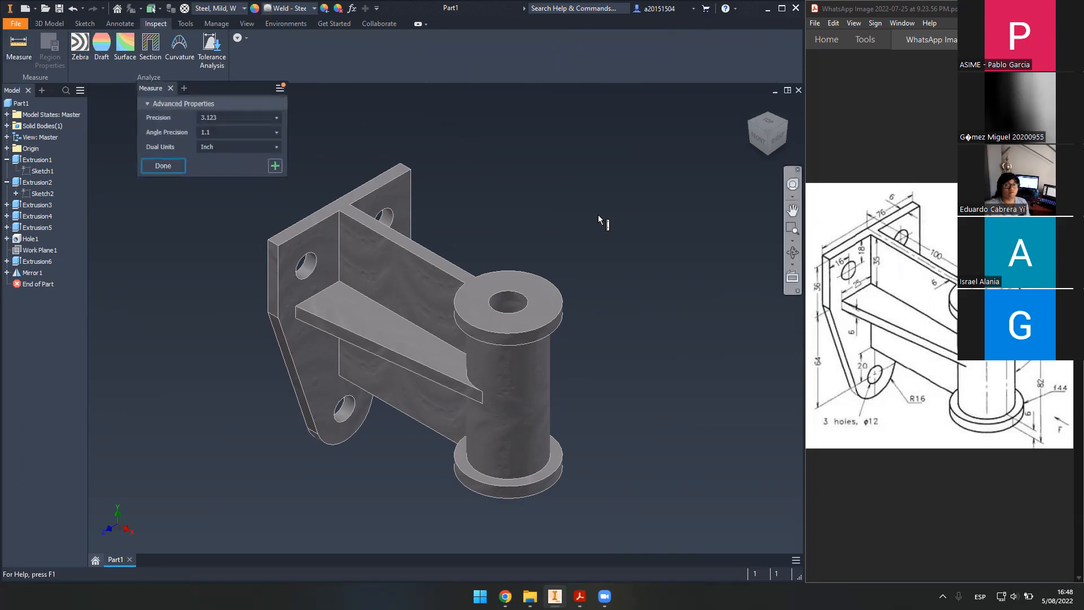
middle_drag(529, 219, 537, 221)
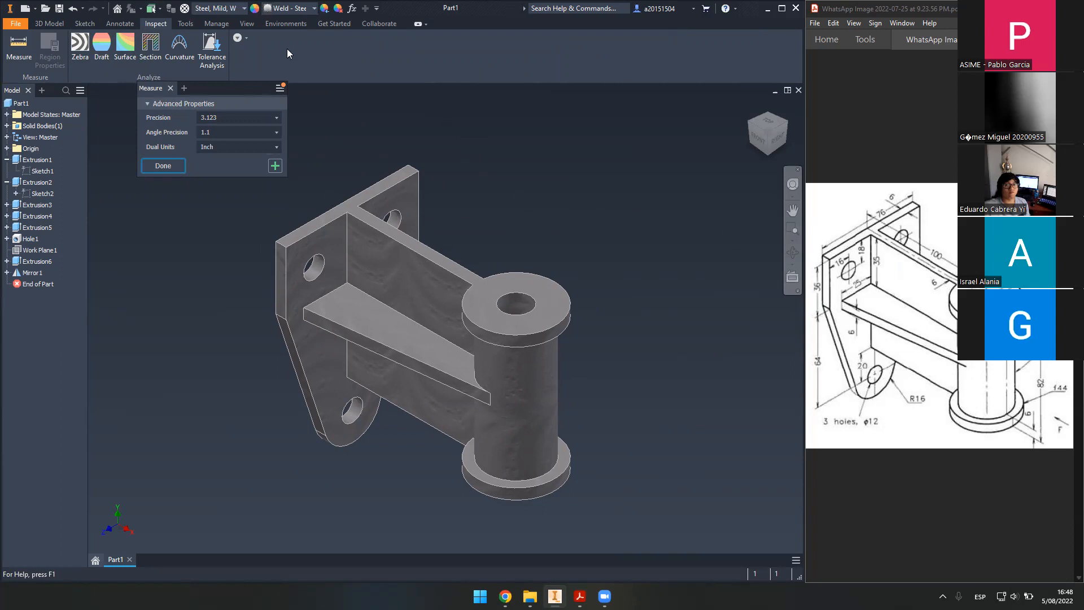
click(351, 195)
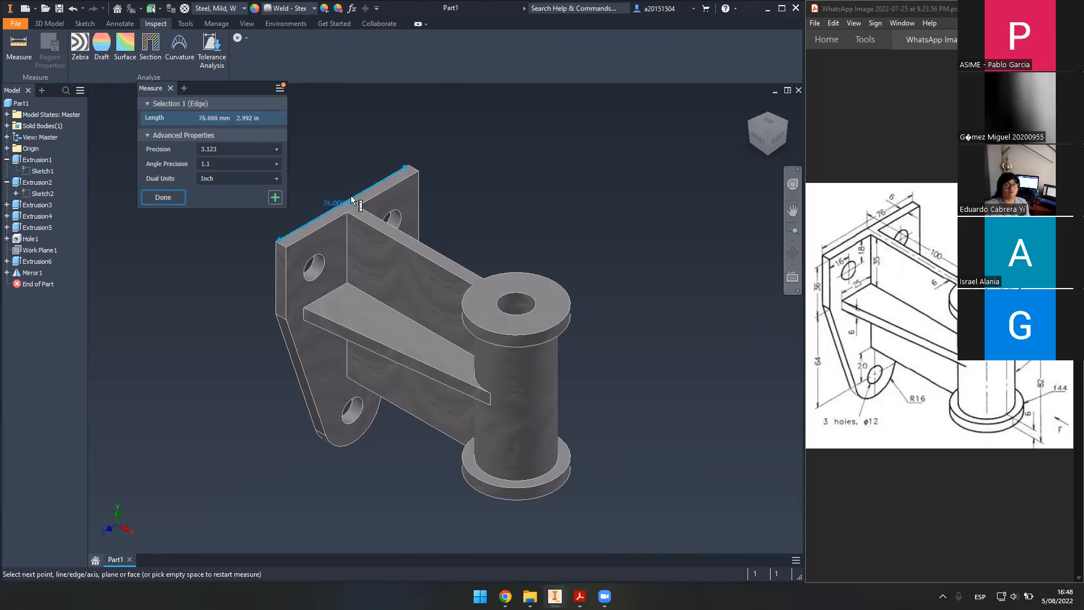
click(529, 298)
shift+middle_drag(525, 234, 595, 235)
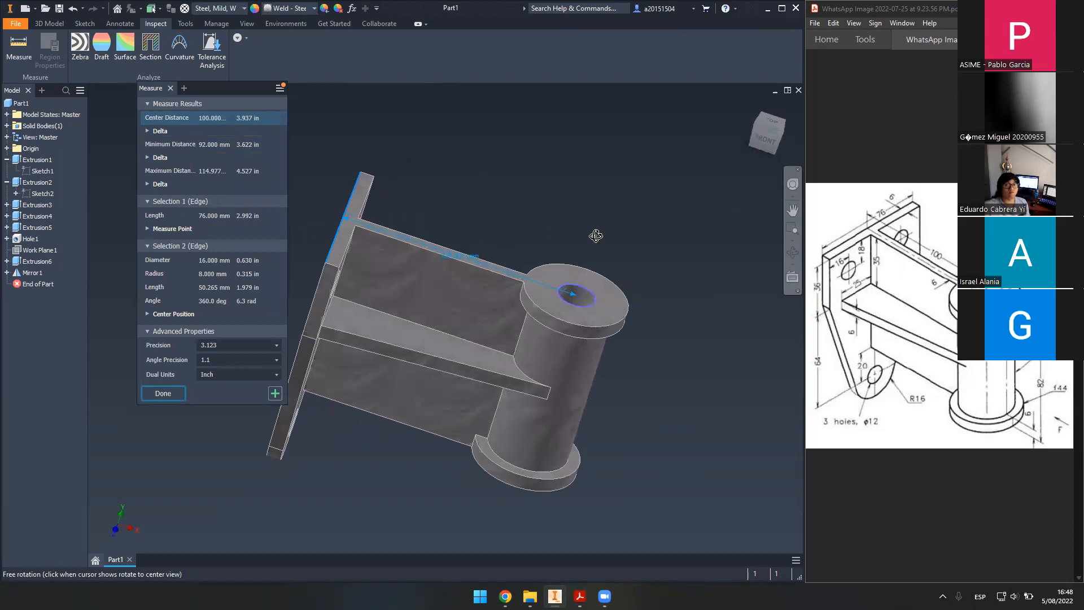
scroll(460, 244, up, 5)
scroll(450, 242, down, 4)
middle_drag(493, 221, 563, 199)
shift+middle_drag(542, 239, 528, 208)
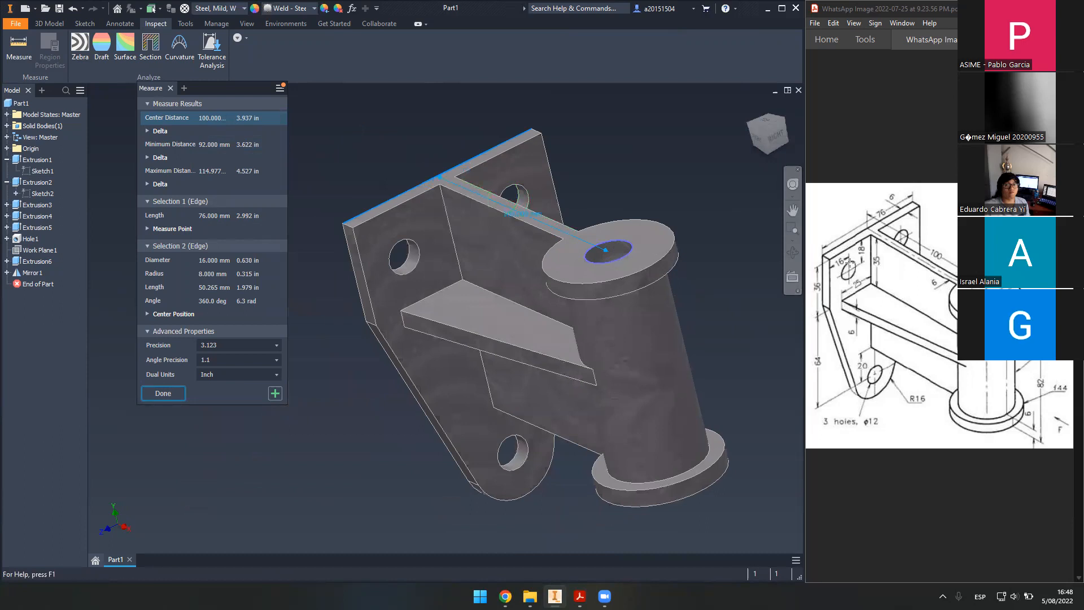
- Measure the 35 mm top edge to the 12 mm hole, the side edge, and the lower-left mounting hole
click(405, 206)
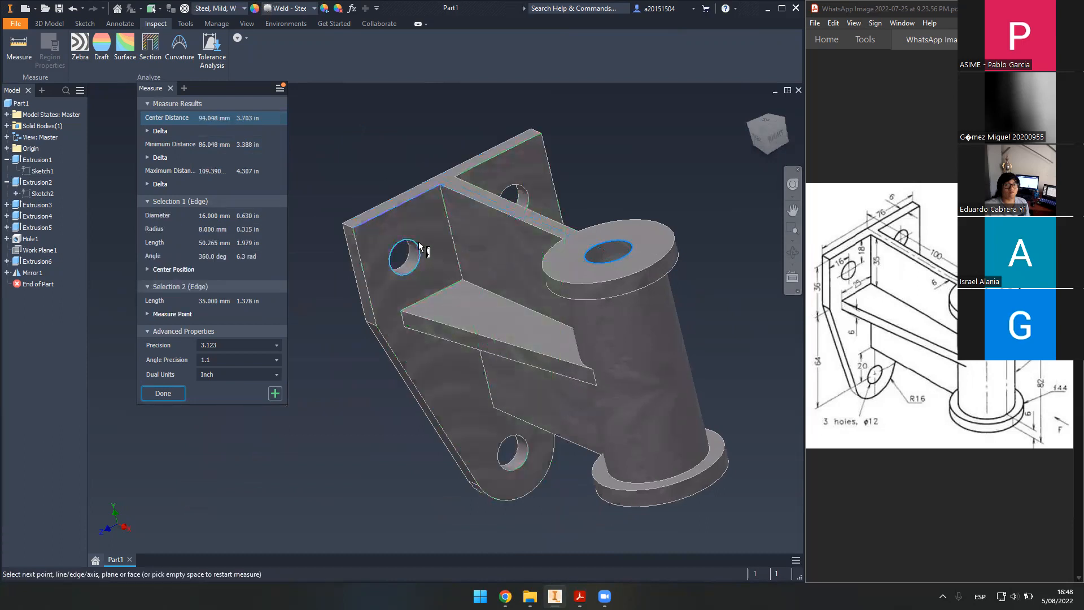
click(415, 269)
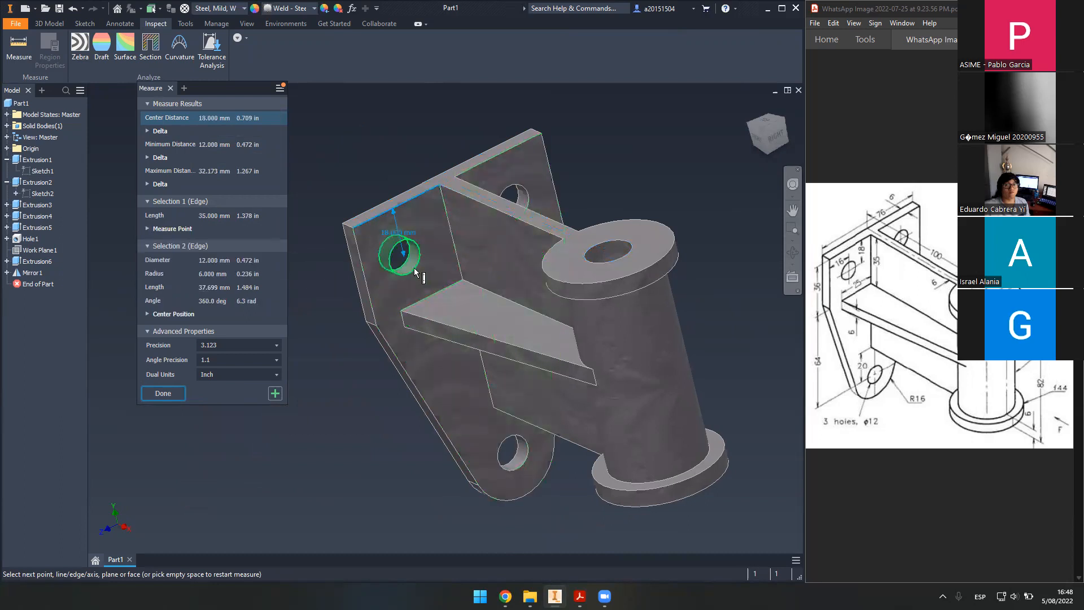
click(366, 272)
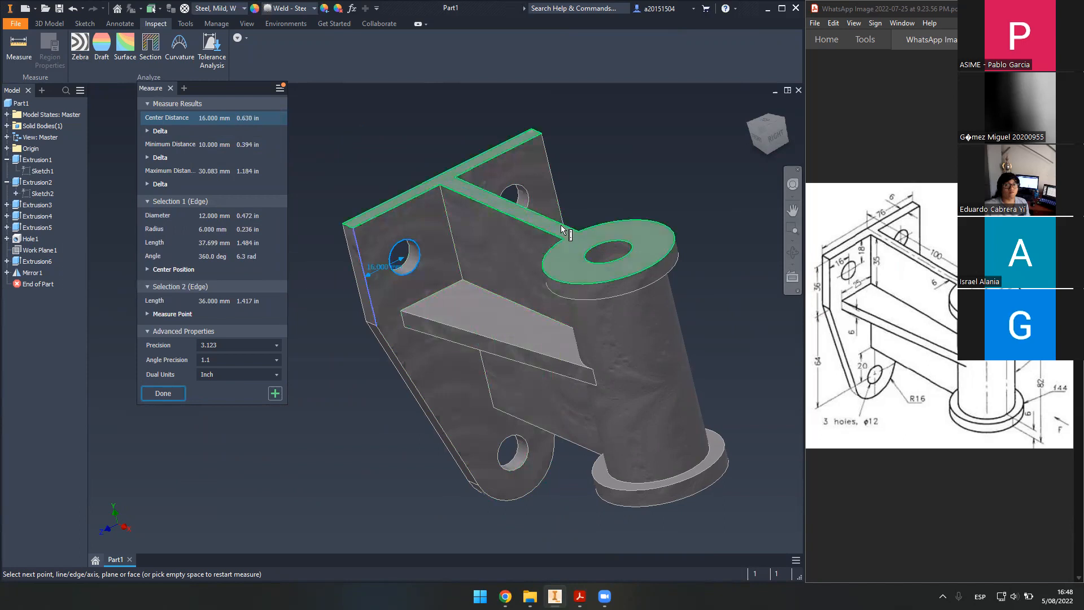
middle_drag(659, 158, 635, 159)
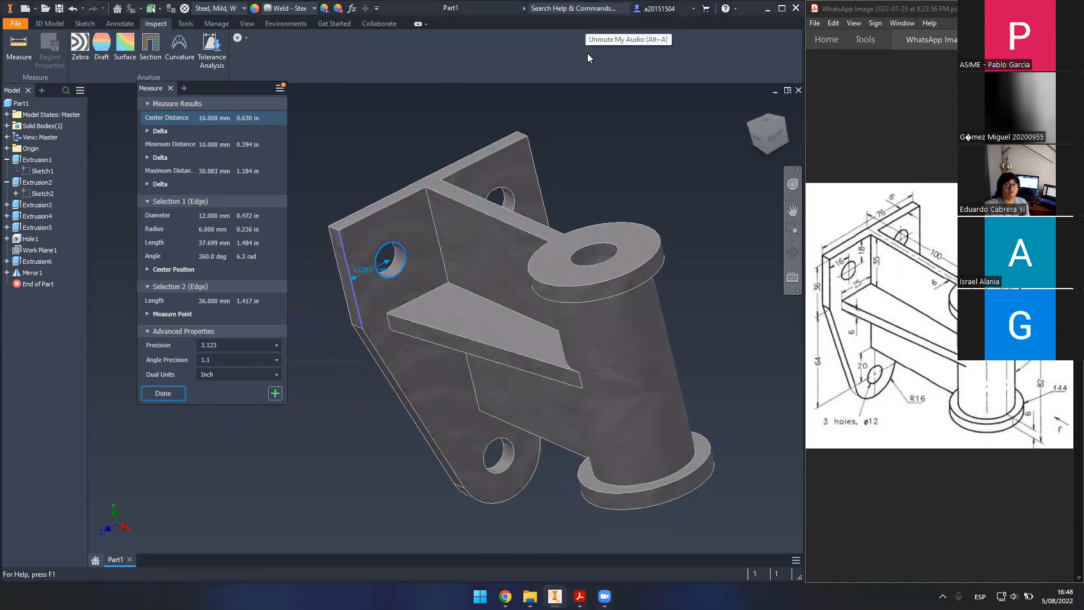
middle_drag(565, 197, 529, 144)
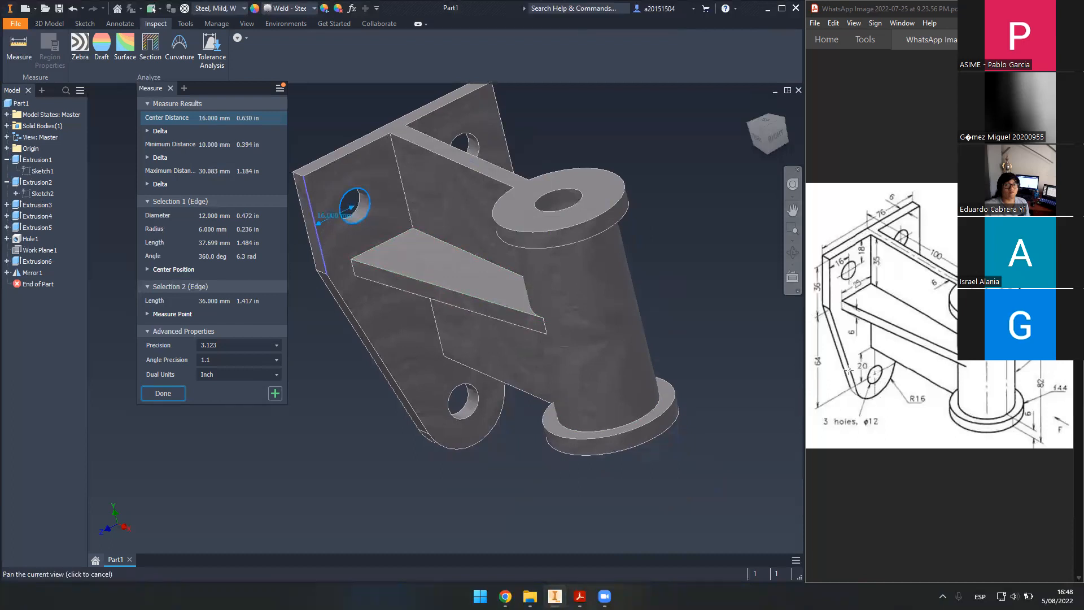
middle_drag(533, 198, 579, 199)
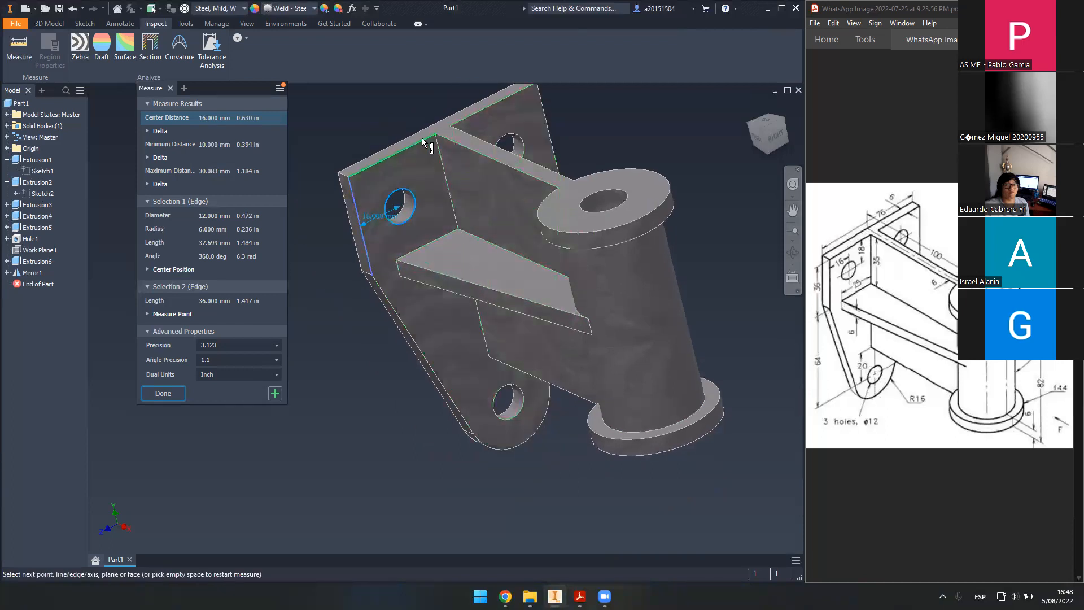
click(390, 154)
click(515, 387)
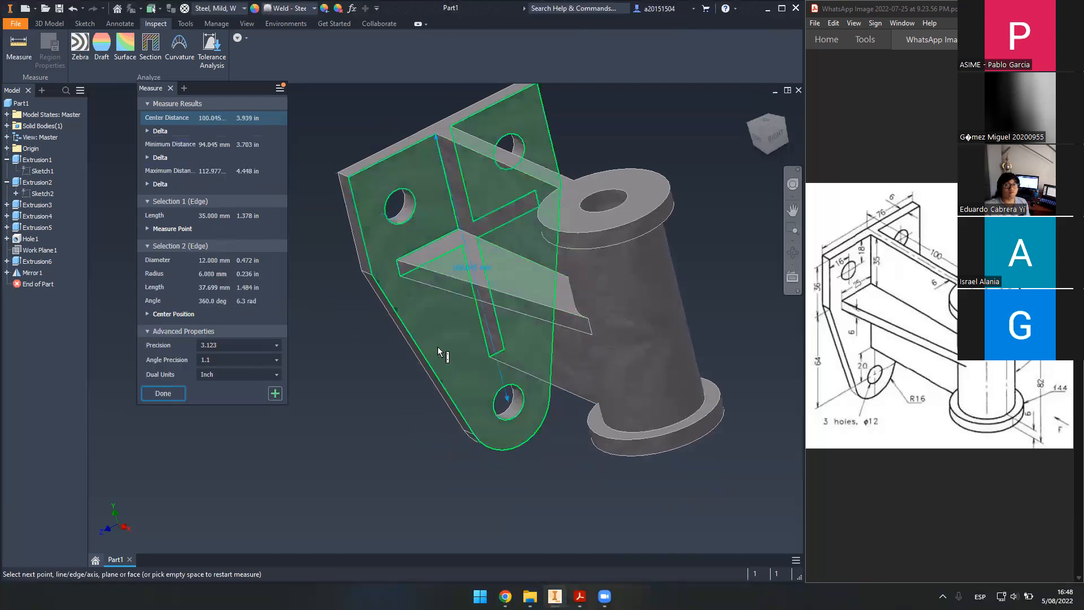
key(Escape)
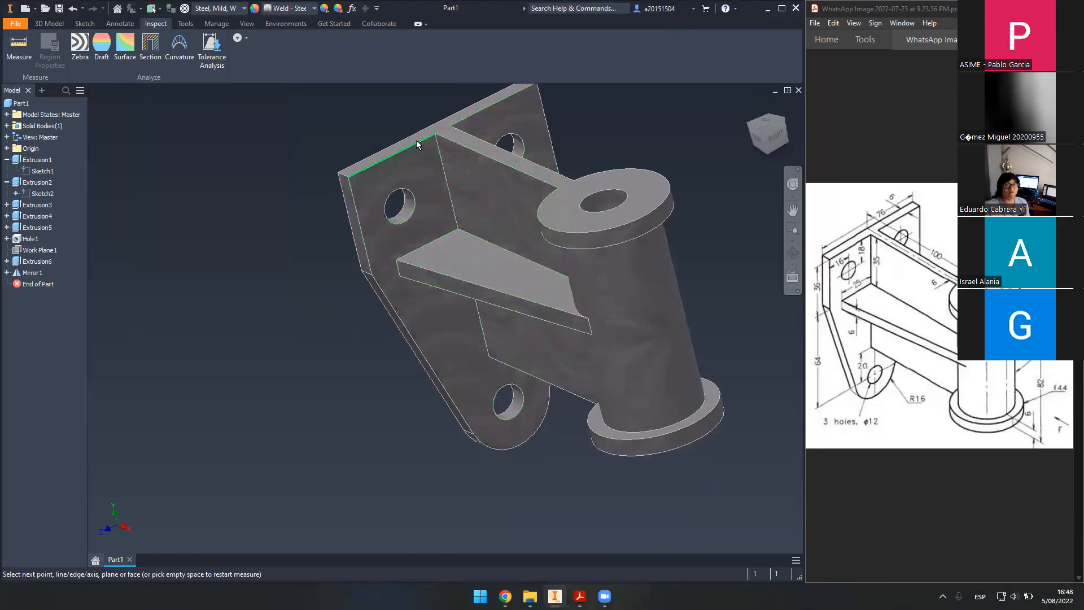
- Measure top edge to lower hole with X/Y/Z breakdowns: 112.977 mm maximum, 105.609 mm Y offset
click(19, 45)
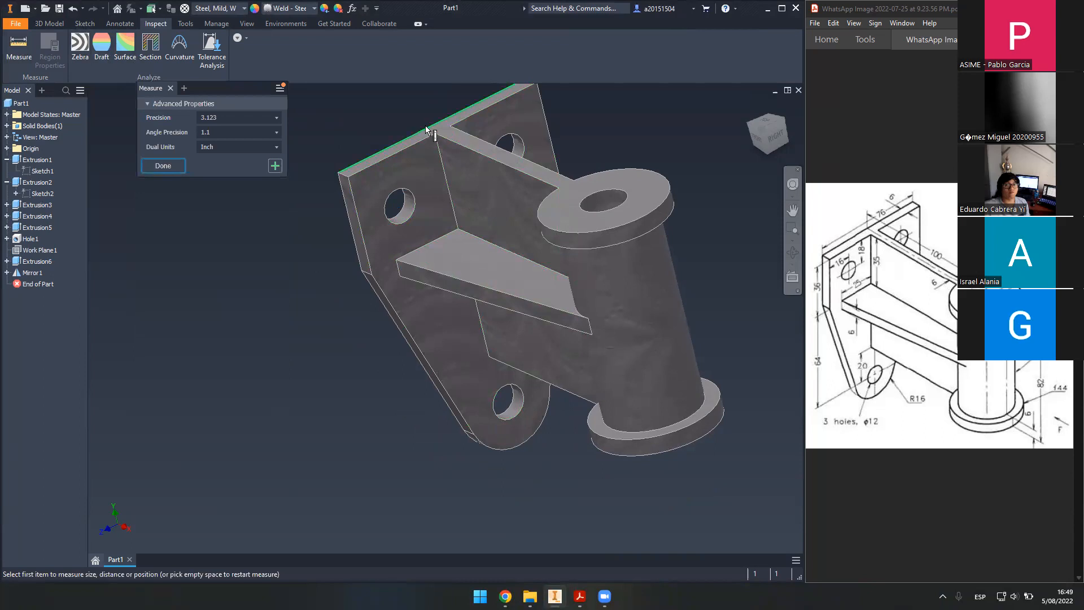
click(414, 141)
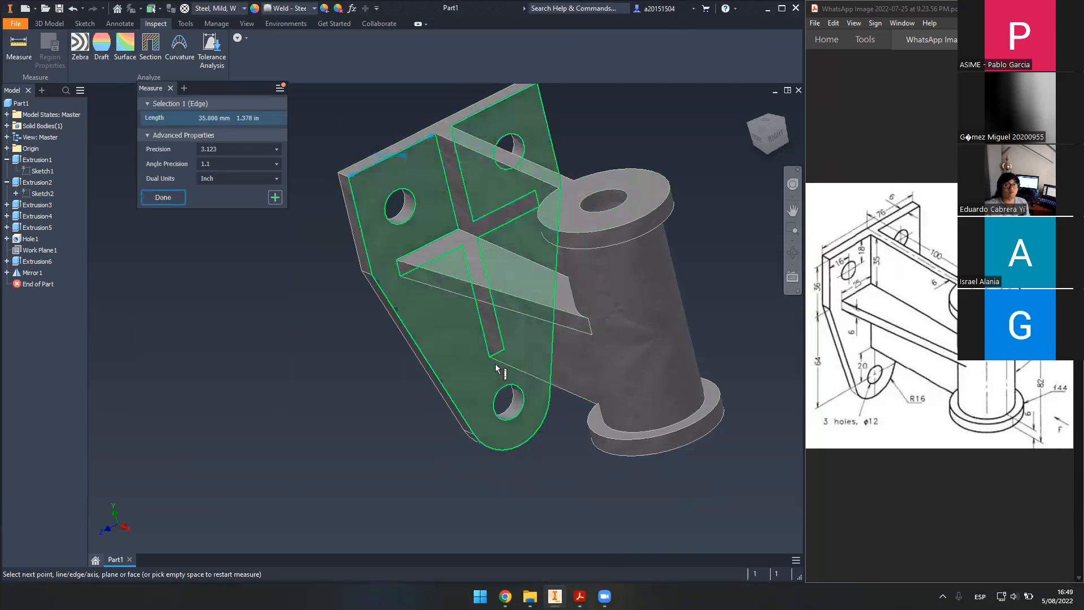
click(501, 389)
shift+middle_drag(469, 361, 428, 330)
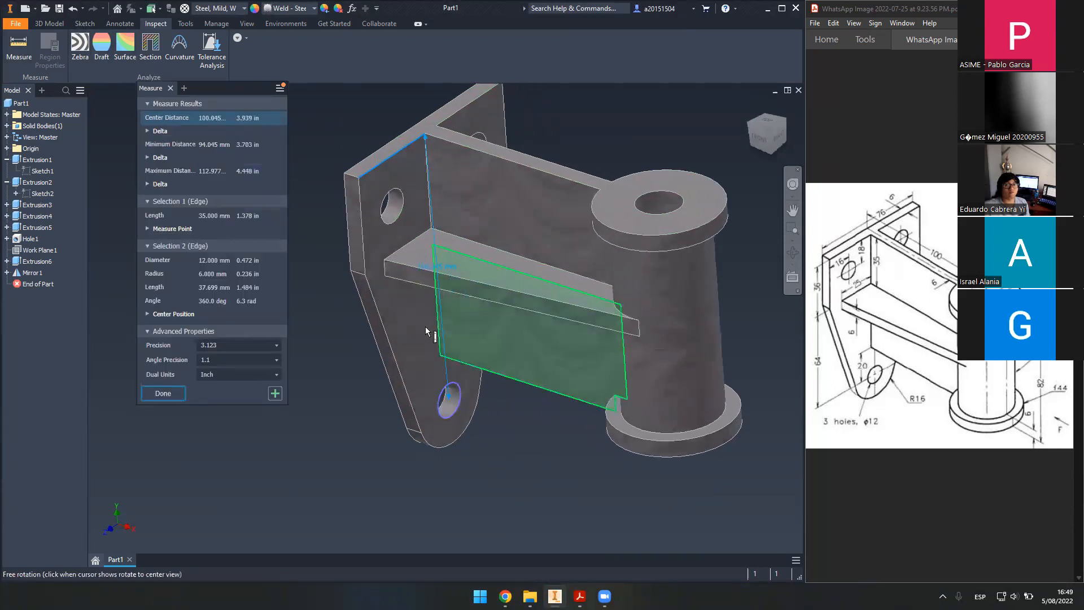
click(164, 132)
click(179, 144)
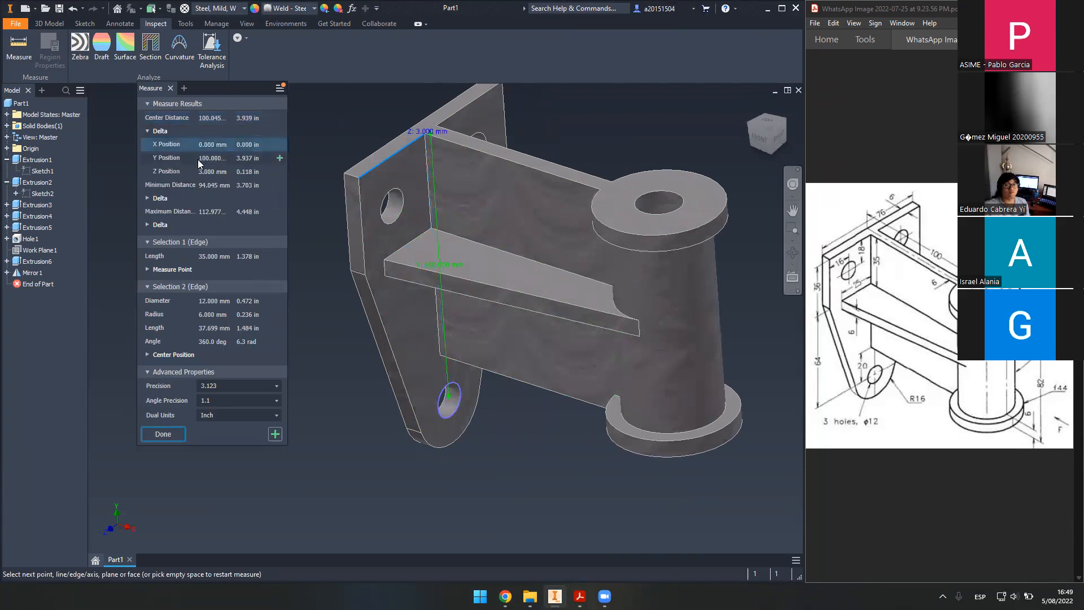
click(202, 214)
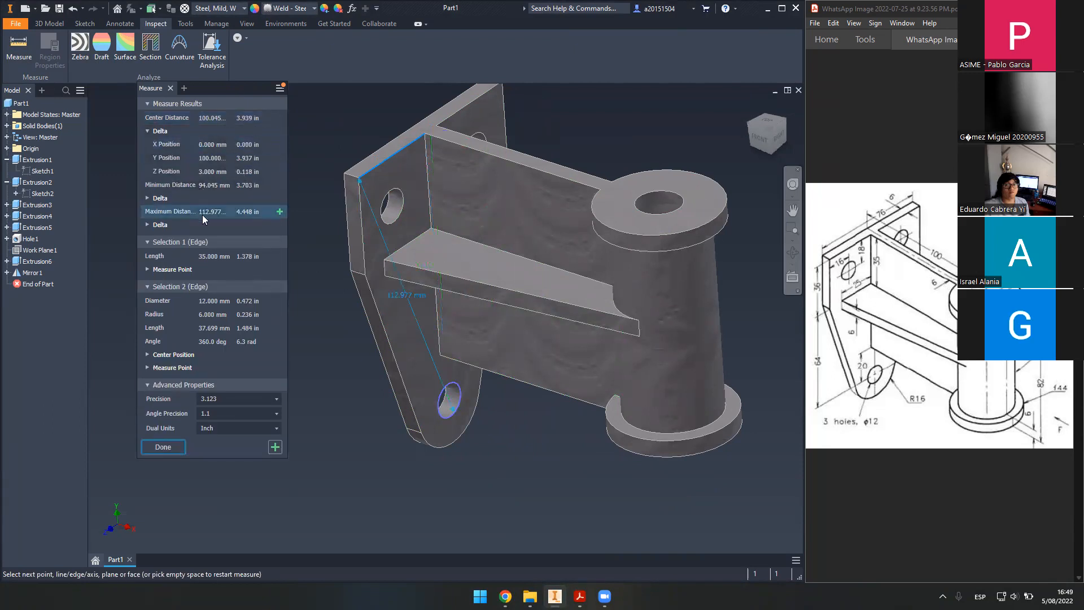
click(165, 224)
click(208, 251)
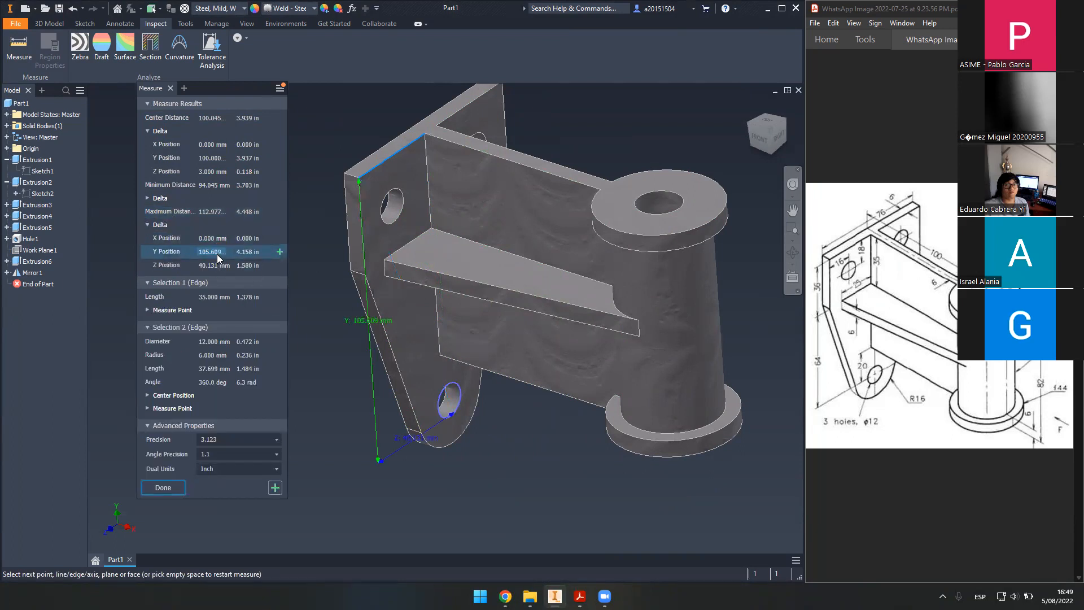
shift+middle_drag(464, 360, 432, 347)
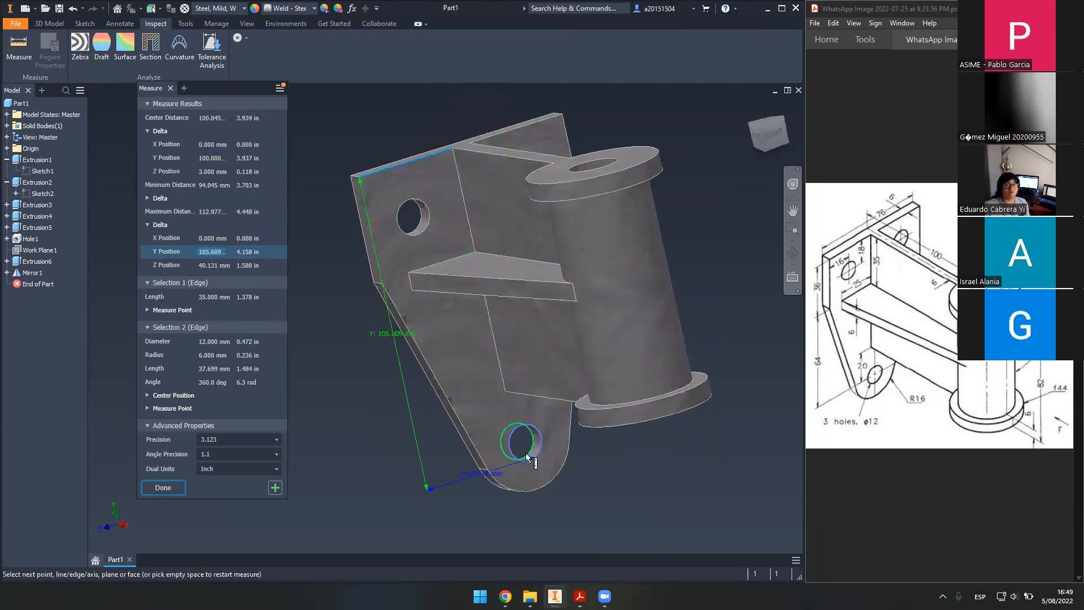
key(Escape)
- Remeasure the top edge to the bottom hole (100 mm), then return to the Home view
click(28, 54)
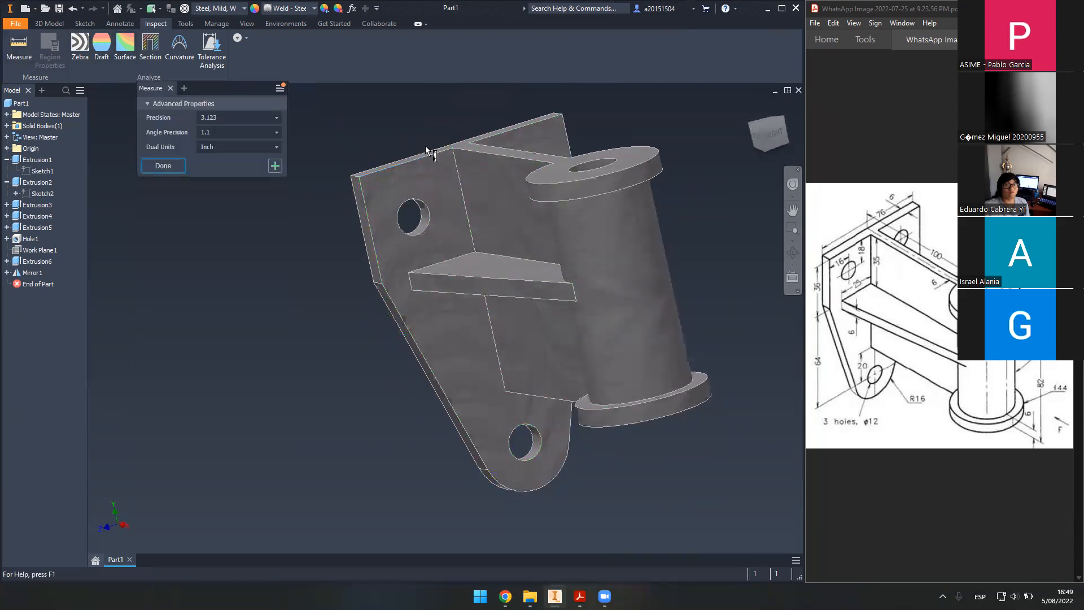
shift+middle_drag(446, 185, 559, 242)
click(425, 118)
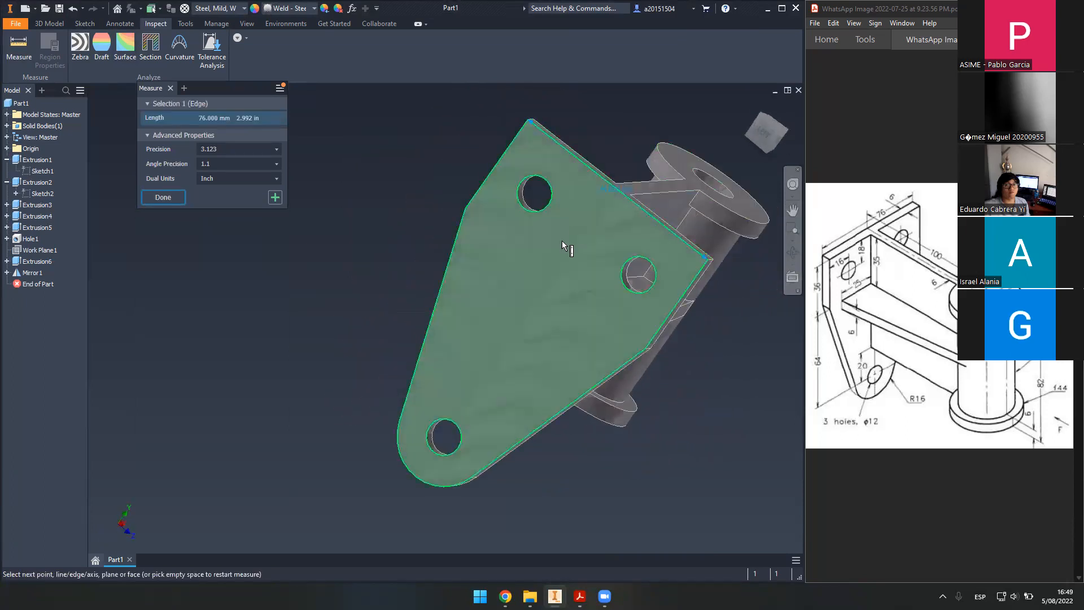
click(458, 422)
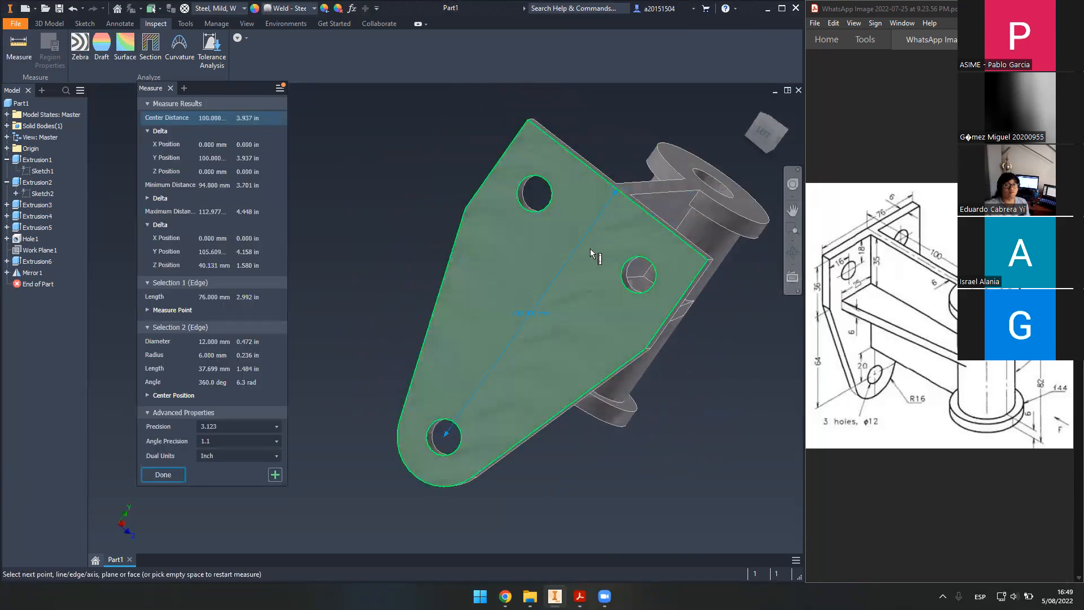
shift+middle_drag(663, 197, 848, 299)
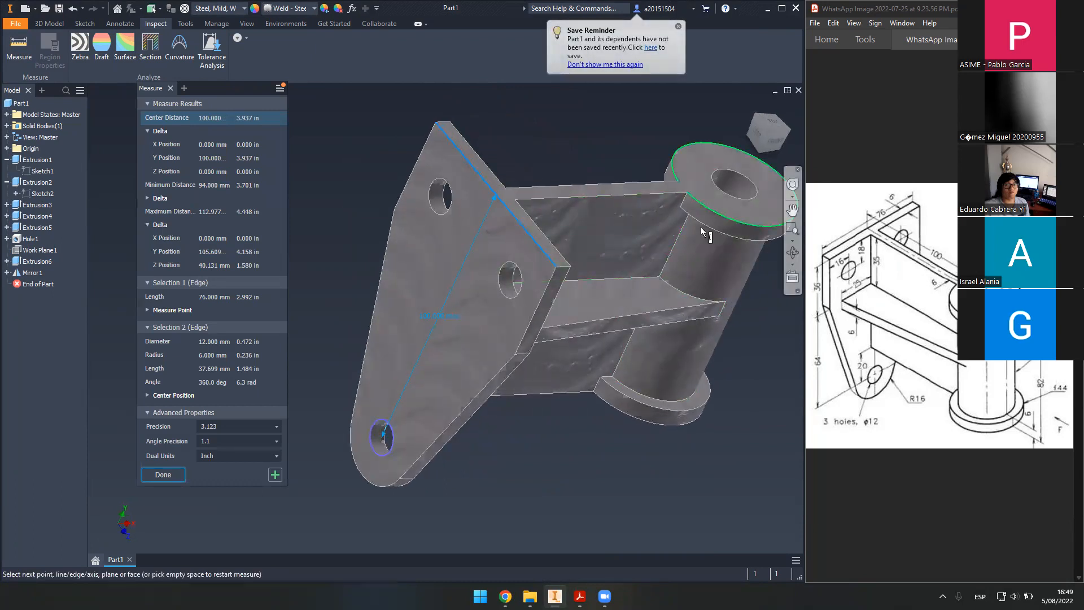
key(Escape)
shift+middle_drag(523, 233, 739, 167)
click(750, 106)
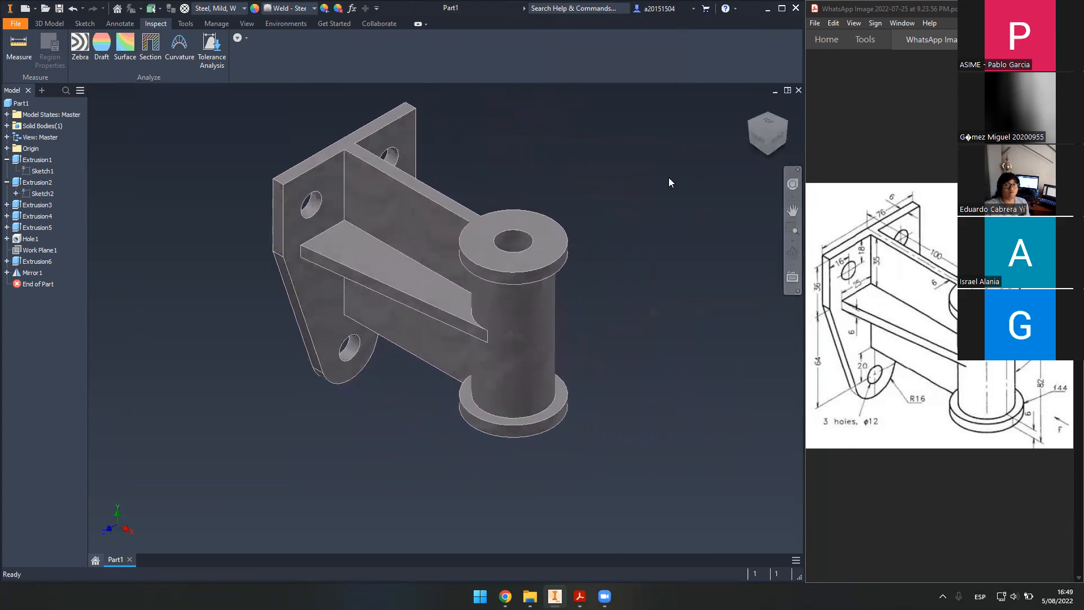
middle_drag(472, 184, 518, 229)
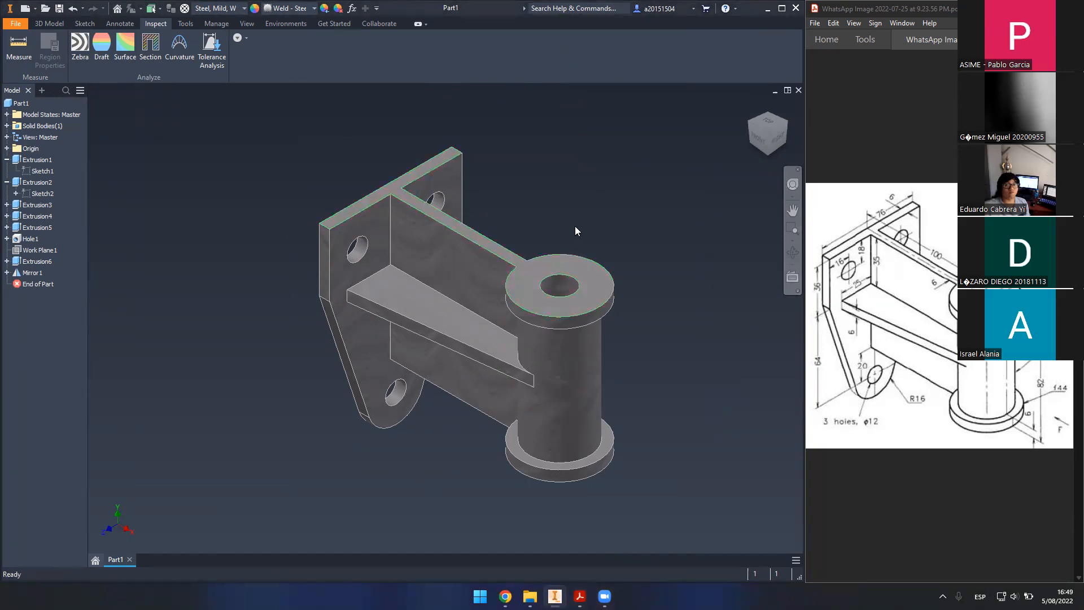
scroll(572, 224, up, 2)
middle_drag(452, 237, 493, 249)
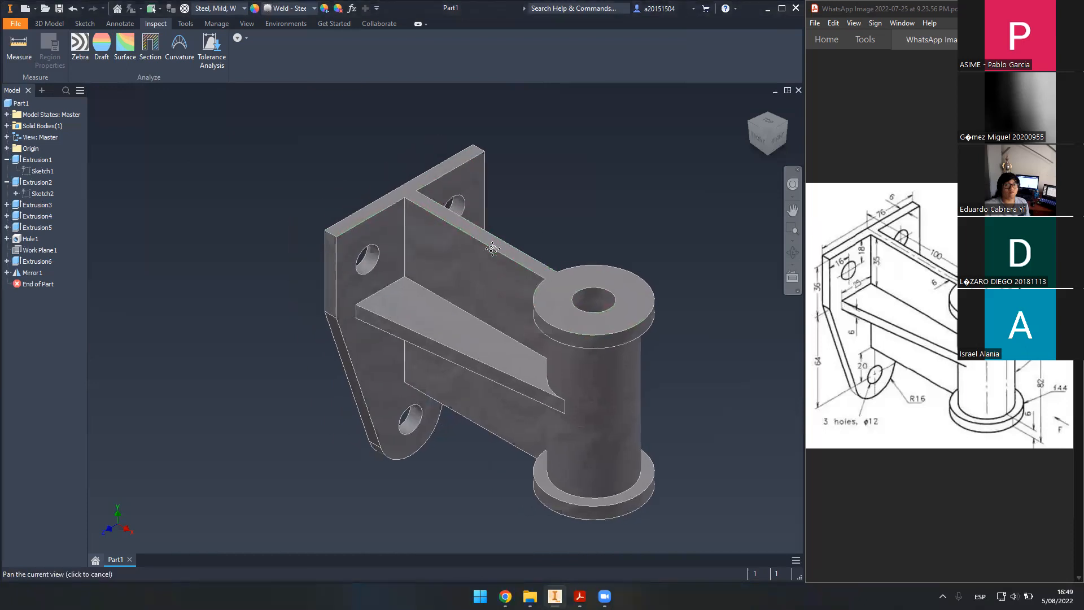
scroll(550, 288, up, 4)
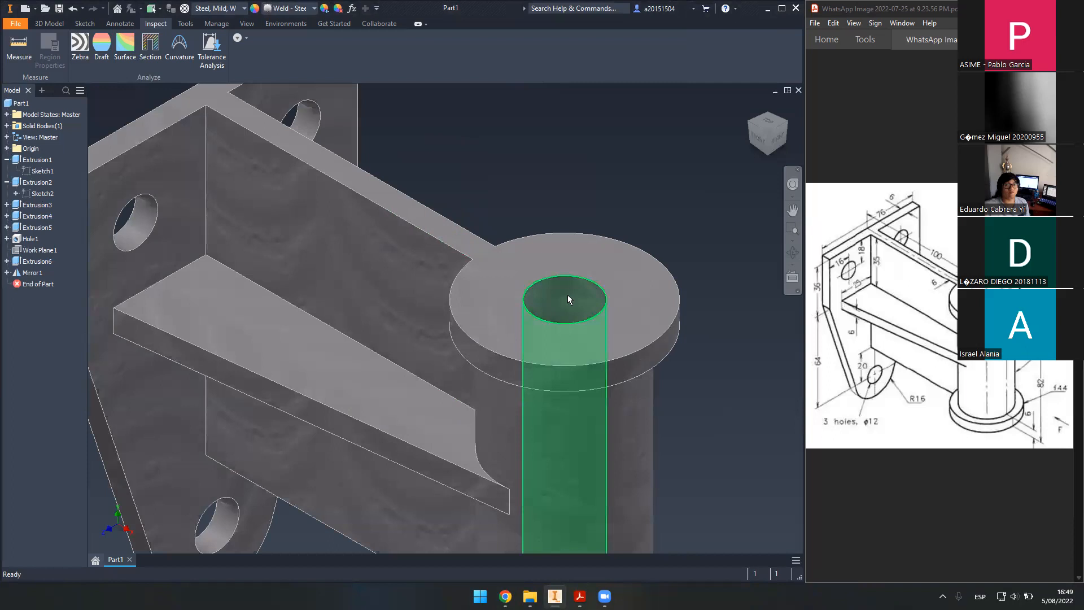
middle_drag(627, 243, 613, 138)
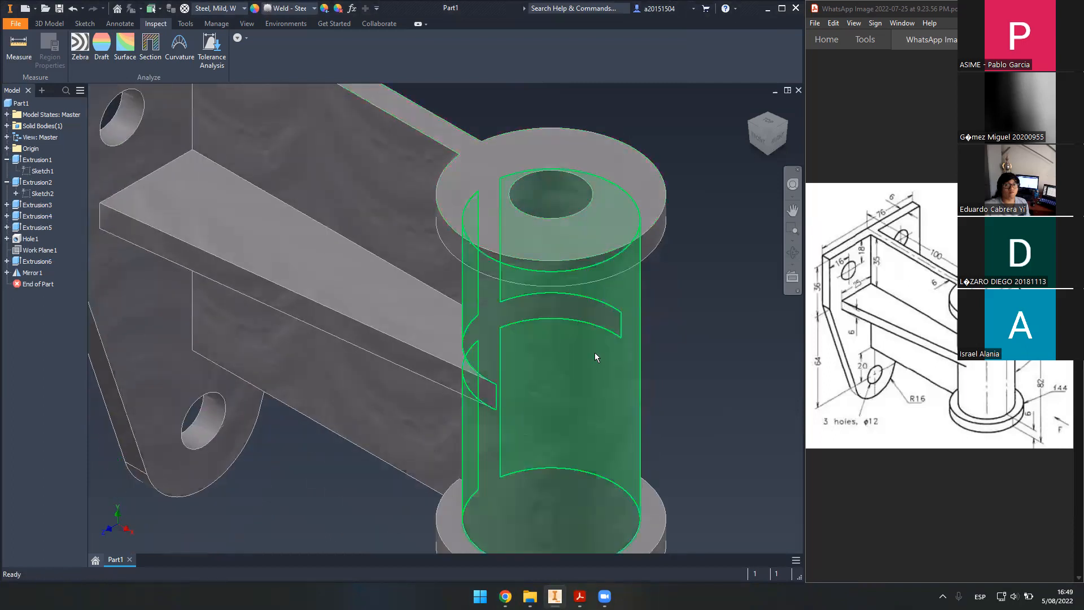
scroll(702, 277, down, 5)
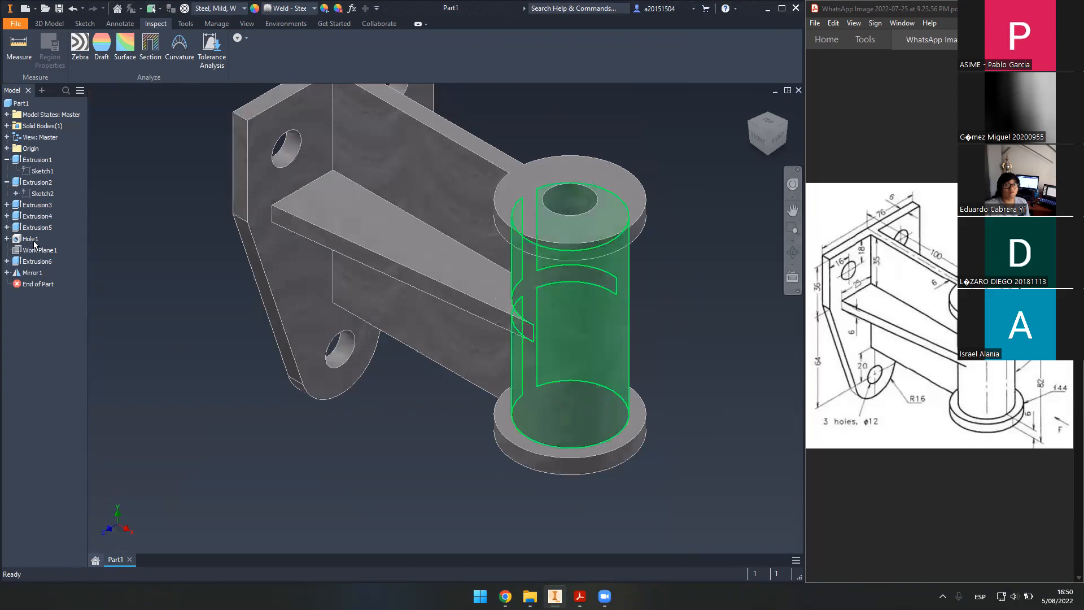
click(48, 208)
middle_drag(259, 237, 303, 325)
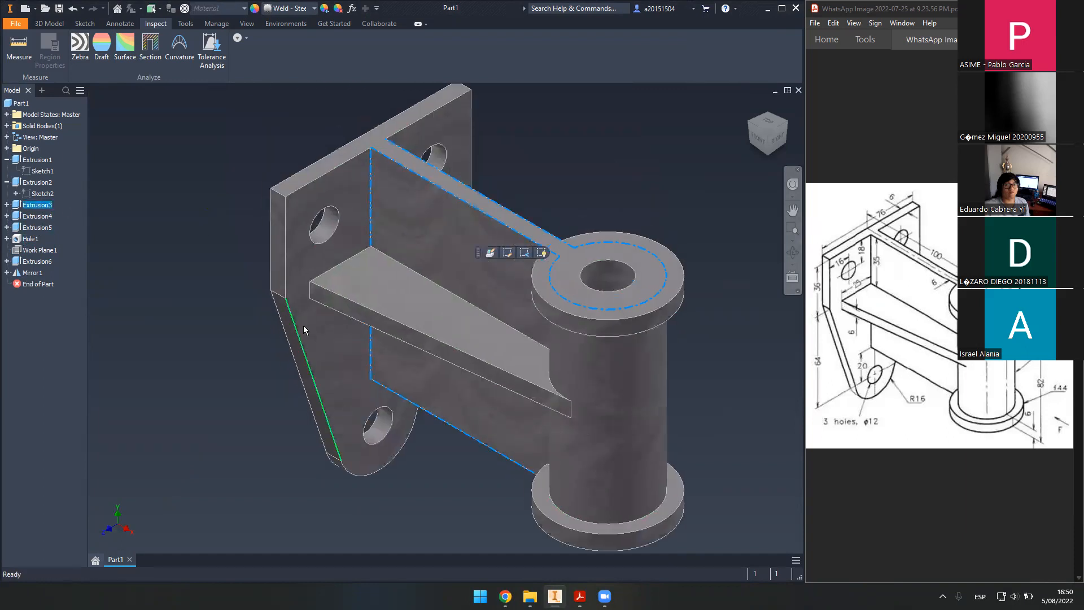
right_click(35, 206)
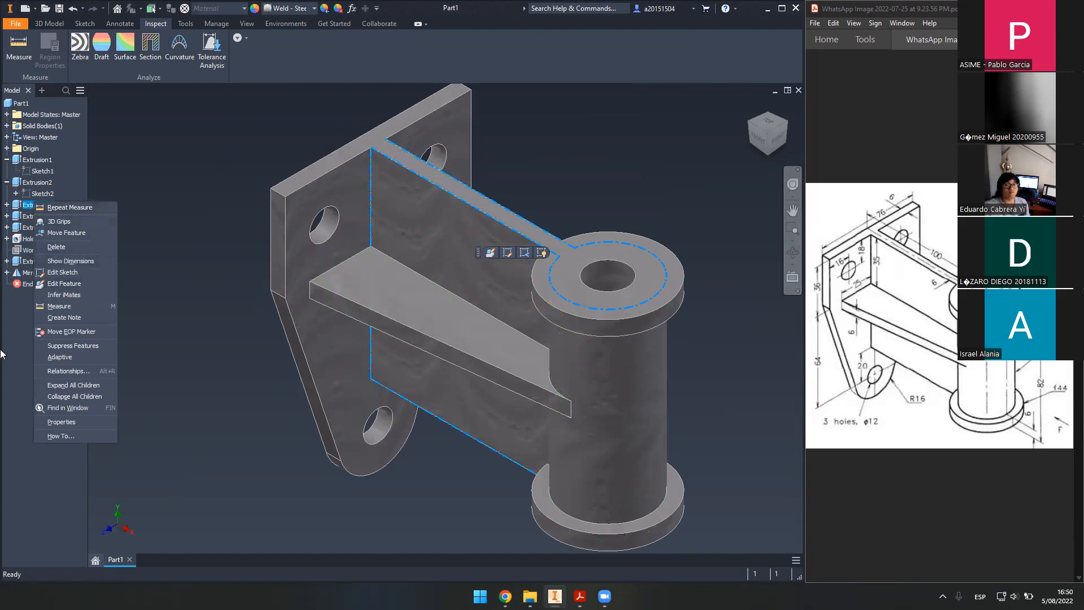
key(Escape)
shift+click(31, 273)
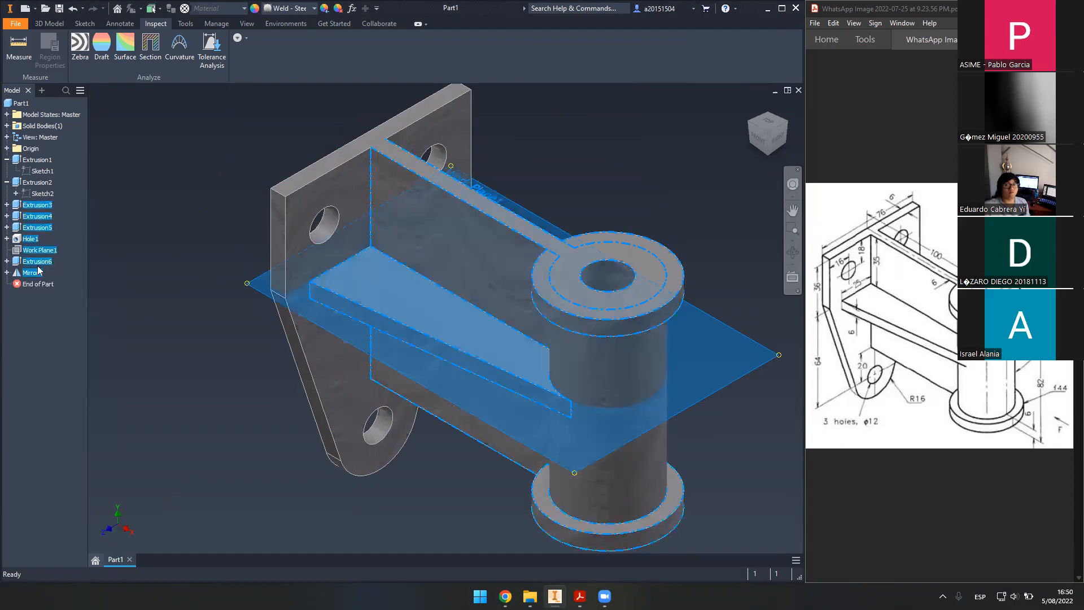
right_click(39, 263)
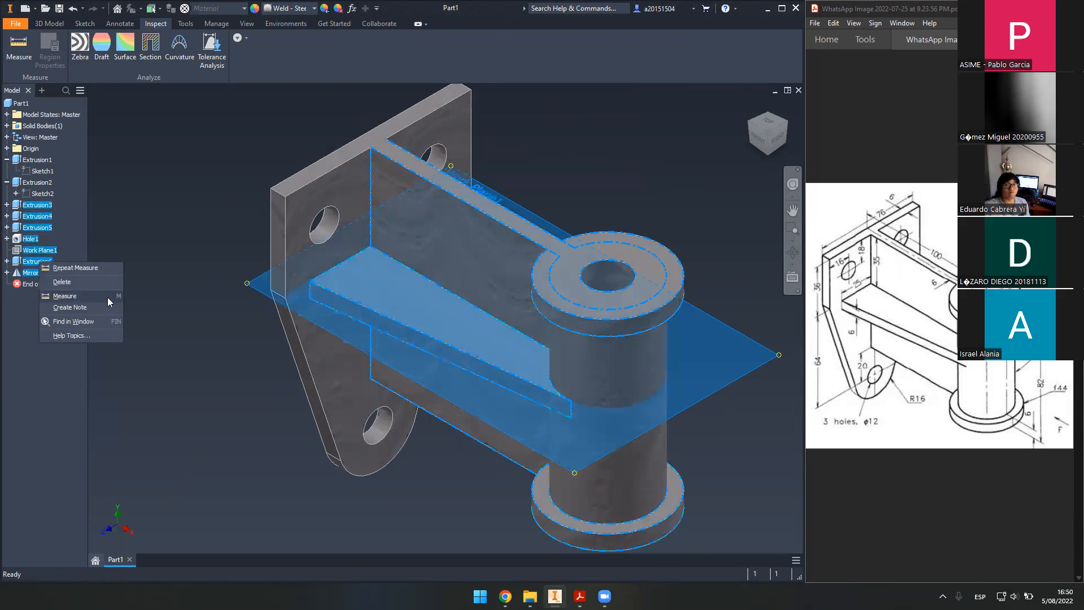
click(51, 369)
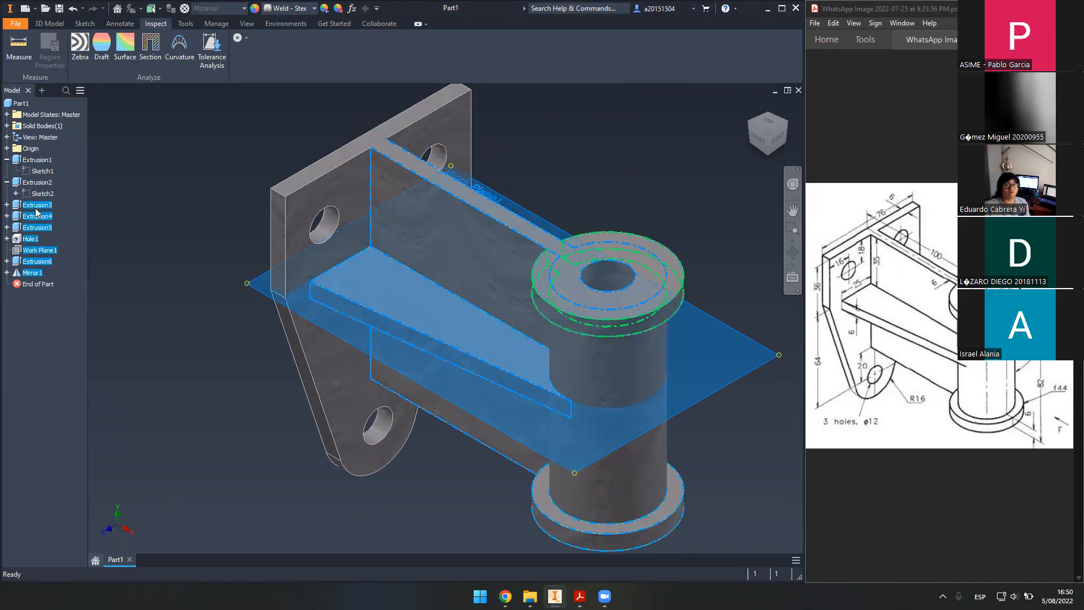
click(67, 209)
right_click(38, 206)
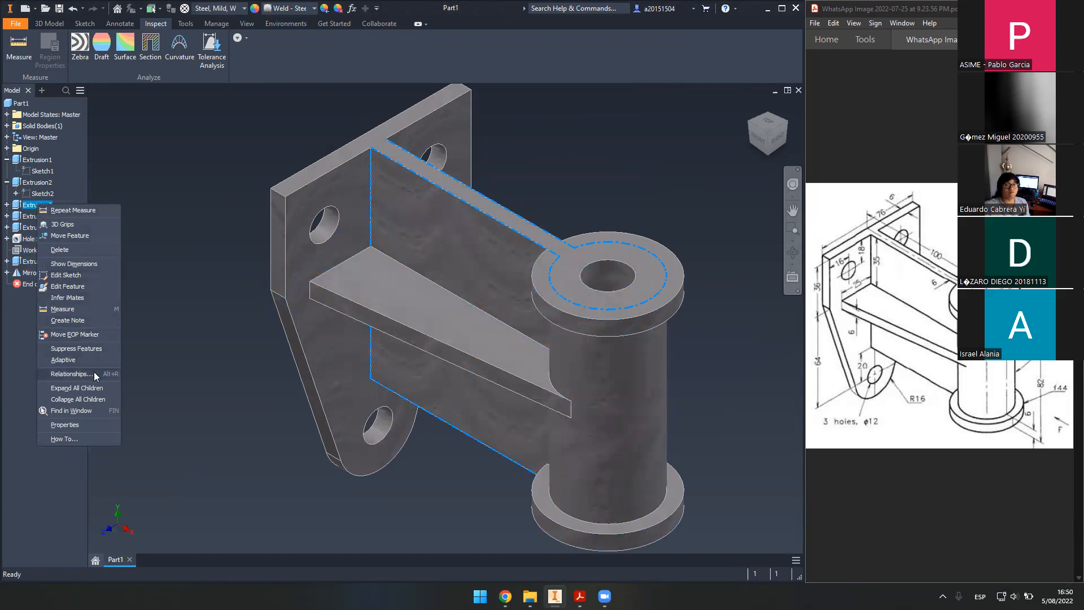
click(76, 349)
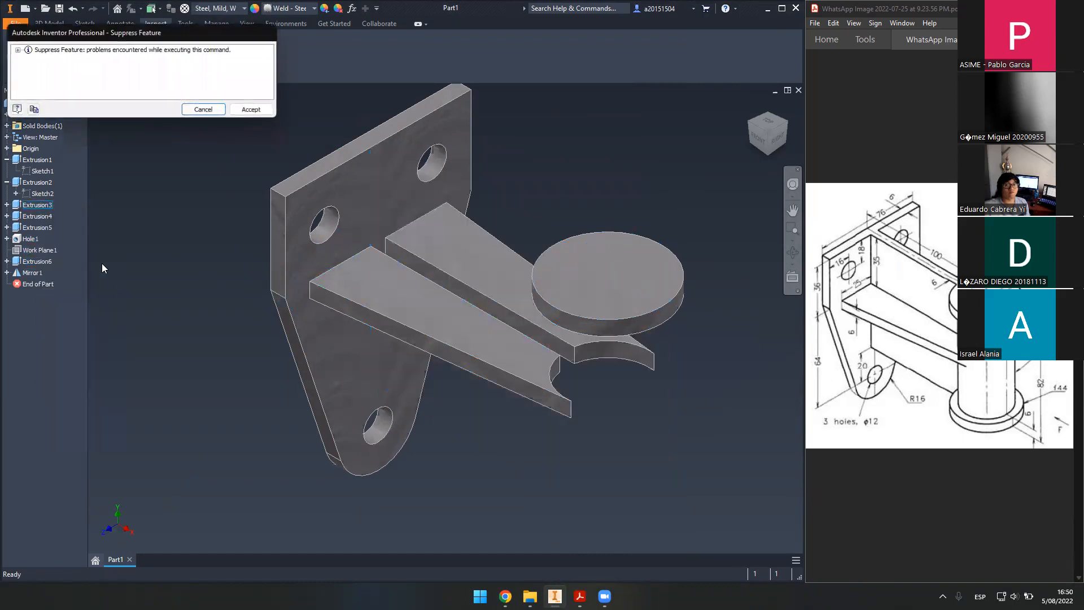
click(241, 111)
key(ctrl+z)
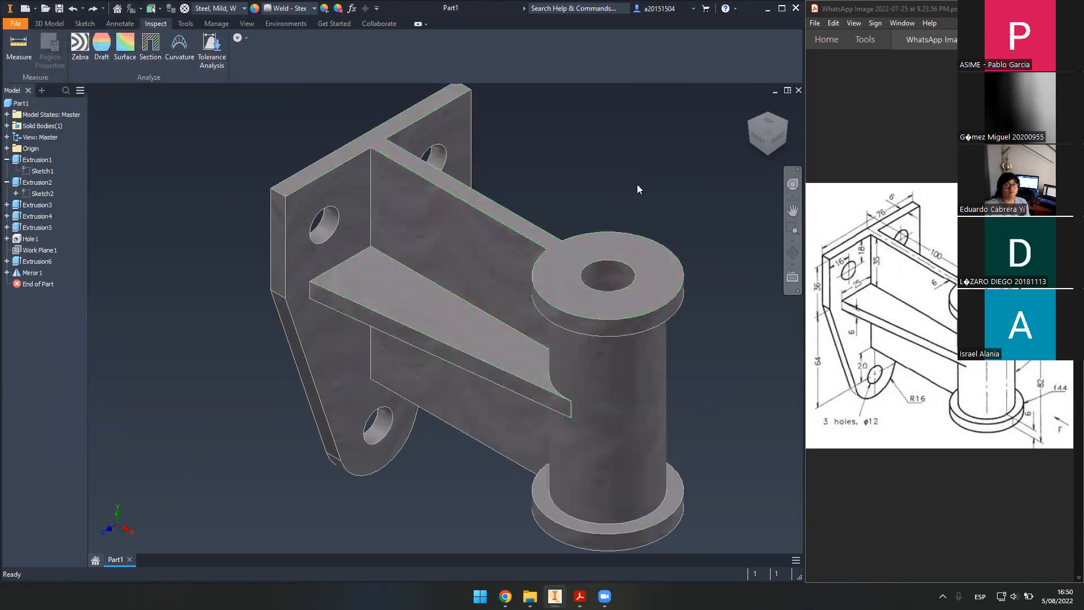
- Save the part as Part1.ipt and delete Extrusion3 and Extrusion4, leaving only the holed plate
click(64, 8)
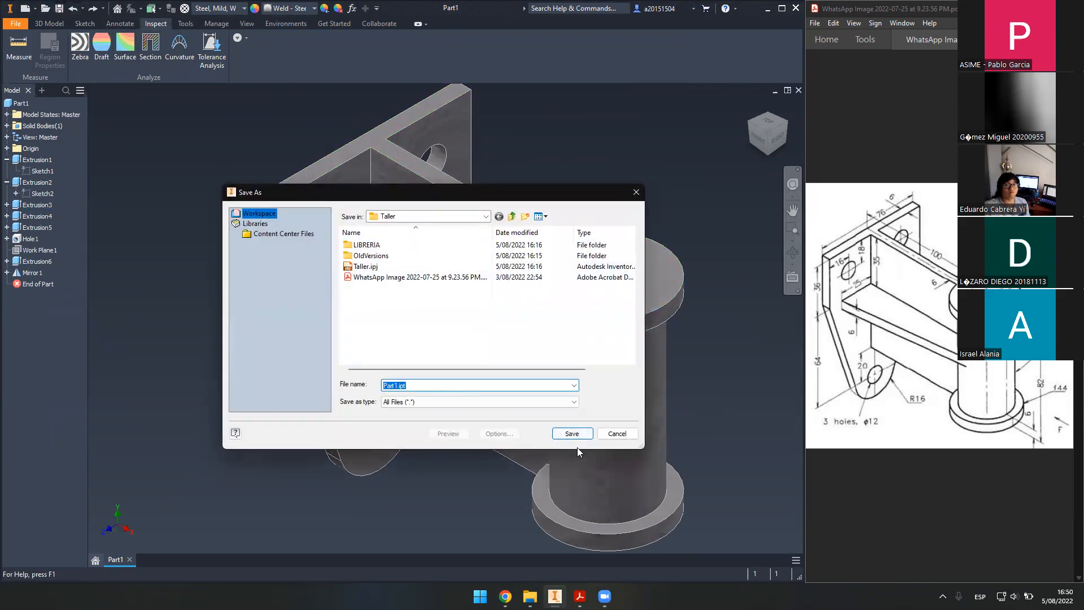
click(575, 434)
click(33, 208)
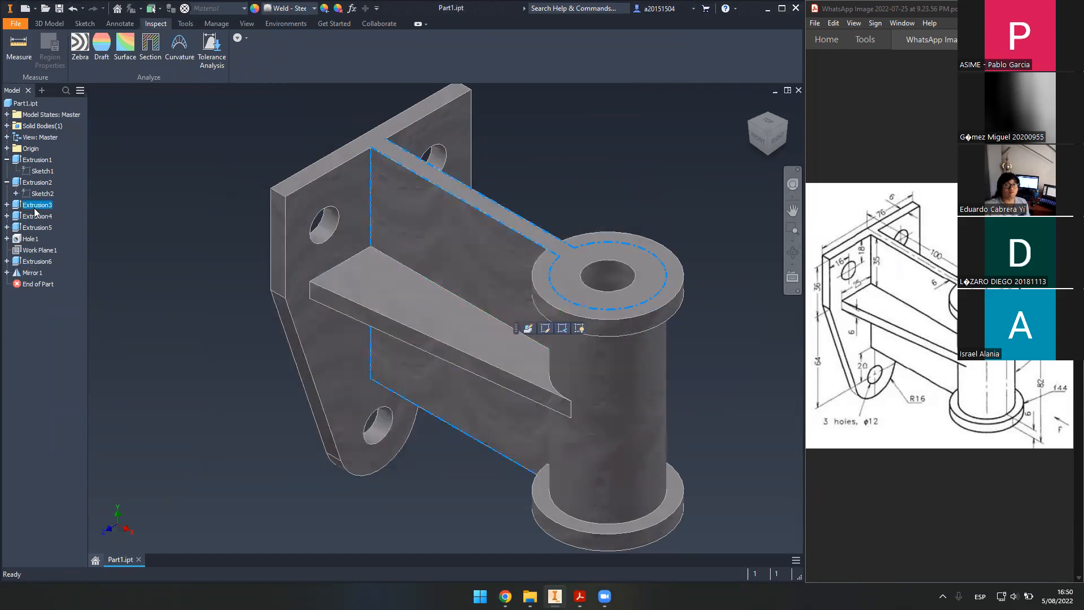
key(Delete)
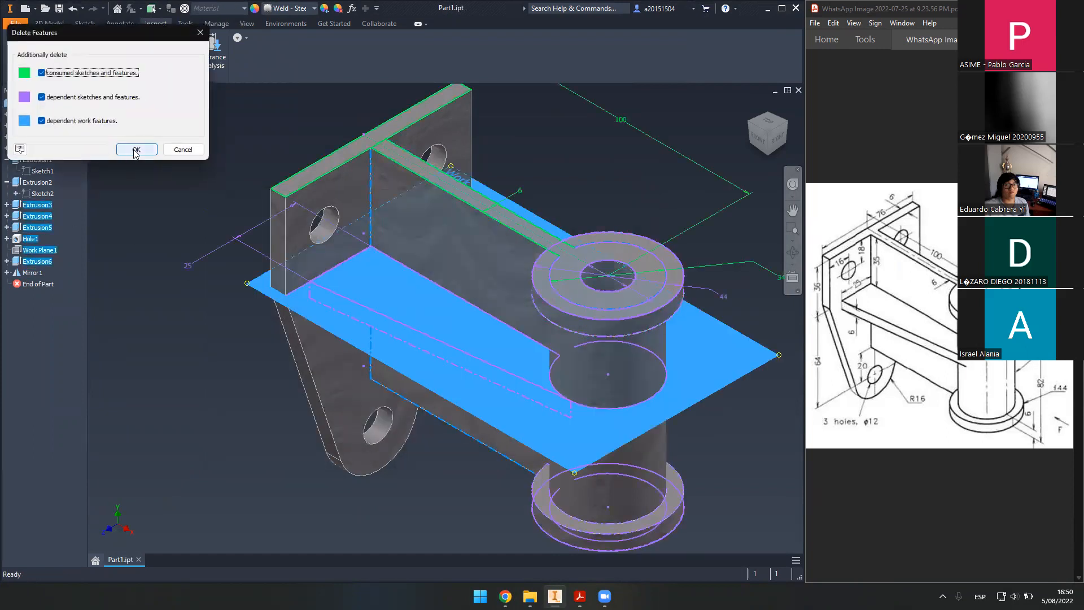
click(135, 149)
click(40, 205)
key(Delete)
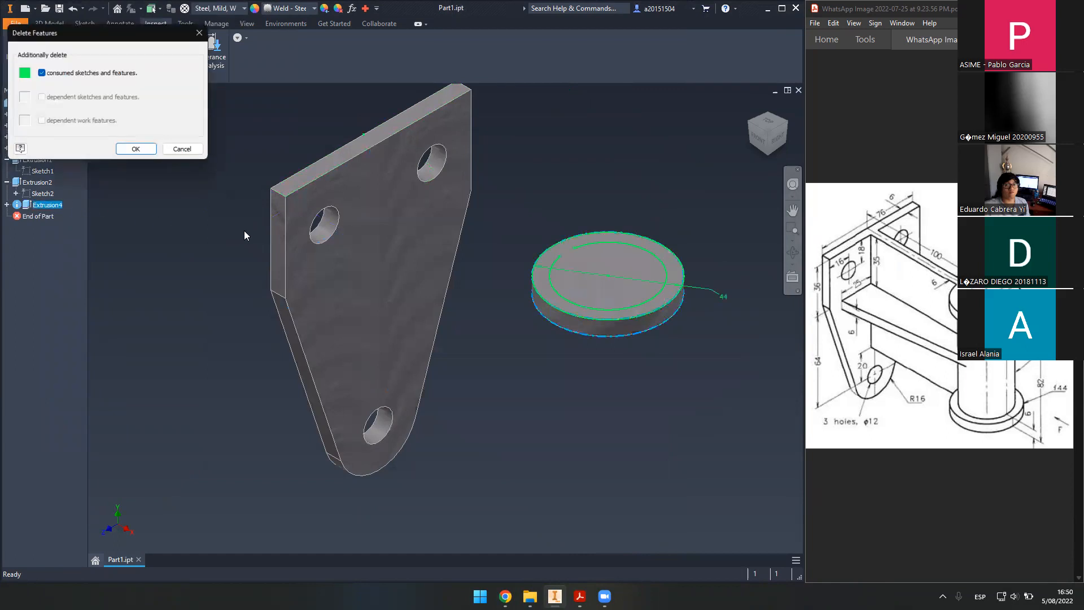
key(Return)
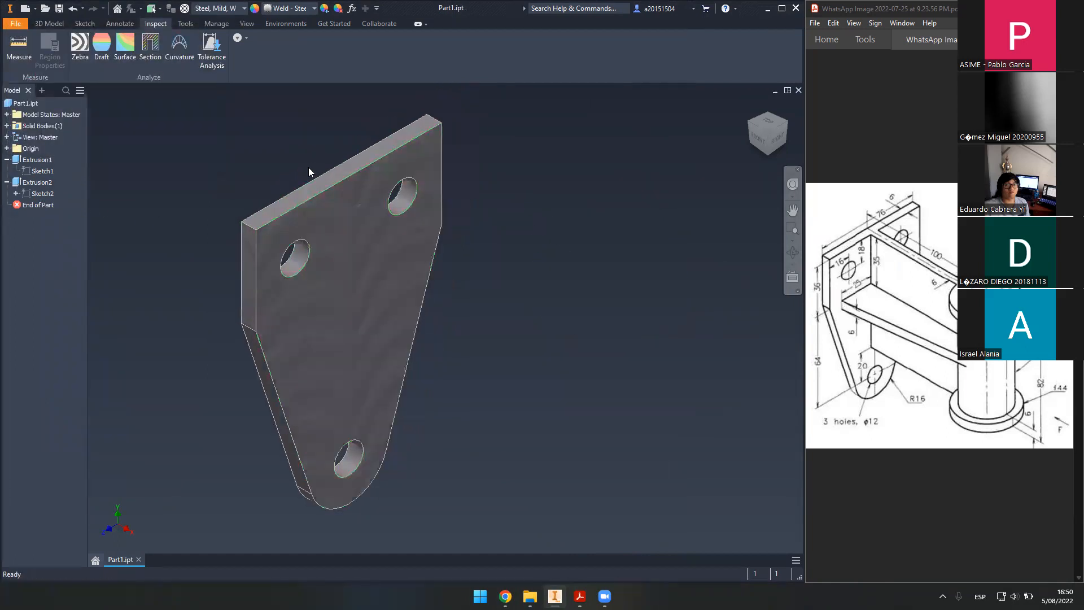
- Start a new 2D sketch on the plate's top face
click(61, 25)
click(25, 47)
click(344, 170)
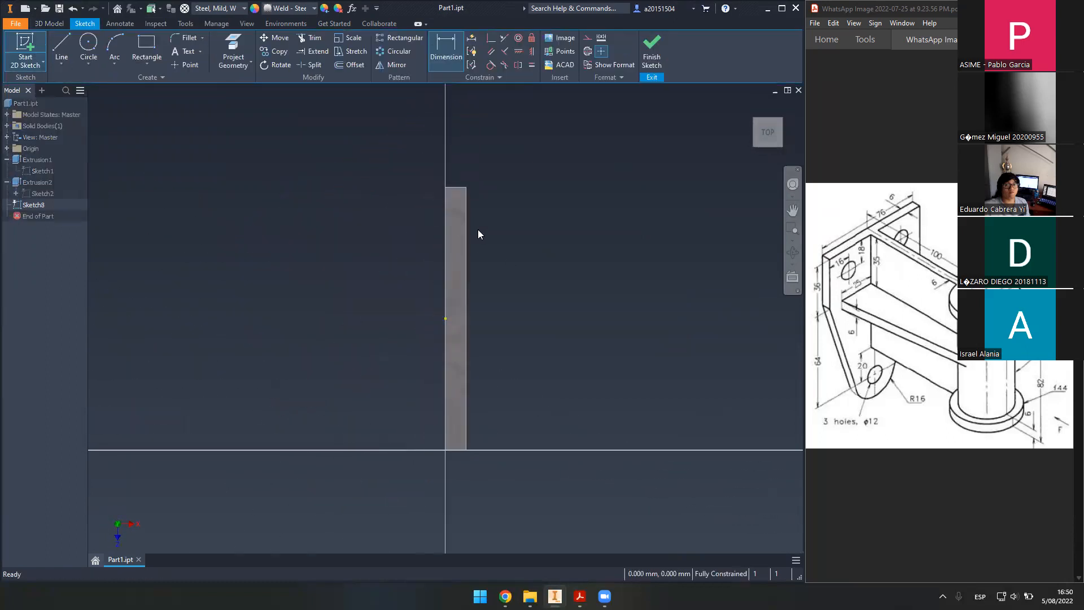
- Draw a 100 mm vertical line from the rectangle's bottom edge
click(785, 105)
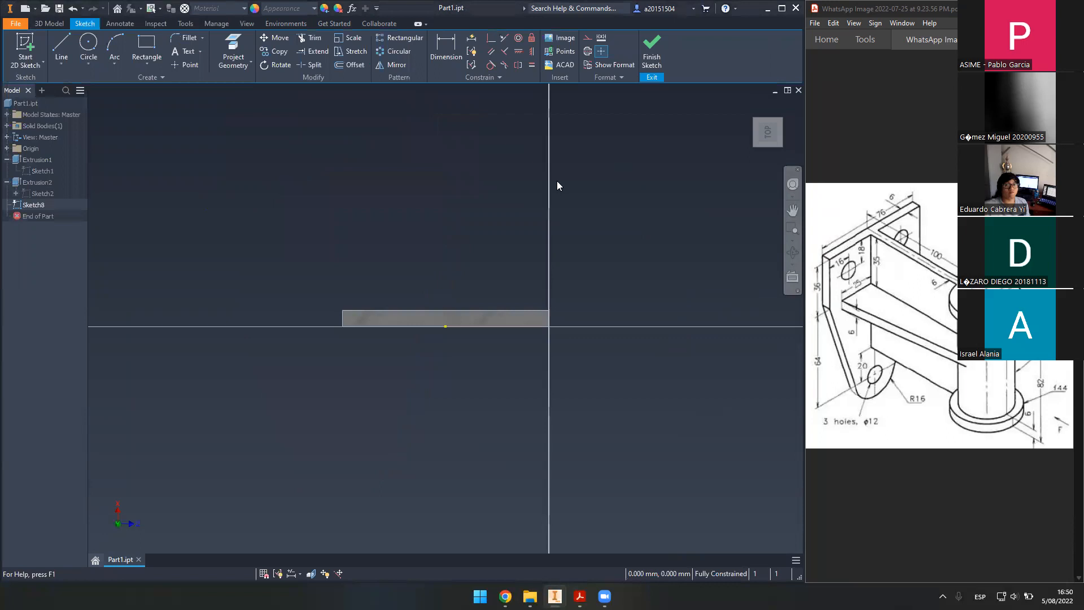
middle_drag(557, 185, 552, 240)
scroll(475, 349, up, 3)
click(65, 43)
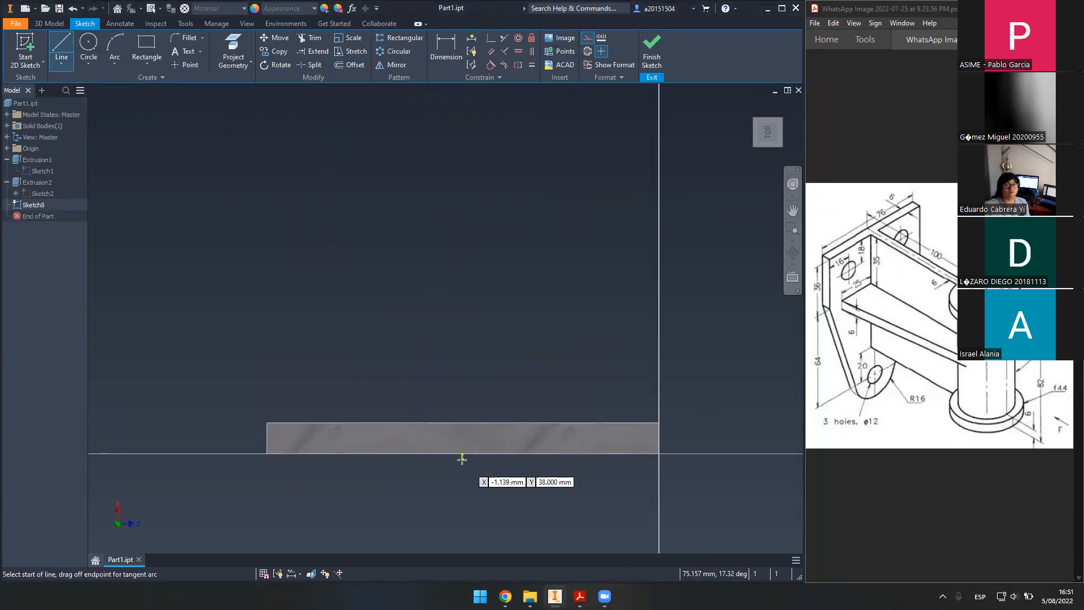
click(462, 453)
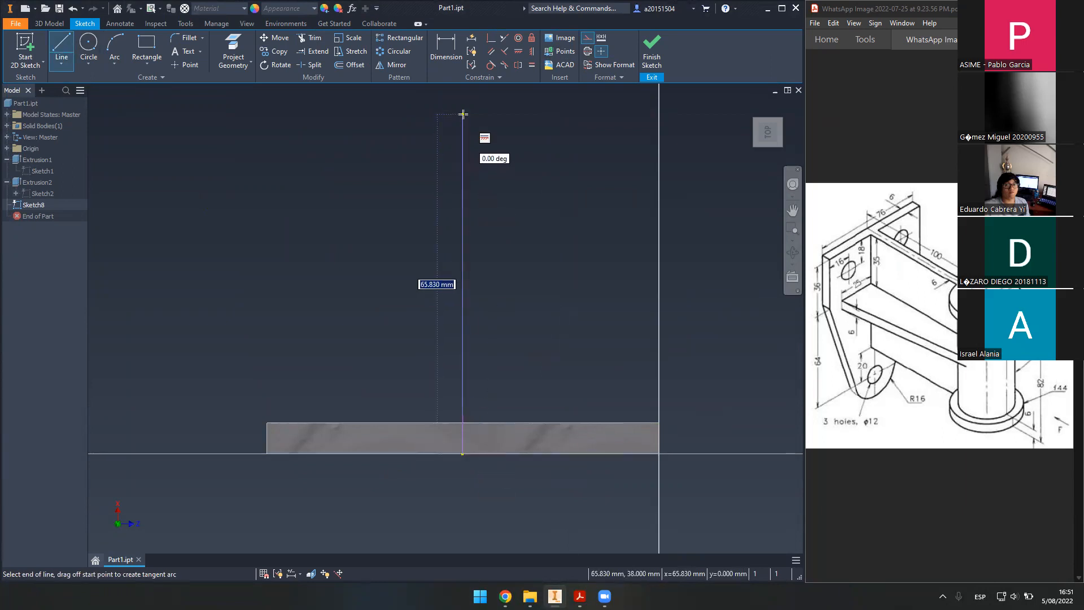
text(100)
key(Return)
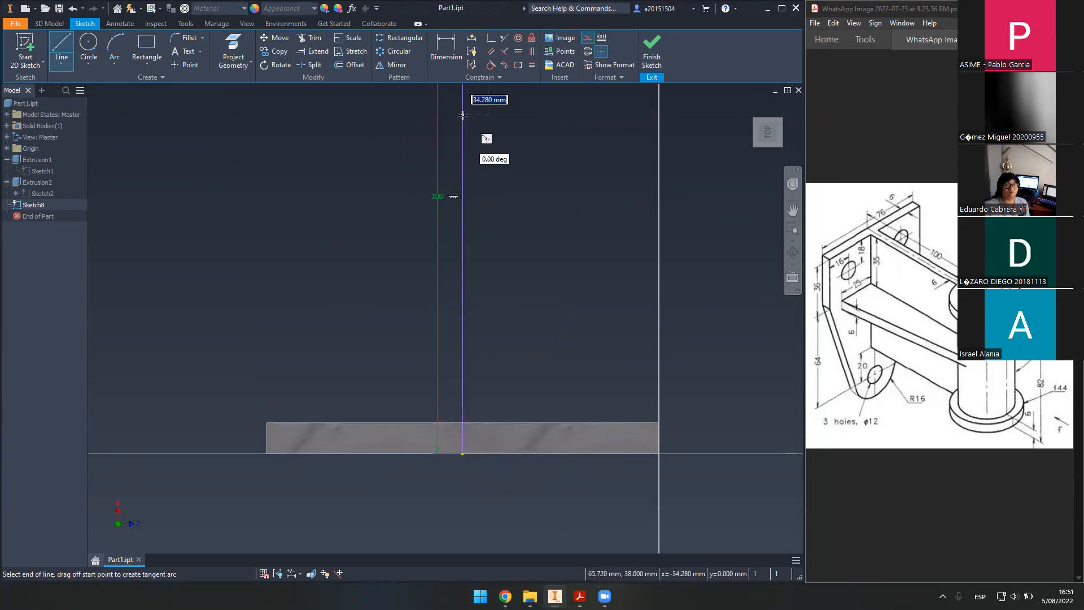
scroll(575, 134, up, 3)
middle_drag(577, 164, 513, 381)
key(Escape)
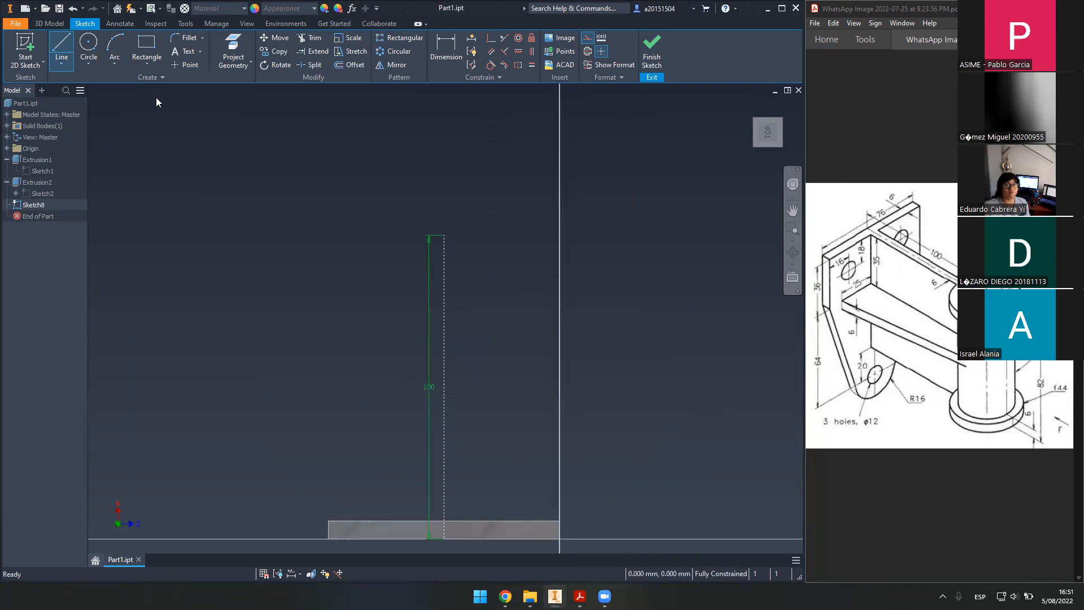
drag(427, 391, 334, 386)
- Add a 44 mm circle as normal geometry and finish the sketch
click(89, 45)
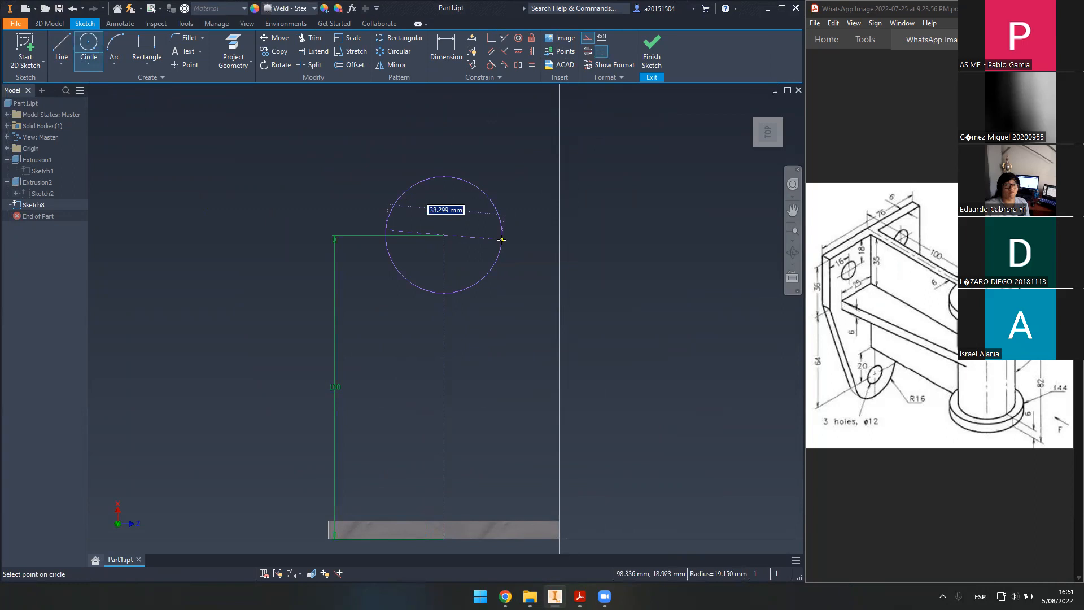
text(44)
key(Return)
key(Escape)
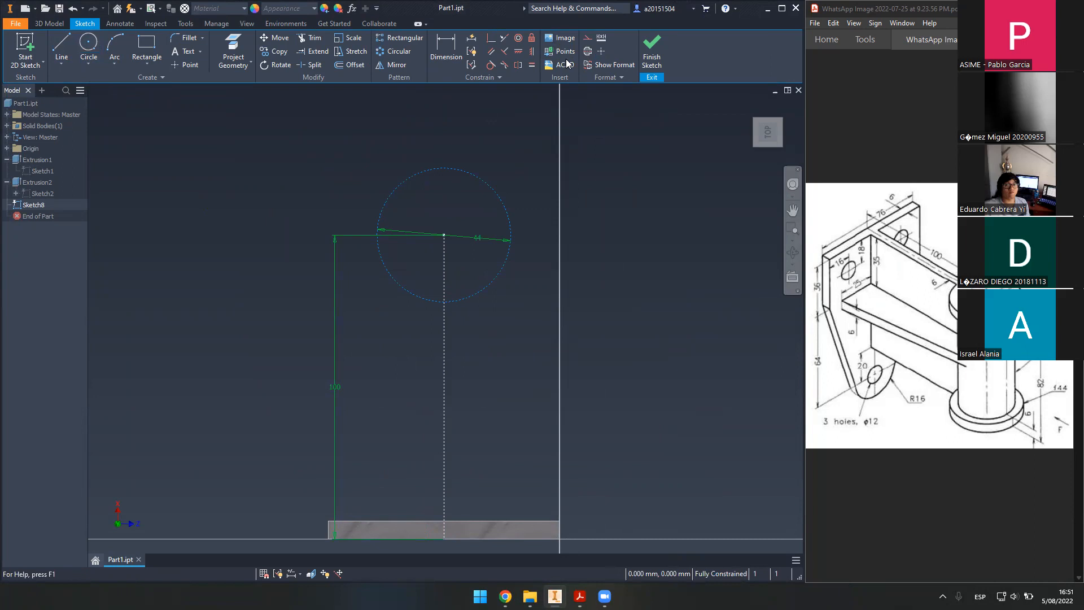
click(588, 37)
click(652, 51)
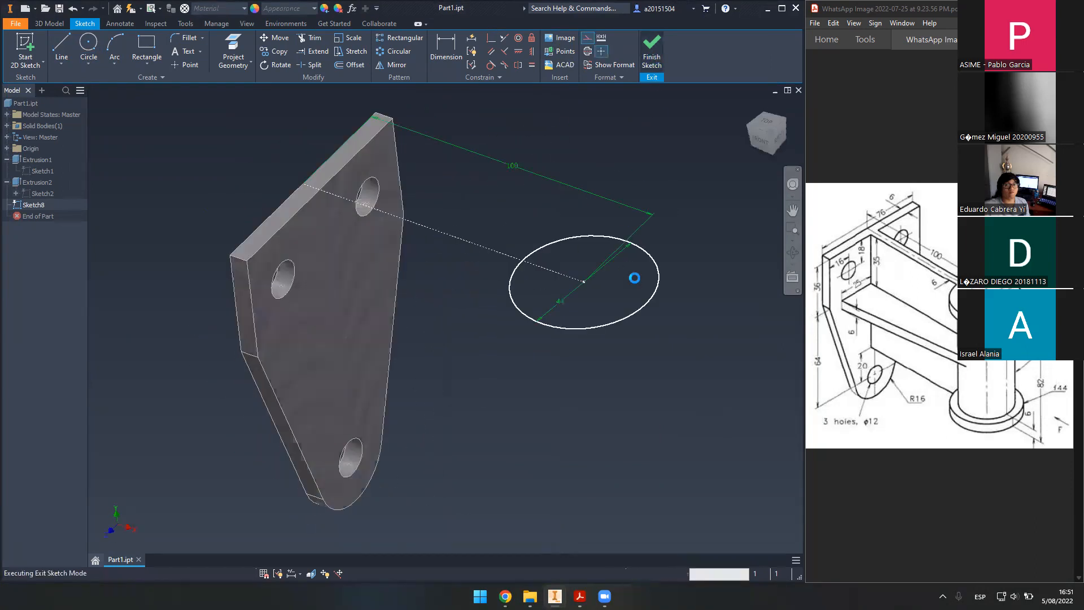
- Extrude the circle 82 mm downward into a solid cylinder
key(e)
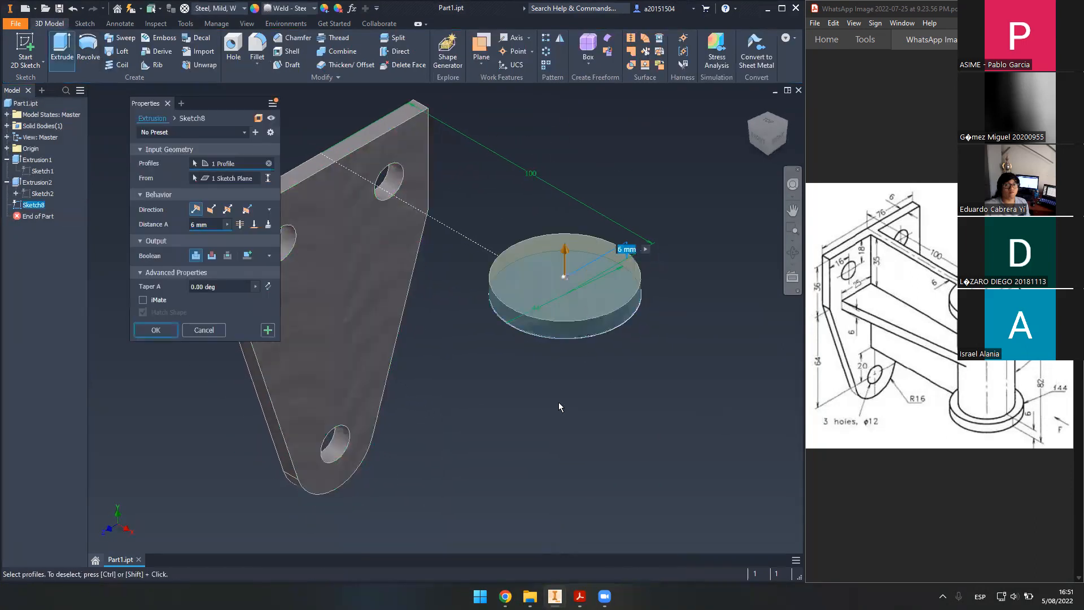
click(212, 209)
click(166, 226)
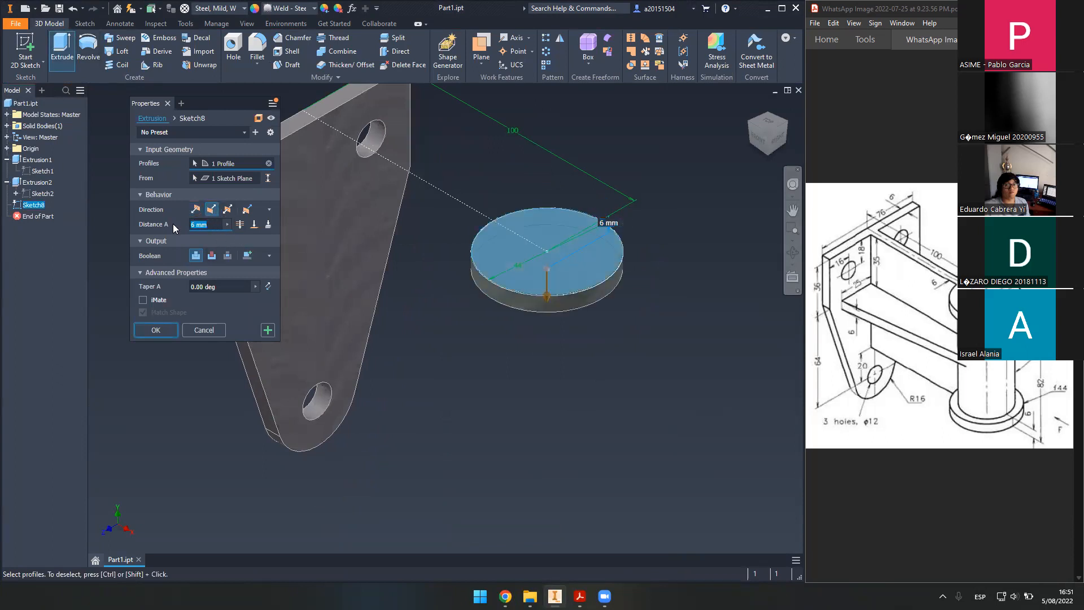
text(82)
key(Return)
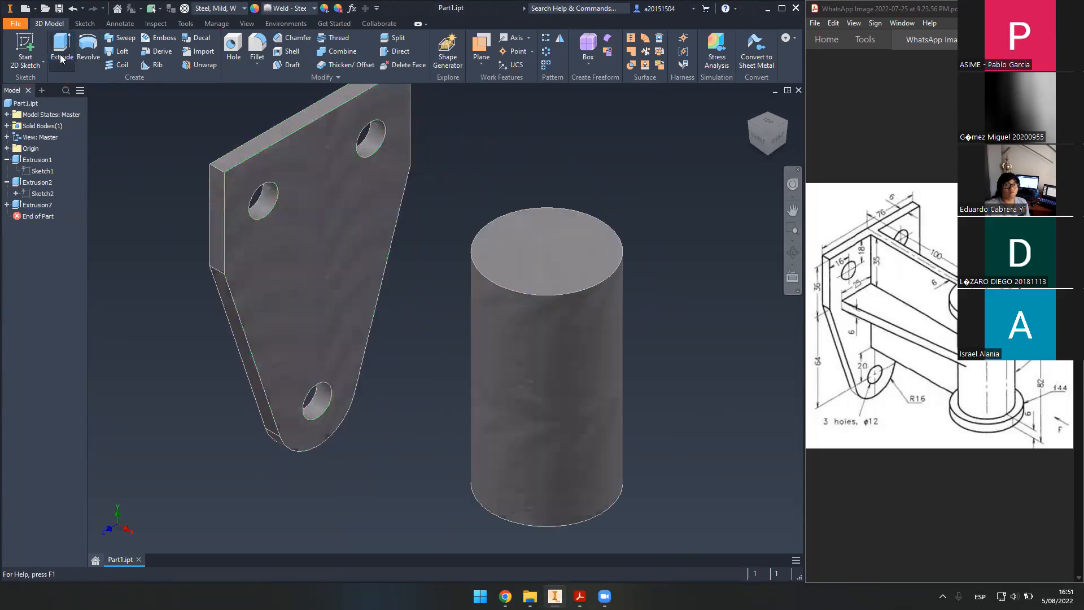
click(26, 45)
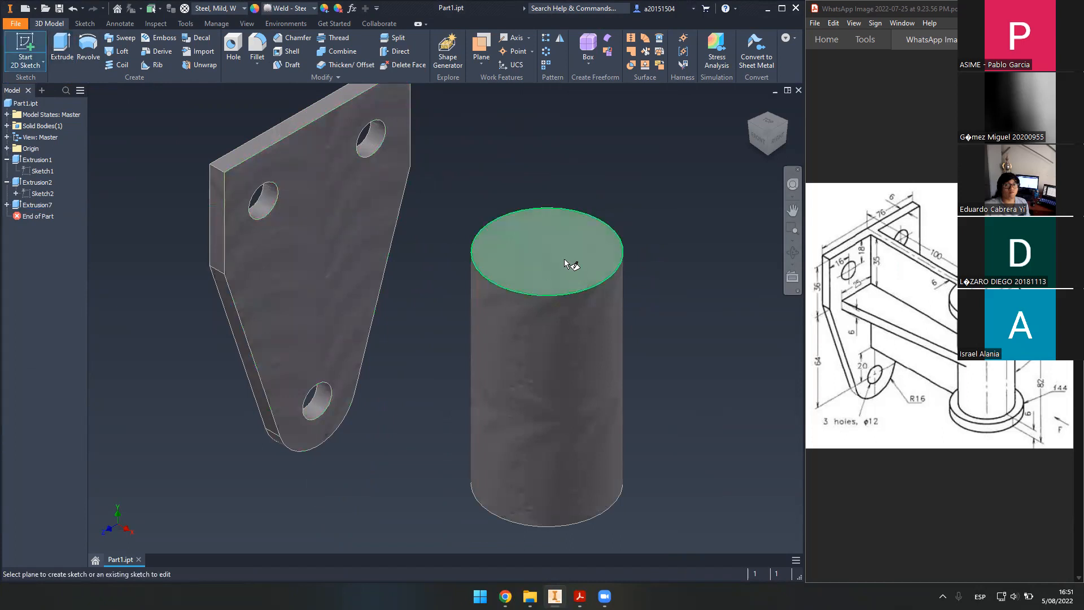
- Try a -6 mm offset plane from the cylinder top, then exit that sketch and undo the plane
drag(564, 259, 565, 285)
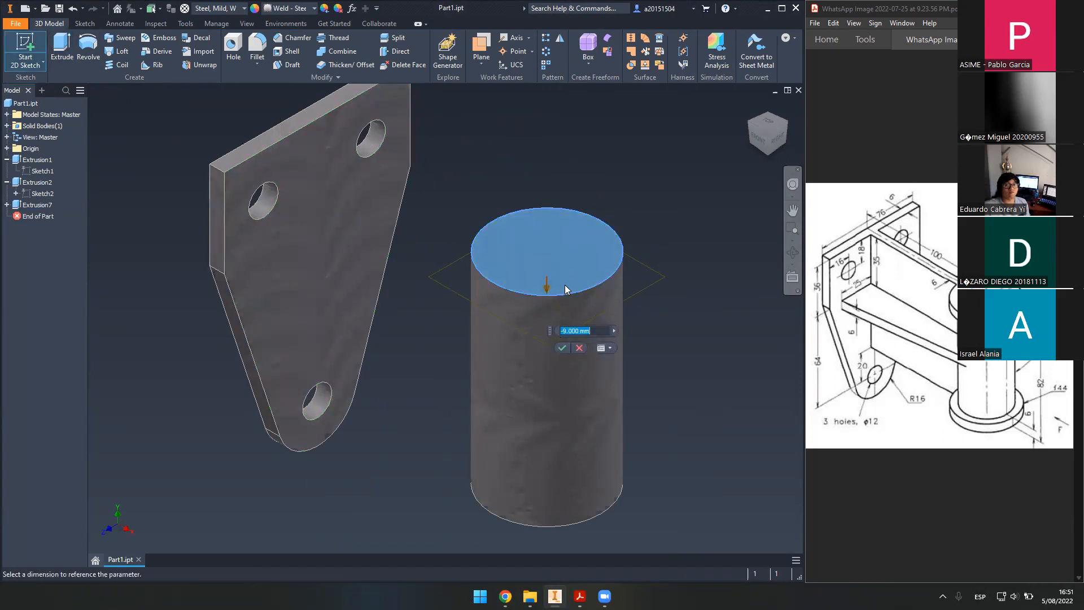
text(-6)
key(Return)
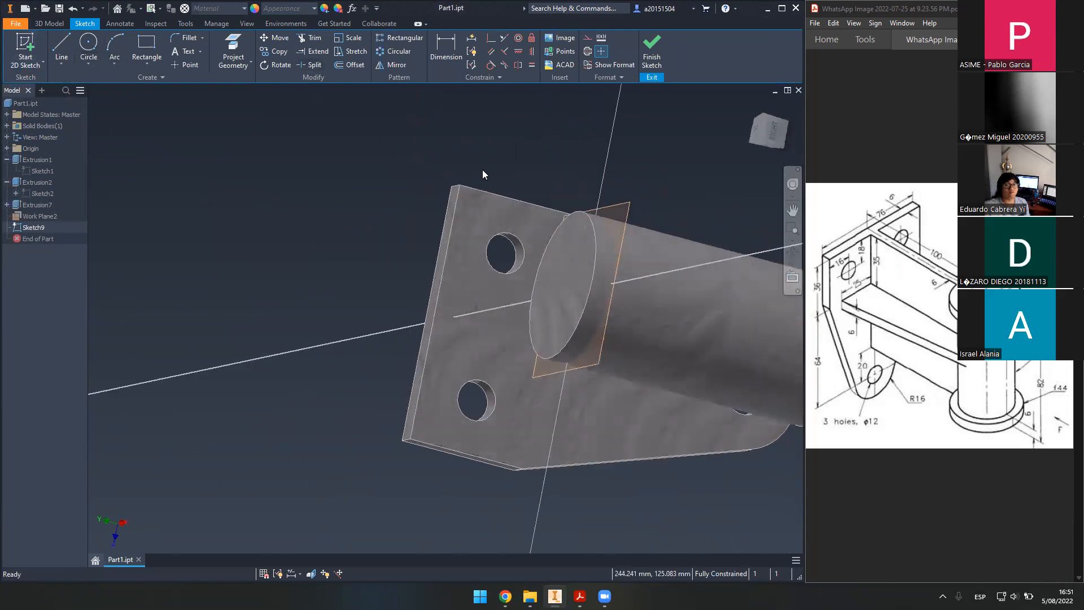
click(652, 57)
key(ctrl+z)
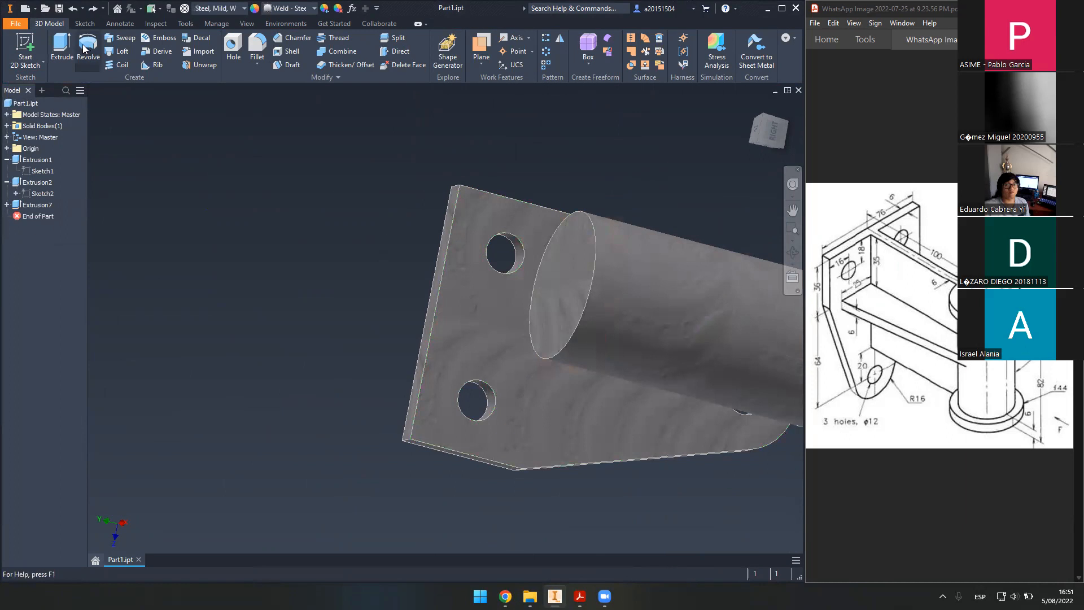
- Start a sketch on a plane offset -6 mm from the cylinder's end face
click(34, 47)
shift+middle_drag(426, 225, 437, 221)
middle_drag(638, 278, 507, 243)
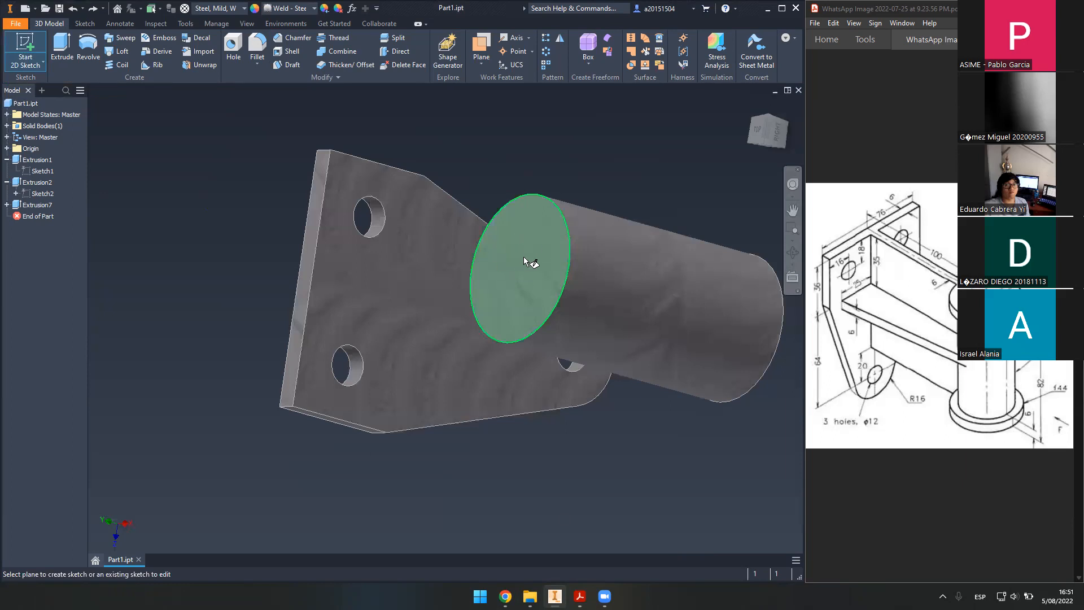
mouse_move(547, 241)
mouse_down()
mouse_move(601, 249)
mouse_move(456, 220)
mouse_move(635, 241)
mouse_move(462, 202)
mouse_move(666, 232)
mouse_move(475, 193)
mouse_move(608, 223)
mouse_move(537, 219)
mouse_move(592, 229)
mouse_up()
text(-6)
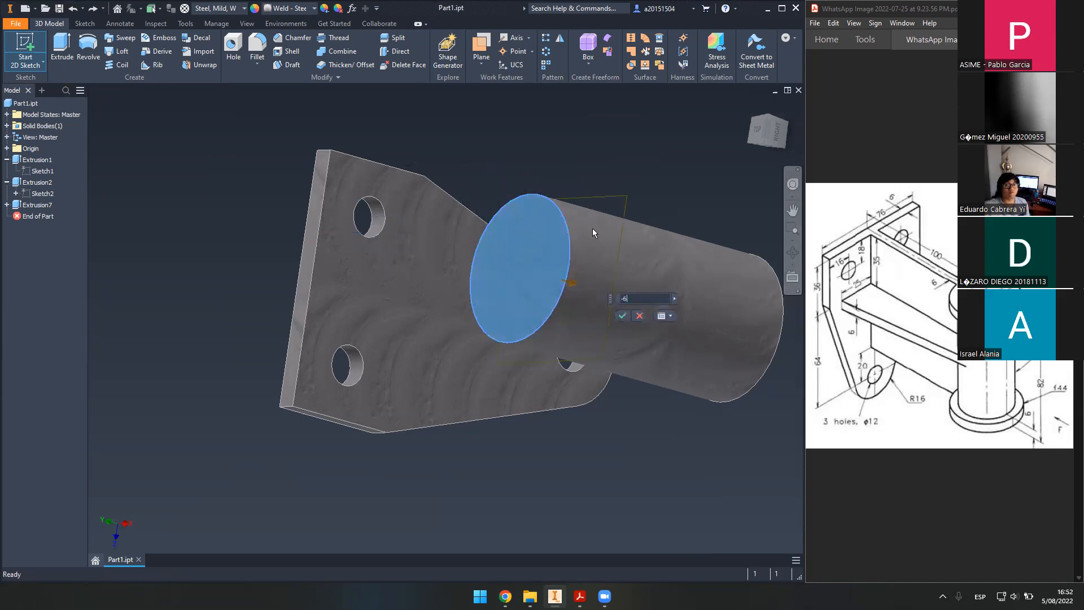
key(Return)
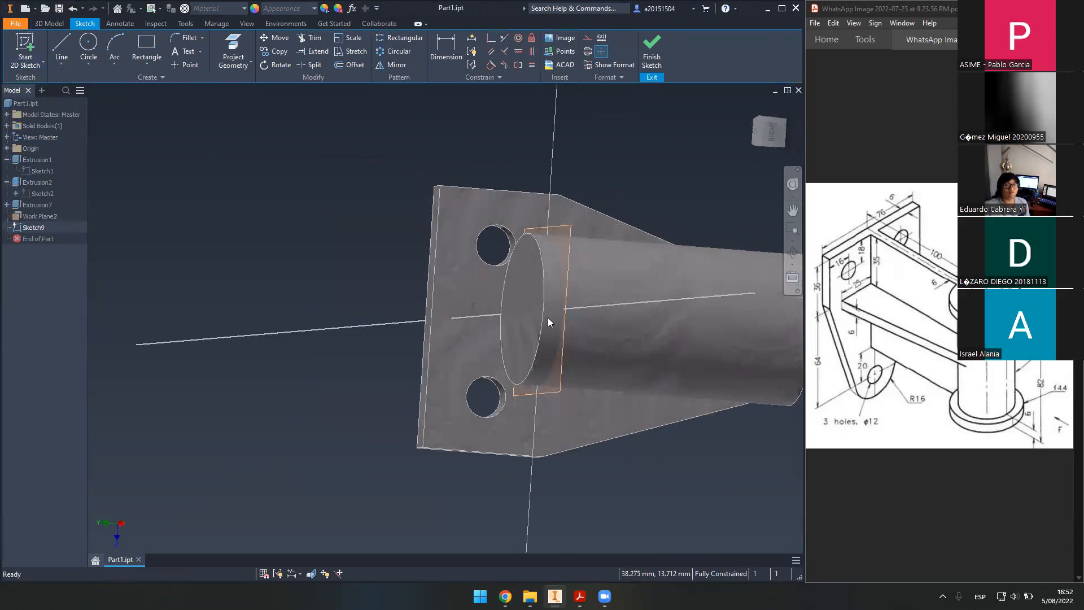
- Project the cylinder's circular end edge into the sketch
click(233, 52)
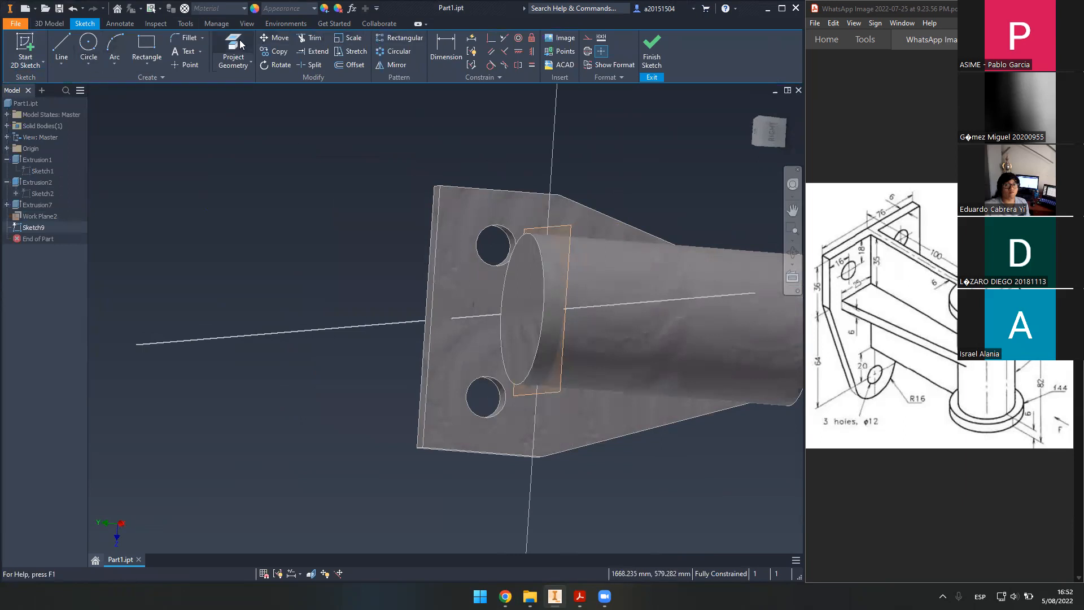
click(543, 283)
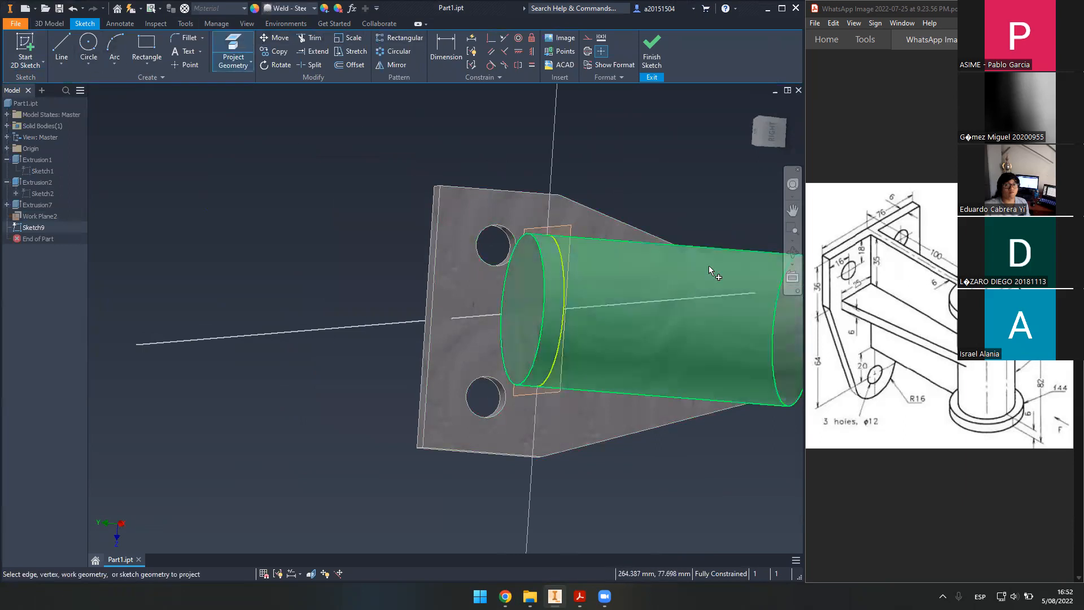
shift+middle_drag(624, 329, 559, 302)
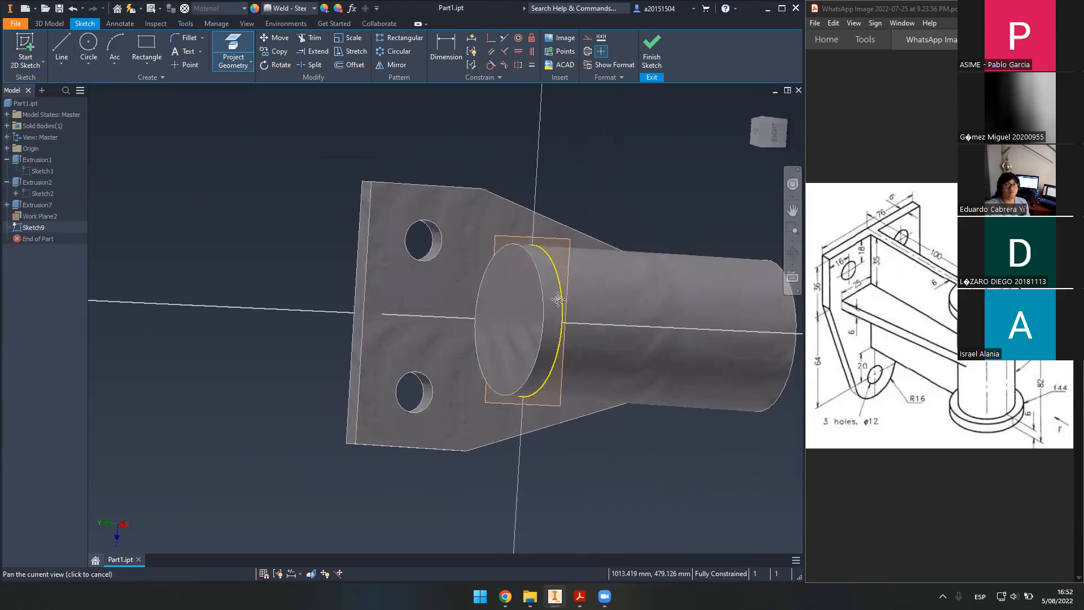
shift+middle_drag(496, 247, 418, 186)
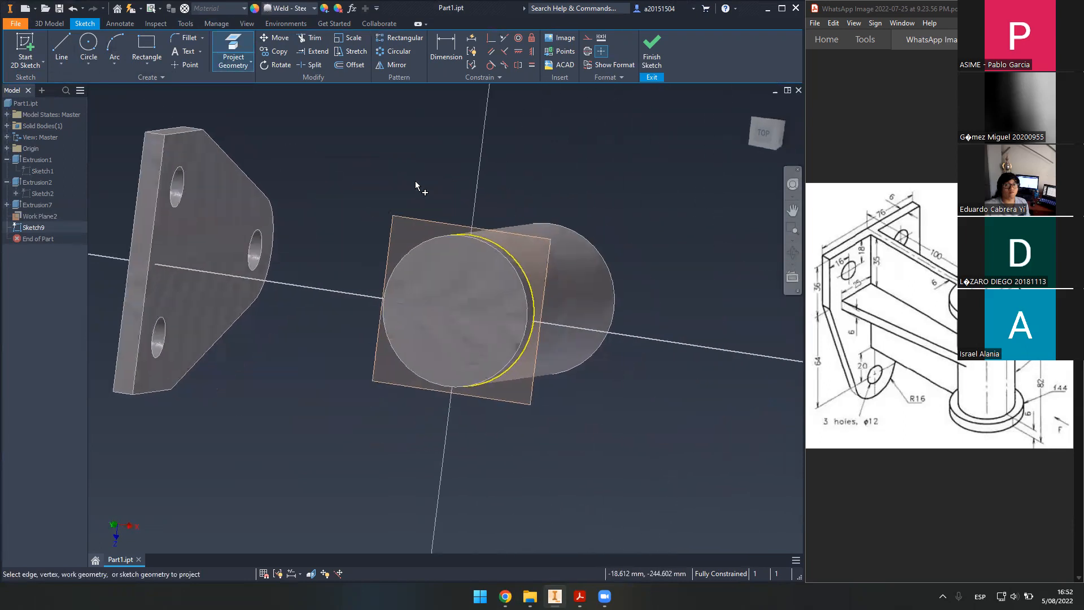
- Draw a 34 mm circle centred on the cylinder axis and finish the sketch
click(89, 45)
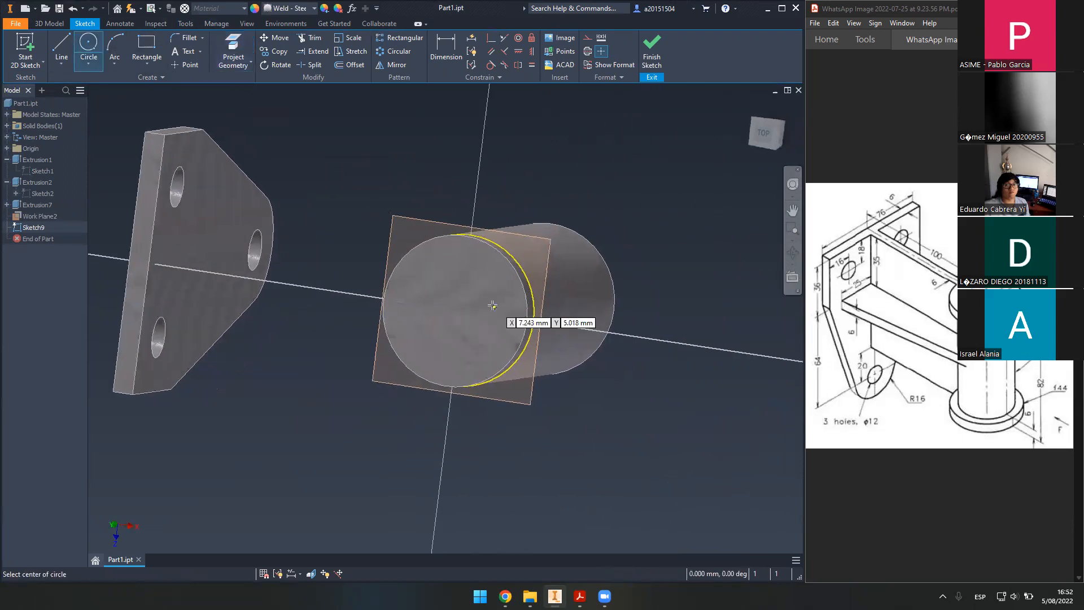
click(461, 309)
shift+middle_drag(507, 303, 439, 310)
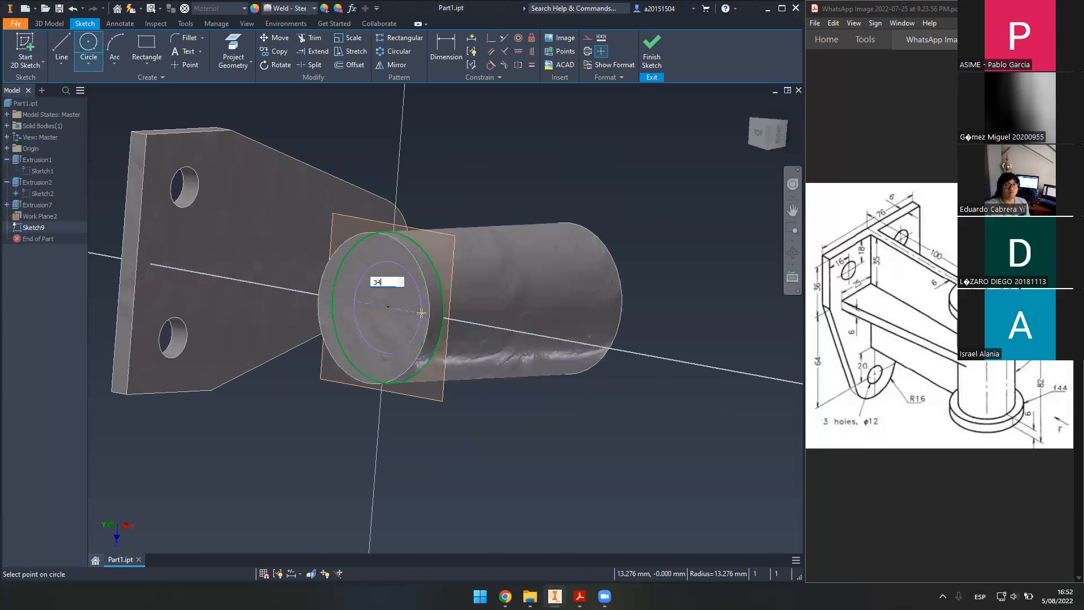
shift+middle_drag(422, 314, 486, 343)
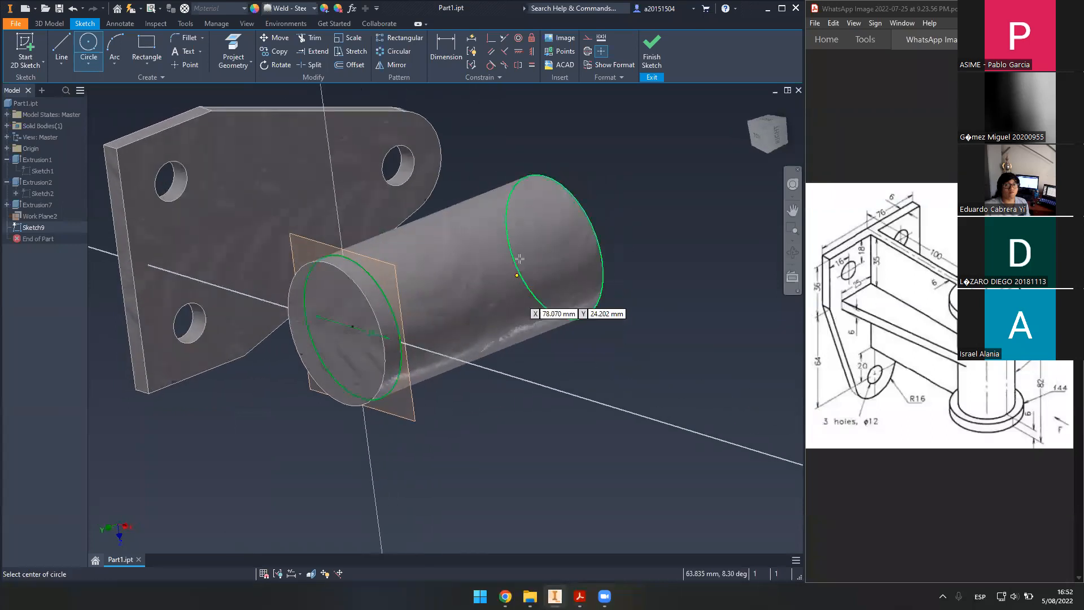
click(659, 55)
shift+middle_drag(414, 354, 562, 368)
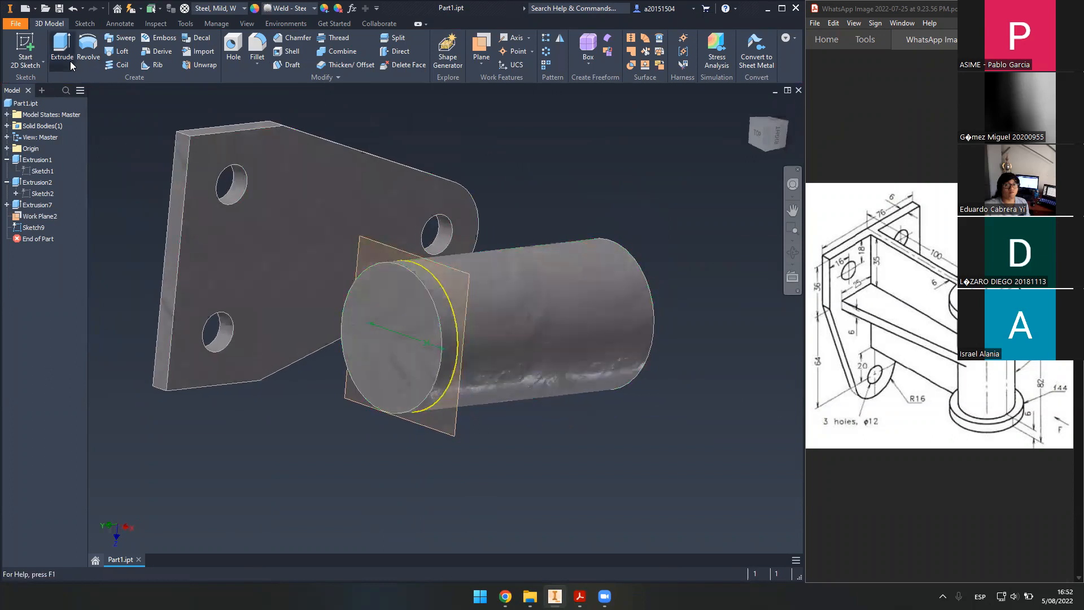
- Extrude the inner circle as a reversed 70 mm Cut into the cylinder
click(69, 60)
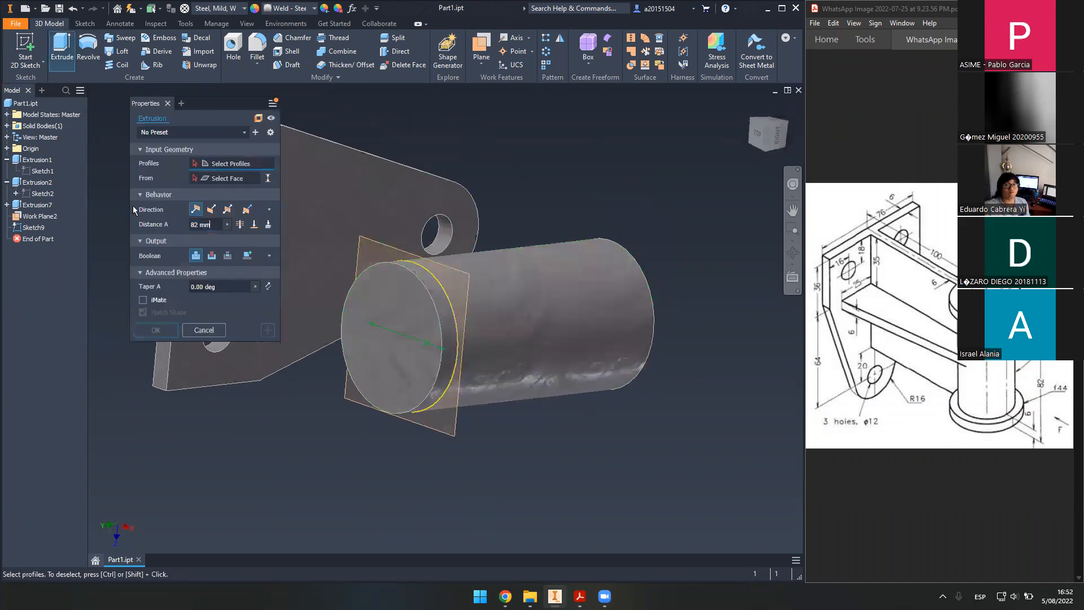
click(435, 331)
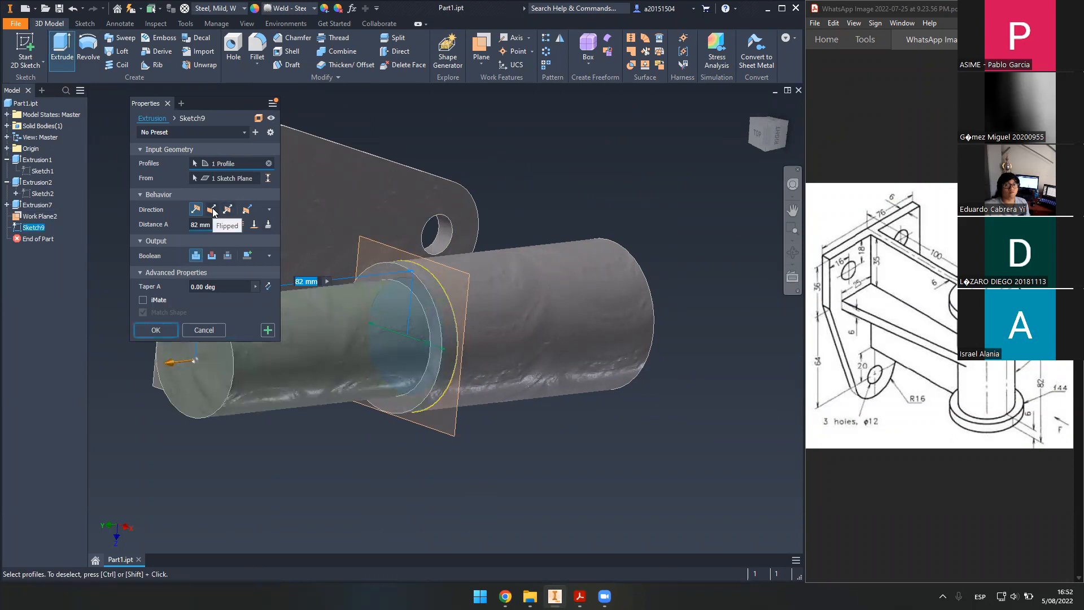
key(Escape)
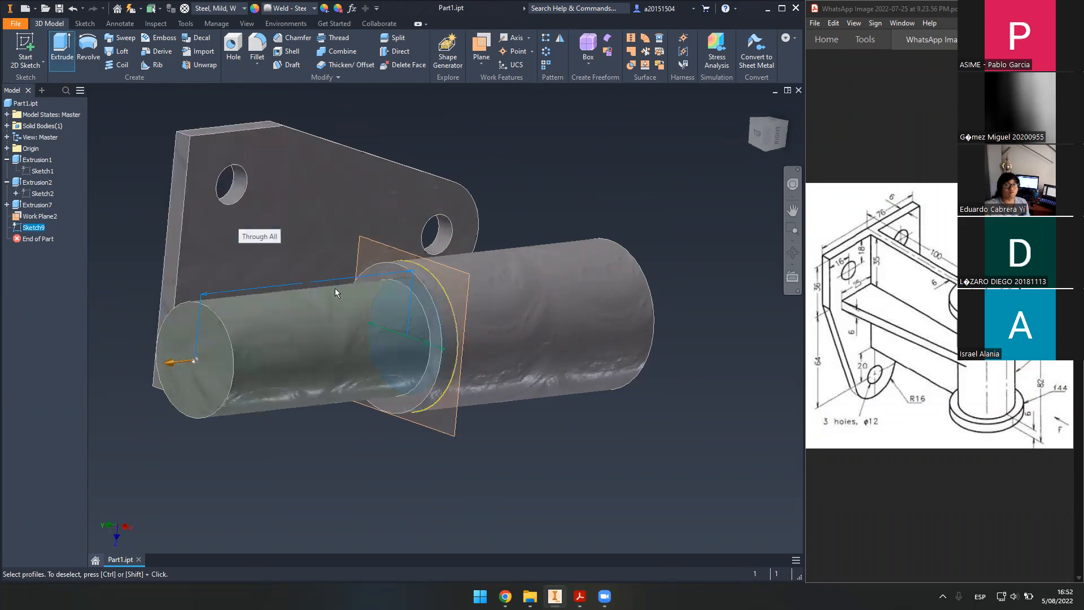
click(65, 48)
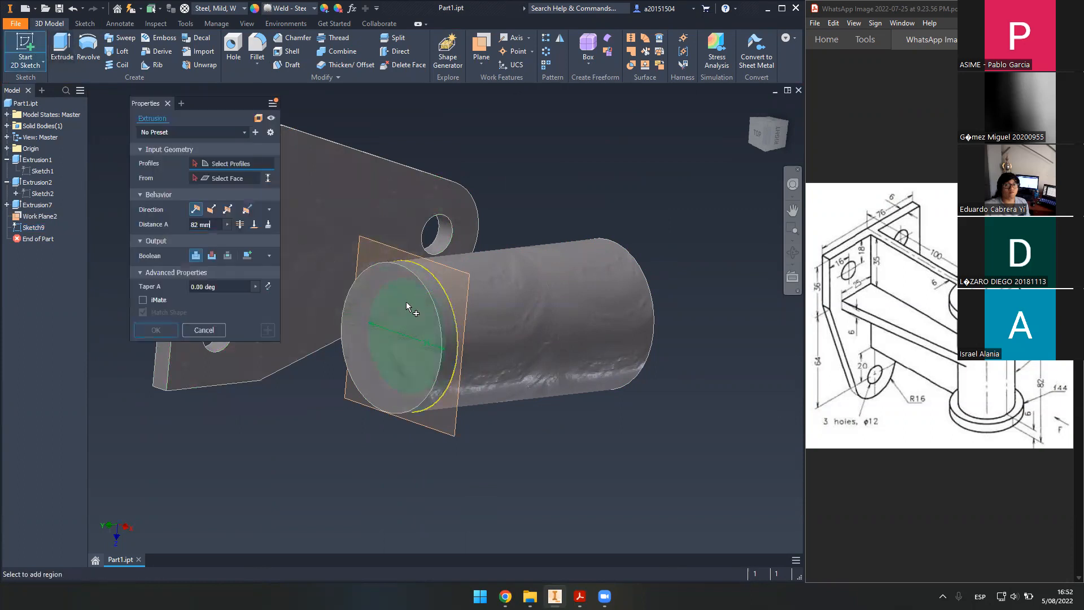
click(453, 324)
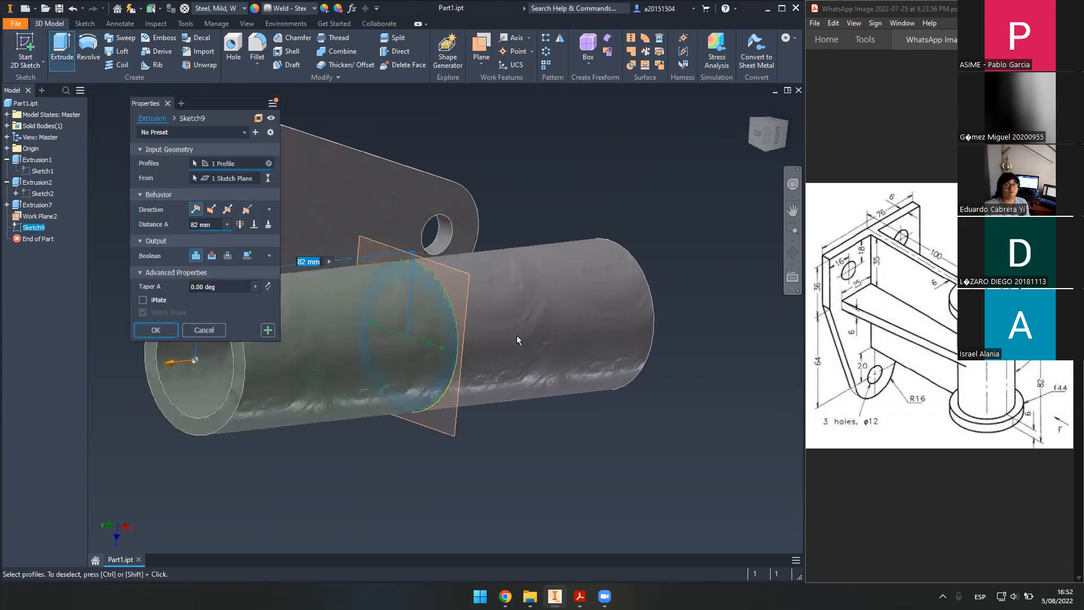
click(211, 210)
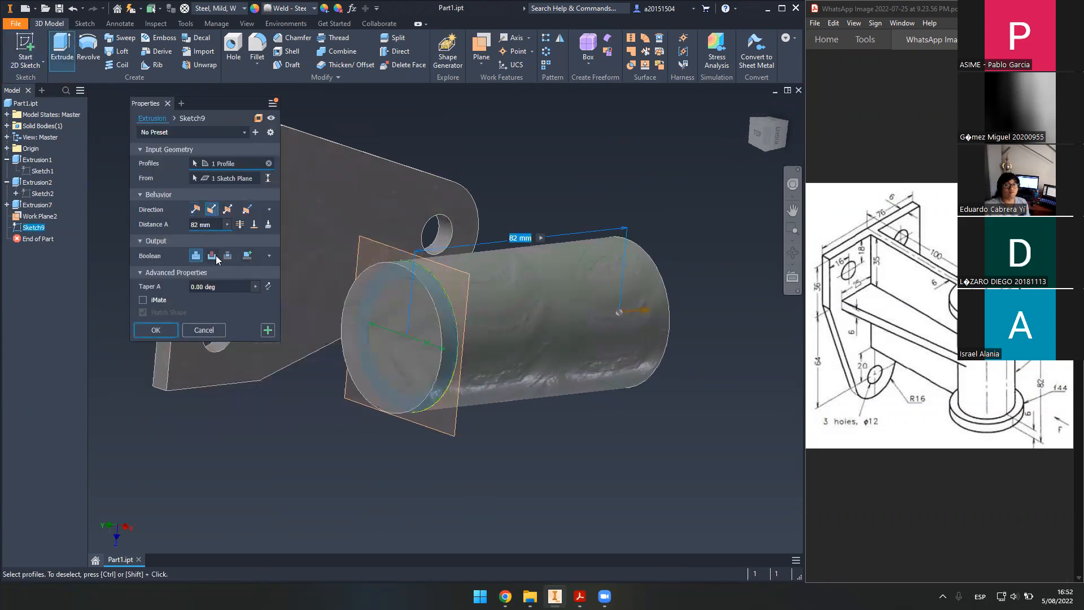
click(211, 255)
shift+middle_drag(489, 298, 503, 339)
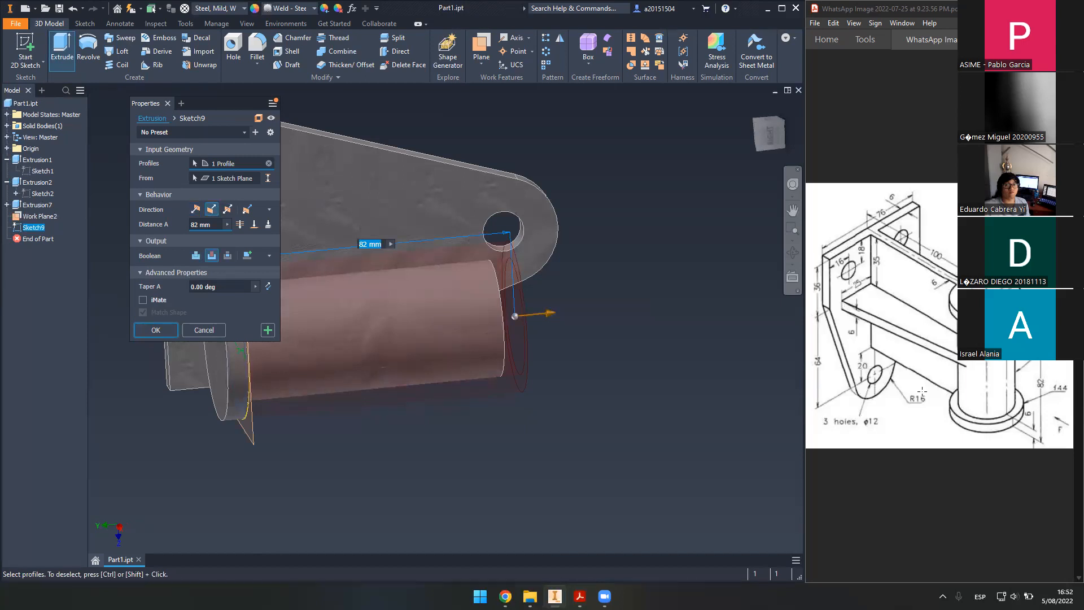
text(70)
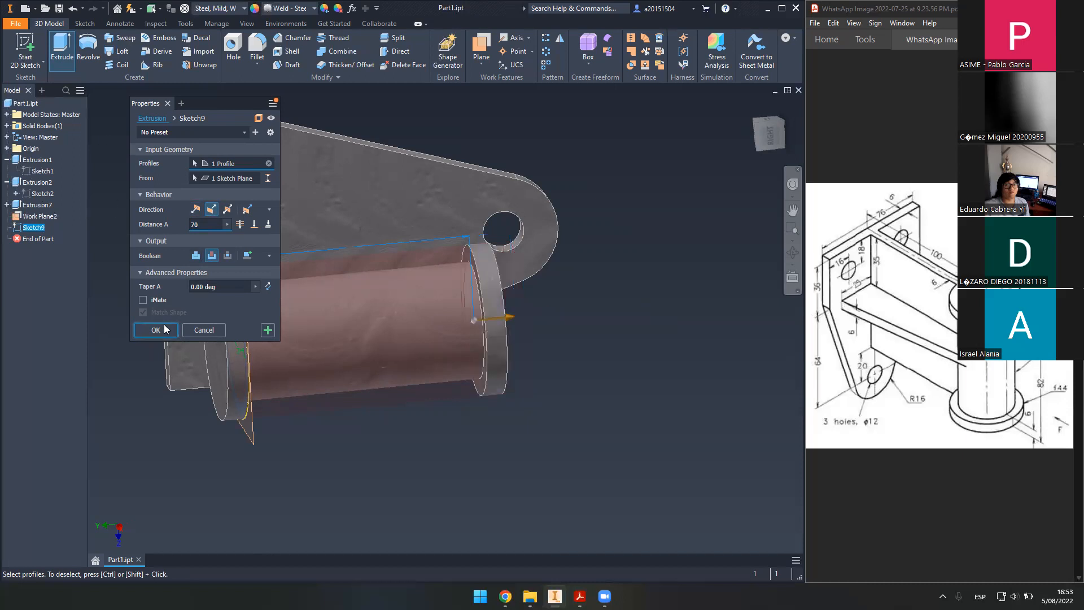
click(156, 329)
shift+middle_drag(395, 395, 244, 390)
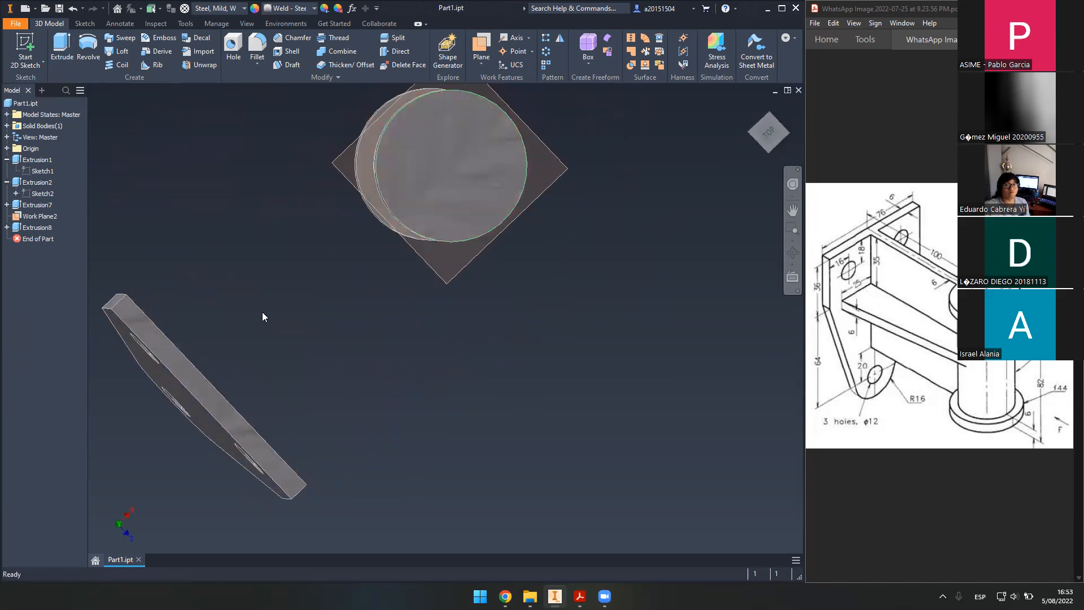
shift+middle_drag(411, 325, 366, 342)
- Start a sketch on the work plane and project the boss circle and base plate edges
click(28, 53)
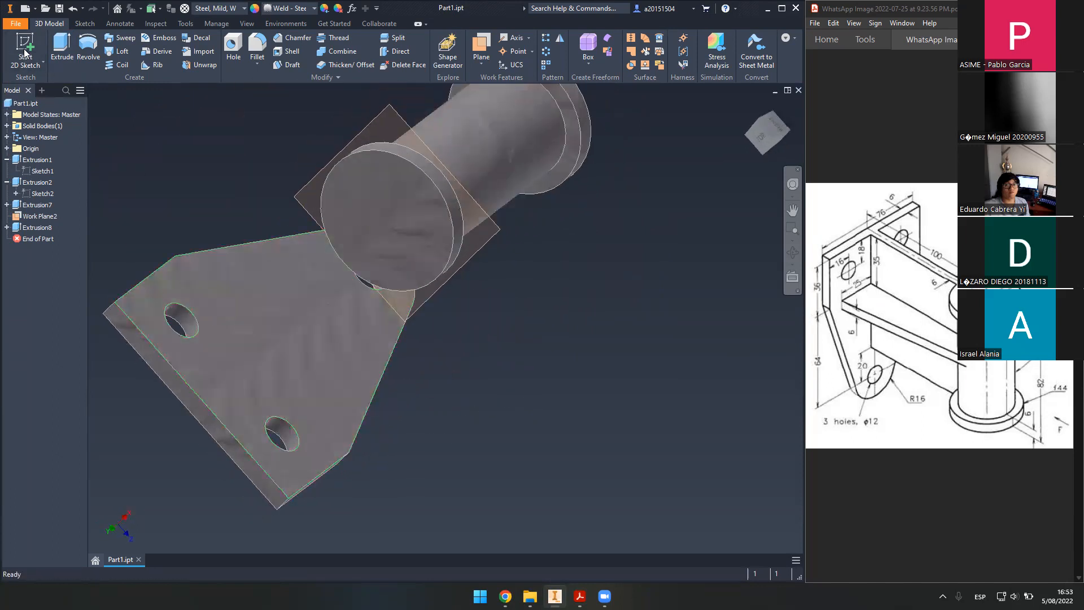
click(208, 413)
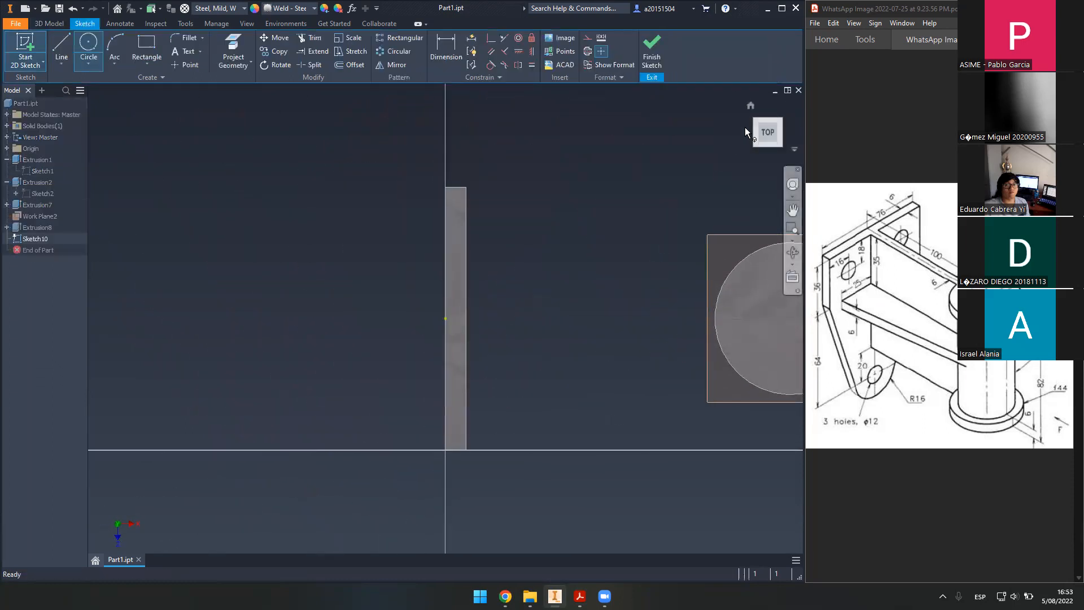
click(784, 105)
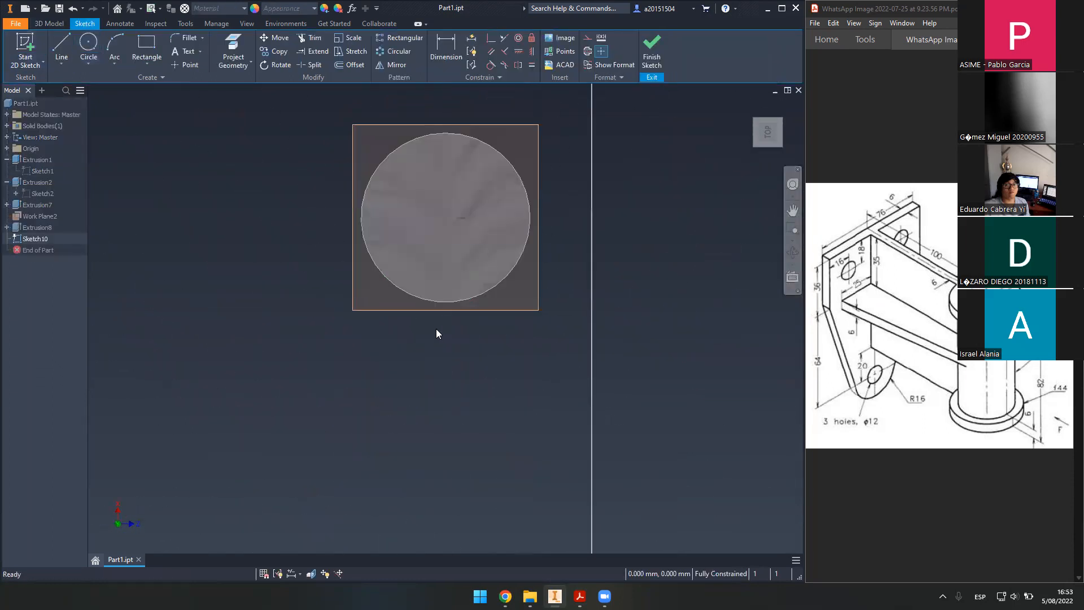
key(l)
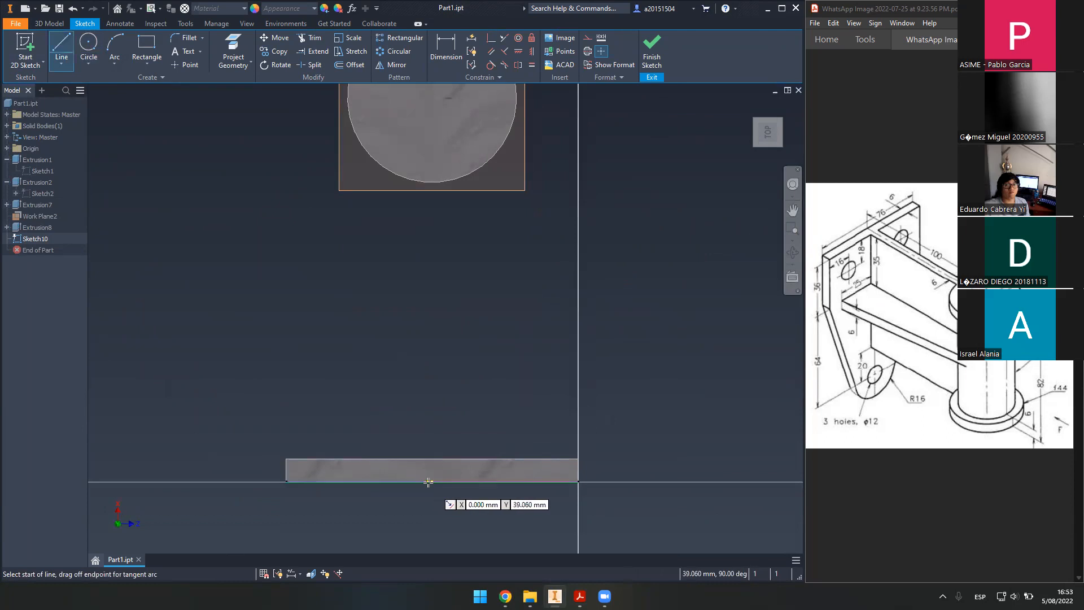
mouse_move(402, 300)
shift+middle_down()
mouse_move(436, 302)
mouse_move(483, 342)
shift+middle_up()
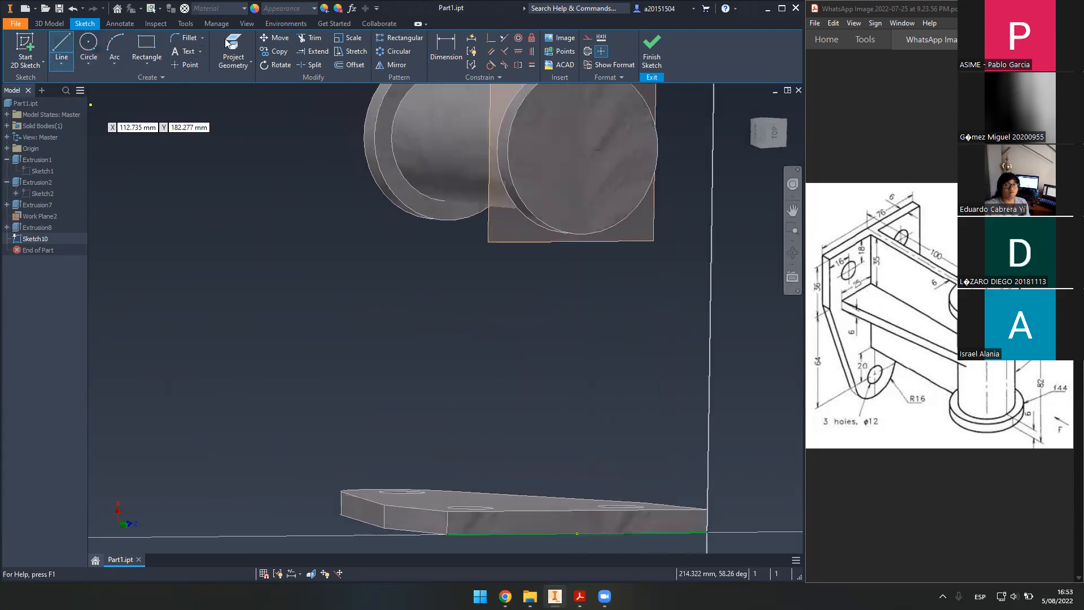
click(226, 43)
click(459, 134)
mouse_move(482, 377)
shift+middle_down()
mouse_move(416, 327)
mouse_move(486, 396)
shift+middle_up()
click(233, 50)
click(492, 517)
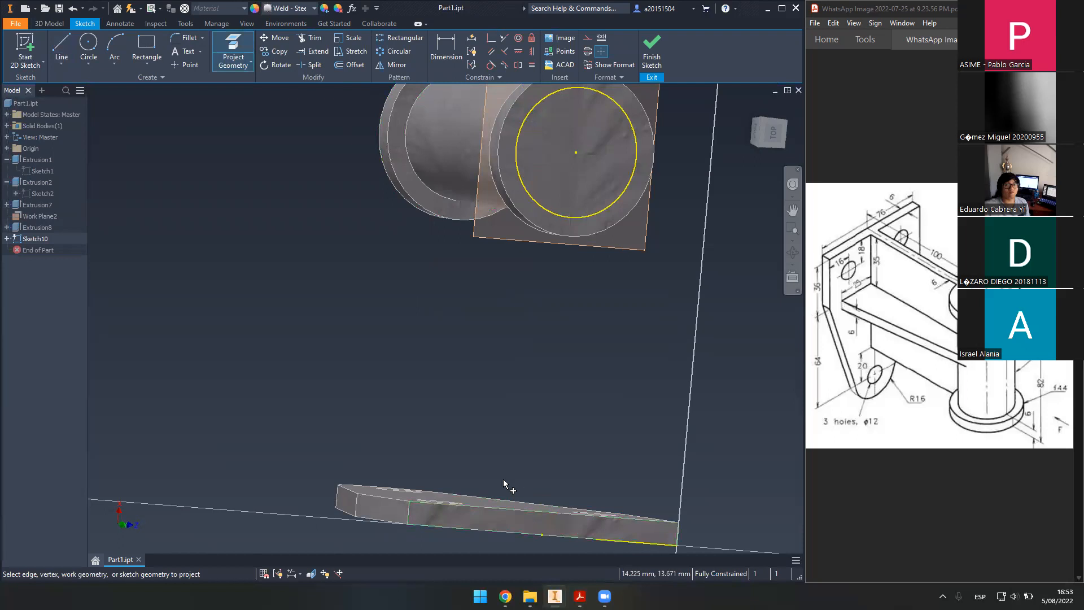
click(502, 515)
shift+middle_drag(530, 426, 524, 395)
- Draw a line up from the plate edge and constrain it vertical
click(68, 50)
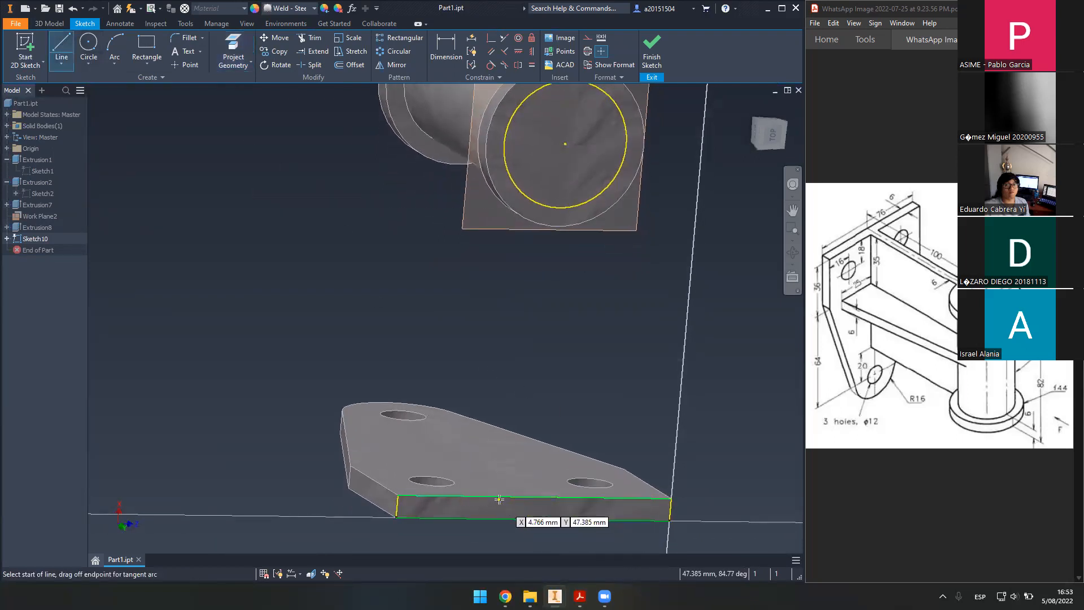
click(499, 498)
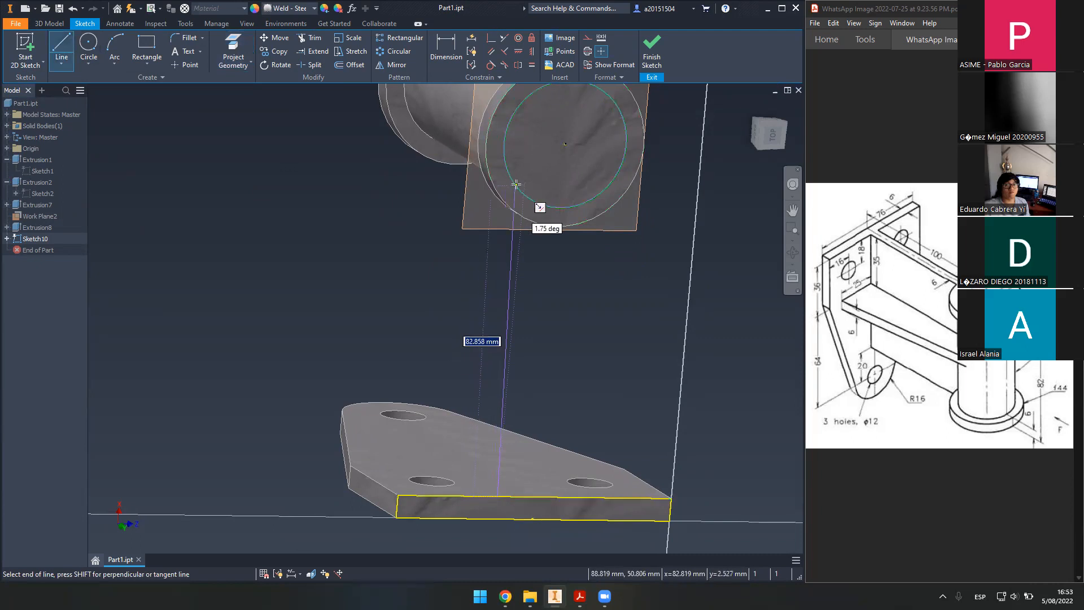
shift+middle_drag(516, 184, 632, 219)
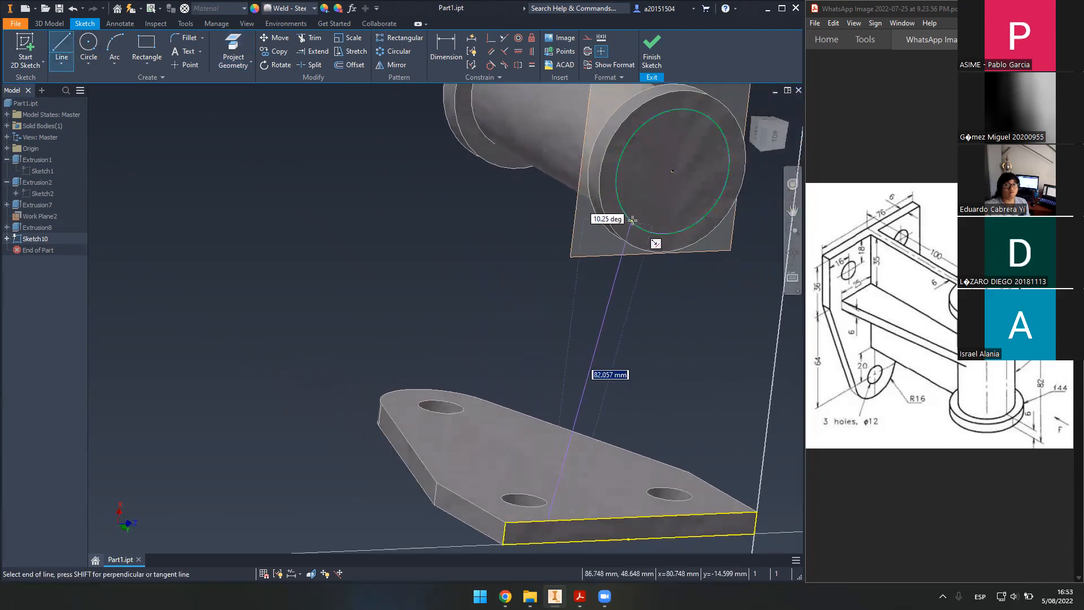
shift+middle_drag(632, 220, 564, 326)
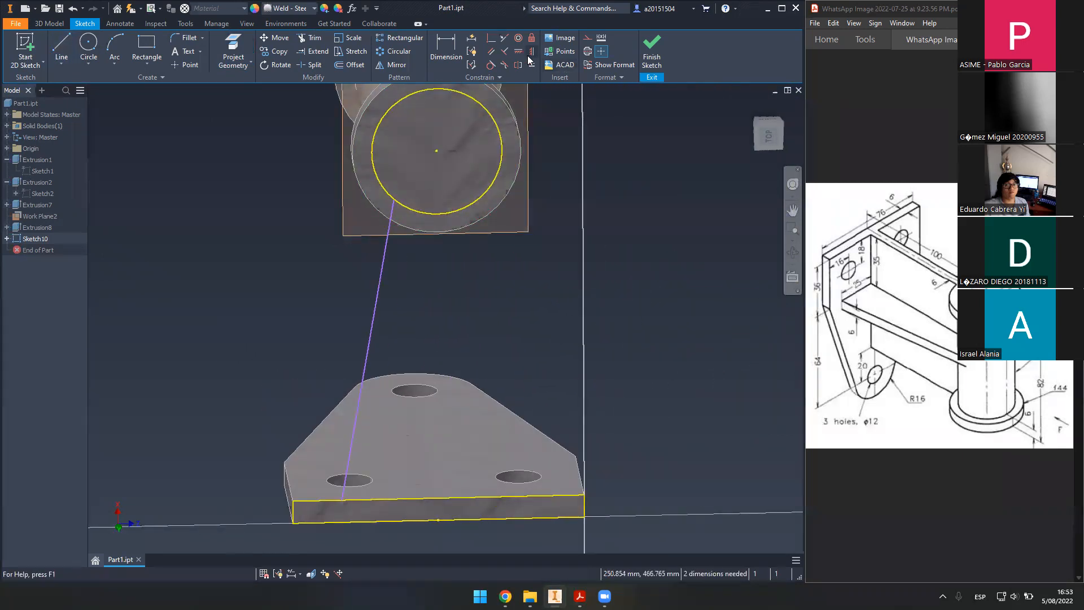
click(518, 52)
click(376, 299)
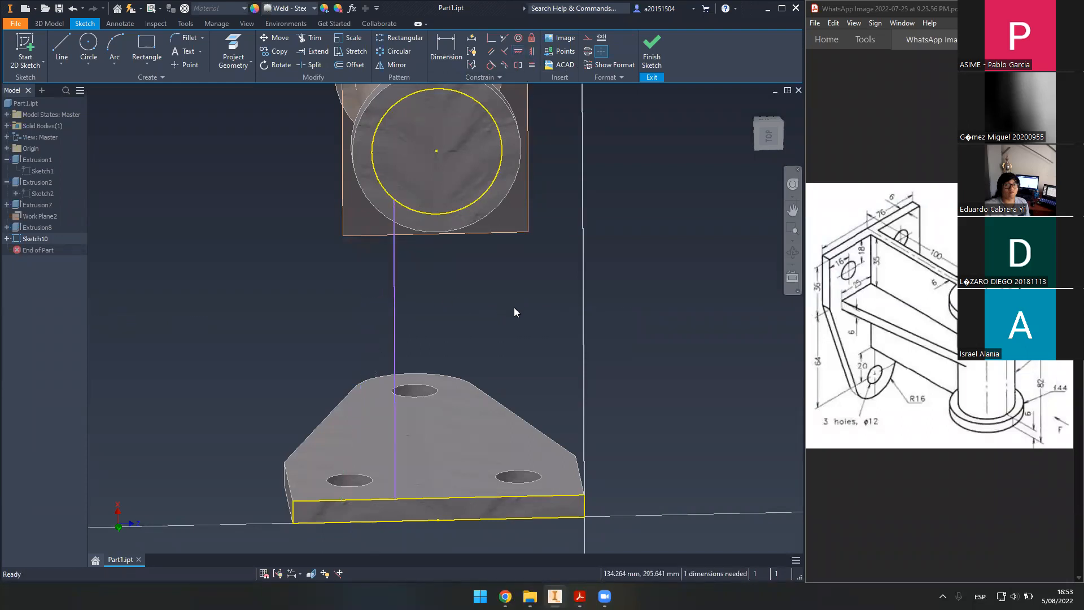
drag(395, 333, 404, 327)
- Add a construction centreline from the plate edge midpoint to the circle centre and mirror the line across it
click(61, 48)
click(587, 37)
click(438, 519)
click(437, 151)
key(Escape)
key(Escape)
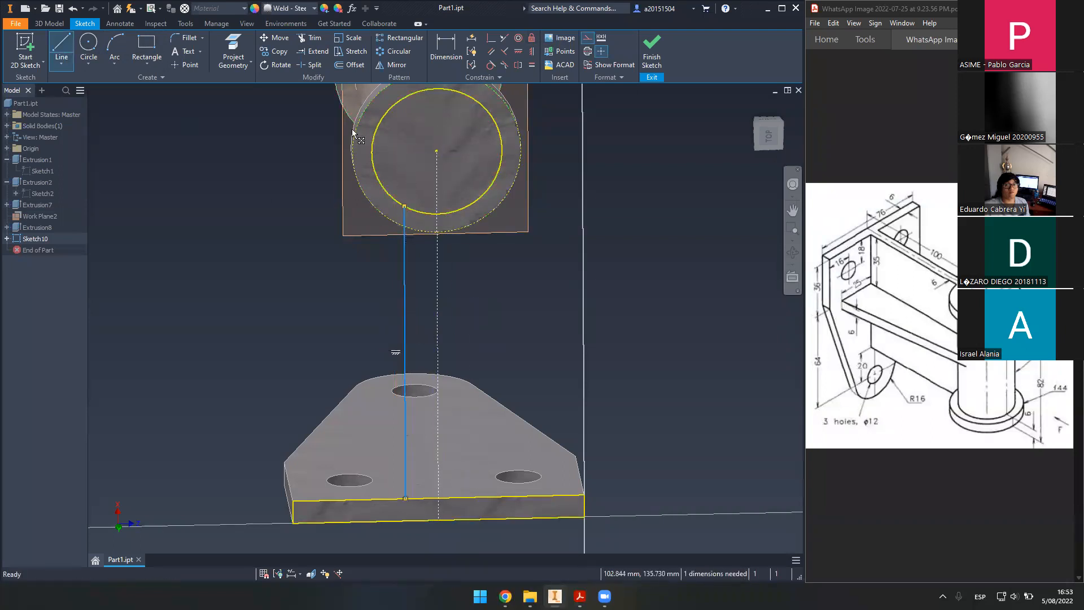
click(388, 65)
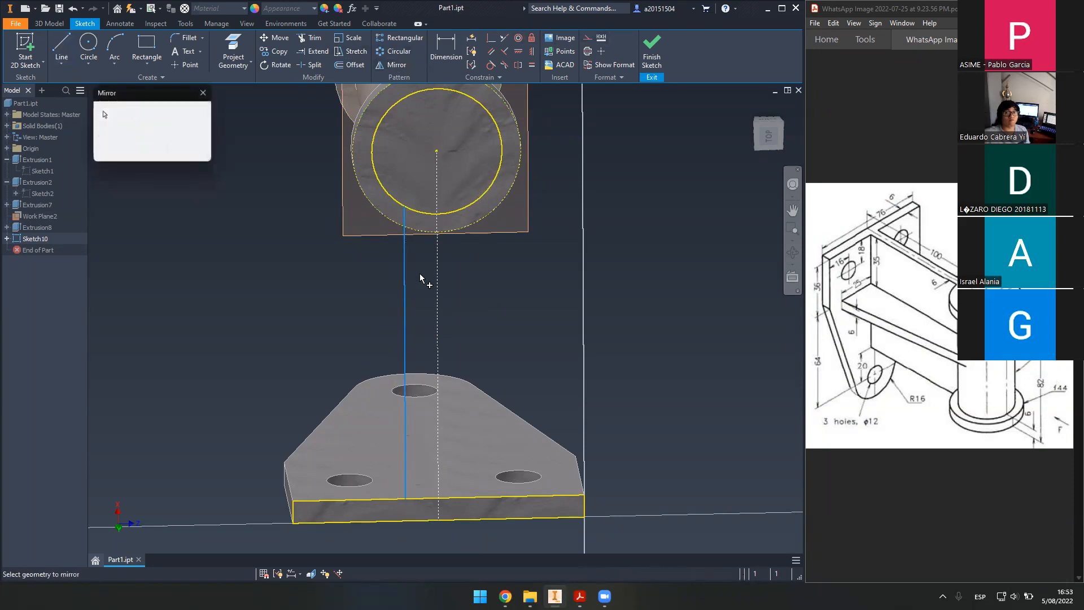
click(115, 117)
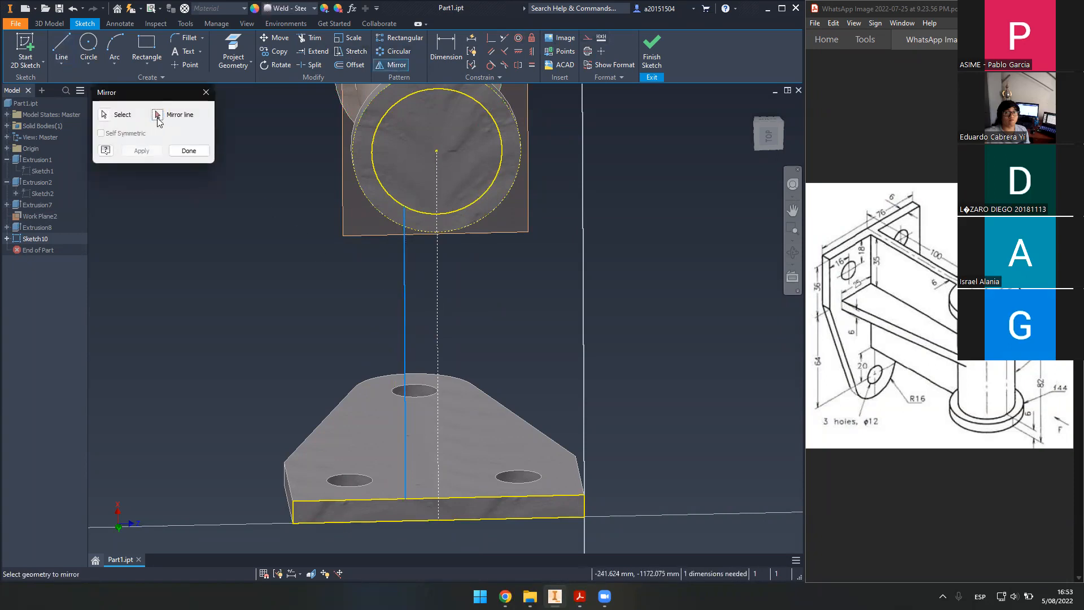
click(171, 155)
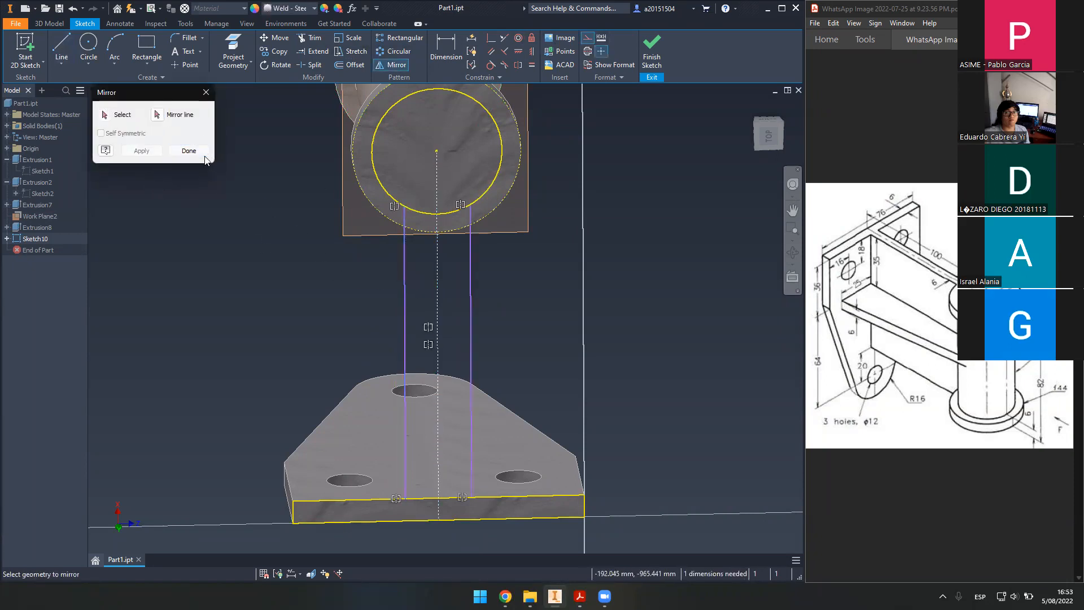
- Dimension the two parallel lines 6 mm apart and finish the sketch
key(d)
click(406, 310)
click(470, 307)
click(336, 309)
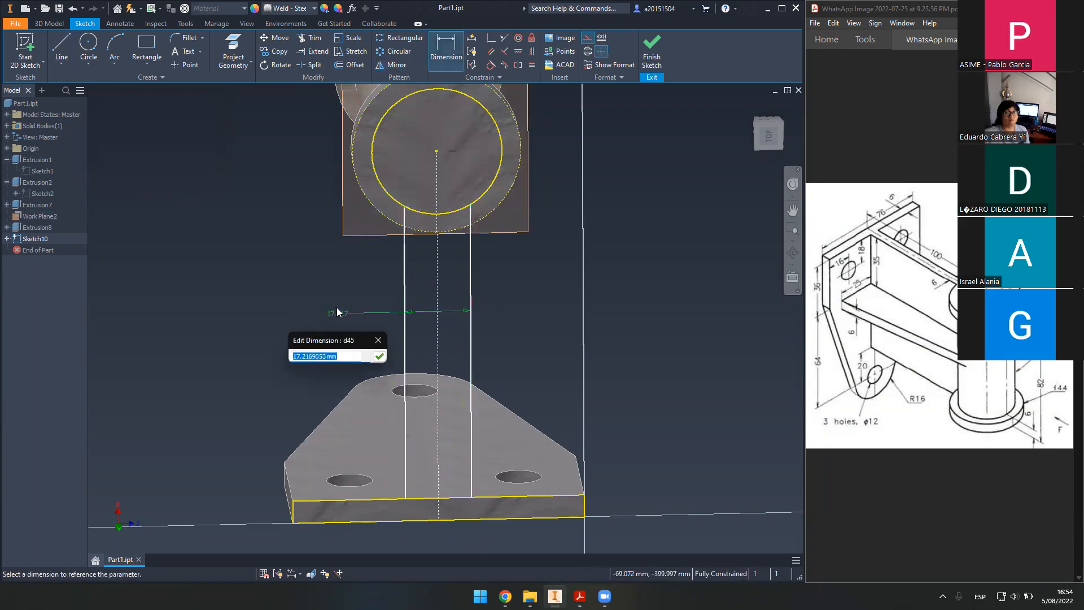
text(6)
key(Return)
shift+middle_drag(456, 384, 587, 367)
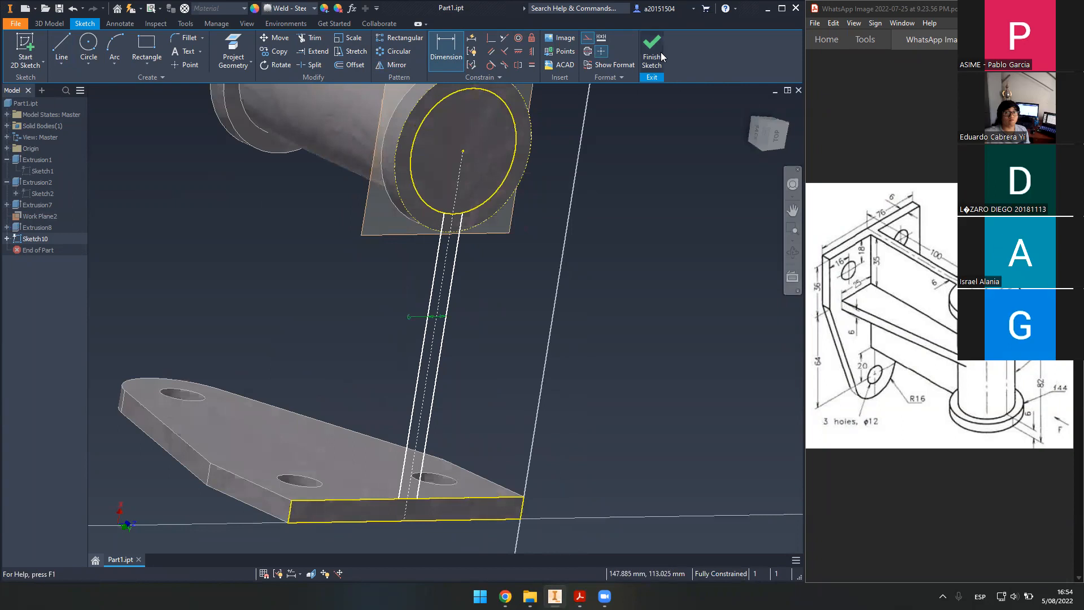
click(651, 50)
click(66, 57)
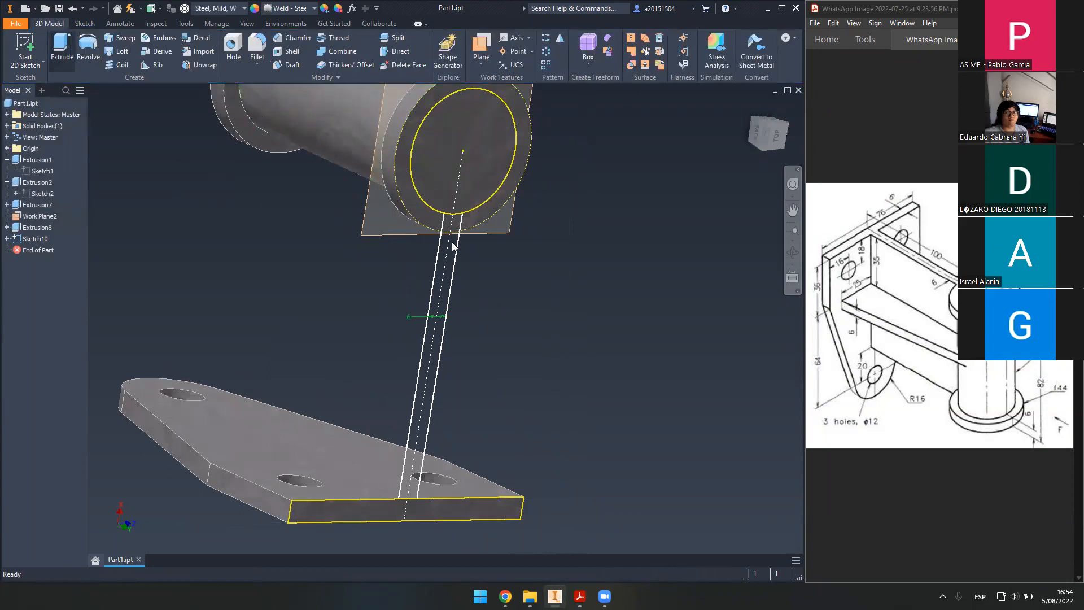
- Extrude the web strip 82 mm as a flipped Join into the part, then close Part1.ipt
click(454, 227)
shift+middle_drag(394, 287, 339, 259)
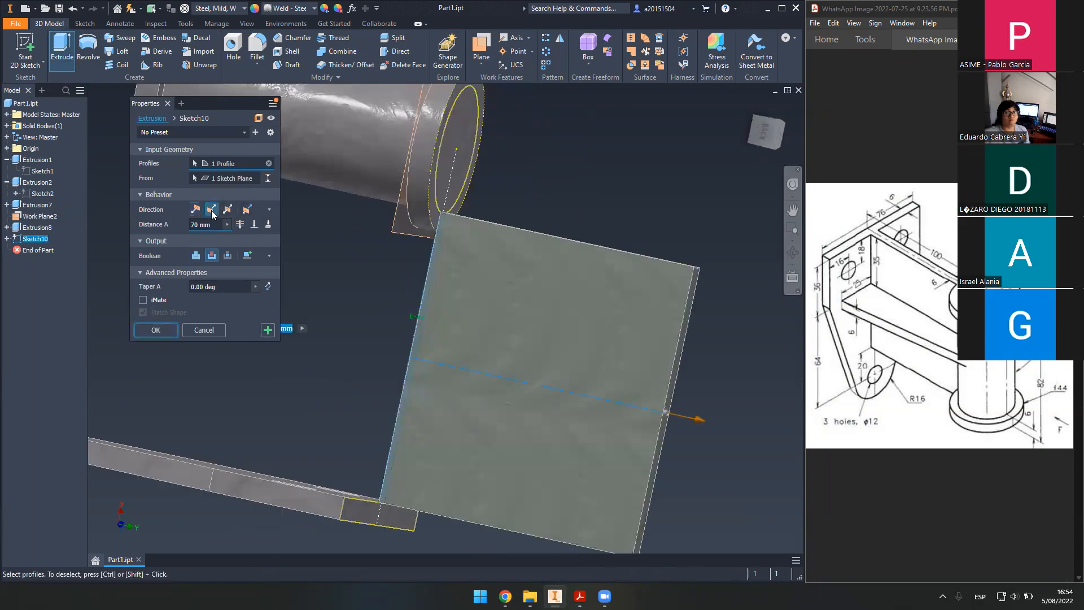
click(211, 210)
text(82)
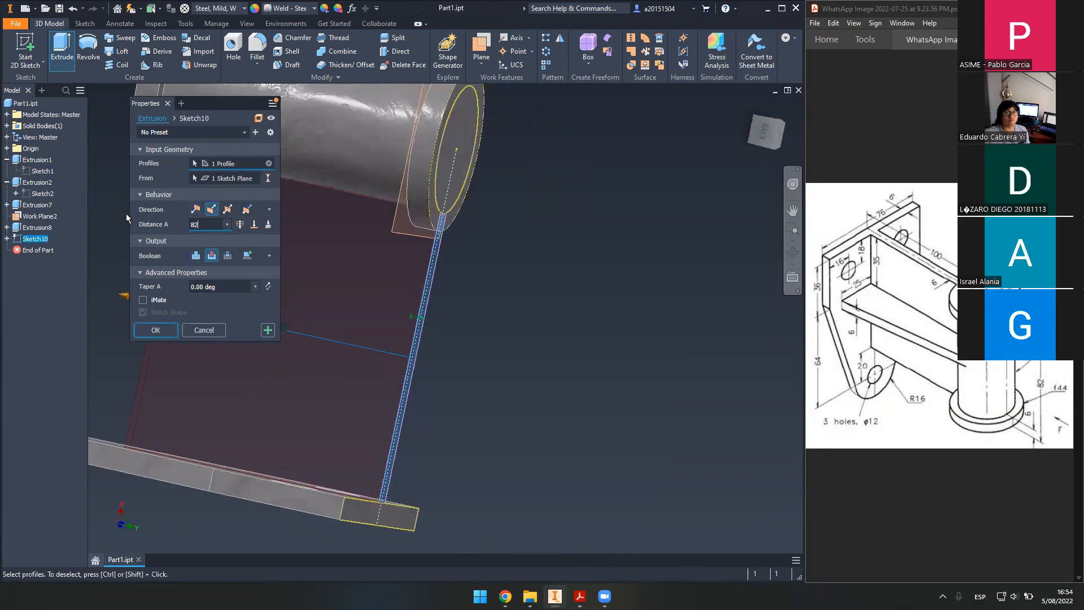
click(196, 256)
shift+middle_drag(508, 304, 485, 333)
key(Return)
shift+middle_drag(259, 324, 620, 276)
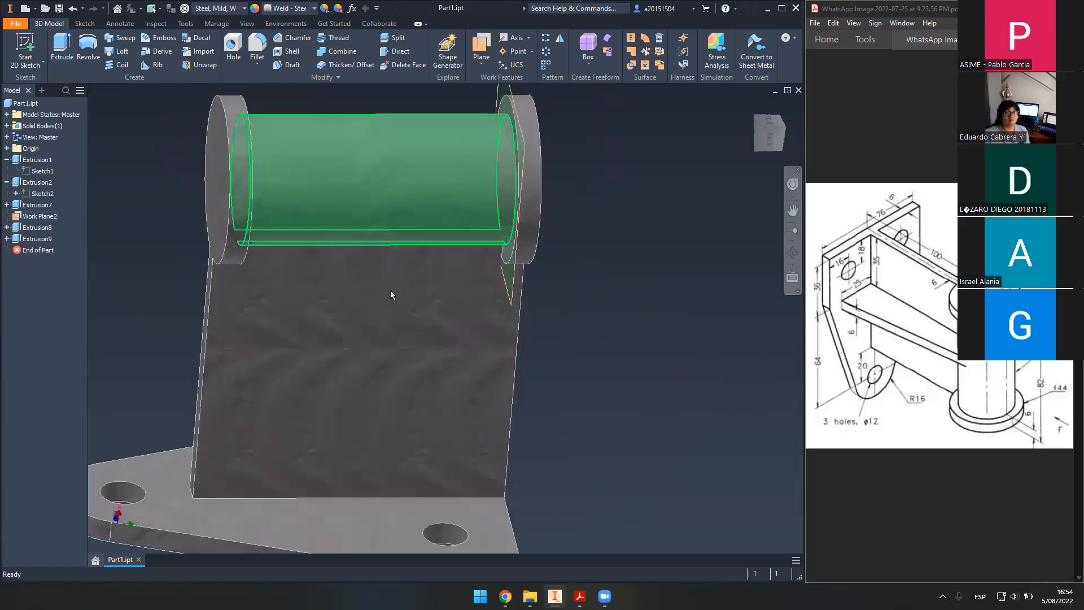
click(139, 558)
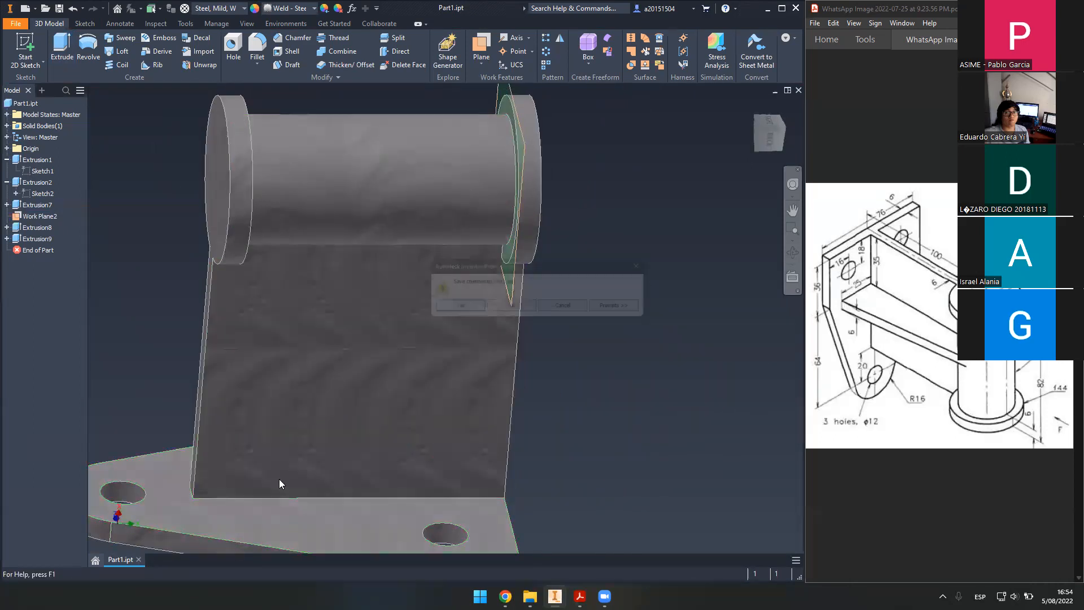
- Discard the unsaved changes and show the finished bracket in the Shaded with Edges visual style
click(525, 311)
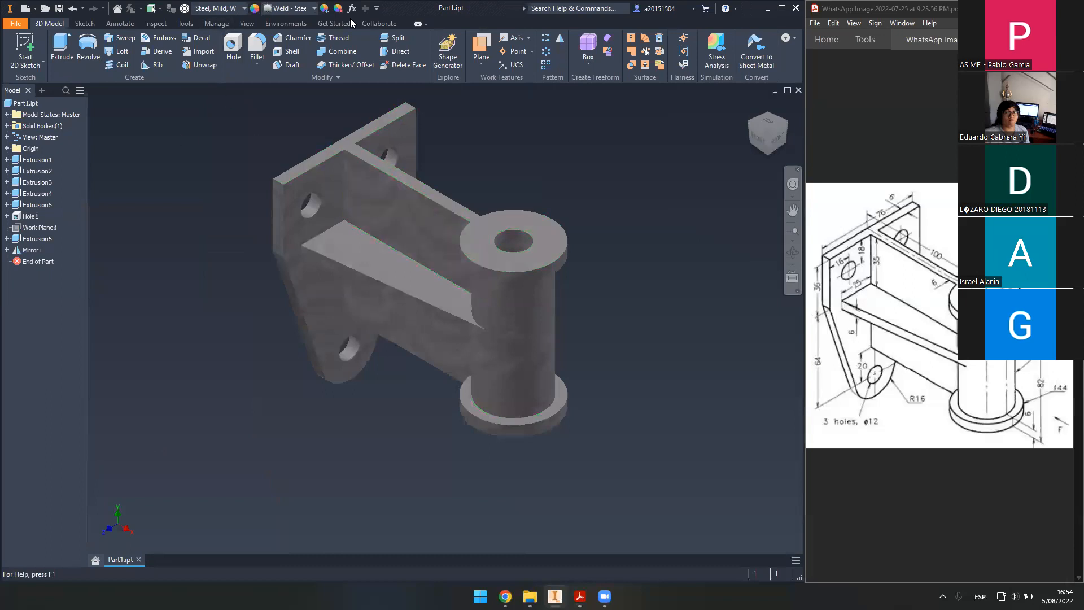
click(153, 23)
click(61, 23)
click(246, 24)
click(208, 48)
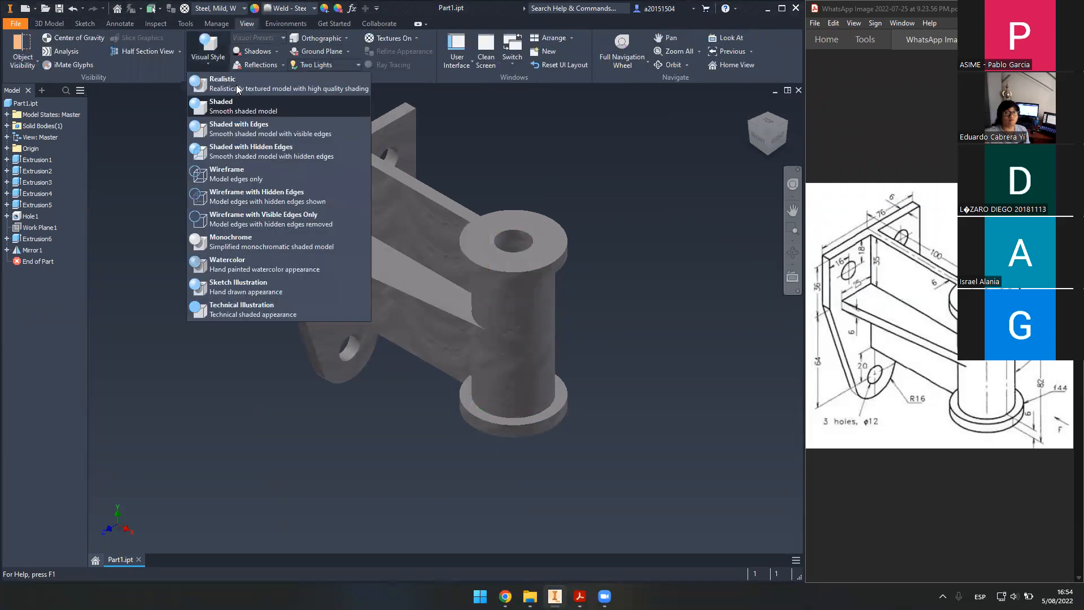
click(247, 125)
scroll(476, 234, up, 3)
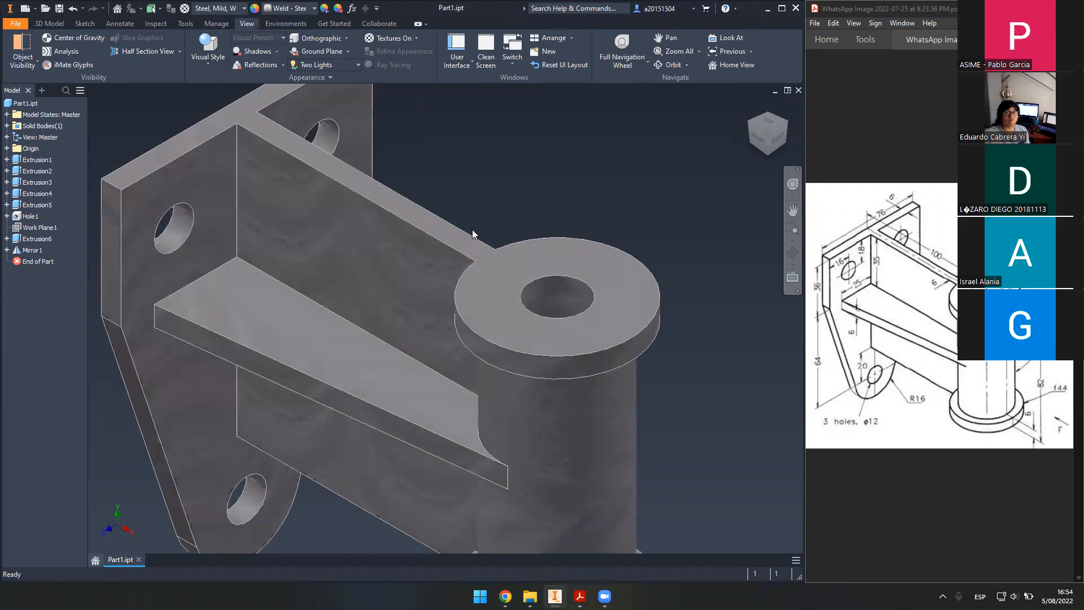
scroll(472, 230, down, 3)
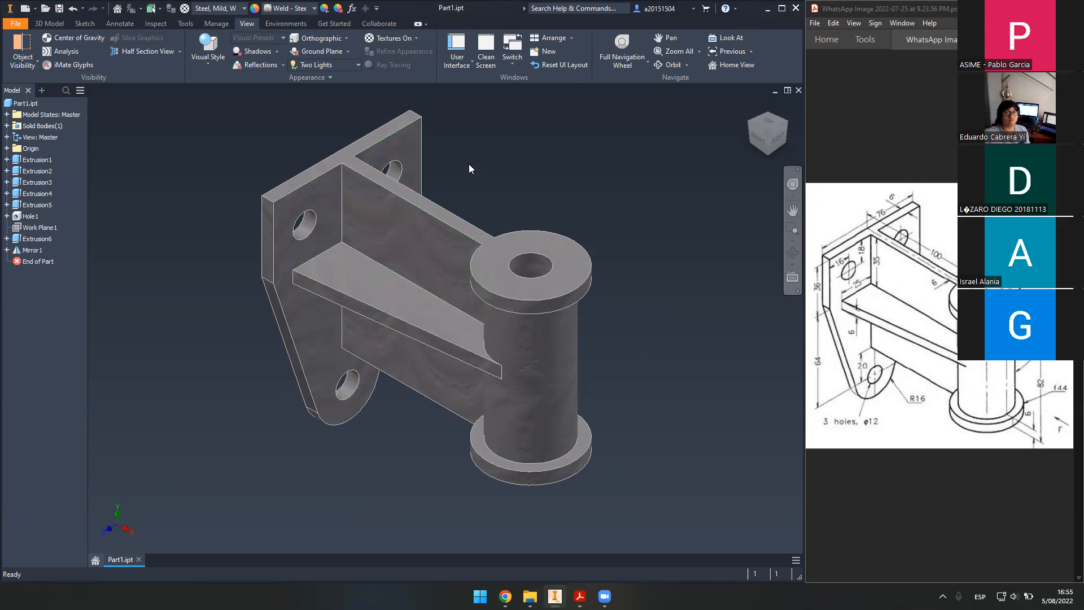
- Pan the bracket slightly down and right, then open the fx Parameters table
middle_drag(485, 179, 505, 190)
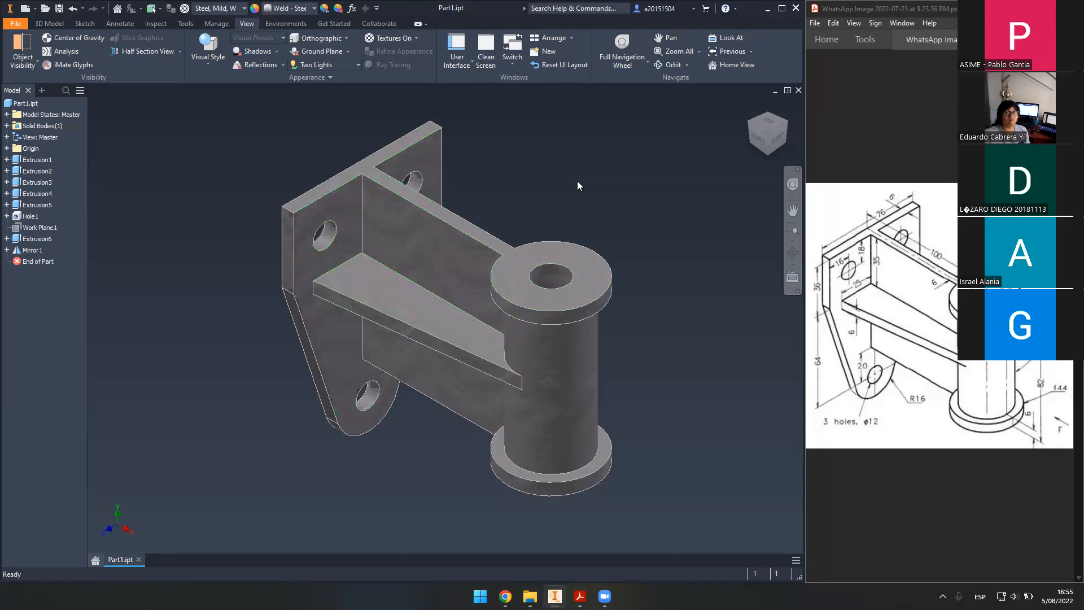
middle_drag(578, 182, 577, 194)
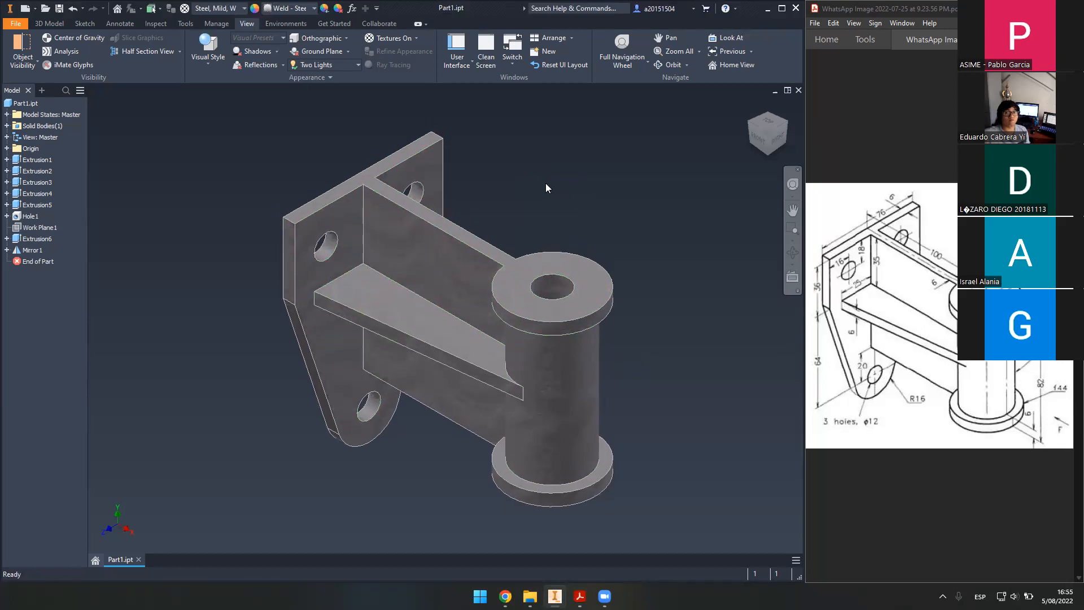
click(354, 12)
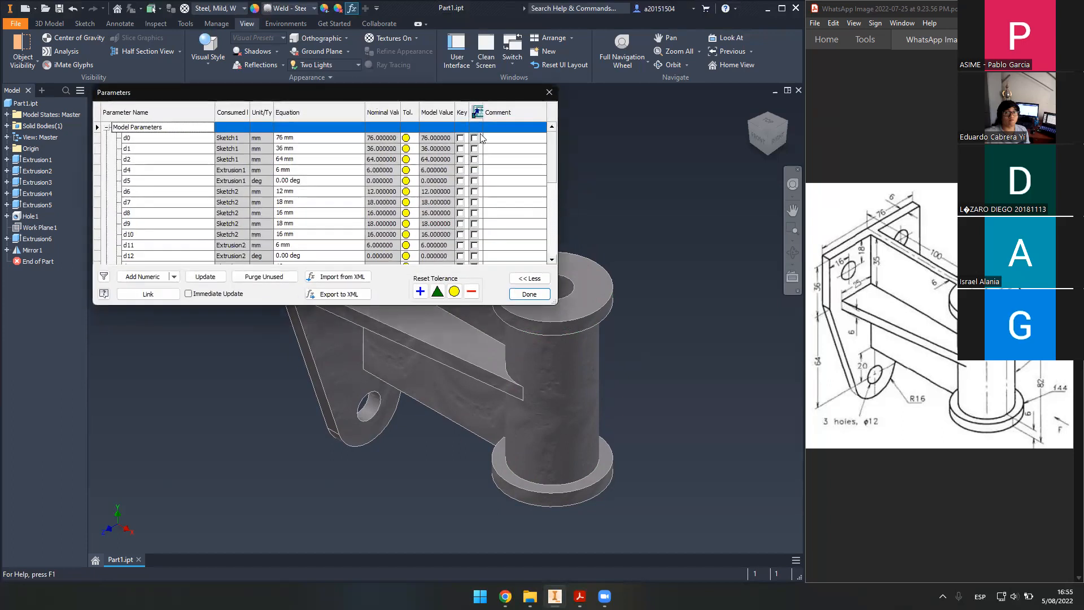
- Scroll through parameters d0–d16, confirming d0 = 76, d1 = 36, d2 = 64 mm, then close the table
scroll(295, 236, down, 1)
scroll(289, 248, down, 1)
scroll(288, 249, up, 1)
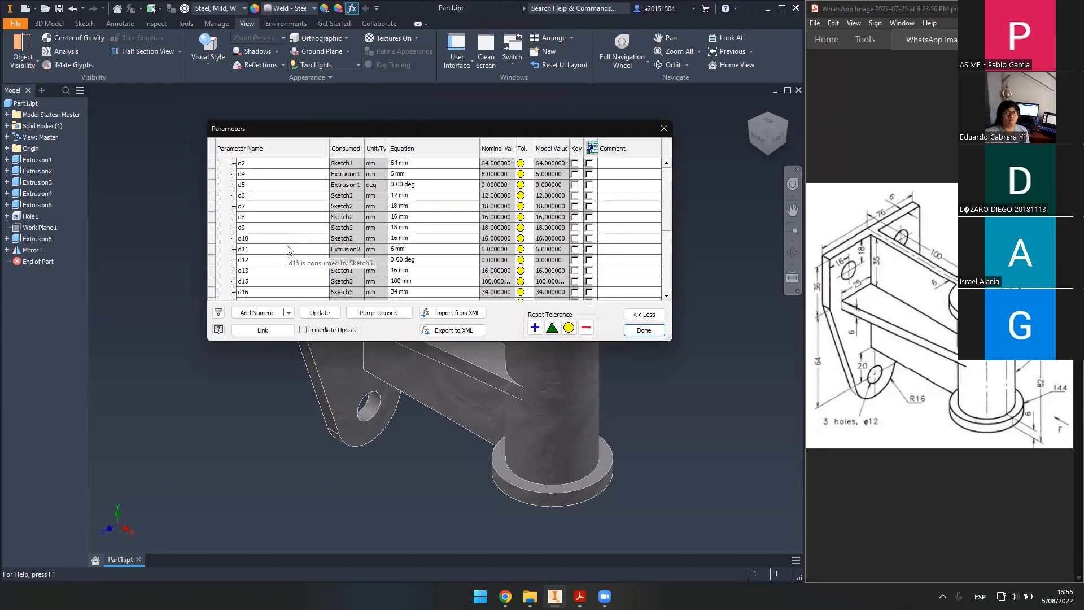
scroll(288, 249, up, 1)
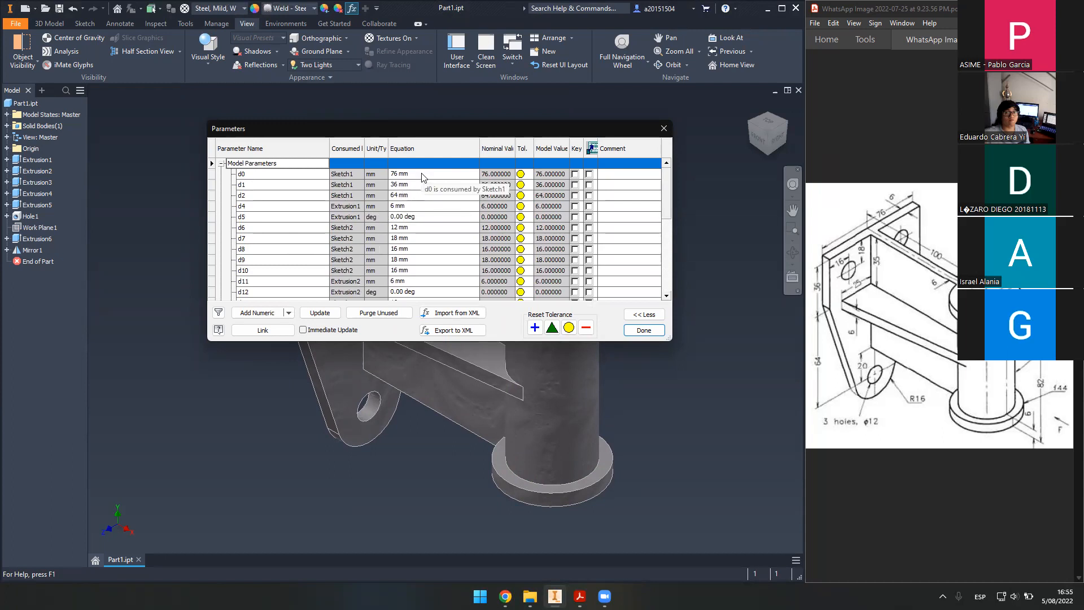
click(793, 209)
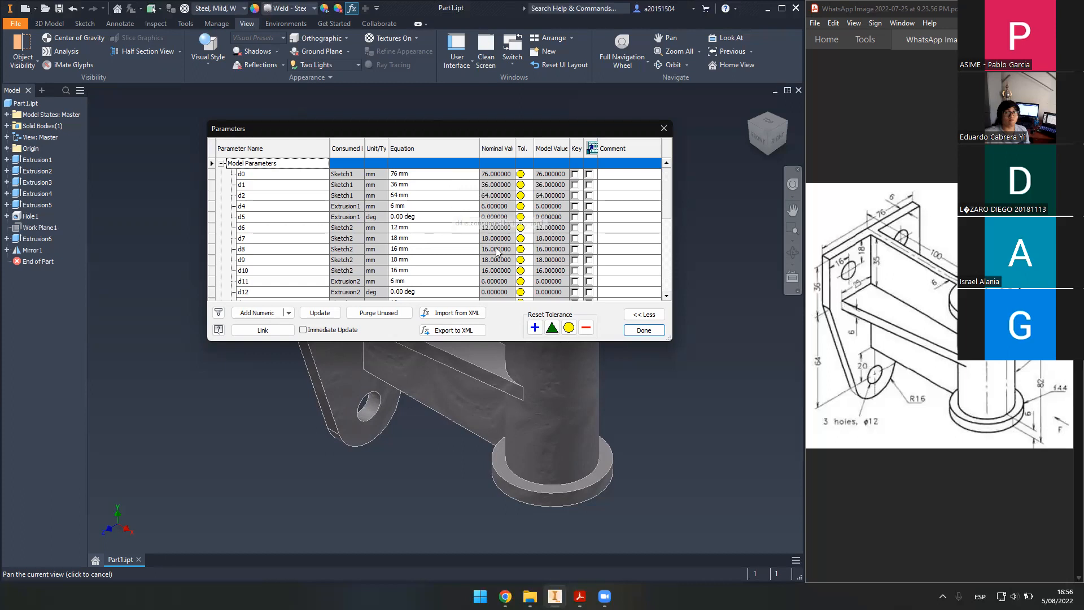
click(644, 331)
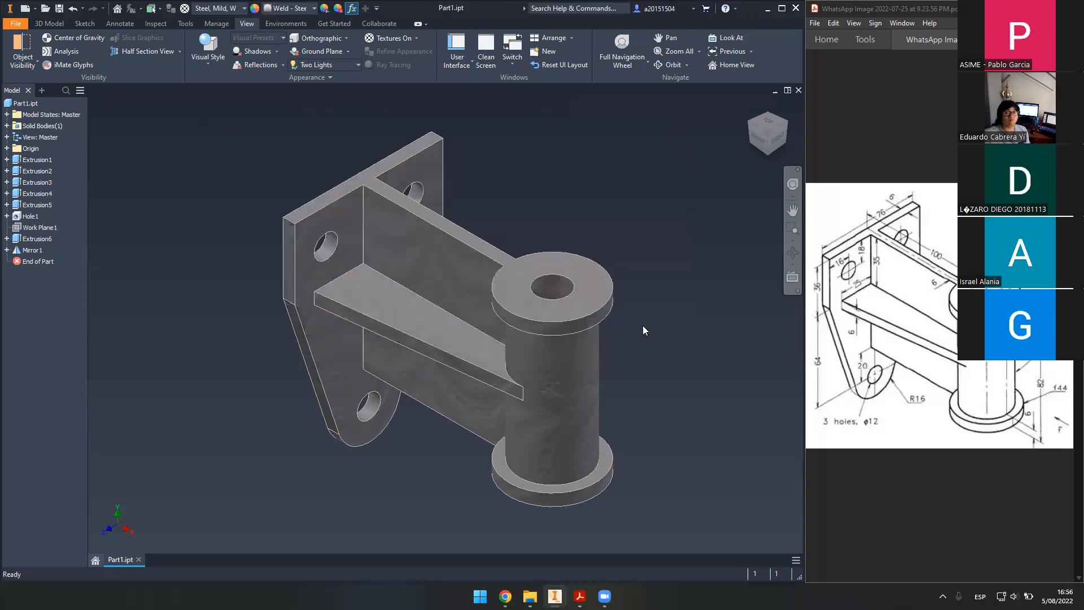
drag(645, 290, 628, 298)
key(Escape)
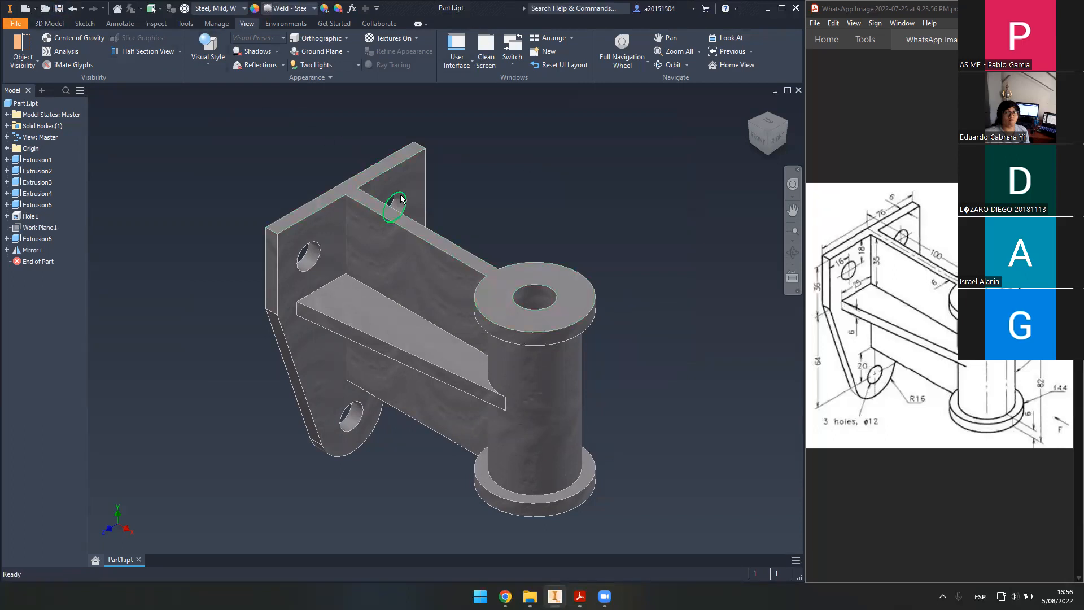
scroll(533, 204, down, 2)
middle_drag(511, 202, 572, 232)
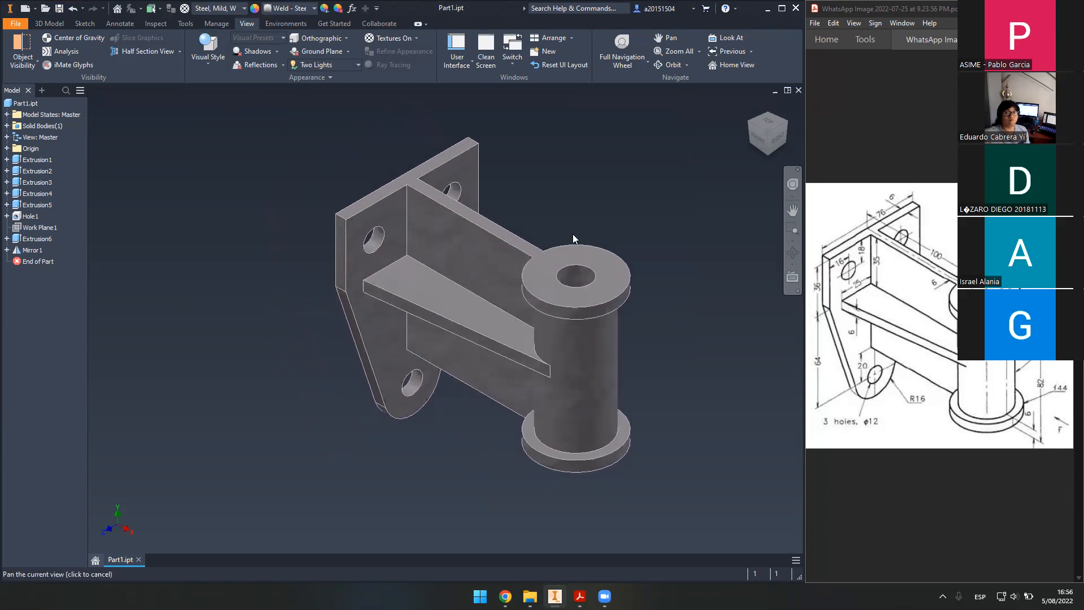
scroll(519, 227, up, 4)
scroll(514, 219, down, 3)
mouse_move(510, 220)
middle_down()
mouse_move(495, 231)
mouse_move(508, 223)
middle_up()
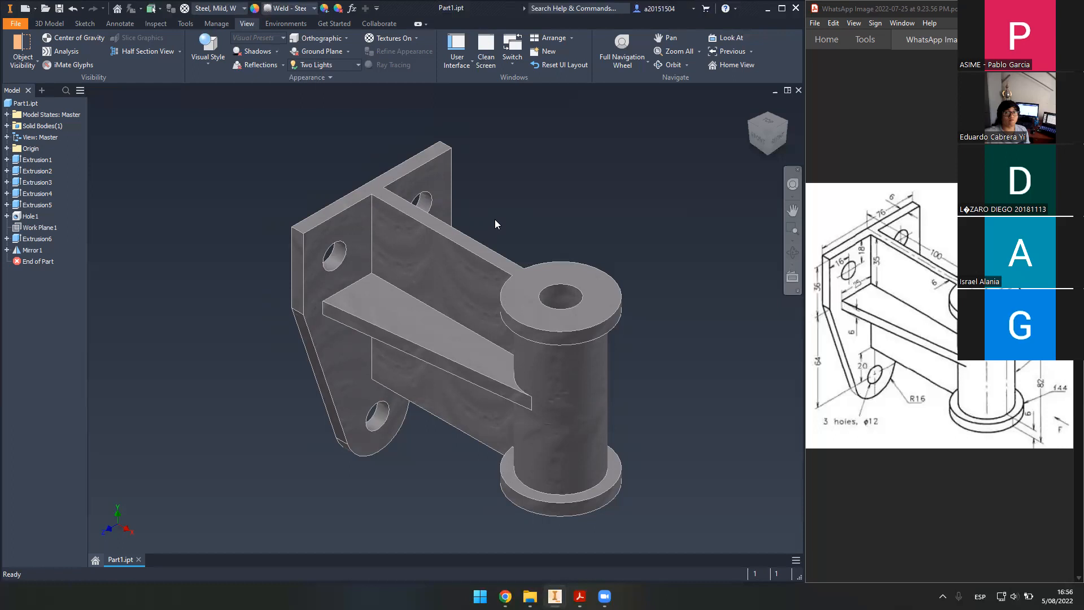
middle_drag(512, 218, 503, 215)
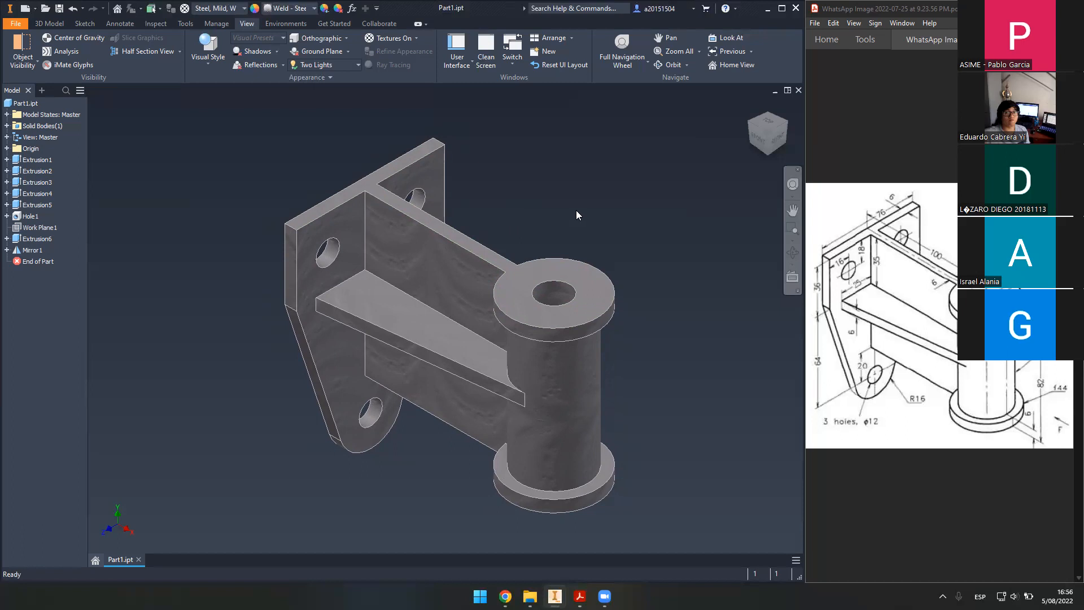
middle_drag(575, 215, 537, 225)
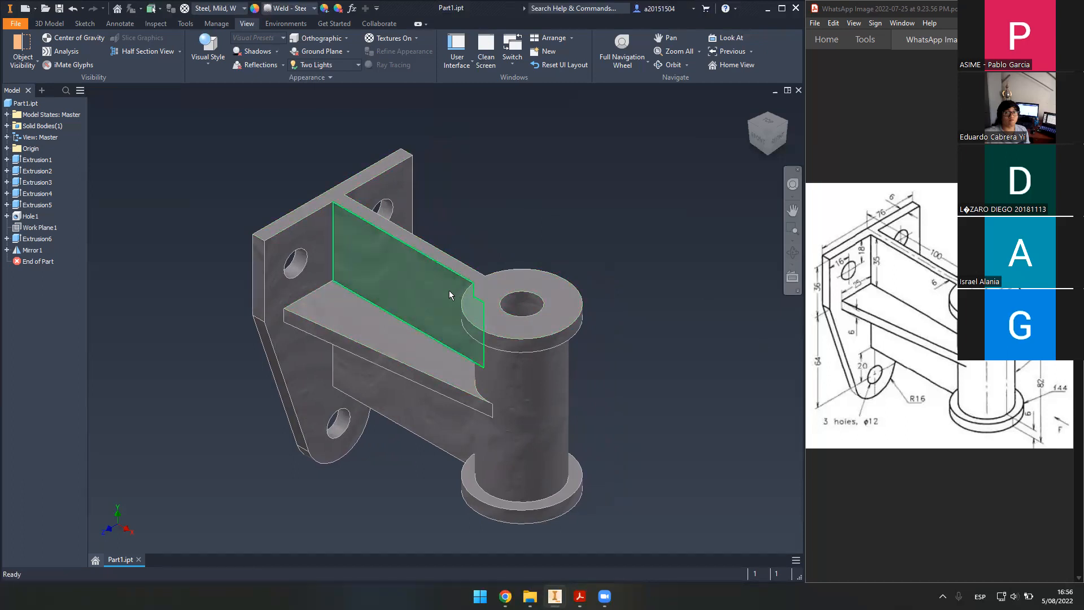
mouse_move(467, 311)
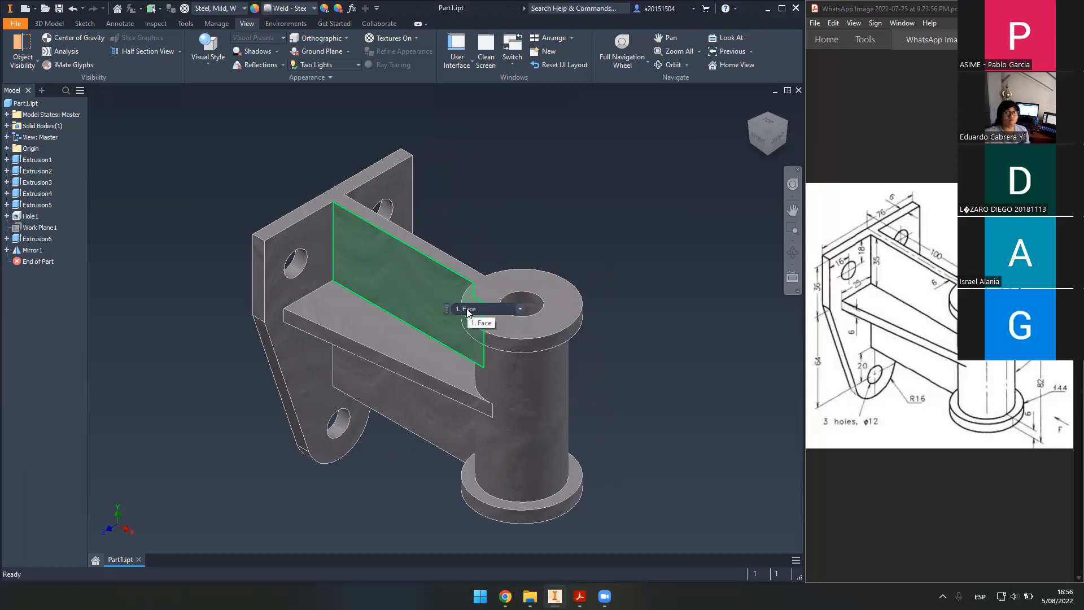
drag(866, 365, 886, 382)
click(857, 363)
click(319, 475)
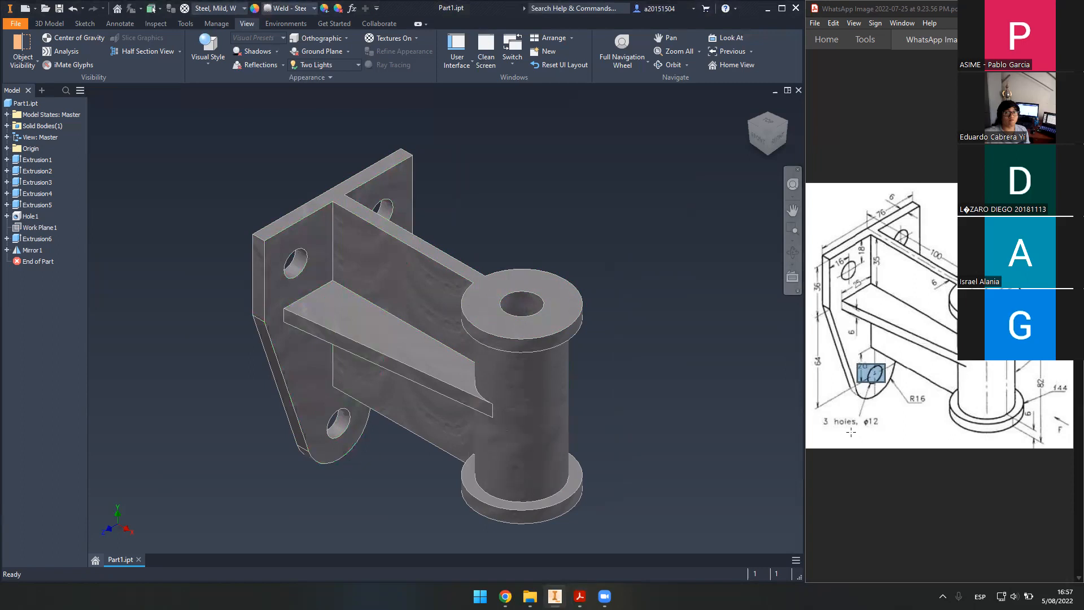
click(874, 433)
click(874, 458)
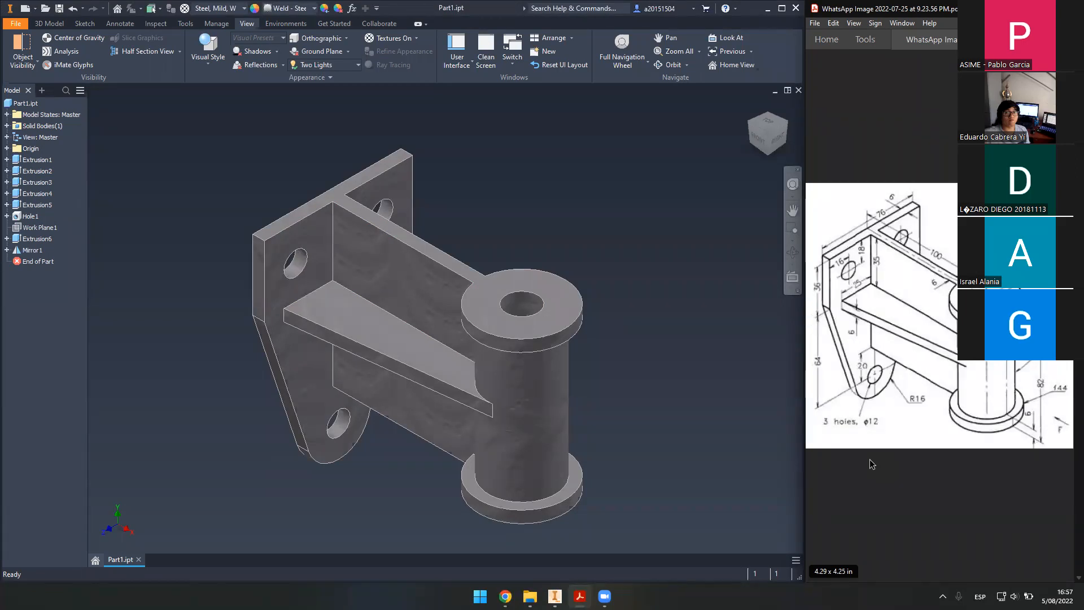
- Marquee-compare several regions of the reference drawing, then switch to the 3D Model ribbon
drag(842, 208, 1025, 445)
click(989, 478)
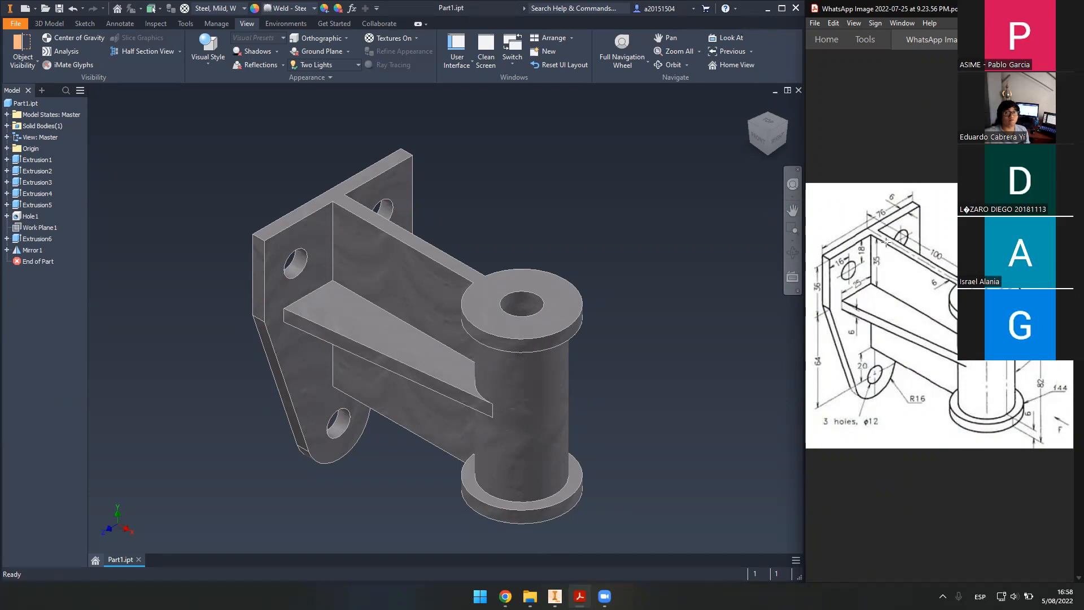
mouse_move(833, 244)
mouse_down()
mouse_move(895, 328)
mouse_move(909, 397)
mouse_up()
click(926, 488)
drag(848, 236, 894, 392)
click(920, 469)
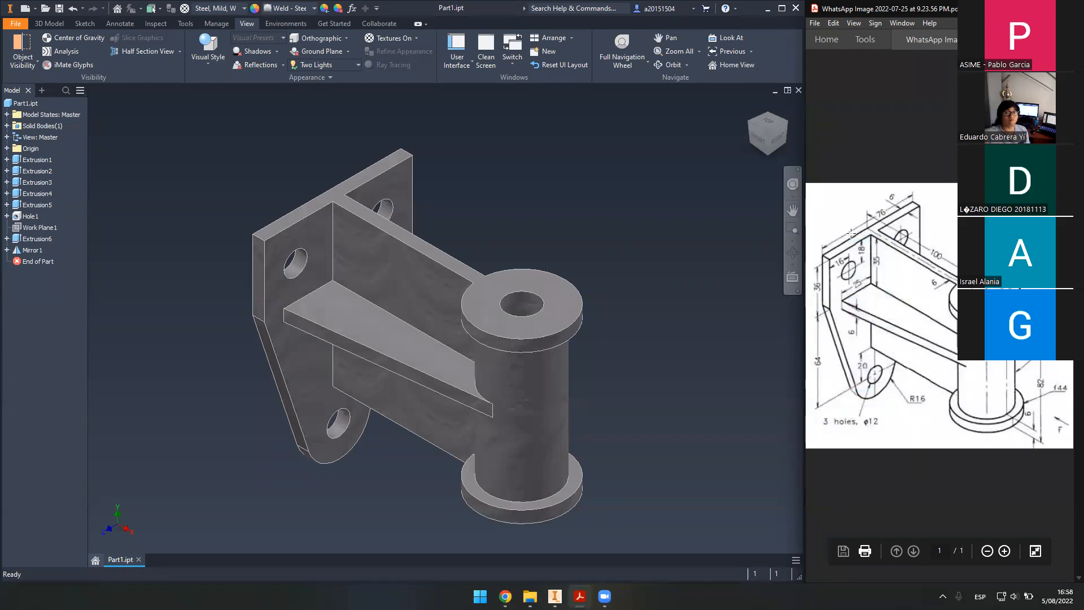
mouse_move(847, 224)
mouse_down()
mouse_move(910, 395)
mouse_move(894, 378)
mouse_up()
click(913, 475)
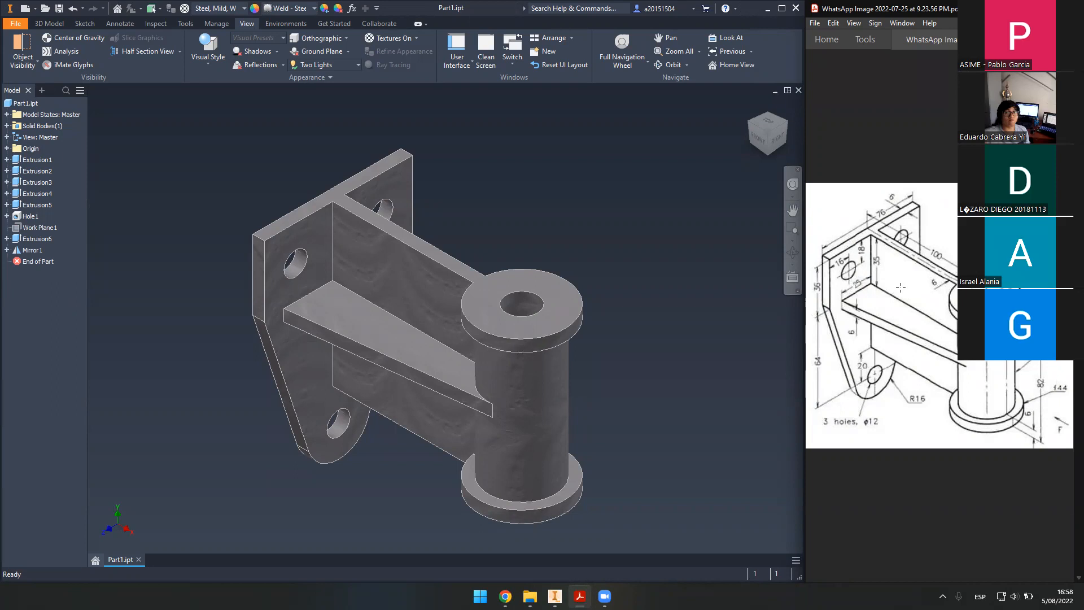
drag(847, 298, 970, 371)
click(939, 345)
click(938, 344)
click(60, 23)
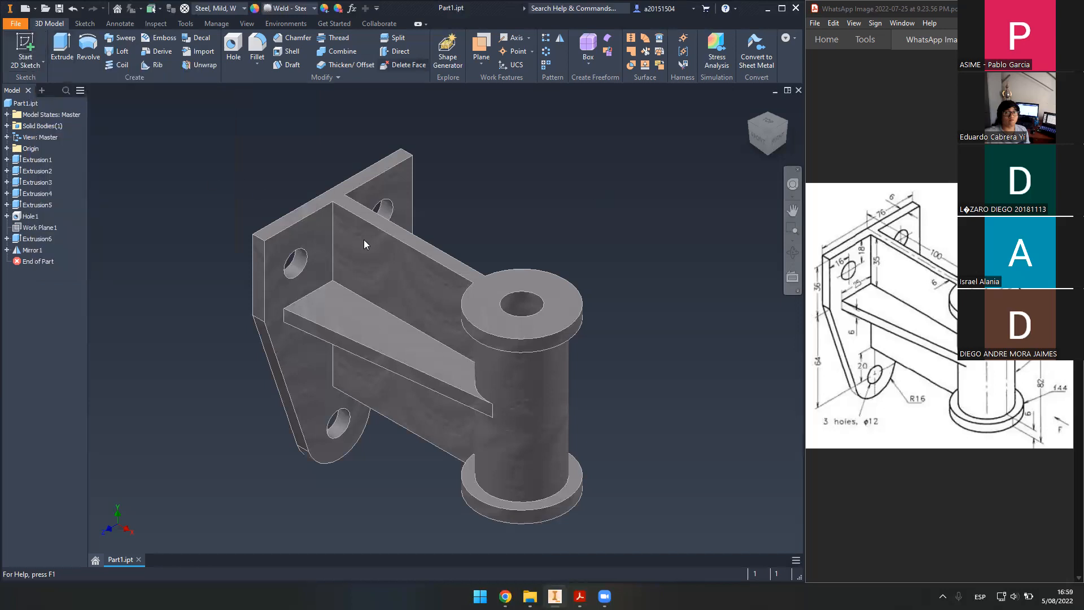
middle_drag(482, 205, 504, 181)
middle_click(483, 205)
middle_click(483, 205)
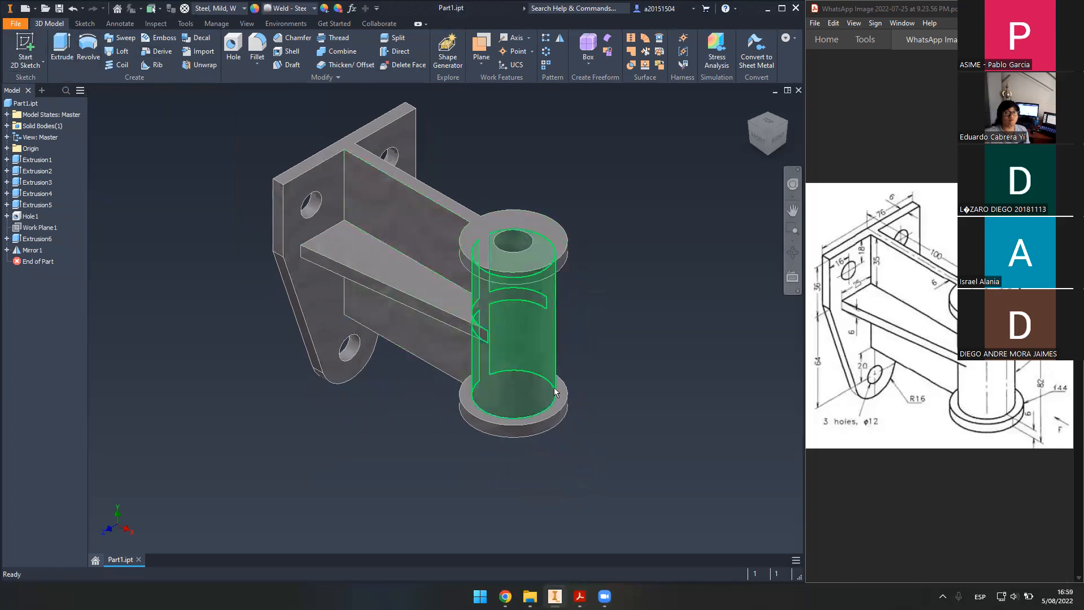
middle_drag(439, 127, 446, 149)
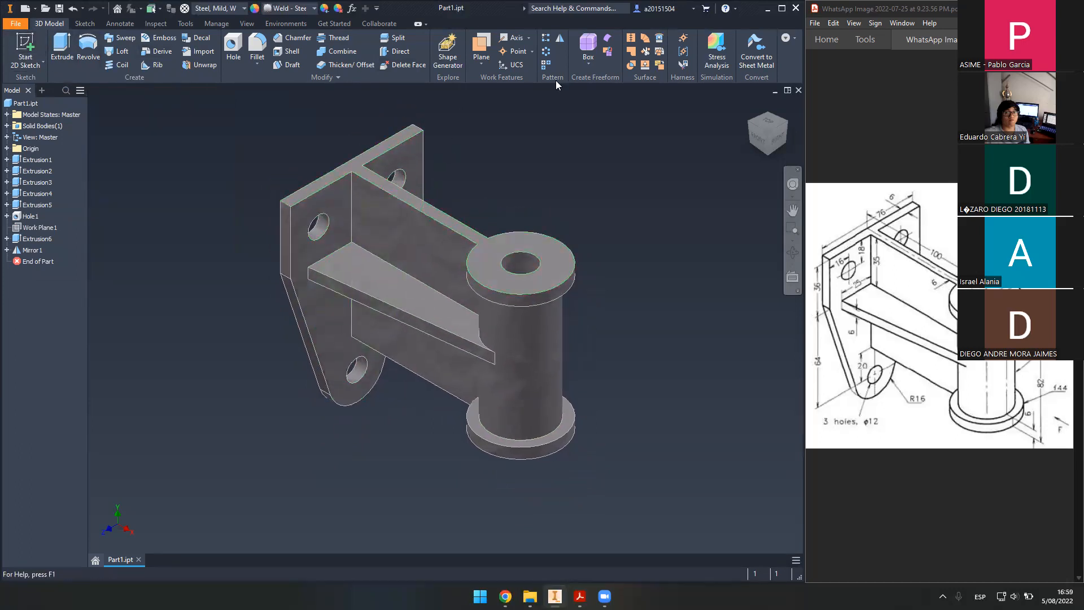
middle_drag(575, 149, 580, 171)
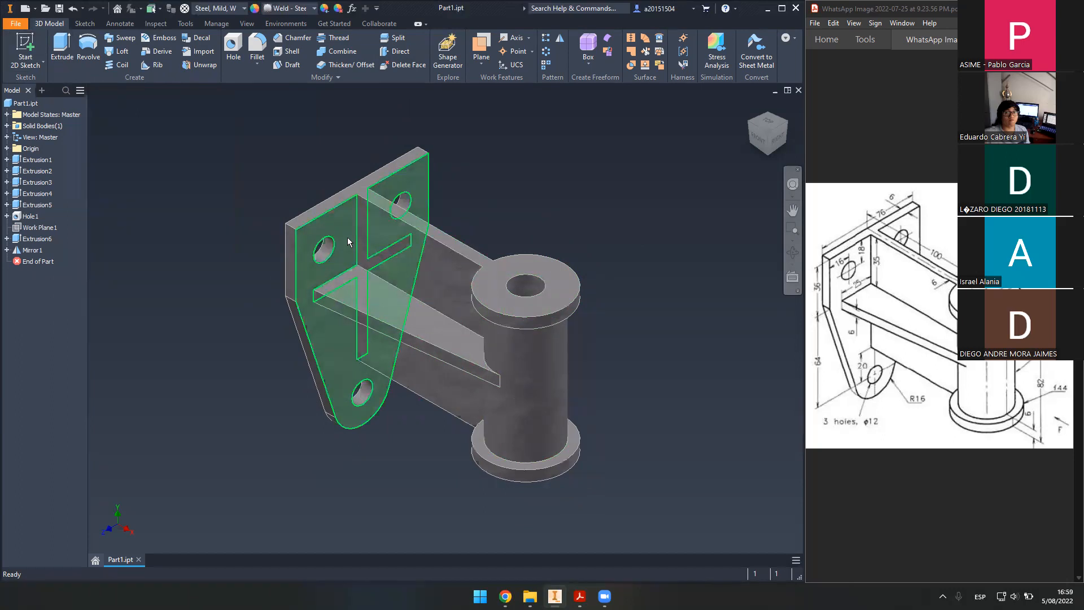
middle_drag(535, 169, 533, 180)
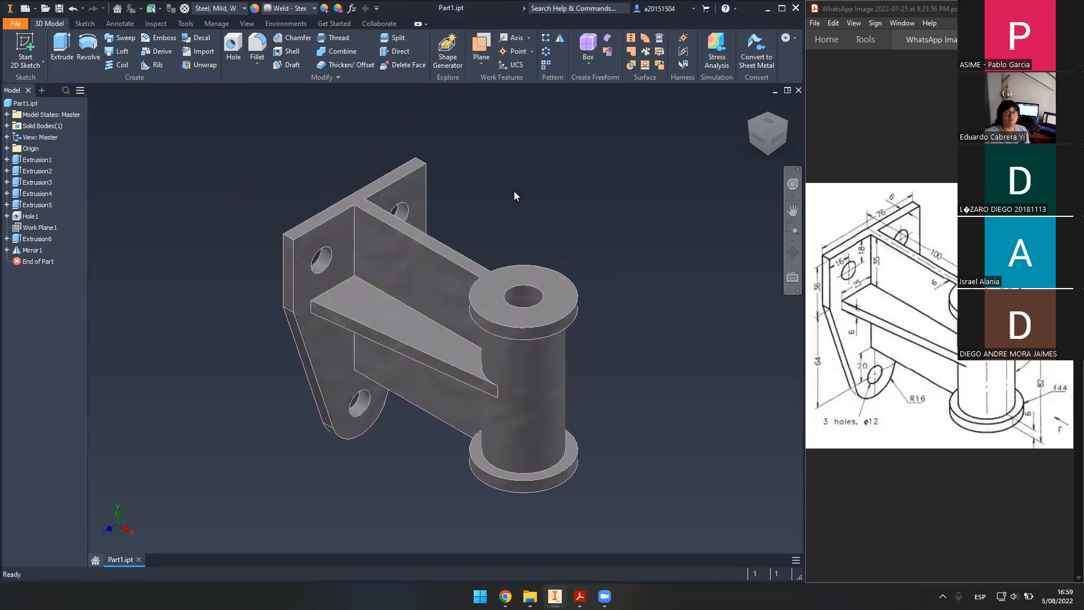
scroll(511, 191, down, 1)
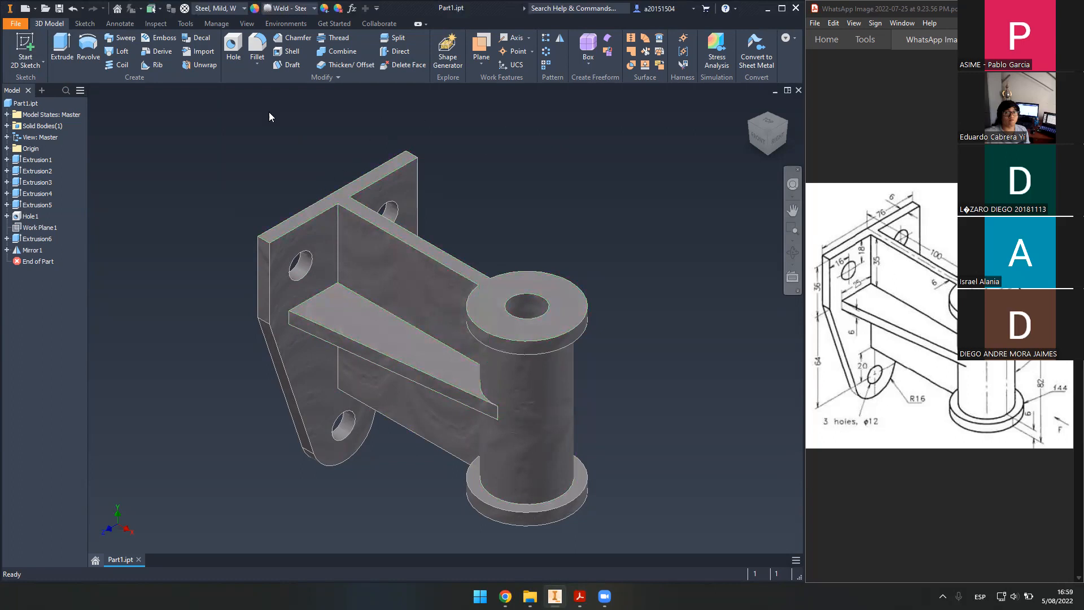
middle_drag(495, 225, 498, 218)
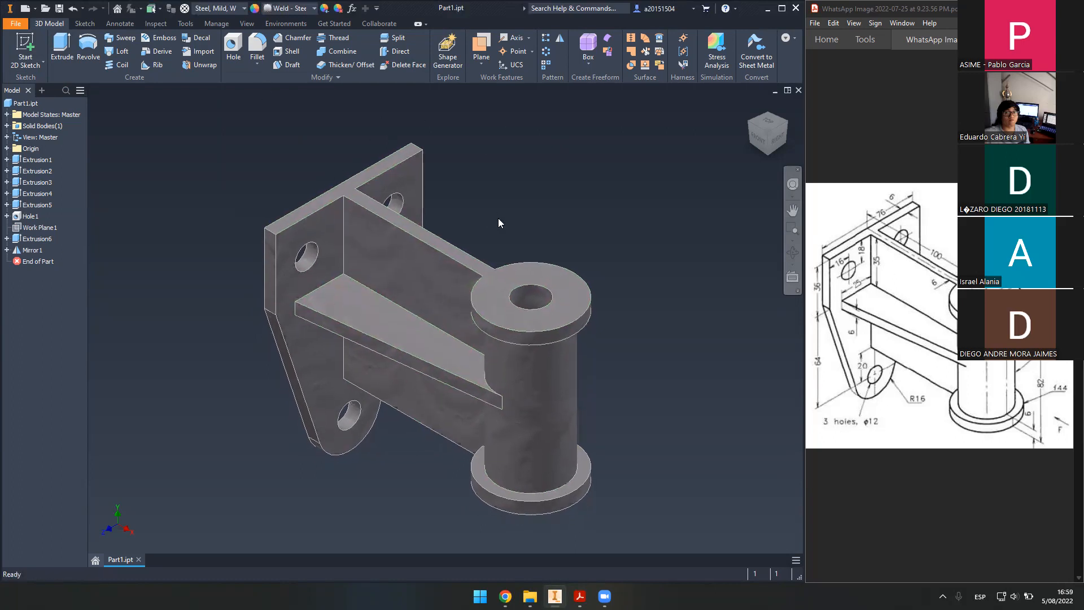
scroll(496, 222, down, 3)
scroll(495, 223, up, 3)
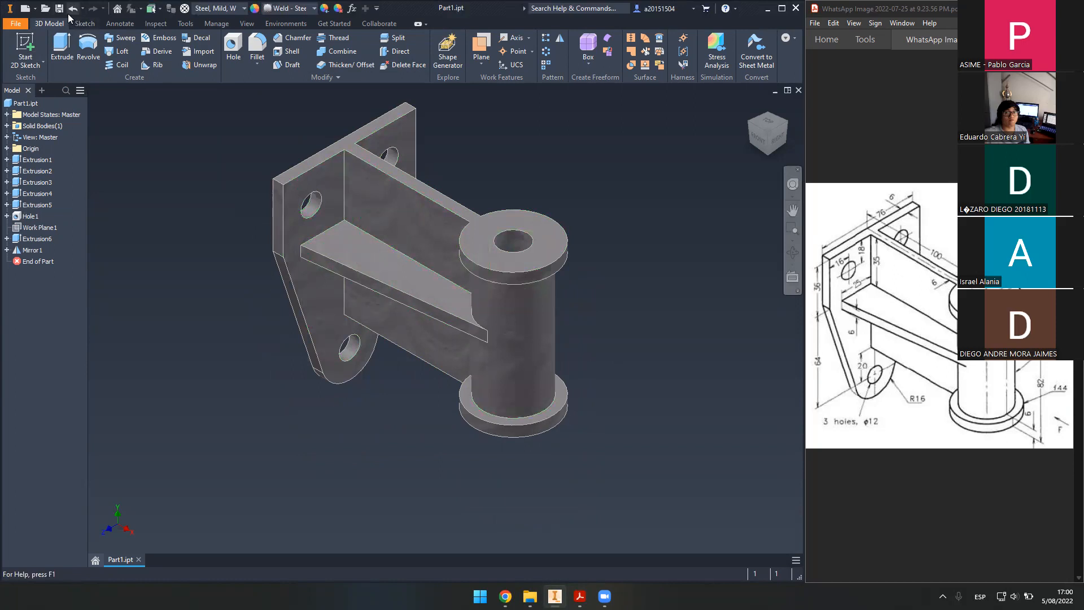
middle_drag(553, 216, 547, 233)
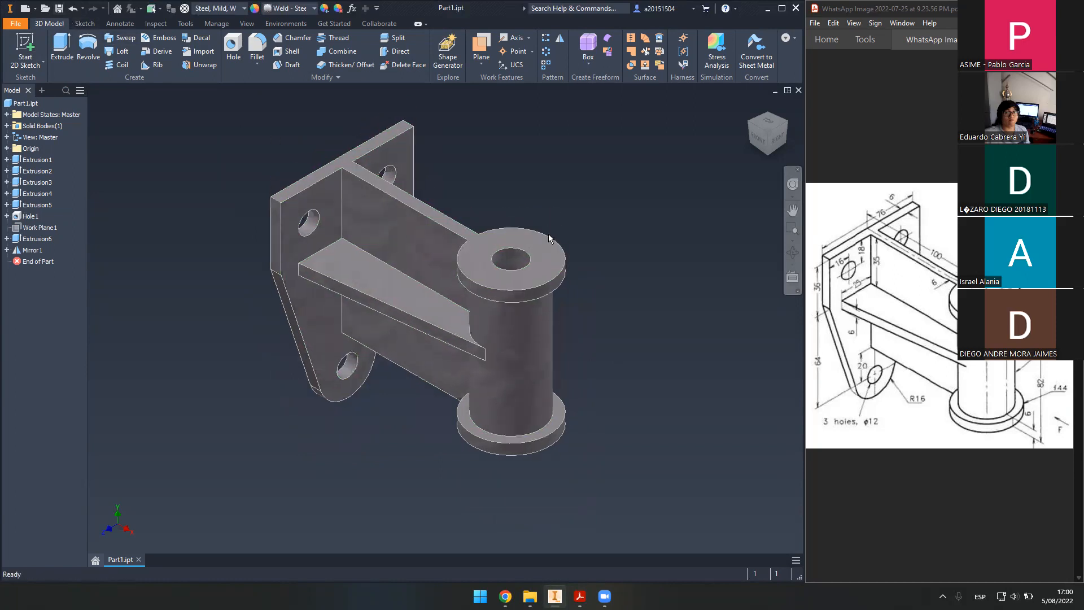
mouse_move(568, 255)
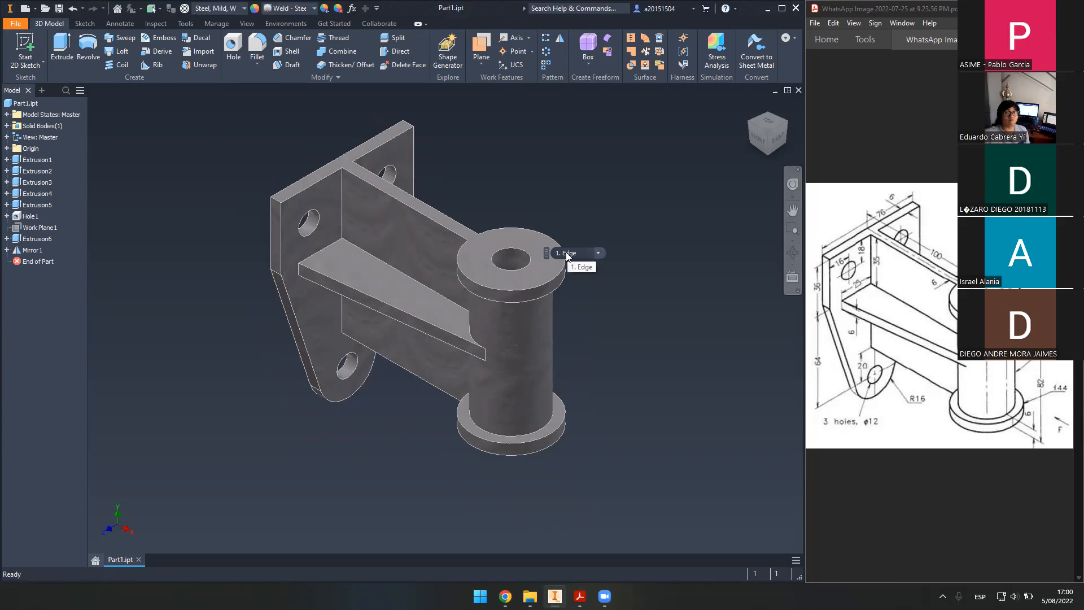
drag(831, 213, 1011, 434)
click(954, 473)
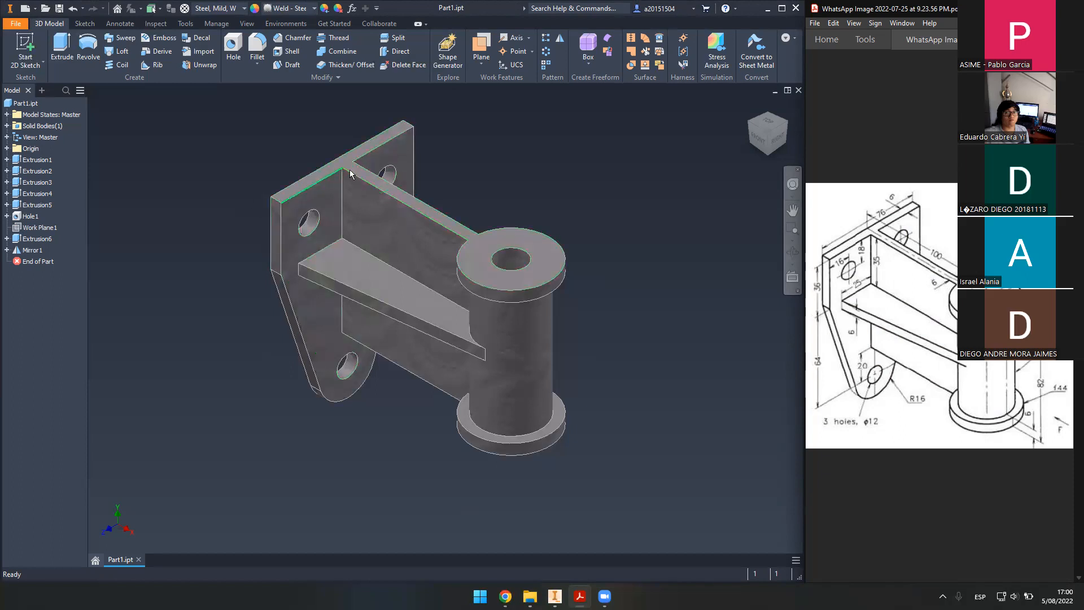
middle_drag(558, 157, 554, 180)
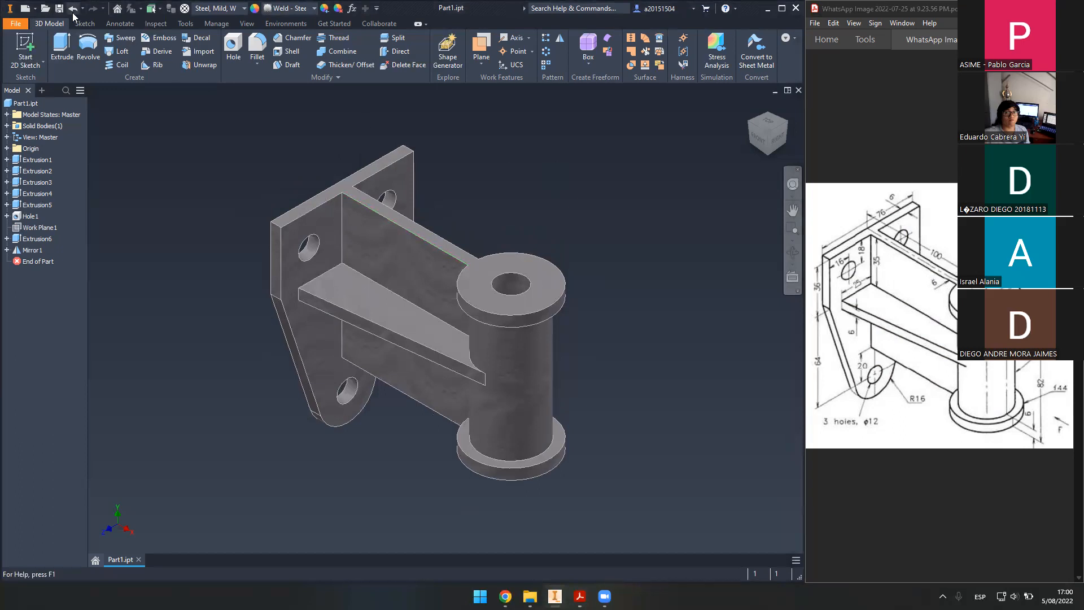
- Create Drawing1 from the PUCP_RG.idw template, accepting the style conflict warning
click(24, 8)
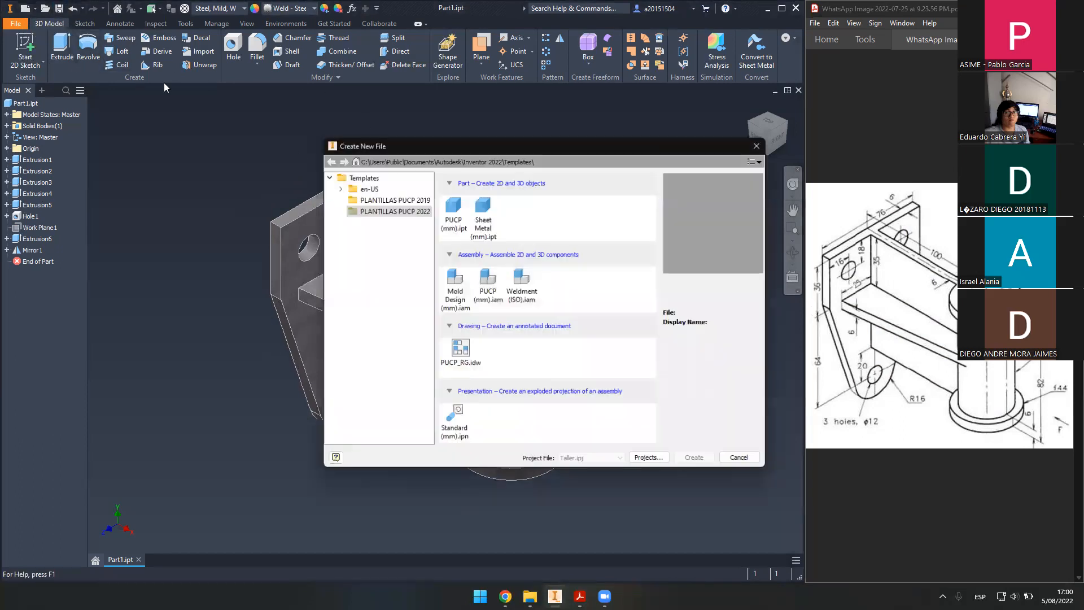
click(470, 352)
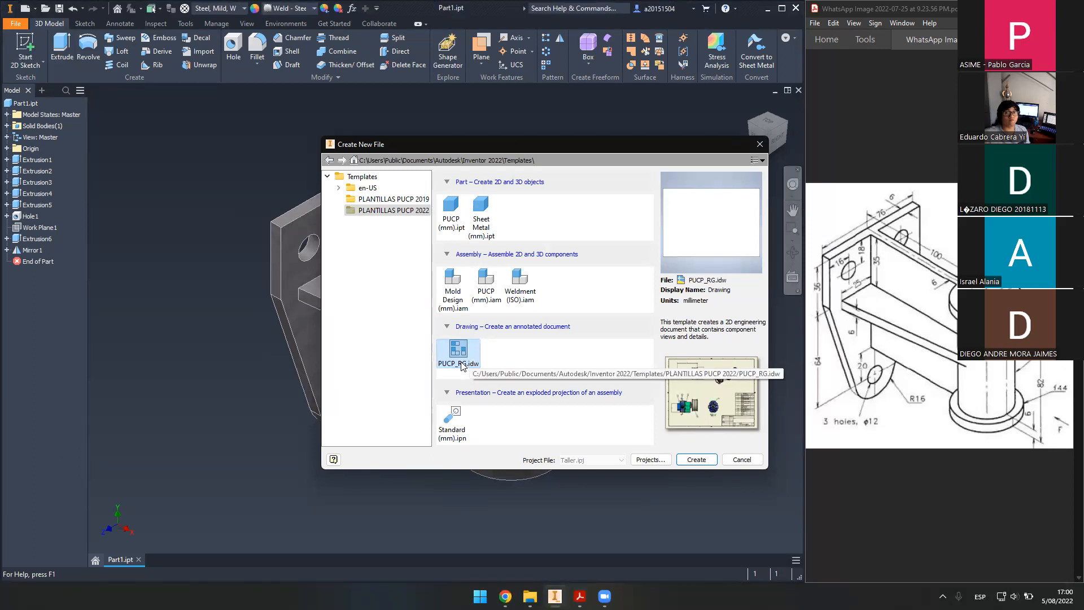
click(703, 462)
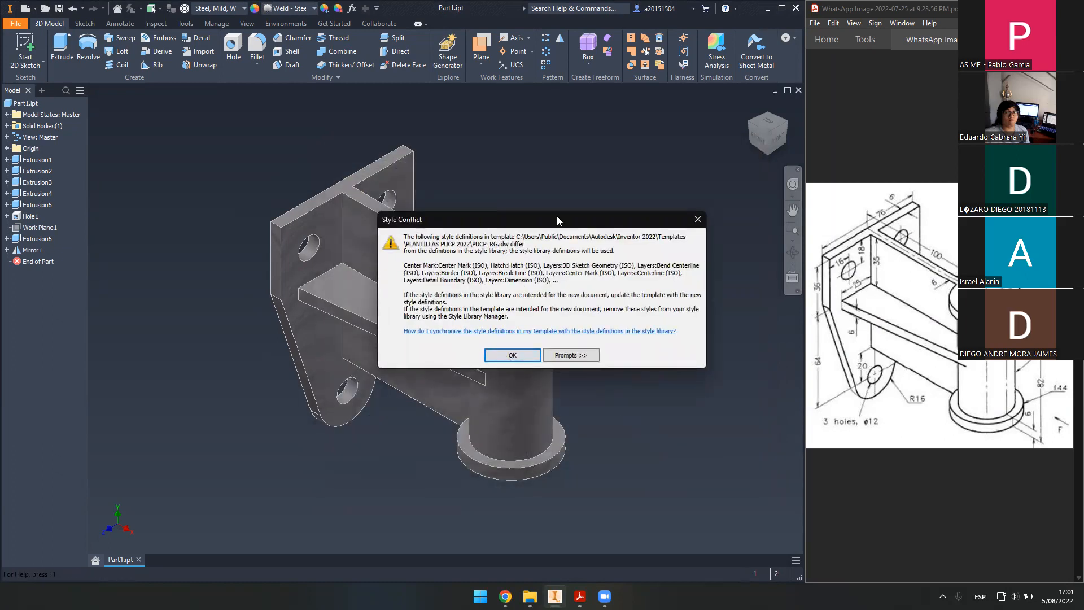
drag(558, 219, 593, 214)
click(567, 350)
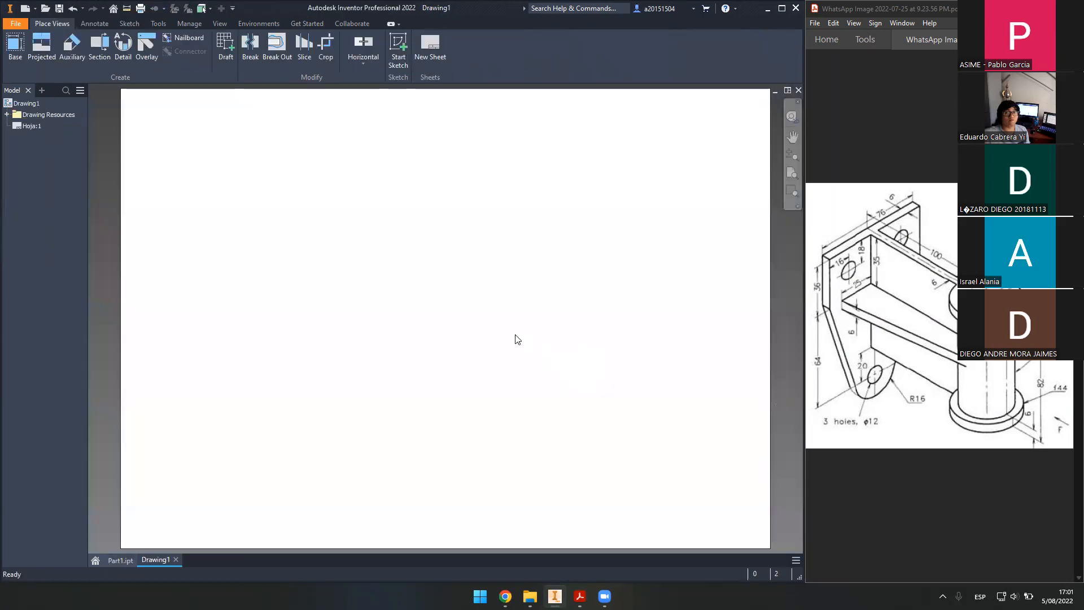
- Expand Drawing Resources in the Model browser to list sheet formats, borders, title blocks and symbols
click(8, 115)
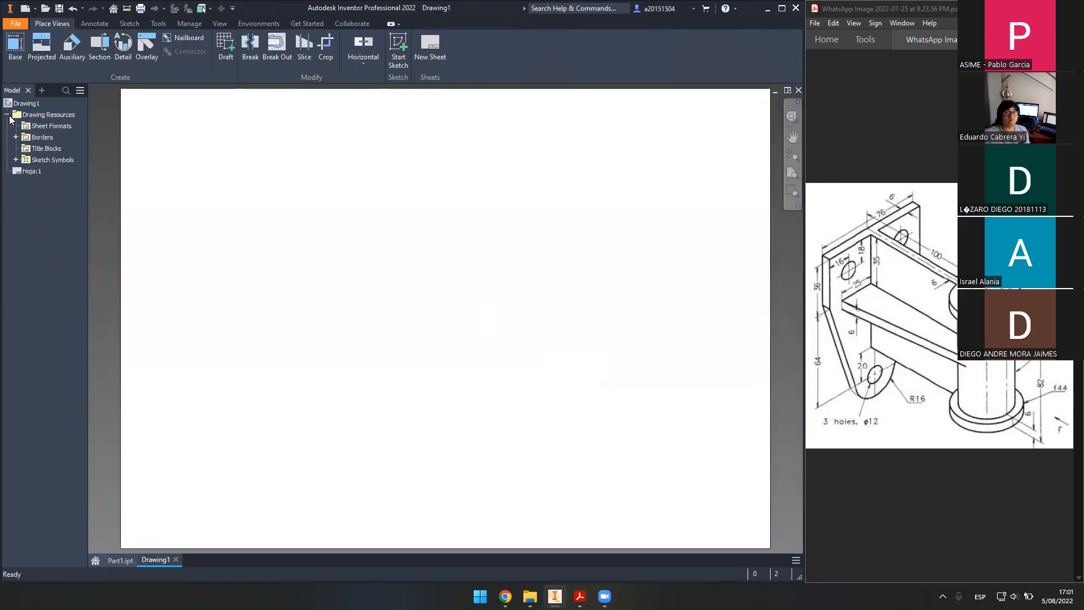
drag(220, 159, 709, 486)
drag(237, 164, 633, 407)
drag(192, 142, 578, 377)
drag(215, 166, 701, 467)
drag(243, 182, 695, 451)
drag(855, 222, 938, 399)
click(907, 347)
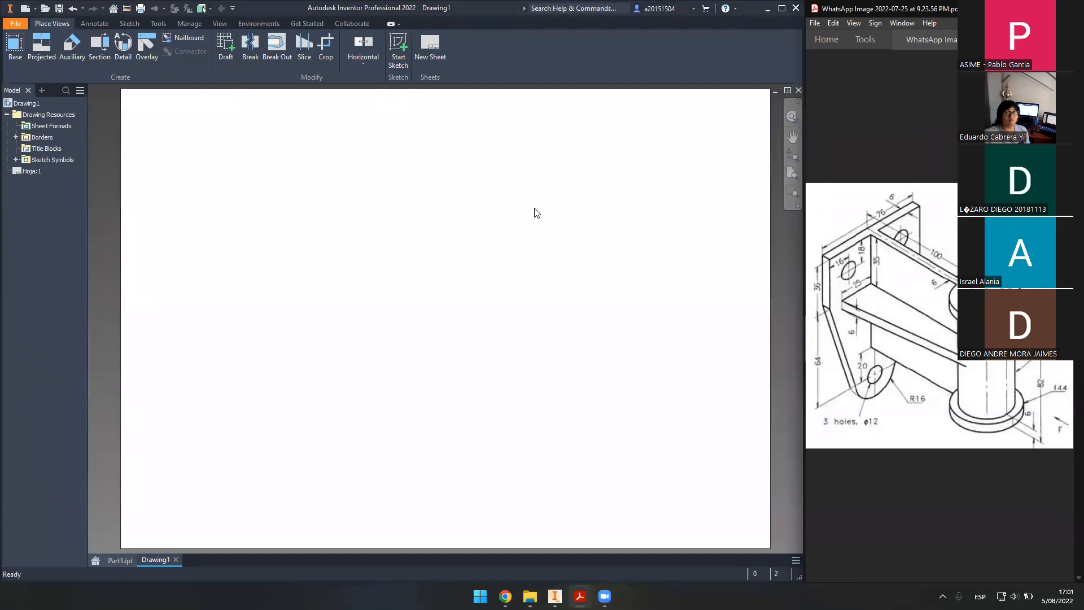
- Keep sheet Hoja:1 at A3 Landscape via Edit Sheet, then expand the Borders list
right_click(25, 171)
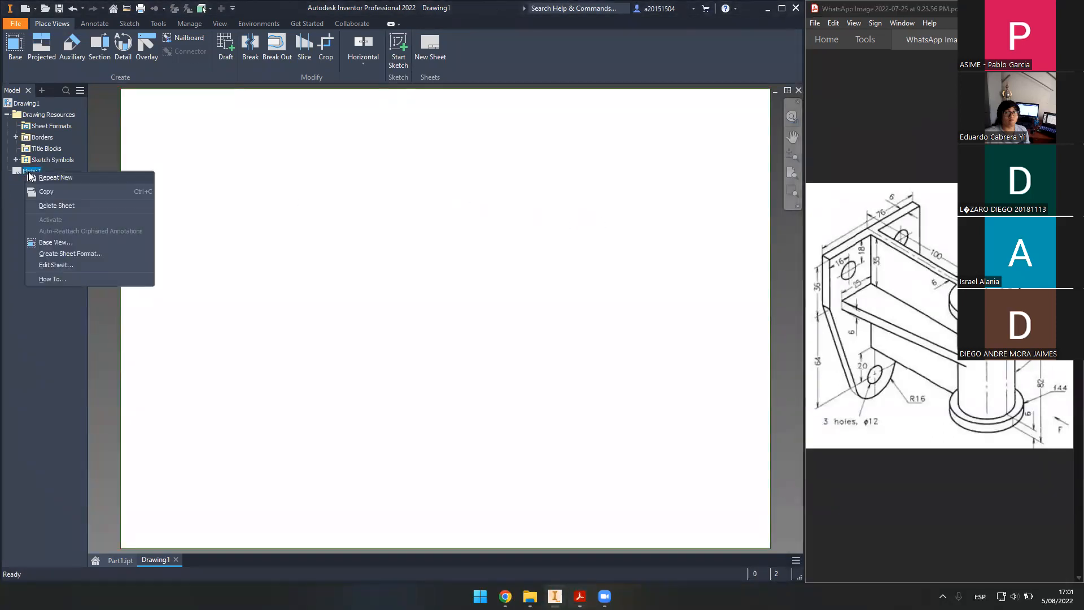
click(5, 205)
right_click(28, 171)
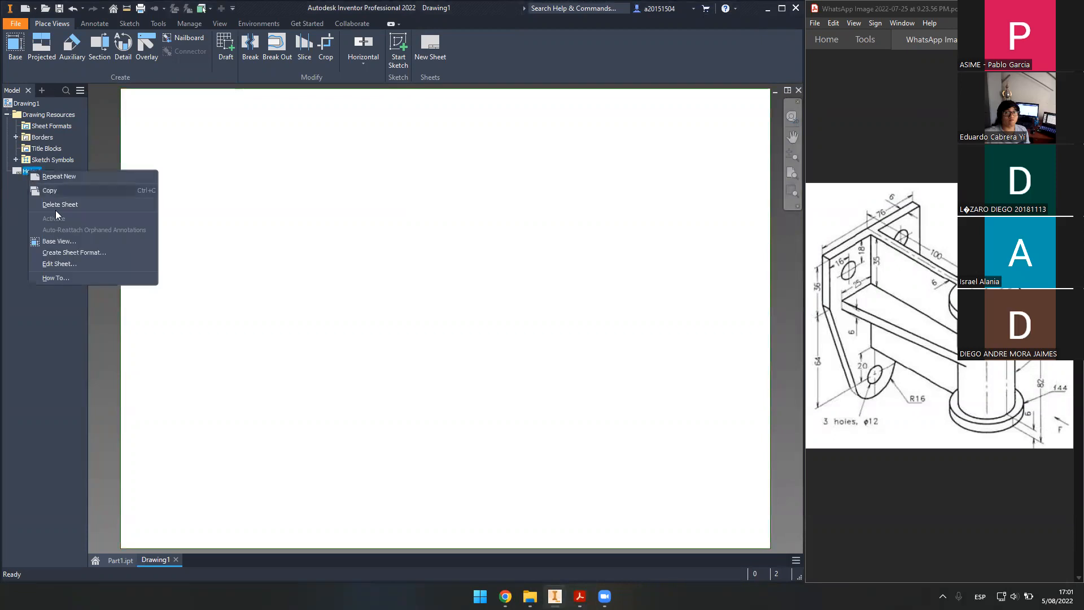
click(87, 262)
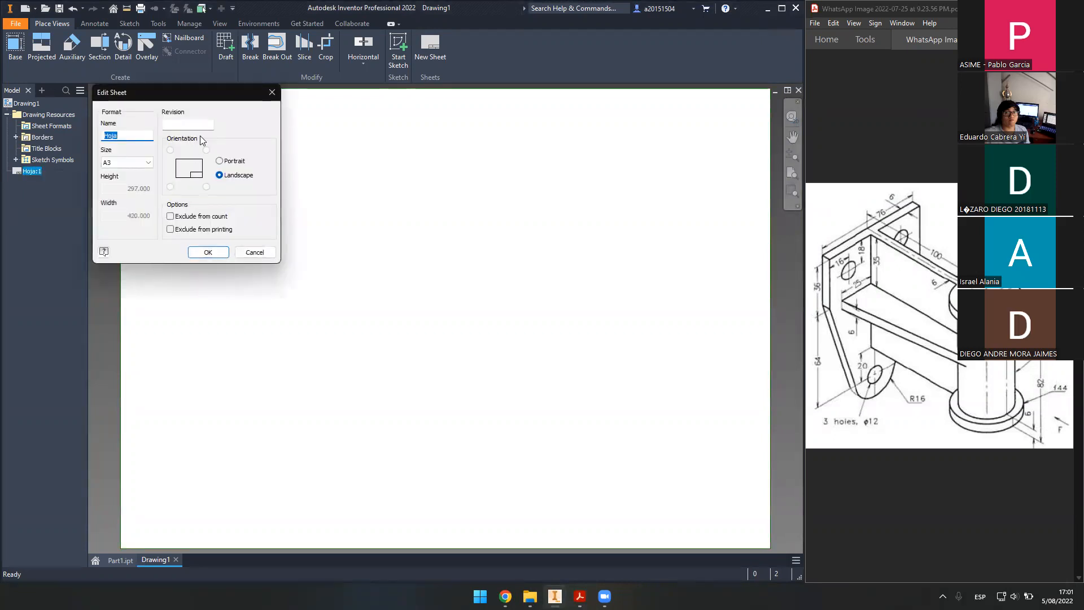
drag(213, 102, 278, 162)
click(192, 223)
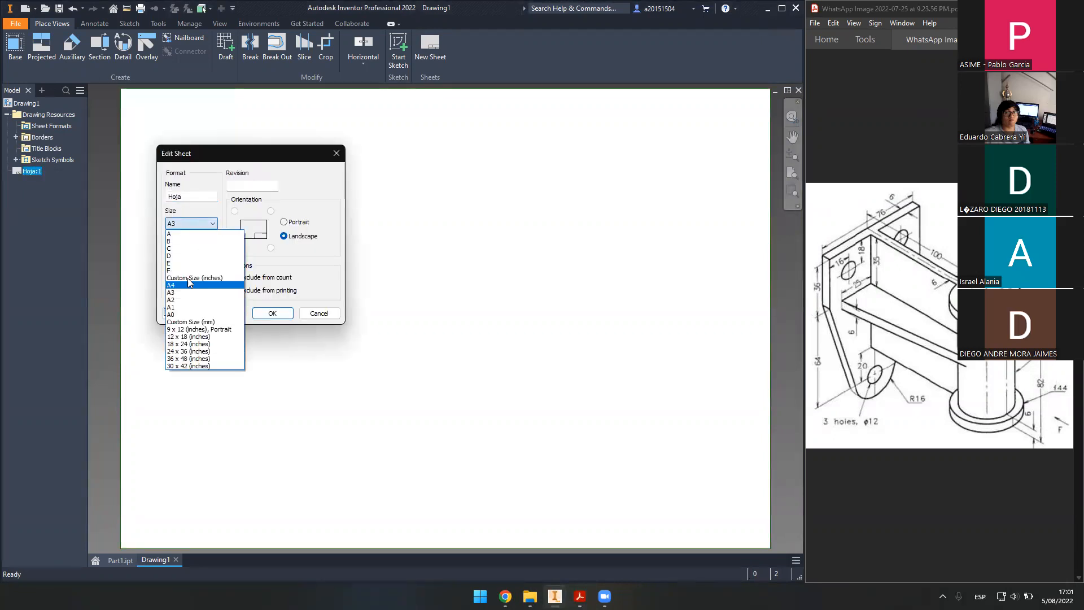
click(217, 292)
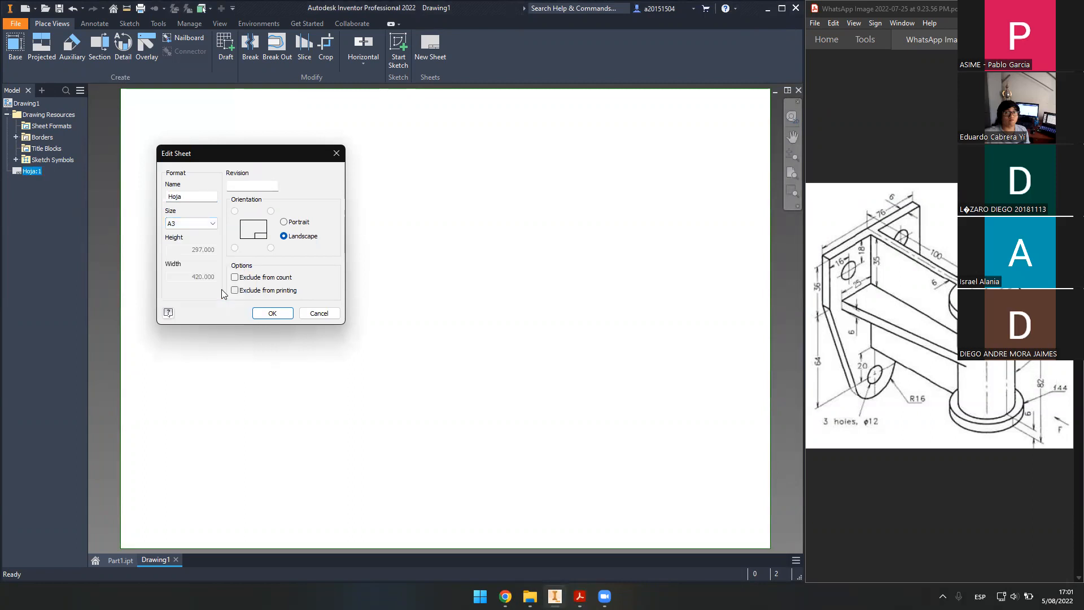
double_click(180, 197)
click(298, 223)
click(295, 239)
click(283, 315)
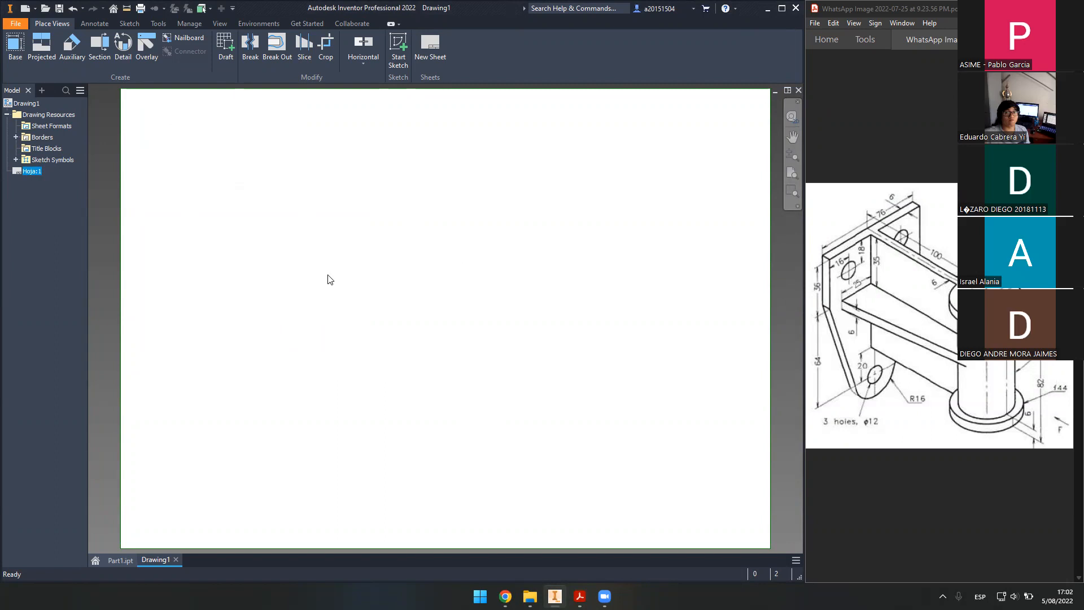
click(16, 138)
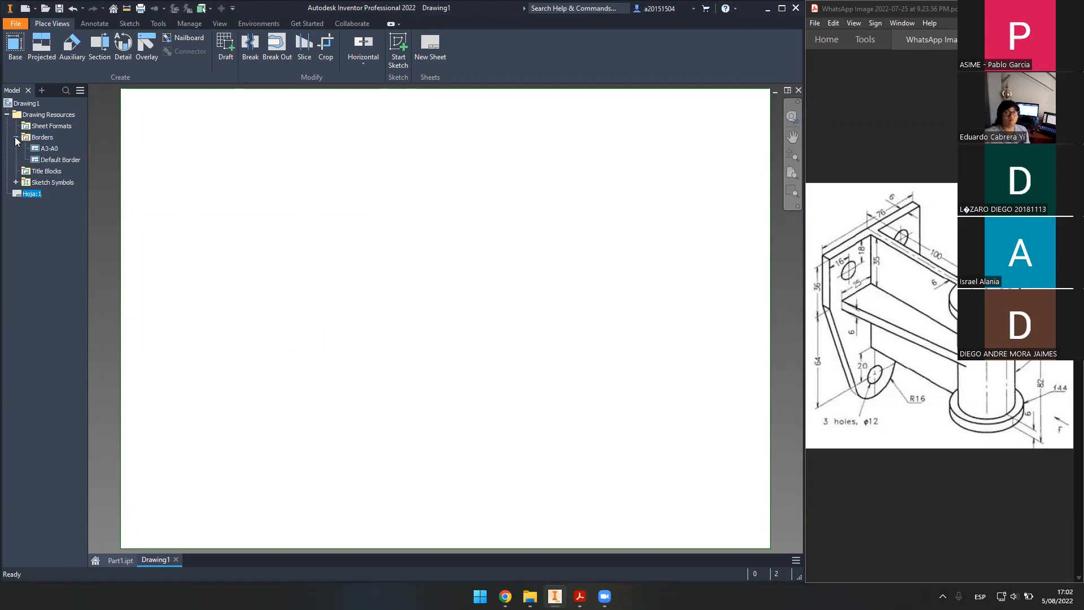
- Insert the A3-A0 border and enter the student's name and student code
double_click(50, 149)
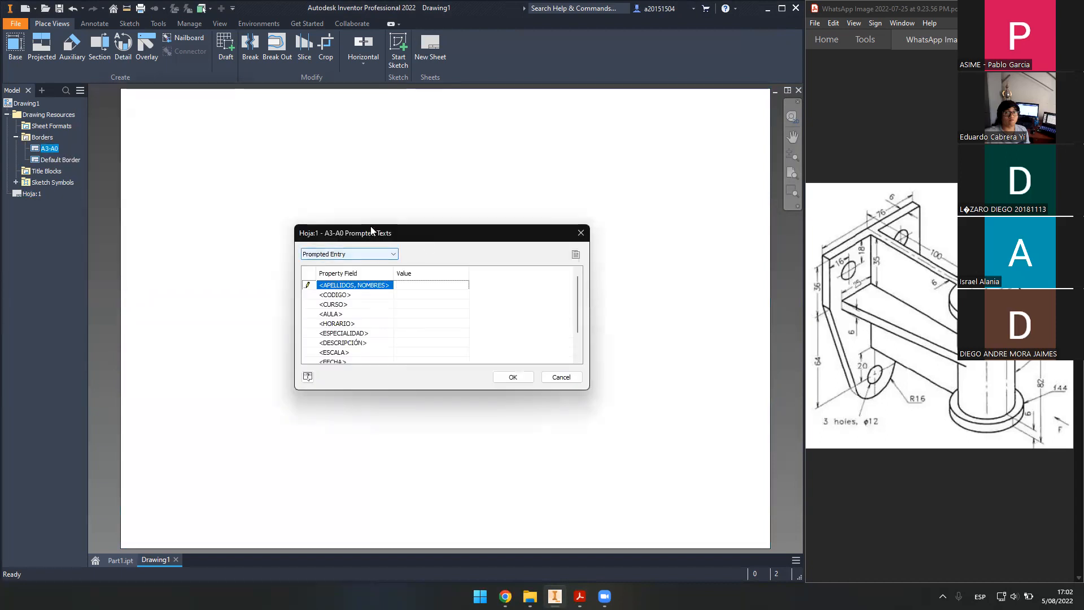
drag(371, 227, 364, 200)
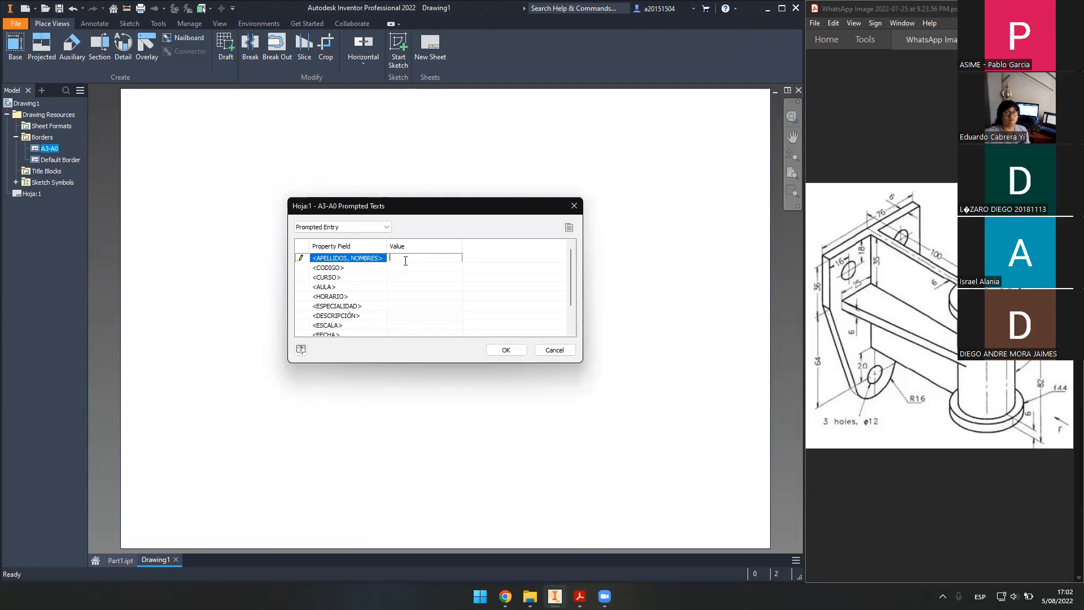
click(418, 268)
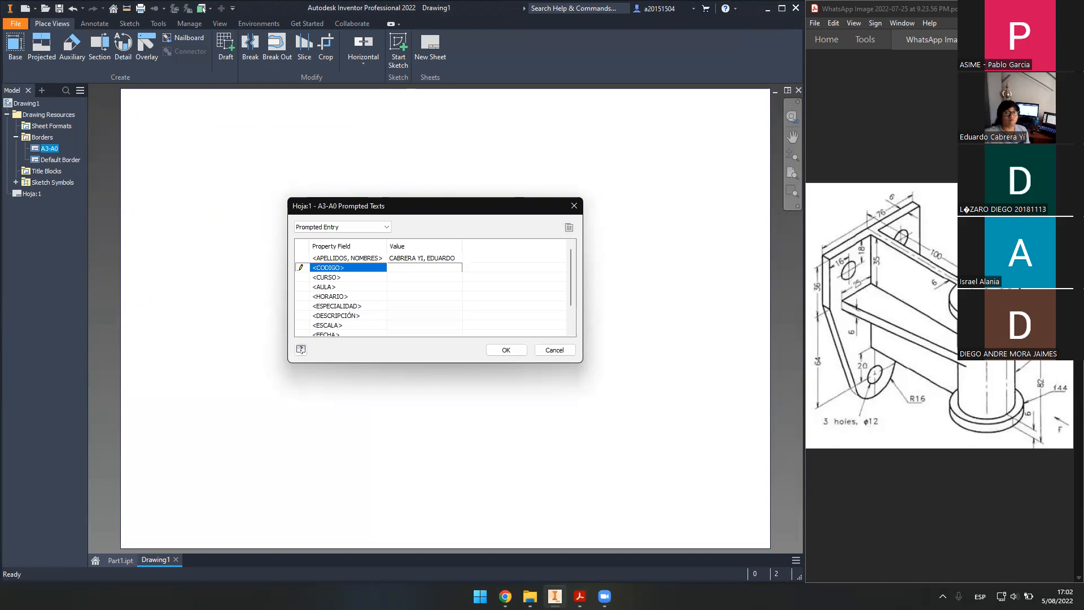
key(Return)
- Enter TALLER, A303, H060M, ING. MECATRÓNICA and PIEZA, leaving the scale field blank
text(TALLER)
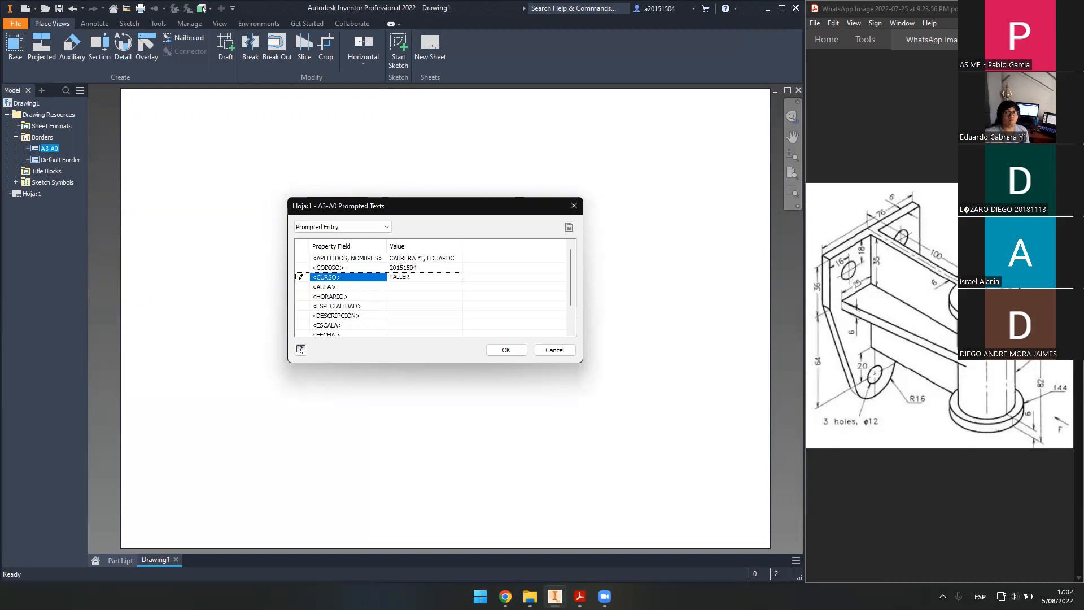
key(Return)
text(A303)
key(Return)
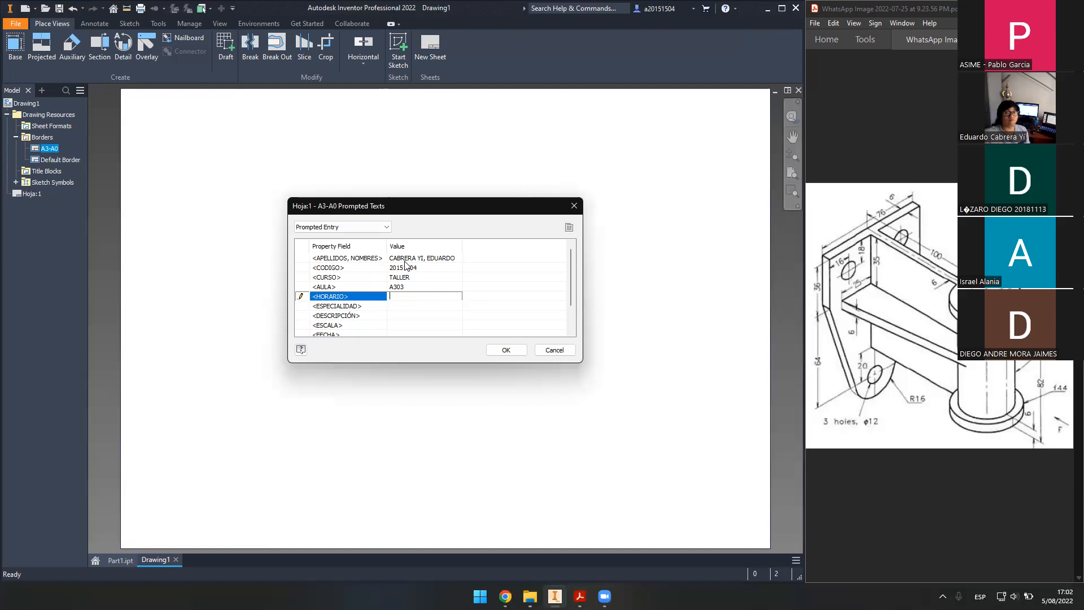
text(H060M)
key(Return)
text(ING)
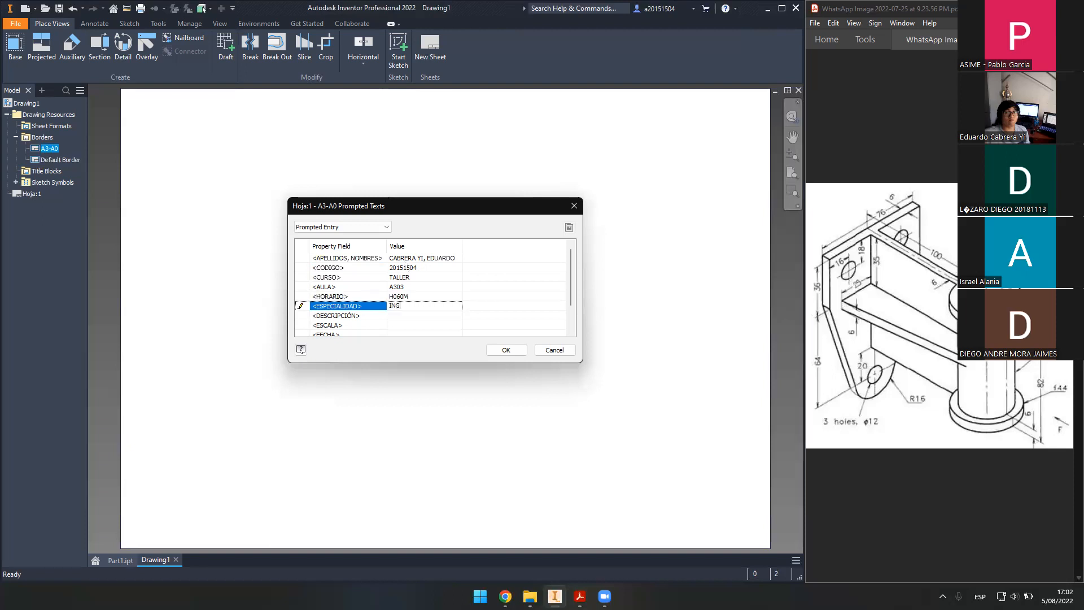
text(. MECATRÓNICA)
key(Return)
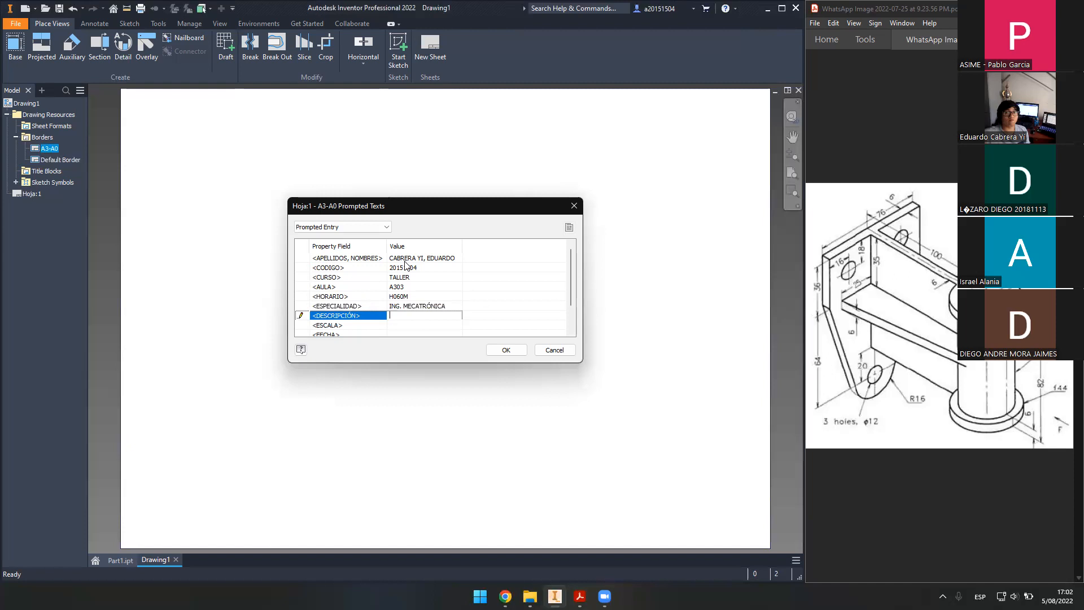
text(PIEZA)
key(Return)
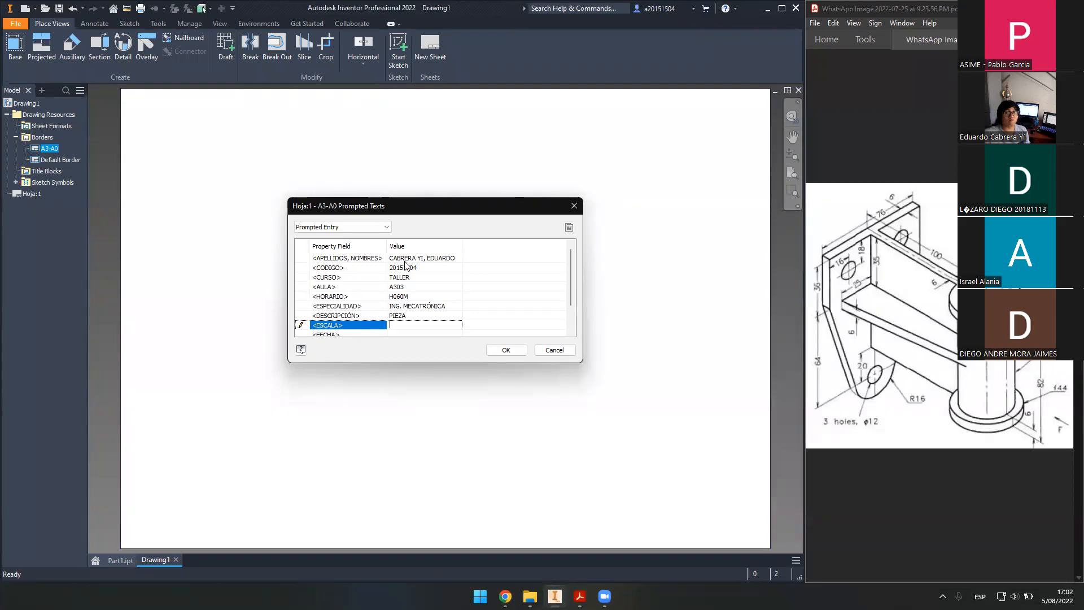
key(Return)
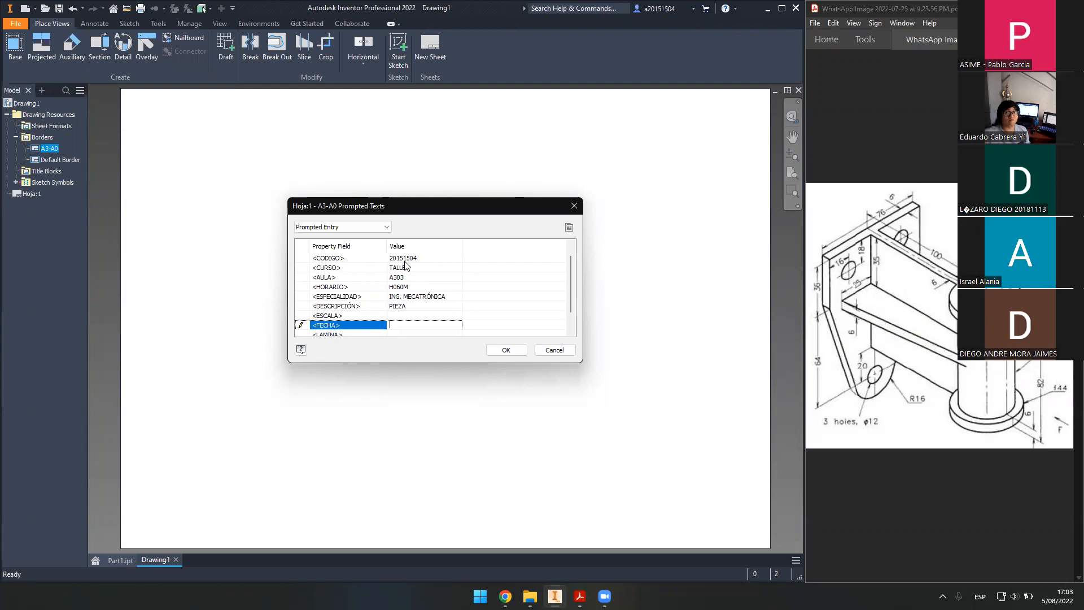
- Enter date 05.08.2022 and sheet number L3 - A3 in the prompted texts
text(05.08.2022)
key(Return)
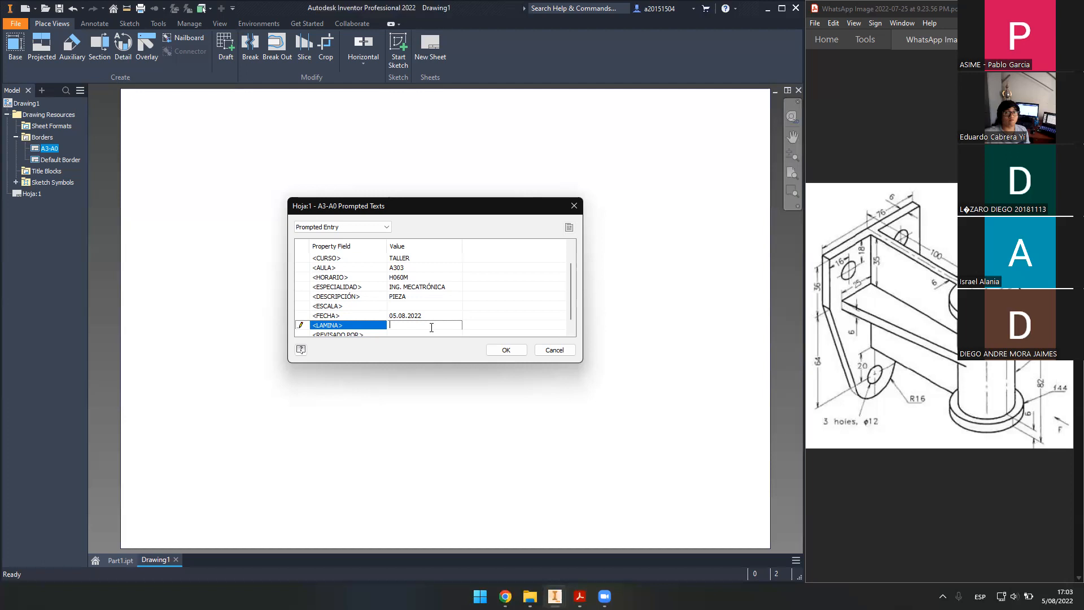
text(3 - A)
key(Left)
key(Left)
key(Left)
key(Left)
key(Return)
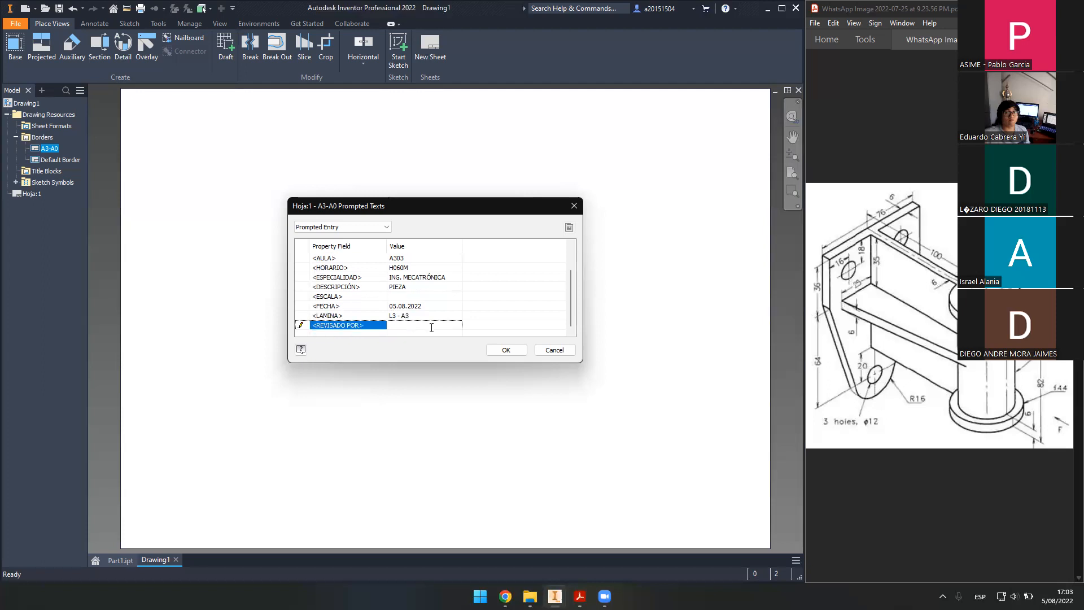
- Apply the prompted texts to place the A3-A0 border, then check Part1.ipt and return to Drawing1
click(496, 349)
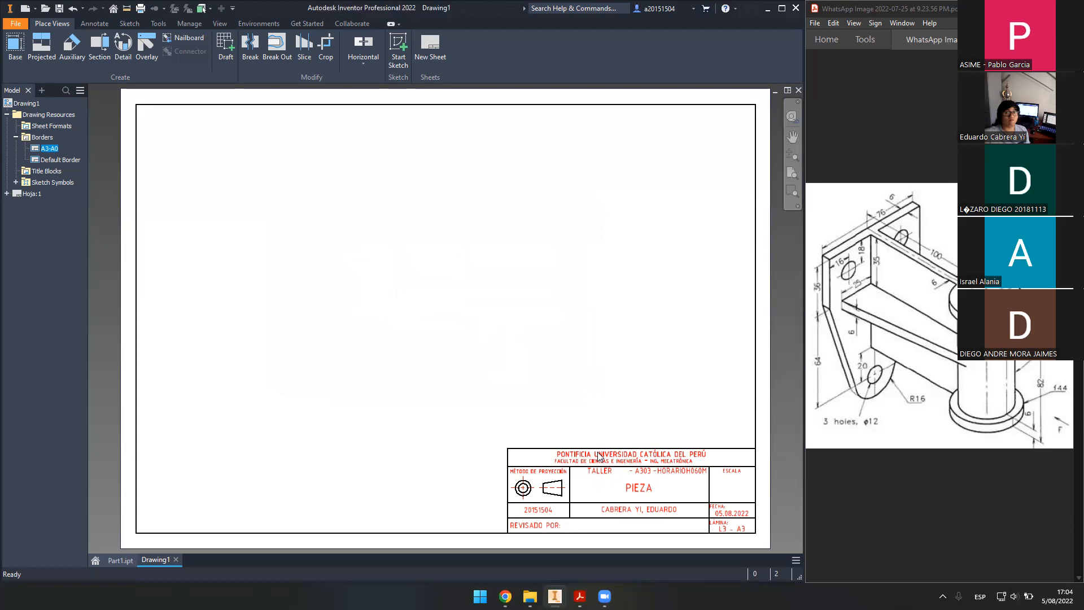
drag(727, 475, 750, 507)
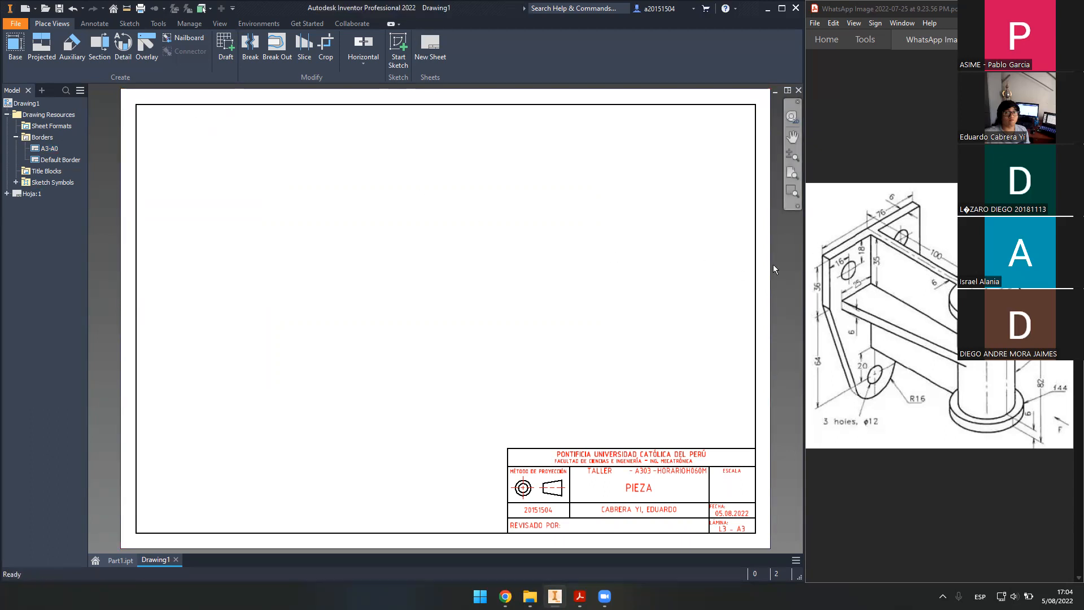
click(120, 560)
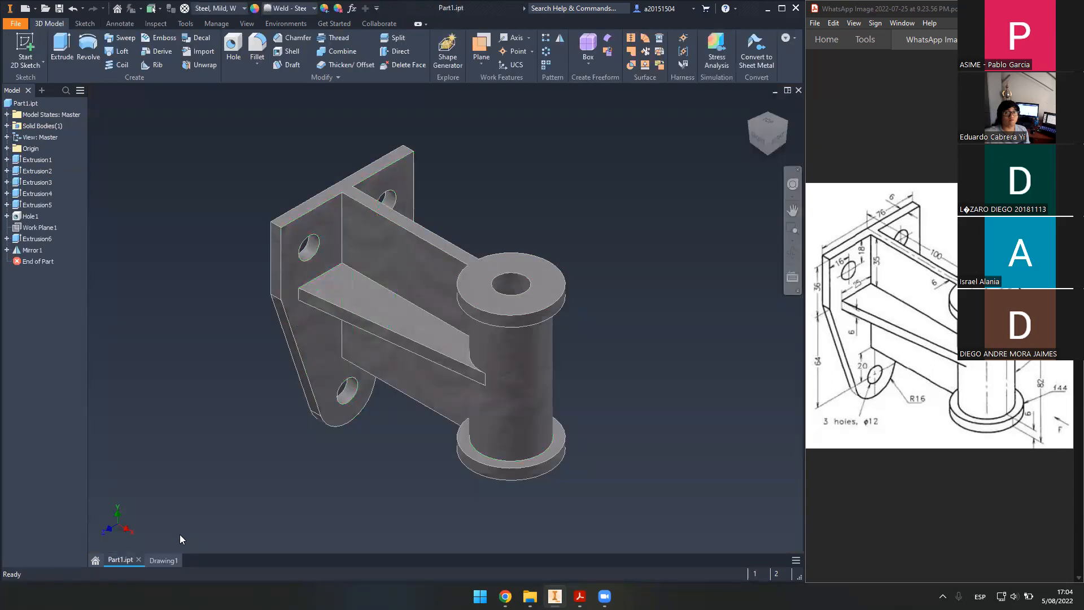
click(156, 560)
drag(310, 173, 579, 347)
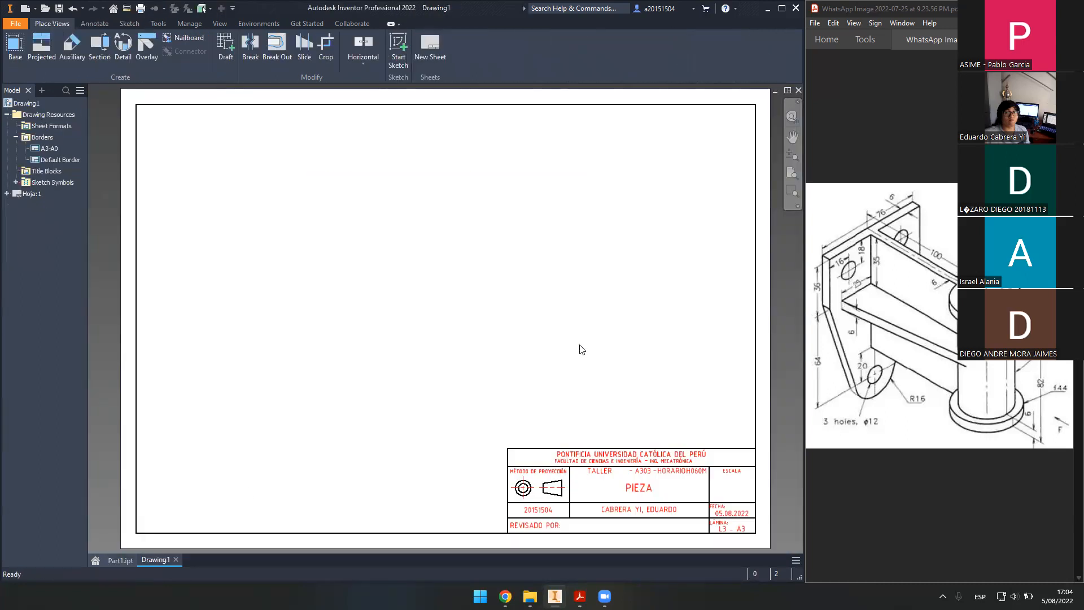
- Start a base view of Part1.ipt and rotate it with the ViewCube to the front orientation
click(15, 50)
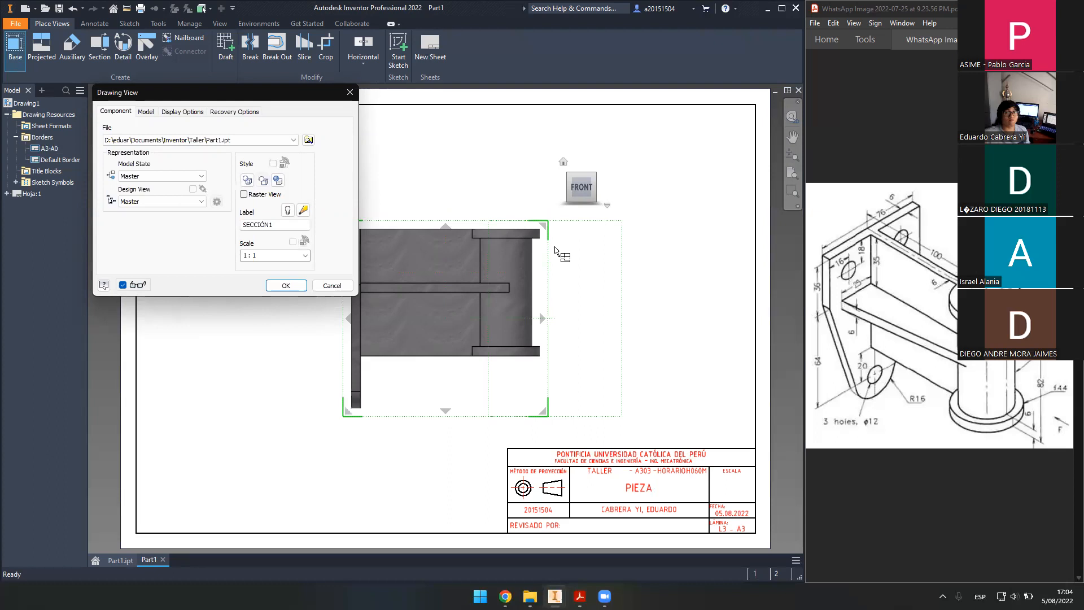
click(598, 160)
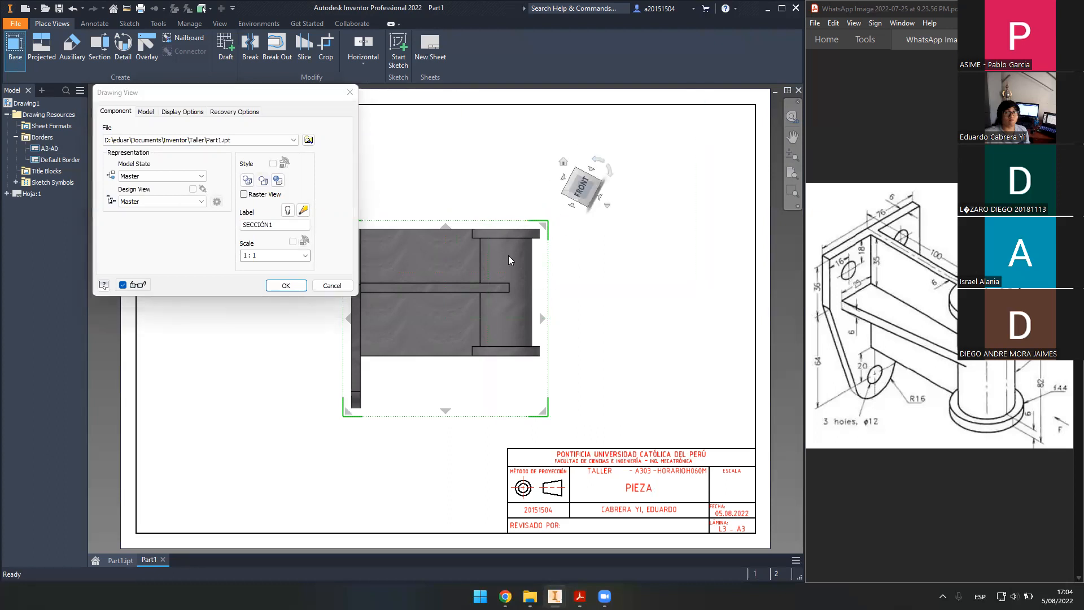
click(598, 183)
click(547, 202)
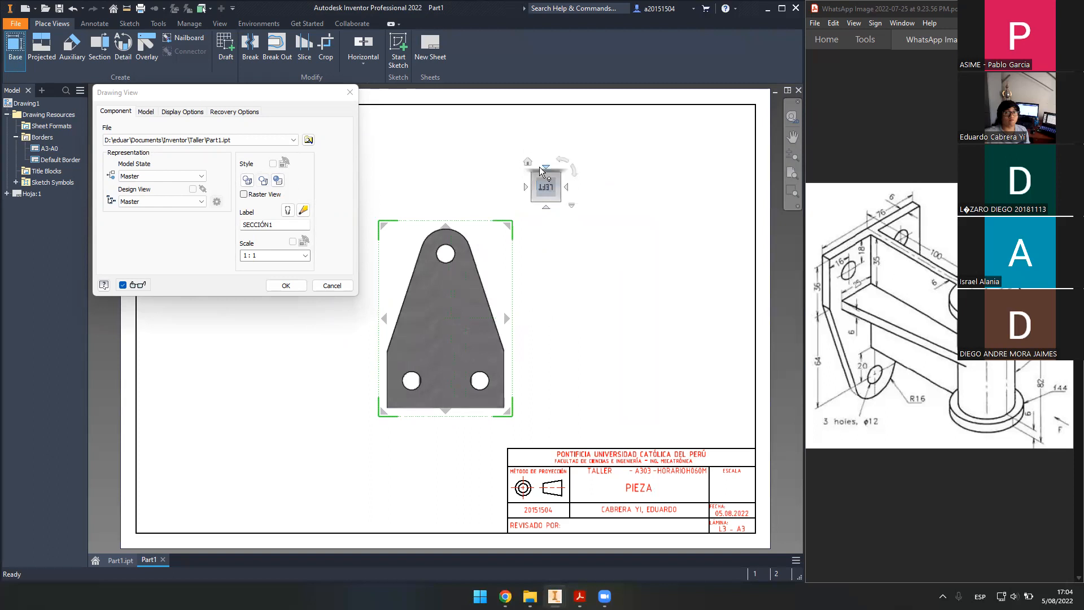
click(545, 167)
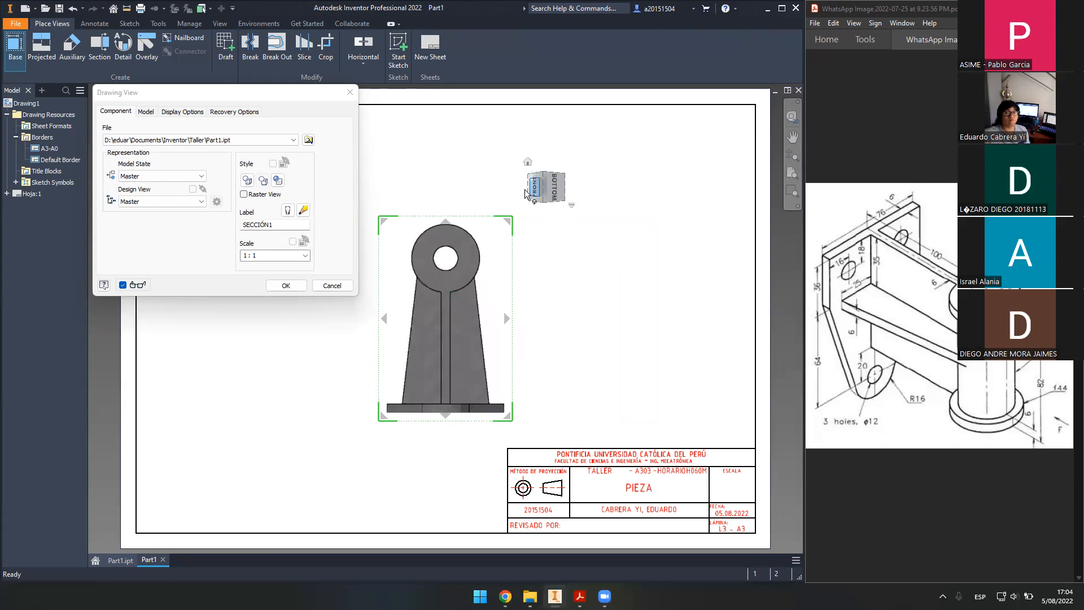
click(530, 189)
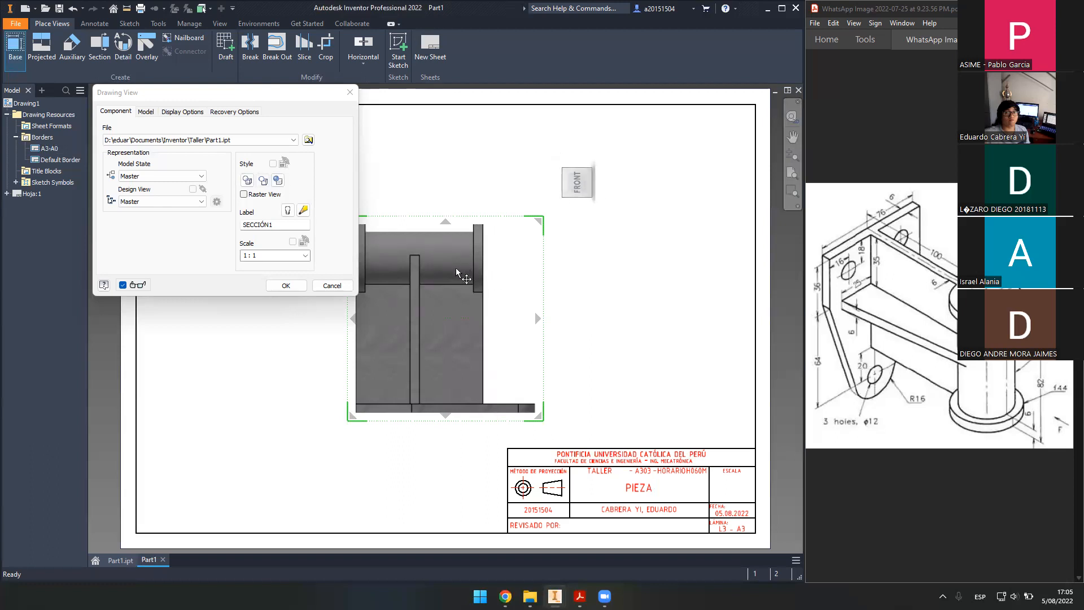
- Move the front base view toward the upper left of the sheet
click(285, 285)
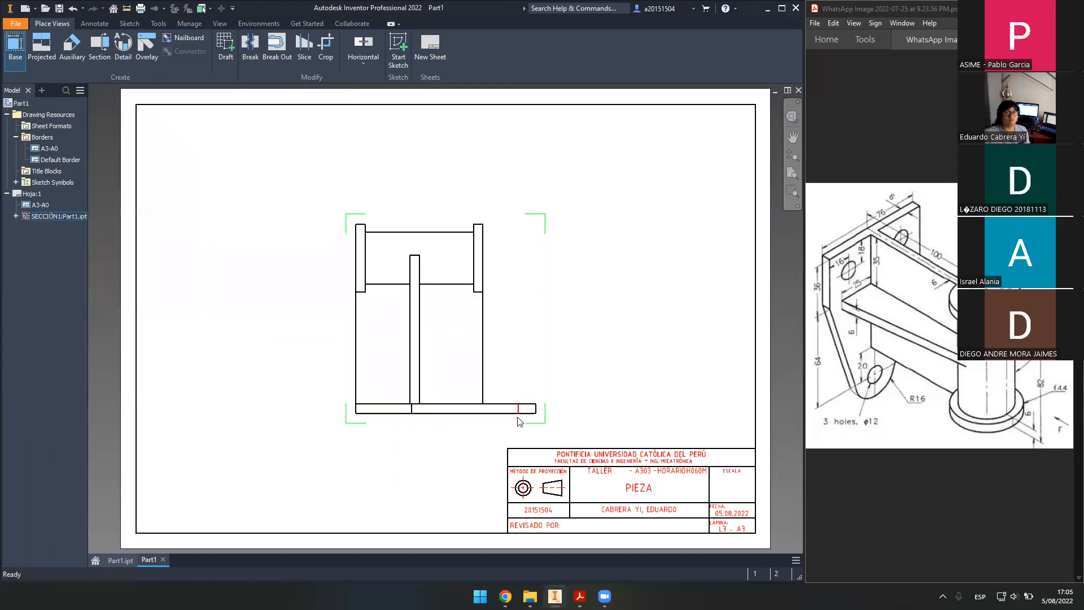
drag(497, 427, 375, 358)
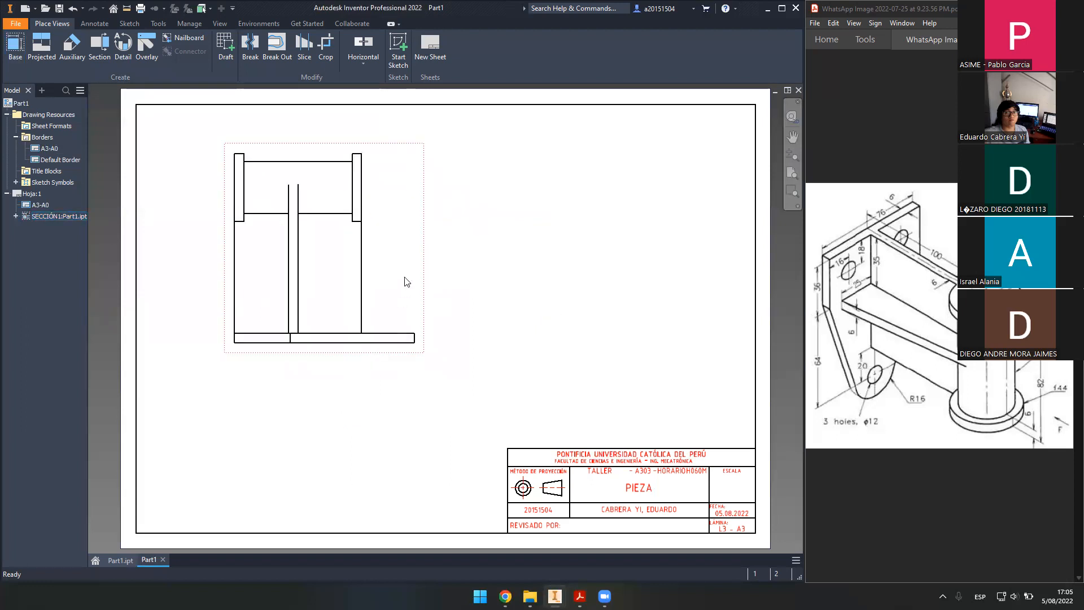
mouse_move(421, 279)
mouse_down()
mouse_move(391, 301)
mouse_move(405, 298)
mouse_up()
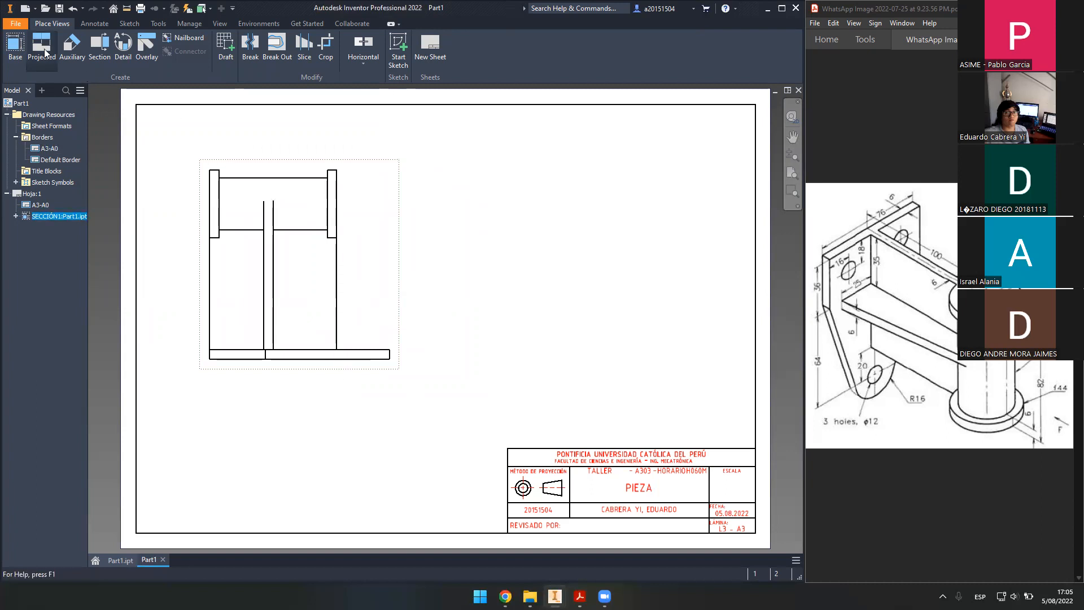
- Start projecting top and side views from the front view, then abandon the attempt
click(70, 51)
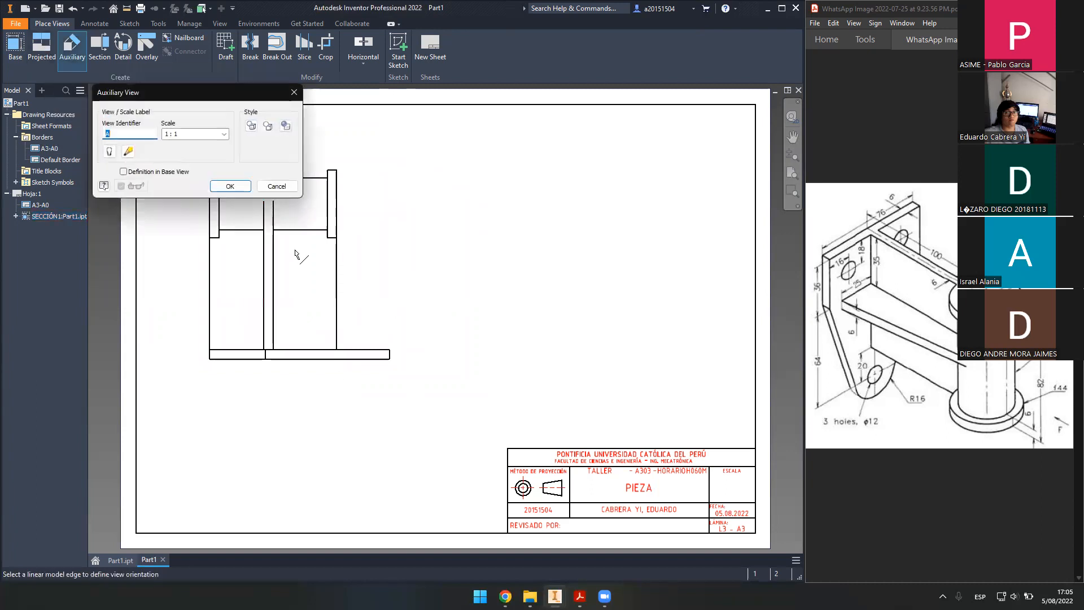
click(276, 185)
key(p)
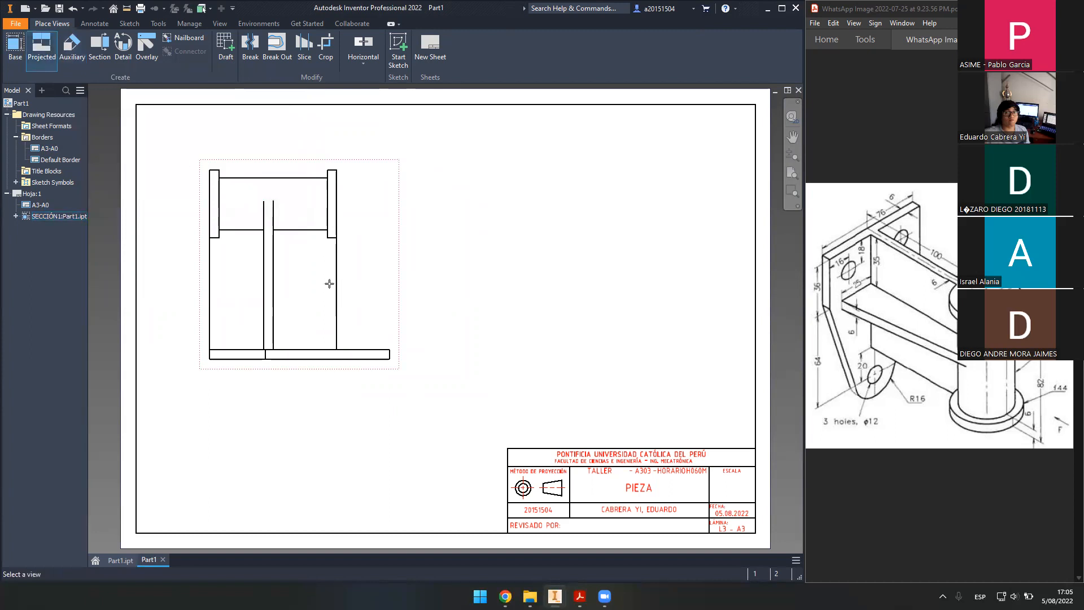
click(329, 449)
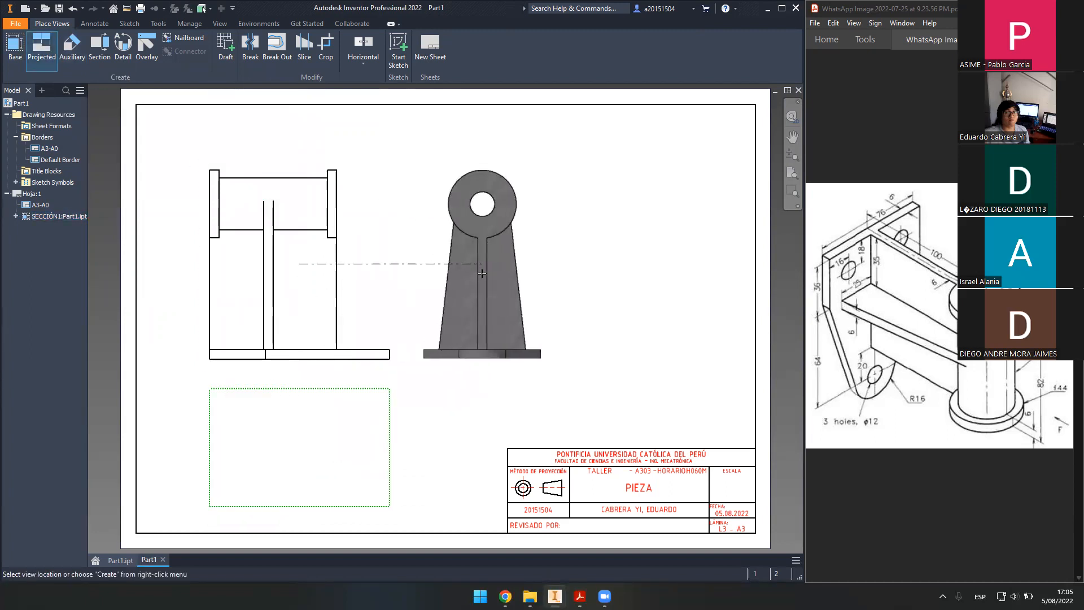
click(482, 273)
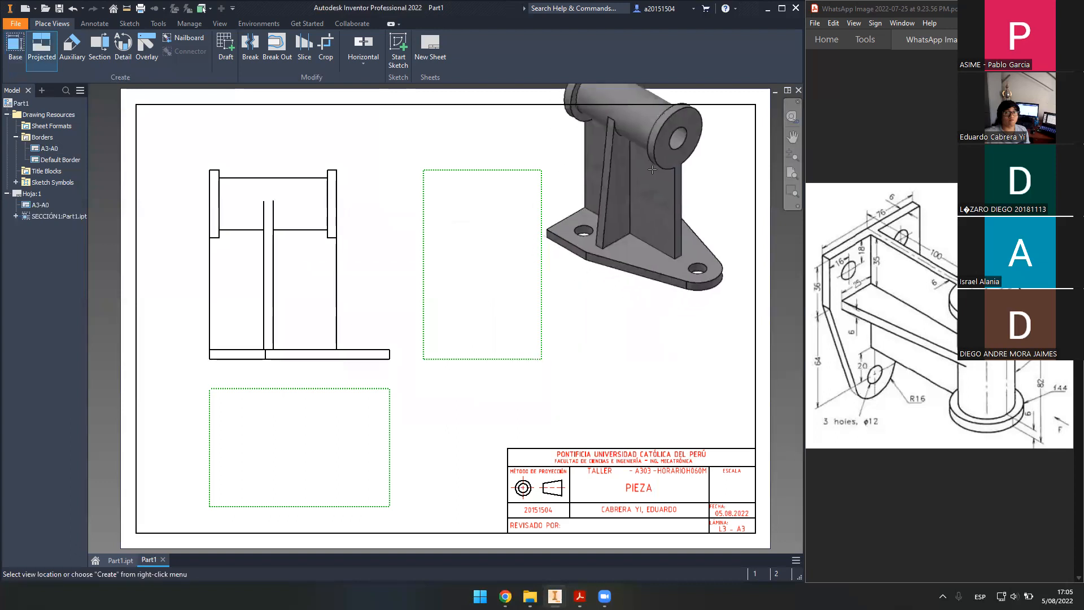
key(Escape)
- Lay out projected views: top below, side to the right, isometric at upper right
click(42, 50)
click(268, 300)
click(289, 457)
click(479, 265)
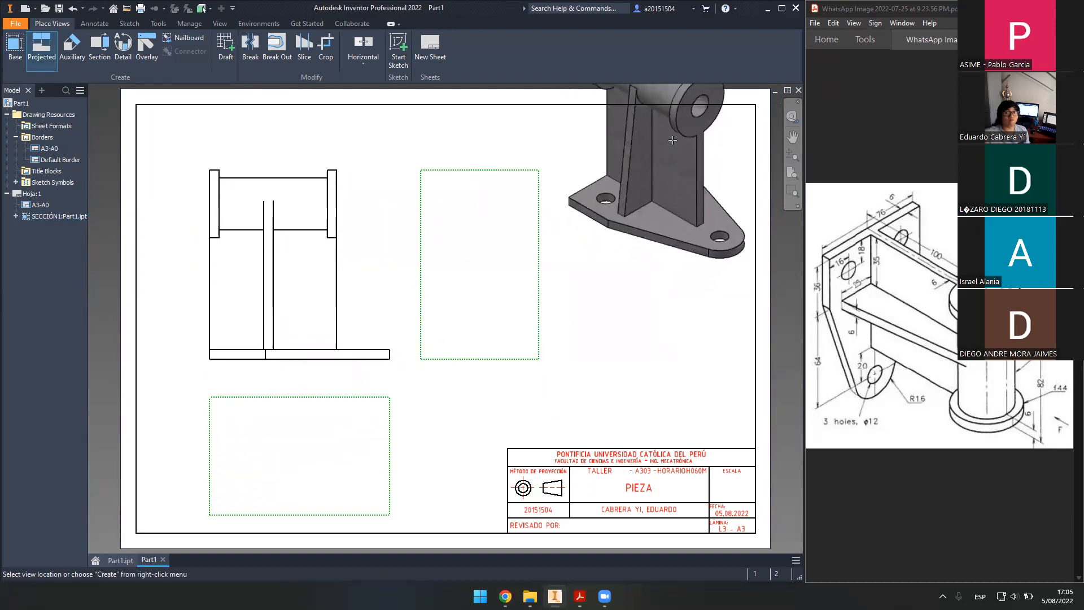
click(672, 140)
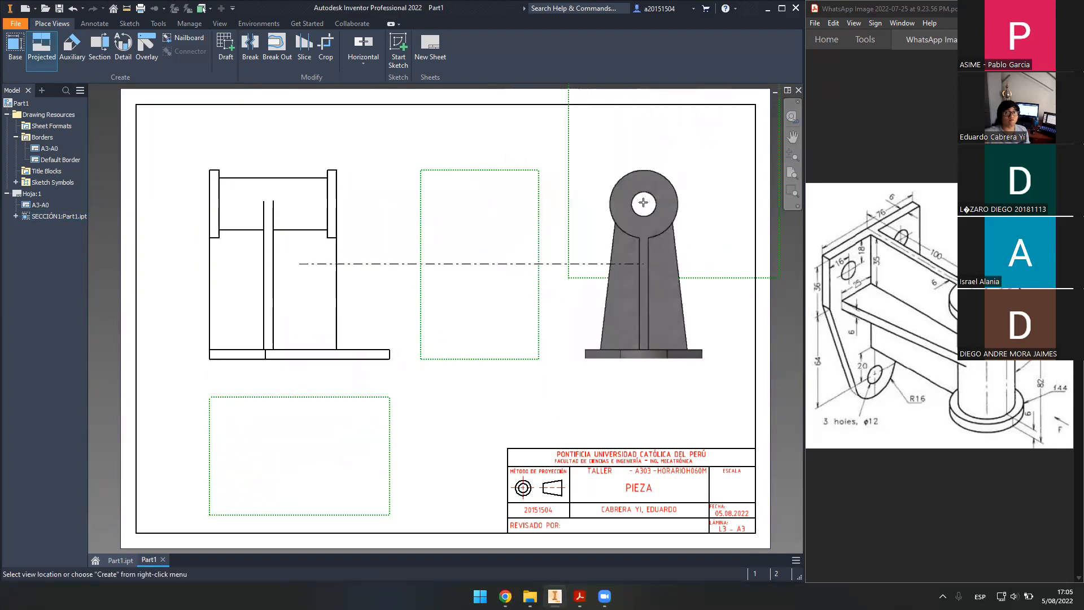
- Create the laid-out top, side and isometric projected views
right_click(588, 194)
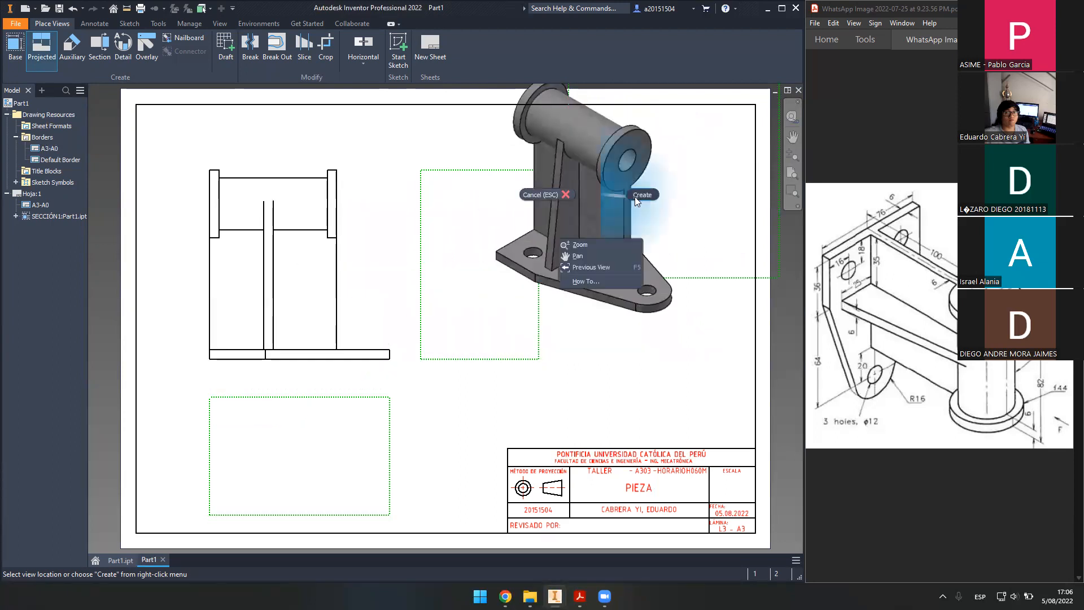
click(635, 196)
middle_drag(556, 260, 549, 302)
drag(619, 311, 609, 345)
- Move the isometric view lower on the sheet and set its style to Shaded
drag(640, 311, 647, 407)
mouse_move(559, 460)
middle_down()
mouse_move(593, 385)
mouse_move(556, 407)
middle_up()
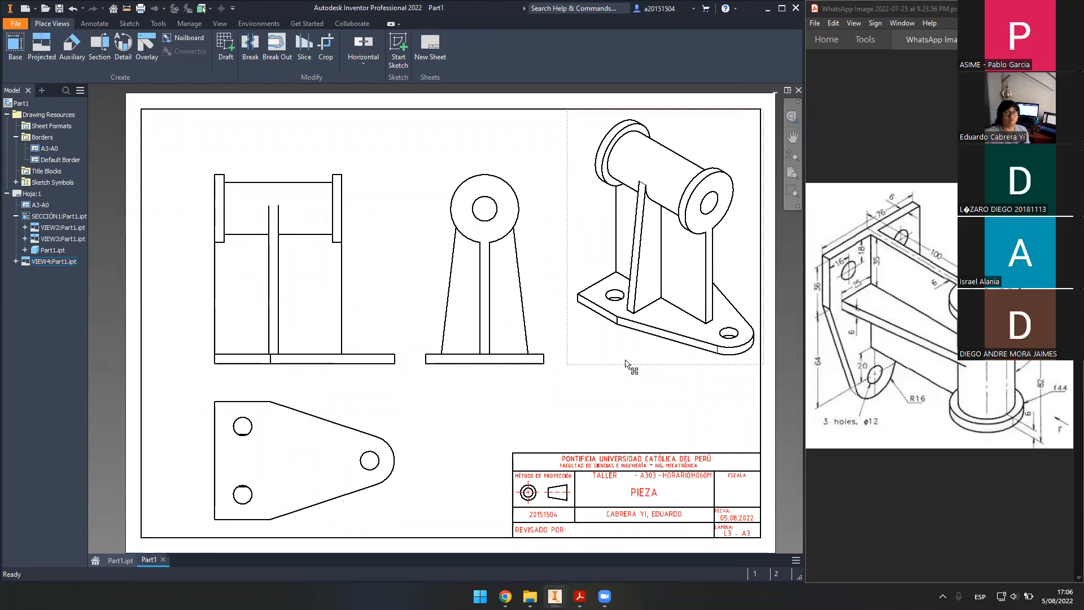
double_click(625, 363)
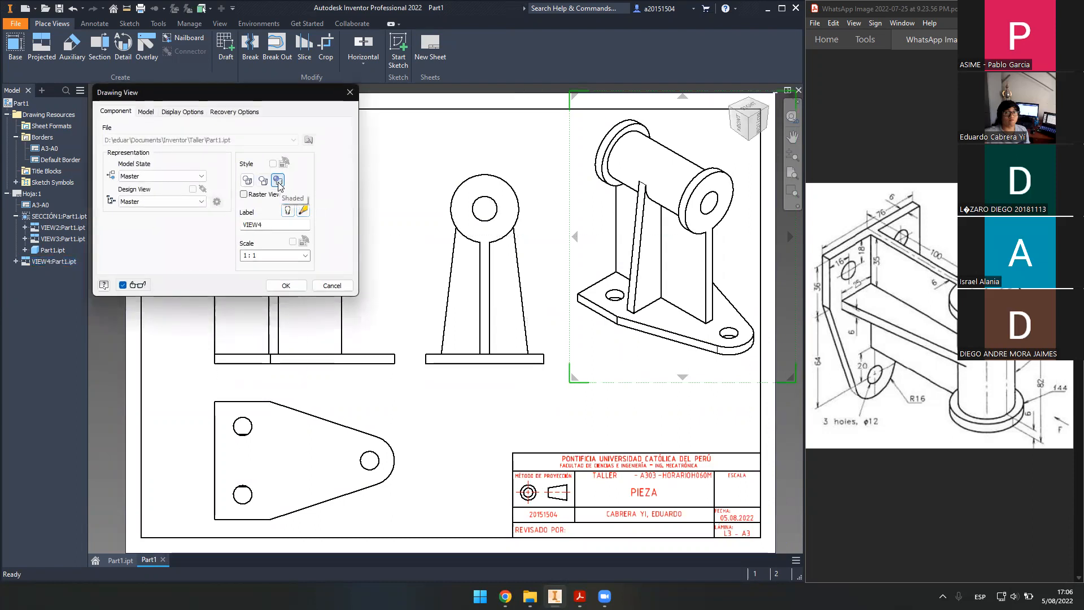
click(287, 286)
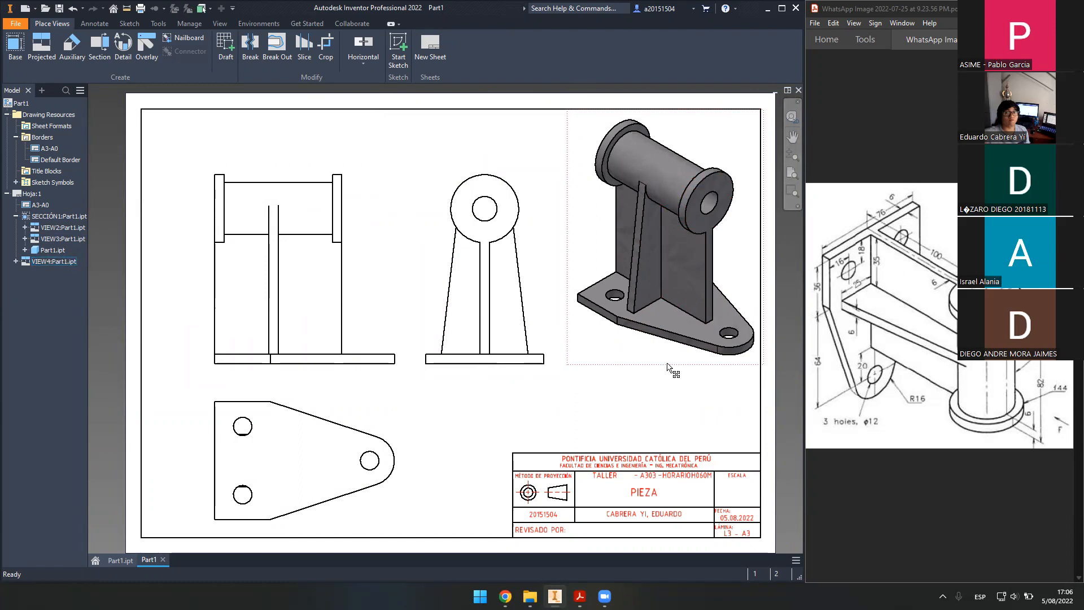
mouse_move(627, 425)
middle_down()
mouse_move(717, 406)
mouse_move(637, 426)
middle_up()
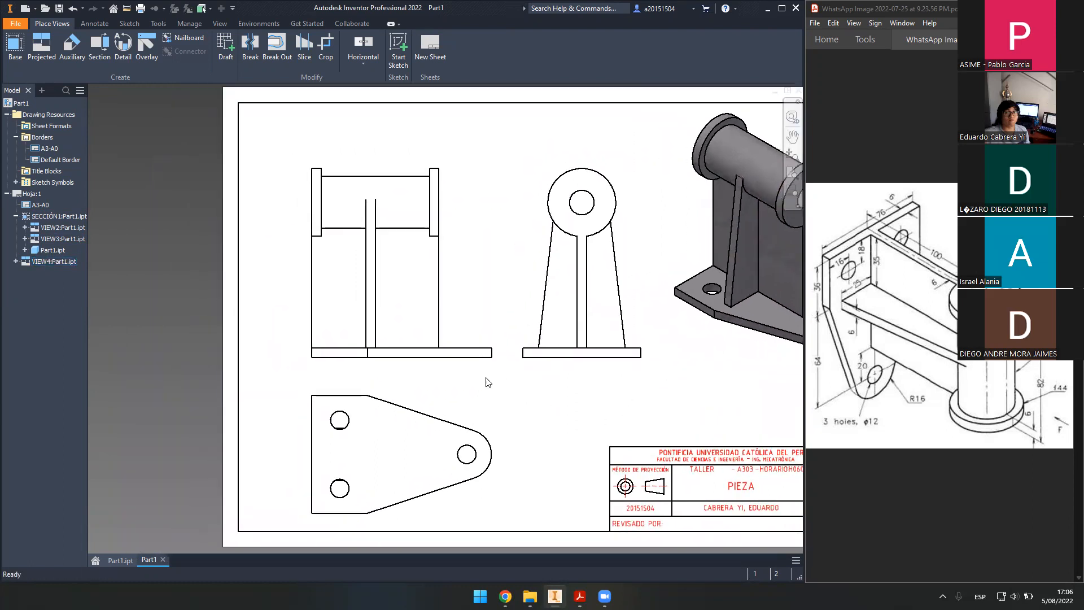
drag(487, 368, 472, 357)
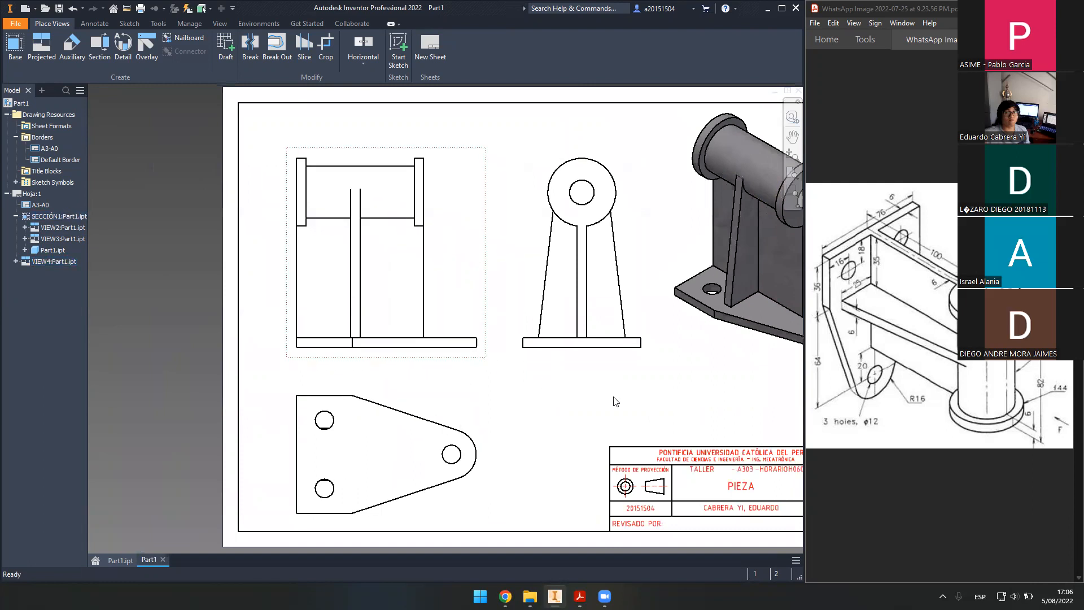
middle_drag(608, 388, 588, 401)
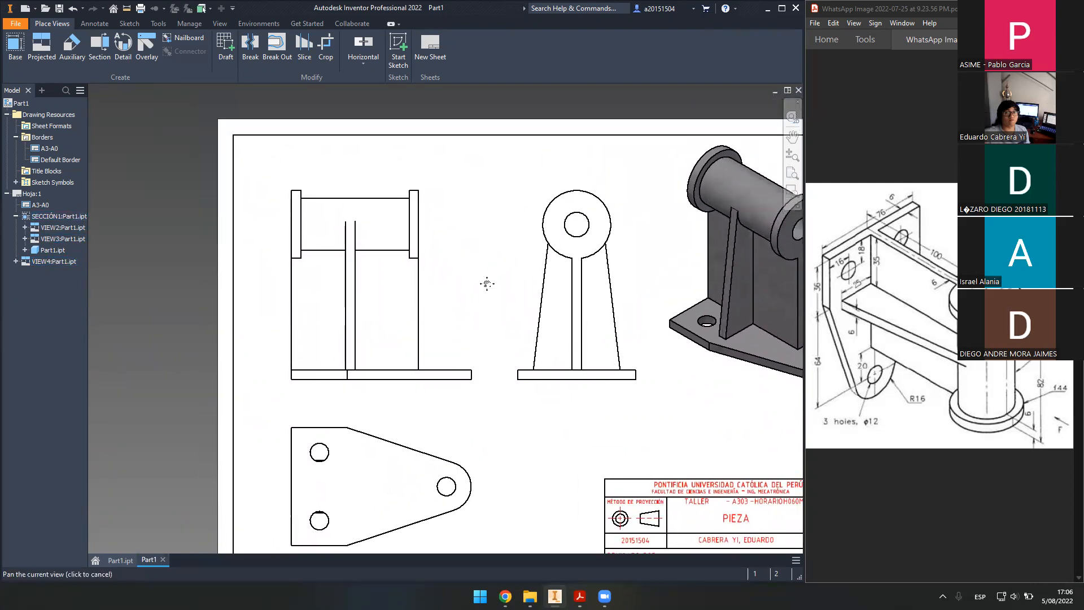
scroll(387, 256, down, 3)
scroll(374, 264, up, 3)
middle_drag(417, 223, 355, 189)
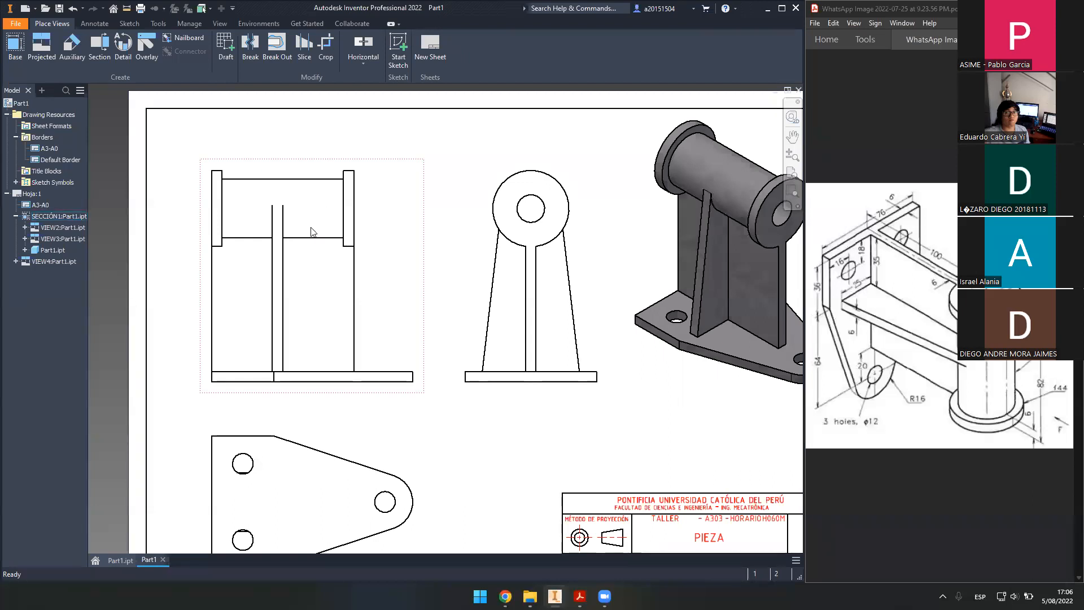
click(119, 559)
click(767, 138)
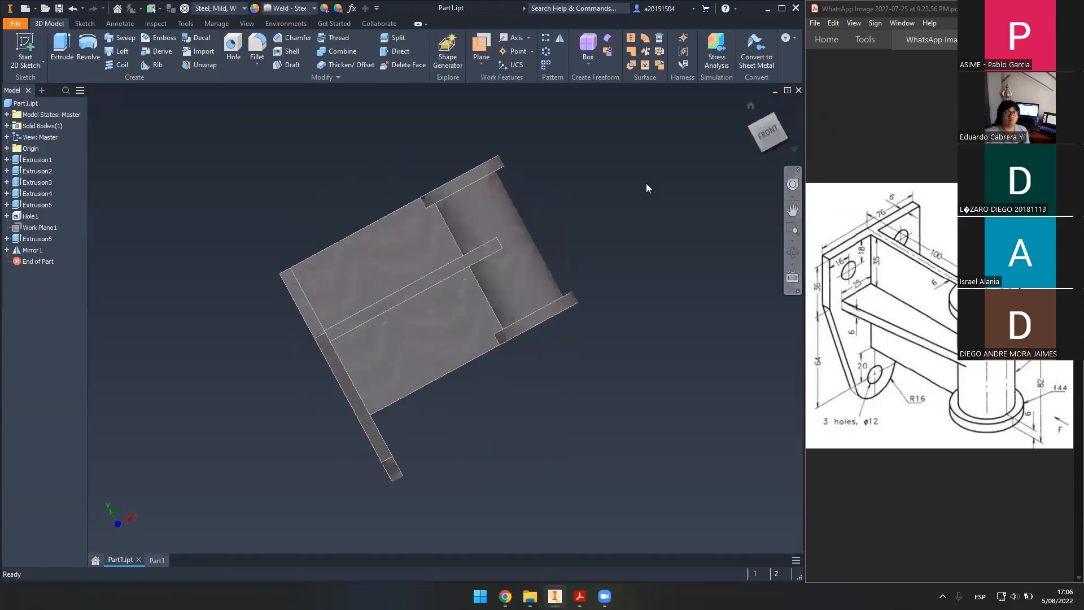
scroll(429, 265, up, 5)
click(441, 254)
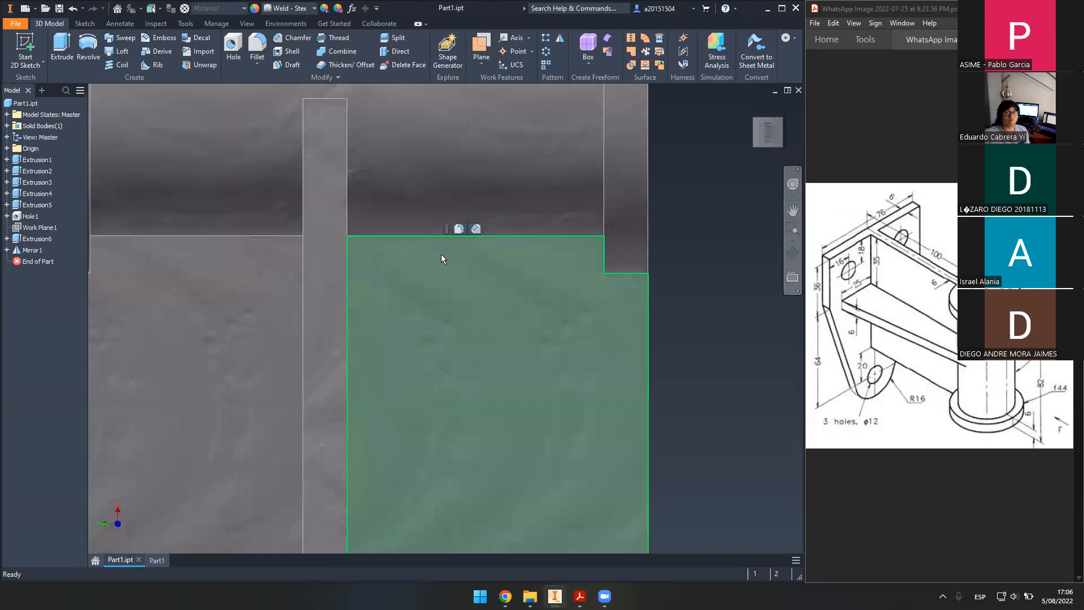
scroll(443, 257, down, 4)
click(442, 184)
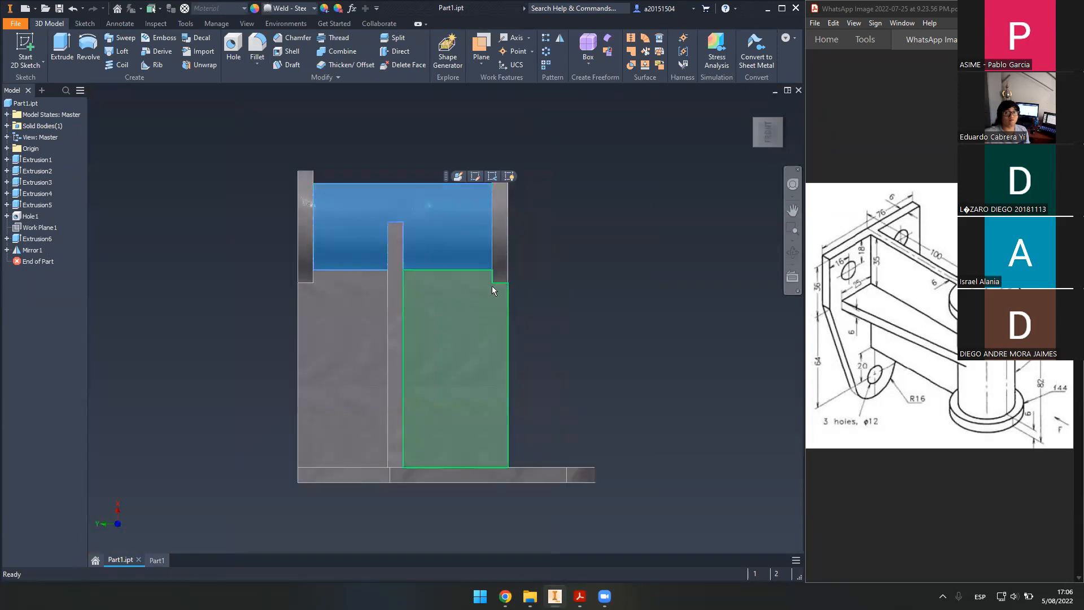
shift+middle_drag(581, 297, 502, 293)
scroll(457, 282, up, 5)
scroll(488, 277, up, 2)
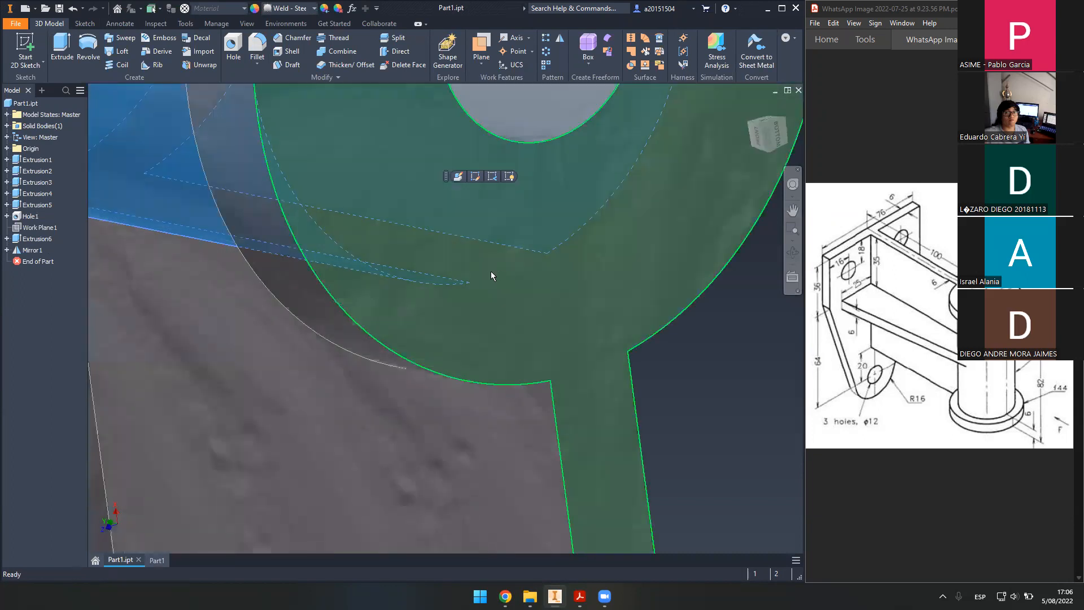
scroll(508, 280, down, 4)
shift+middle_drag(435, 332, 477, 248)
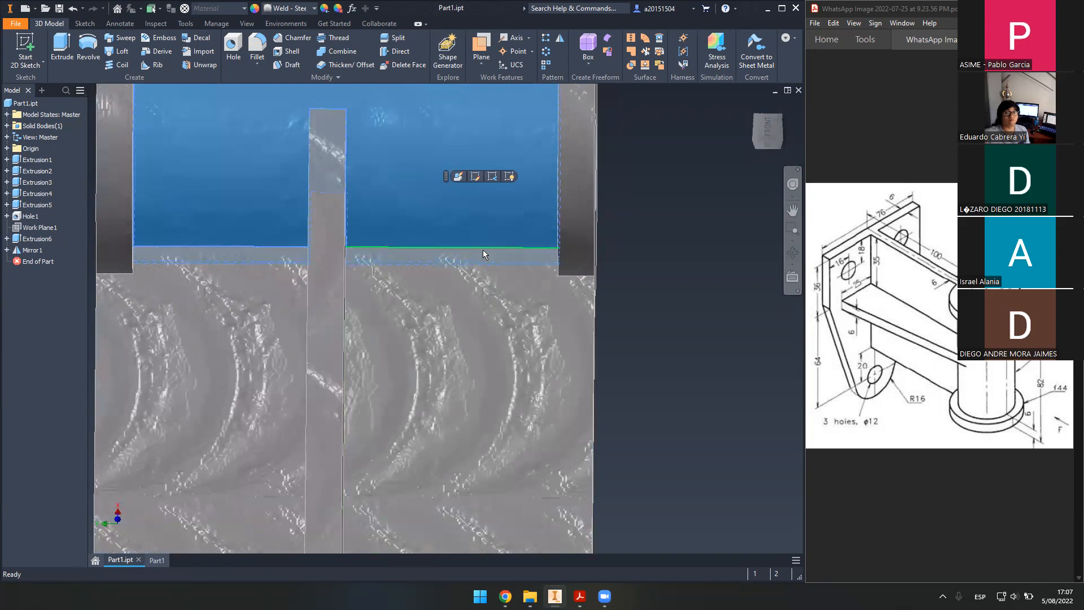
click(483, 248)
shift+middle_drag(548, 269, 497, 315)
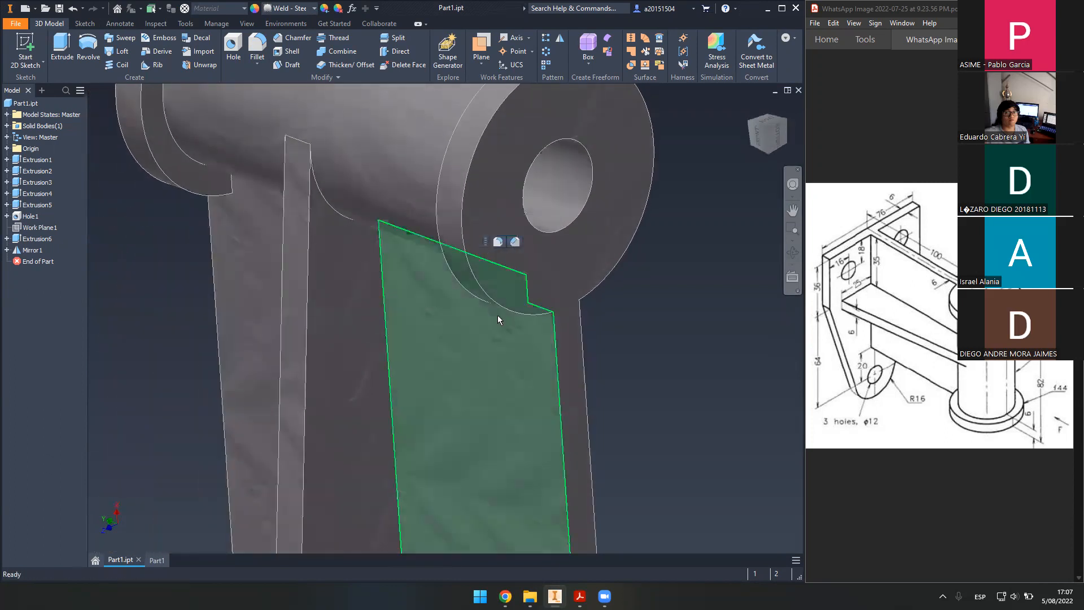
click(161, 560)
scroll(317, 239, up, 5)
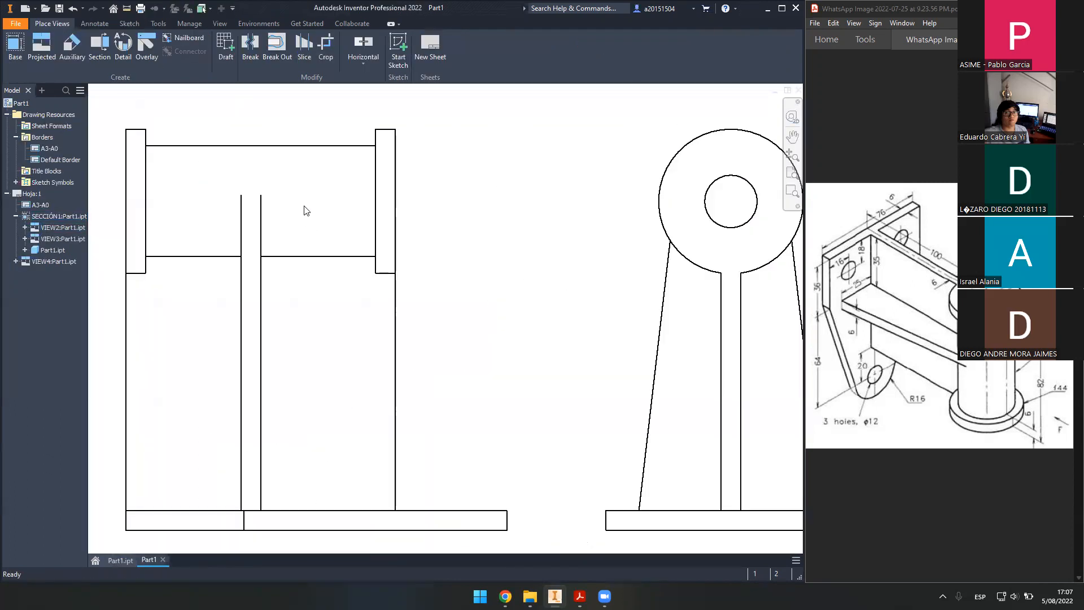
scroll(440, 259, down, 4)
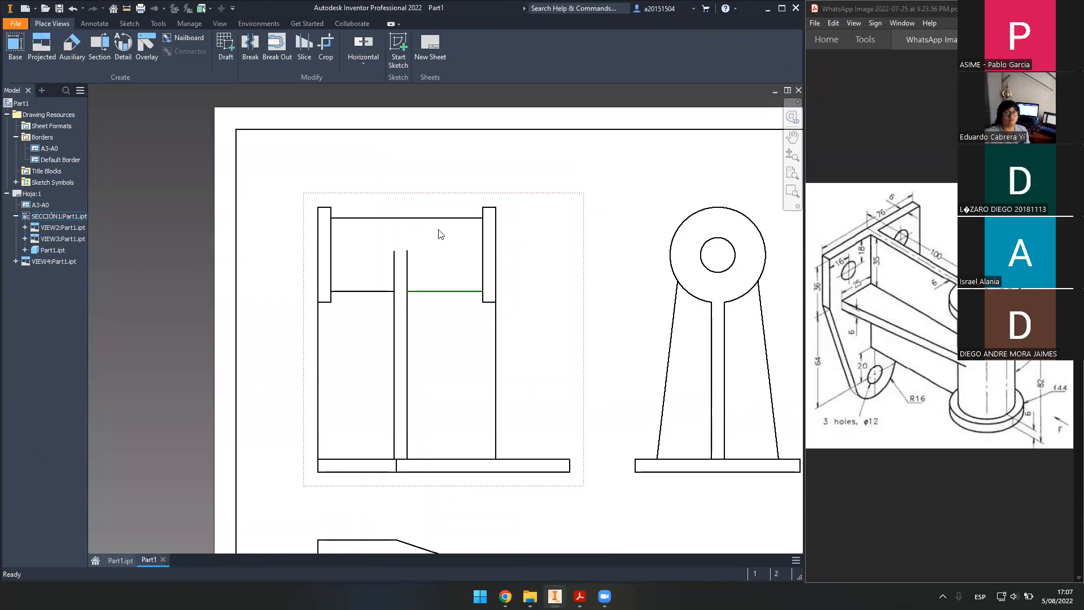
middle_drag(661, 271, 491, 256)
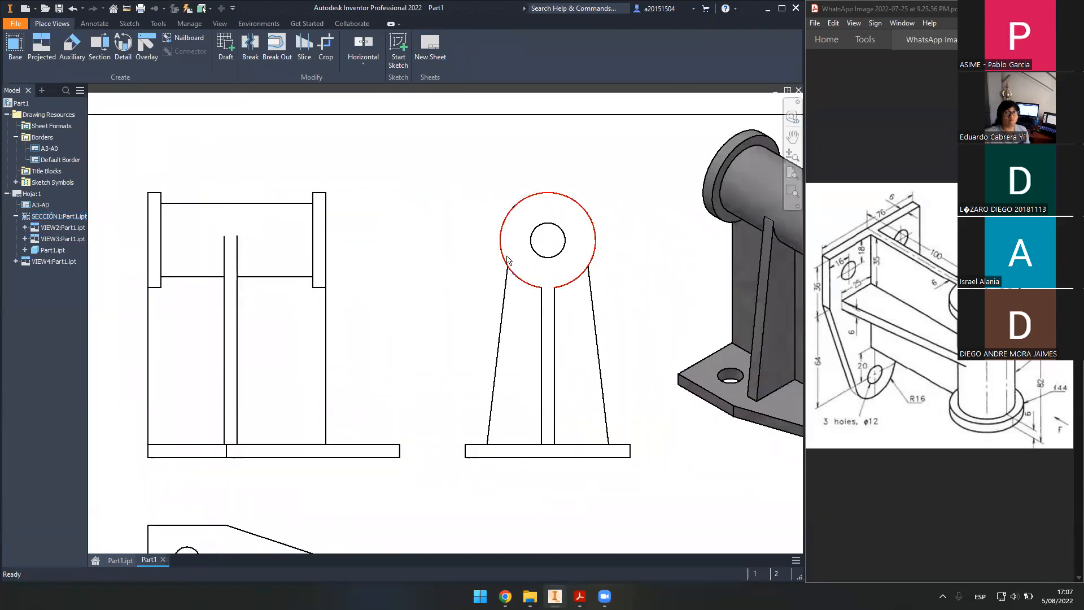
mouse_move(485, 383)
middle_down()
mouse_move(497, 365)
mouse_move(448, 324)
mouse_move(634, 305)
mouse_move(545, 417)
middle_up()
scroll(474, 334, up, 1)
scroll(496, 316, down, 4)
scroll(497, 312, up, 1)
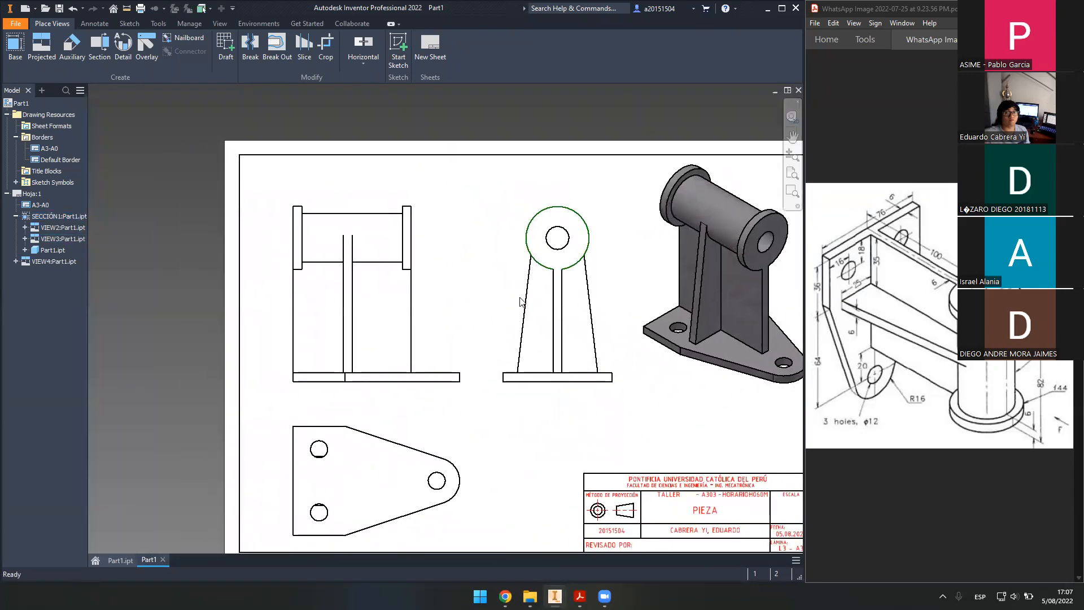
click(502, 284)
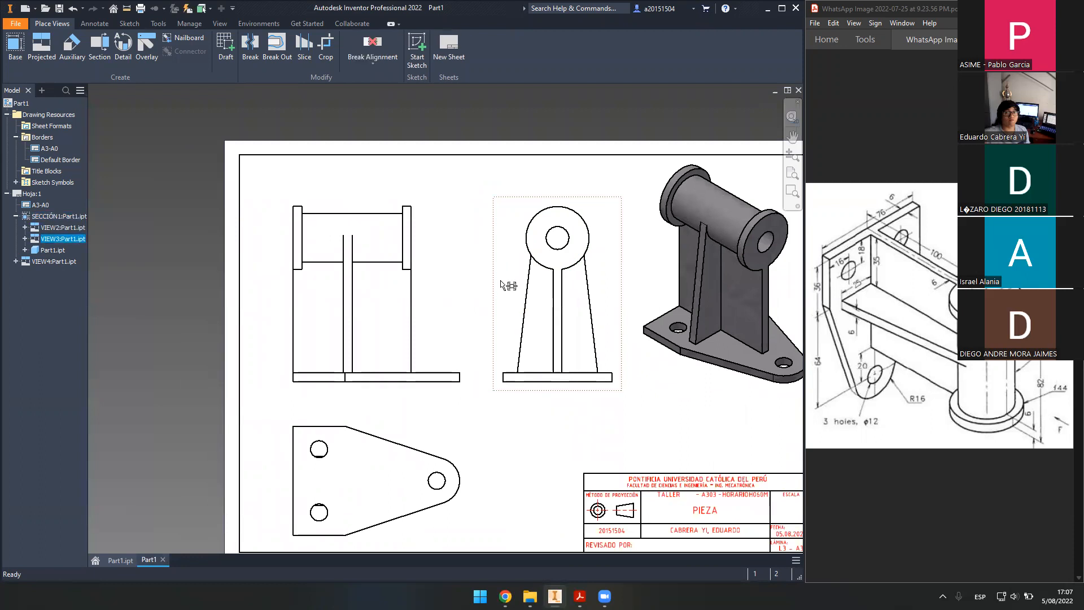
key(Delete)
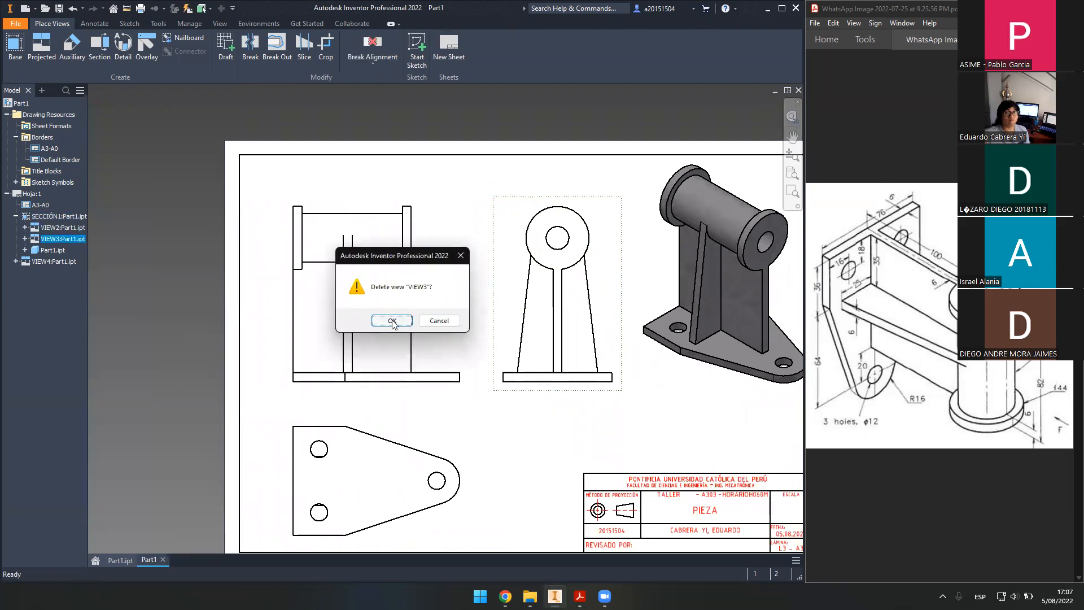
click(397, 317)
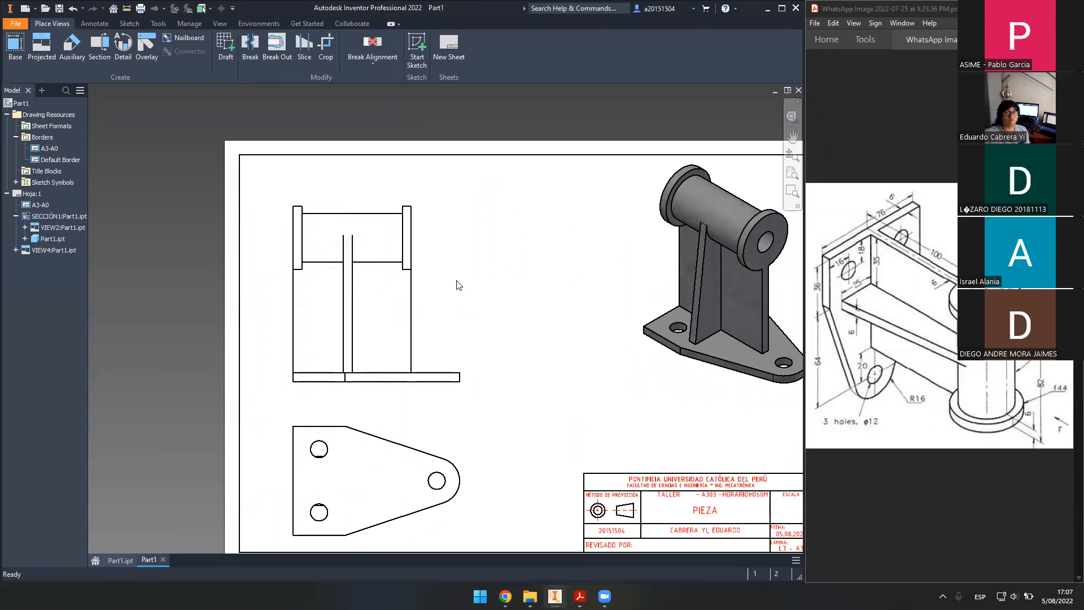
- Cut section A-A vertically through the front view and place it to the right
click(97, 45)
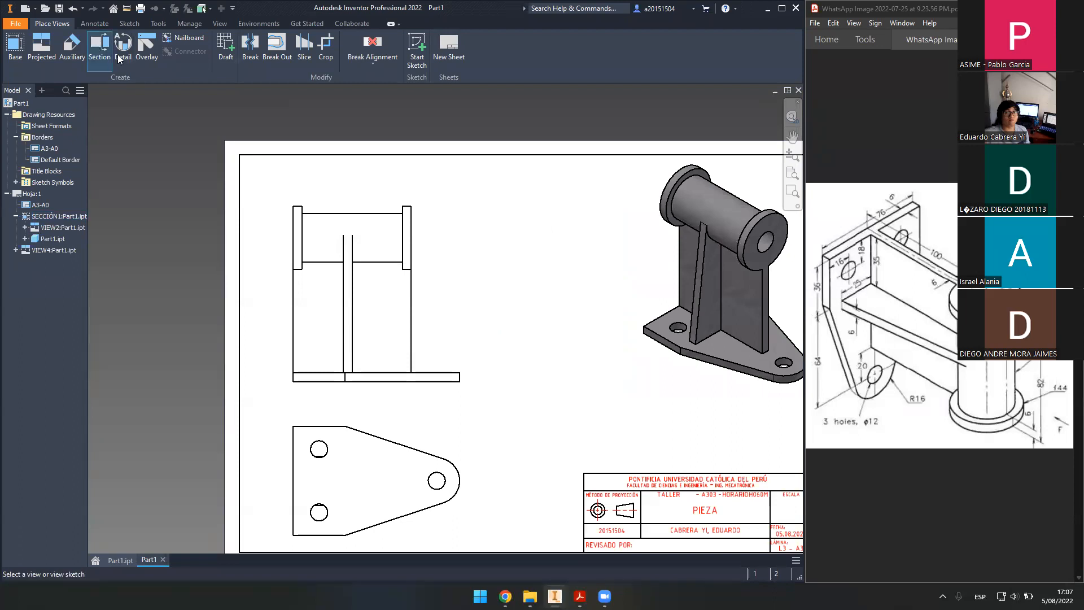
click(437, 233)
click(384, 192)
click(387, 403)
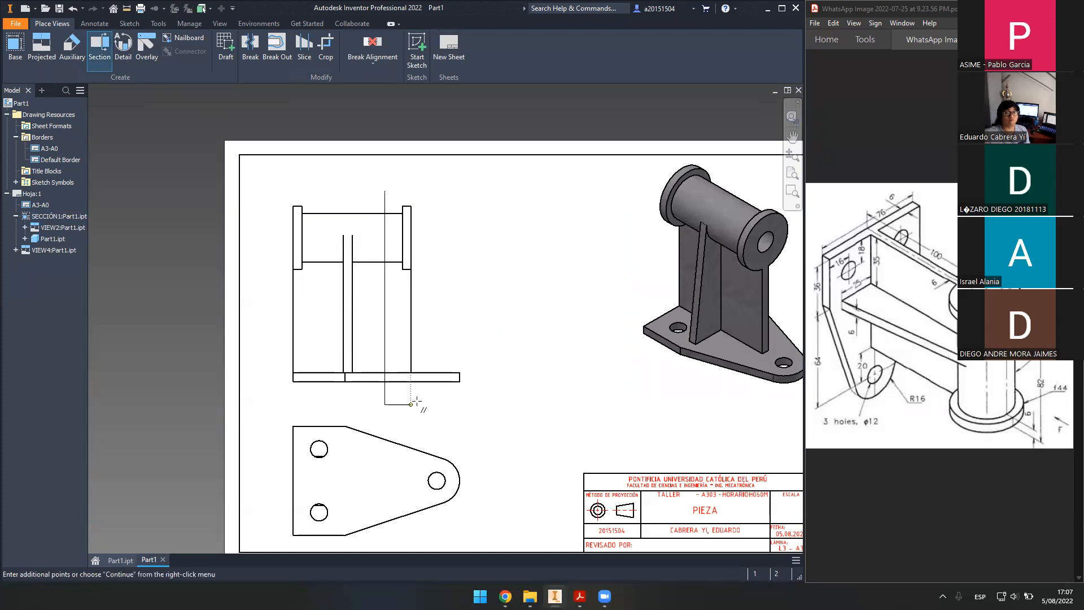
right_click(420, 405)
click(458, 398)
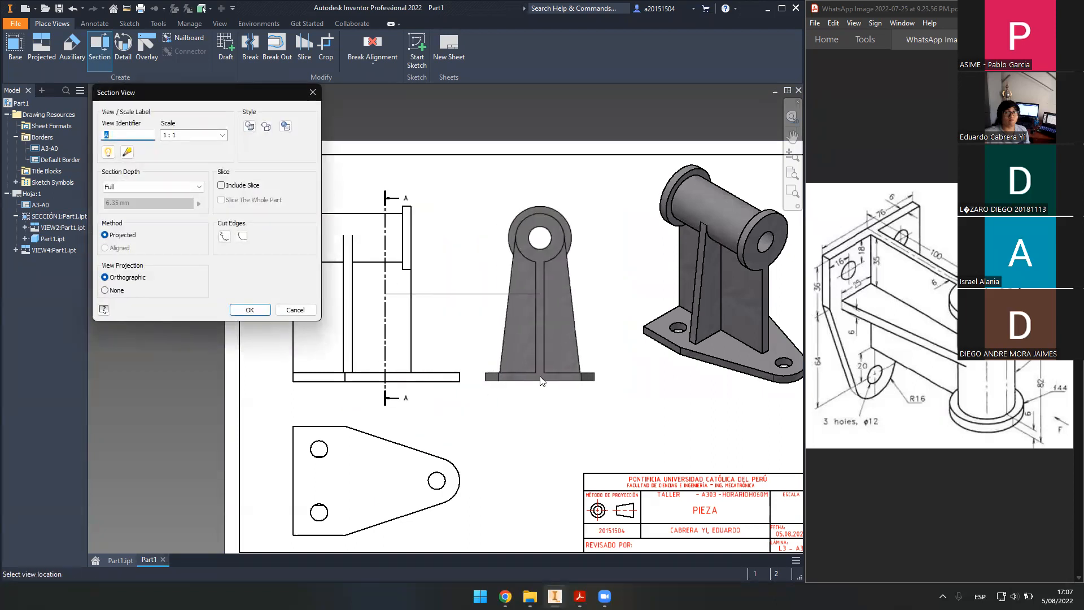
click(540, 381)
- Inspect section view A-A and nudge the A-A cutting line on the front view
scroll(493, 313, up, 2)
scroll(503, 307, down, 2)
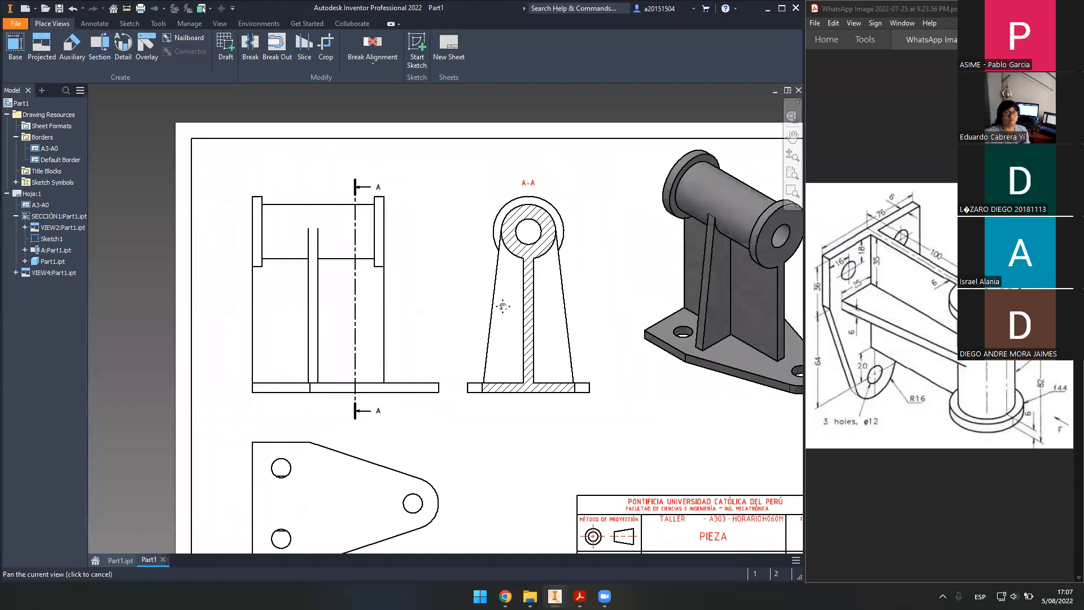
scroll(503, 306, up, 4)
mouse_move(504, 356)
middle_down()
mouse_move(540, 320)
mouse_move(525, 361)
middle_up()
scroll(516, 336, up, 4)
middle_drag(442, 338, 460, 329)
scroll(456, 278, down, 1)
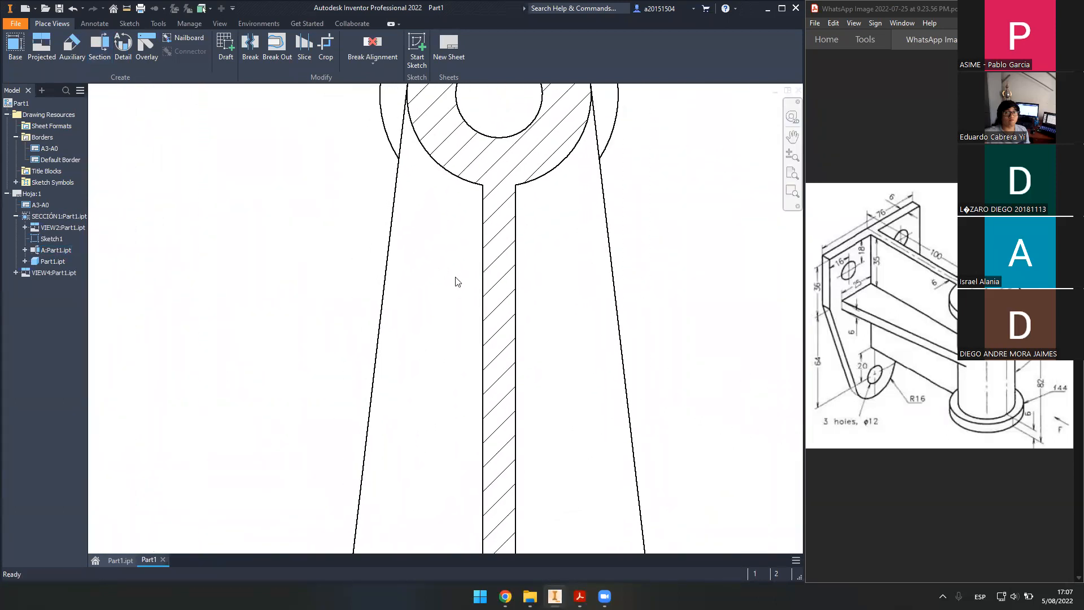
scroll(457, 281, down, 3)
drag(253, 308, 254, 313)
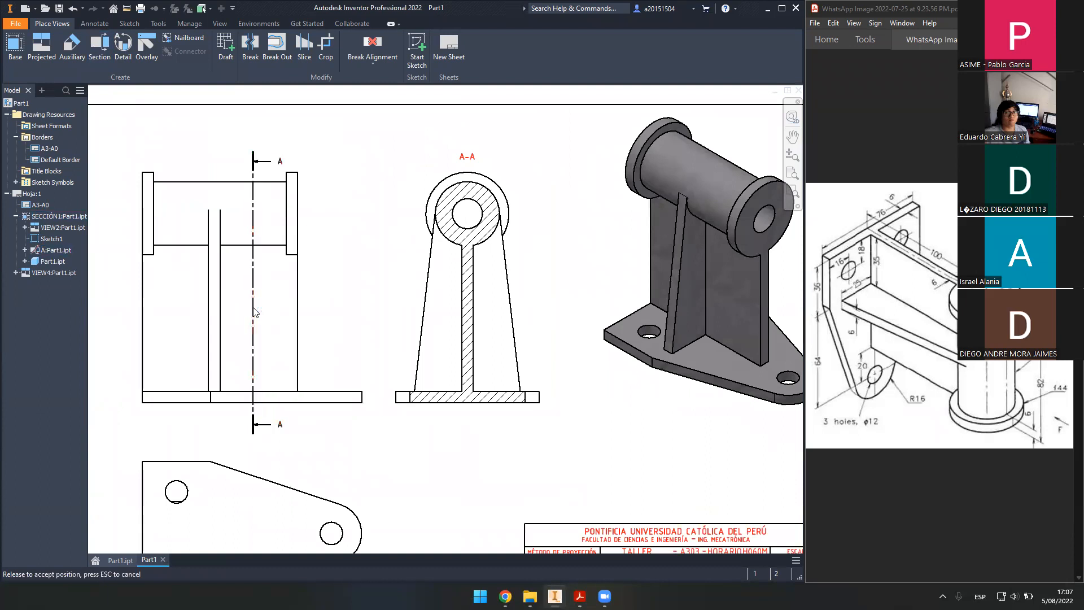
scroll(479, 276, up, 3)
middle_drag(470, 308, 472, 331)
scroll(467, 338, down, 3)
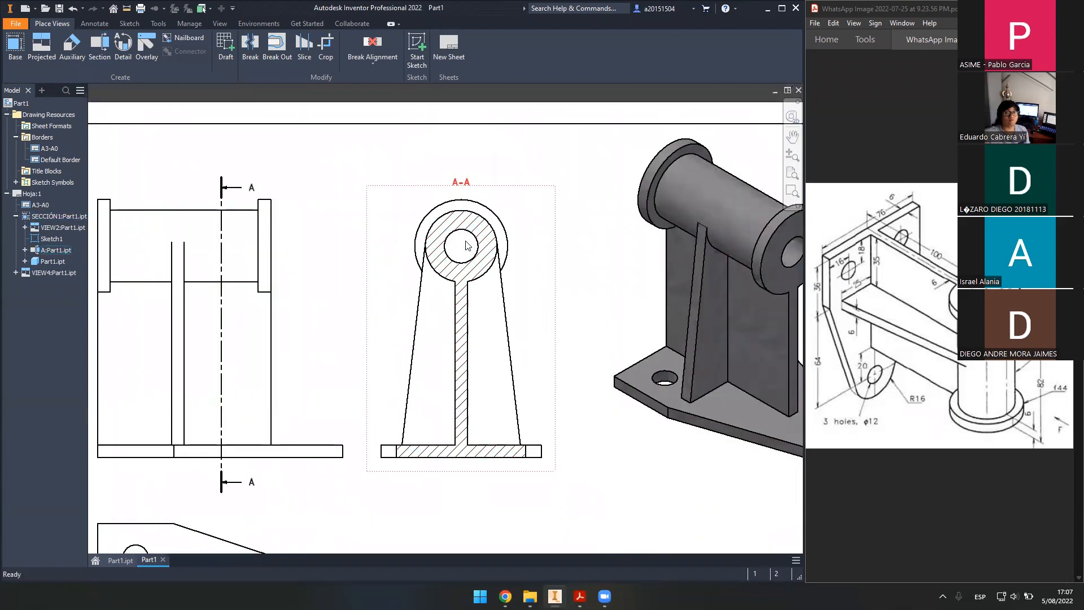
scroll(466, 245, up, 3)
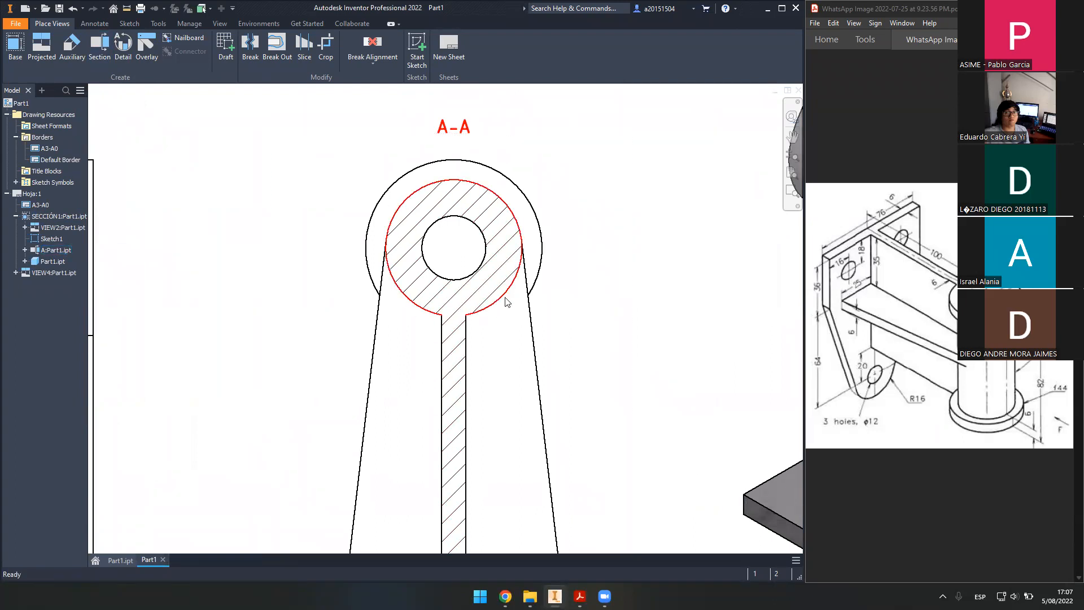
scroll(387, 278, up, 2)
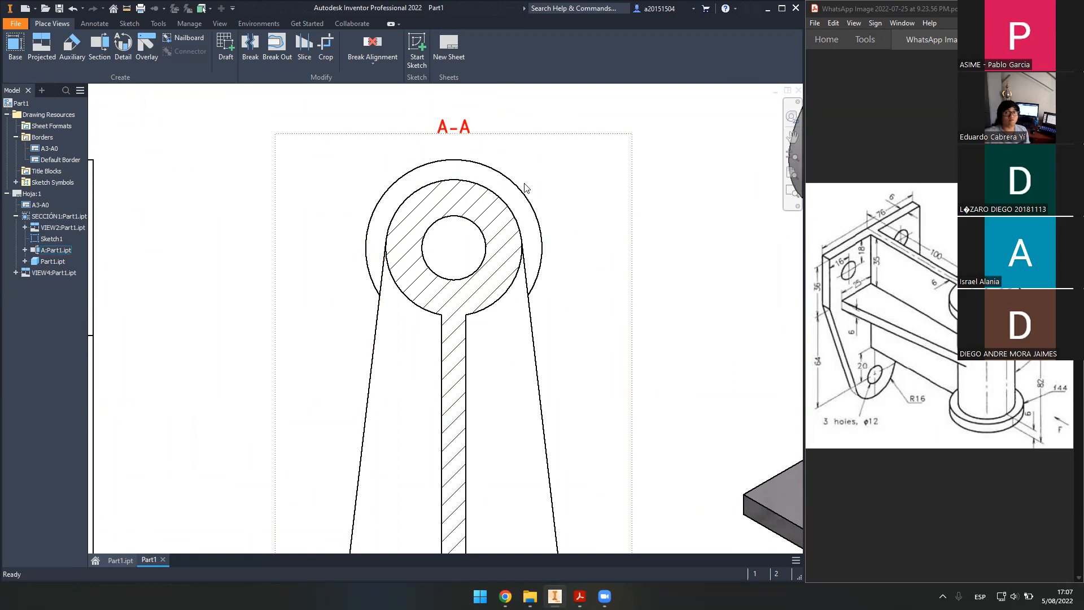
scroll(389, 279, down, 4)
scroll(391, 280, up, 8)
scroll(393, 280, up, 6)
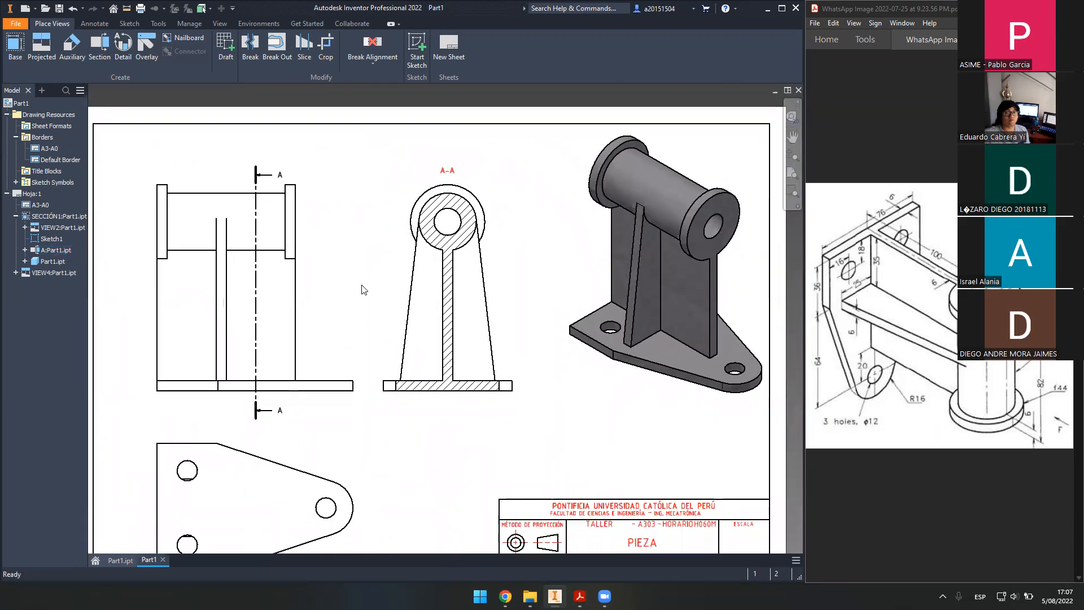
scroll(513, 255, down, 4)
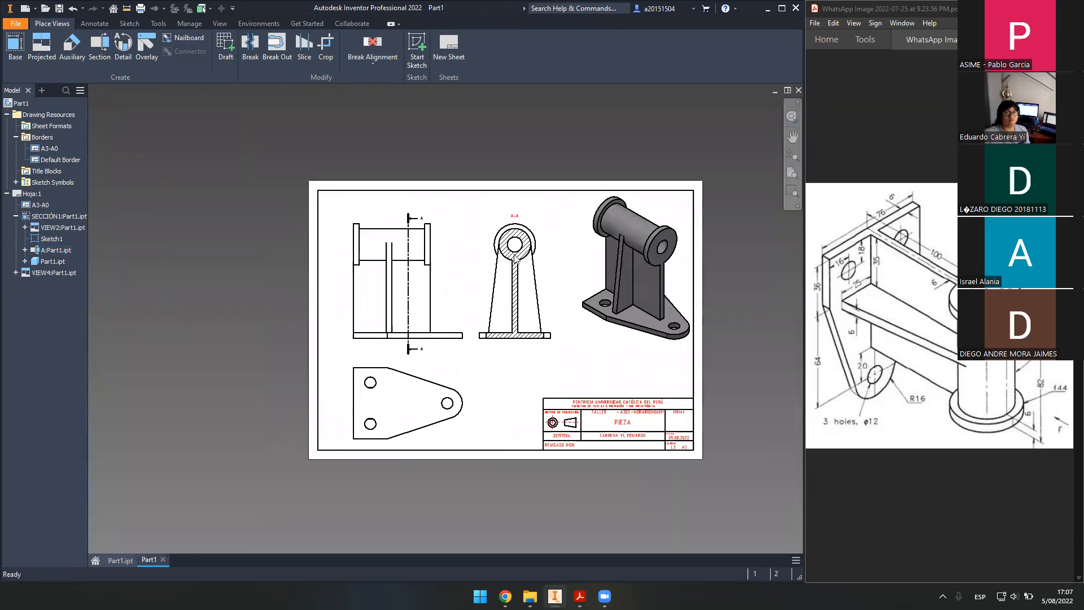
middle_drag(447, 254, 500, 260)
scroll(316, 217, down, 4)
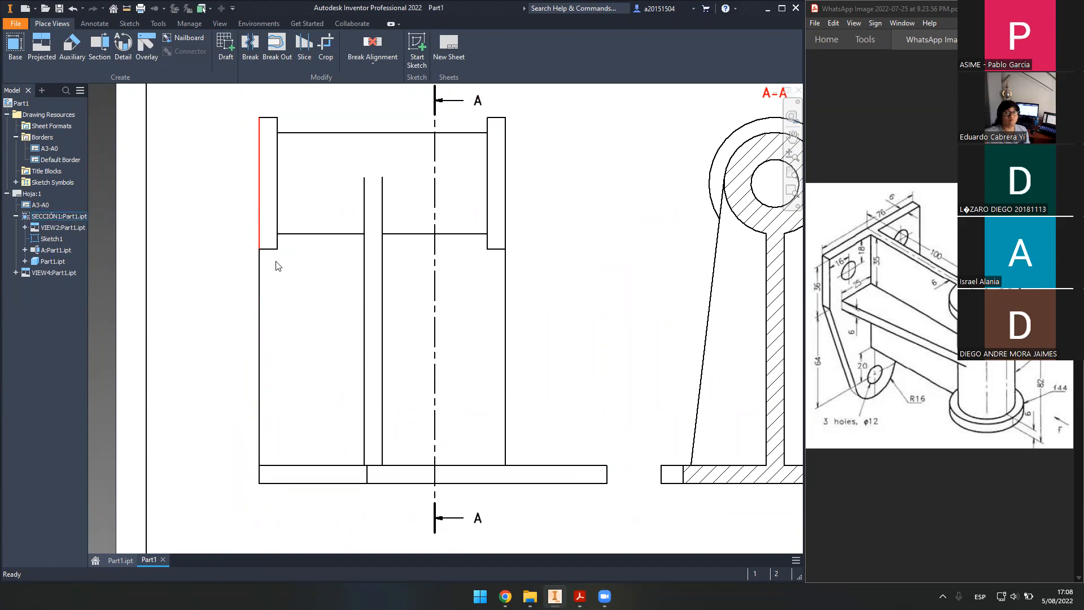
scroll(267, 219, up, 1)
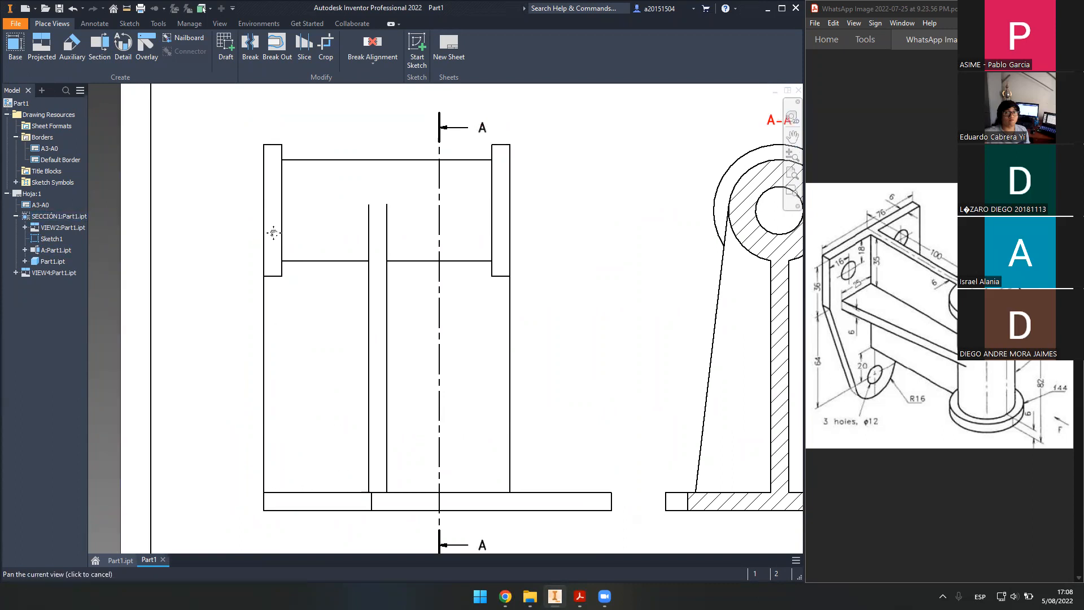
scroll(449, 341, up, 5)
scroll(449, 341, down, 5)
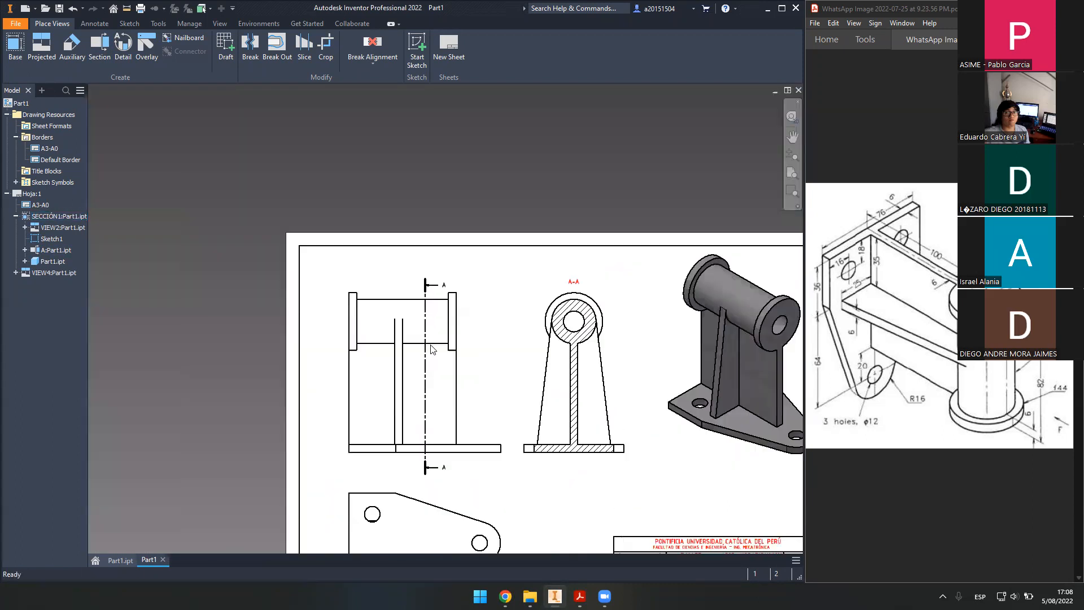
scroll(400, 382, up, 3)
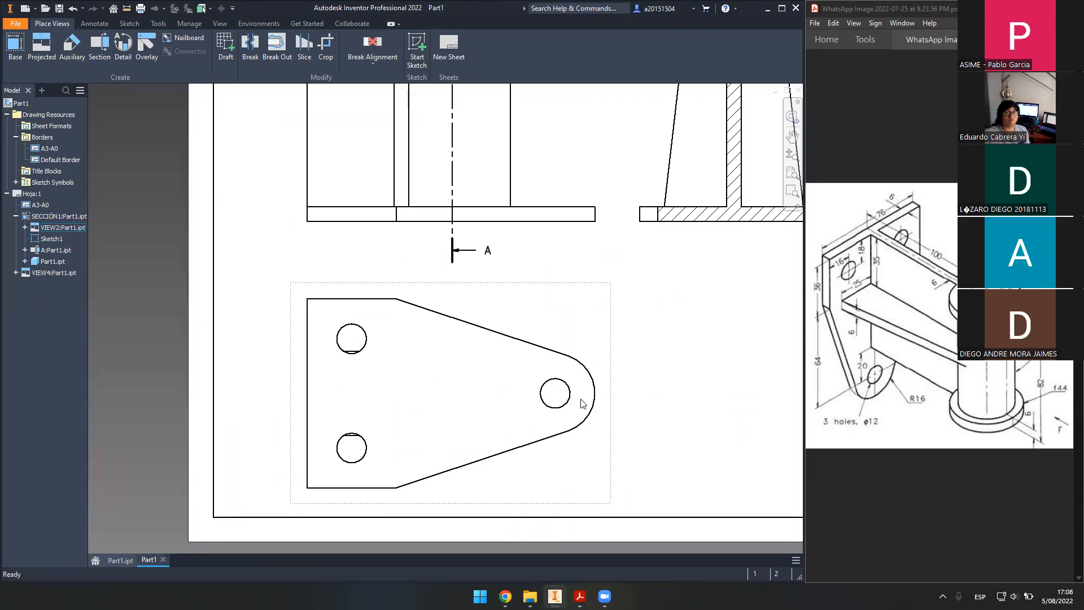
mouse_move(603, 282)
middle_down()
mouse_move(560, 271)
mouse_move(500, 346)
mouse_move(378, 397)
mouse_move(443, 409)
mouse_move(536, 331)
mouse_move(497, 452)
middle_up()
scroll(499, 368, down, 3)
middle_click(603, 413)
middle_click(604, 413)
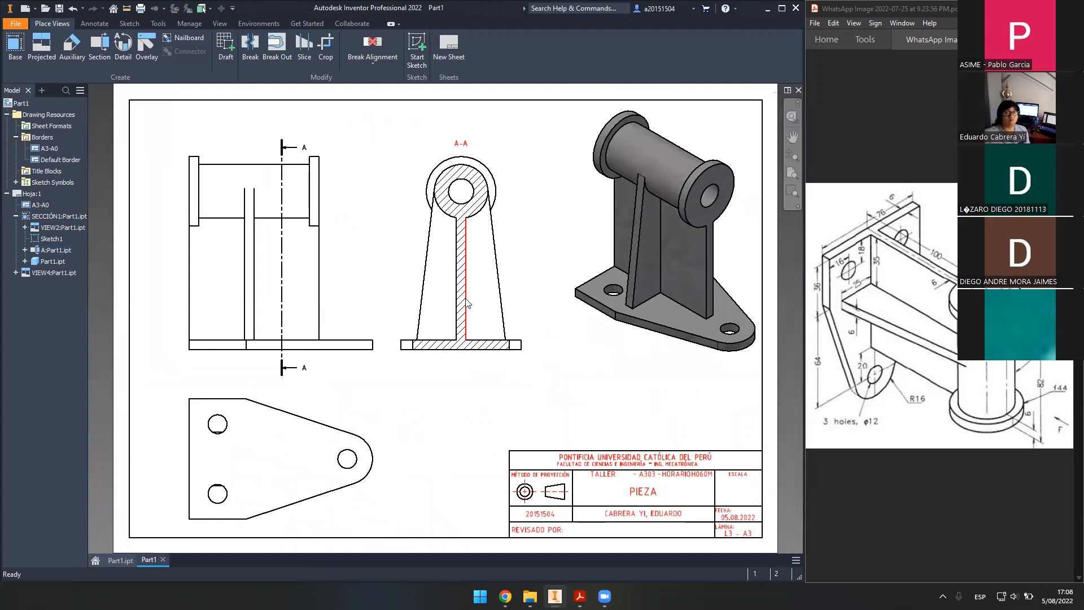
middle_drag(391, 306, 454, 318)
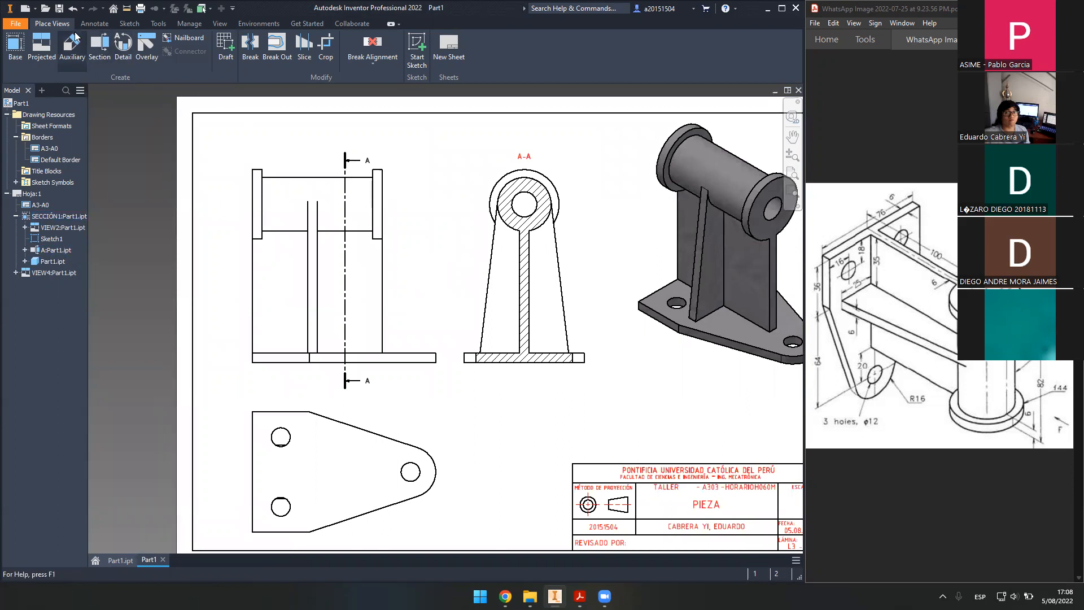
click(93, 23)
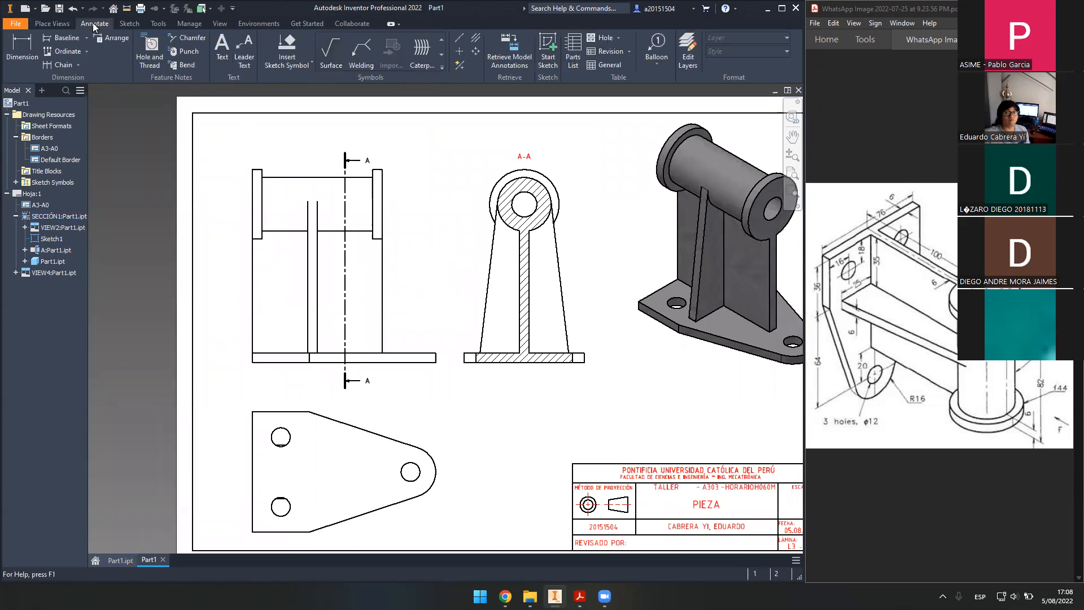
click(459, 53)
middle_drag(433, 328, 489, 255)
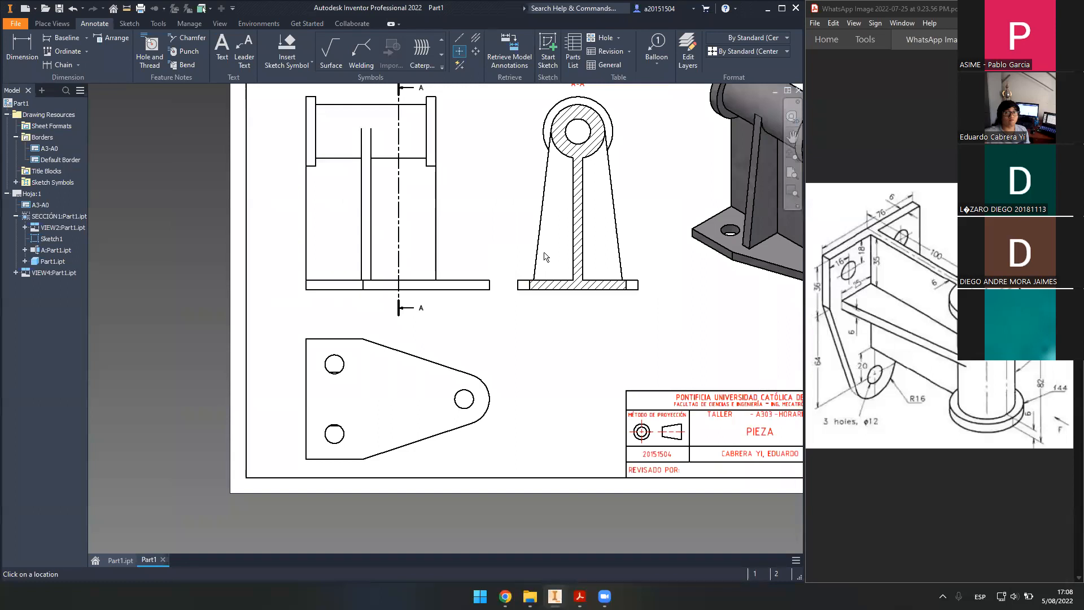
mouse_move(542, 303)
middle_down()
mouse_move(550, 273)
mouse_move(513, 323)
middle_up()
middle_drag(446, 362, 510, 307)
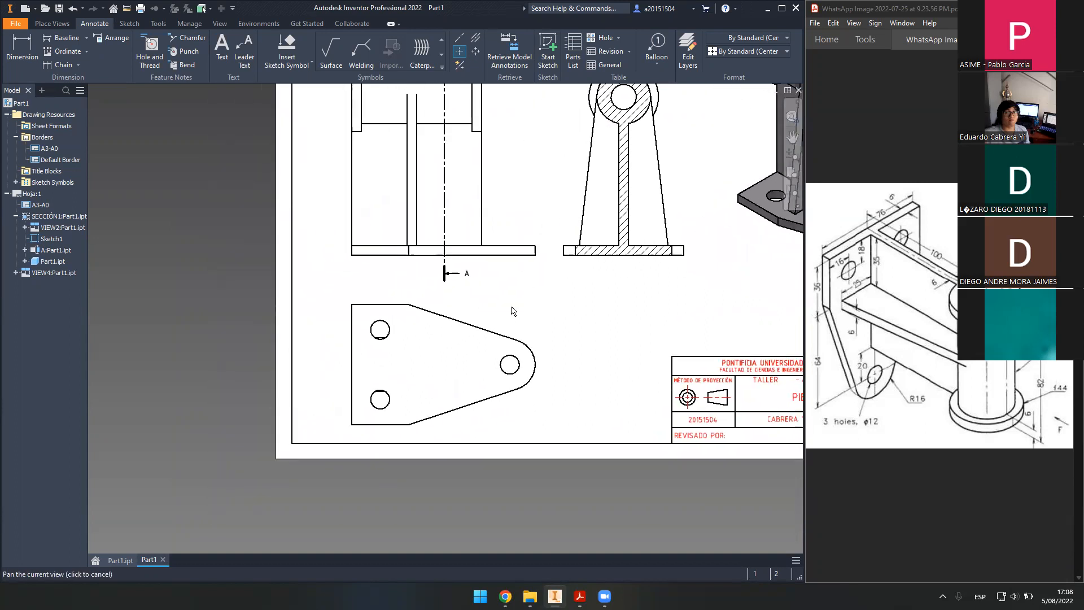
scroll(401, 335, down, 5)
middle_drag(369, 300, 379, 269)
click(370, 274)
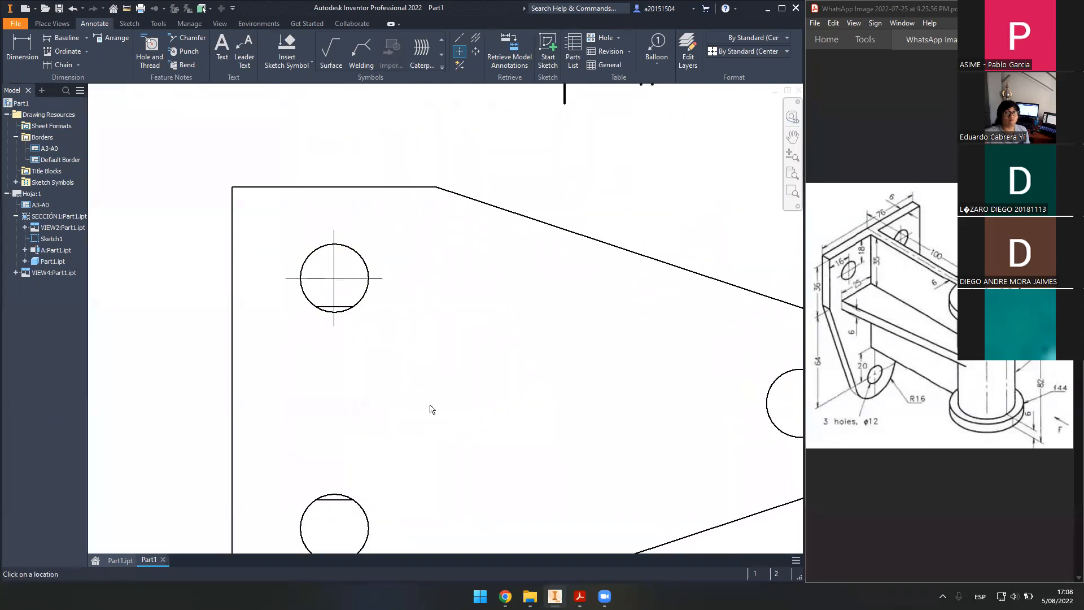
middle_drag(386, 518, 388, 442)
click(373, 462)
middle_drag(532, 334, 237, 356)
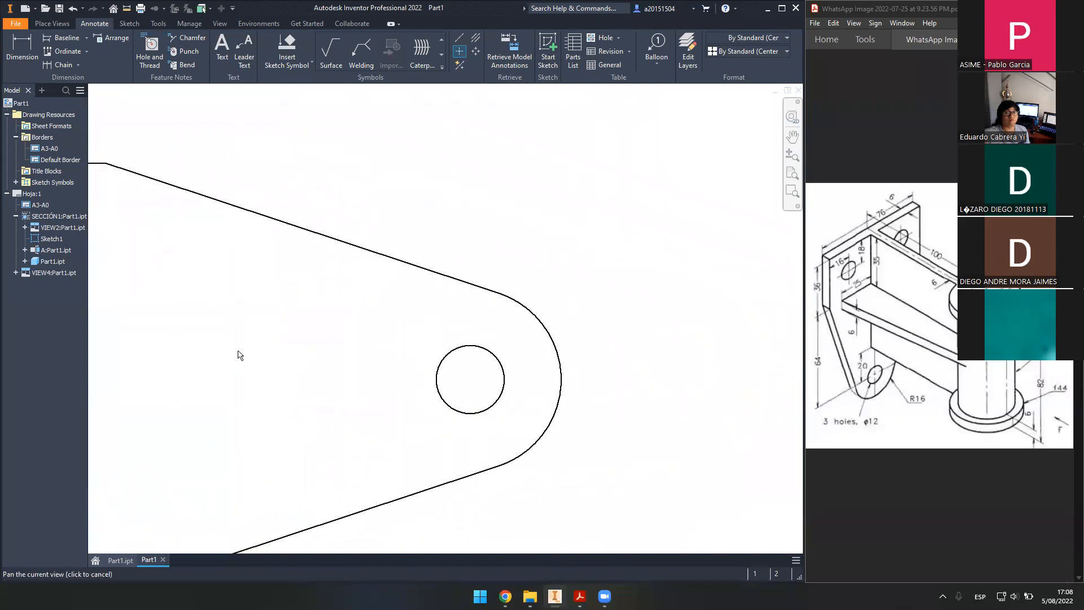
click(563, 365)
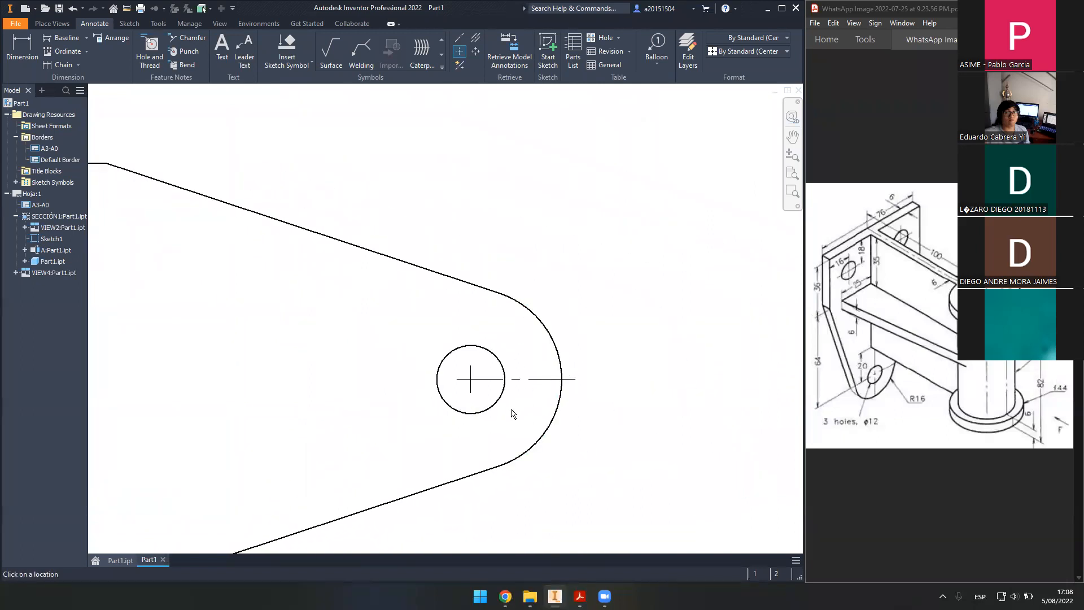
click(502, 392)
scroll(520, 390, down, 2)
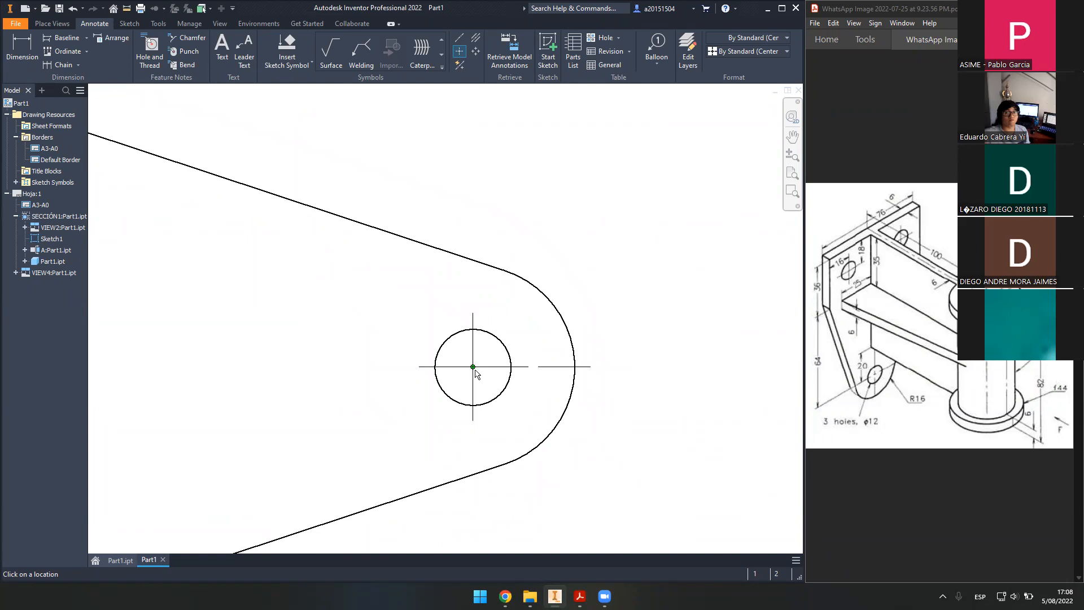
key(Escape)
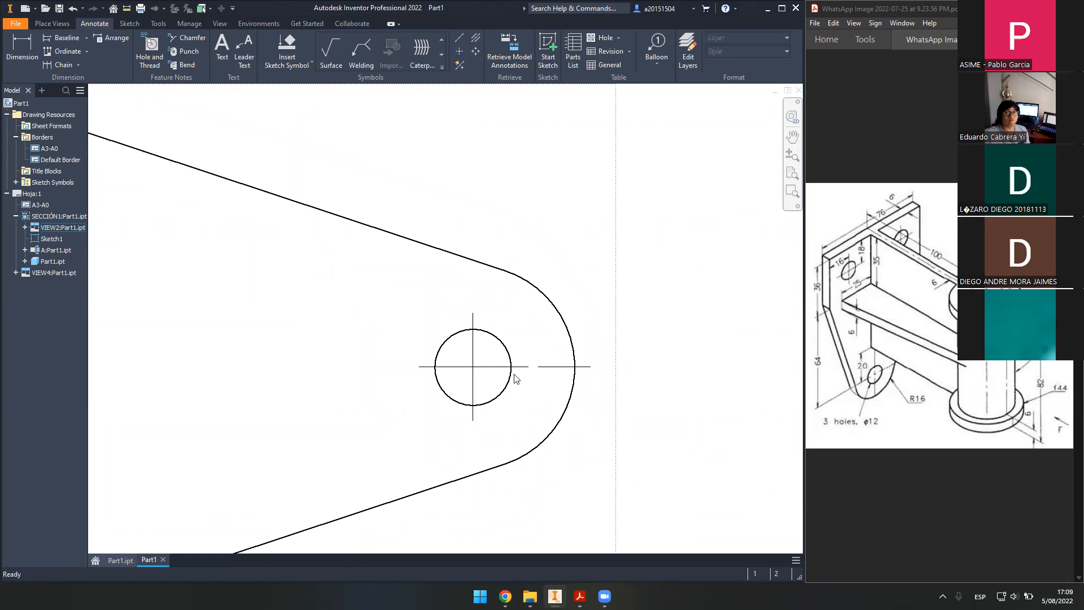
key(ctrl+z)
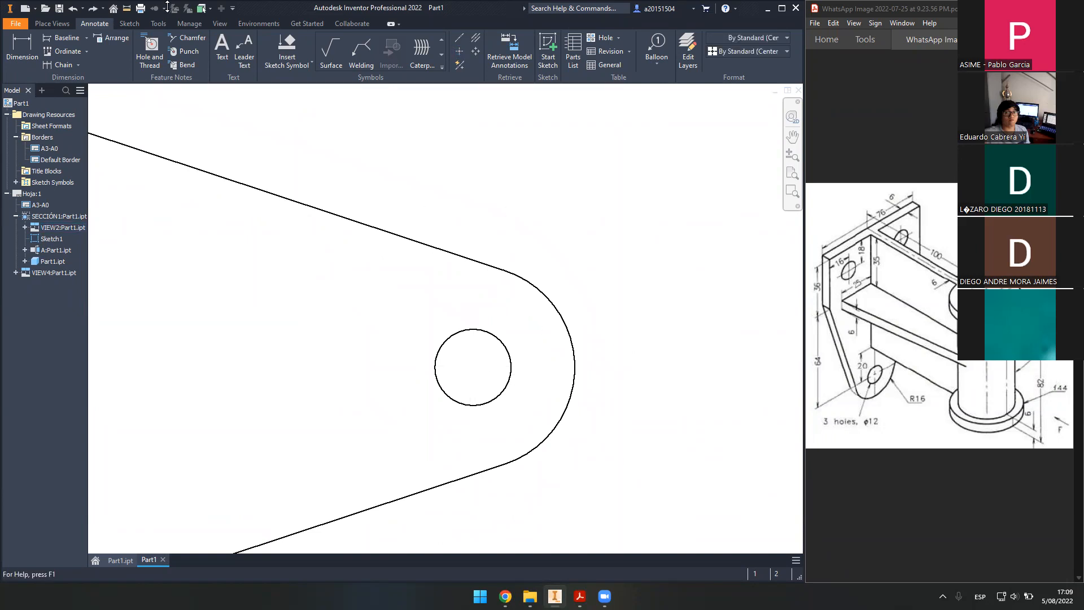
click(459, 51)
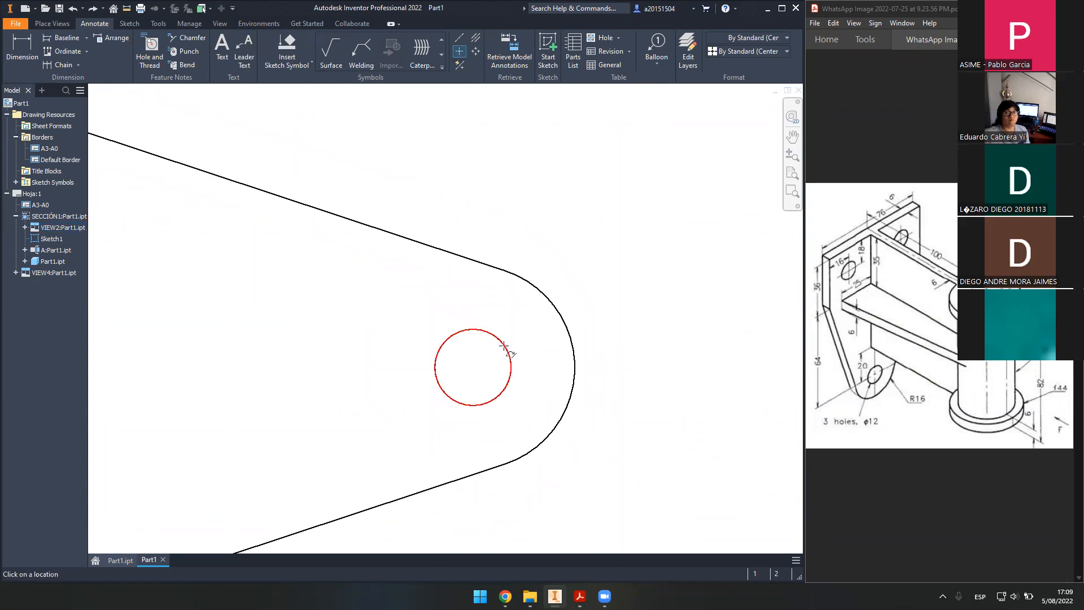
click(504, 345)
key(Escape)
click(488, 370)
drag(526, 366, 606, 366)
key(Escape)
scroll(667, 346, down, 2)
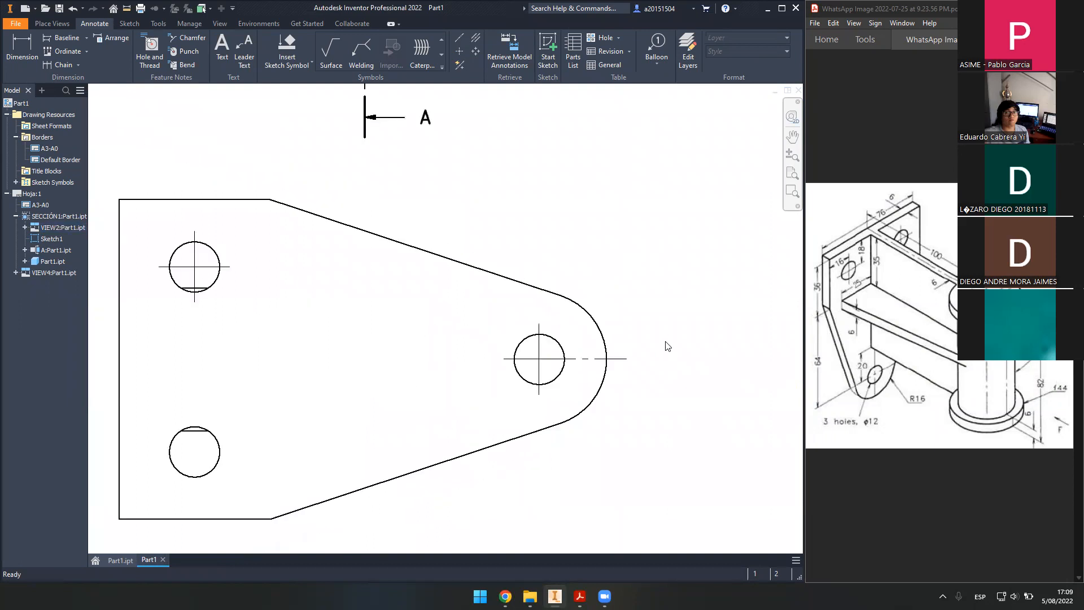
scroll(667, 346, down, 1)
scroll(605, 338, down, 1)
click(516, 343)
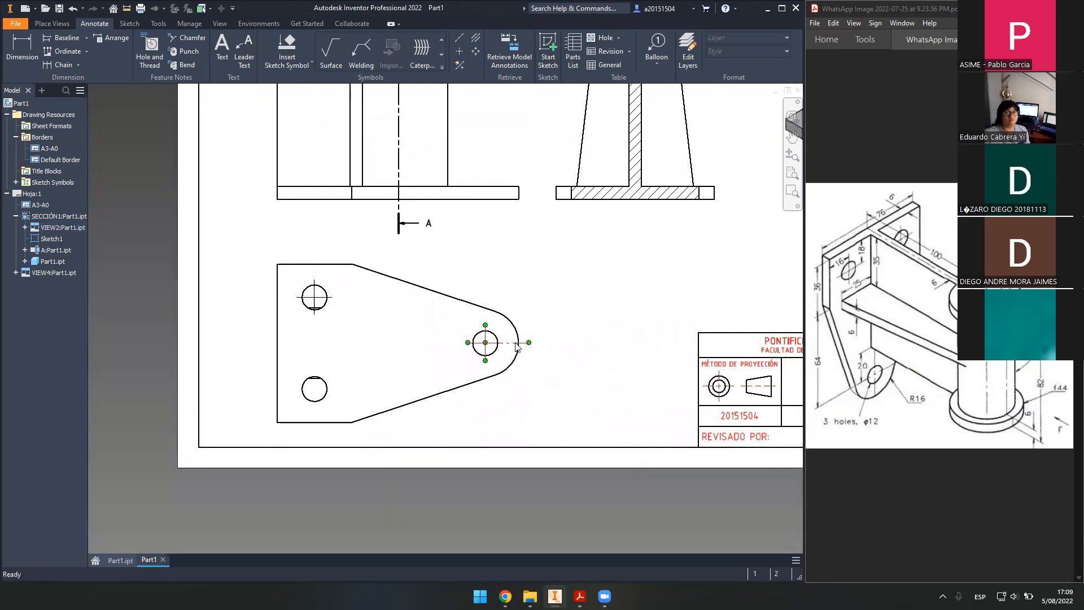
key(Escape)
scroll(481, 338, up, 3)
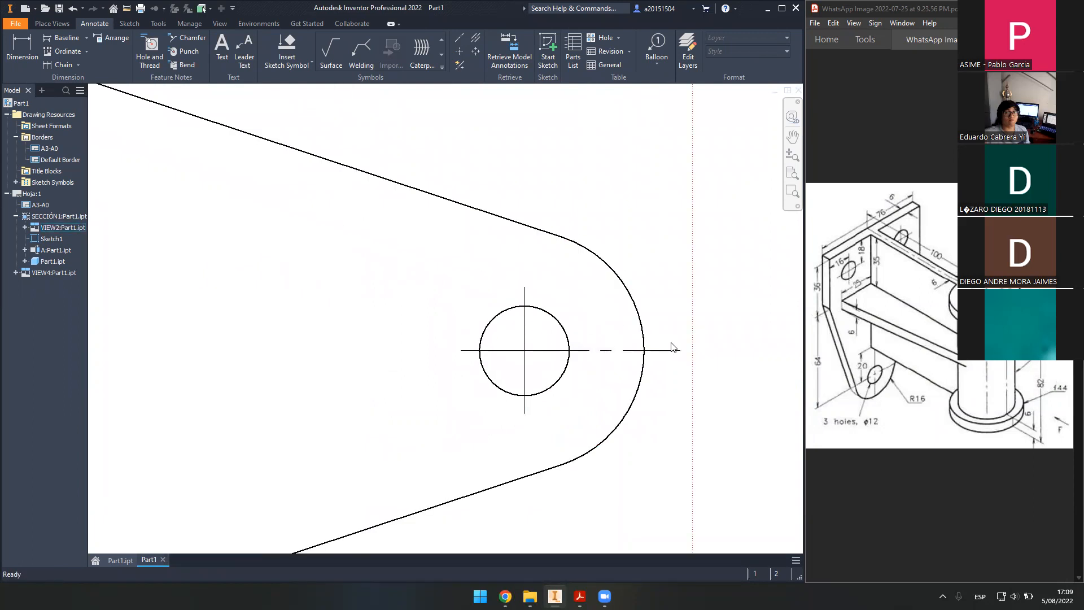
scroll(658, 356, up, 1)
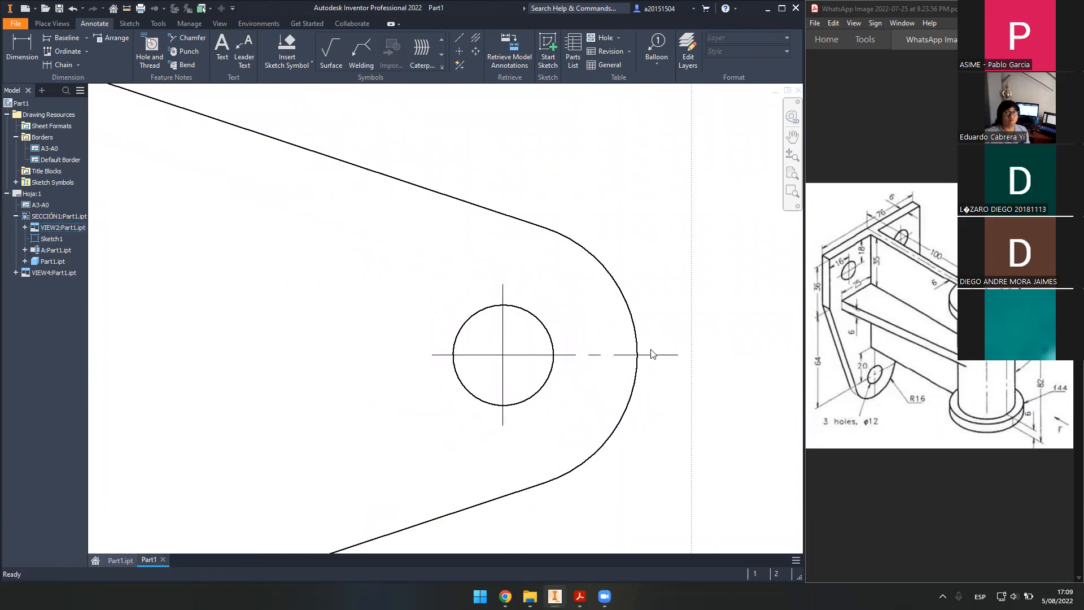
scroll(654, 347, up, 3)
scroll(617, 310, down, 4)
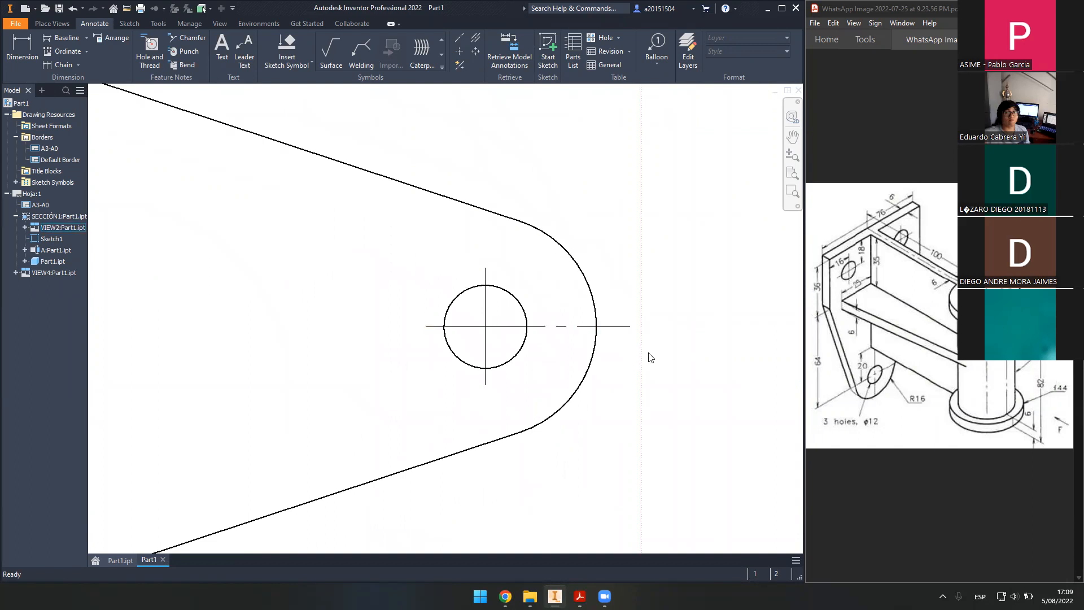
scroll(694, 333, down, 5)
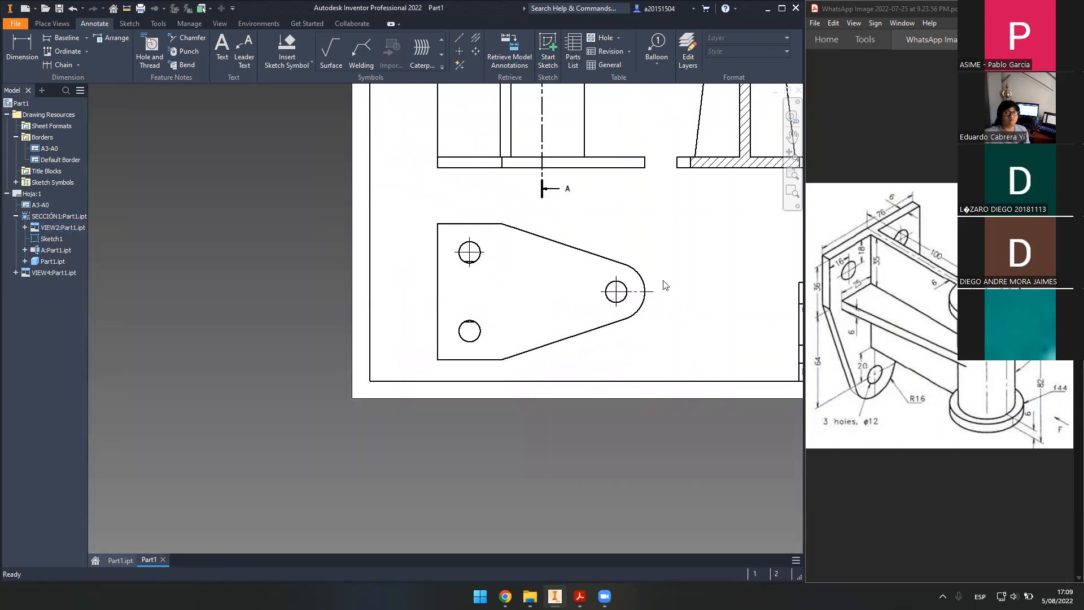
middle_drag(664, 281, 563, 365)
middle_drag(582, 330, 619, 370)
middle_drag(549, 324, 558, 365)
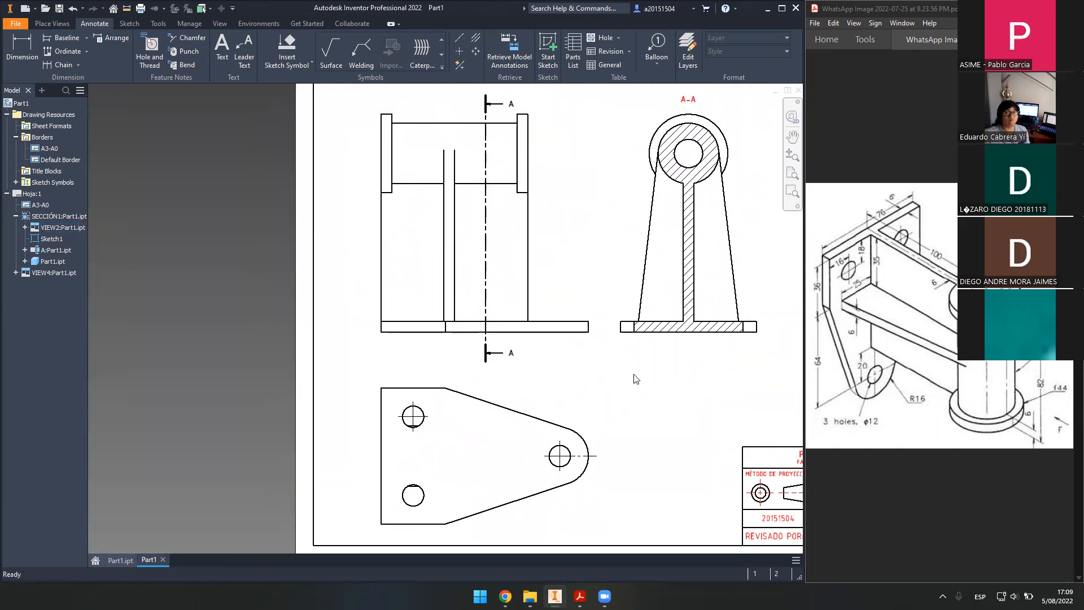
middle_drag(647, 360, 613, 381)
middle_drag(658, 152, 550, 274)
scroll(550, 260, up, 5)
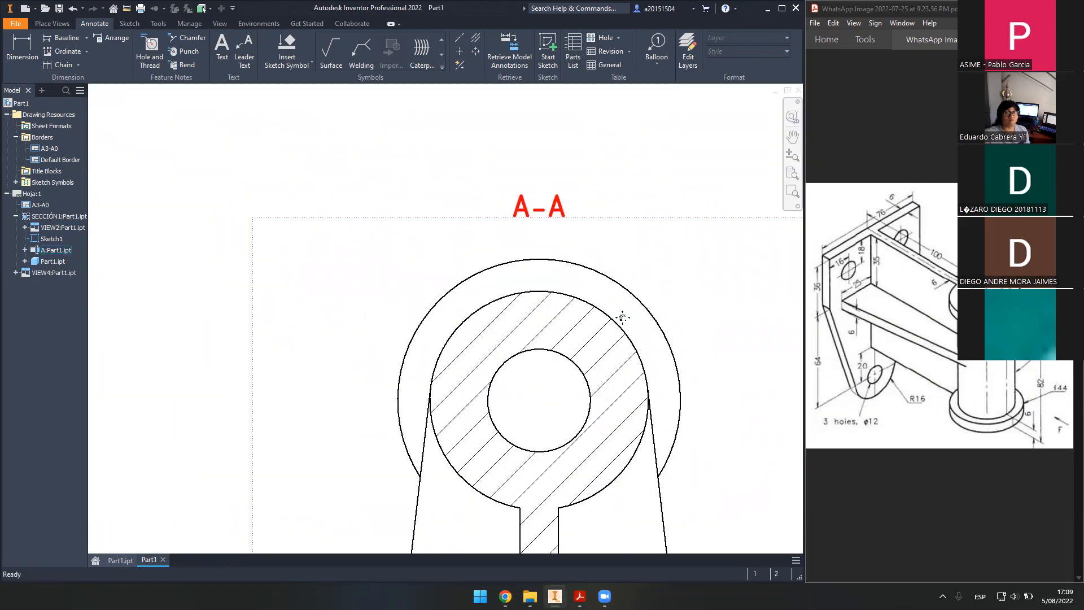
middle_drag(620, 311, 551, 286)
- Place a centre mark on the bore in section A-A
click(459, 51)
middle_drag(561, 246, 565, 191)
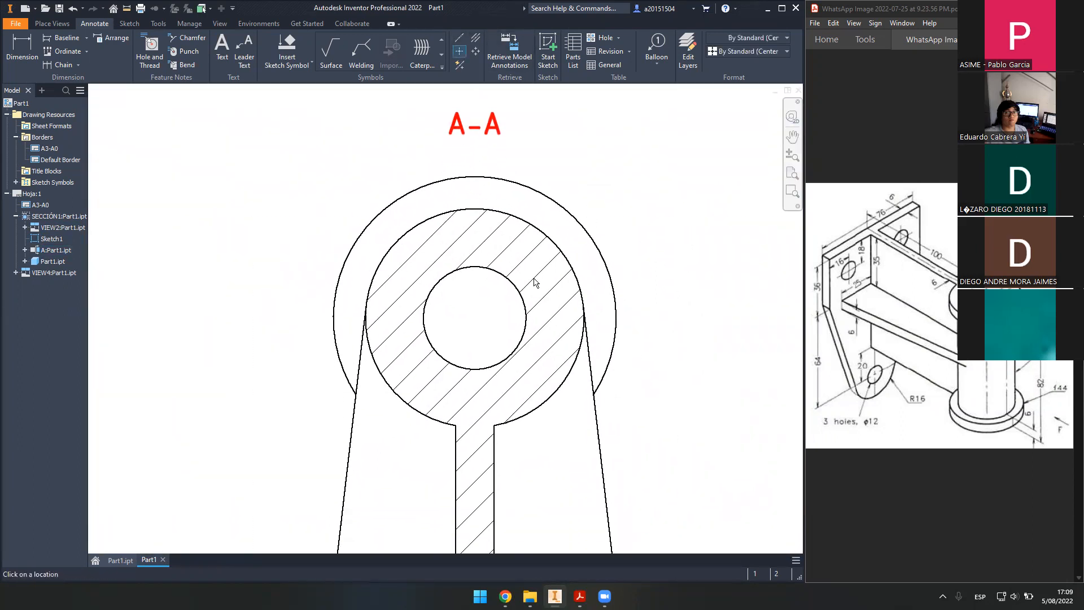
click(520, 289)
key(Escape)
- Stretch the centre mark's arms so they reach past the outer circle
click(498, 318)
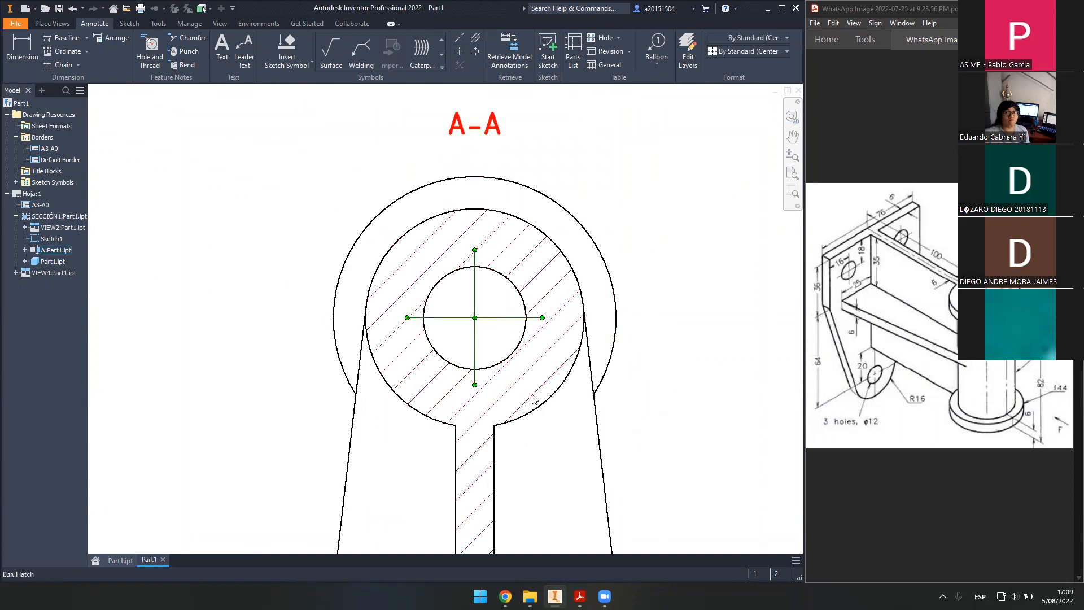
middle_drag(534, 399, 540, 383)
drag(412, 301, 382, 299)
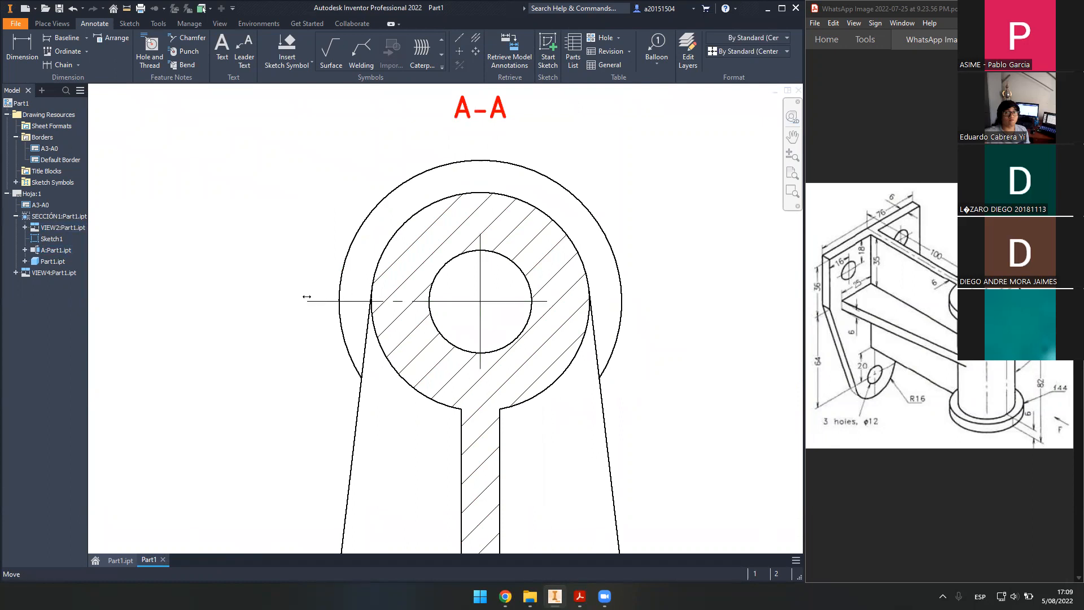
drag(298, 298, 311, 300)
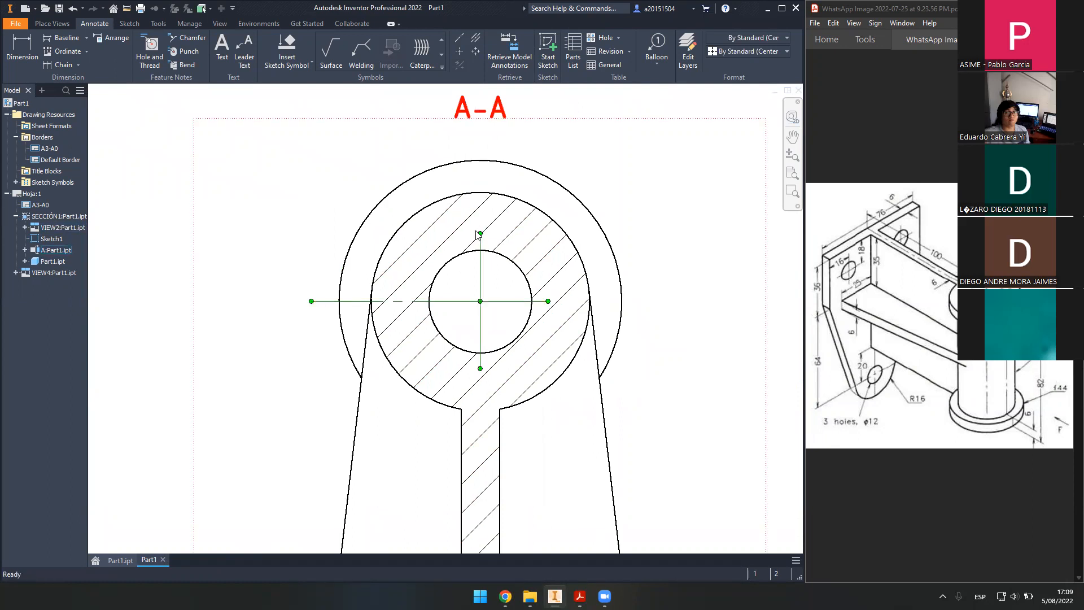
drag(480, 233, 490, 138)
drag(547, 301, 642, 292)
click(680, 341)
- Reselect the centre mark to check its extended arms in section A-A
click(501, 308)
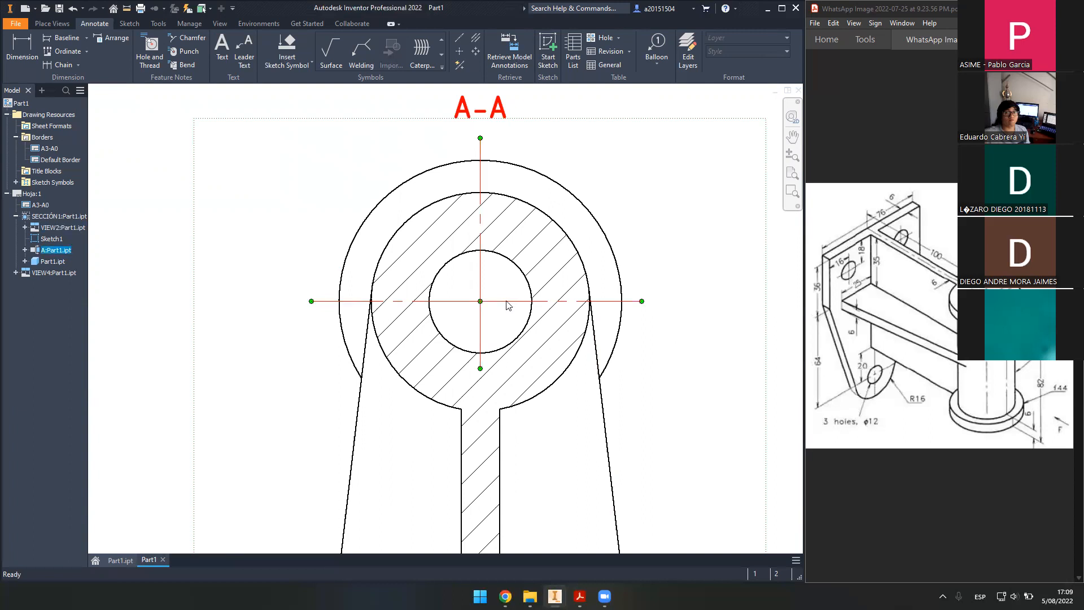
key(Escape)
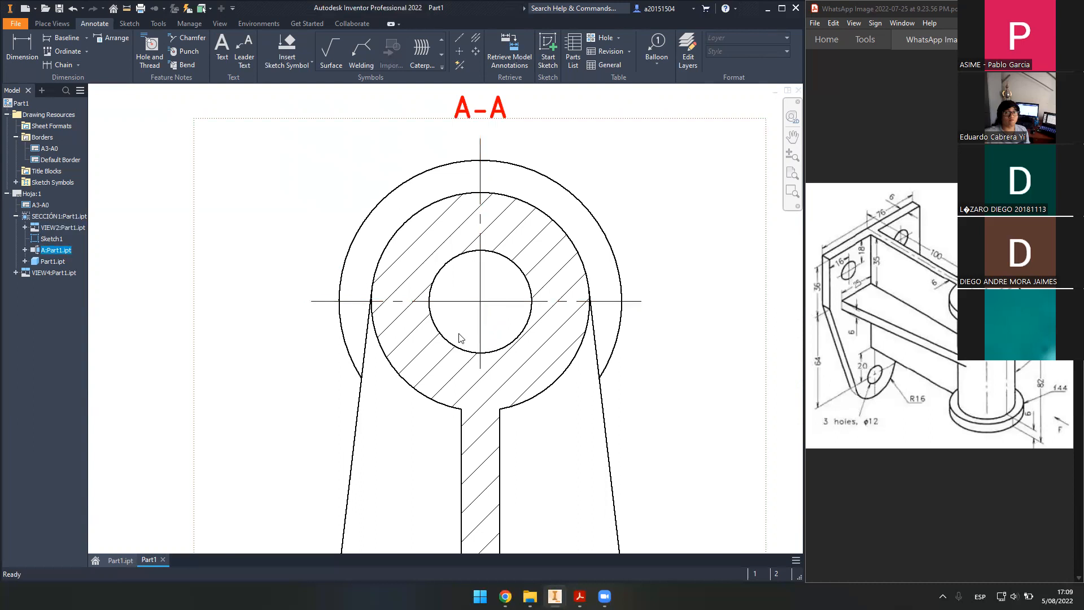
scroll(508, 345, up, 2)
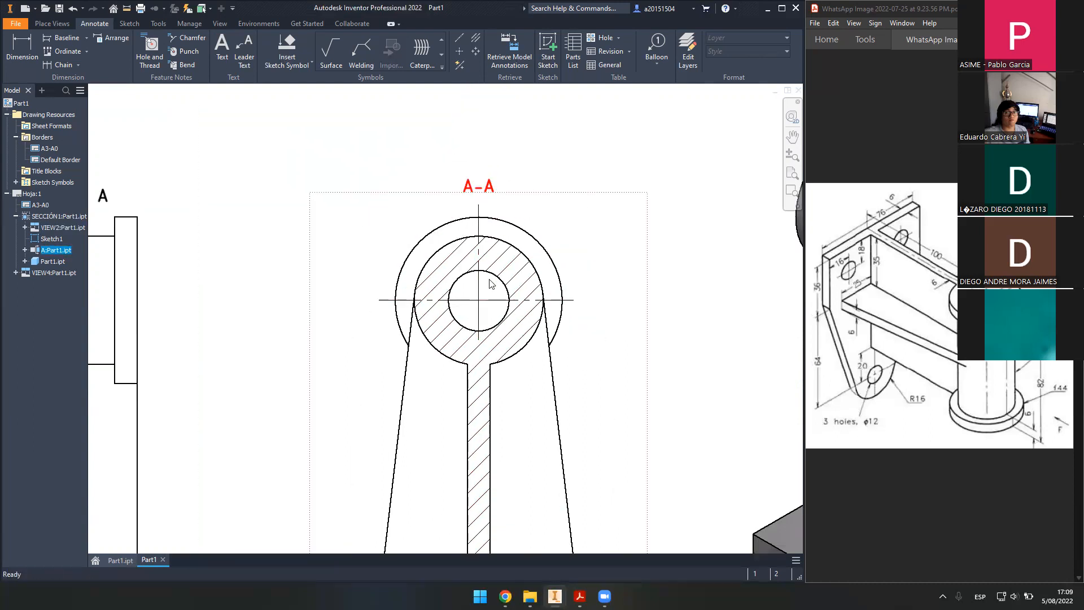
scroll(492, 287, down, 3)
scroll(629, 332, down, 3)
click(525, 305)
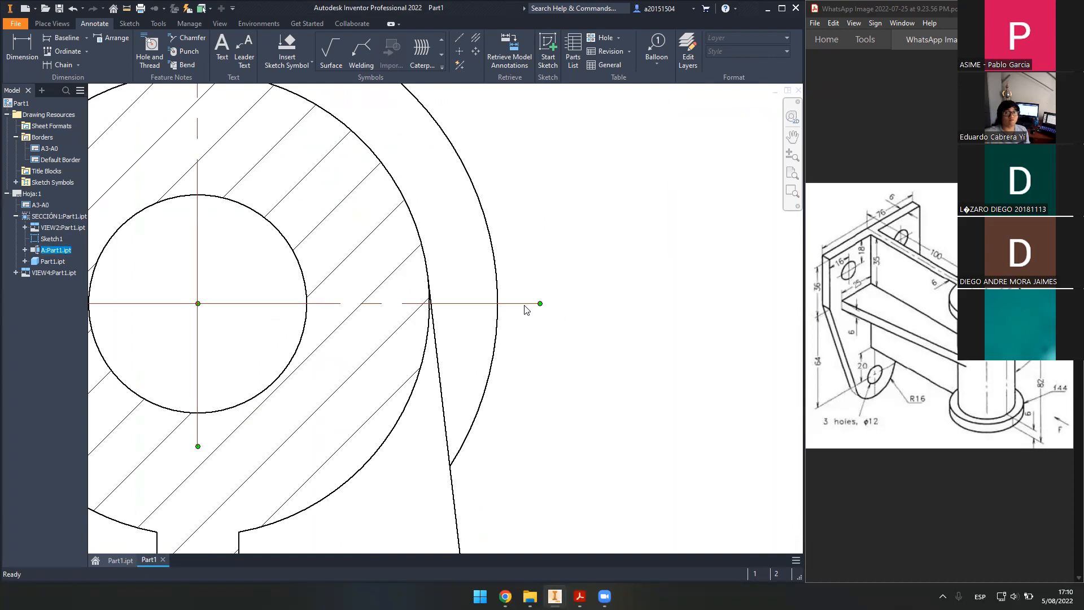
scroll(532, 310, up, 4)
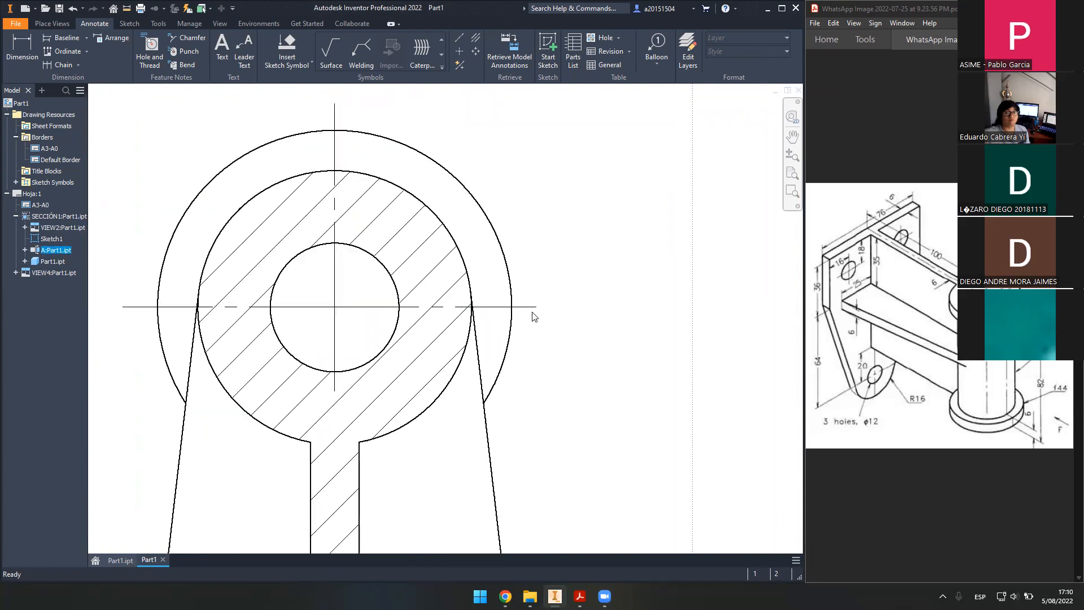
click(645, 386)
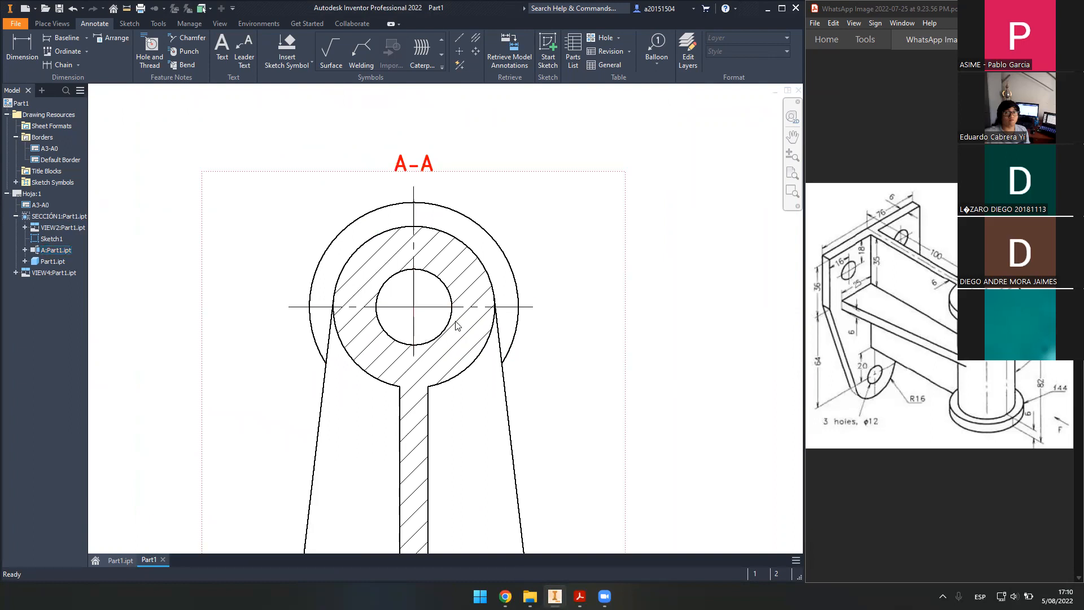
scroll(458, 326, up, 4)
scroll(675, 256, down, 6)
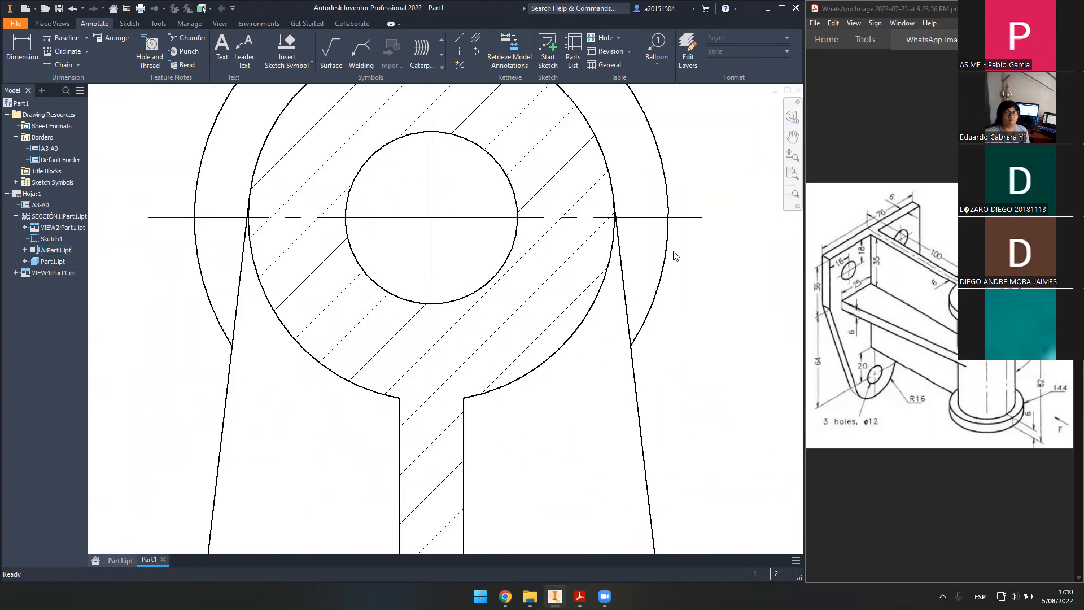
scroll(675, 255, up, 4)
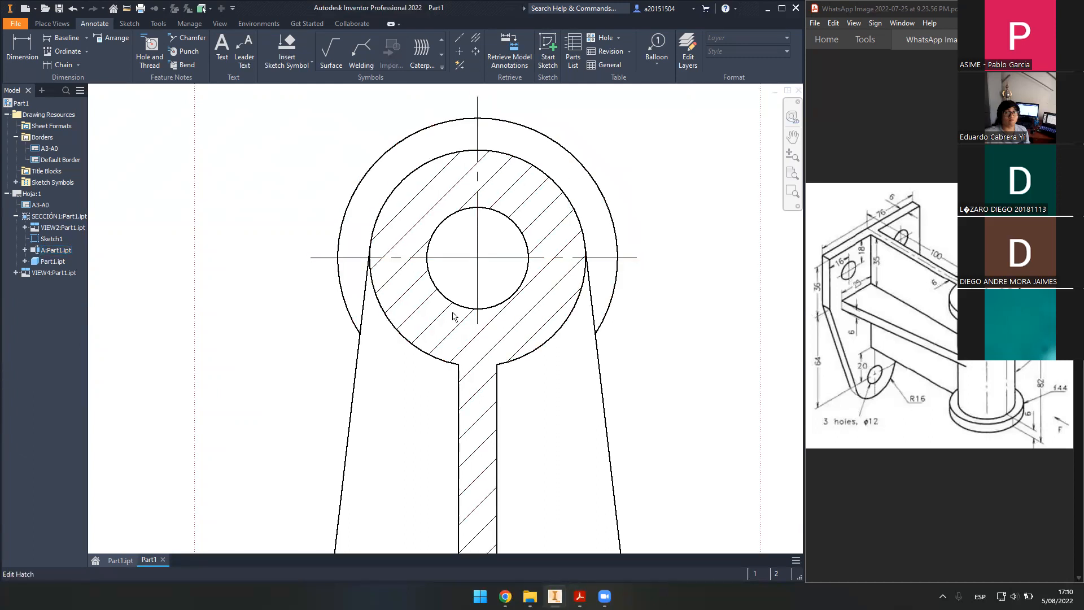
scroll(339, 307, down, 3)
scroll(336, 305, up, 6)
- Draw a horizontal centreline between the midpoints of both flange edges in the front view
middle_drag(253, 307, 479, 330)
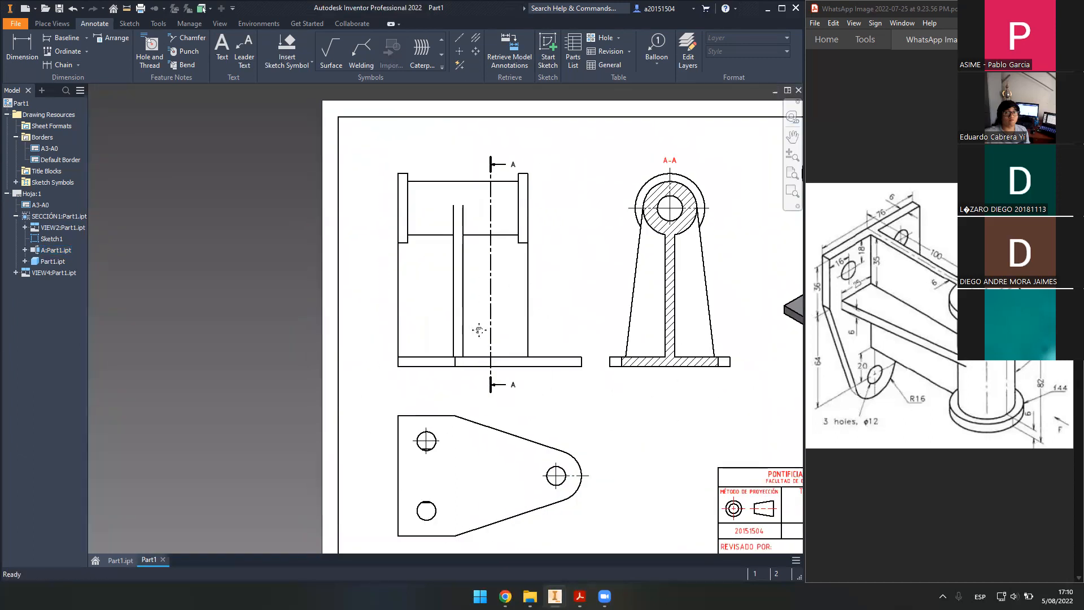
scroll(338, 254, down, 4)
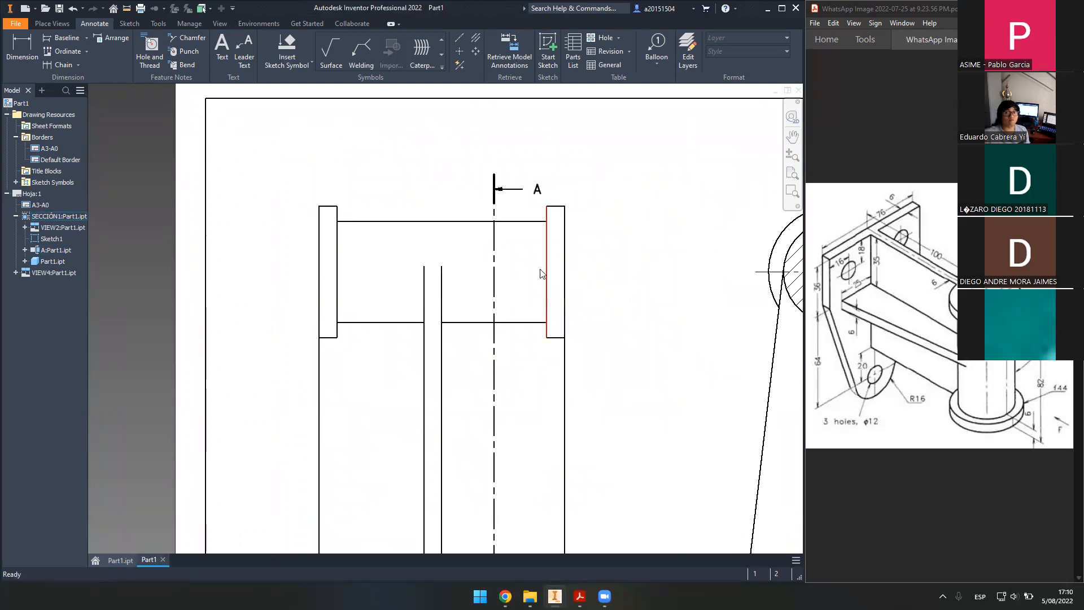
scroll(422, 283, up, 3)
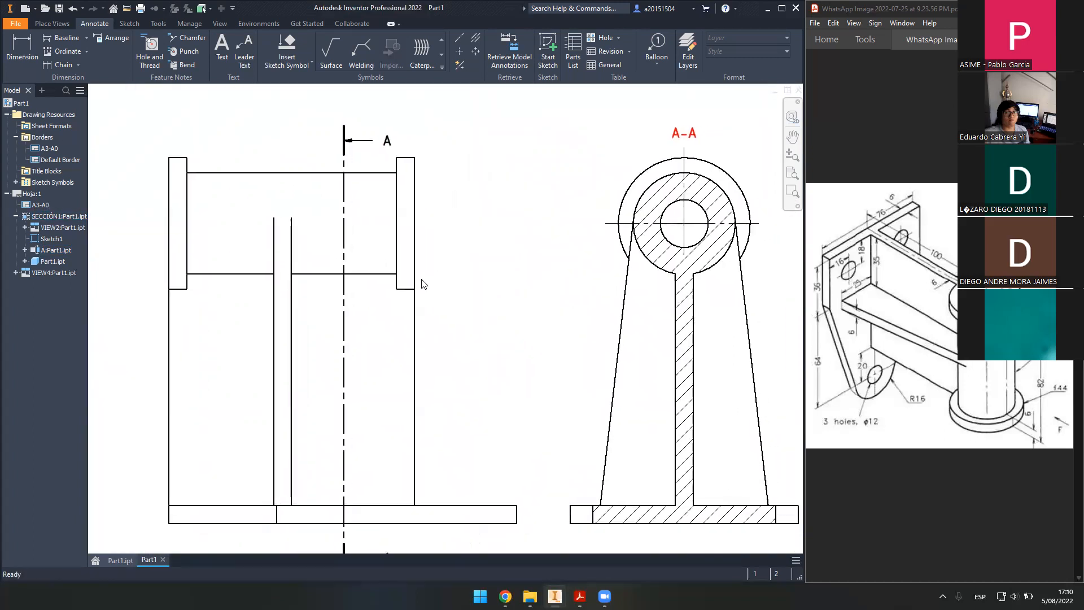
scroll(430, 279, down, 5)
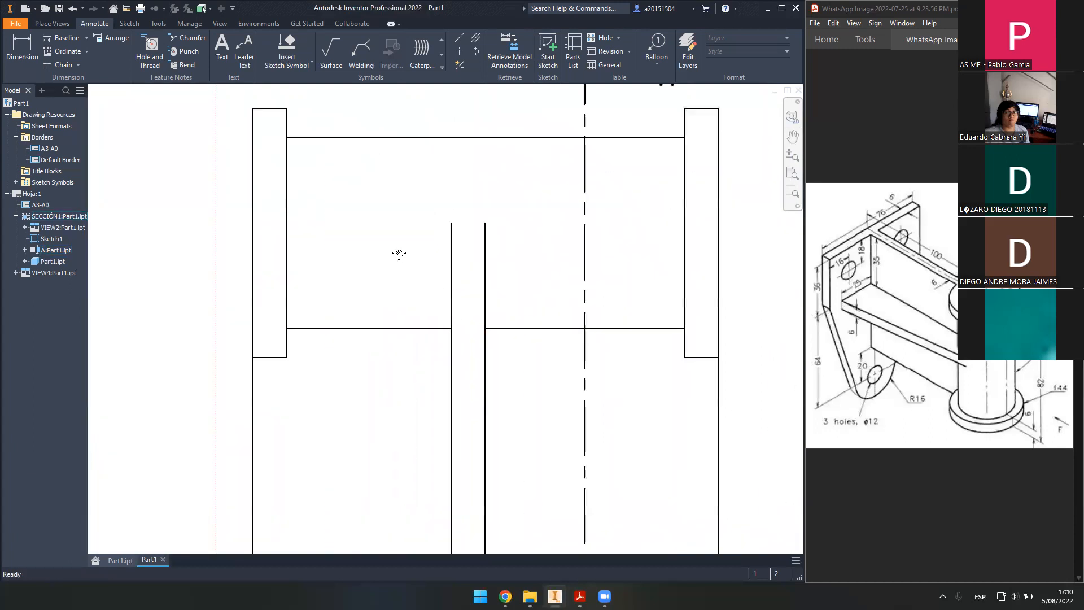
middle_drag(399, 253, 416, 306)
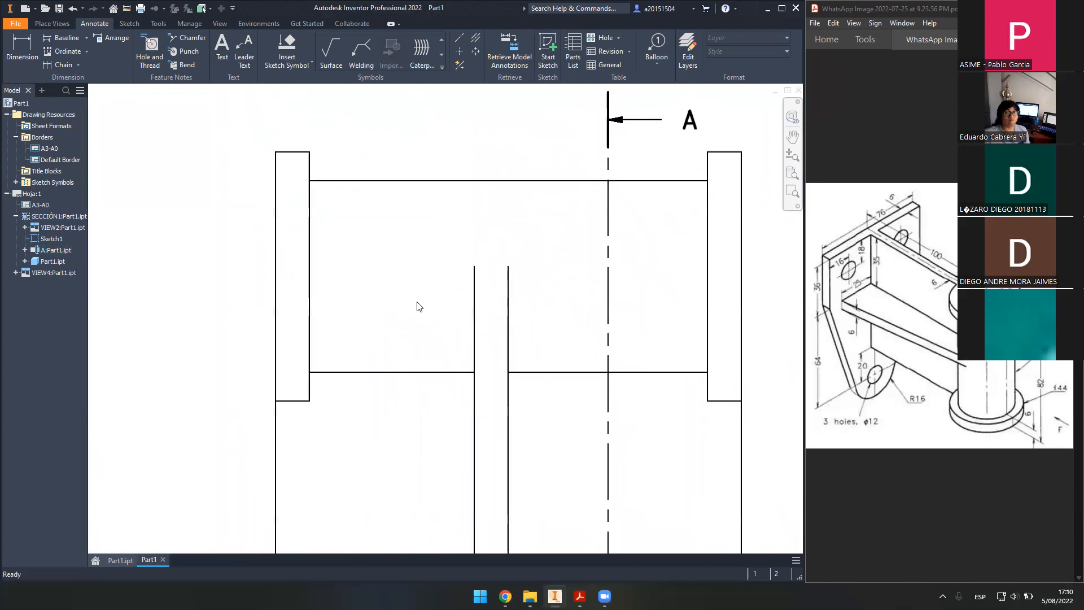
click(458, 40)
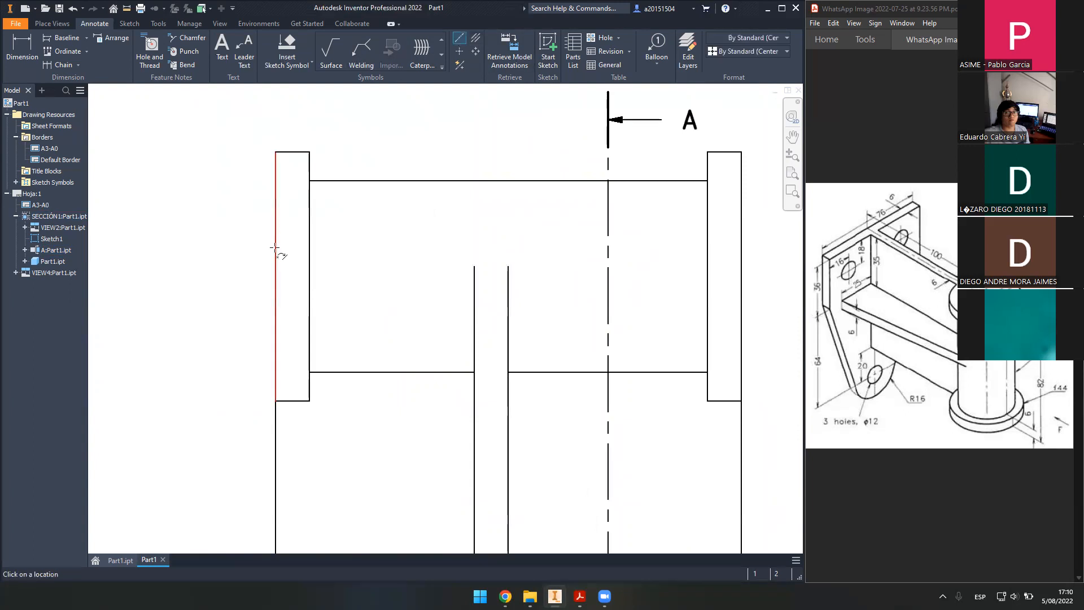
click(275, 276)
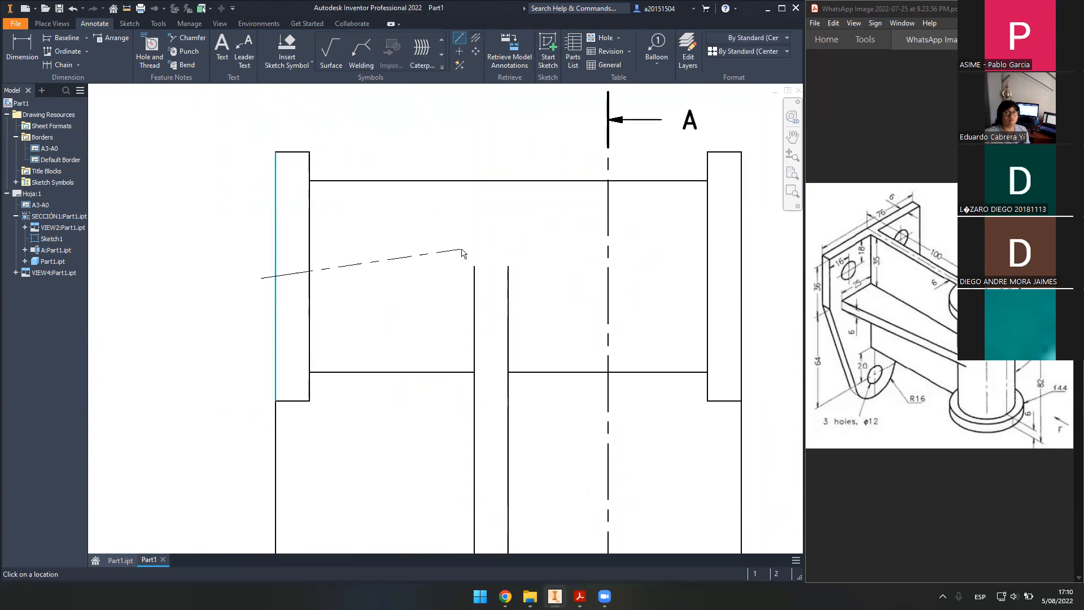
middle_drag(460, 247, 349, 260)
click(630, 289)
right_click(608, 267)
click(642, 269)
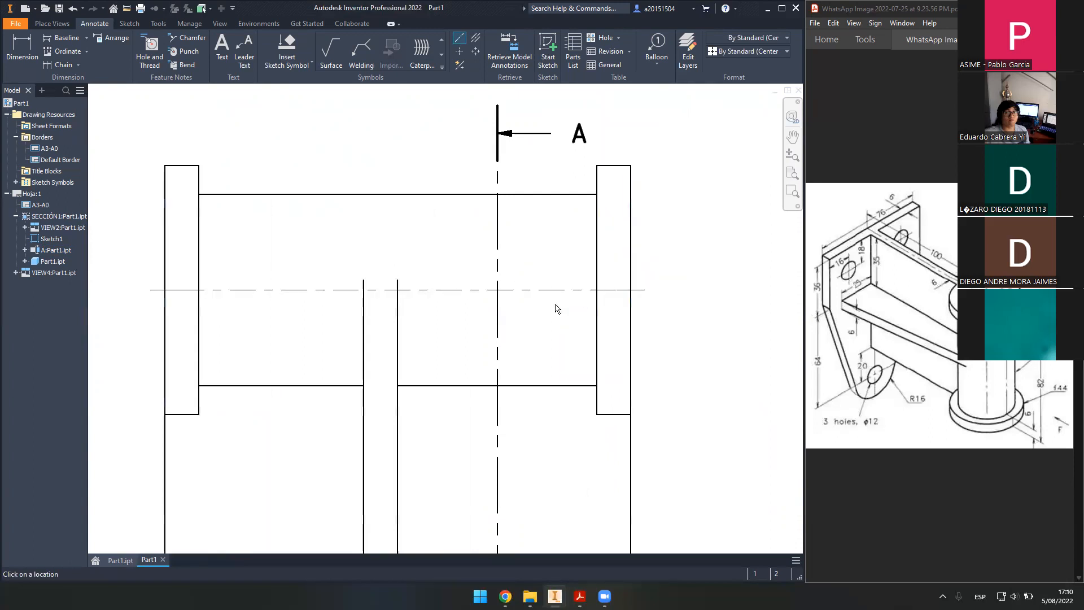
- Switch to the Part1.ipt 3D part model
scroll(556, 308, down, 5)
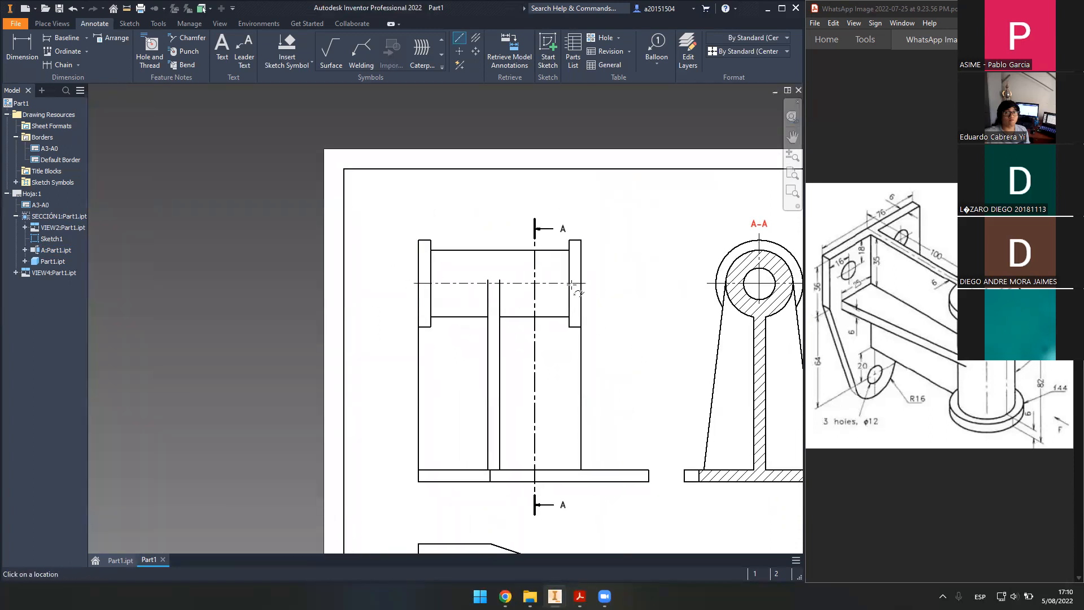
middle_drag(658, 321, 648, 298)
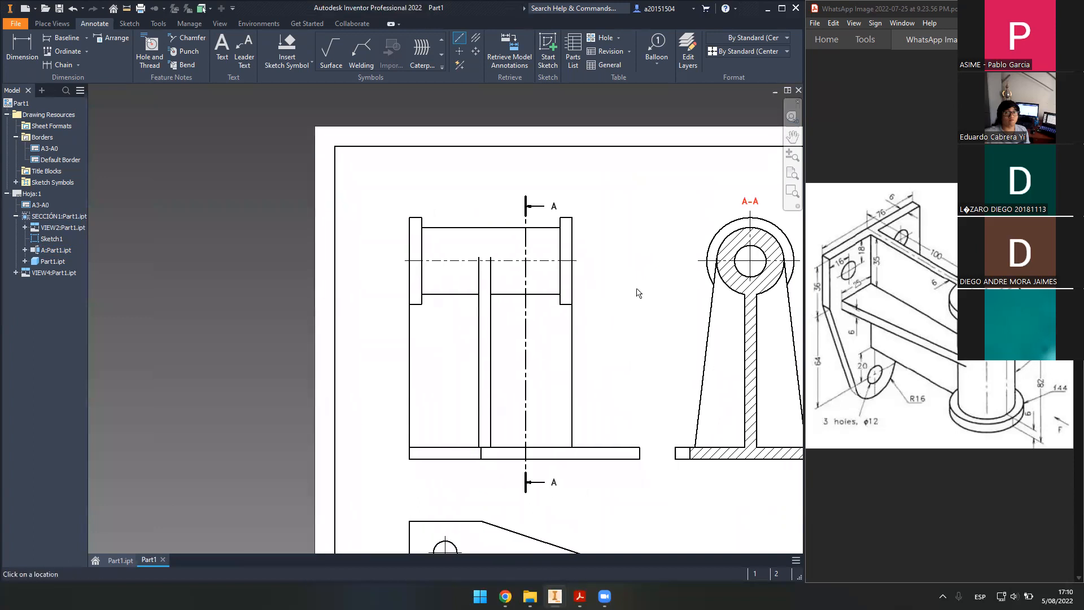
click(128, 559)
mouse_move(427, 344)
middle_down()
mouse_move(530, 395)
mouse_move(437, 355)
middle_up()
- Select and orbit around the flange end face, then return to the Part1 drawing
click(522, 285)
shift+middle_drag(543, 281, 537, 357)
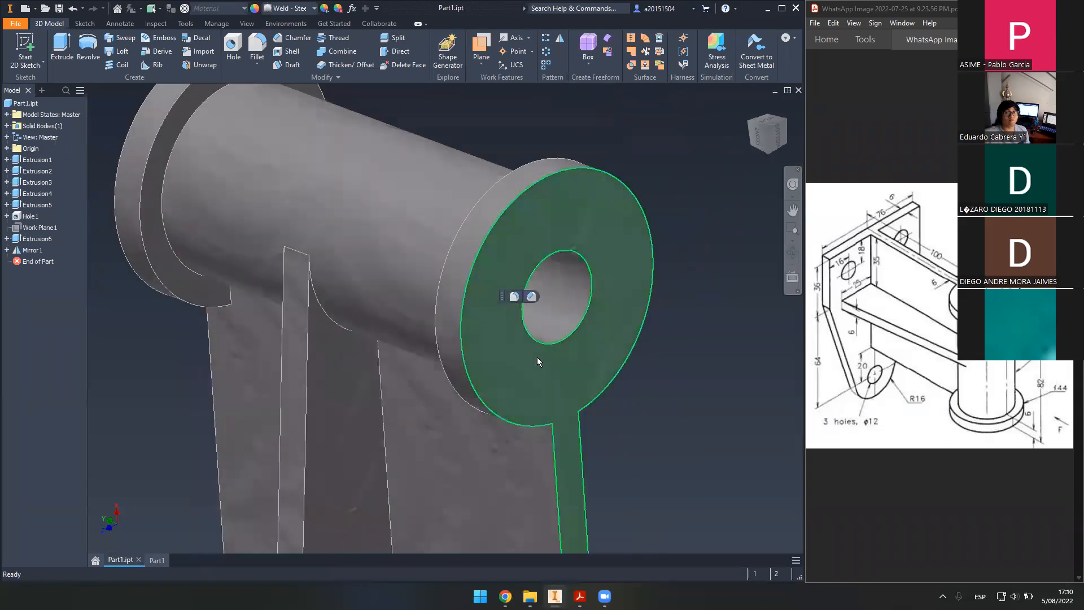
shift+middle_drag(637, 309, 546, 392)
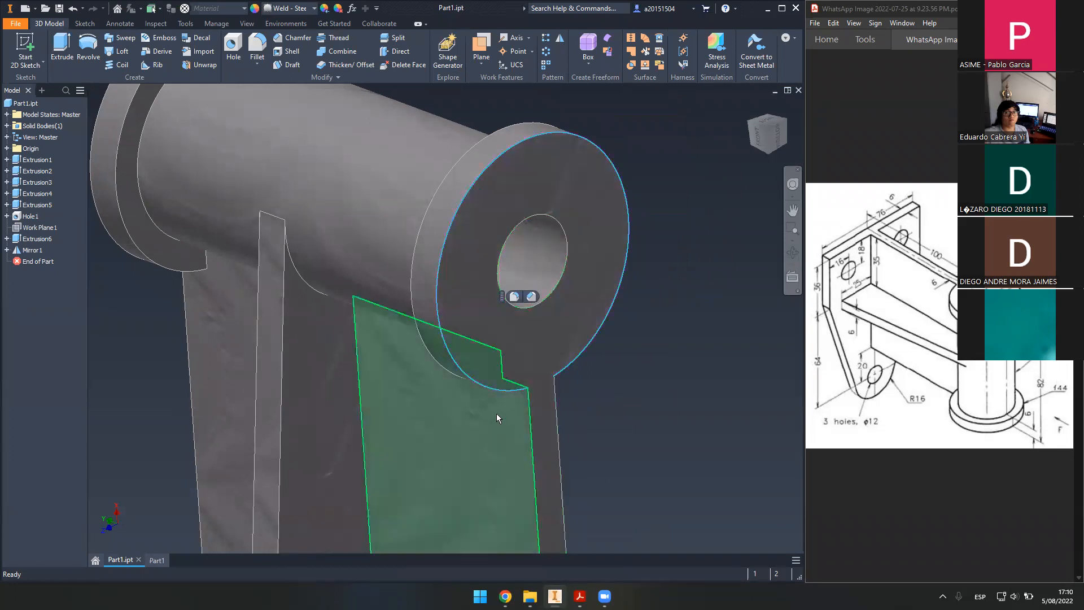
click(158, 560)
middle_drag(424, 374, 459, 373)
scroll(448, 295, up, 3)
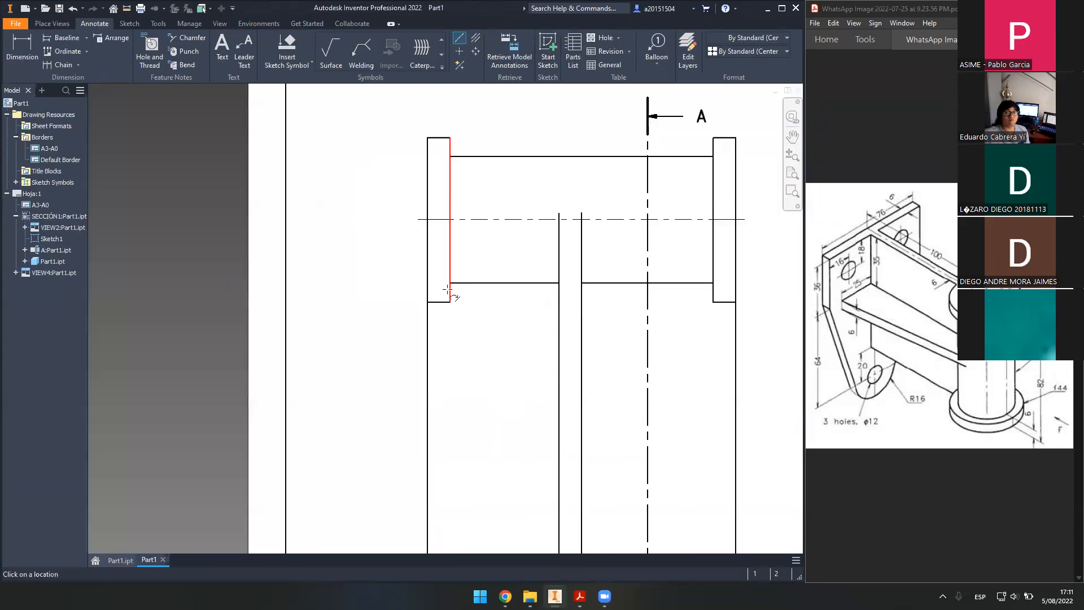
middle_drag(465, 334, 449, 300)
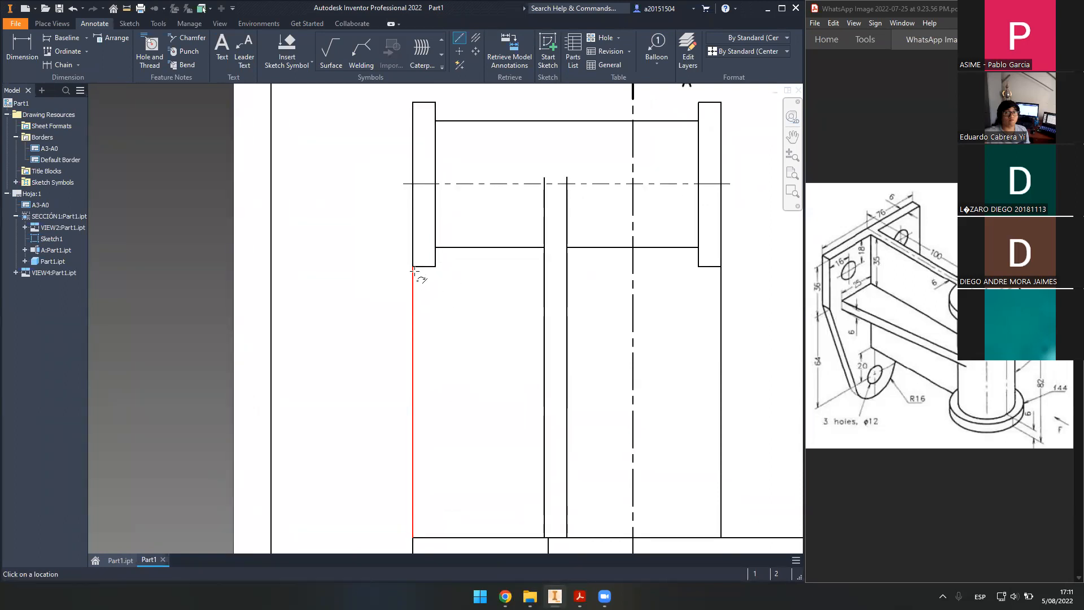
scroll(389, 226, down, 2)
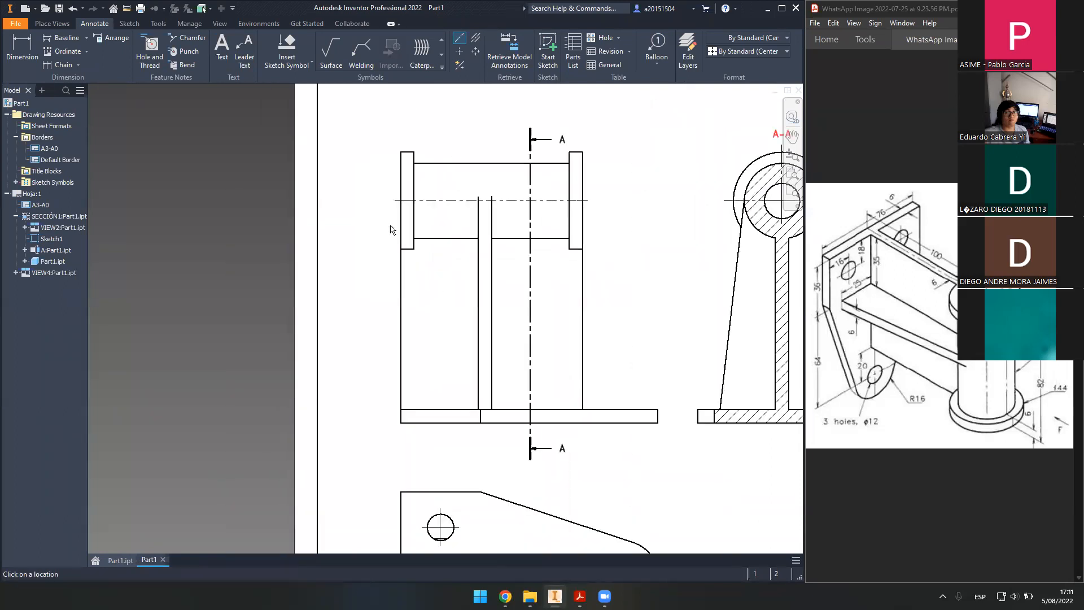
click(36, 47)
click(398, 421)
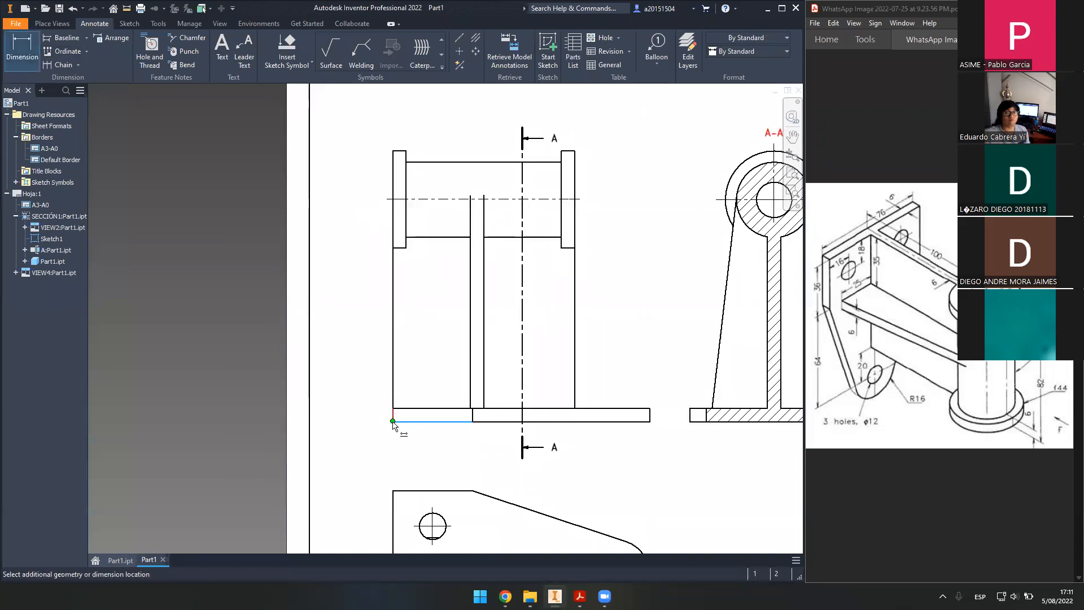
click(394, 200)
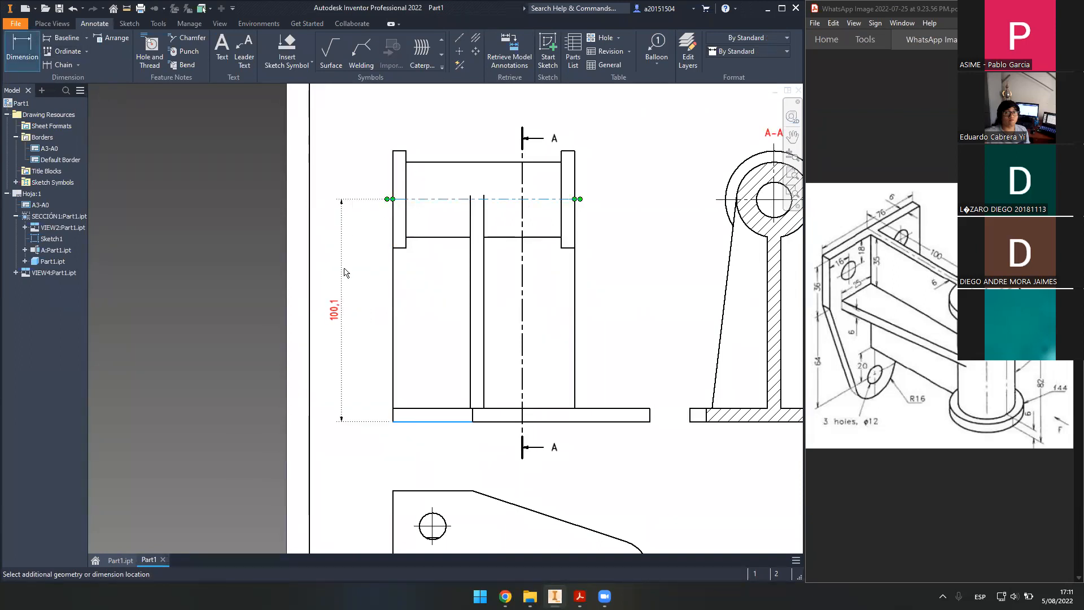
click(346, 273)
click(350, 293)
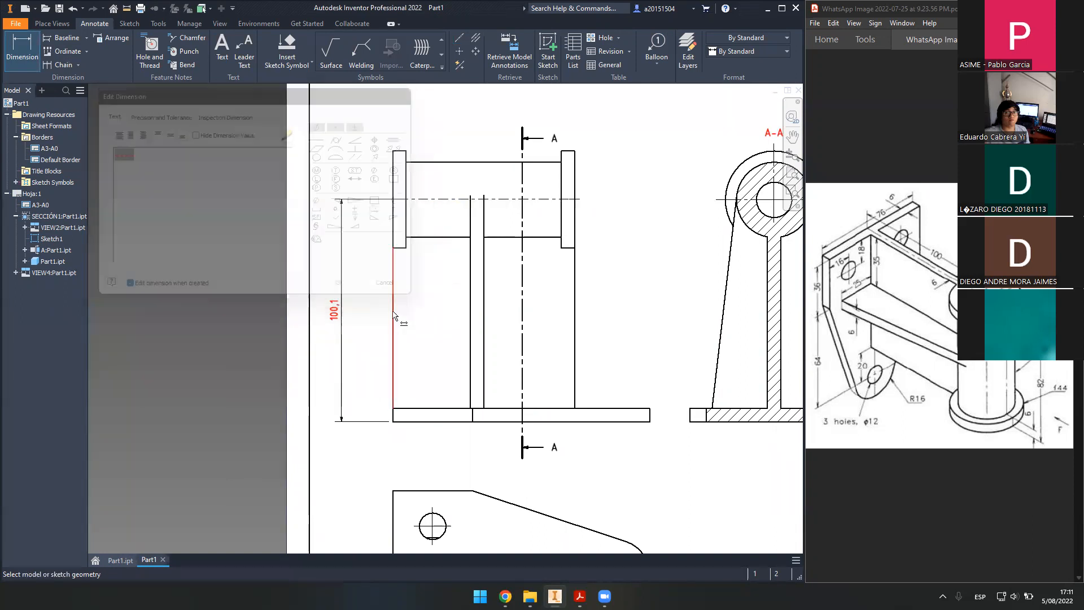
scroll(341, 296, up, 6)
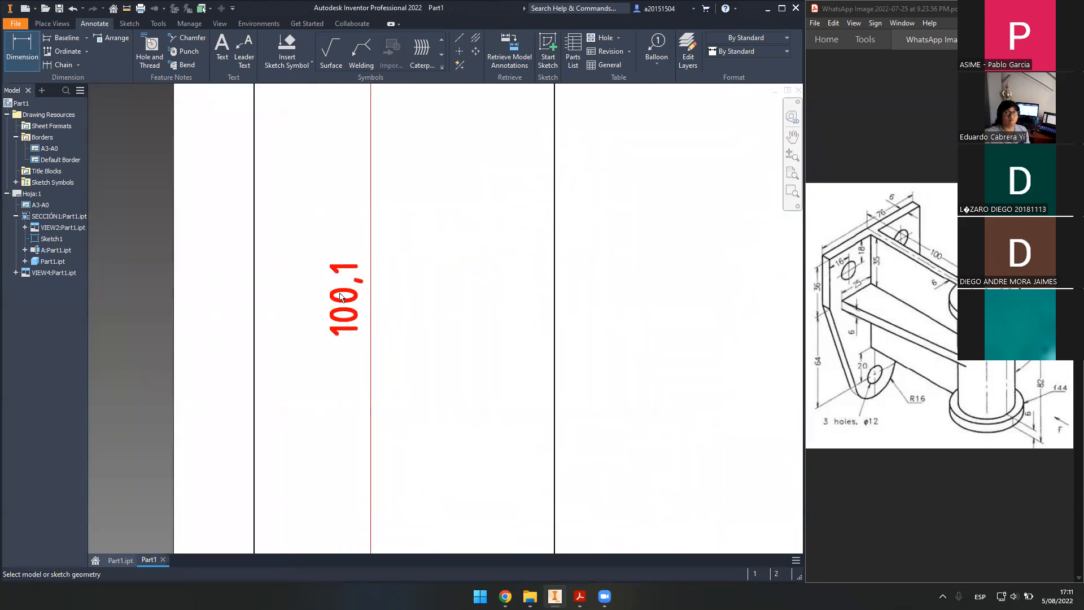
scroll(342, 297, down, 5)
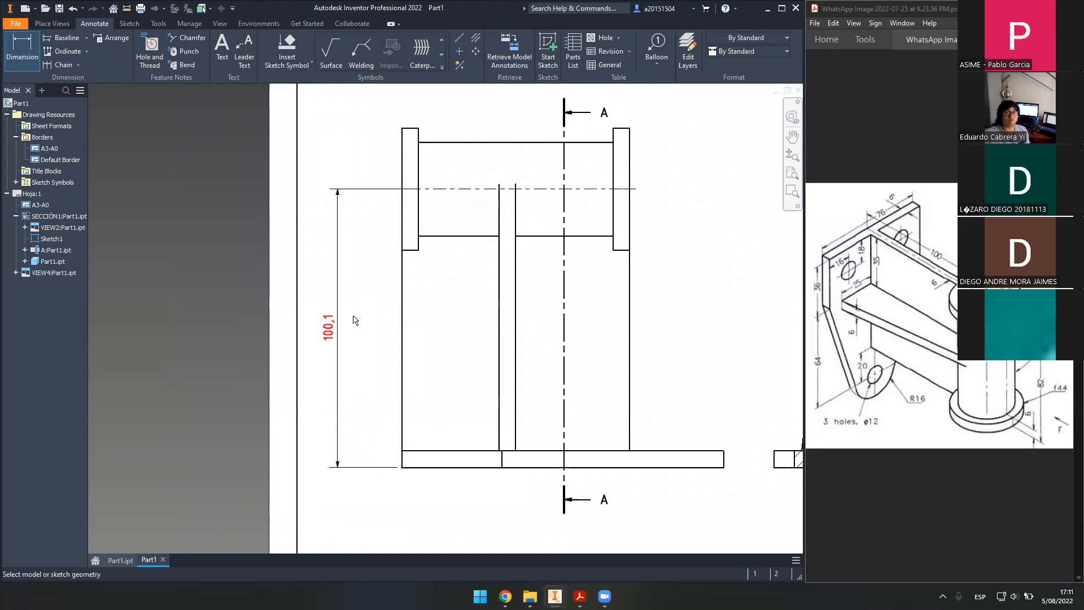
double_click(413, 332)
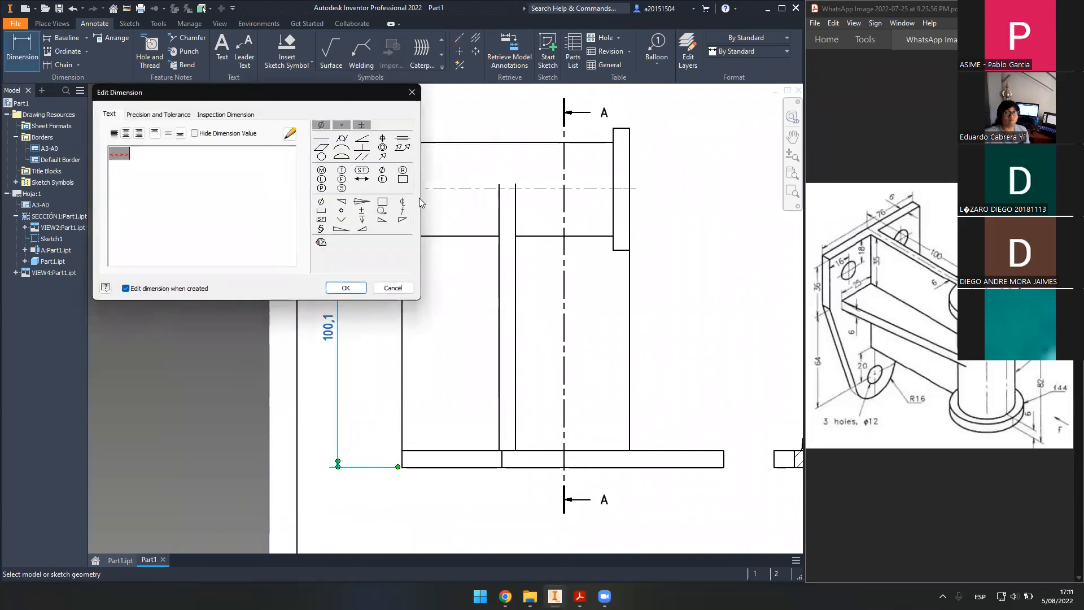
click(405, 287)
key(Escape)
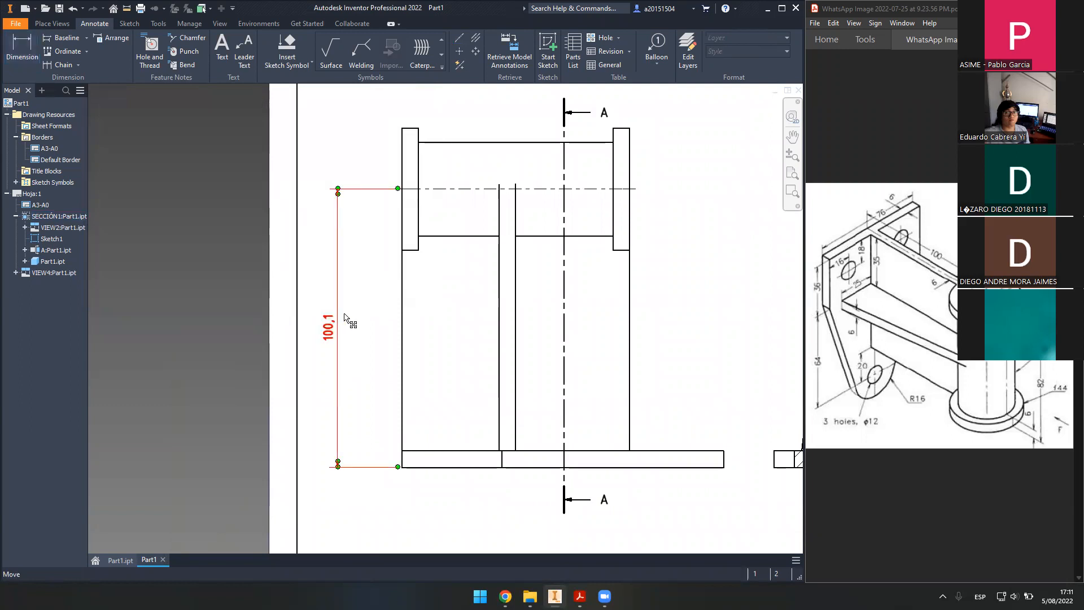
middle_drag(480, 212, 447, 274)
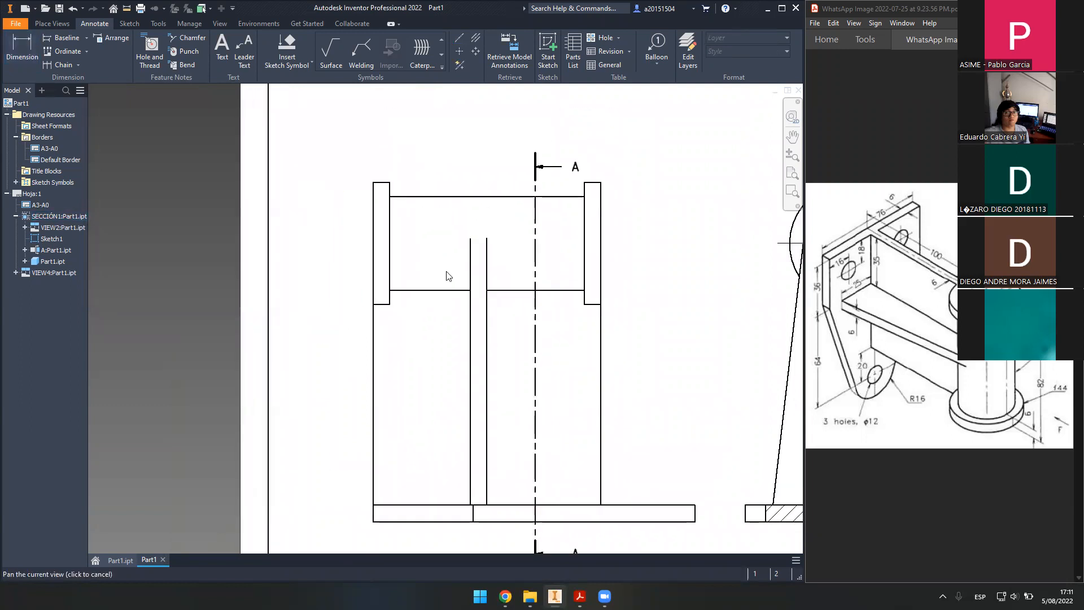
scroll(556, 271, down, 3)
scroll(602, 276, up, 4)
scroll(514, 258, down, 3)
scroll(514, 257, up, 3)
middle_drag(447, 262, 380, 229)
scroll(380, 230, down, 3)
mouse_move(513, 256)
middle_down()
mouse_move(554, 279)
mouse_move(398, 257)
middle_up()
scroll(585, 269, up, 1)
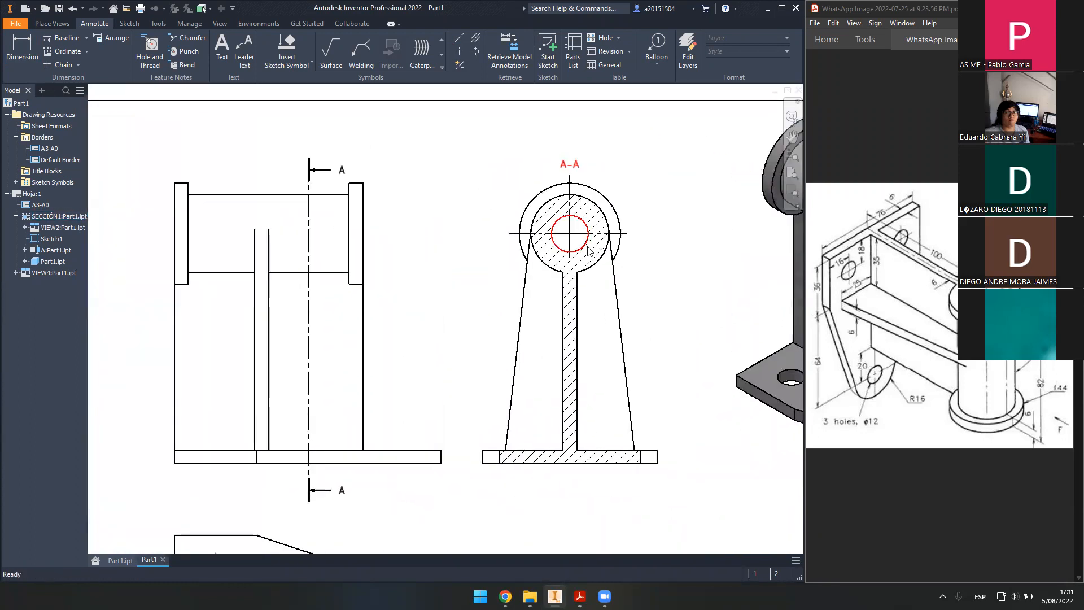
scroll(584, 247, up, 4)
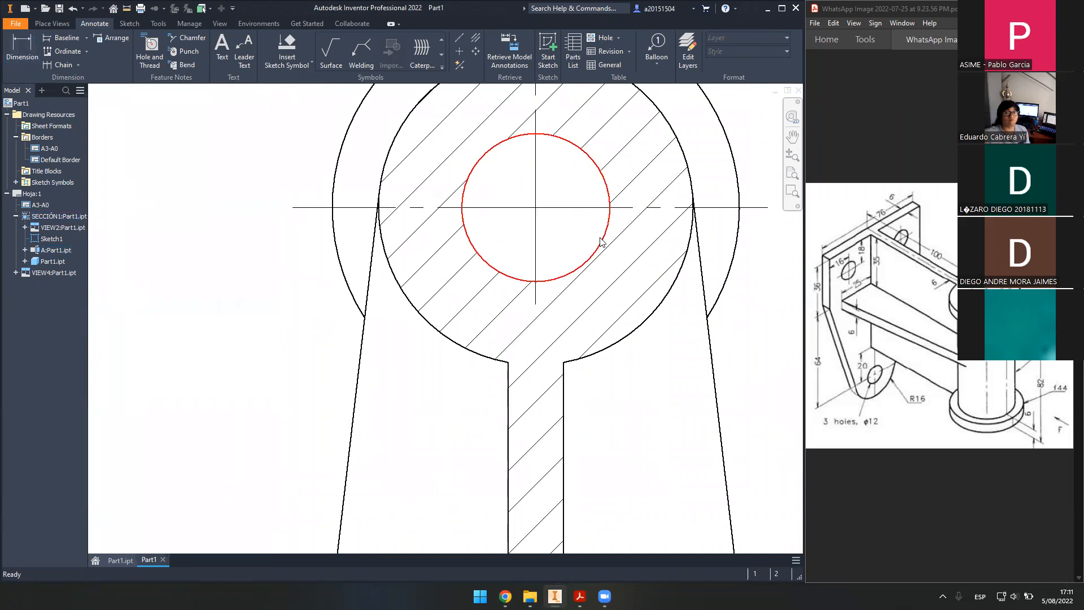
- Set front view SECCIÓN1 to the Hidden Line style so hidden edges appear dashed
scroll(413, 259, down, 4)
scroll(413, 257, down, 2)
drag(294, 279, 486, 305)
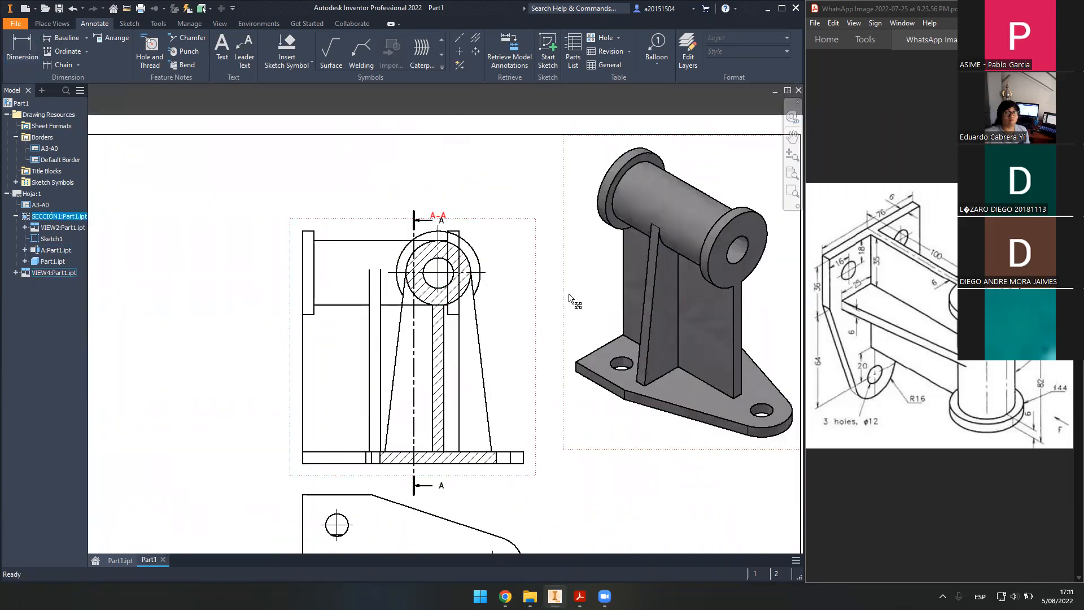
key(ctrl+z)
middle_drag(470, 463, 646, 460)
click(508, 309)
click(221, 294)
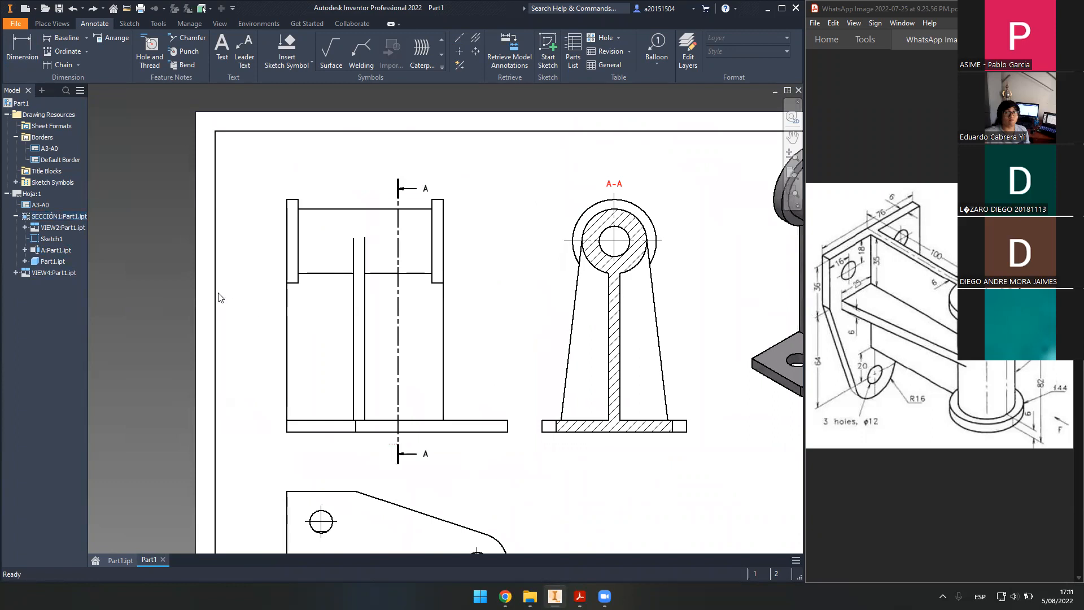
double_click(277, 258)
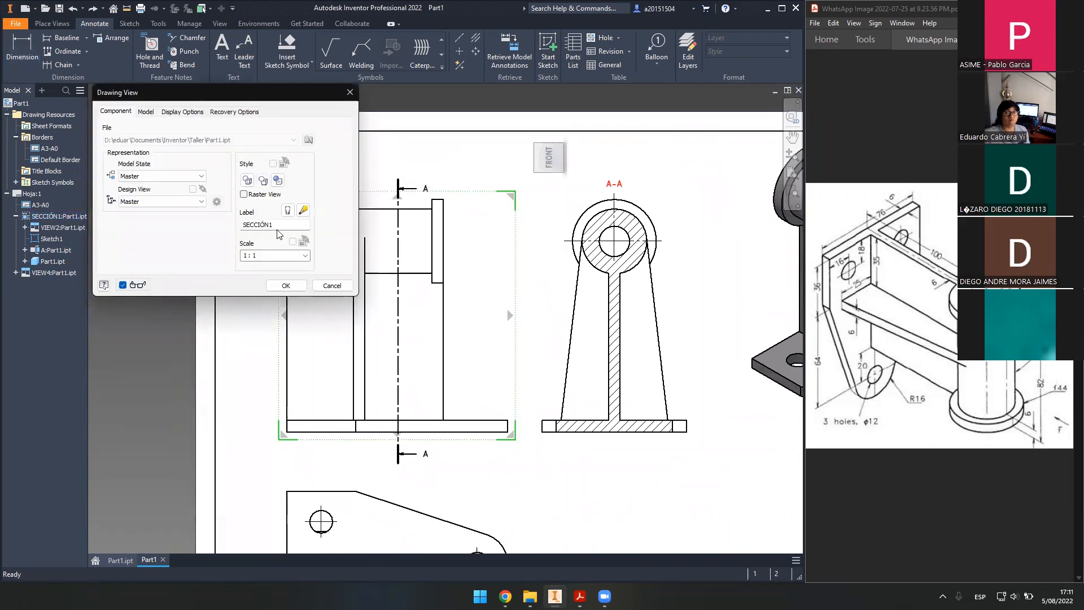
click(247, 181)
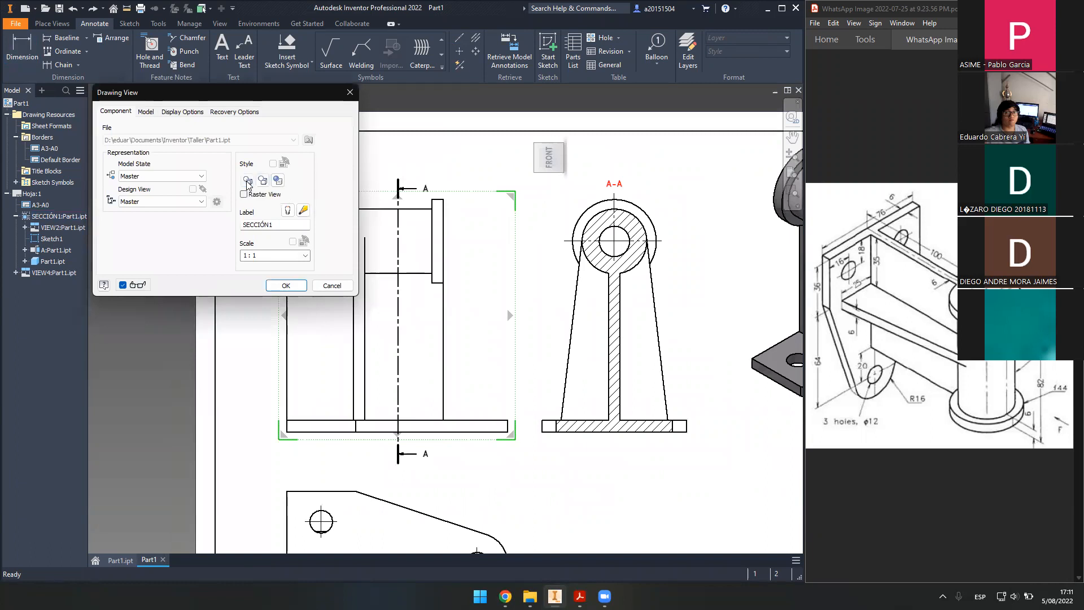
click(287, 285)
middle_drag(294, 287, 341, 287)
- Zoom in on the front view's top tube and its dashed hidden bore lines
scroll(361, 279, down, 2)
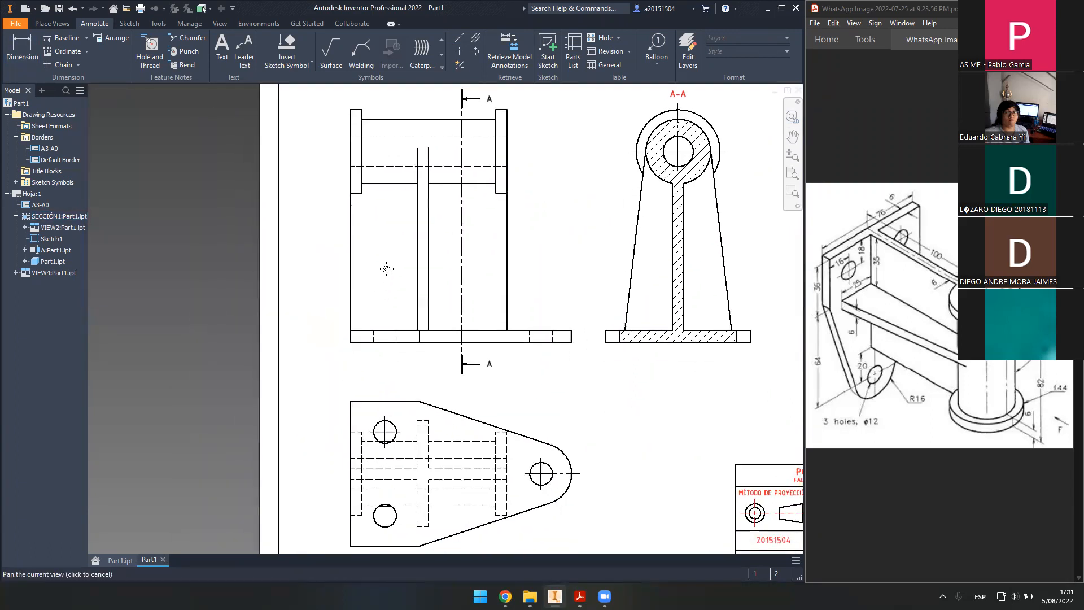
scroll(388, 273, up, 8)
scroll(370, 318, down, 8)
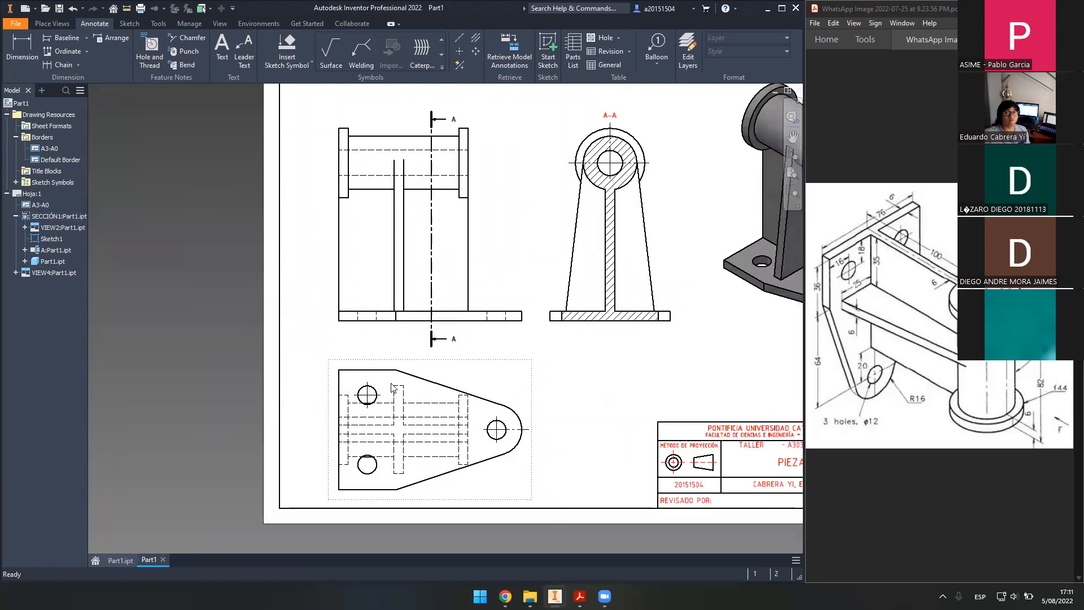
middle_drag(393, 325, 387, 401)
middle_drag(361, 474, 356, 412)
middle_drag(475, 351, 486, 377)
scroll(381, 204, up, 3)
middle_drag(345, 196, 344, 243)
scroll(359, 242, up, 3)
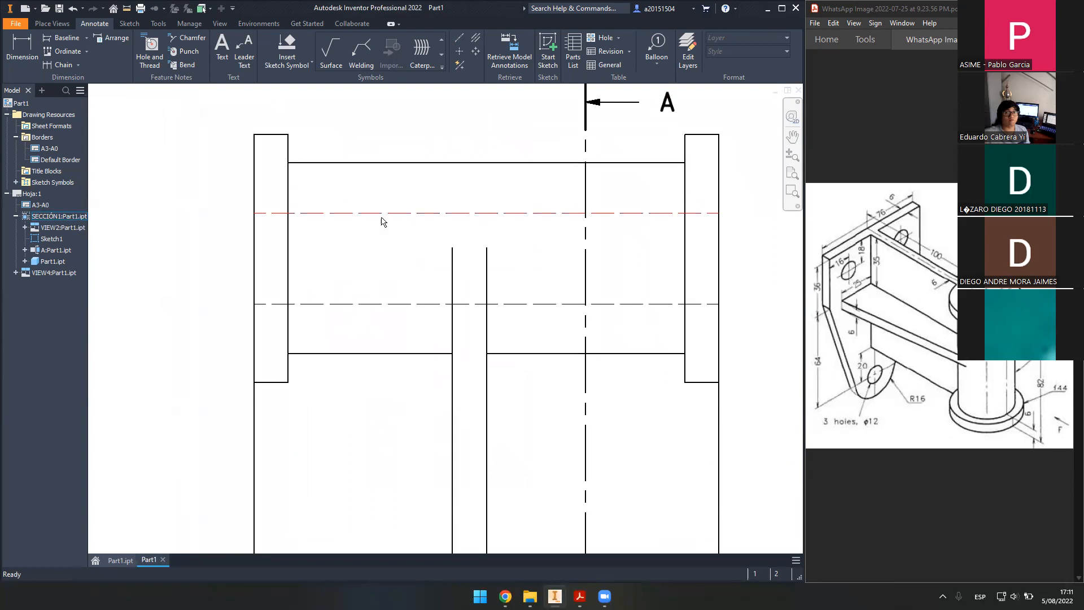
click(386, 306)
click(192, 277)
- Add a Centerline Bisector between the tube's upper and lower hidden lines
click(476, 40)
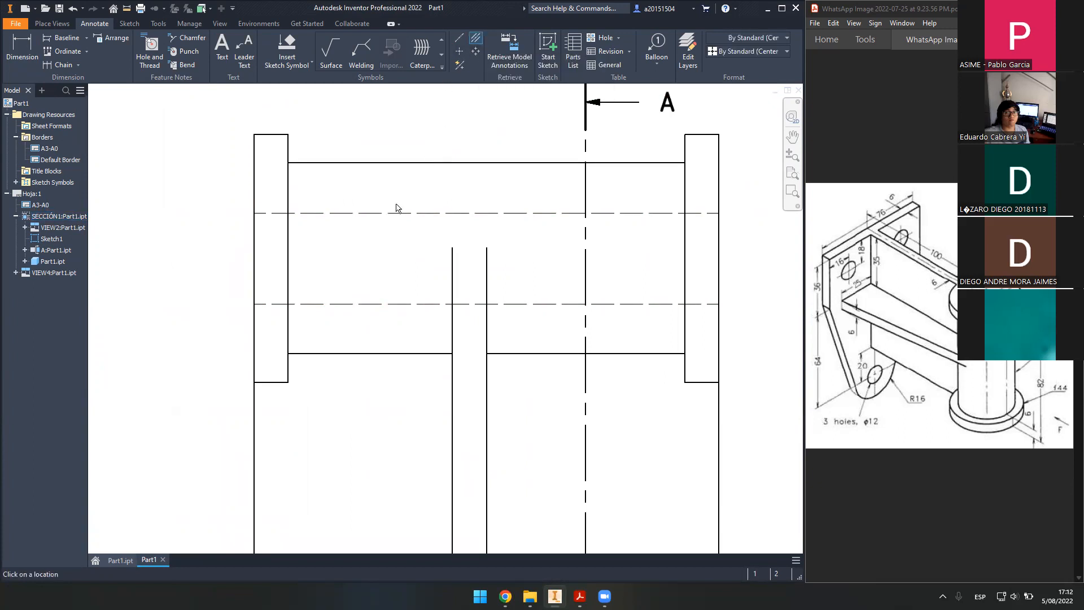
click(459, 39)
click(474, 39)
click(461, 40)
click(475, 38)
click(374, 213)
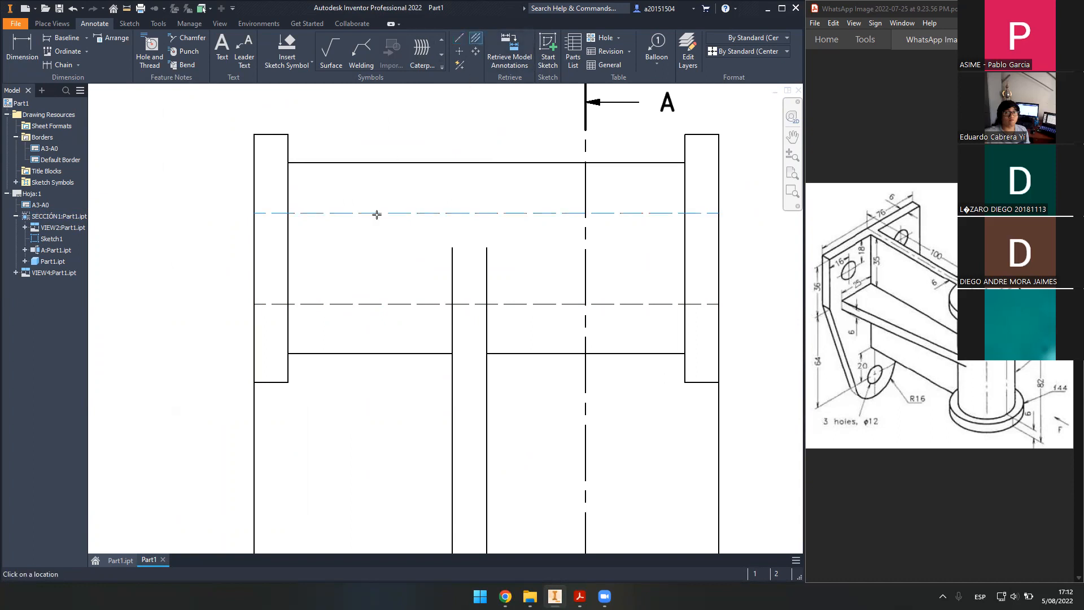
click(387, 305)
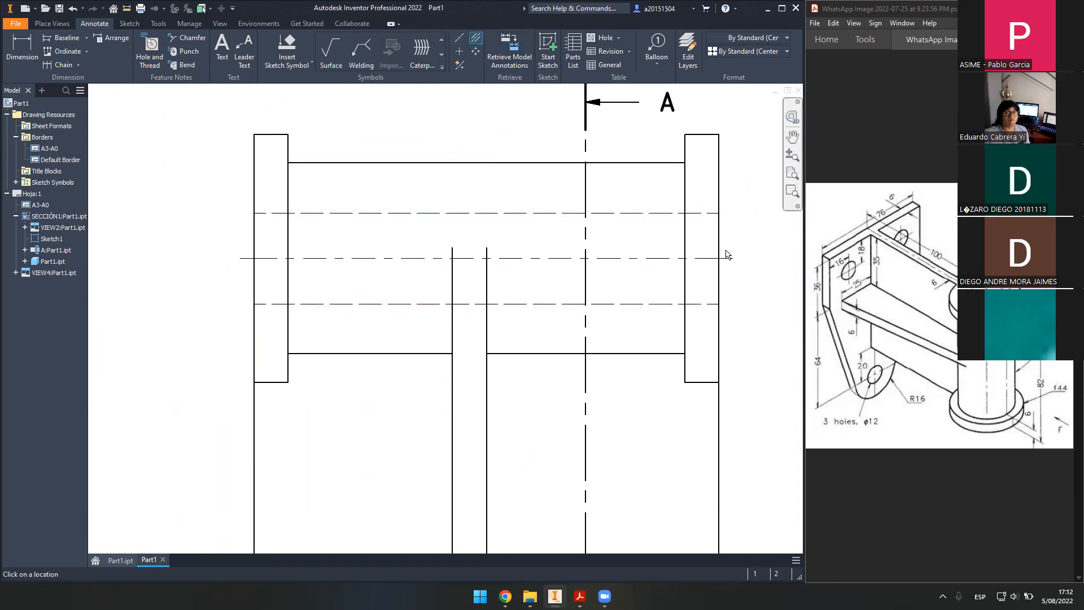
- Finish the bisector centreline and frame the front view on the sheet
key(Escape)
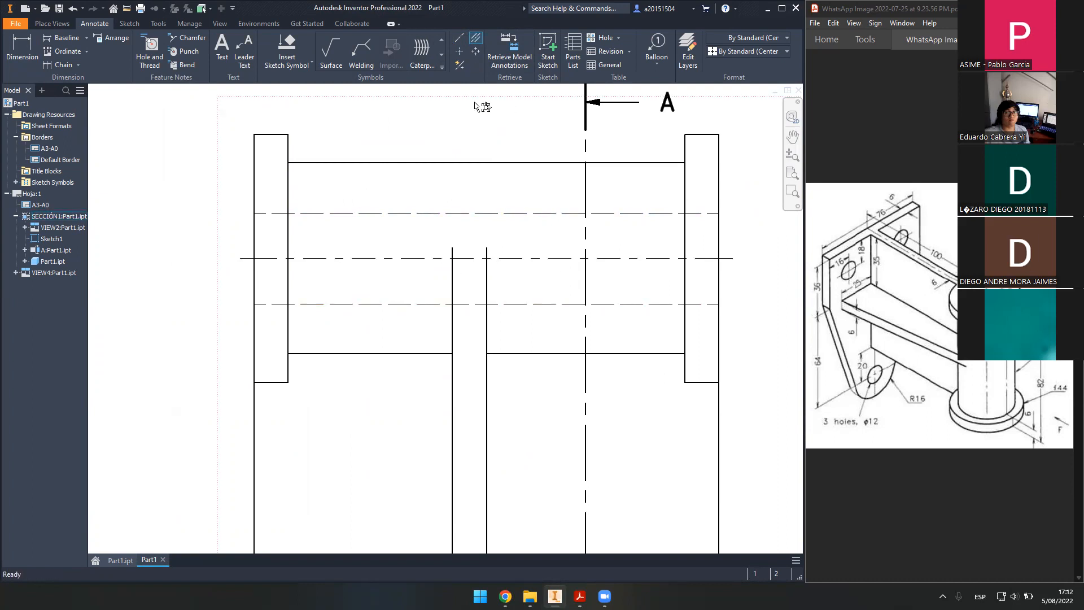
middle_drag(383, 191, 369, 189)
scroll(304, 274, down, 2)
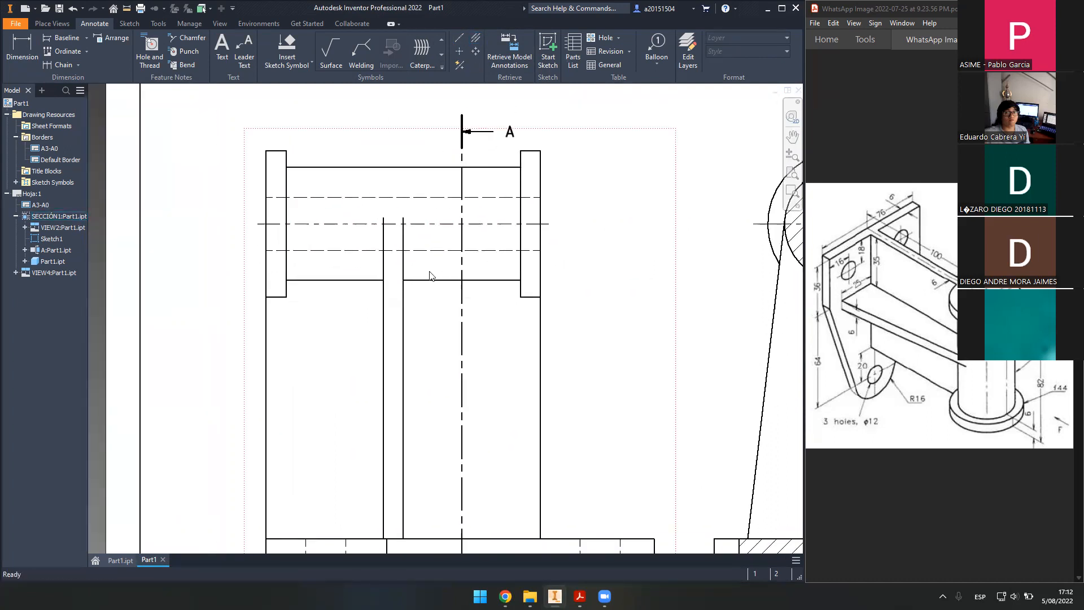
mouse_move(381, 323)
middle_down()
mouse_move(367, 266)
mouse_move(376, 447)
middle_up()
scroll(349, 277, up, 2)
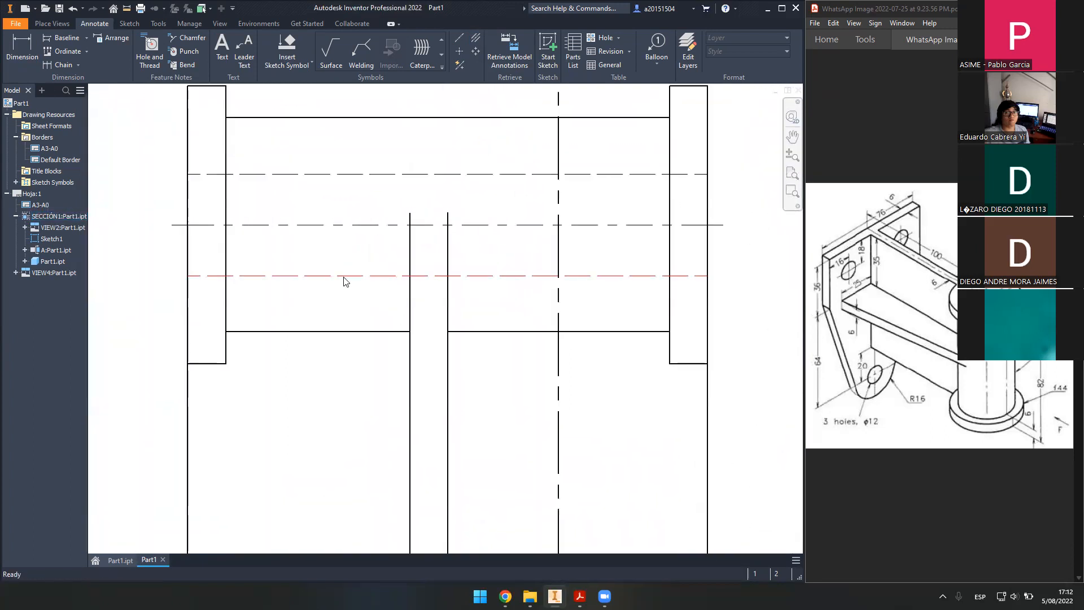
scroll(359, 281, down, 5)
scroll(361, 311, up, 3)
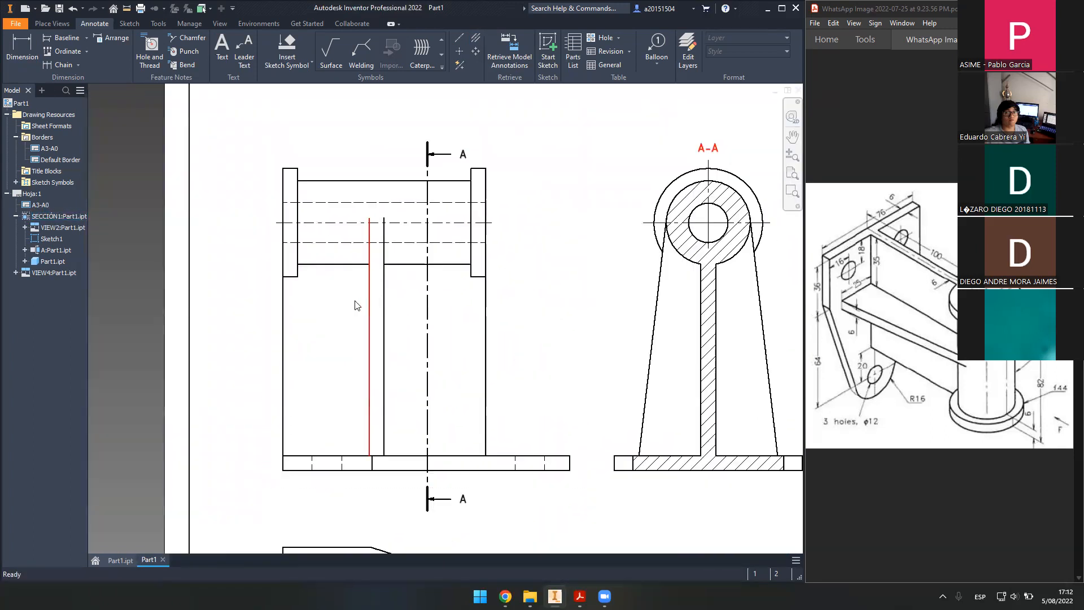
middle_drag(456, 300, 467, 280)
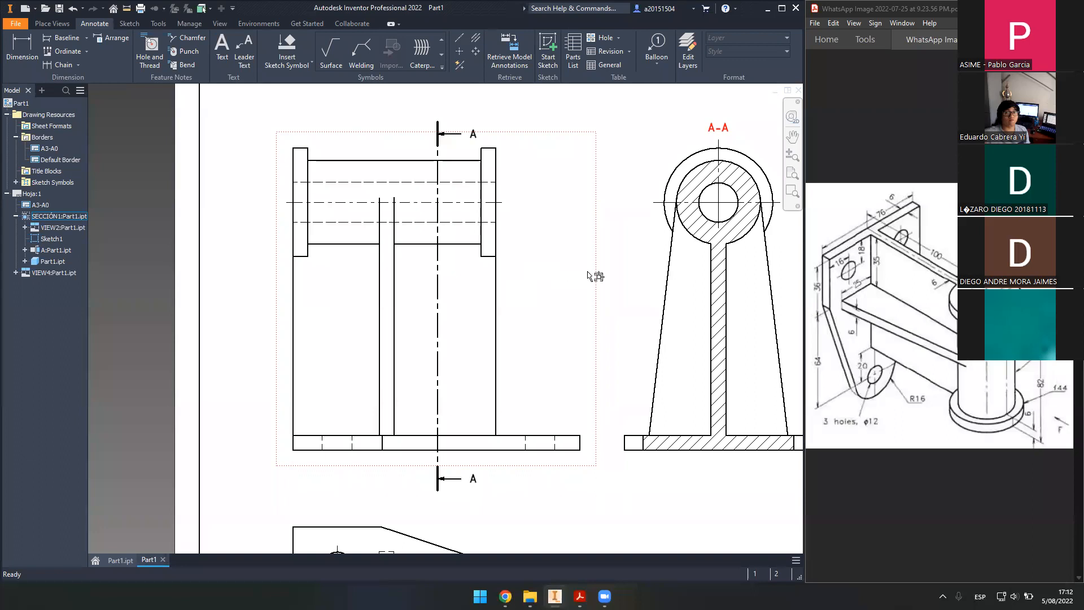
mouse_move(592, 276)
middle_down()
mouse_move(554, 280)
mouse_move(547, 317)
middle_up()
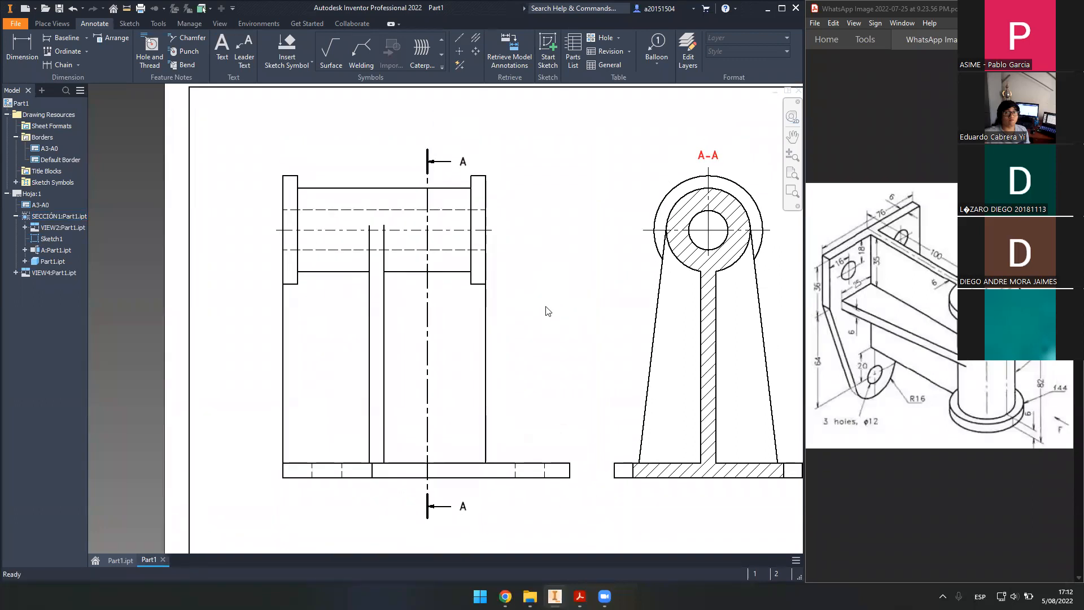
- Switch the front view back to Hidden Line Removed style
double_click(273, 415)
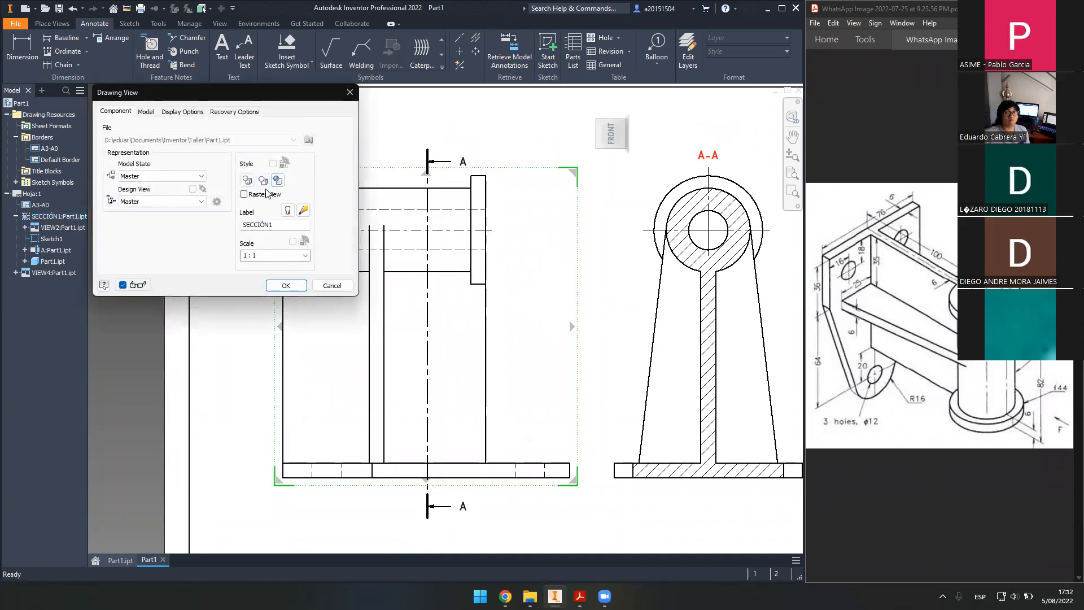
click(285, 286)
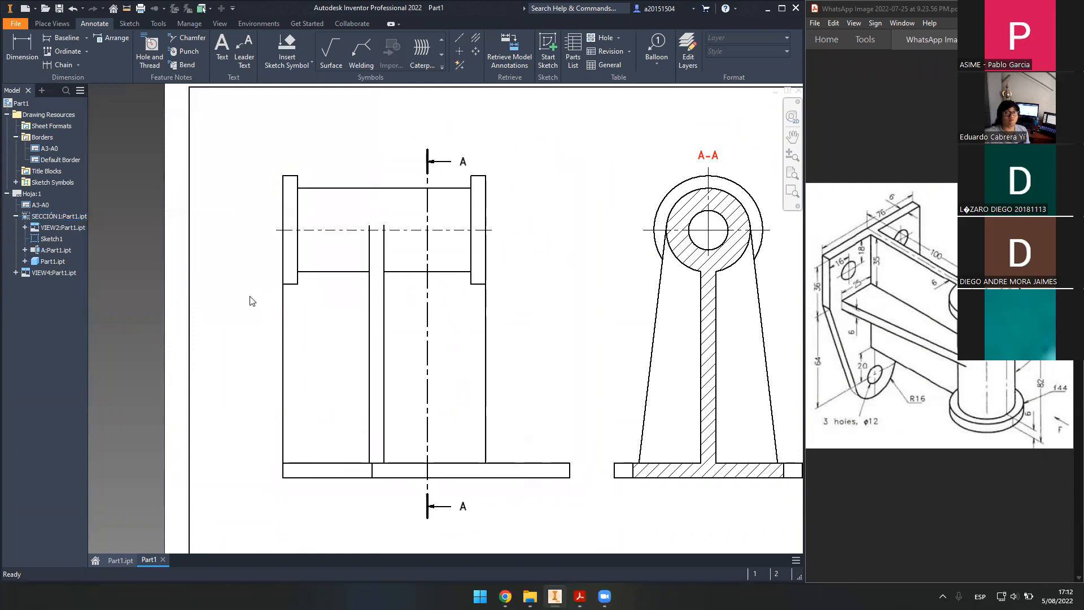
scroll(310, 235, down, 5)
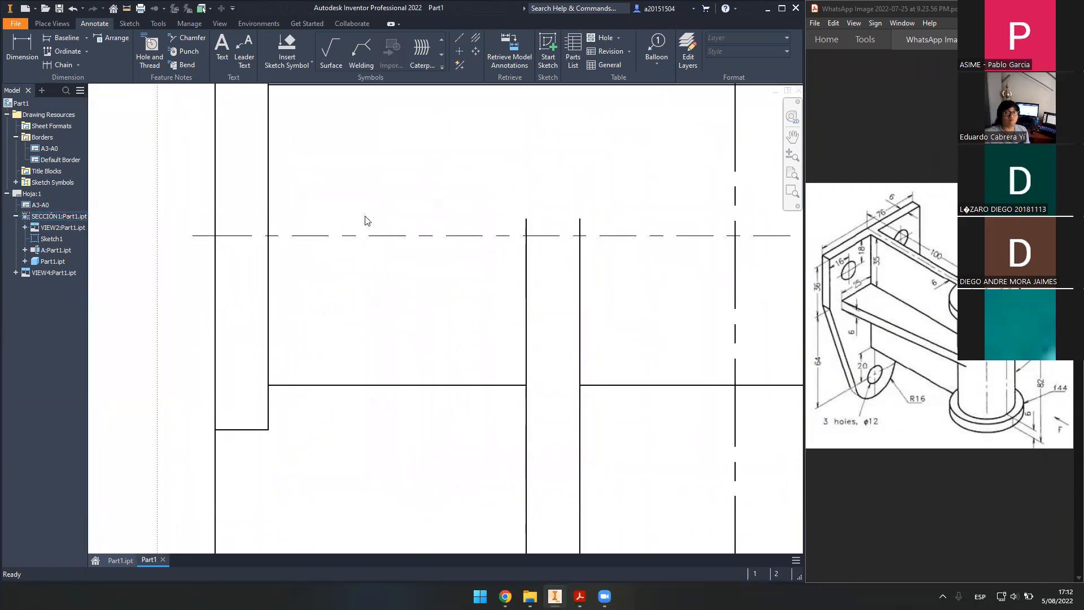
scroll(366, 220, up, 5)
- Dimension the front view's height as 100 from the base's bottom edge to the tube centreline
key(d)
click(339, 407)
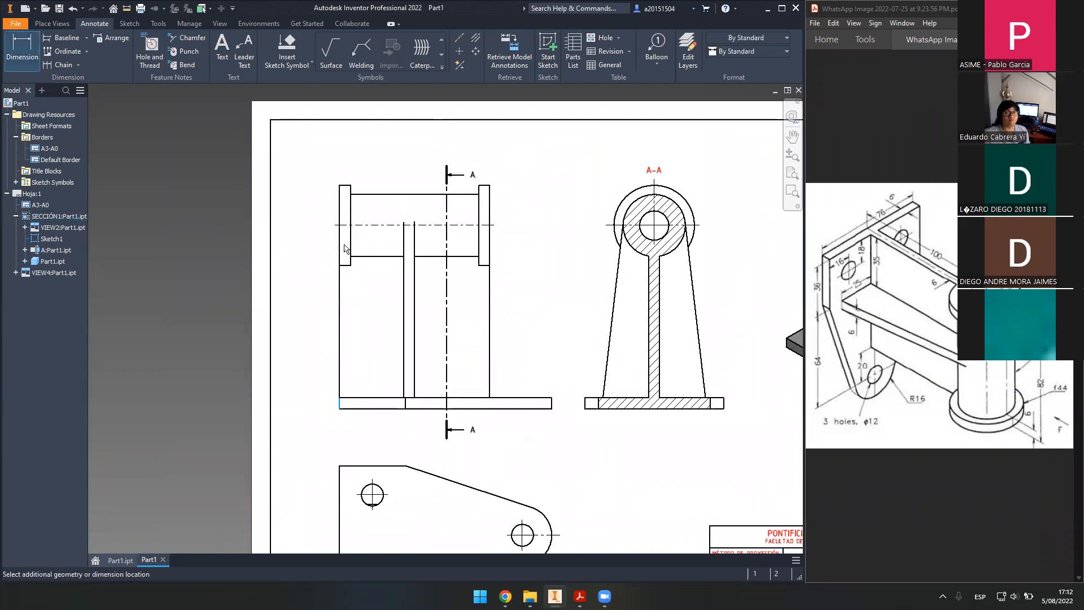
click(367, 224)
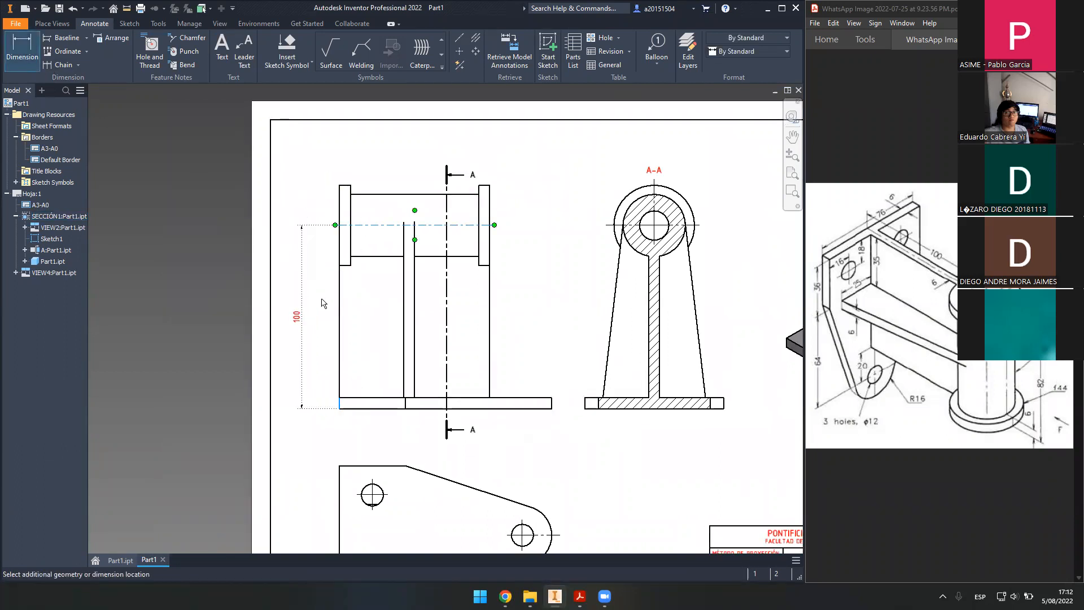
click(322, 303)
click(346, 288)
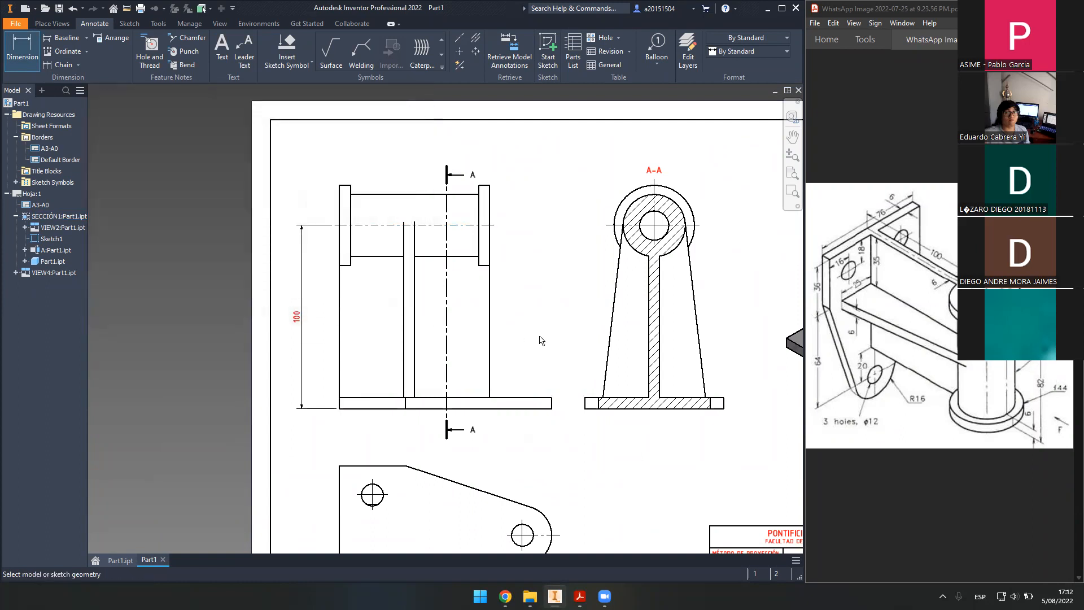
- Pan down to the top-view plate and check the 100 and 76 values on the PDF reference
middle_drag(535, 337, 525, 283)
middle_drag(525, 314, 529, 279)
middle_drag(537, 343, 532, 378)
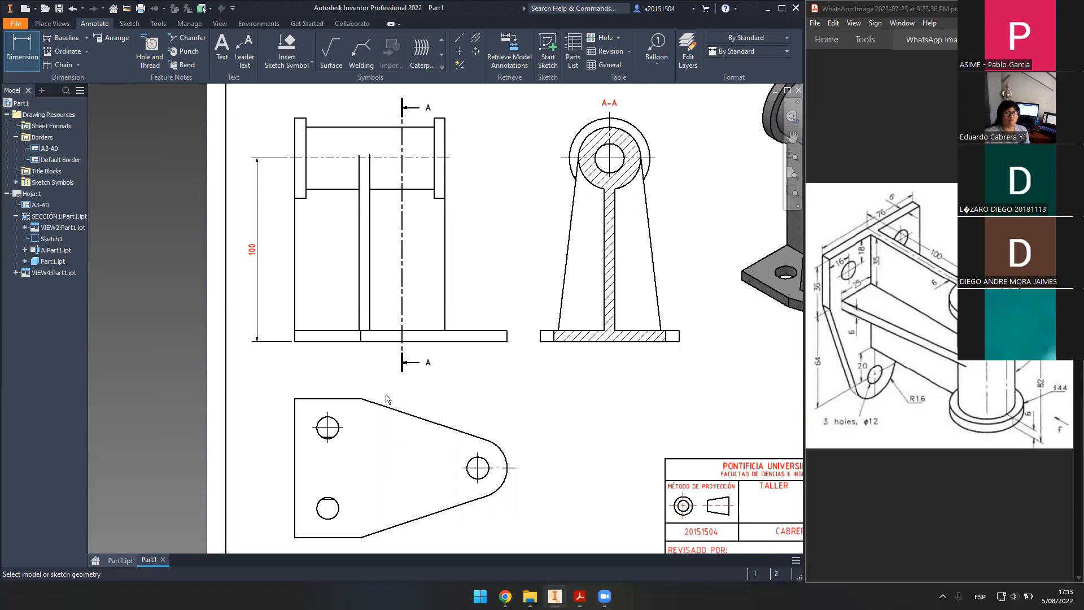
click(945, 256)
drag(946, 257, 949, 259)
click(949, 259)
drag(867, 213, 898, 224)
click(897, 223)
click(885, 196)
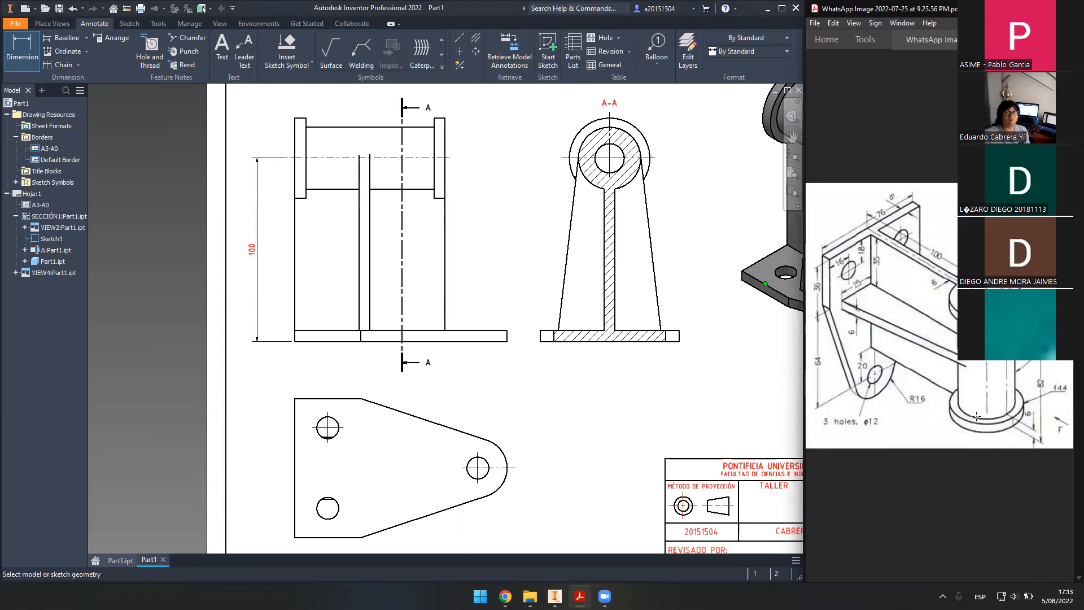
- Dimension the top-view plate's 76 height and 36 bottom width
middle_drag(623, 387, 646, 354)
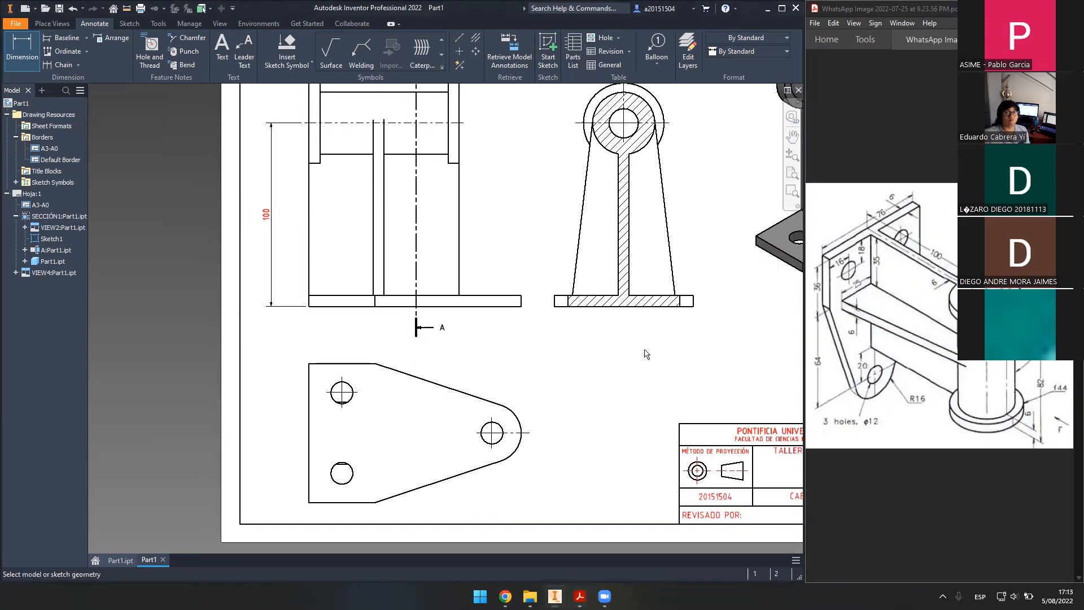
click(309, 434)
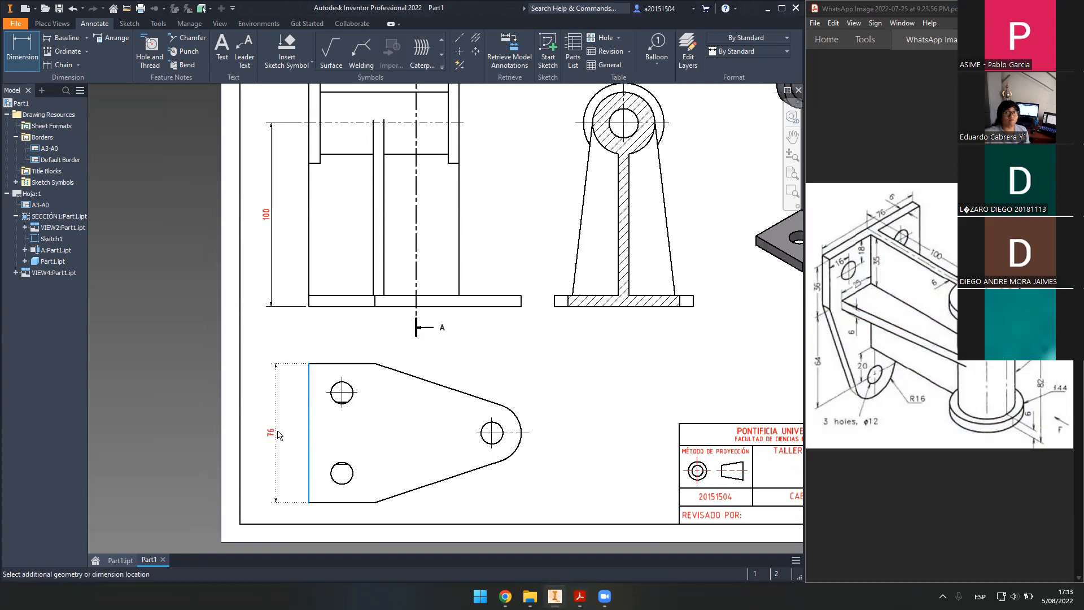
click(277, 435)
click(346, 292)
middle_drag(467, 373, 465, 336)
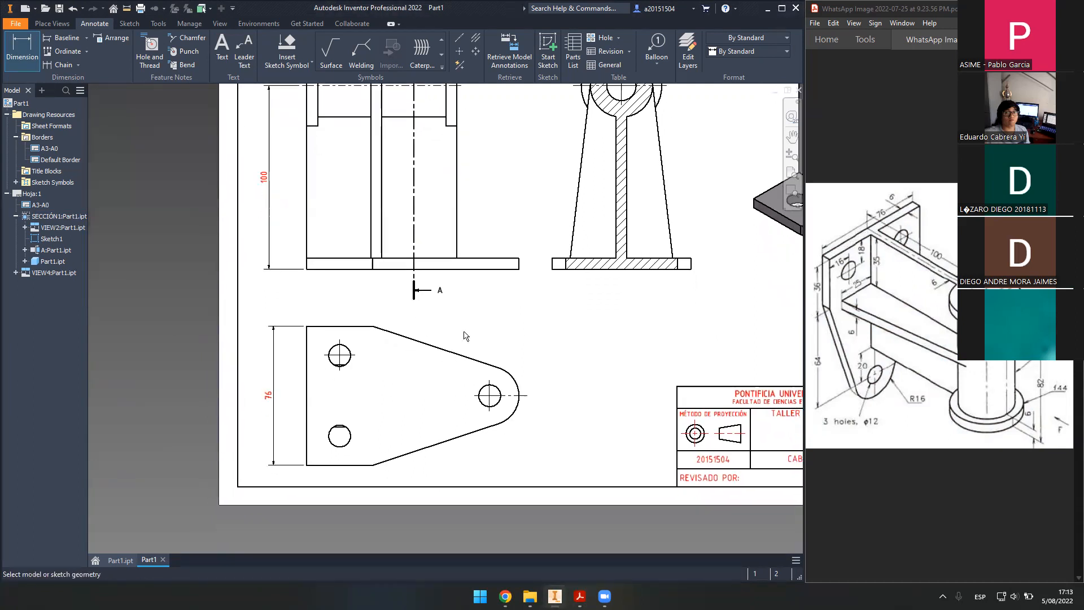
click(326, 465)
click(333, 483)
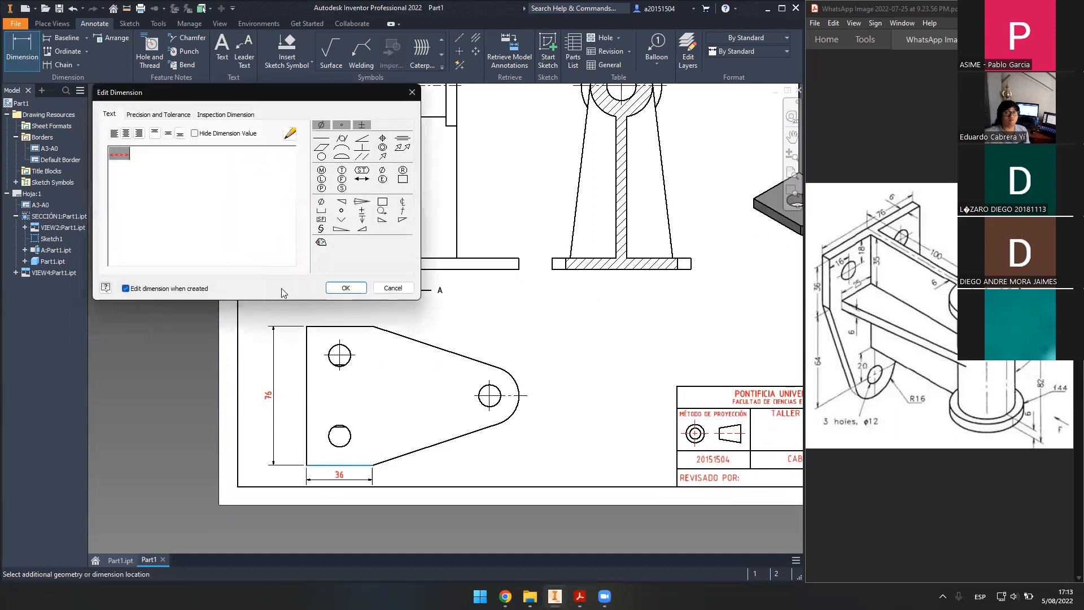
click(339, 287)
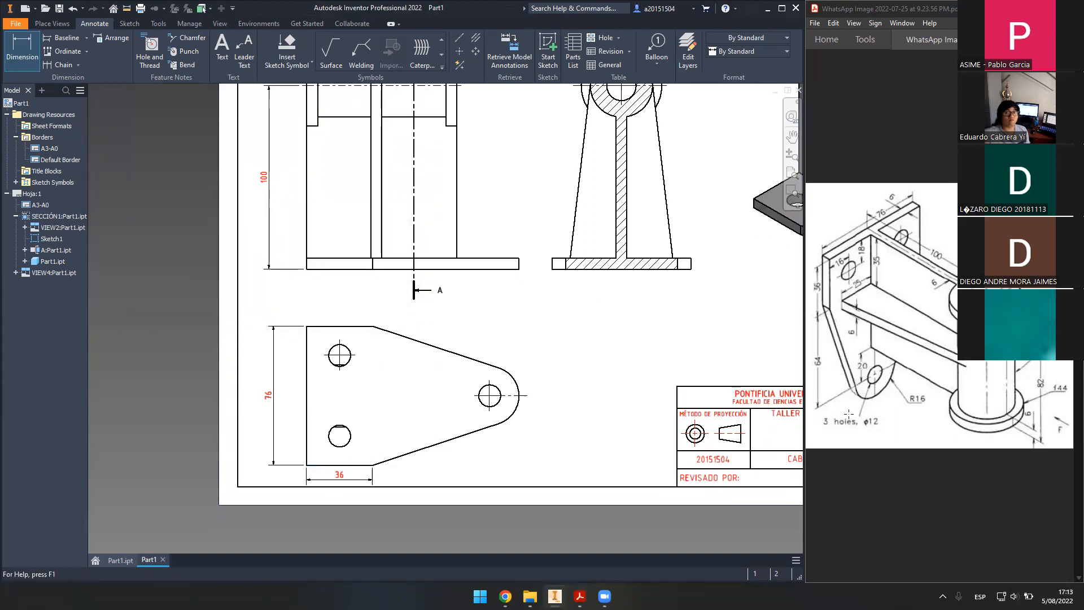
- Add the 64 distance to the right hole, the R16 end radius and the Ø12 hole diameter
click(364, 467)
click(490, 411)
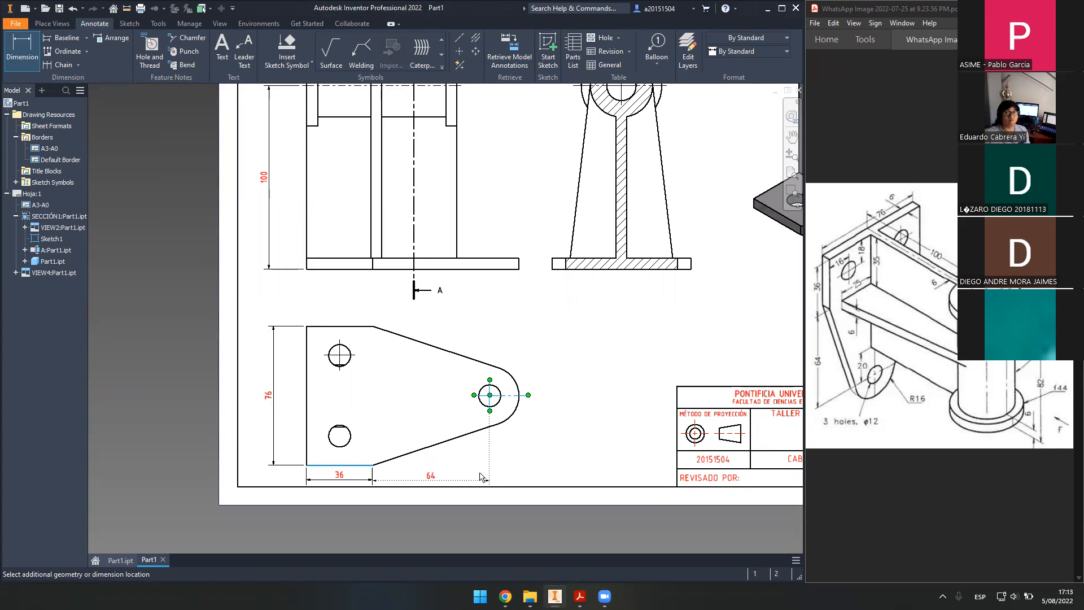
click(480, 477)
click(348, 292)
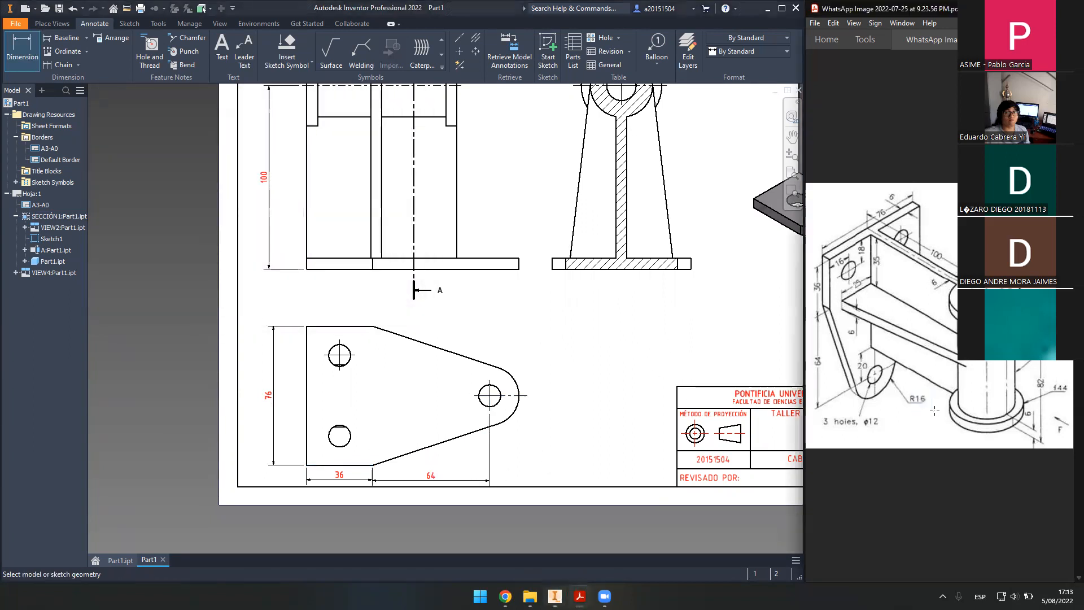
double_click(919, 398)
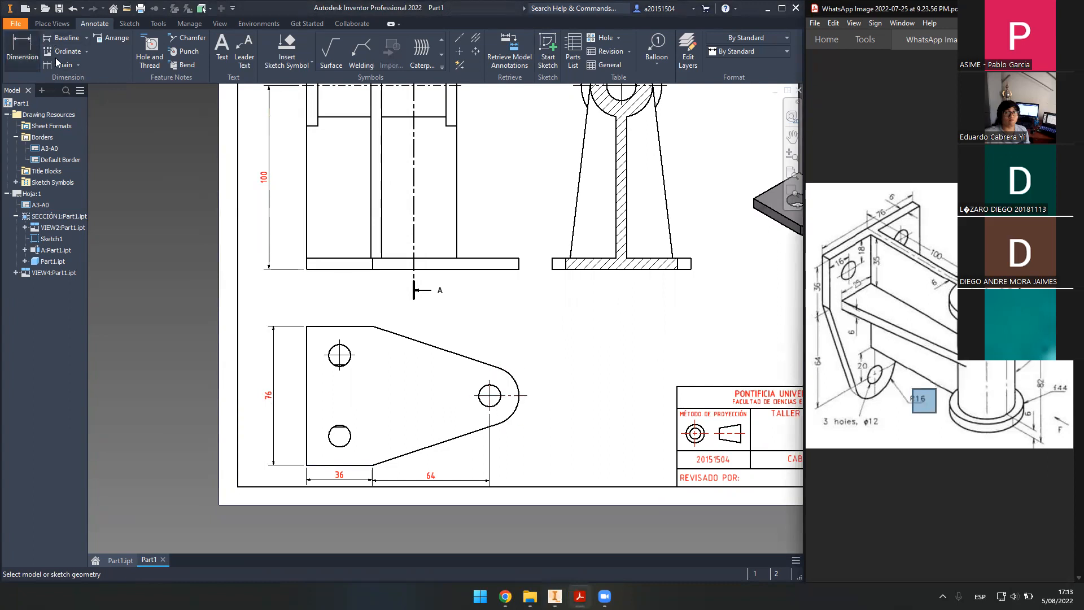
click(517, 382)
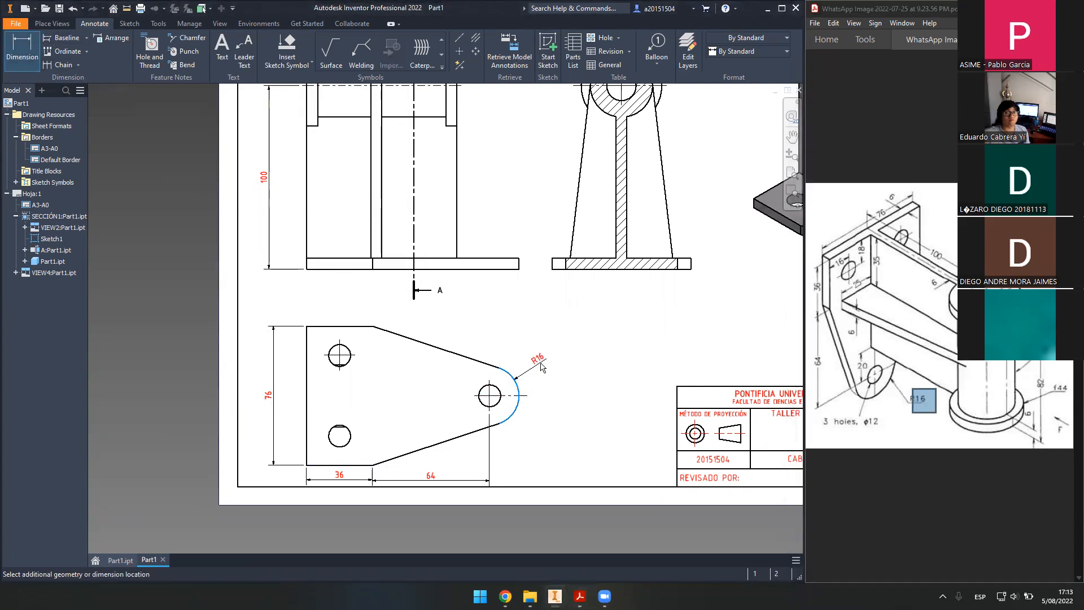
click(338, 289)
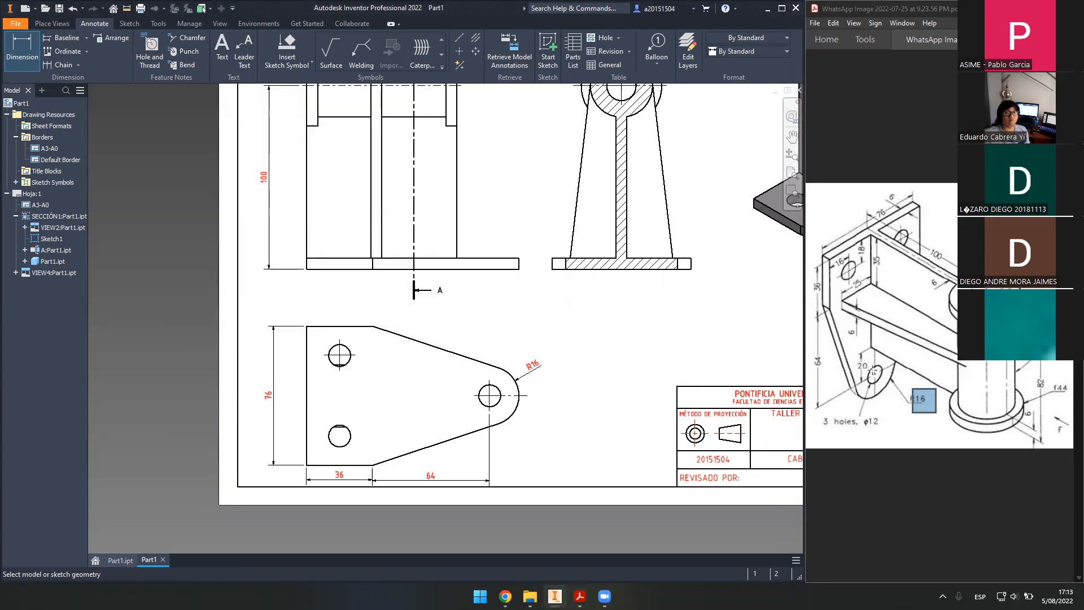
click(497, 404)
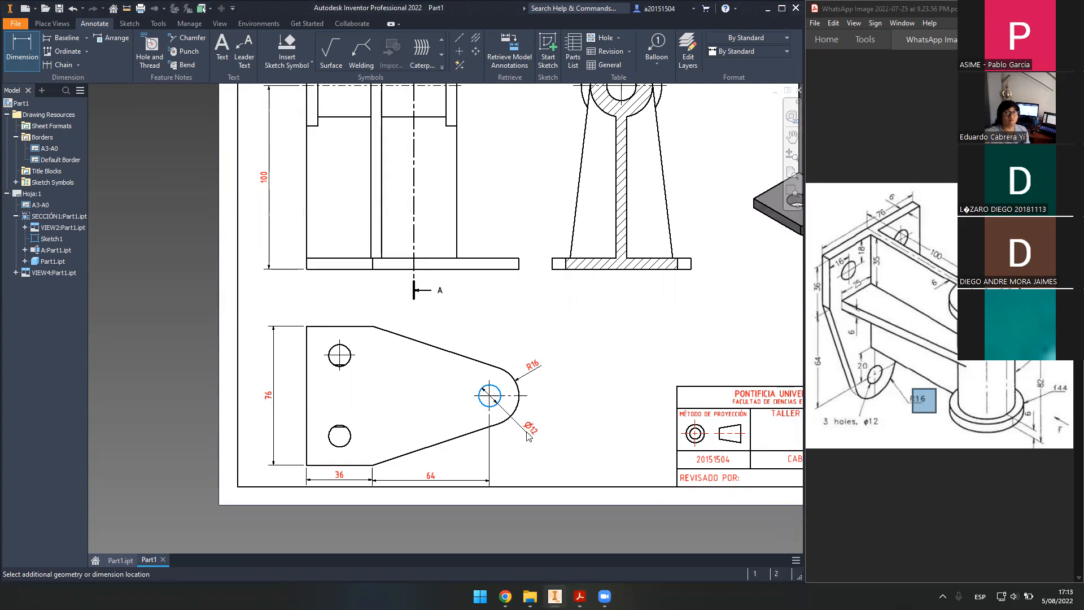
click(538, 435)
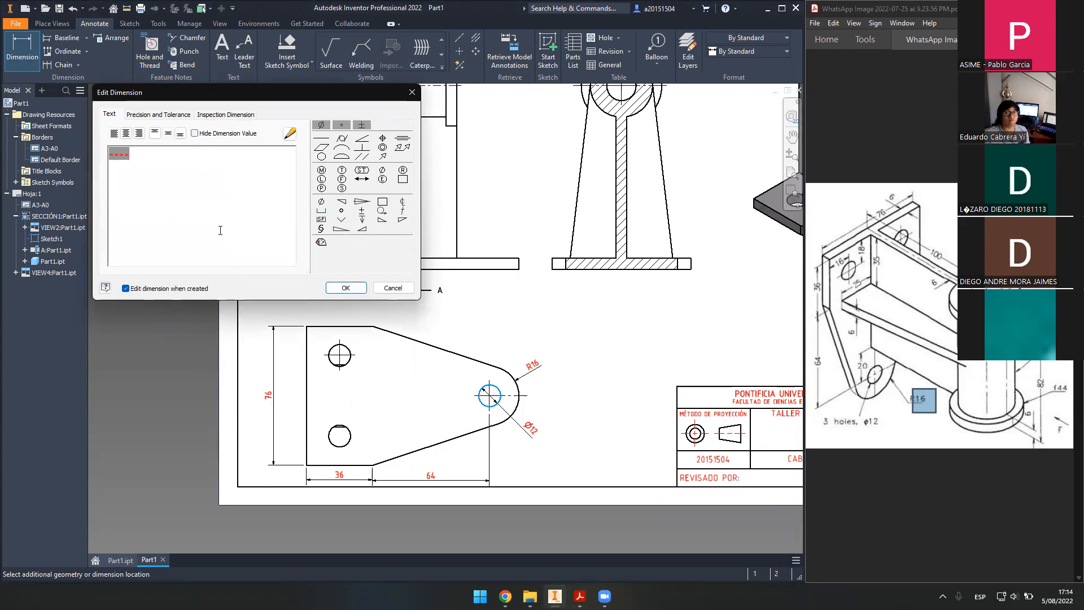
- Edit the right hole's diameter text, clearing stray characters and appending x3 so it reads Ø12x3
mouse_move(182, 90)
mouse_down()
mouse_move(451, 189)
mouse_move(402, 182)
mouse_move(422, 201)
mouse_up()
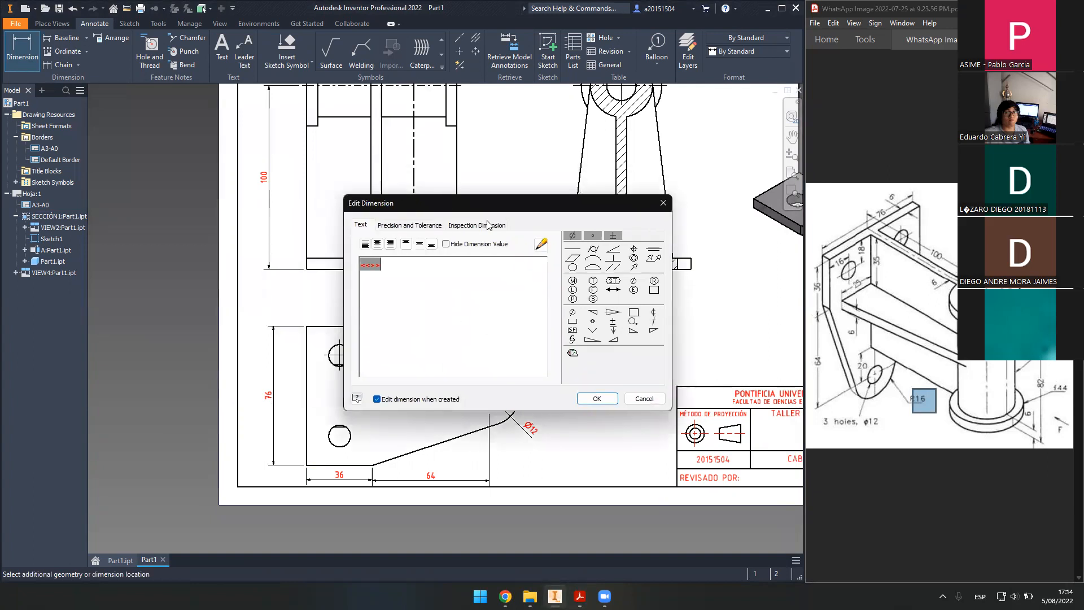
drag(502, 212, 401, 143)
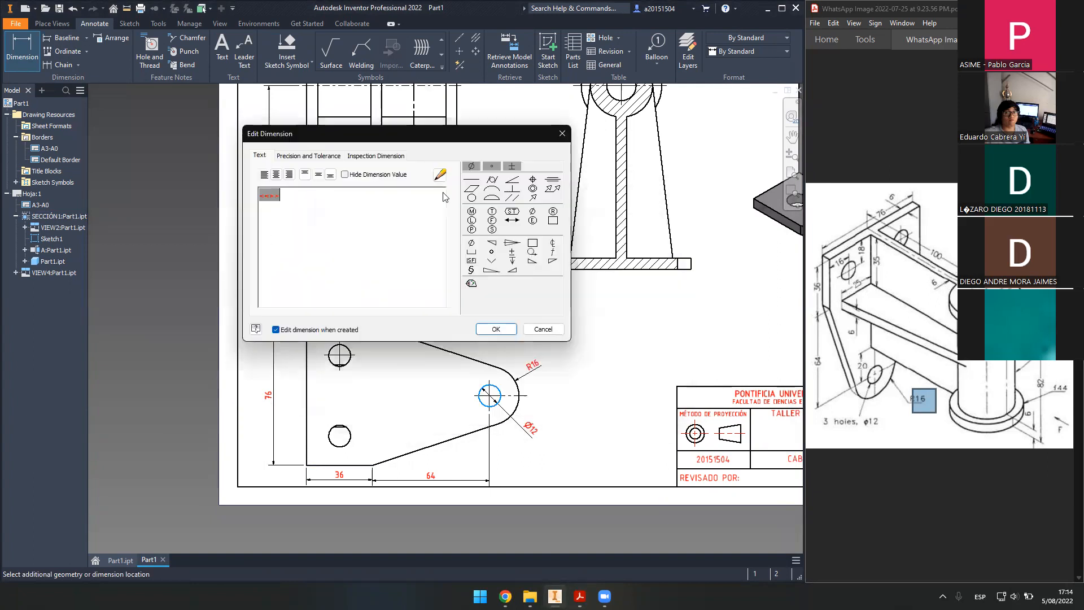
drag(284, 202, 254, 193)
click(284, 197)
click(293, 200)
click(276, 195)
text(gfdsg)
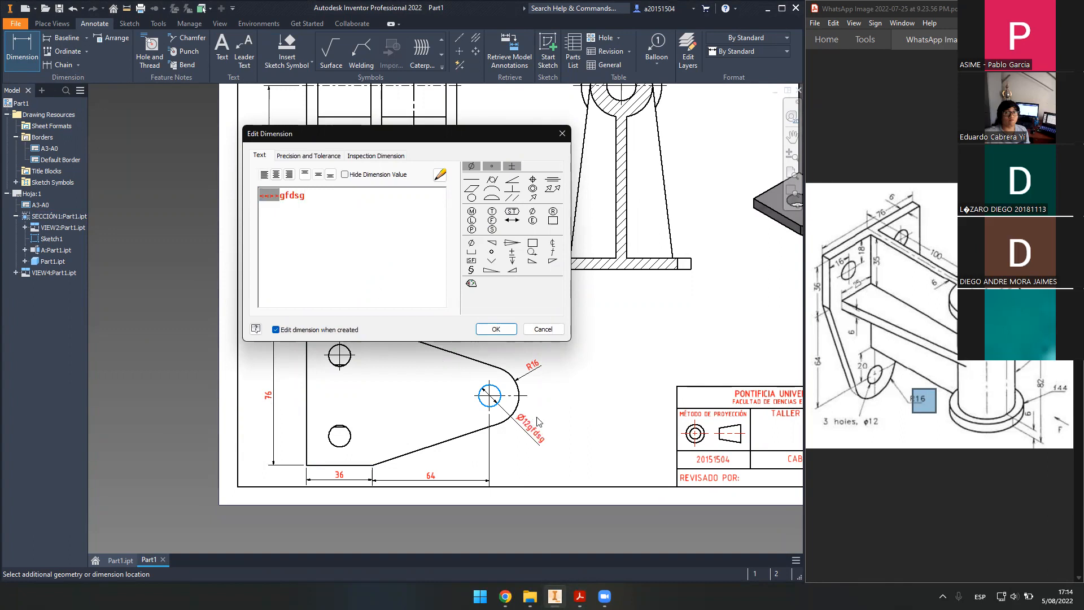
text(dfgdfvd)
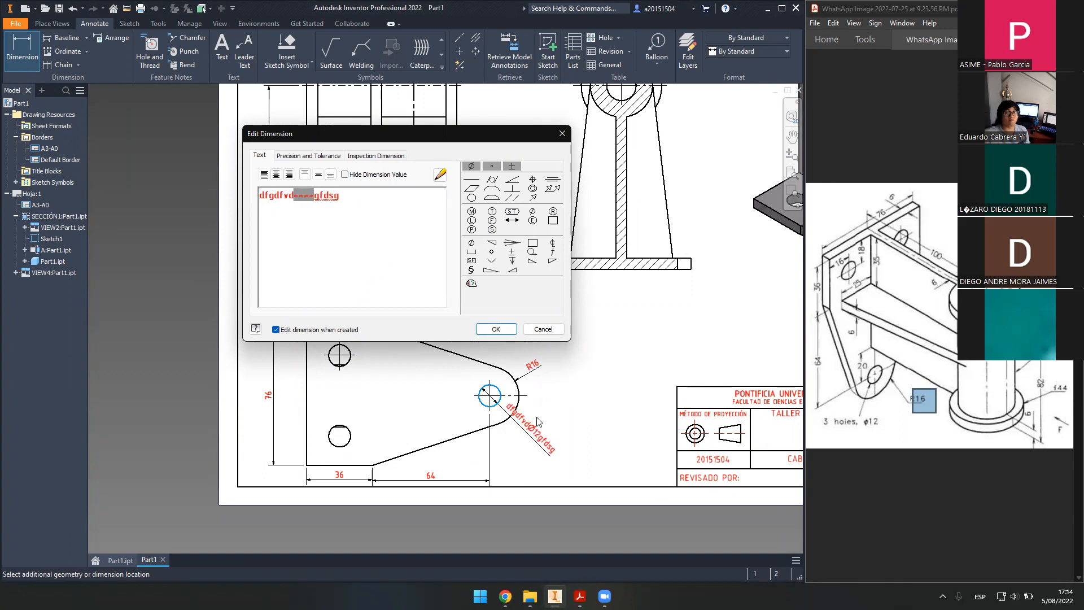
key(BackSpace)
key(BackSpace)
key(BackSpace)
key(BackSpace)
key(BackSpace)
key(BackSpace)
key(BackSpace)
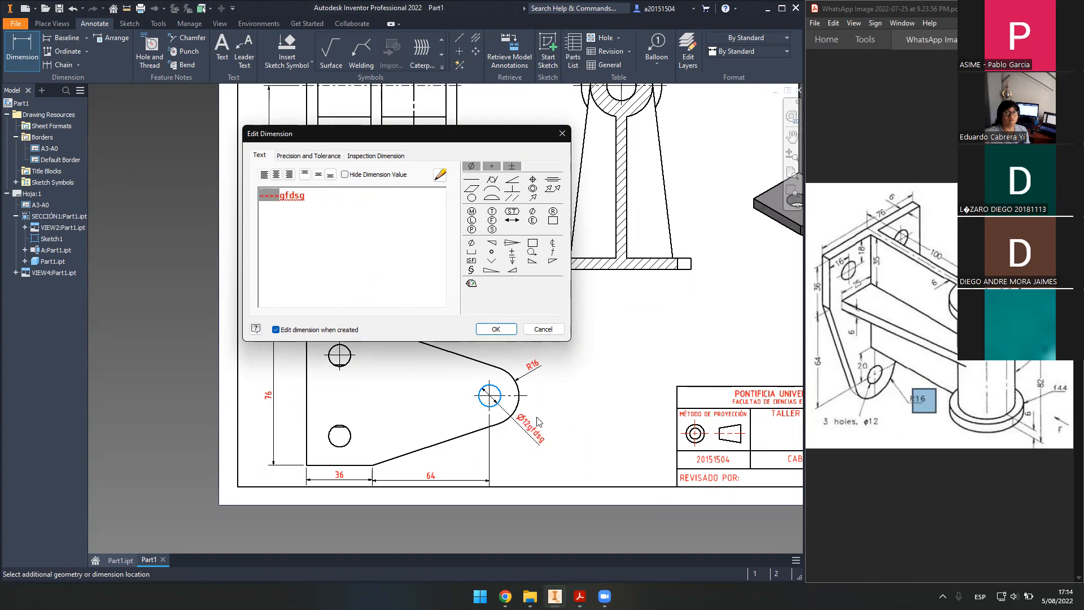
key(BackSpace)
key(BackSpace)
key(BackSpace)
key(BackSpace)
key(BackSpace)
text(x3)
- Confirm the Ø12x3 text and add a centre mark to the lower-left hole
click(511, 332)
scroll(498, 424, up, 2)
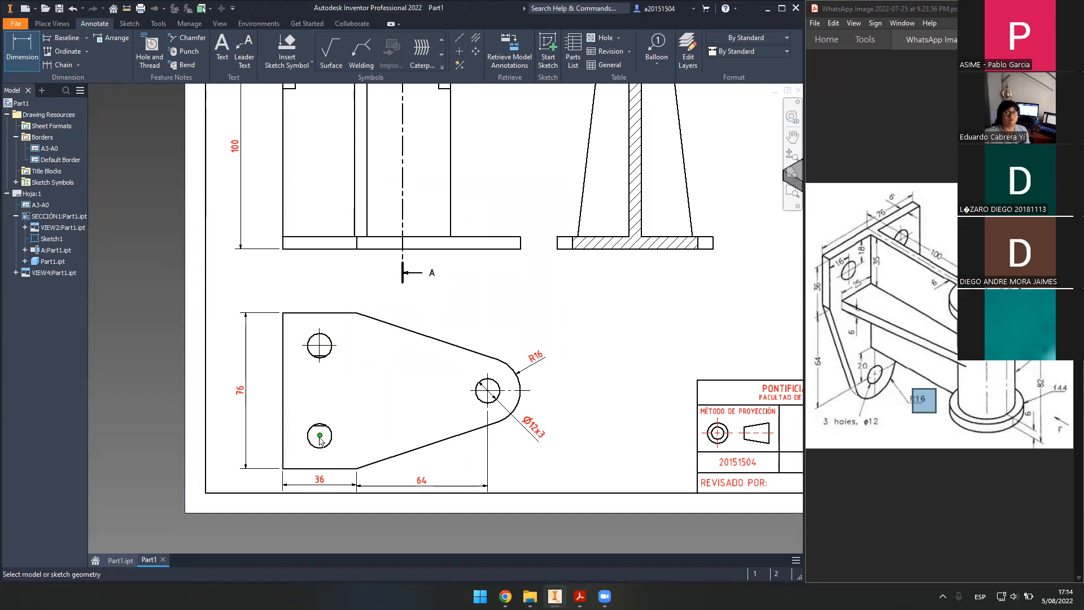
click(459, 50)
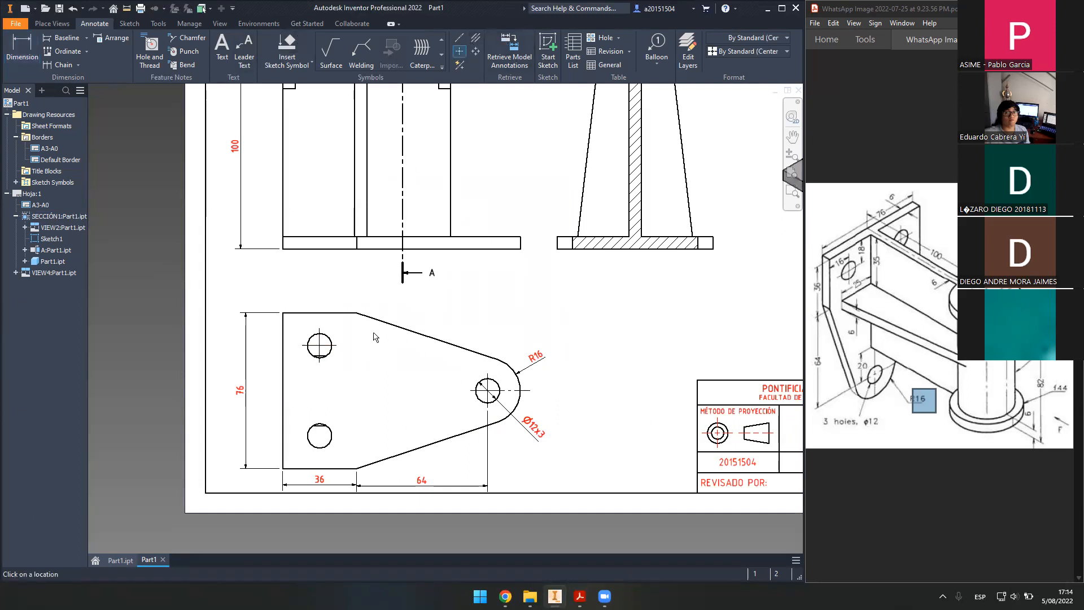
click(332, 445)
key(Escape)
click(892, 403)
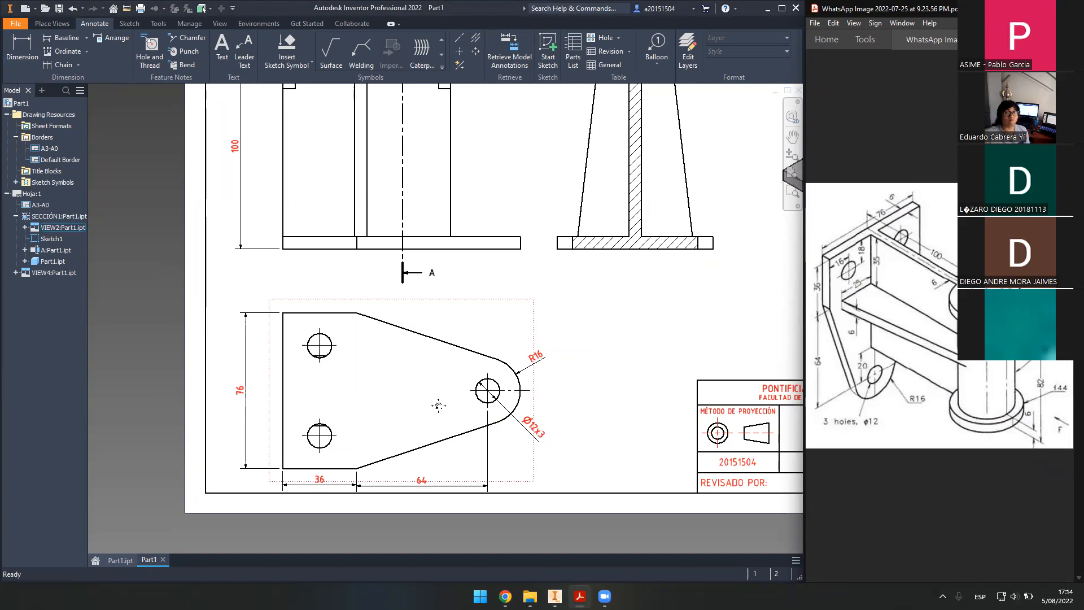
- Locate the upper-left hole 18 from the plate's left edge
scroll(373, 402, up, 3)
middle_drag(373, 397, 412, 368)
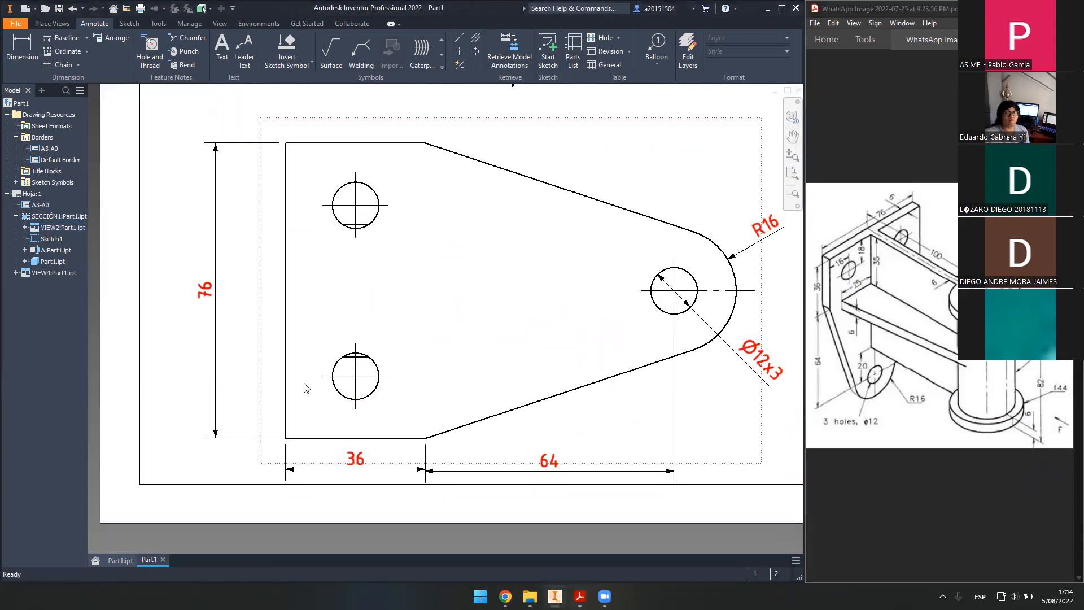
middle_drag(323, 356, 339, 434)
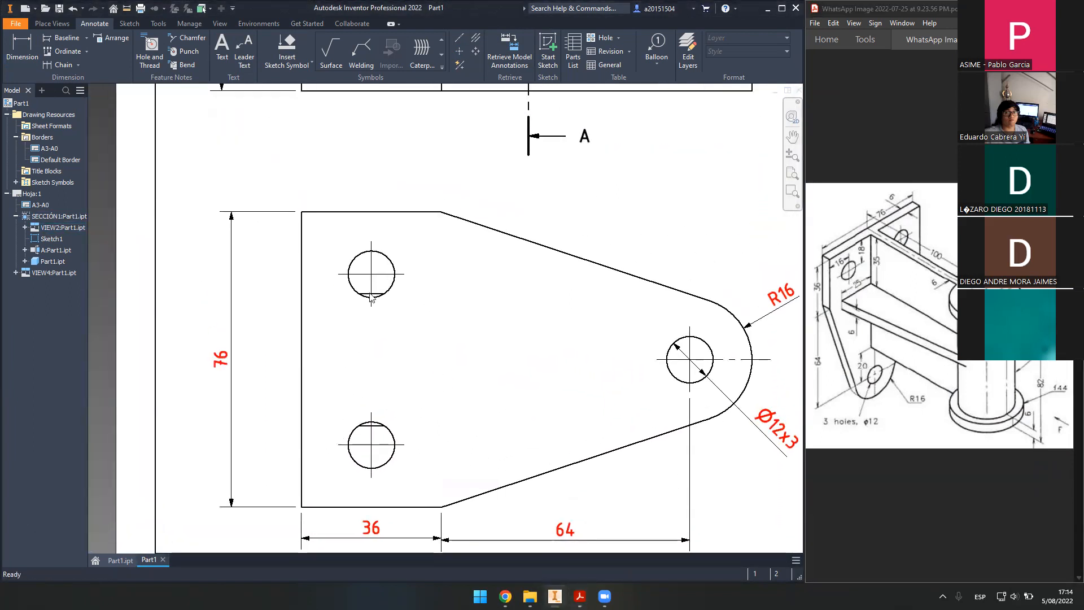
middle_drag(503, 266, 465, 269)
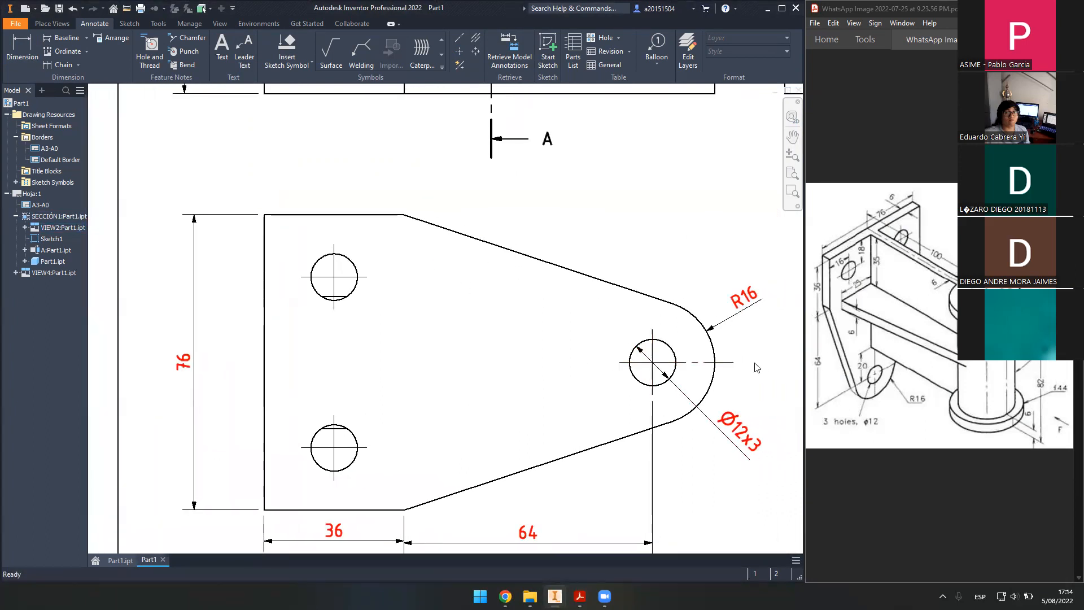
middle_drag(425, 329, 486, 341)
key(d)
click(390, 290)
click(327, 281)
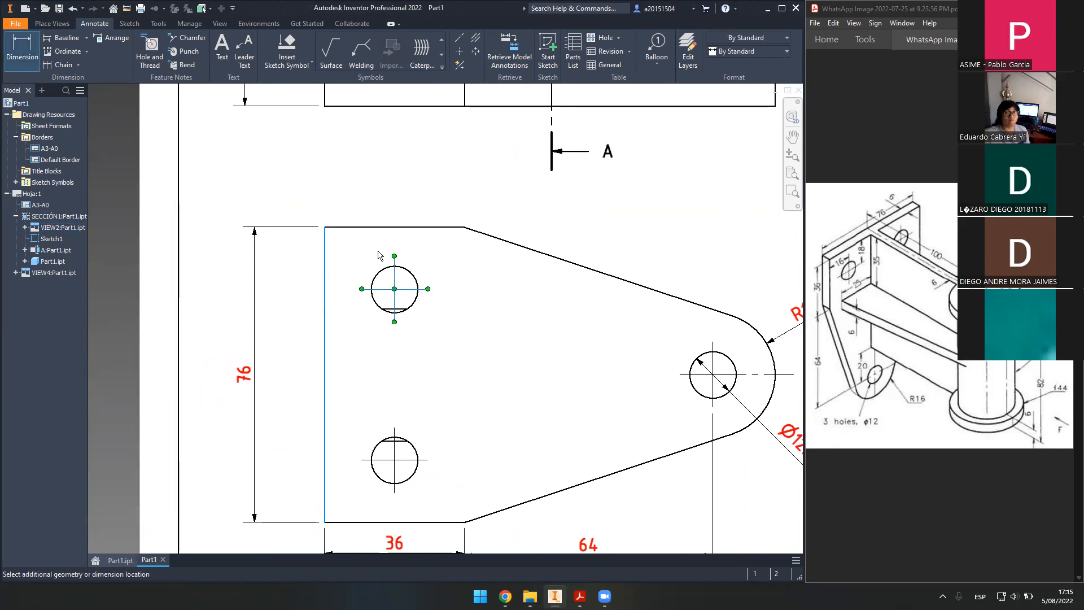
key(Escape)
key(d)
click(325, 285)
click(394, 273)
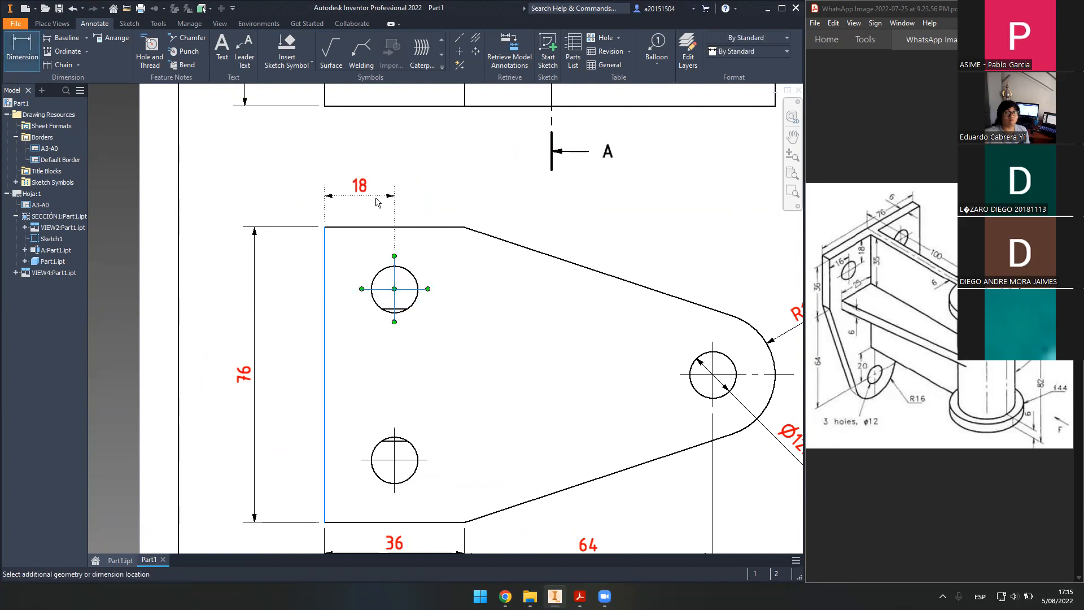
click(378, 203)
click(496, 327)
- Locate the upper-left hole 16 below the plate's top edge
click(356, 227)
click(393, 274)
click(296, 277)
click(498, 330)
scroll(551, 304, down, 2)
mouse_move(564, 326)
middle_down()
mouse_move(497, 320)
mouse_move(557, 341)
middle_up()
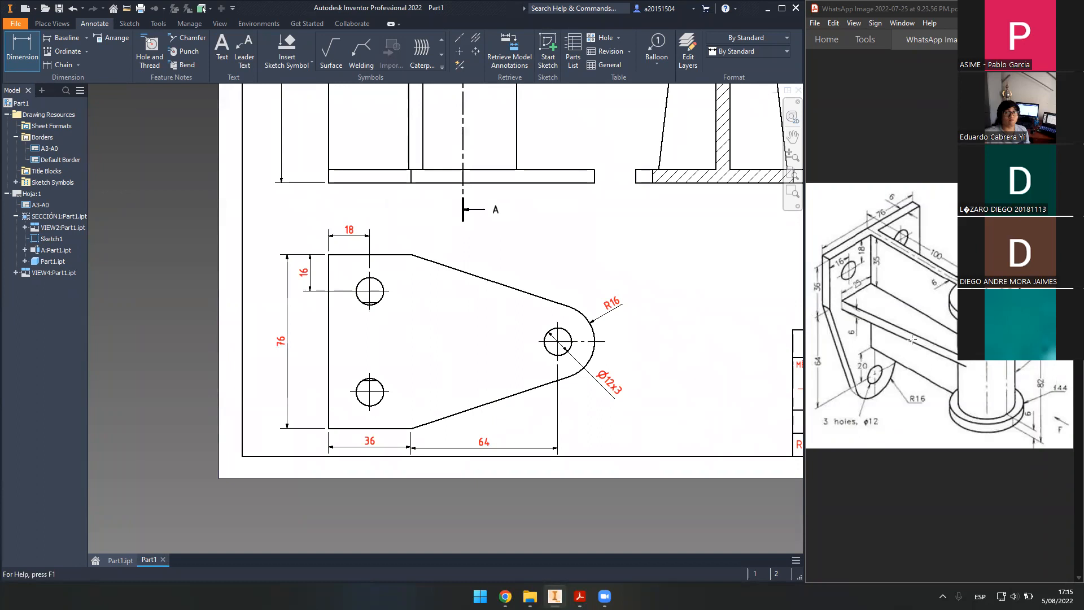
mouse_move(502, 263)
middle_down()
mouse_move(561, 382)
mouse_move(495, 324)
mouse_move(569, 363)
mouse_move(465, 411)
mouse_move(522, 363)
mouse_move(416, 350)
mouse_move(369, 379)
middle_up()
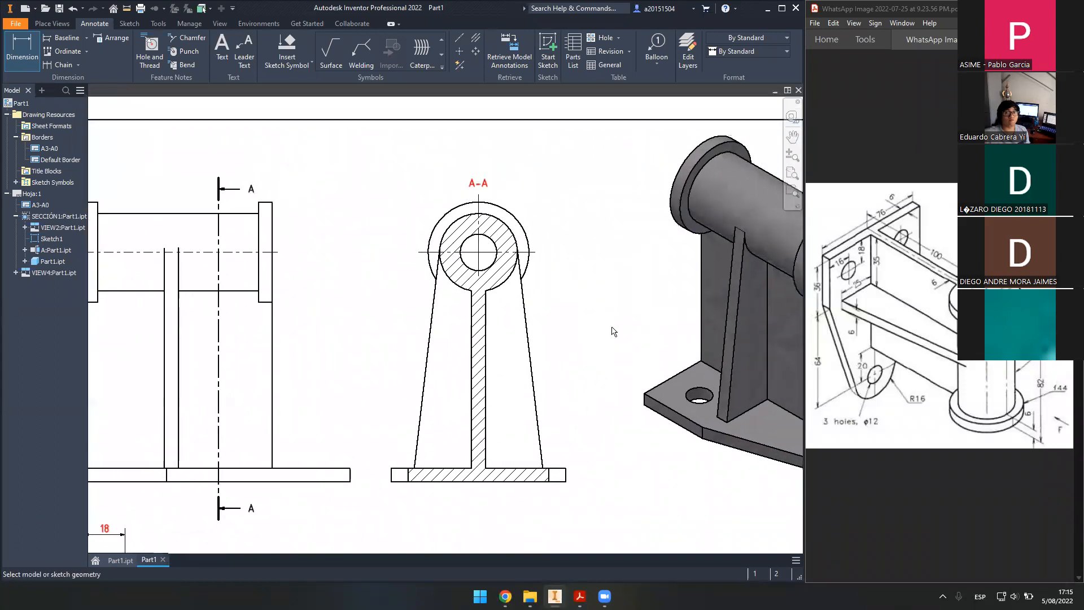
- Dimension section A-A's outer circle as Ø44, switching the R22 radius to a diameter
scroll(519, 230, up, 3)
click(518, 227)
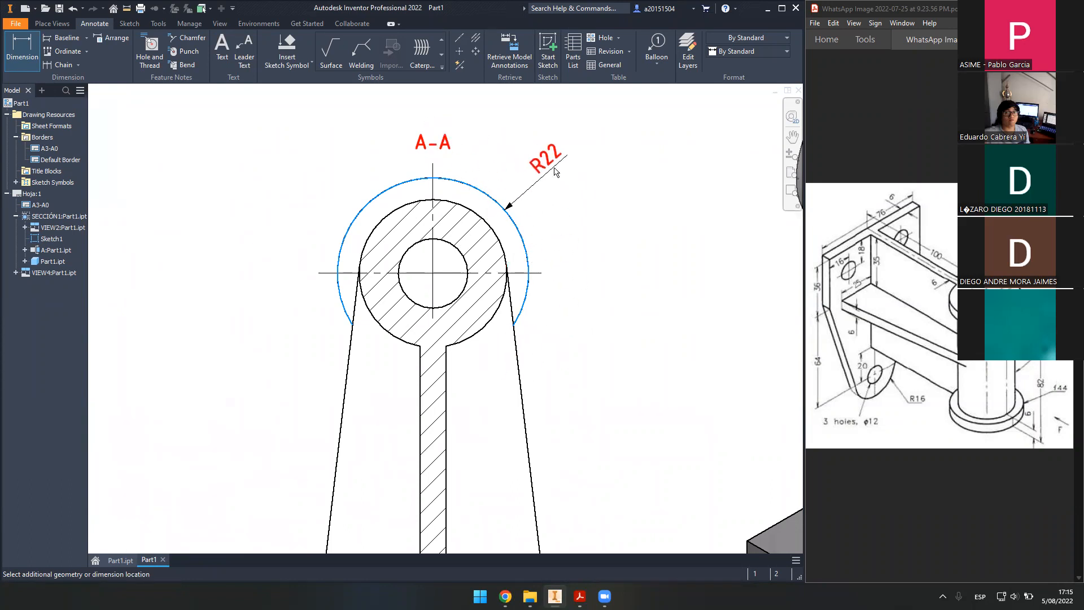
right_click(554, 171)
mouse_move(566, 228)
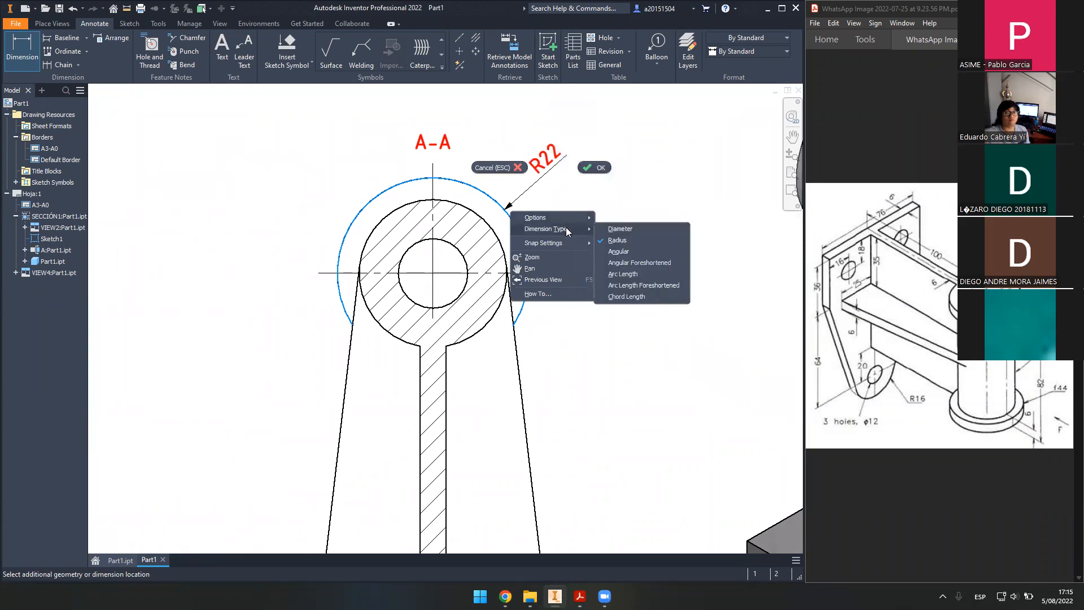
click(615, 231)
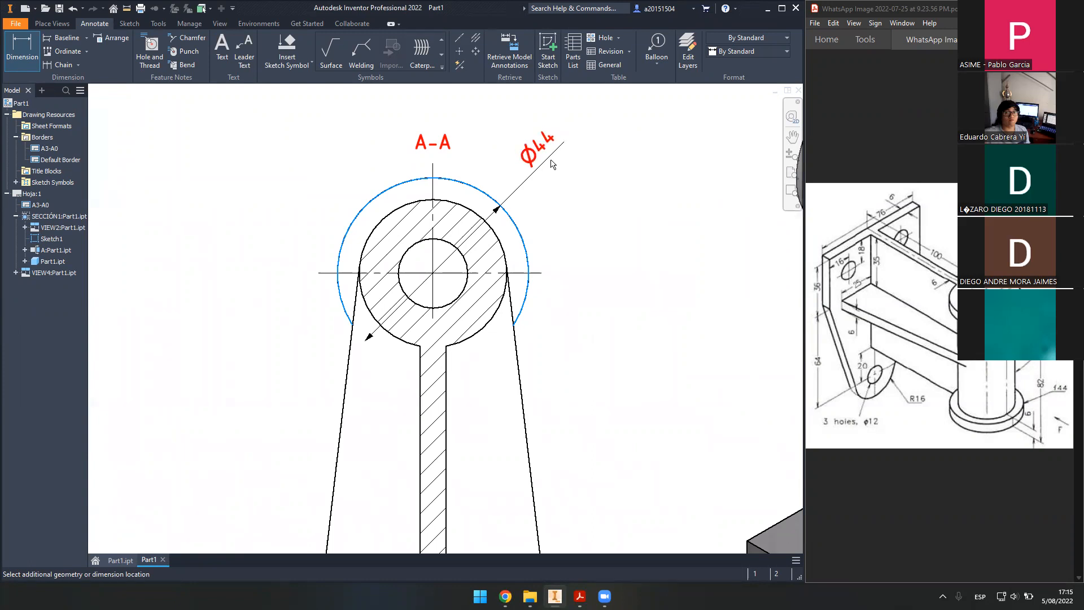
click(552, 164)
click(506, 330)
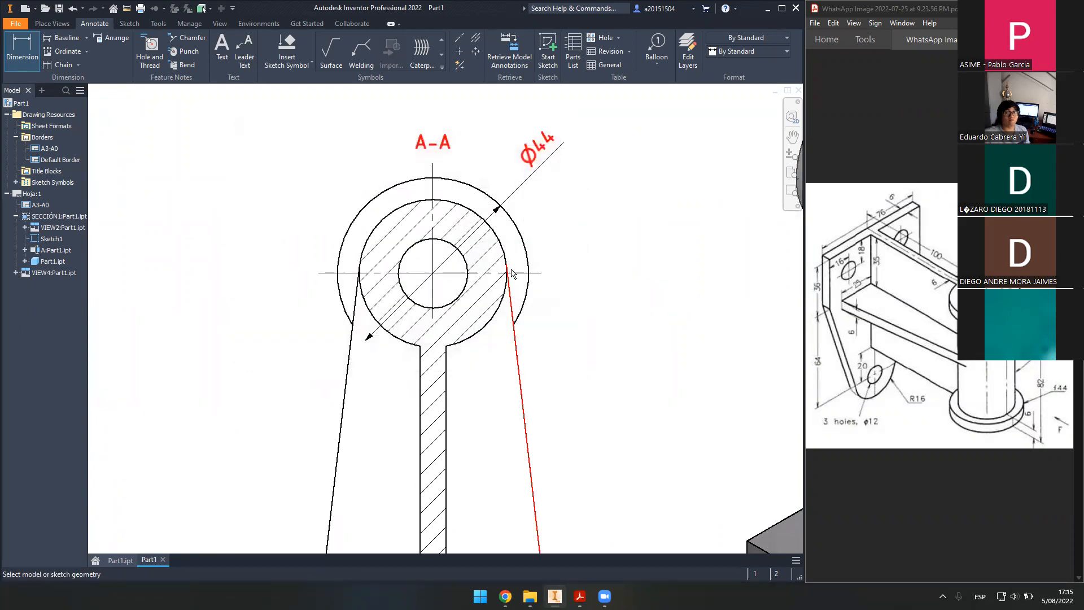
- Add a Ø34 diameter on the middle circle and Ø16 on the bore
click(498, 241)
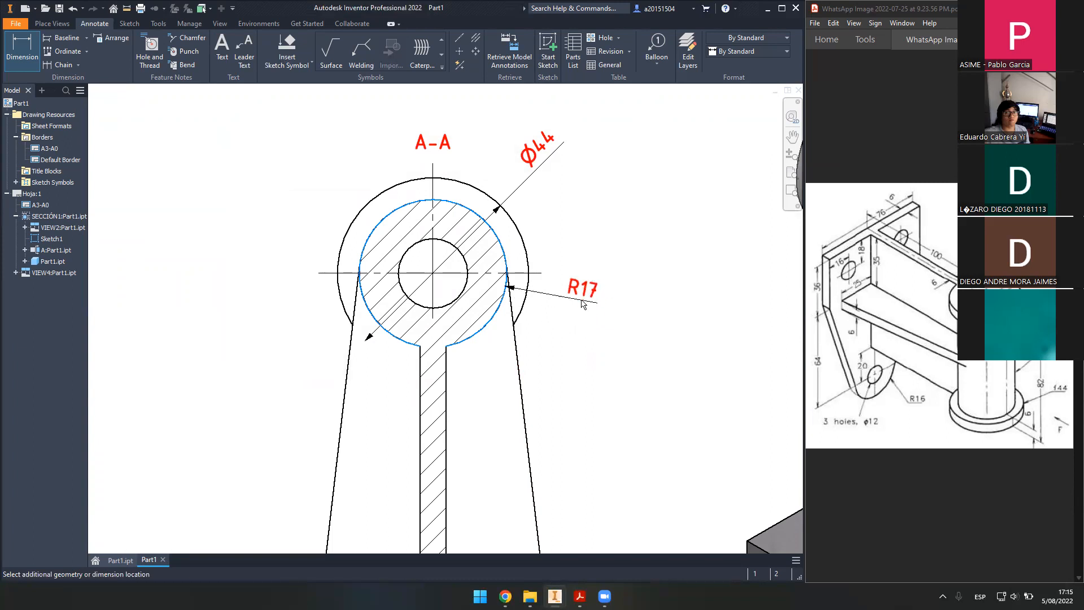
right_click(584, 304)
mouse_move(592, 357)
click(668, 367)
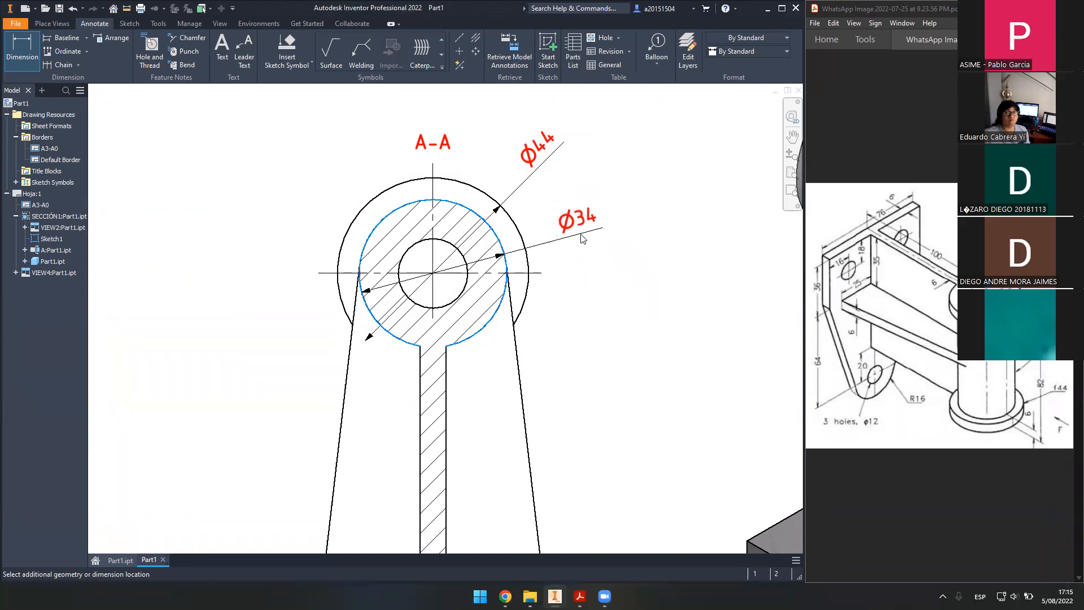
click(582, 238)
click(496, 326)
click(462, 292)
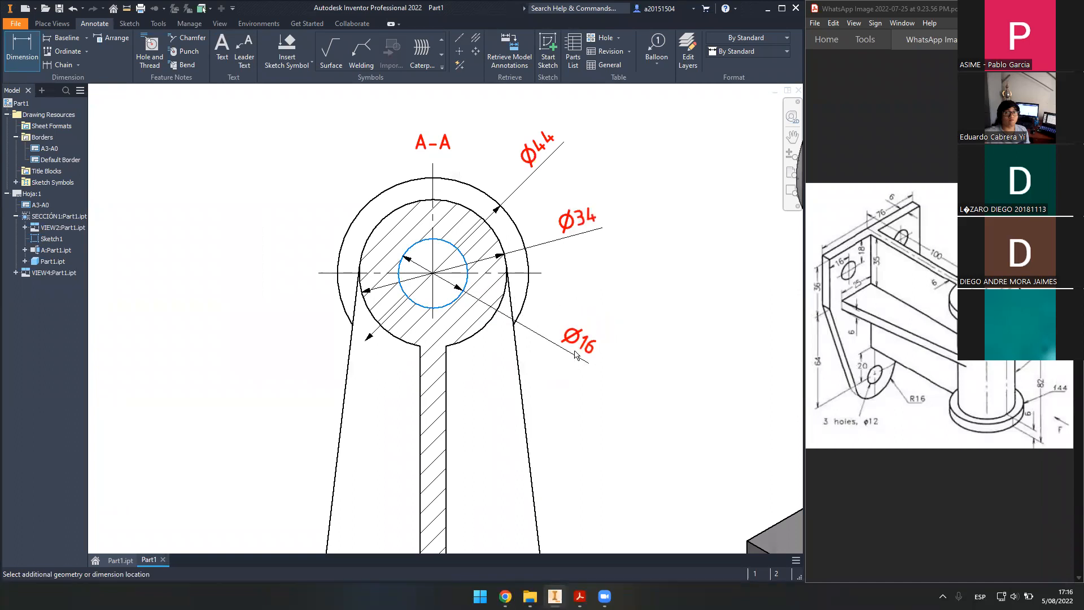
click(510, 348)
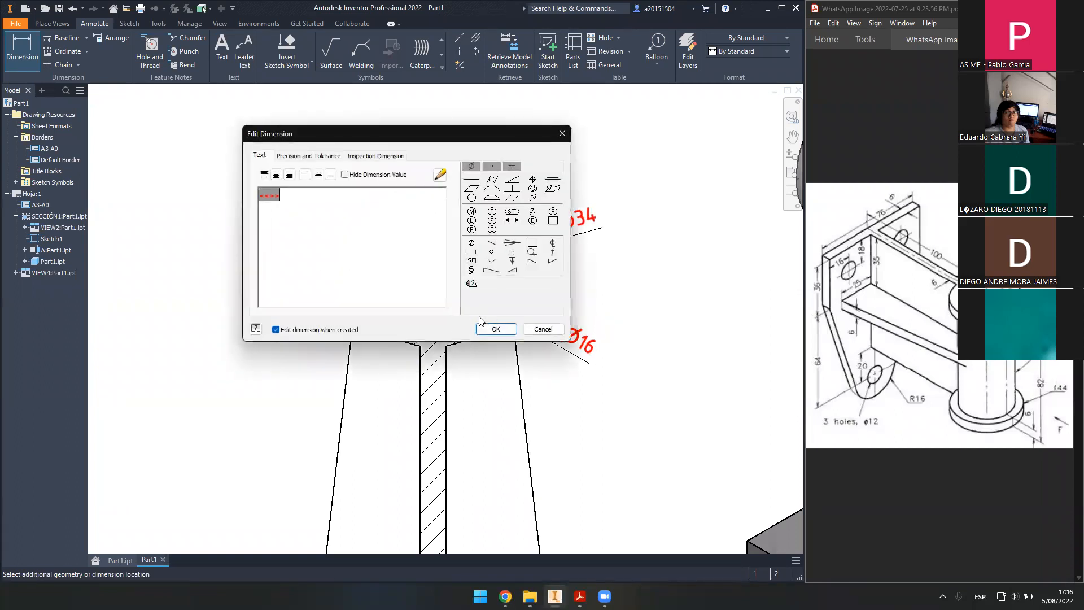
click(495, 328)
scroll(621, 339, down, 3)
middle_drag(620, 347, 610, 322)
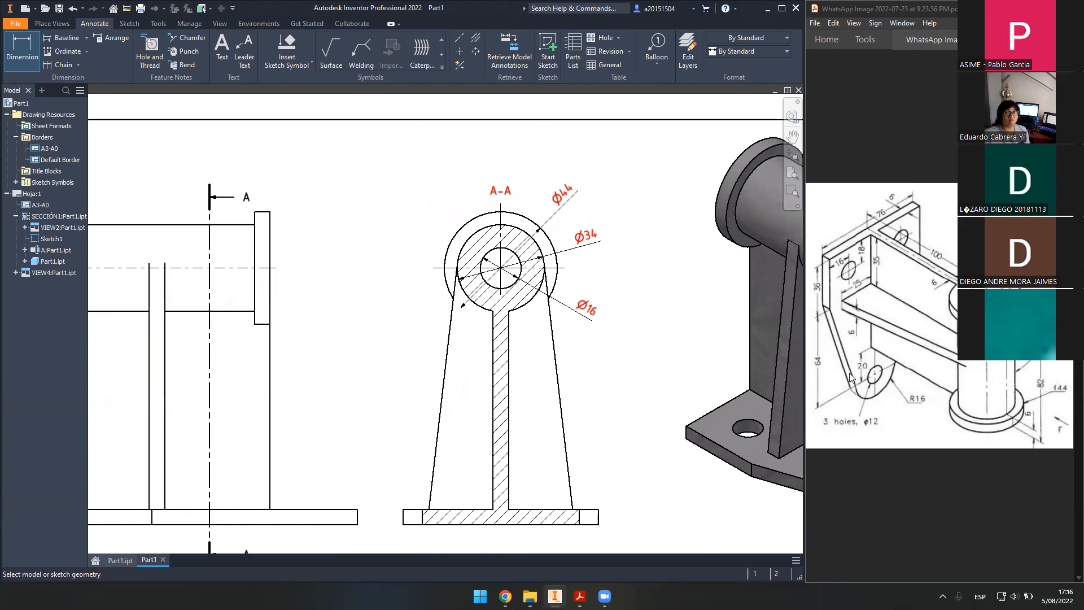
- Dimension the front view's 82 overall width between the flange outer edges
middle_drag(362, 334, 585, 290)
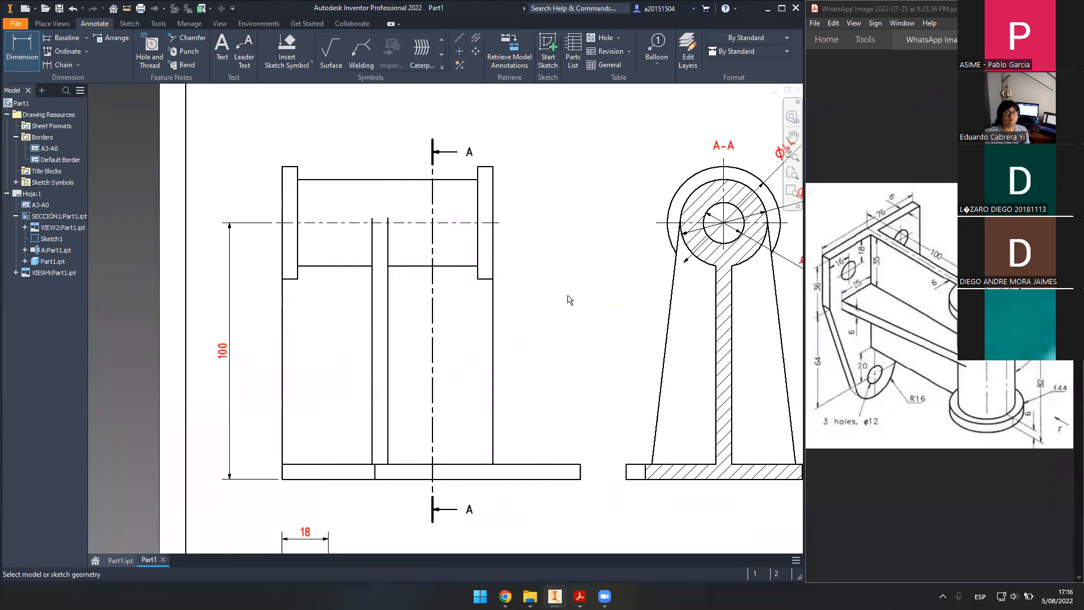
middle_drag(484, 312, 539, 304)
scroll(387, 242, down, 3)
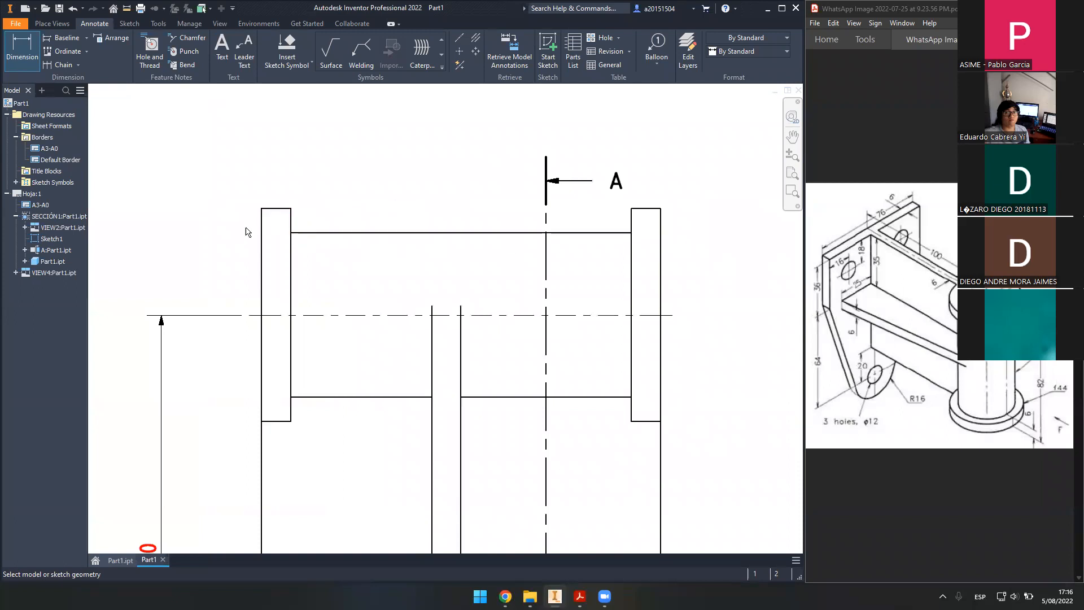
click(262, 225)
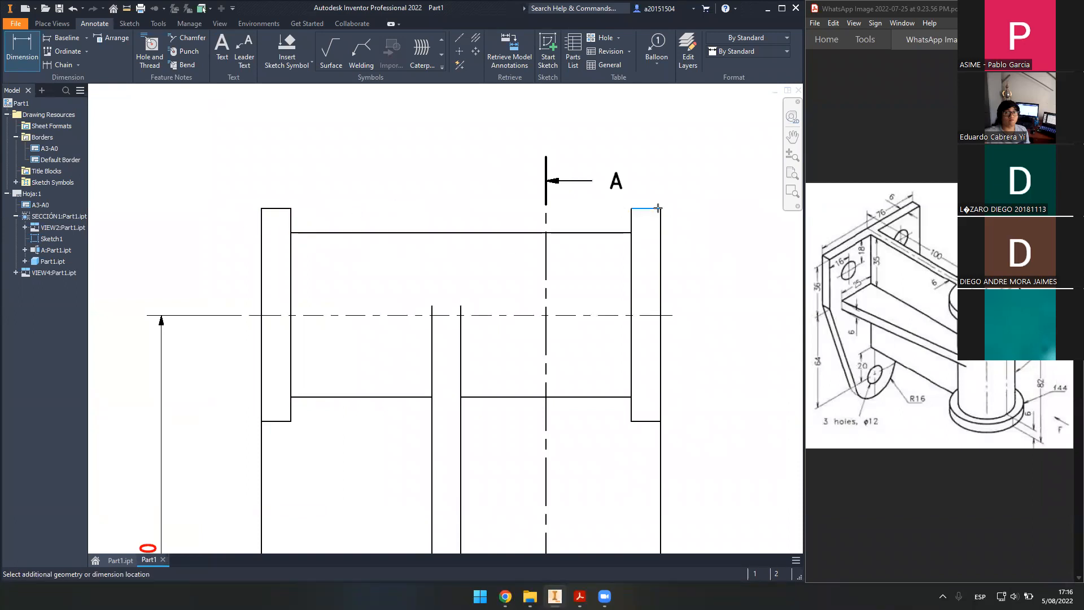
click(641, 213)
scroll(529, 296, up, 3)
click(489, 179)
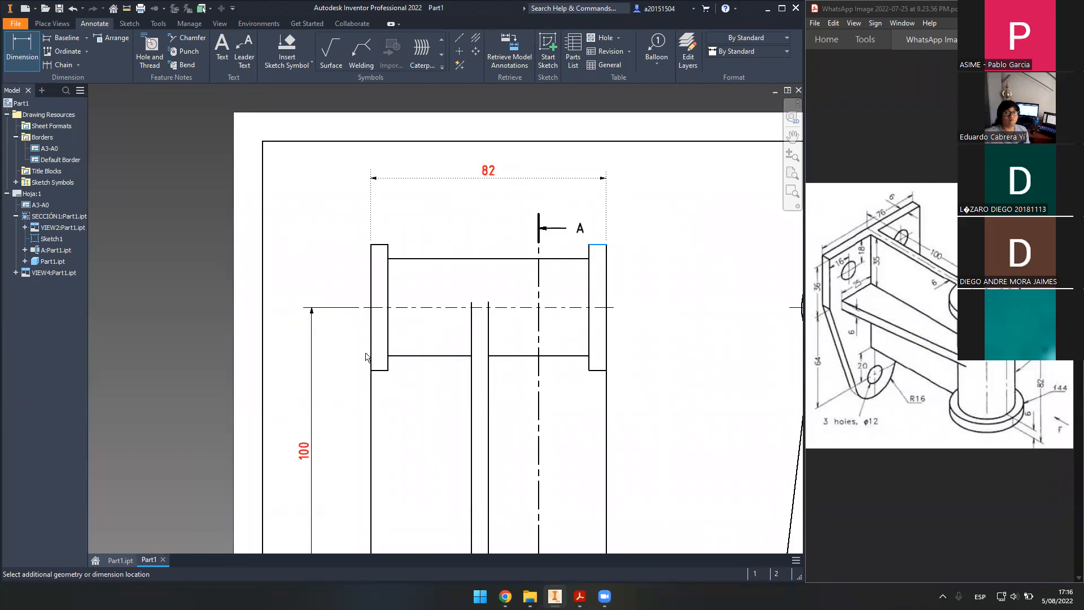
click(494, 330)
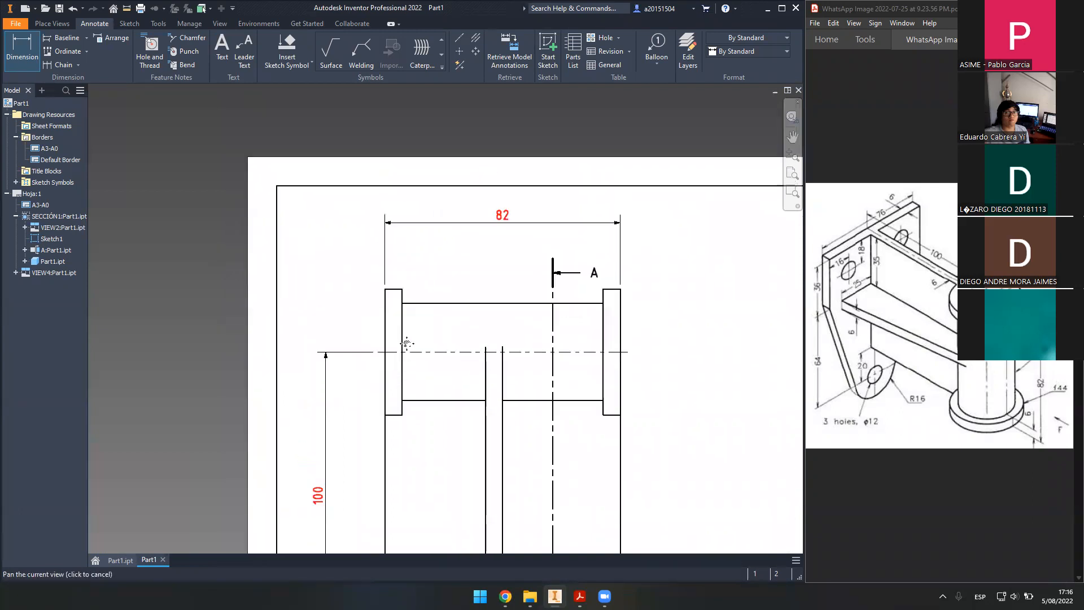
- Add 6 thickness dimensions to the left and right flanges
scroll(397, 331, up, 2)
click(386, 332)
click(419, 342)
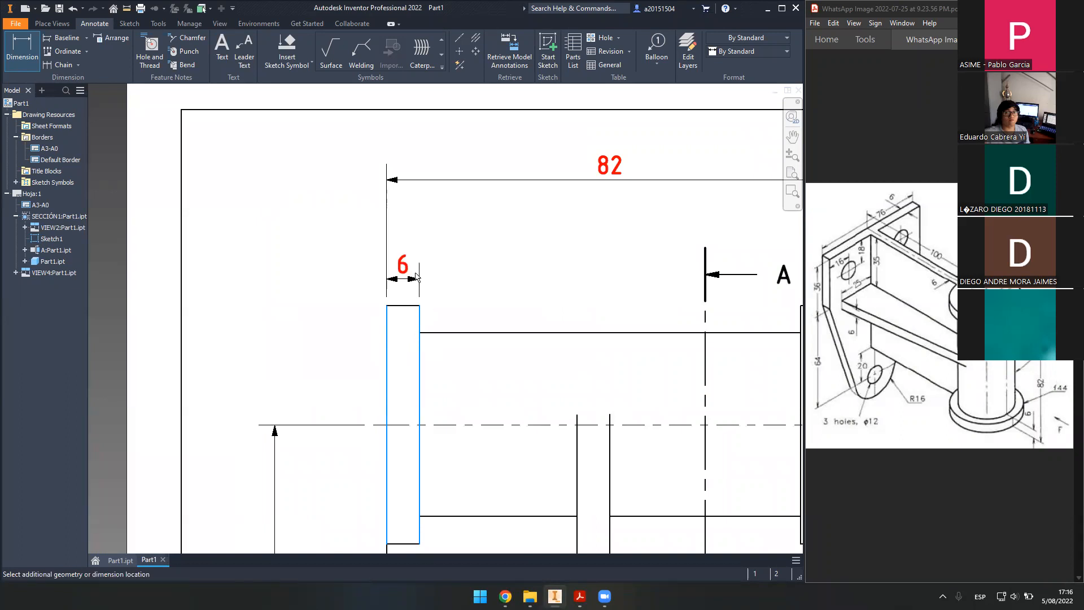
click(574, 256)
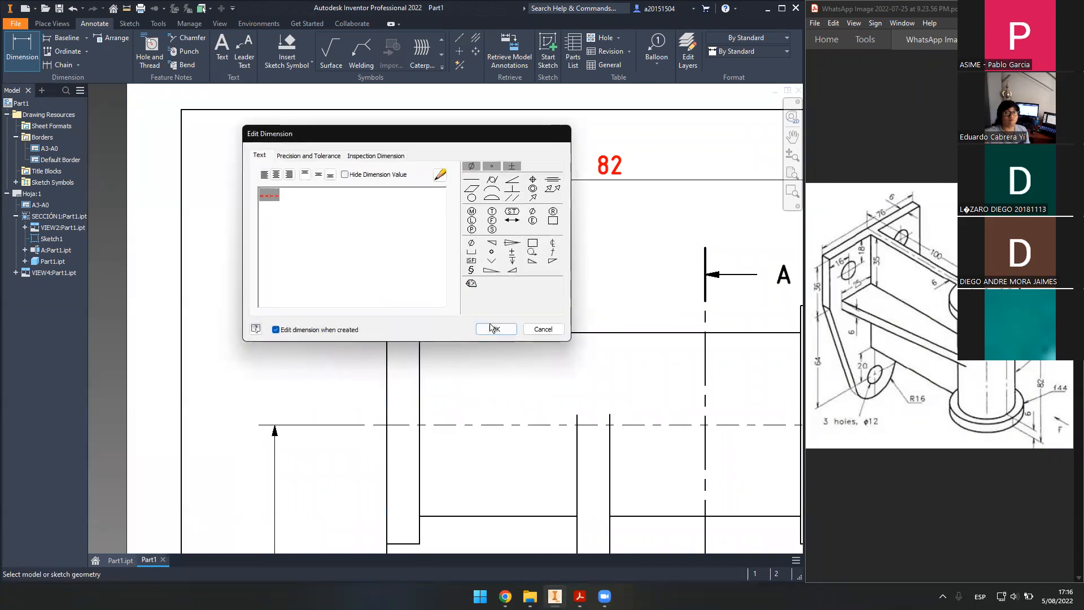
click(491, 327)
middle_drag(671, 285, 322, 271)
click(452, 312)
click(484, 311)
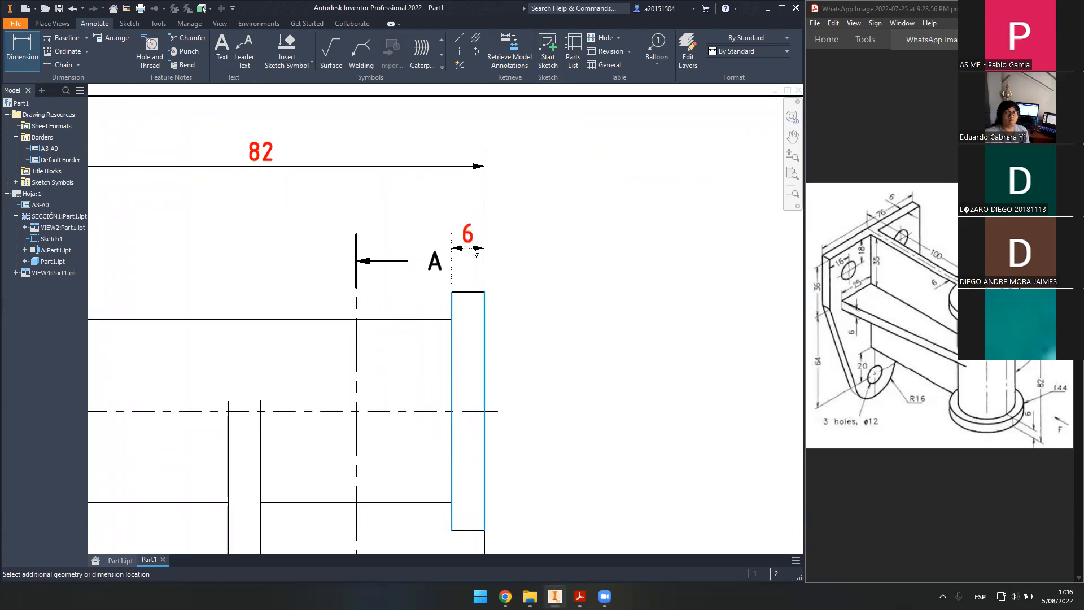
click(473, 253)
click(486, 323)
- Dimension the central rib as 6 thick and 35 from the body's left edge
scroll(525, 336, down, 2)
middle_drag(525, 336, 575, 264)
scroll(537, 327, up, 3)
scroll(520, 312, down, 4)
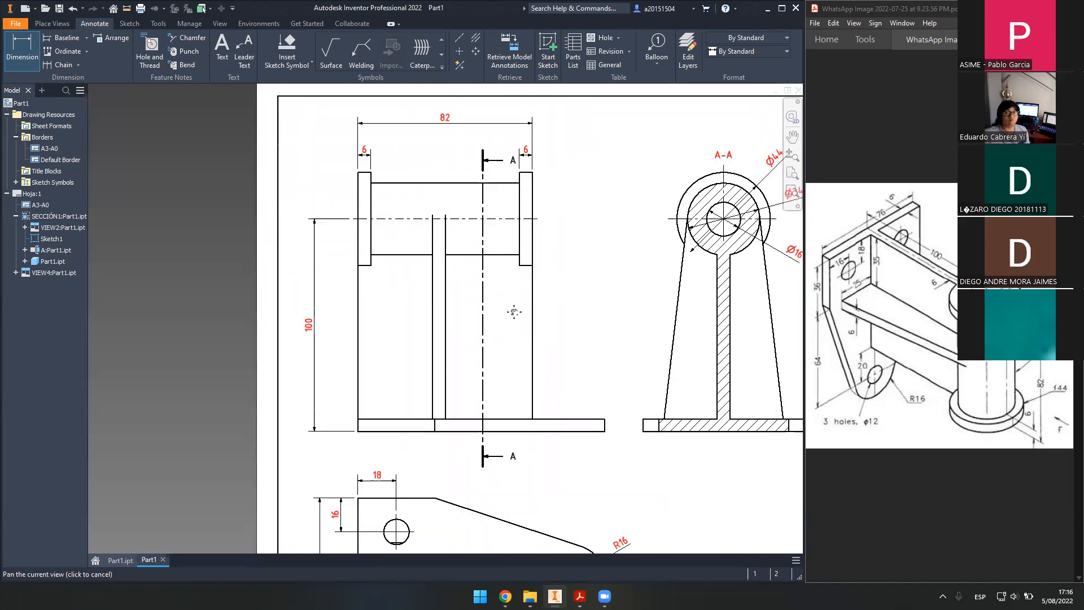
click(433, 329)
click(445, 328)
click(441, 345)
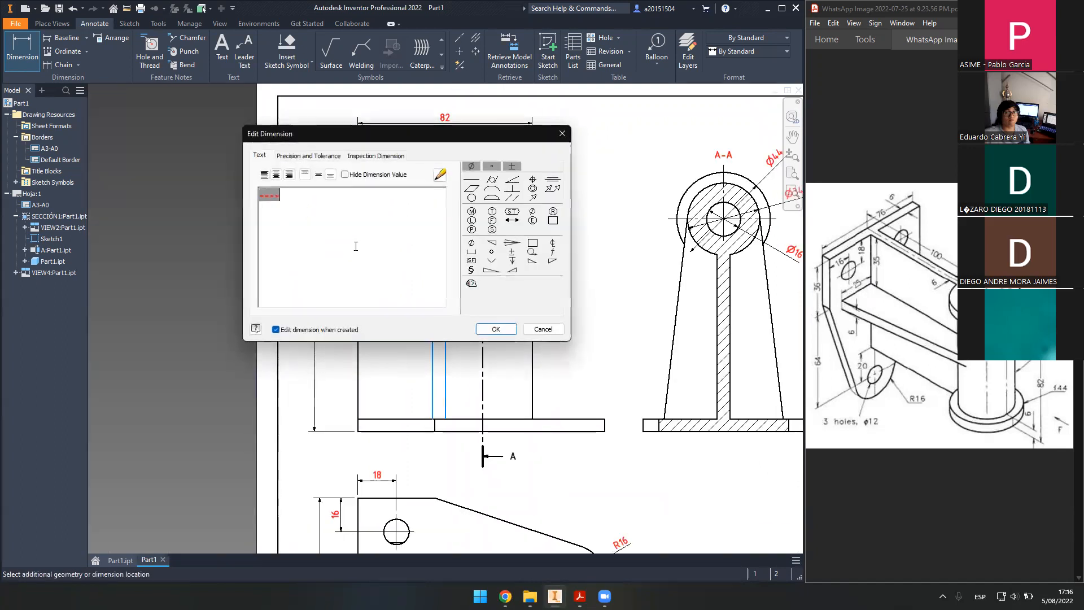
click(500, 330)
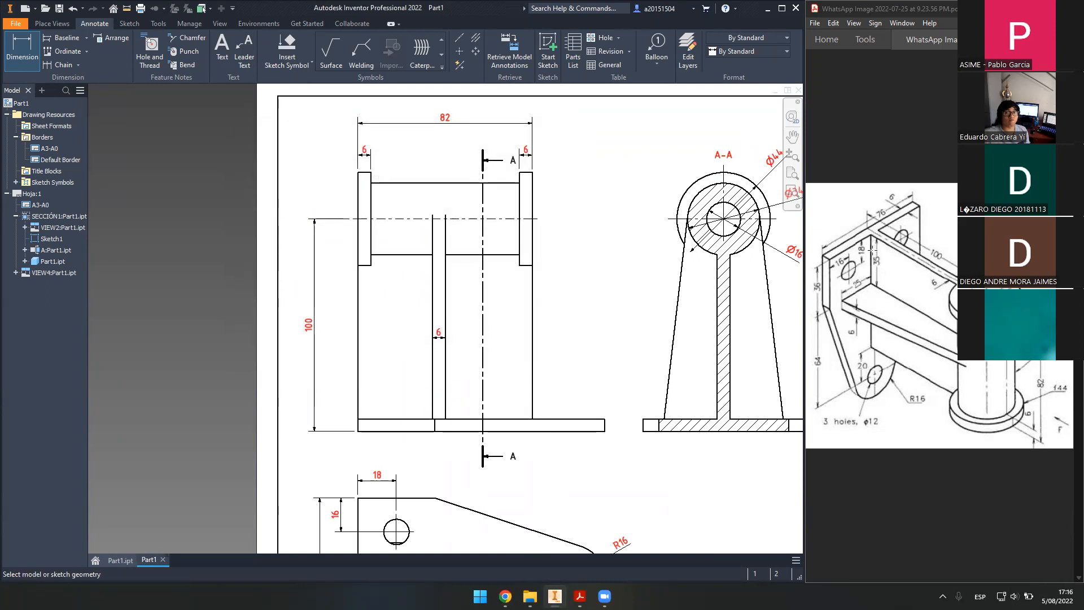
click(358, 339)
click(433, 367)
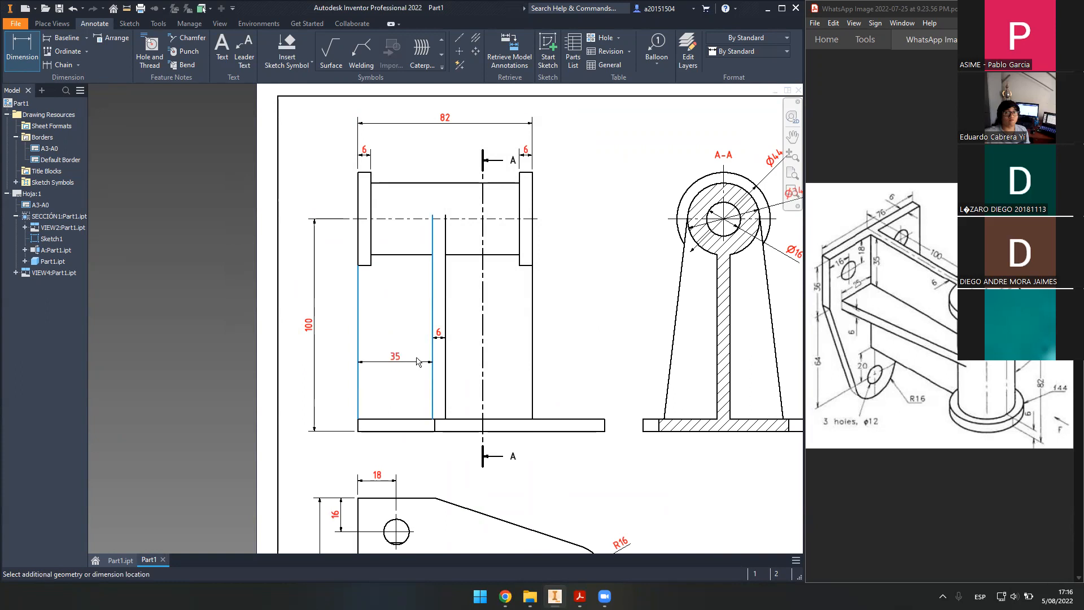
click(396, 340)
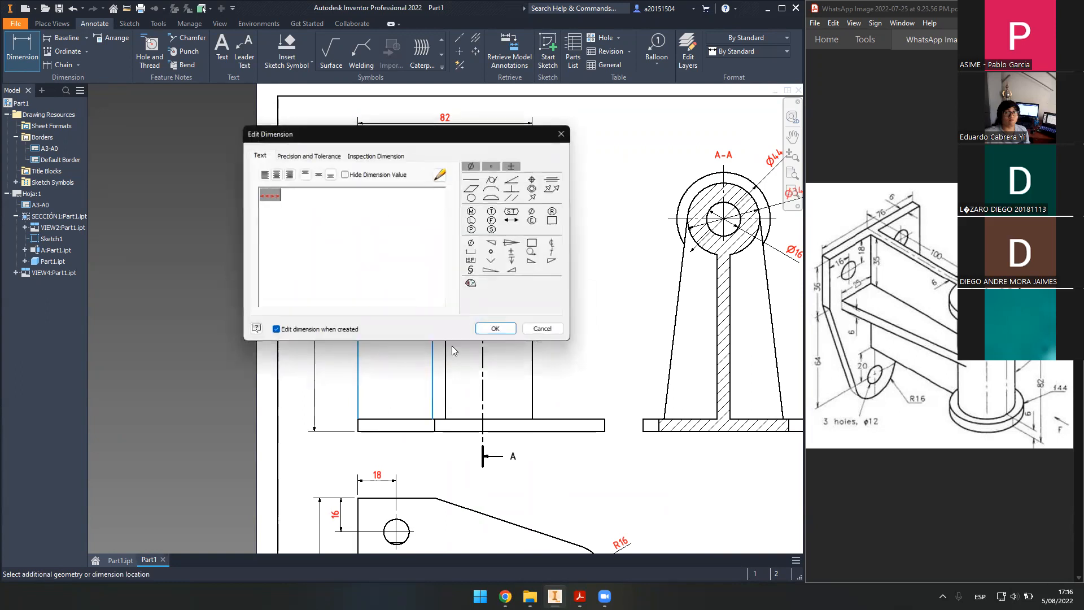
click(496, 328)
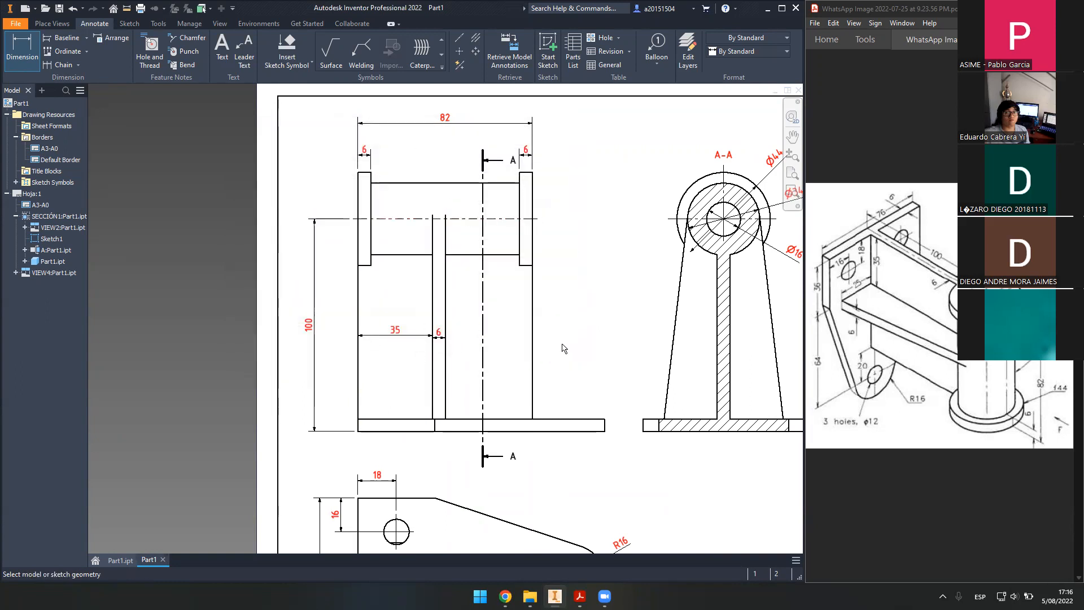
middle_drag(583, 409, 566, 382)
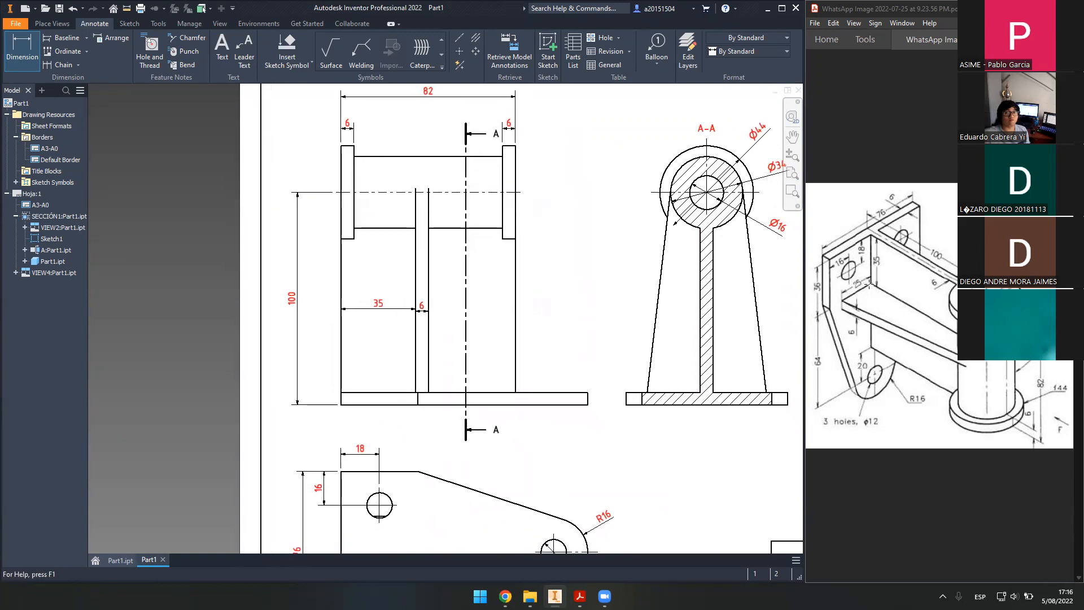
- Dimension 25 from section A-A's web to the base's tapered corner
scroll(759, 390, up, 5)
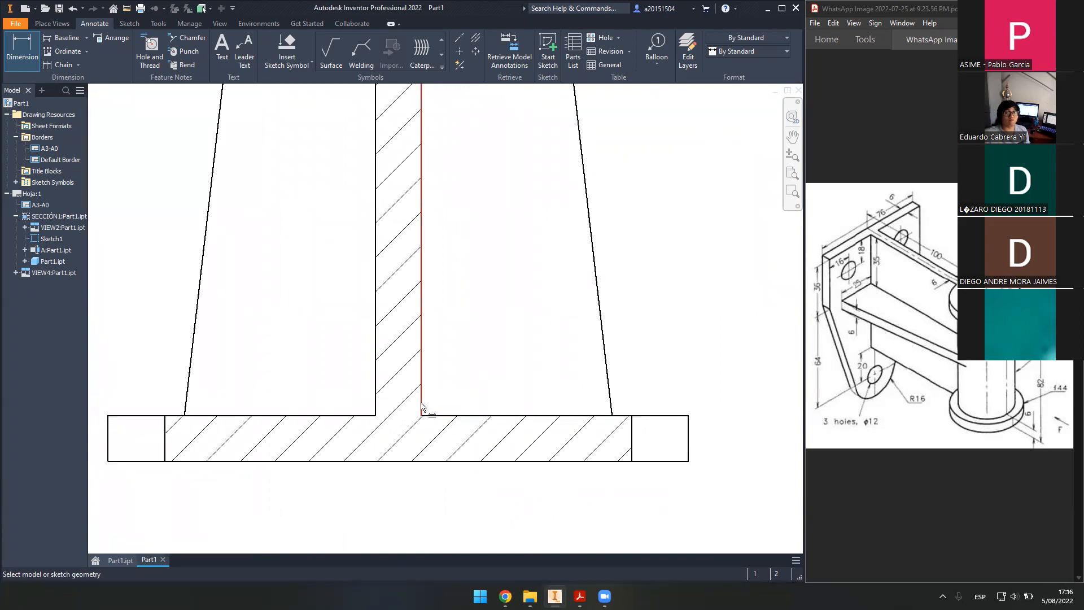
click(422, 405)
click(611, 415)
scroll(621, 271, down, 3)
middle_drag(642, 261, 618, 349)
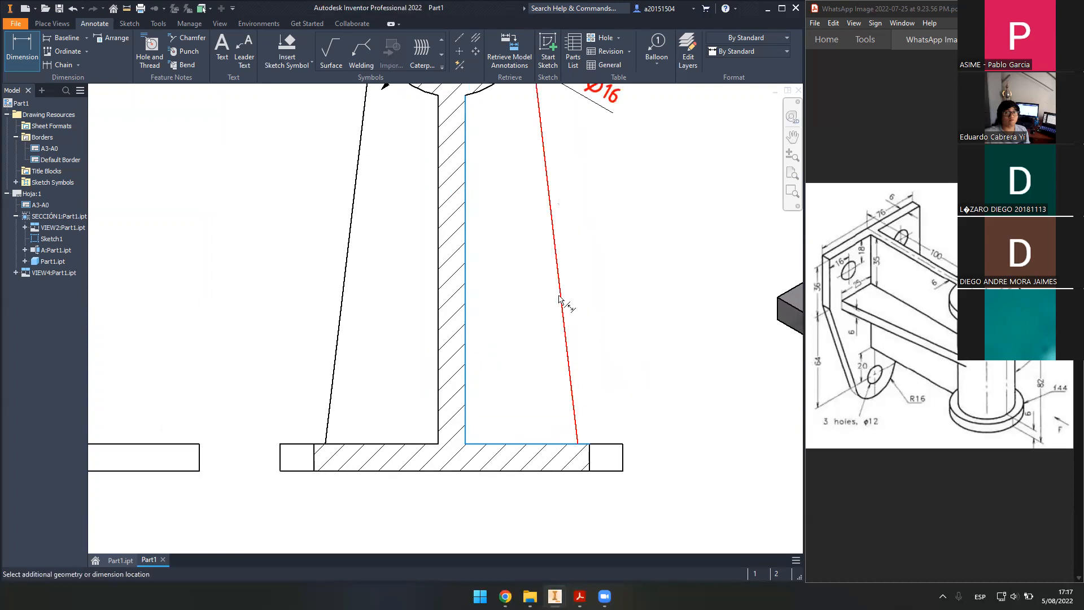
click(529, 320)
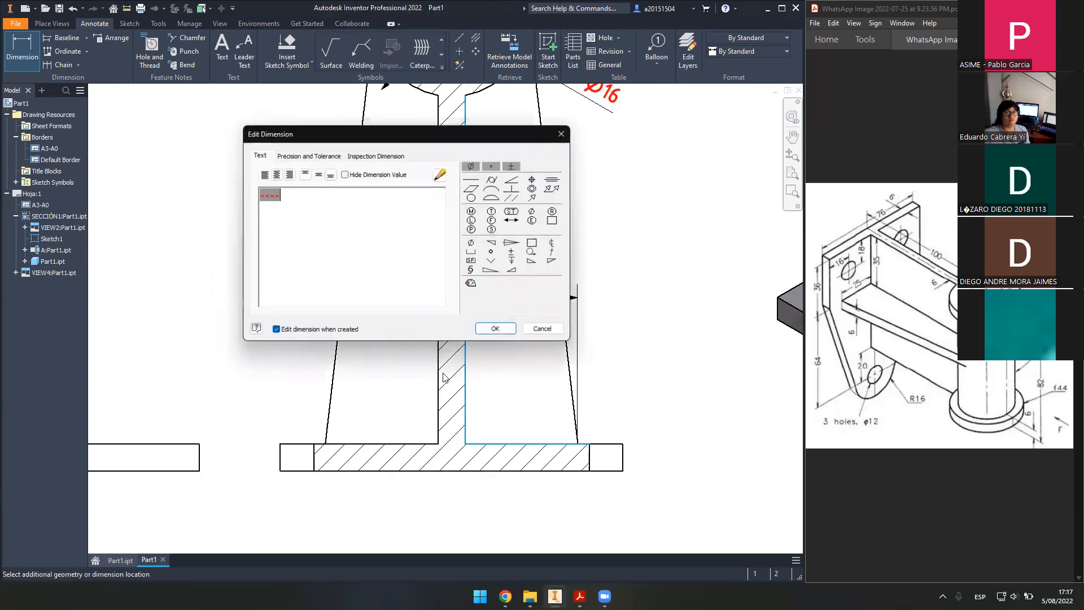
click(496, 327)
- Add the 6 web thickness in section A-A and fit the whole sheet in view
middle_drag(508, 358, 535, 364)
click(470, 254)
click(497, 262)
click(433, 278)
click(492, 329)
scroll(448, 324, down, 4)
middle_drag(440, 330, 538, 337)
middle_click(538, 336)
middle_click(538, 336)
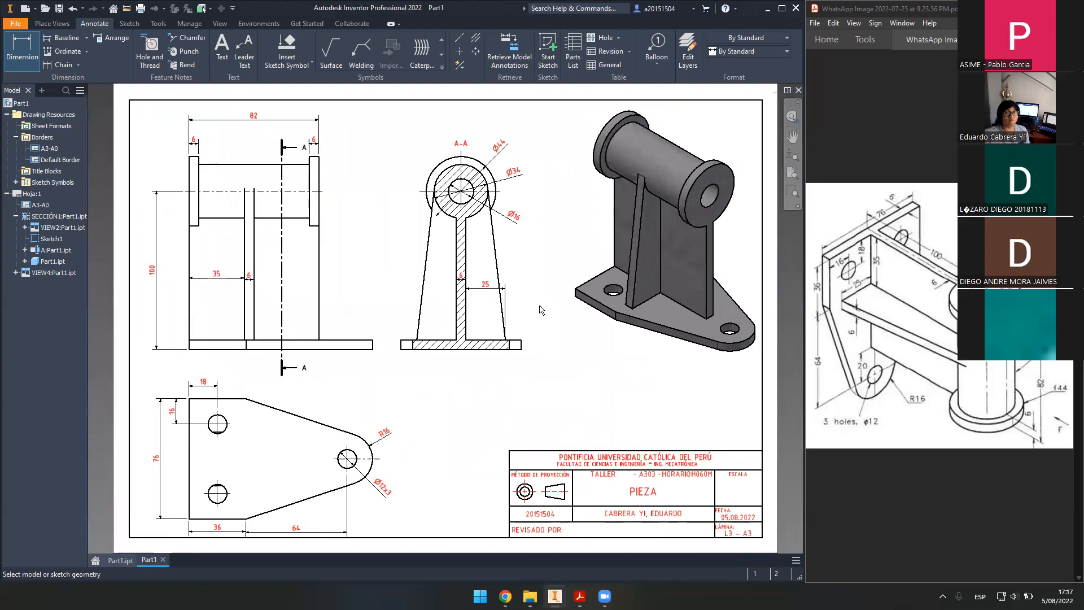
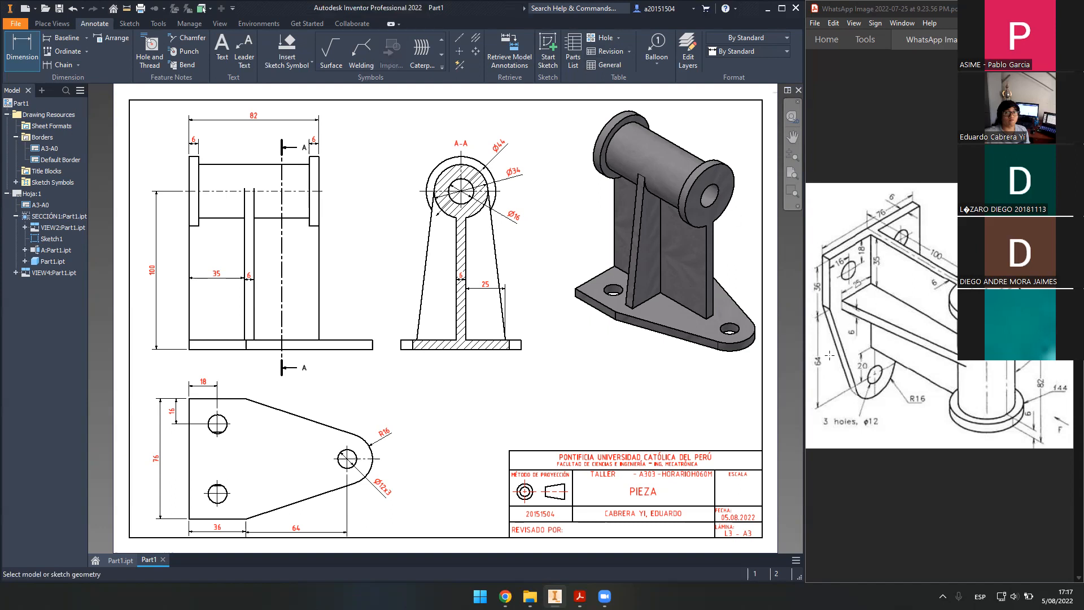
- Check the 20 dimension on the reference sketch and nudge the lower plan view upward
drag(851, 358, 876, 376)
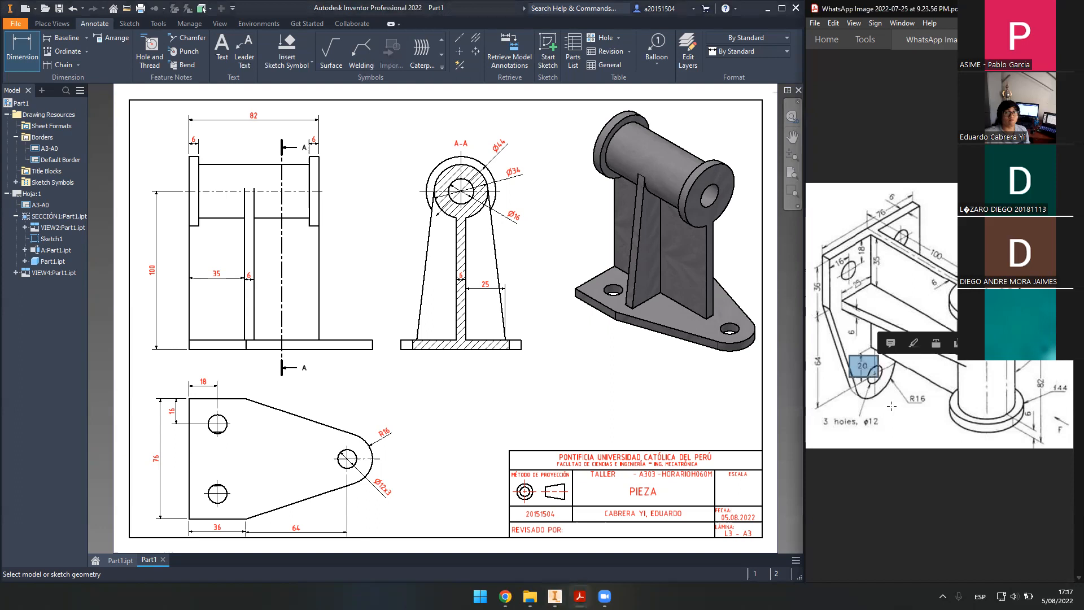
click(891, 406)
click(891, 406)
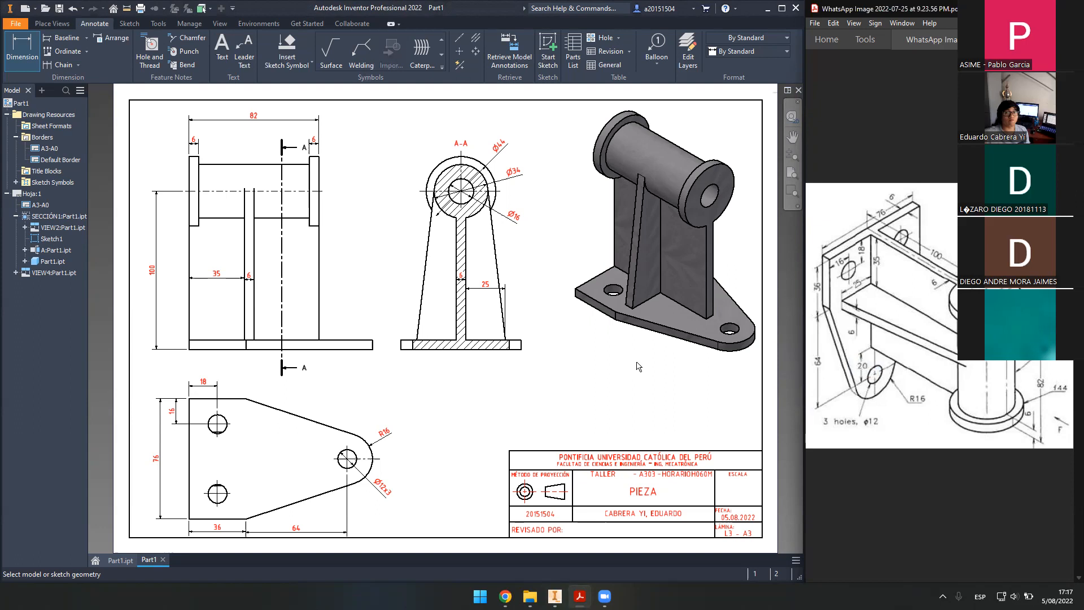
middle_drag(490, 370, 539, 359)
scroll(539, 359, down, 3)
scroll(479, 340, down, 3)
scroll(474, 341, up, 5)
scroll(496, 337, down, 2)
scroll(455, 326, up, 1)
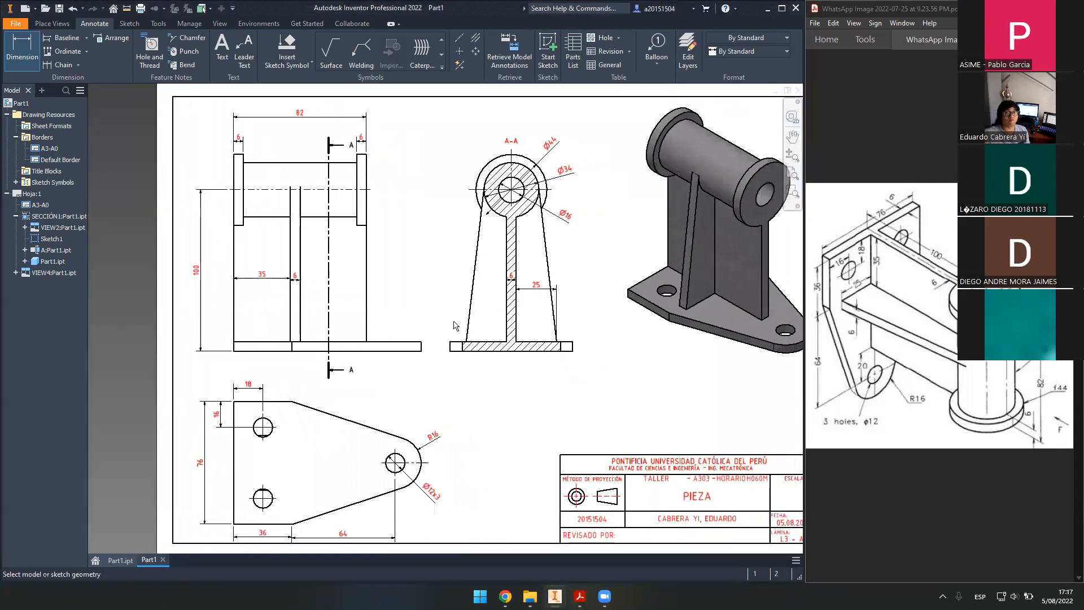
scroll(428, 261, down, 1)
click(34, 50)
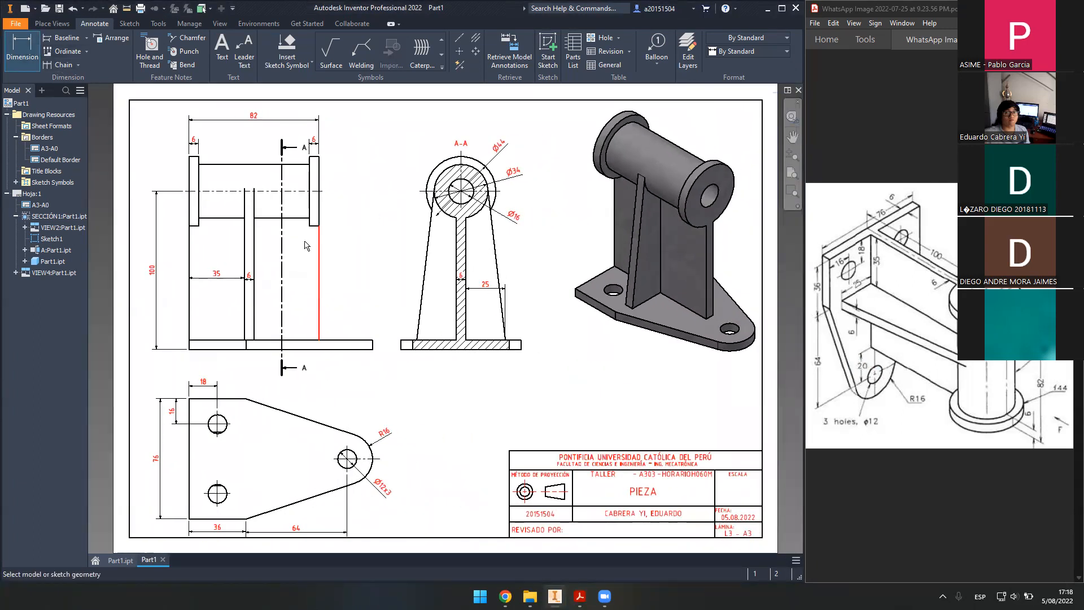
key(Escape)
drag(346, 410, 370, 394)
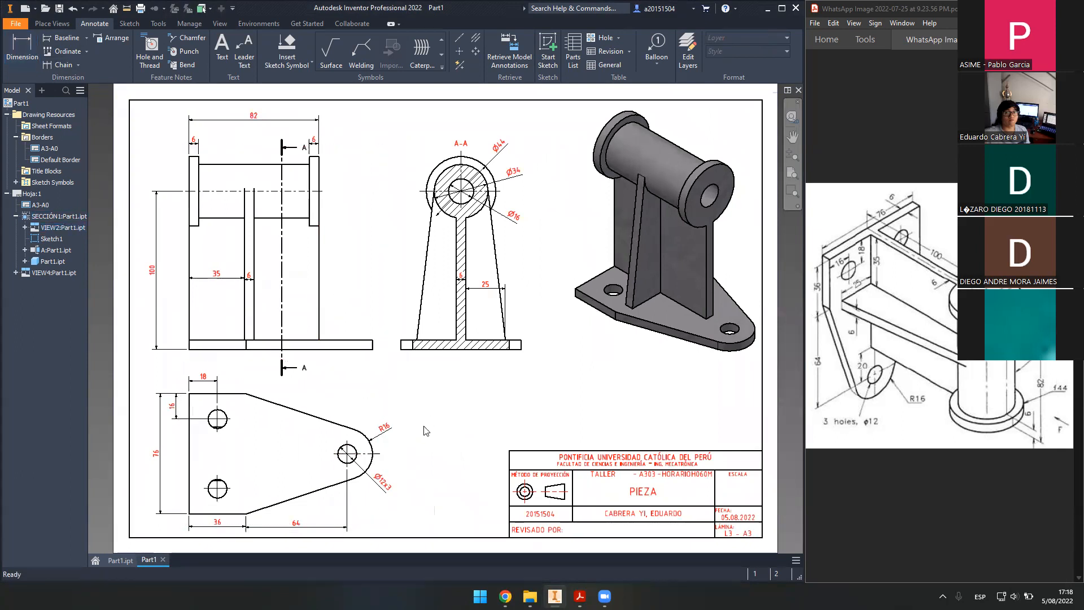
- Reposition the 36 and 64 dimensions in the plan view
scroll(426, 431, down, 6)
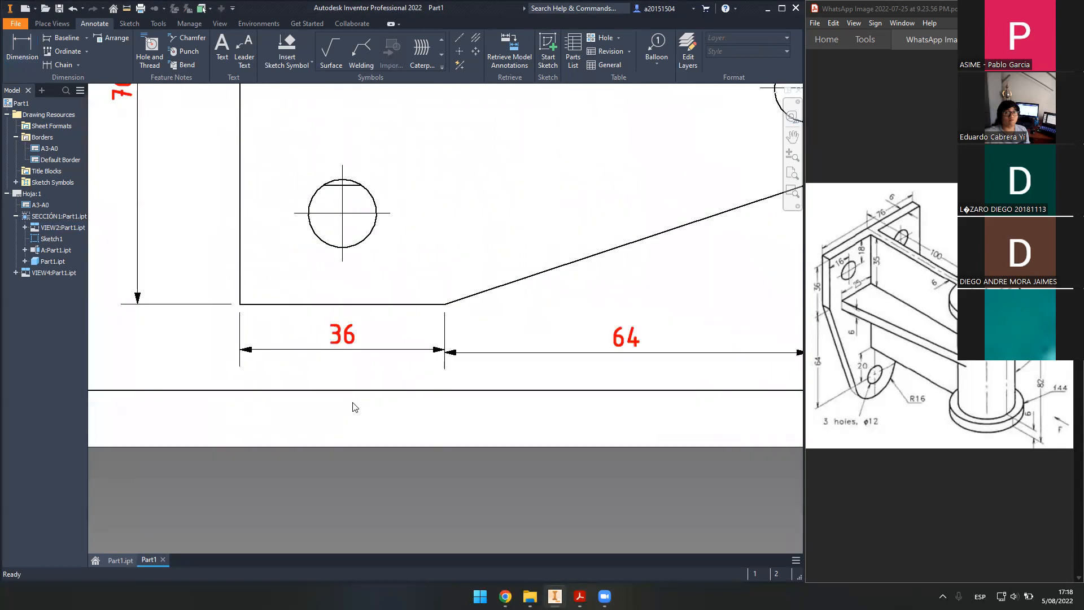
scroll(440, 380, down, 2)
scroll(461, 374, up, 2)
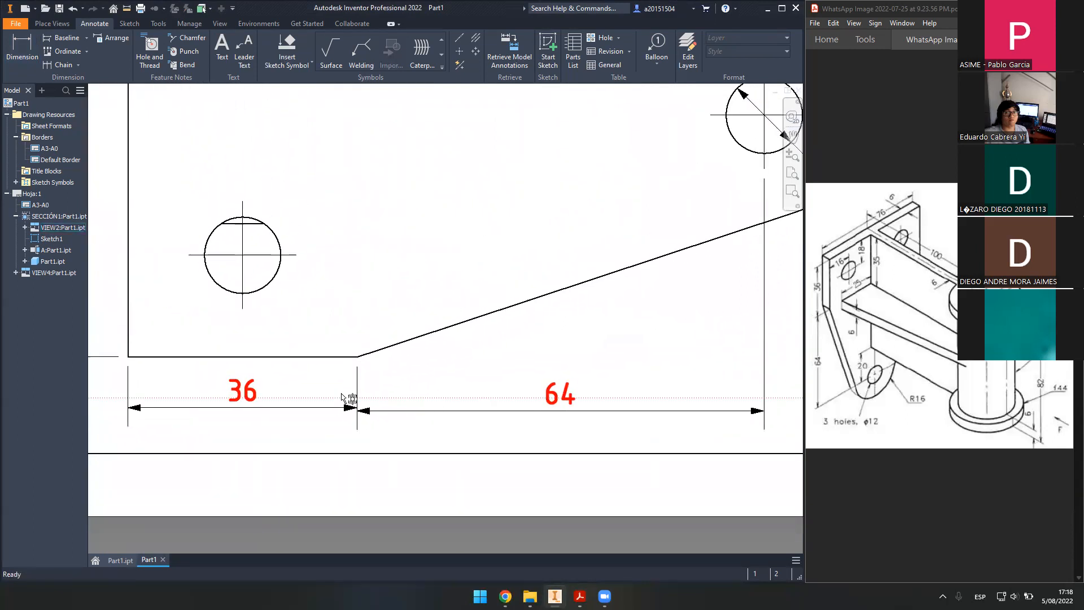
click(243, 408)
drag(570, 403, 449, 391)
click(567, 404)
drag(568, 405, 564, 416)
scroll(524, 412, down, 2)
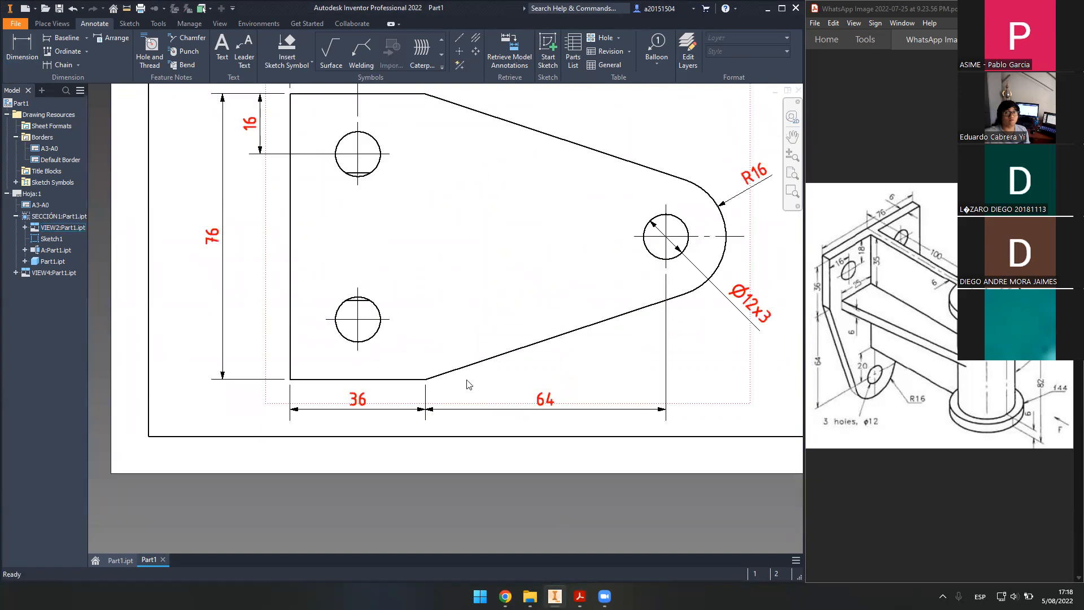
scroll(446, 329, down, 2)
scroll(432, 327, up, 4)
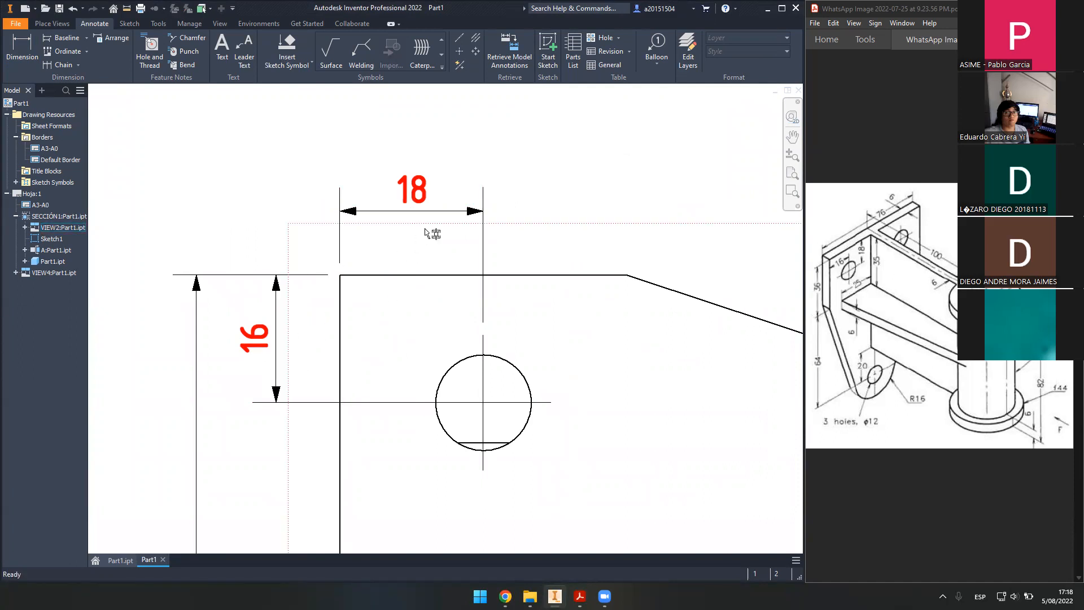
scroll(379, 235, down, 1)
scroll(265, 317, up, 2)
scroll(391, 327, down, 3)
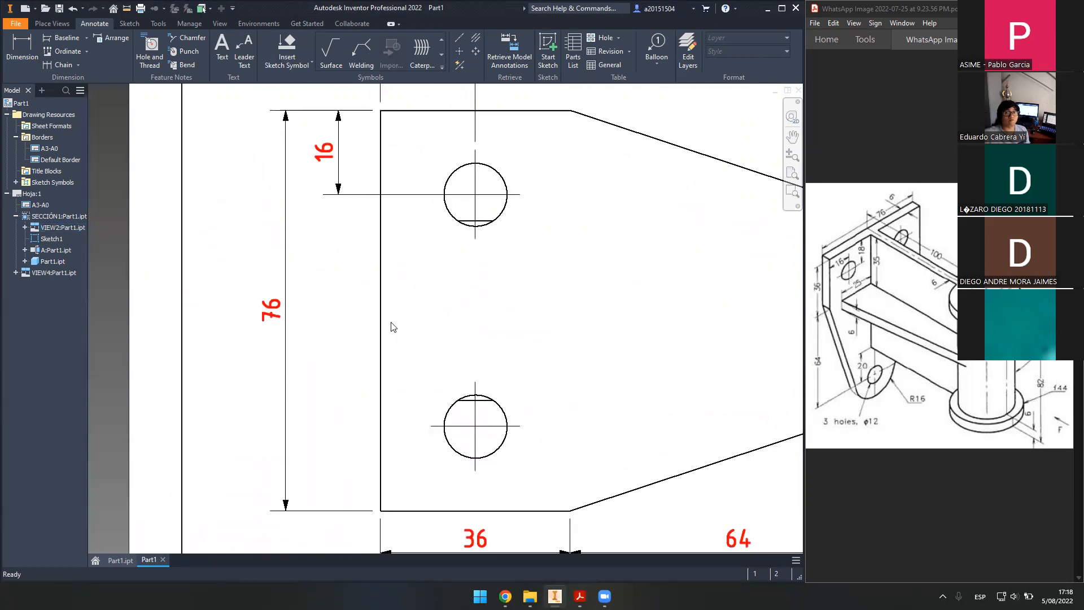
- Pull the 76 dimension further left and move the R16 label closer to its arc
mouse_move(305, 278)
mouse_down()
mouse_move(286, 279)
mouse_move(305, 288)
mouse_move(296, 282)
mouse_up()
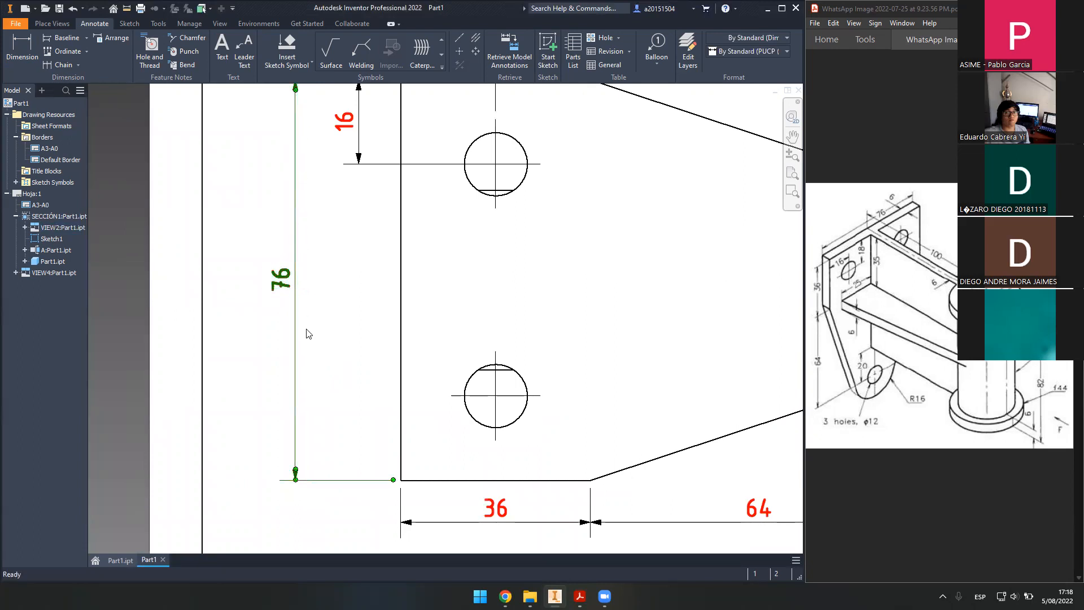
mouse_move(297, 292)
mouse_down()
mouse_move(319, 299)
mouse_move(309, 297)
mouse_up()
click(231, 230)
middle_drag(229, 237, 242, 330)
mouse_move(790, 338)
middle_down()
mouse_move(502, 283)
mouse_move(336, 275)
mouse_move(325, 299)
middle_up()
mouse_move(580, 259)
mouse_down()
mouse_move(611, 305)
mouse_move(570, 257)
mouse_move(597, 305)
mouse_move(589, 270)
mouse_move(580, 254)
mouse_move(611, 331)
mouse_move(560, 234)
mouse_move(579, 254)
mouse_up()
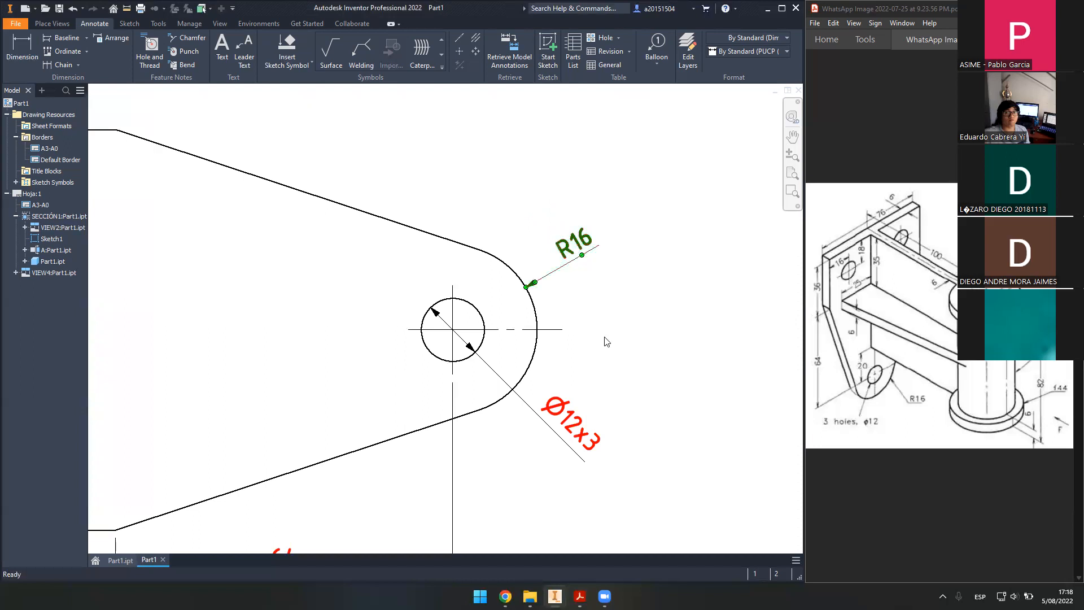
- Swing the Ø12x3 label up and right with a steeper leader
middle_drag(606, 340, 605, 285)
drag(559, 381, 583, 359)
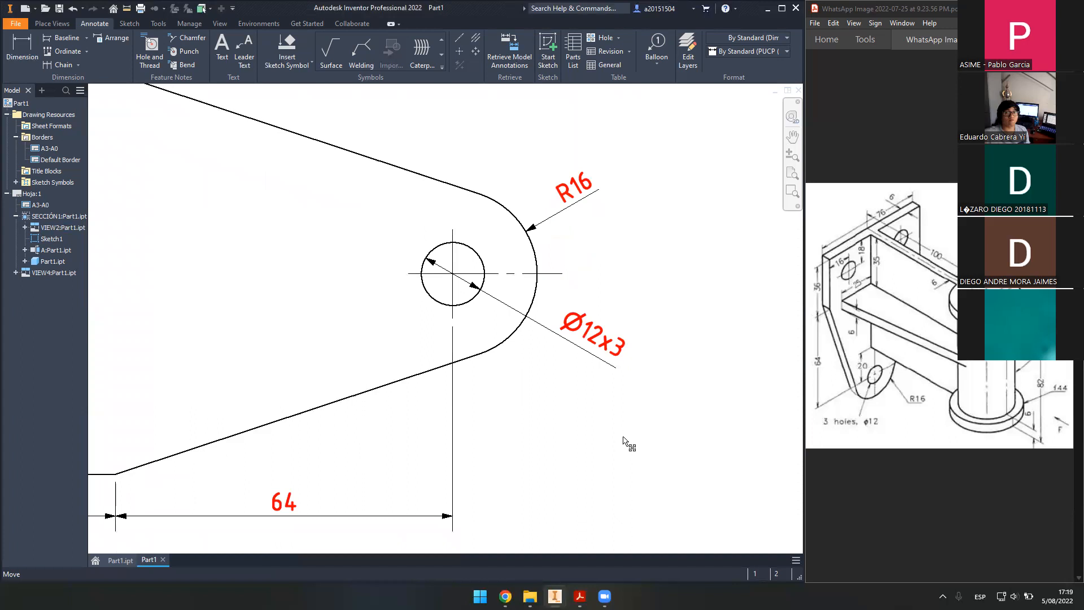
scroll(620, 328, up, 4)
scroll(549, 309, down, 3)
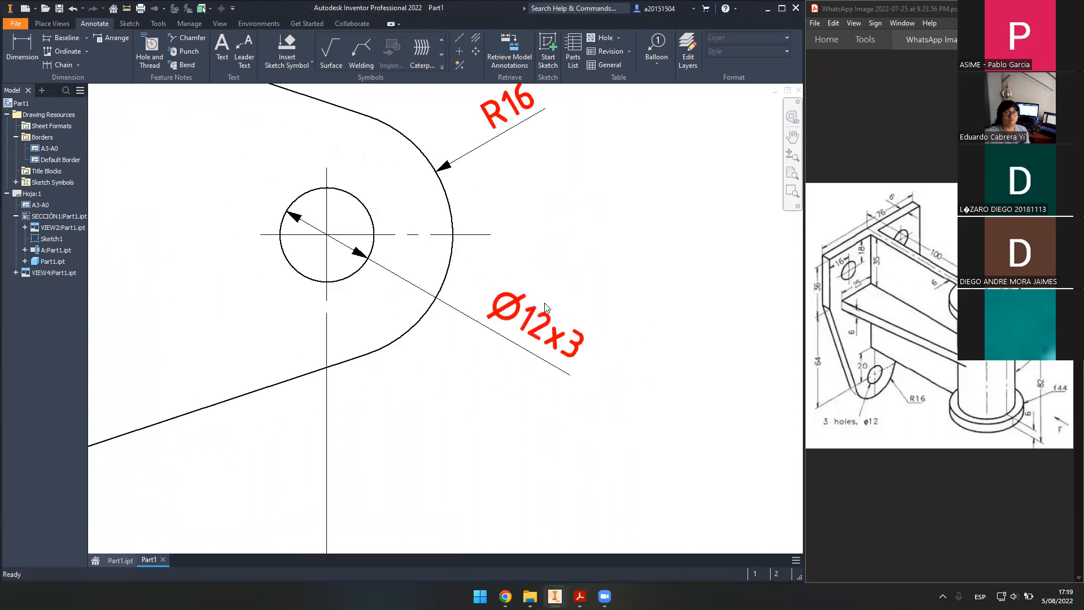
mouse_move(513, 354)
mouse_down()
mouse_move(525, 362)
mouse_move(510, 415)
mouse_move(492, 386)
mouse_move(504, 389)
mouse_move(503, 406)
mouse_up()
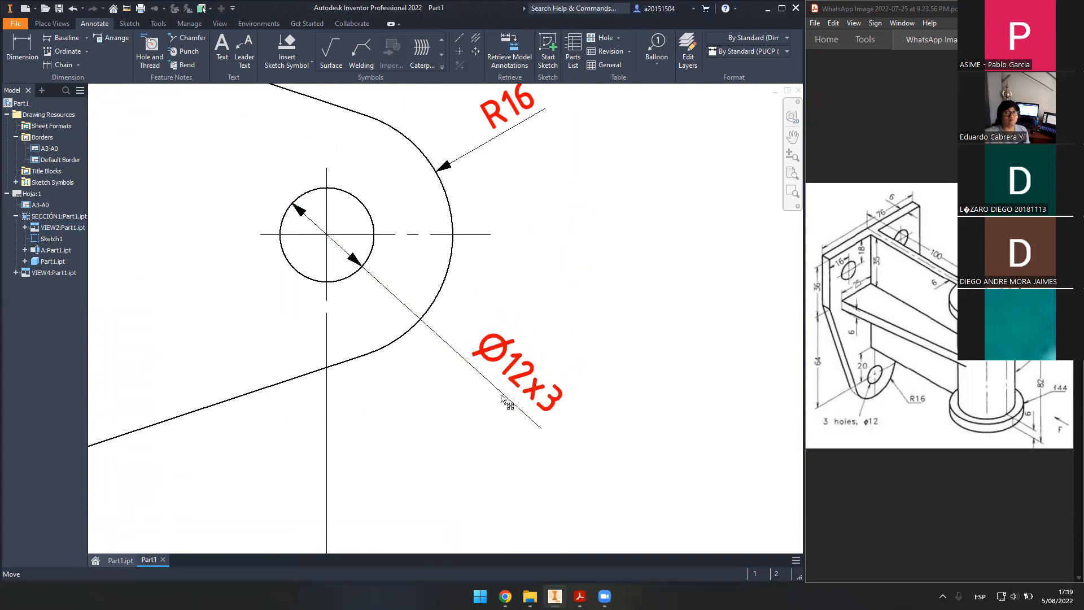
scroll(606, 306, up, 5)
scroll(605, 306, down, 8)
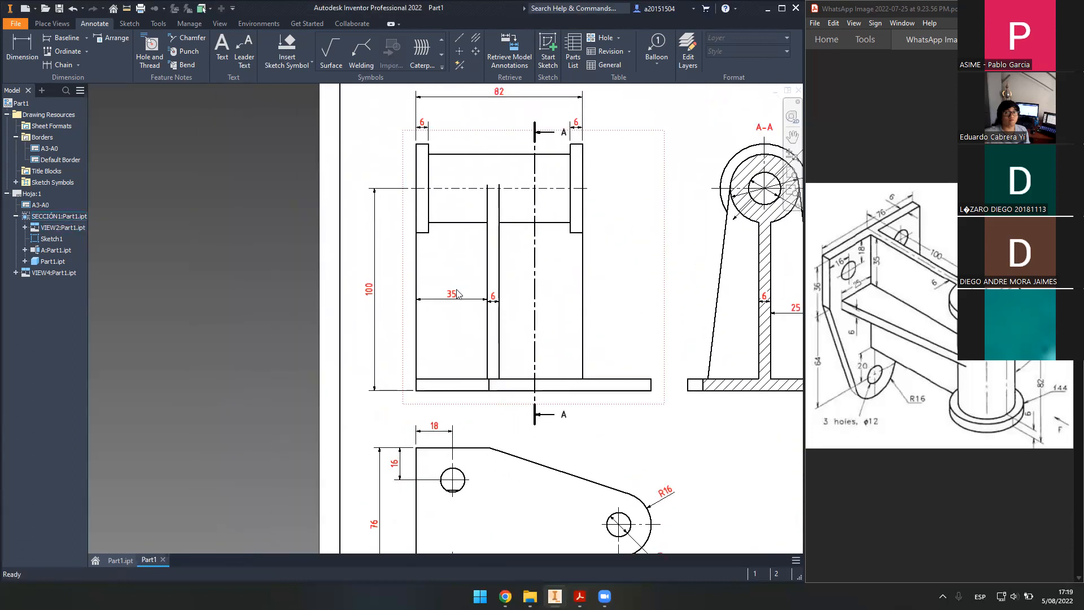
- Move the 35 dimension on the front view slightly lower
scroll(455, 318, up, 3)
mouse_move(455, 290)
mouse_down()
mouse_move(450, 339)
mouse_move(449, 296)
mouse_up()
mouse_move(450, 299)
middle_down()
mouse_move(430, 218)
mouse_move(435, 141)
mouse_move(481, 379)
middle_up()
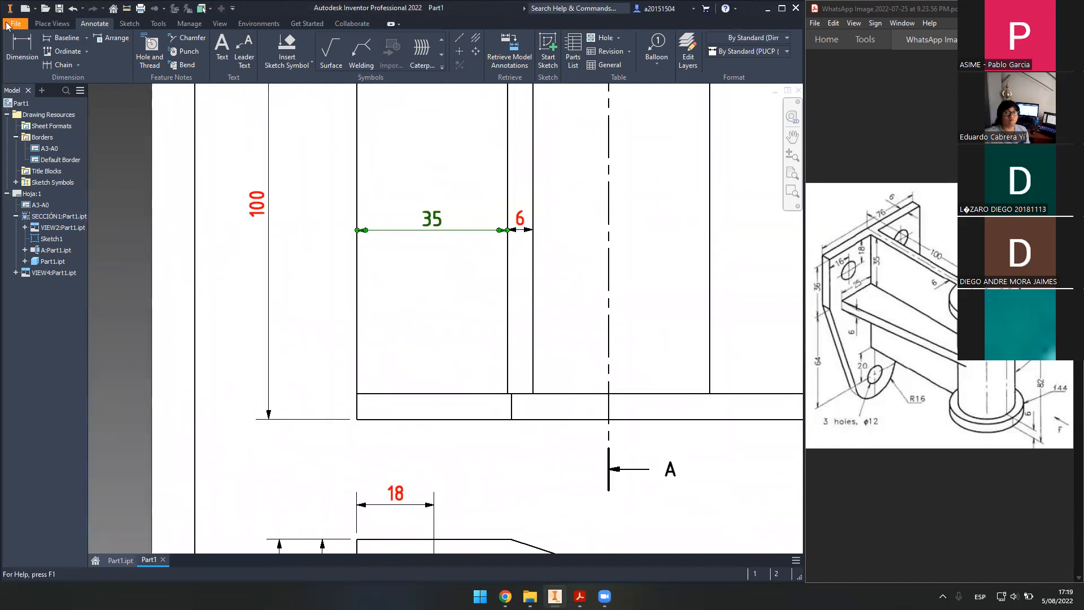
- Add the 6 base-plate thickness dimension and place it beside the base
click(22, 50)
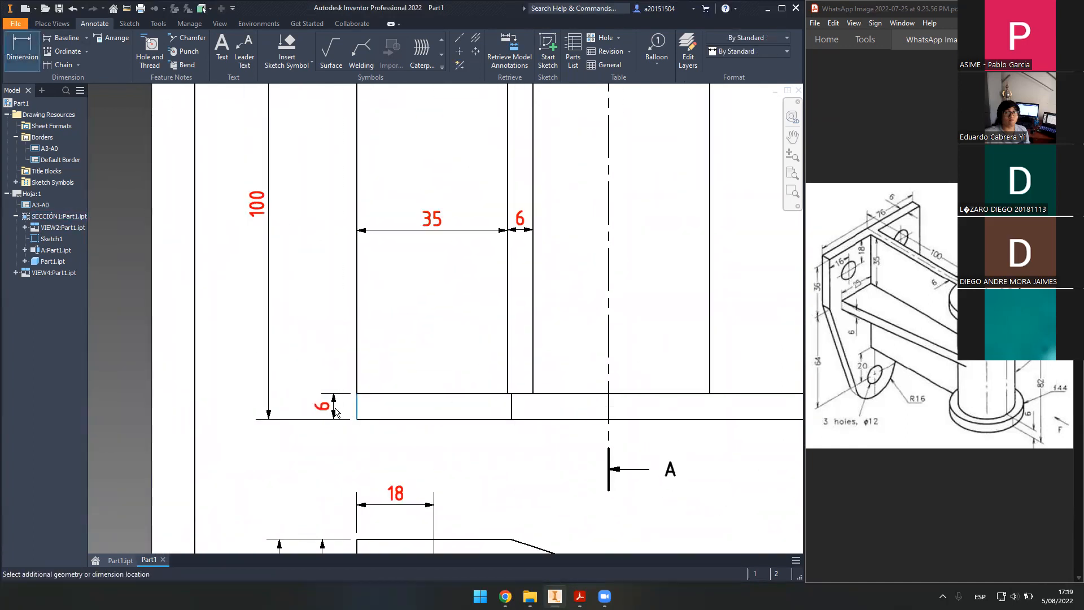
click(444, 319)
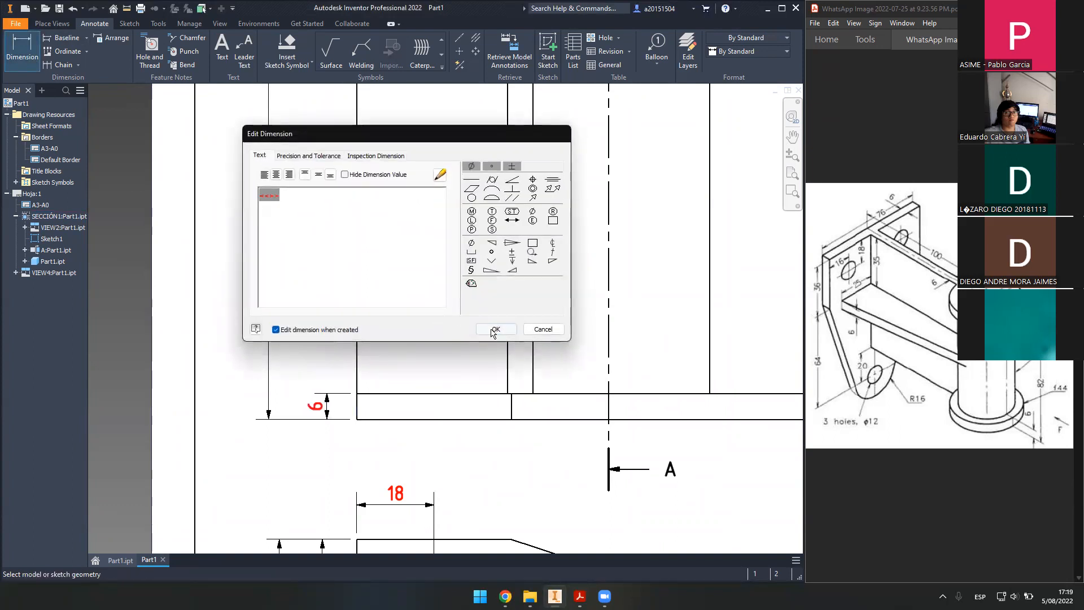
click(496, 328)
scroll(438, 325, up, 3)
scroll(382, 404, up, 3)
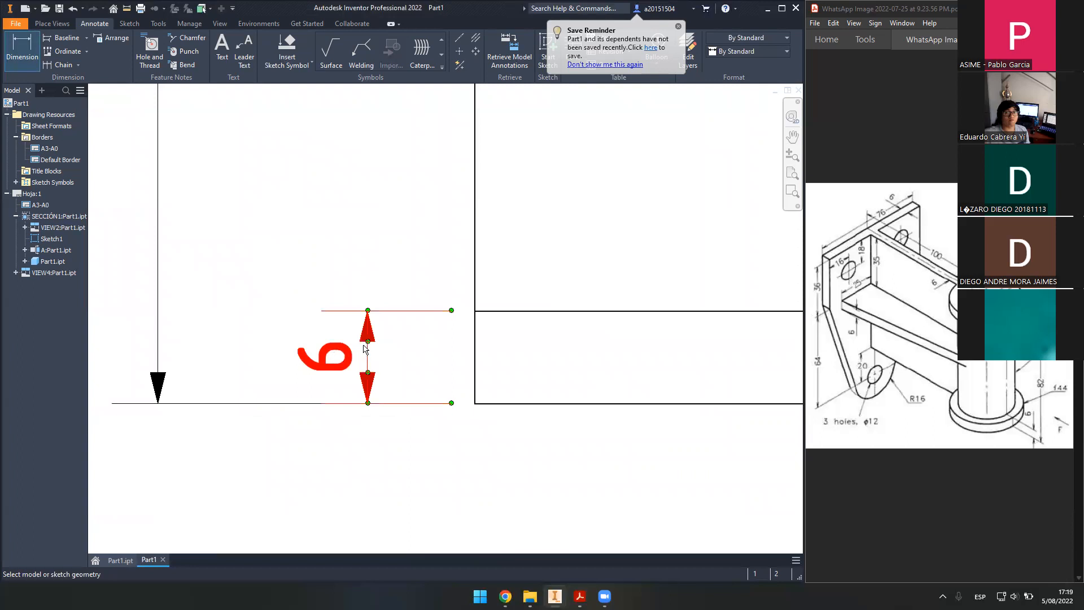
drag(364, 344, 366, 295)
scroll(426, 416, up, 6)
- Settle the new 6 dimension in place and raise it slightly
middle_drag(503, 438, 483, 449)
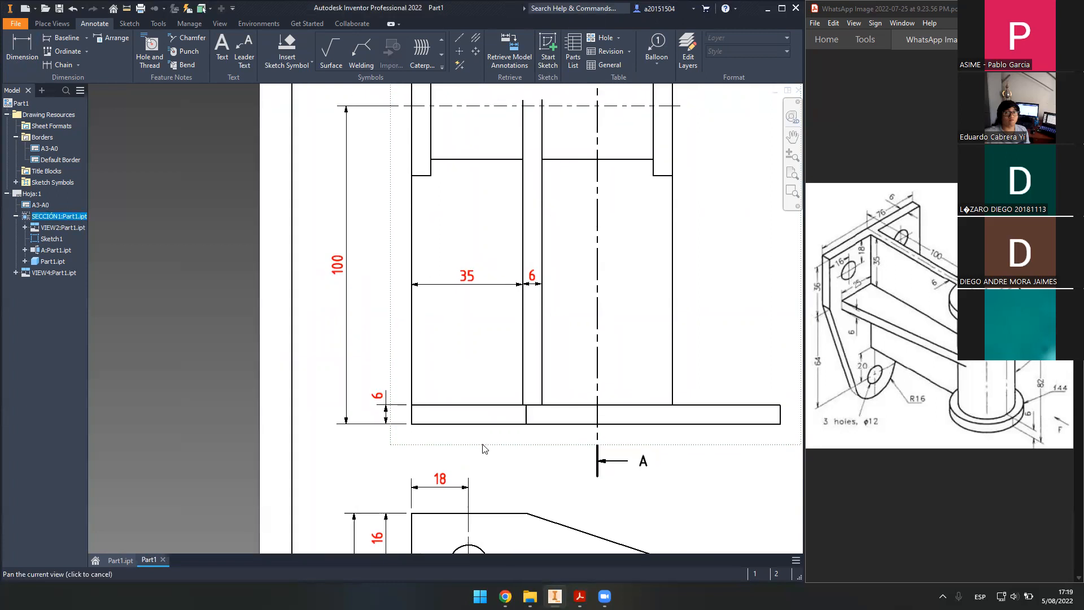
scroll(373, 422, down, 4)
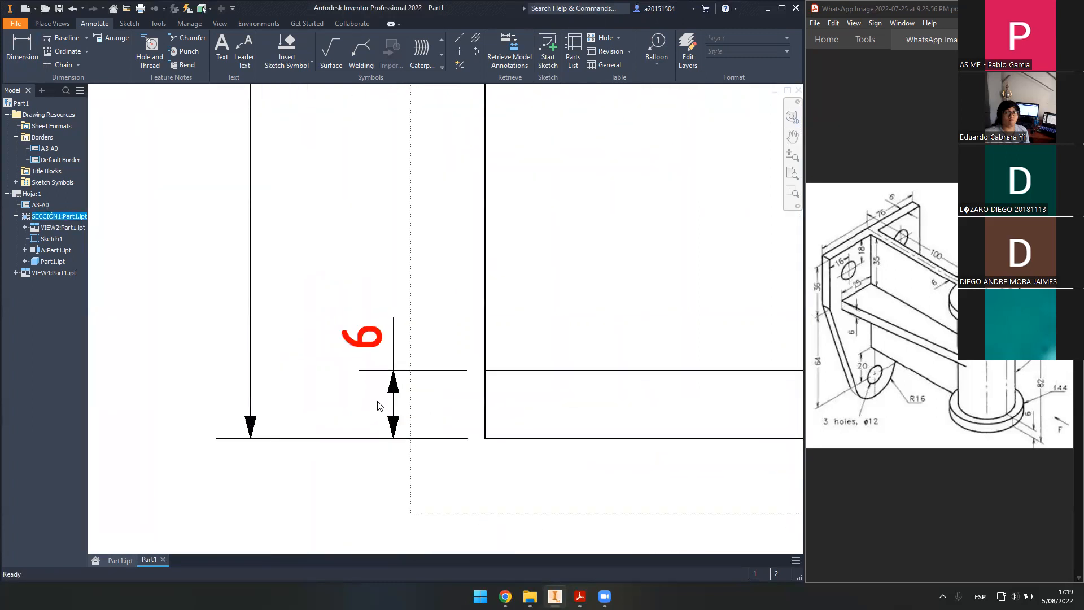
click(396, 335)
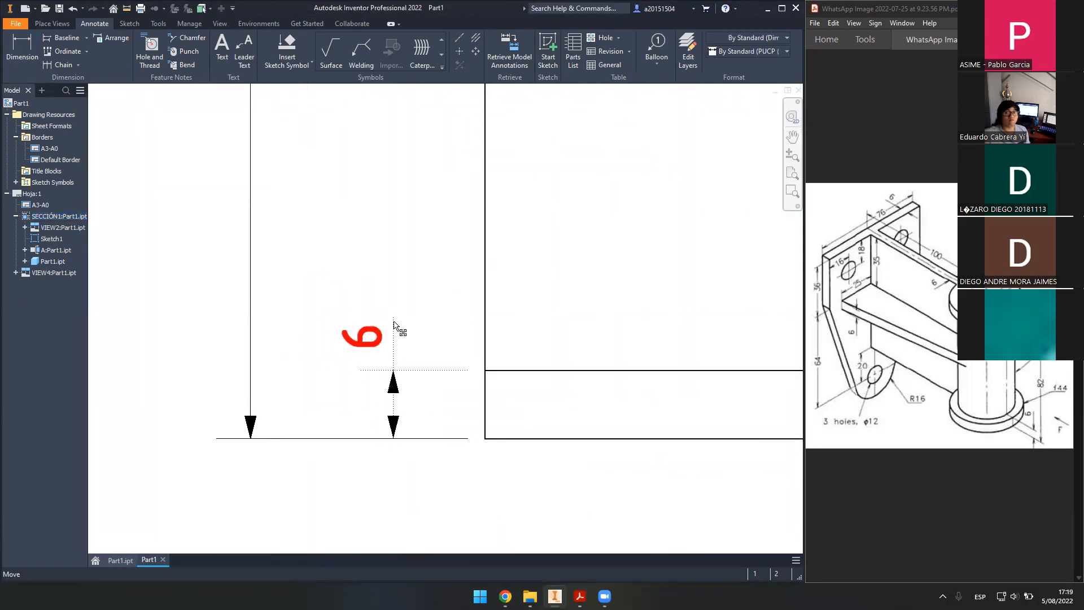
key(Escape)
drag(389, 335, 390, 331)
click(362, 442)
scroll(508, 316, down, 3)
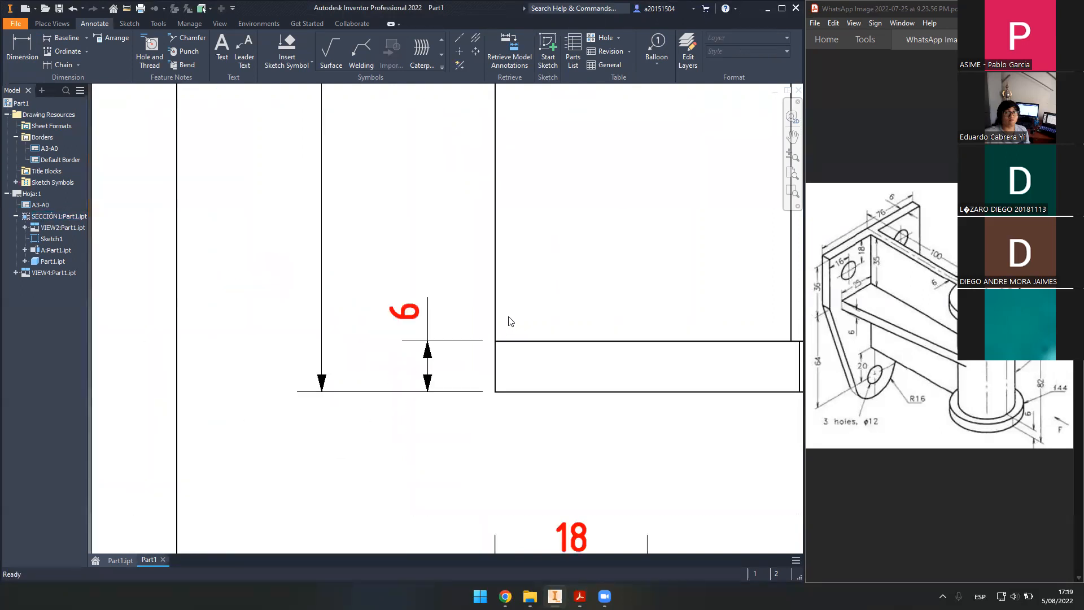
scroll(492, 316, up, 3)
- Lower the 35 dimension and drop the wall's 6 dimension level with it
click(472, 281)
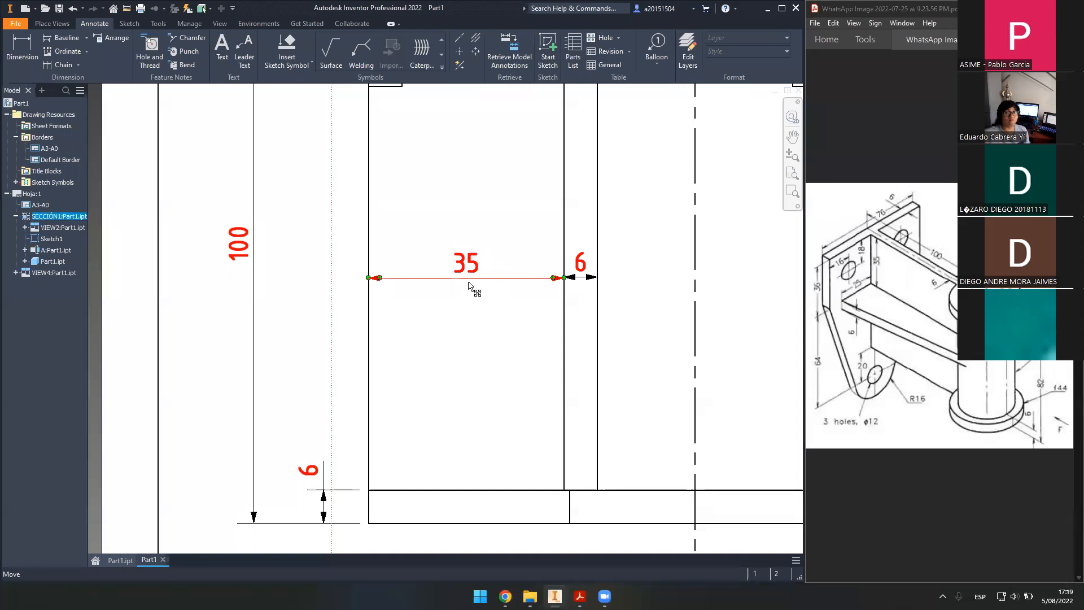
drag(468, 299, 468, 371)
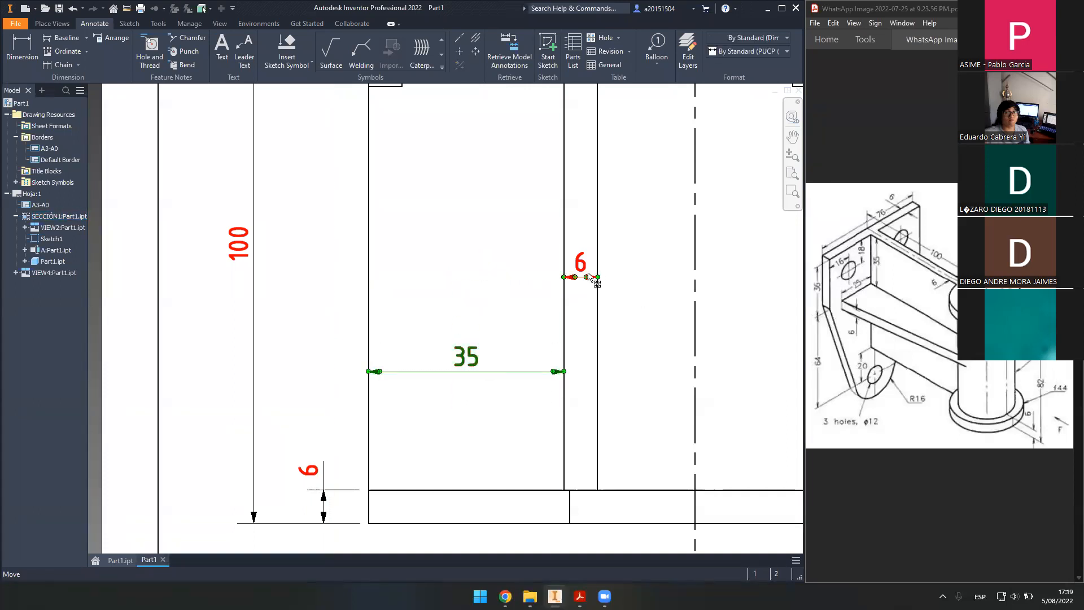
drag(585, 269, 630, 368)
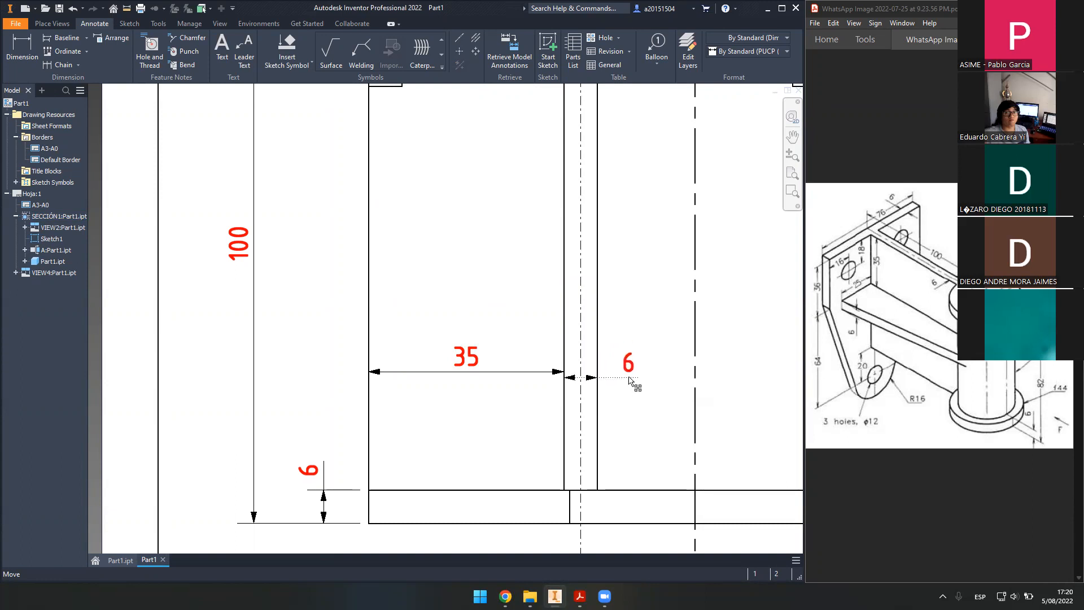
drag(623, 378, 621, 379)
scroll(527, 370, down, 6)
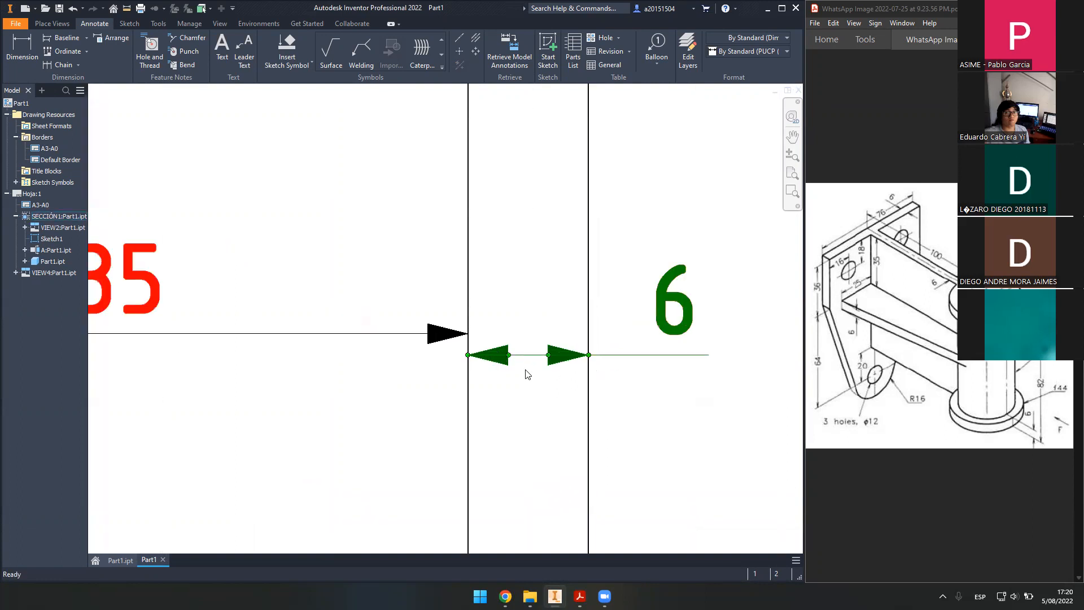
click(503, 363)
- Move the small 6 dimension up and adjust its arrowhead so the arrows align
scroll(503, 363, down, 3)
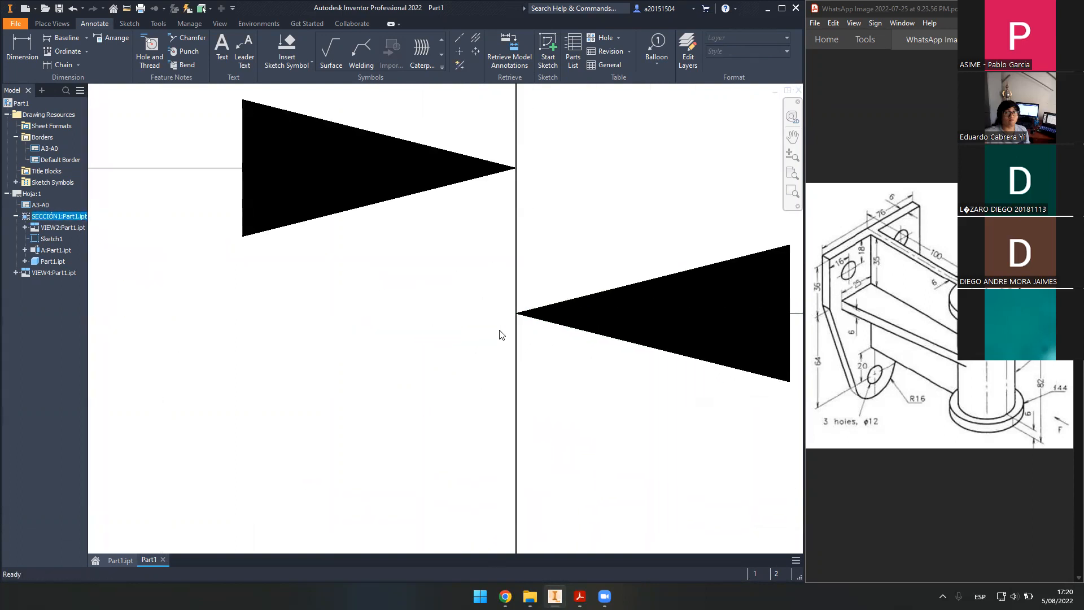
scroll(486, 339, up, 4)
scroll(476, 342, up, 6)
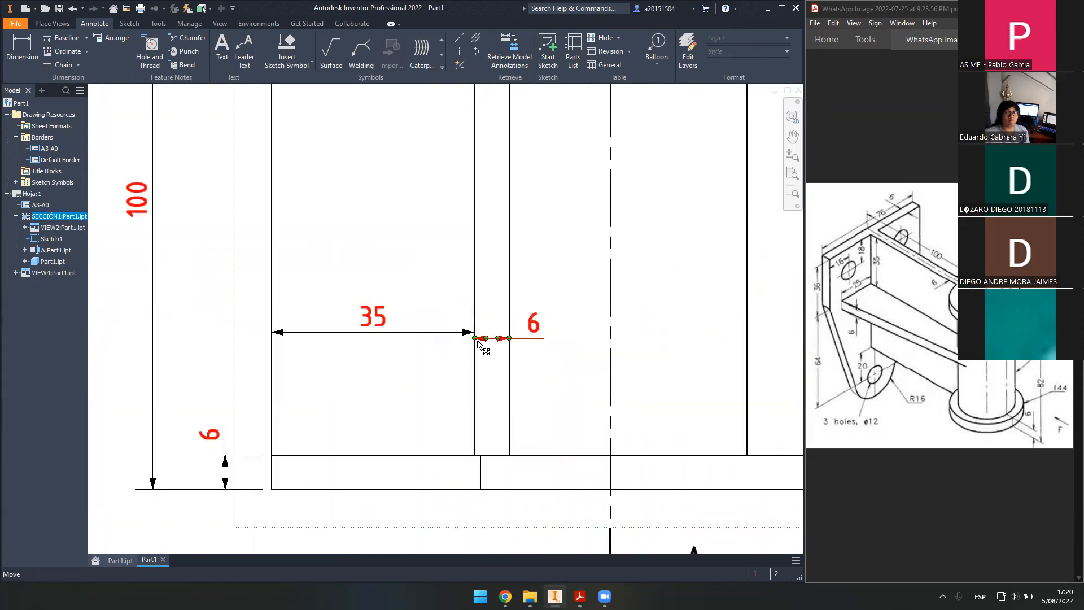
scroll(479, 338, down, 10)
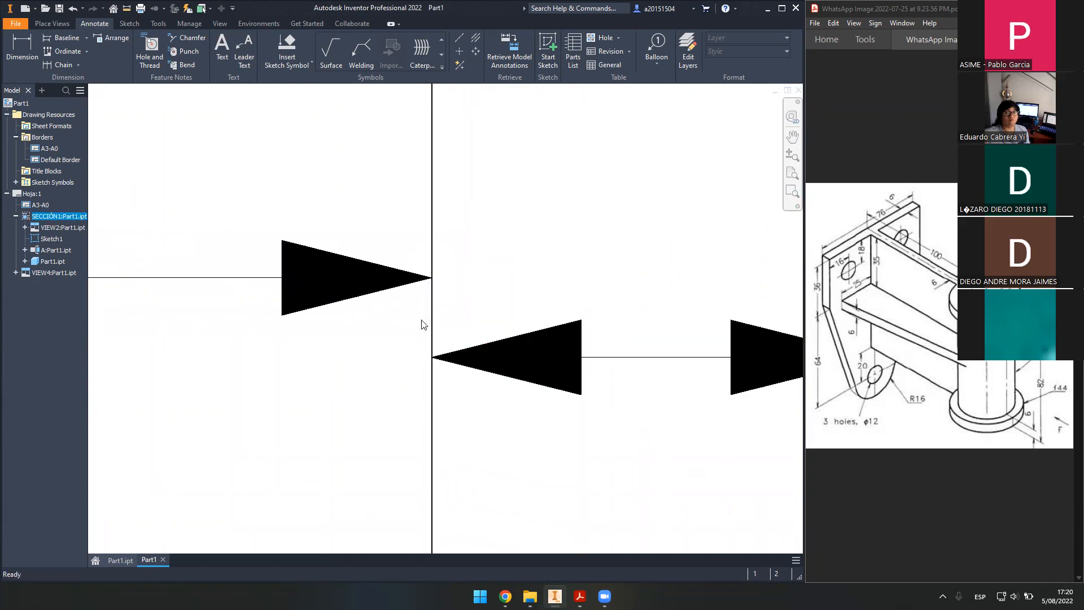
scroll(508, 384, down, 2)
click(522, 392)
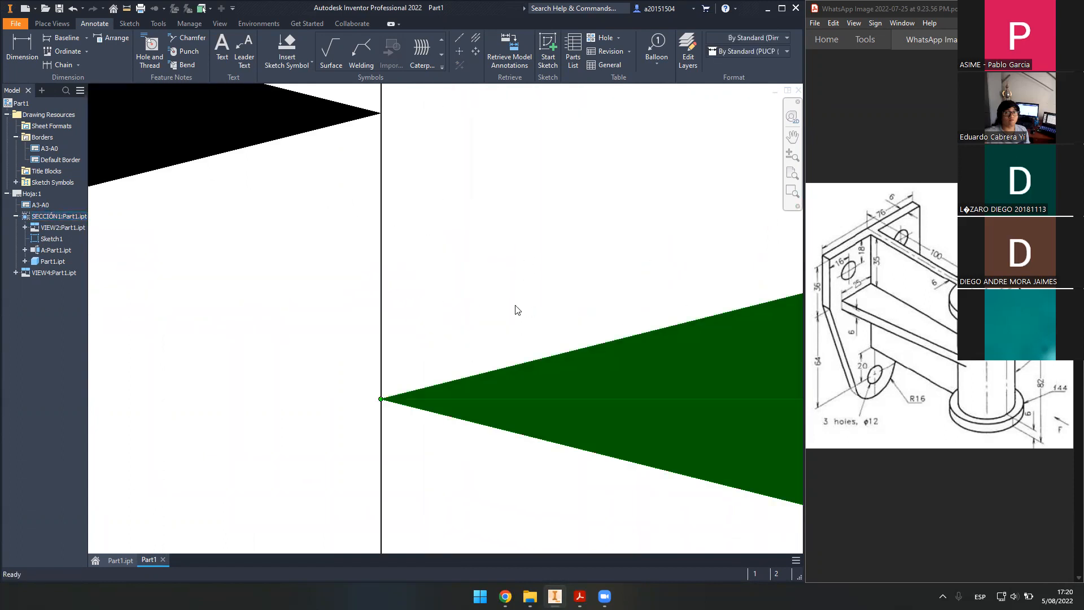
scroll(502, 325, up, 5)
drag(616, 356, 622, 298)
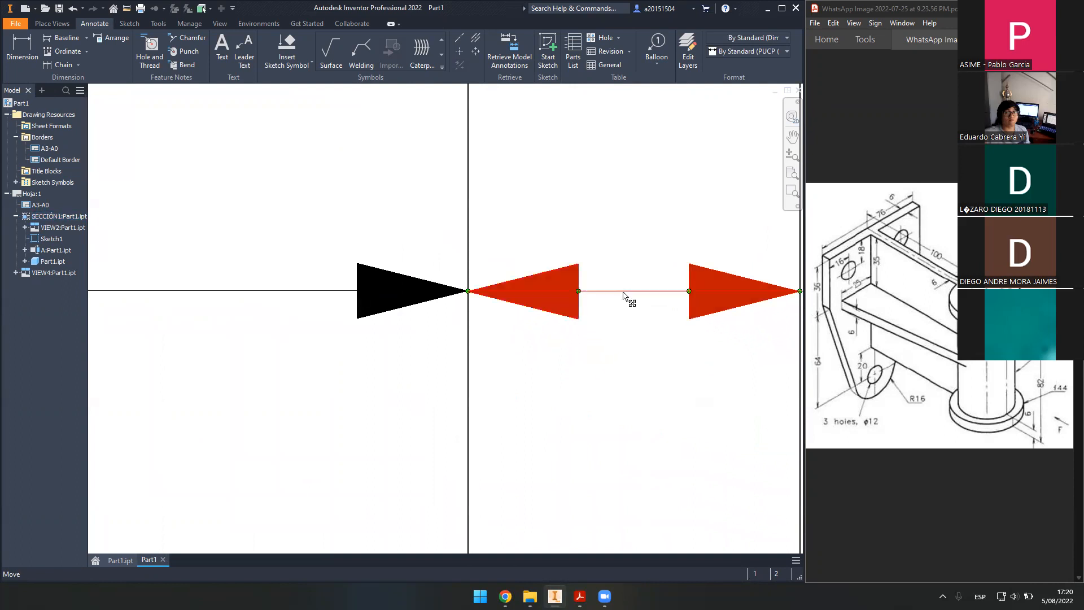
scroll(451, 291, down, 5)
scroll(339, 404, up, 5)
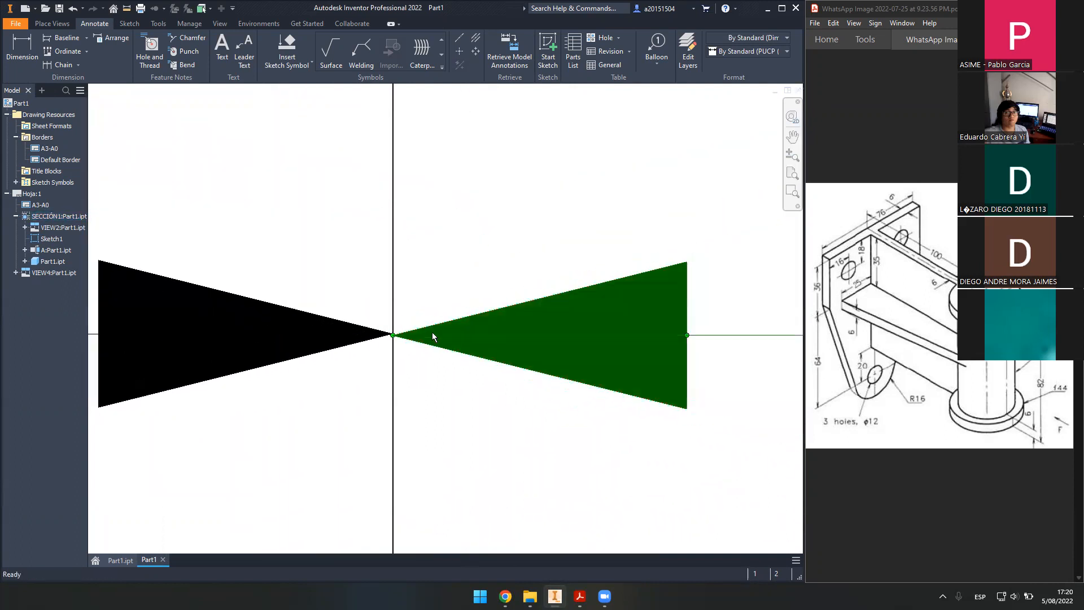
drag(699, 337, 703, 337)
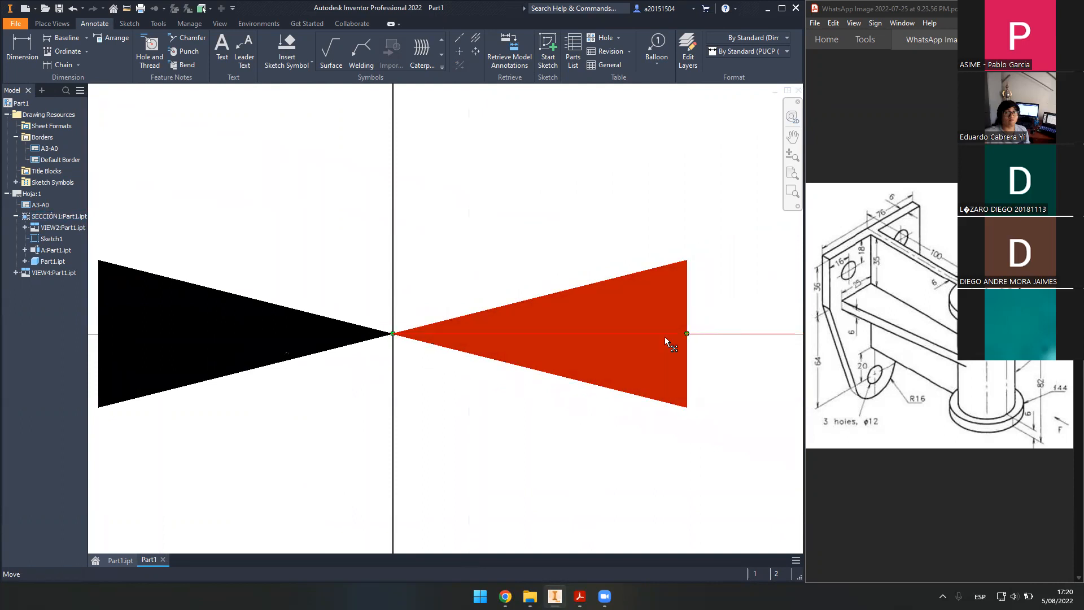
scroll(666, 337, up, 6)
scroll(621, 328, down, 3)
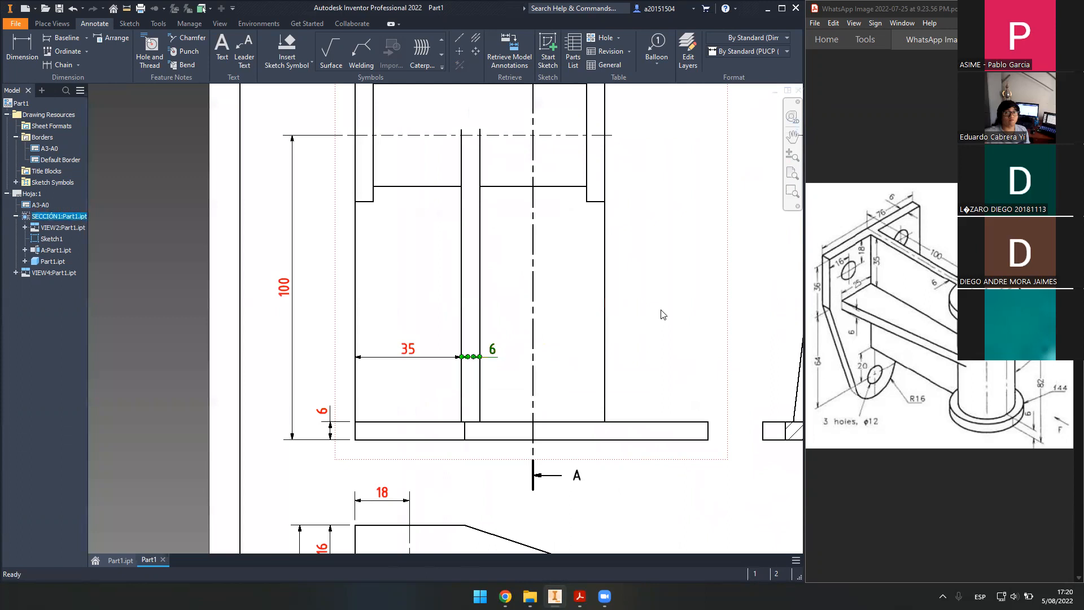
- Level the left and right 6 dimensions below the 82 and nudge the 82 into place
mouse_move(549, 271)
middle_down()
mouse_move(515, 364)
mouse_move(532, 447)
middle_up()
scroll(402, 230, down, 3)
mouse_move(315, 192)
middle_down()
mouse_move(572, 339)
mouse_move(412, 290)
mouse_move(430, 297)
middle_up()
scroll(470, 309, up, 2)
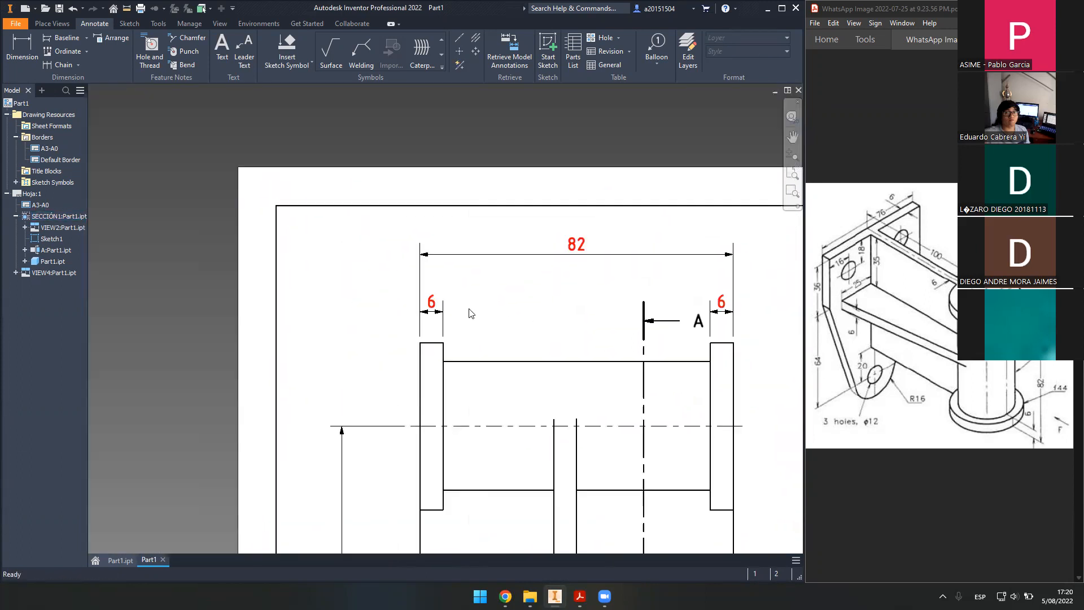
middle_drag(617, 337, 564, 337)
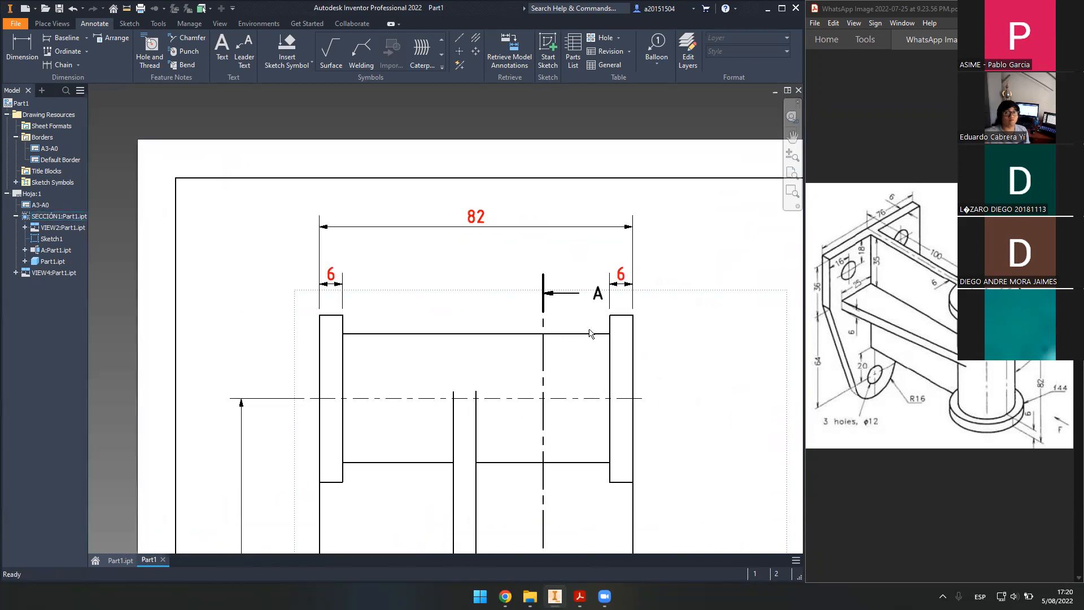
scroll(596, 307, down, 2)
scroll(596, 308, down, 2)
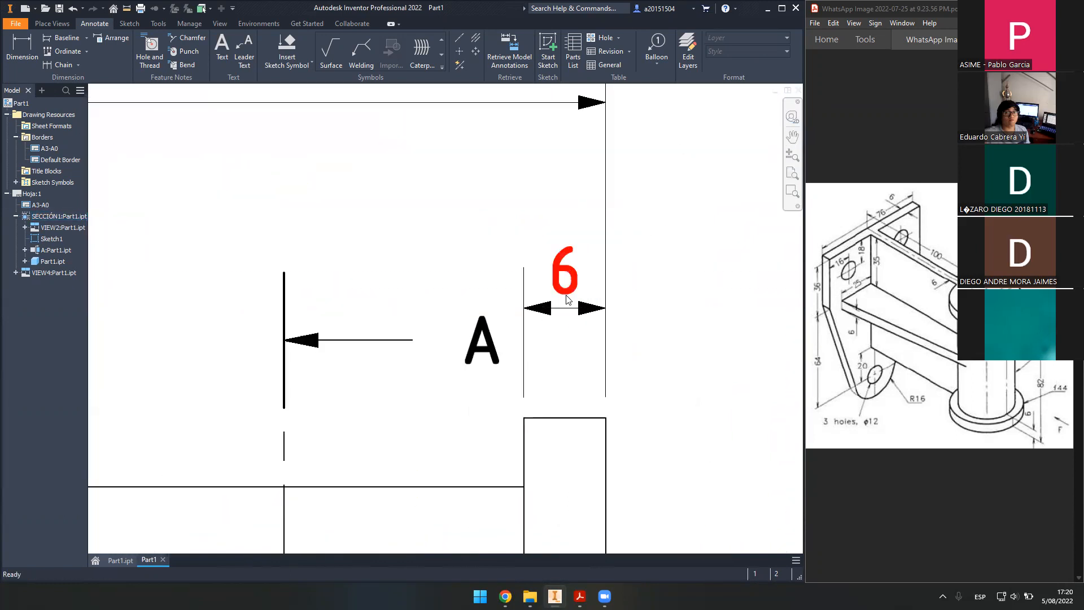
mouse_move(566, 302)
mouse_down()
mouse_move(453, 293)
mouse_move(470, 316)
mouse_up()
scroll(497, 361, up, 2)
drag(575, 291, 590, 253)
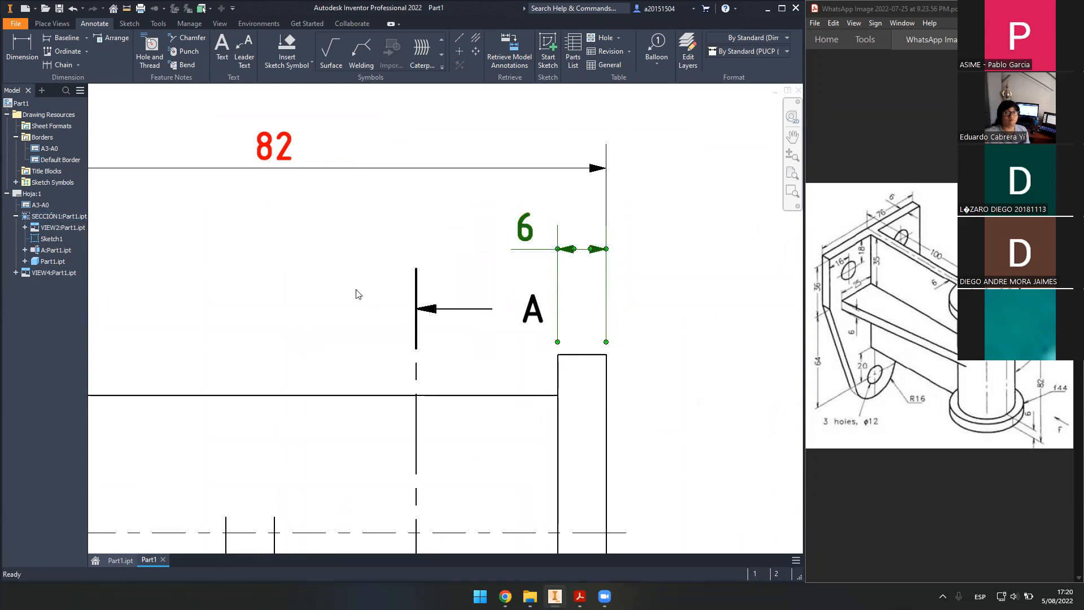
scroll(356, 294, up, 3)
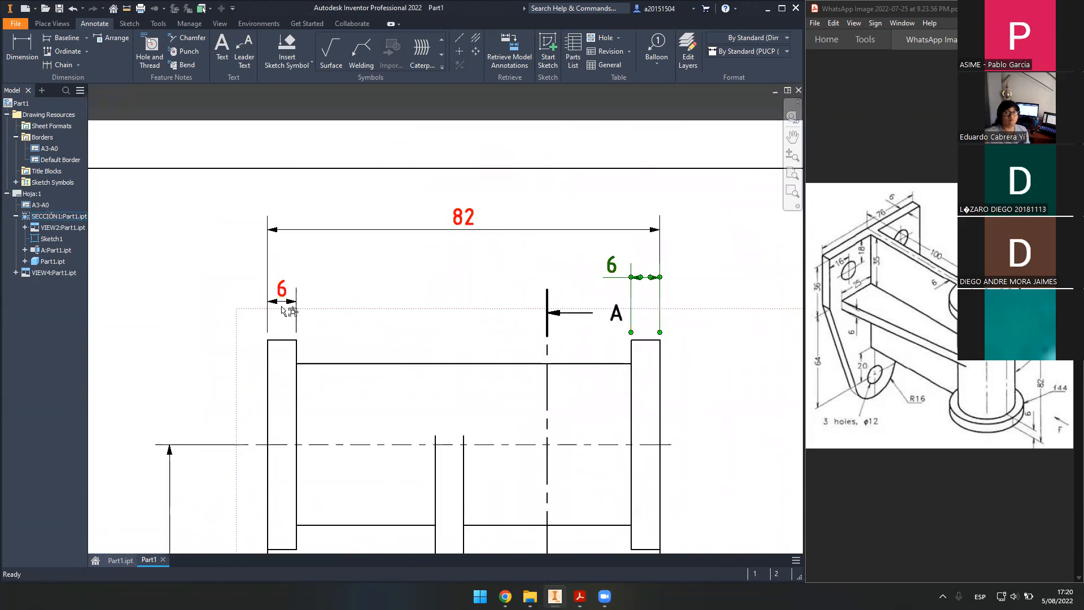
drag(284, 291, 306, 287)
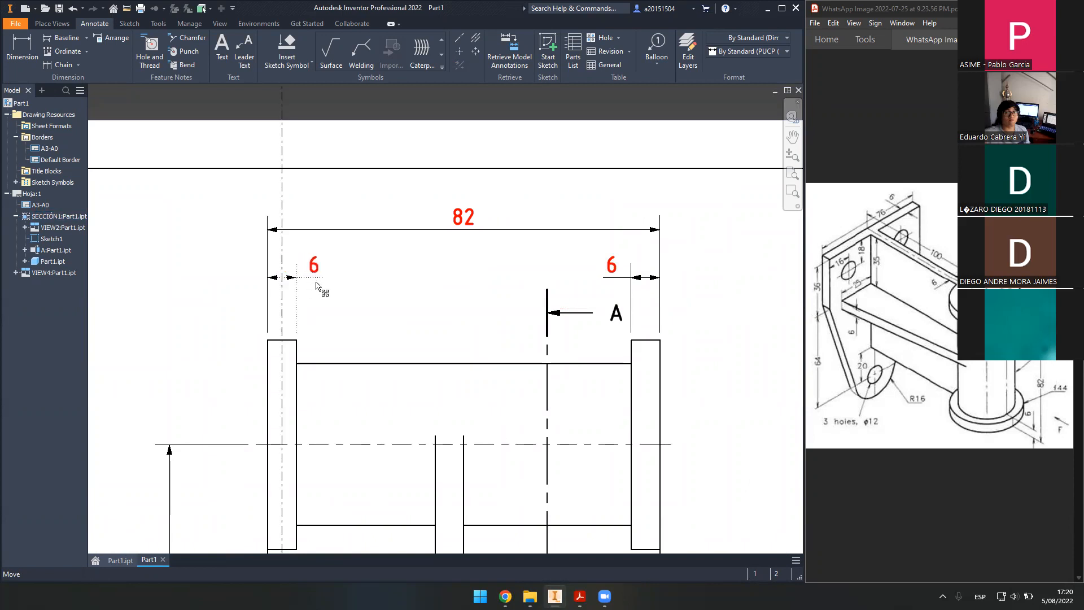
mouse_move(471, 235)
mouse_down()
mouse_move(474, 249)
mouse_move(473, 231)
mouse_up()
click(729, 331)
- In section A-A, raise the 25 dimension and bring the 6 dimension level with it
middle_drag(709, 410, 570, 176)
middle_drag(650, 411, 559, 230)
scroll(559, 230, up, 3)
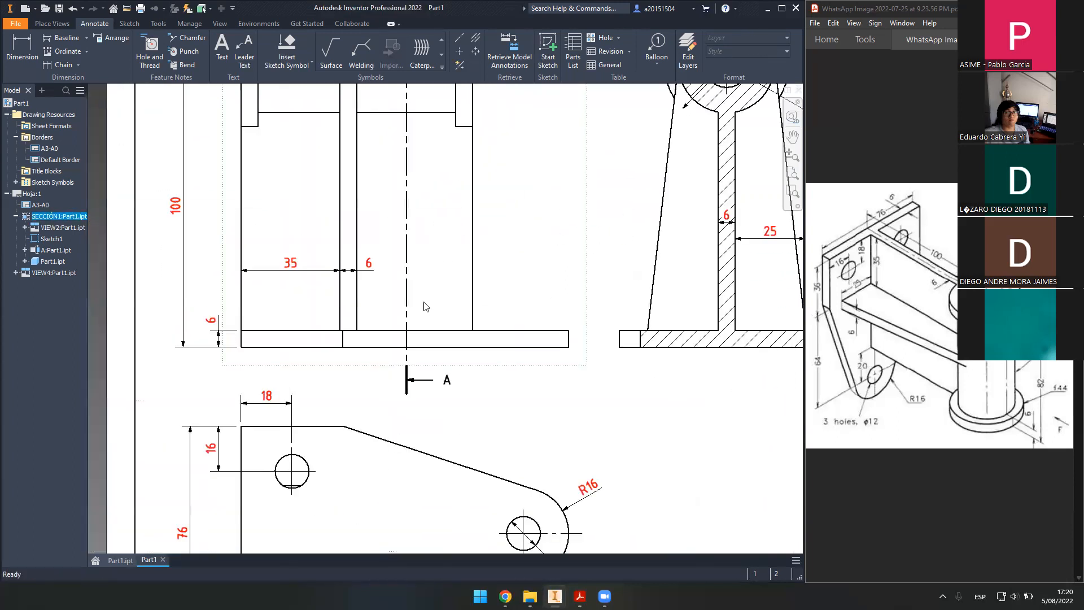
middle_drag(432, 287, 430, 377)
middle_drag(556, 373, 486, 383)
middle_drag(680, 398, 517, 405)
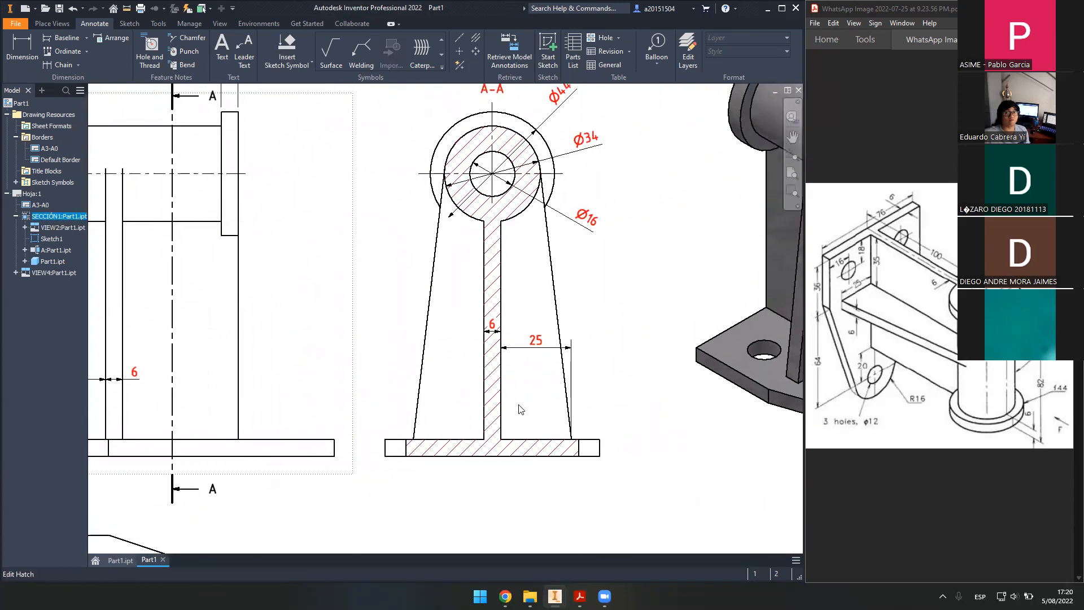
middle_drag(543, 321, 557, 374)
scroll(522, 418, down, 6)
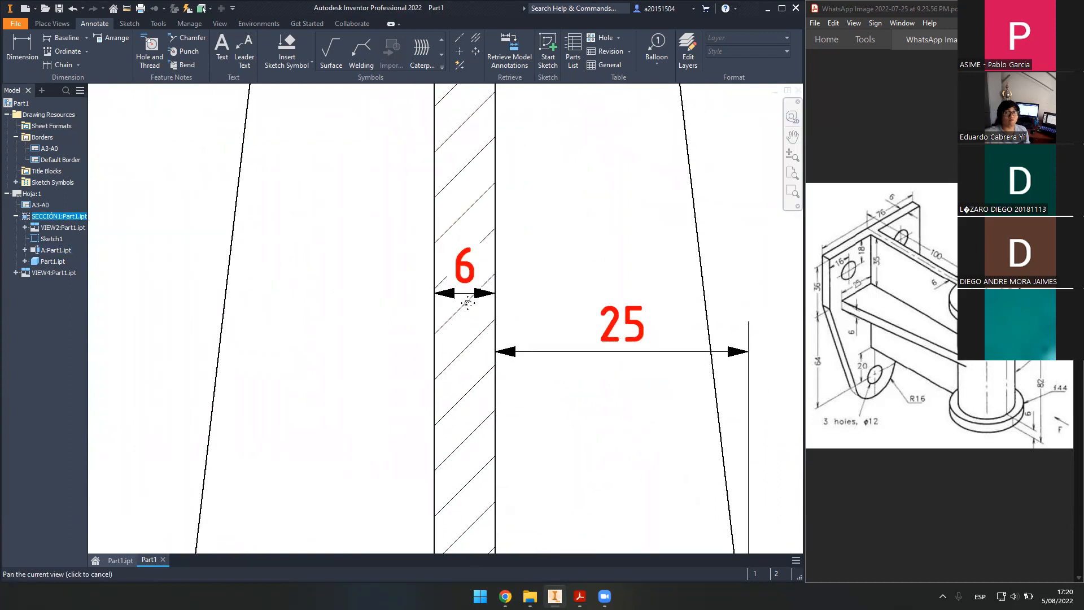
drag(467, 293, 372, 394)
middle_drag(474, 391, 440, 250)
drag(382, 248, 387, 216)
drag(610, 215, 604, 344)
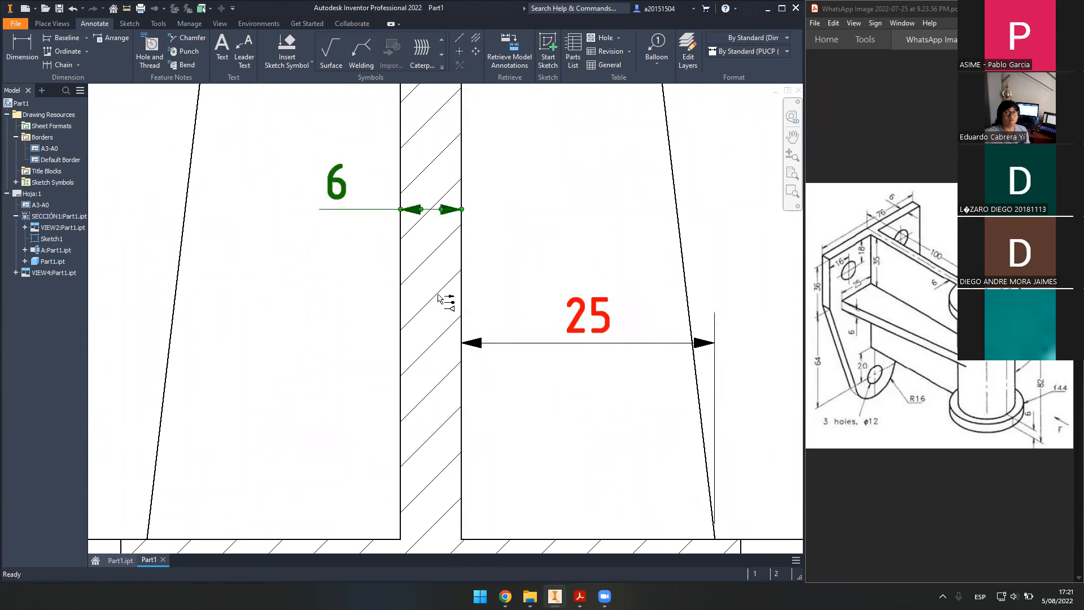
drag(440, 210, 443, 344)
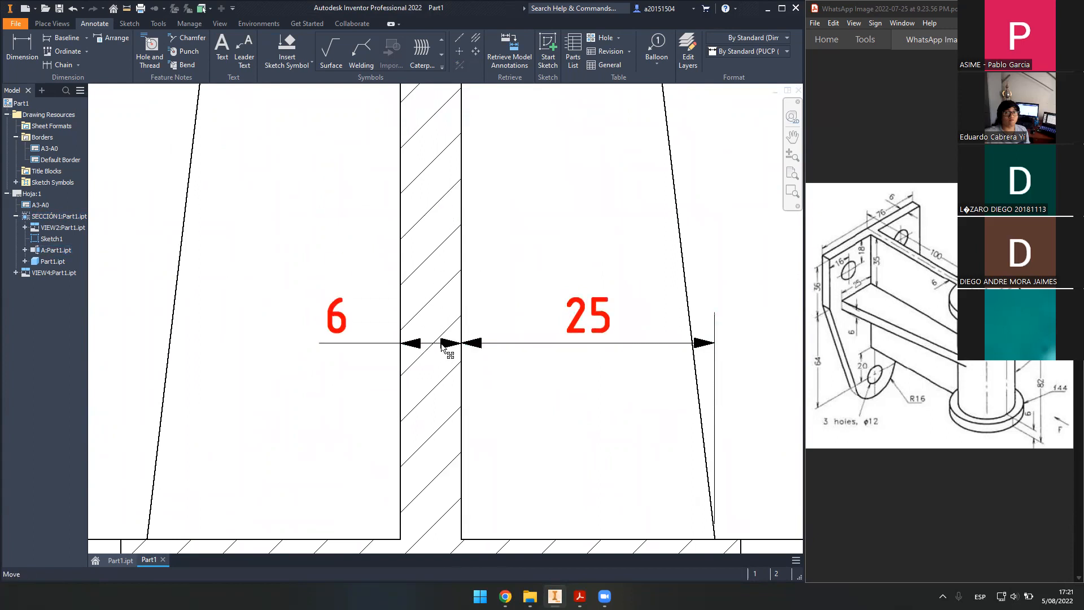
- Line up the 6 dimension's arrowheads with the 25 dimension in section A-A
scroll(440, 347, up, 6)
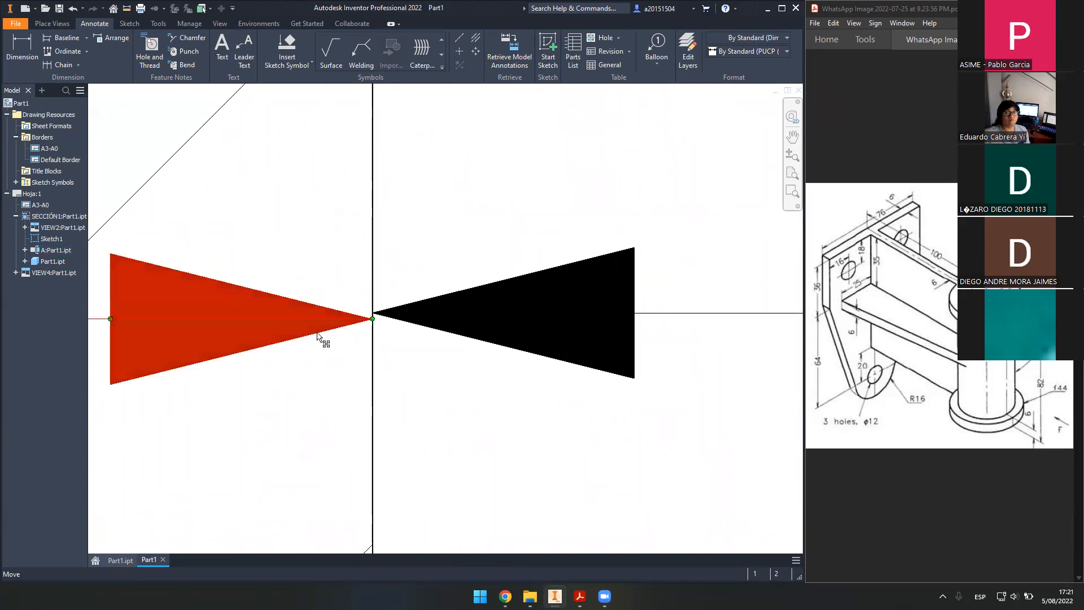
middle_drag(129, 311, 252, 321)
drag(213, 330, 211, 325)
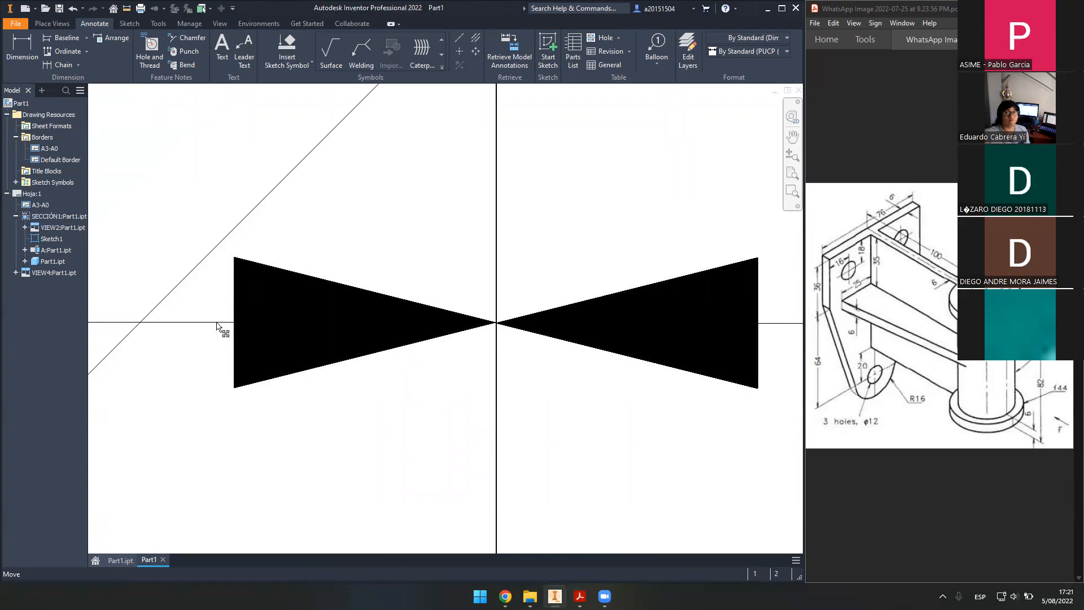
scroll(230, 324, down, 10)
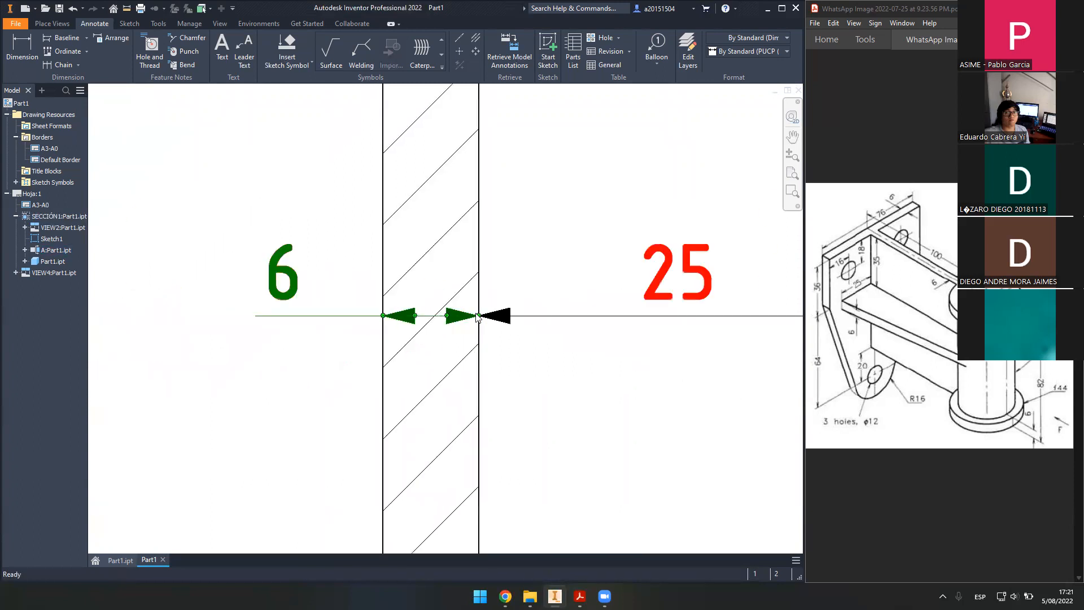
drag(364, 294, 380, 320)
scroll(757, 311, down, 5)
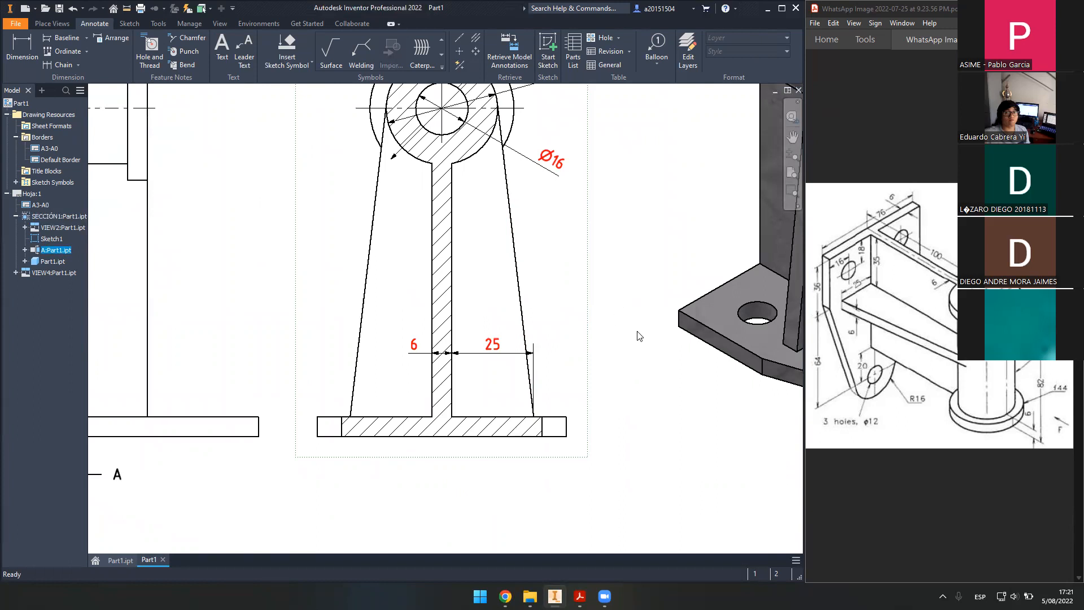
- Review the whole dimensioned sheet and title block, then select the A3-A0 border in the browser
scroll(638, 336, down, 5)
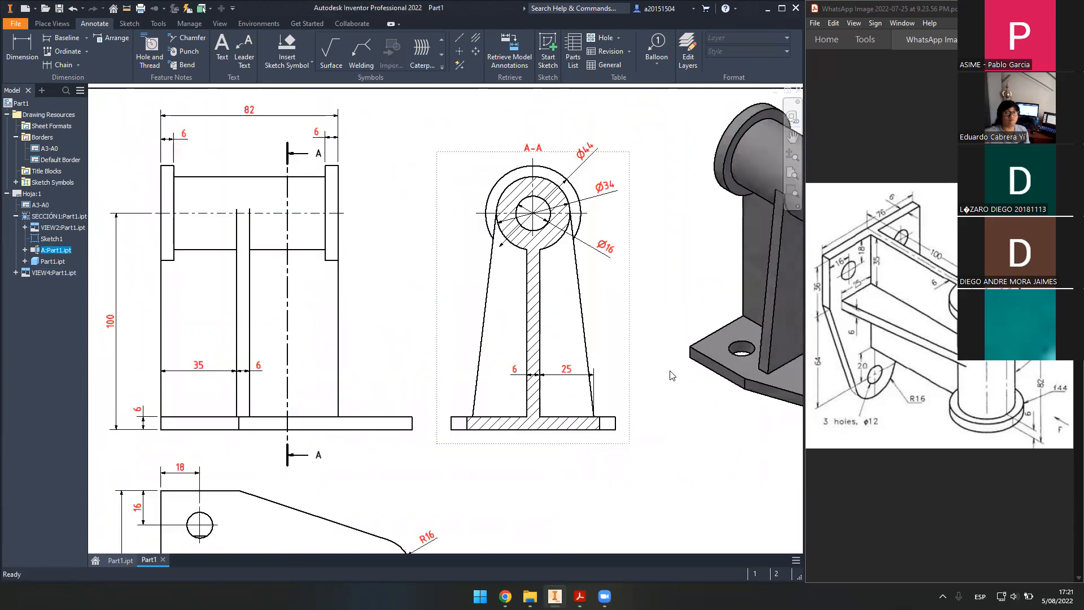
scroll(670, 373, down, 3)
middle_drag(623, 435, 607, 408)
middle_click(611, 413)
middle_click(611, 412)
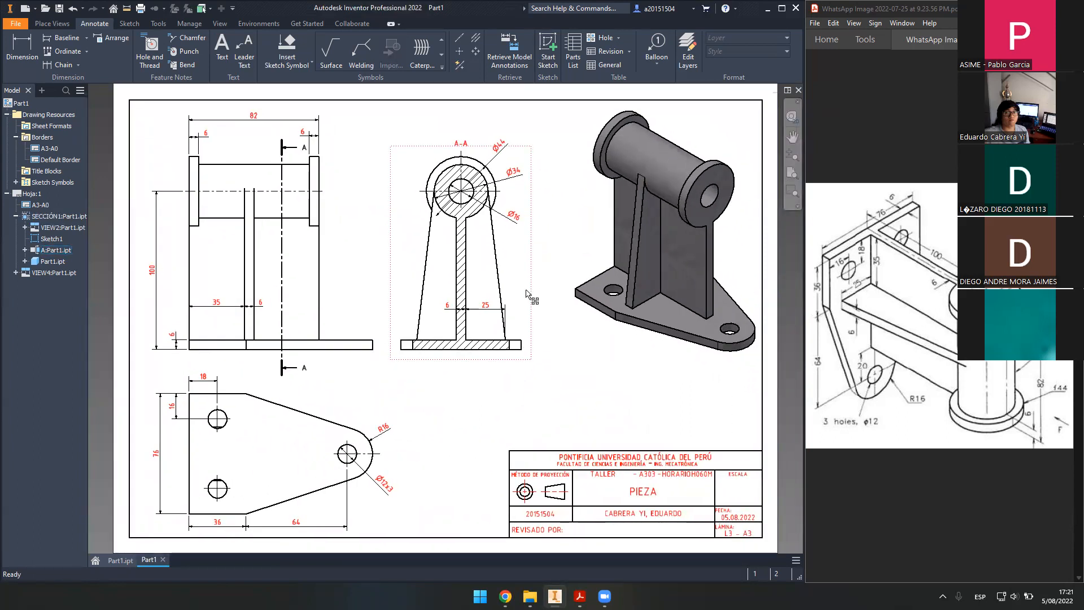
scroll(527, 254, up, 5)
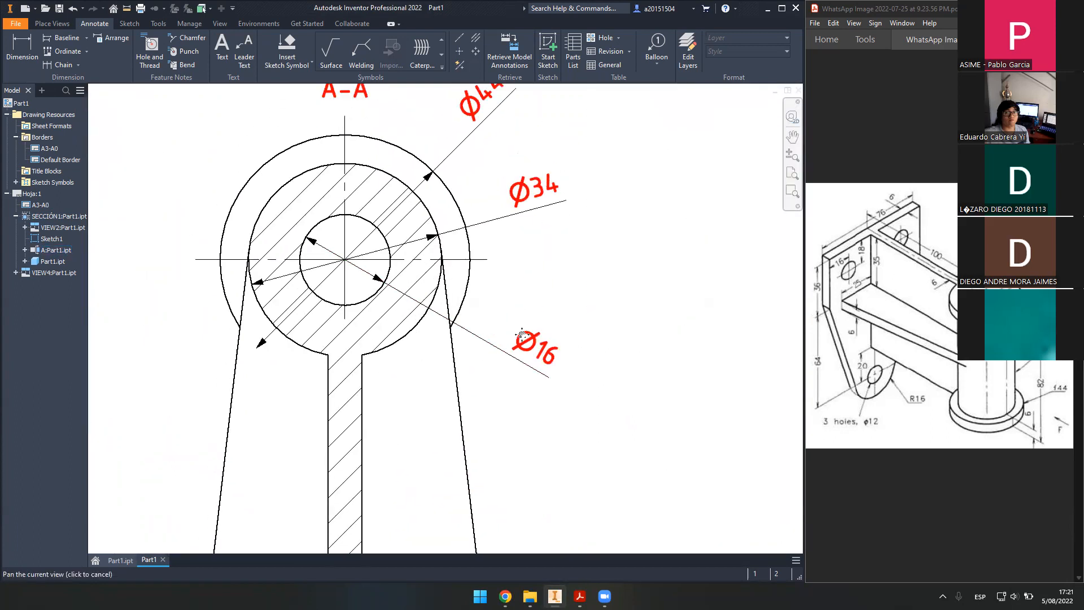
middle_drag(522, 335, 530, 372)
scroll(508, 332, down, 5)
middle_drag(515, 327, 506, 182)
middle_drag(504, 314, 484, 215)
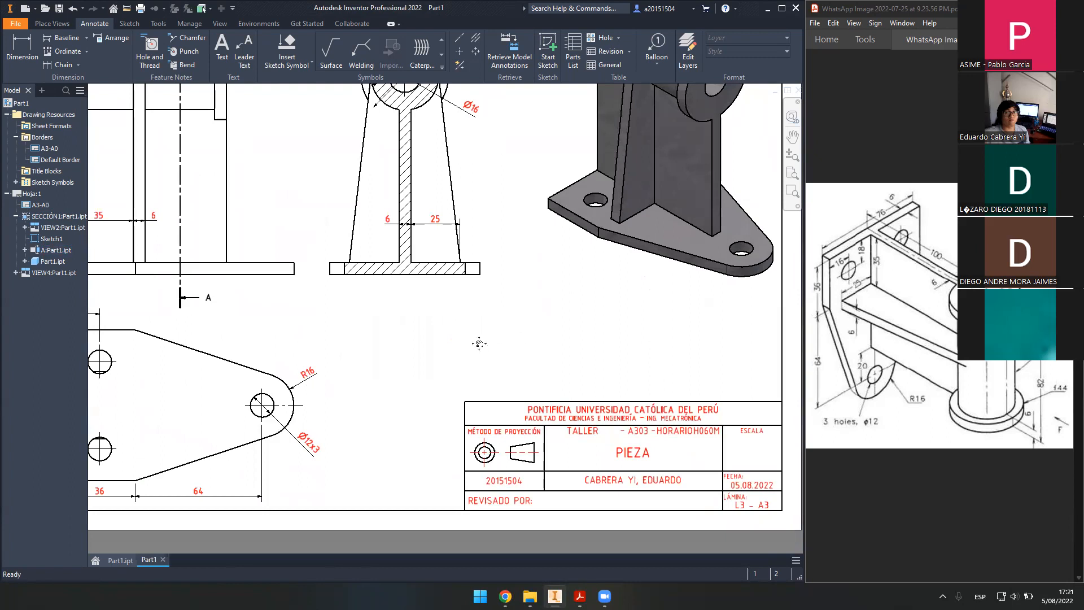
middle_click(479, 344)
middle_click(479, 343)
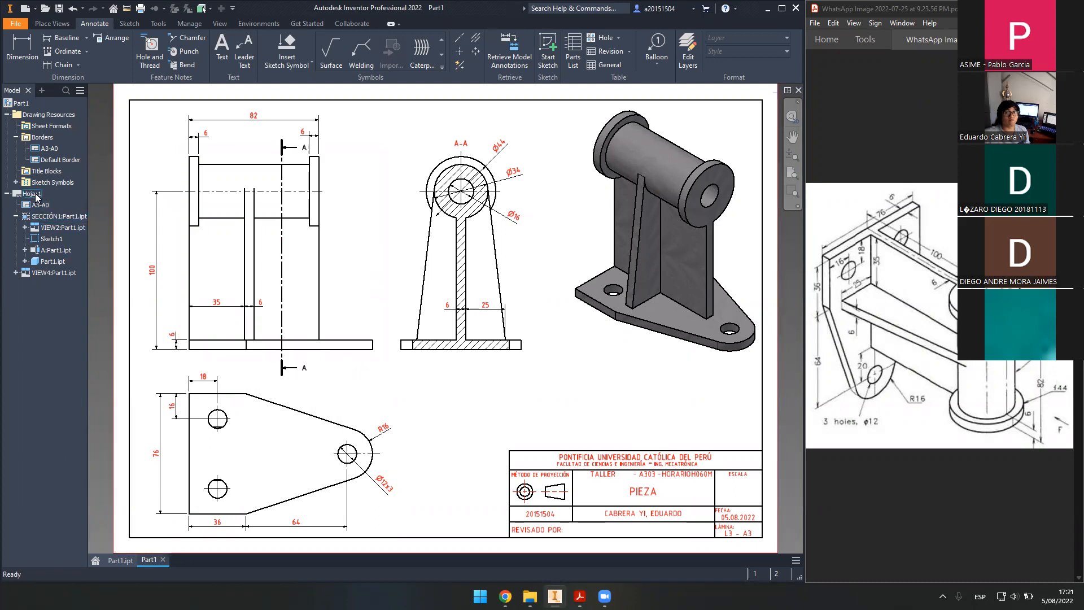
click(45, 206)
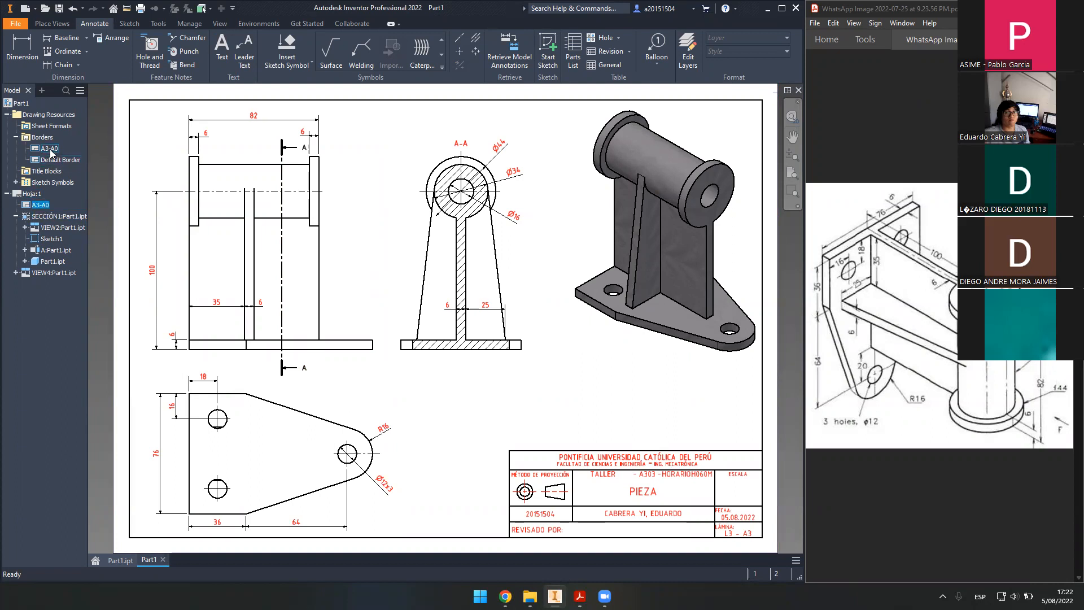
click(15, 137)
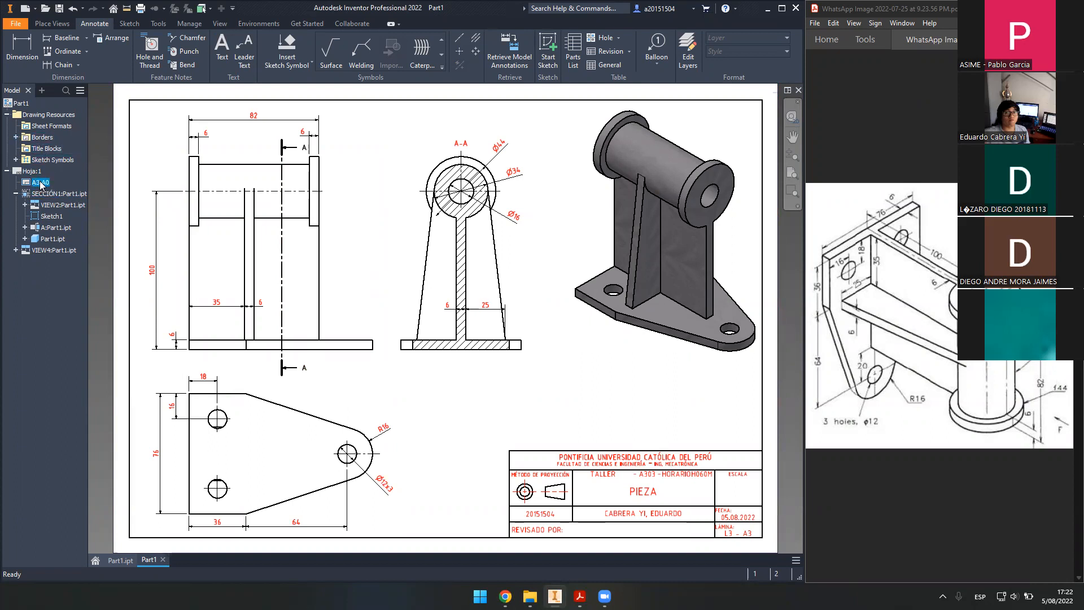
- Set the A3-A0 border's ESCALA field to 1:1 in the title block
right_click(39, 183)
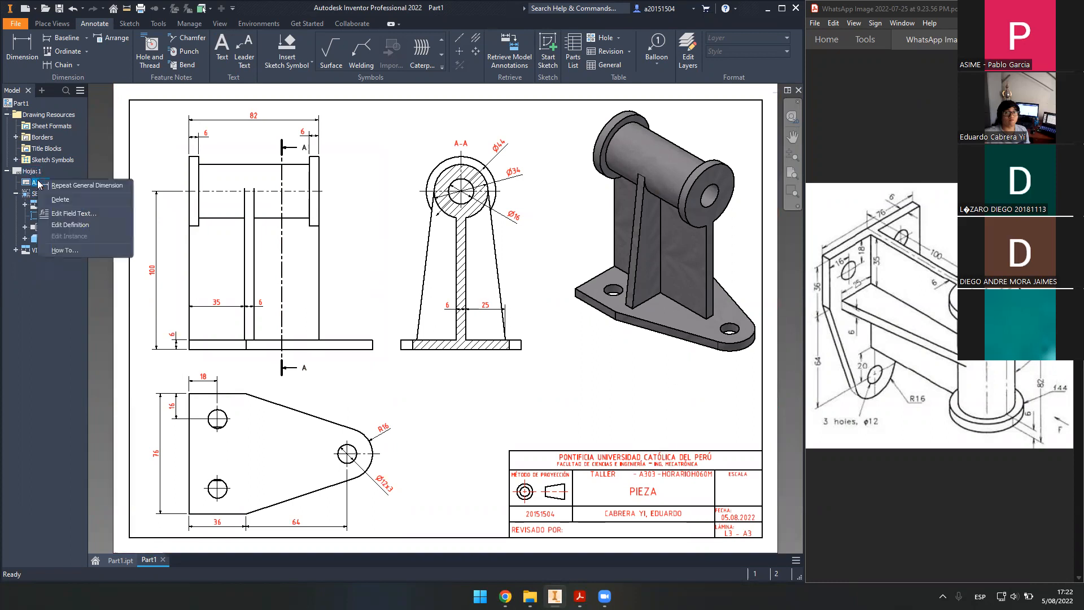
click(74, 213)
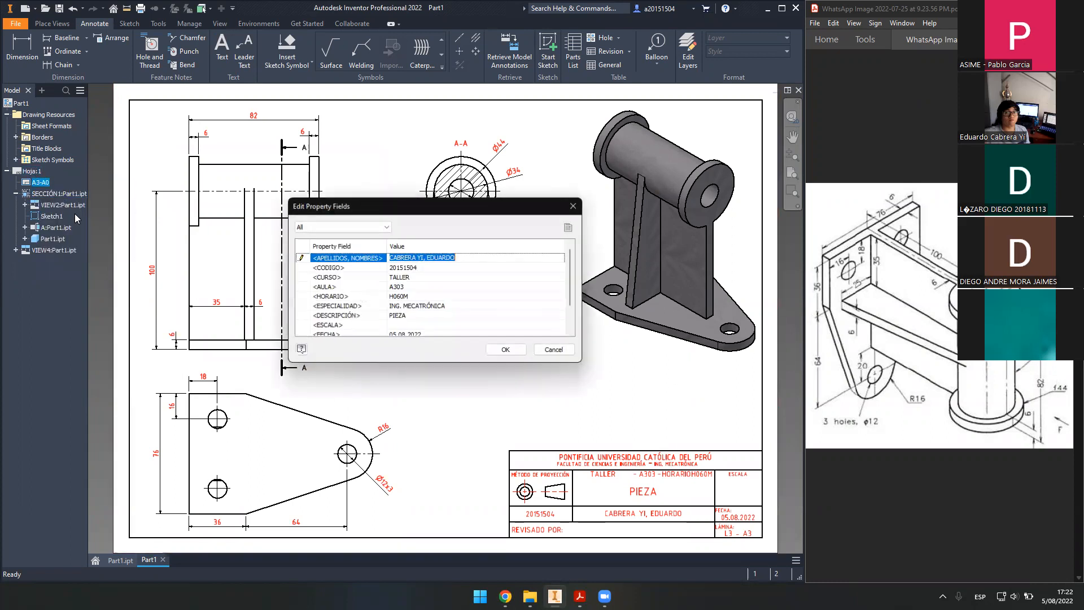
scroll(460, 308, down, 1)
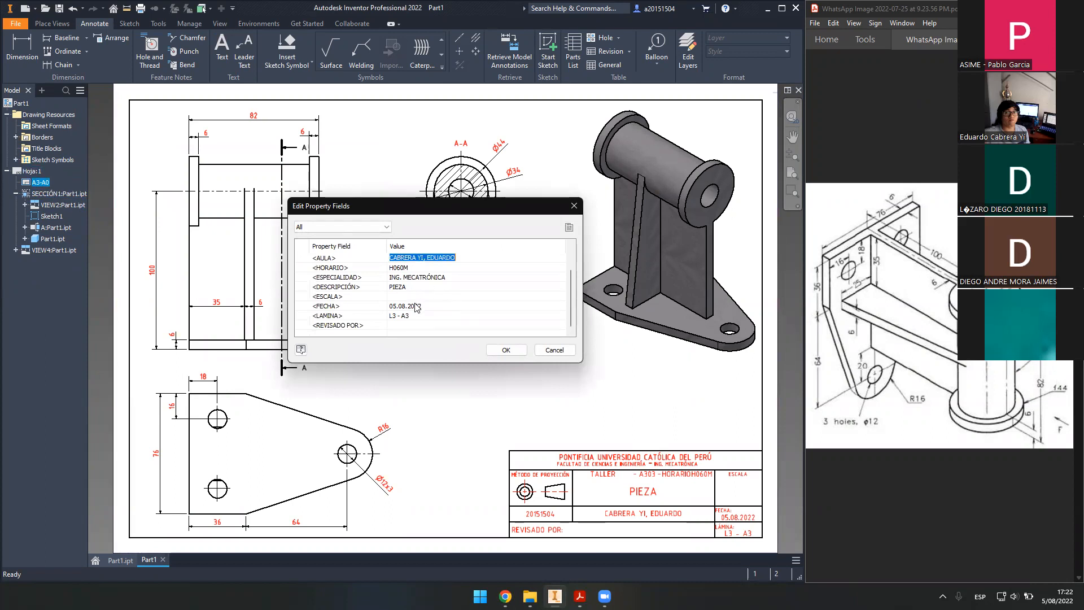
click(414, 299)
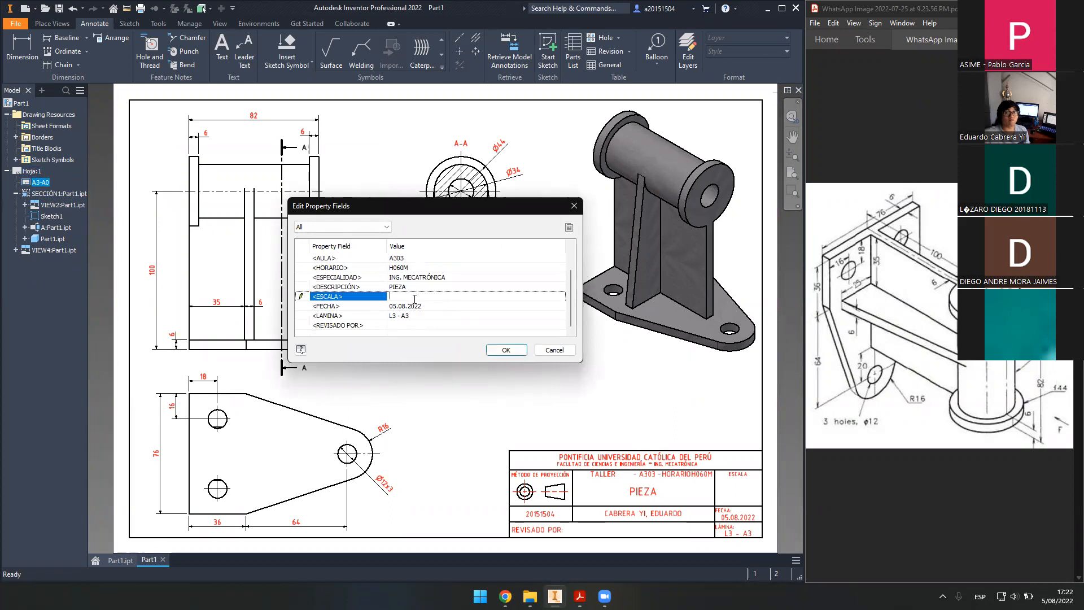
key(Down)
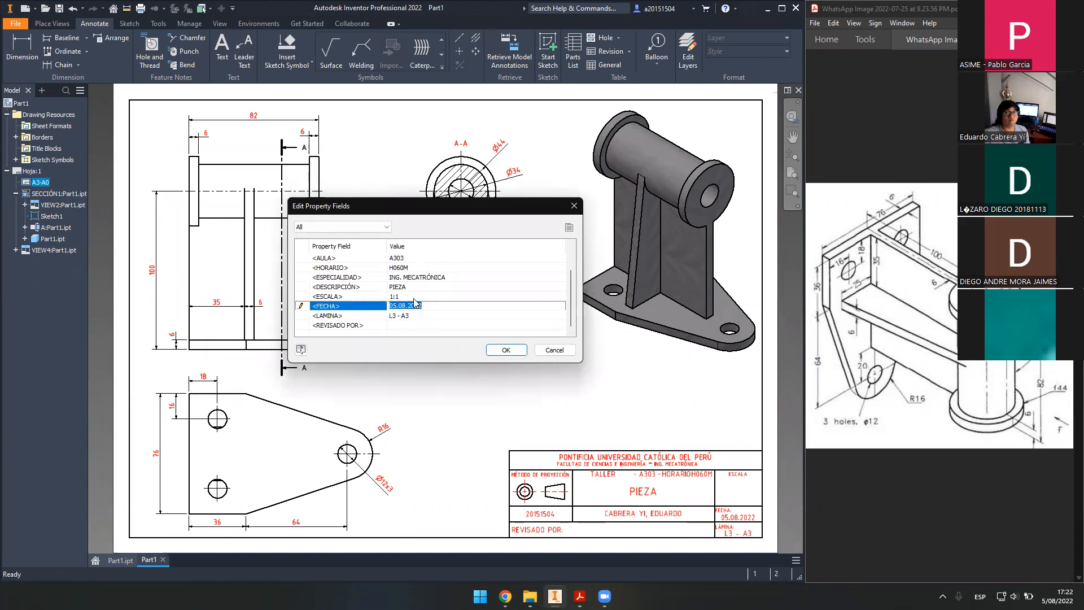
click(526, 350)
scroll(531, 407, up, 3)
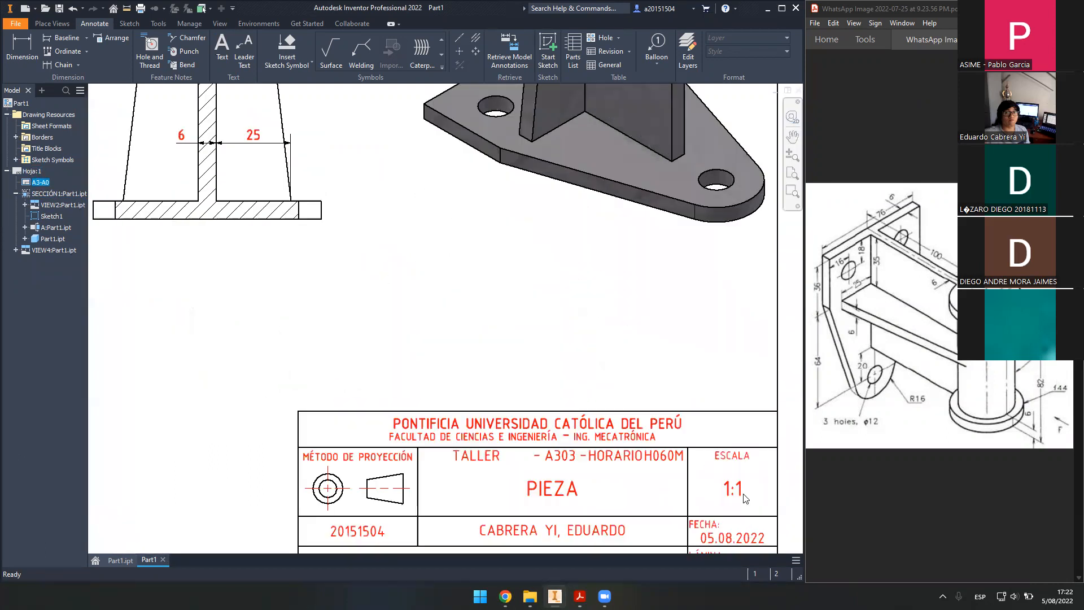
scroll(531, 413, down, 1)
scroll(531, 412, down, 1)
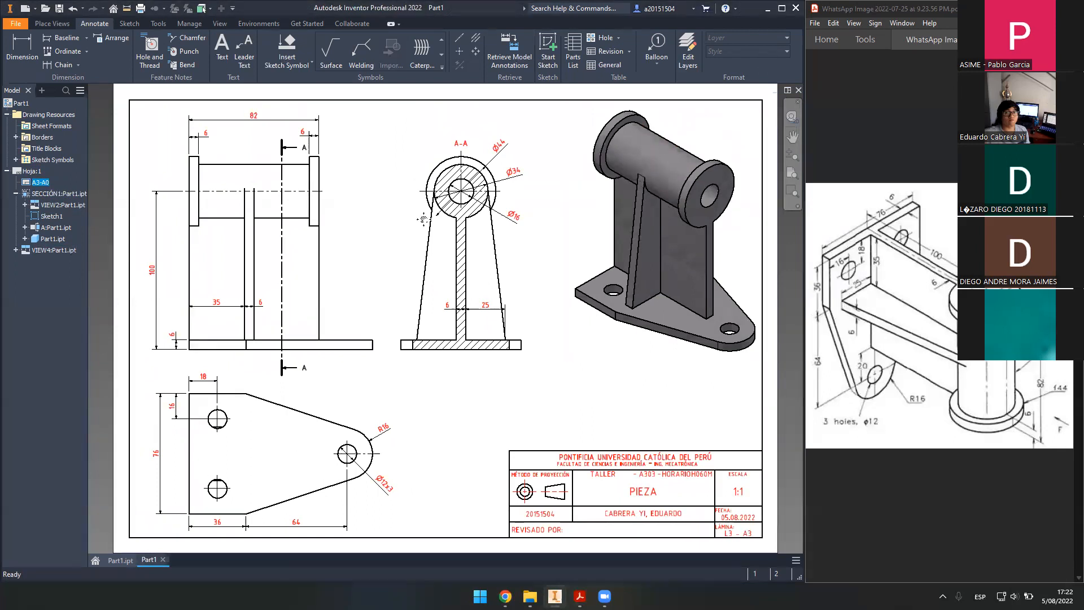
middle_drag(639, 172, 684, 150)
- Add a bisector centerline across the base of section A-A
click(459, 42)
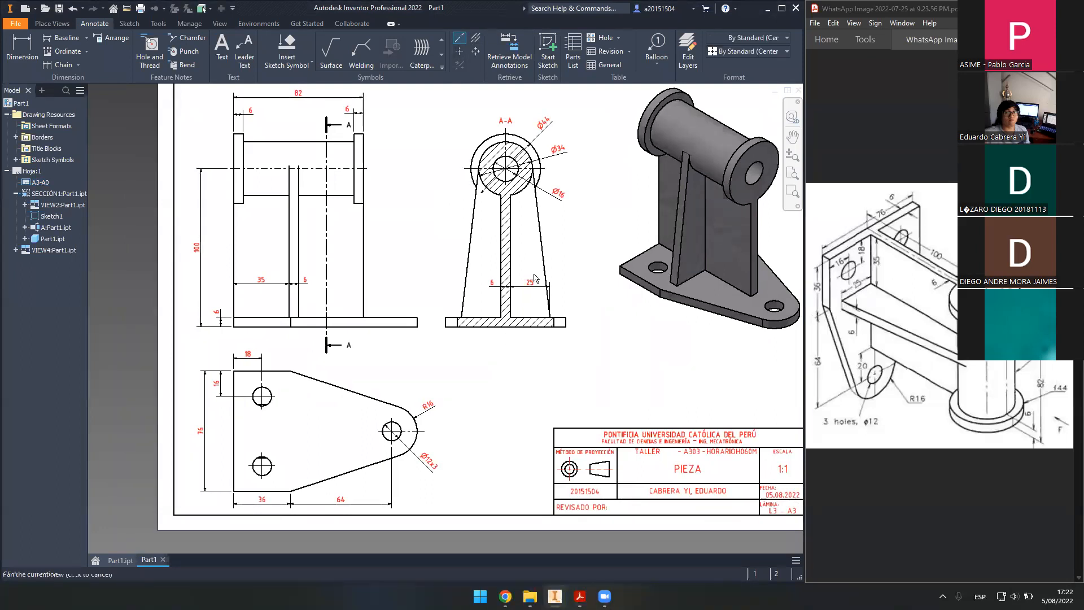
scroll(522, 152, down, 3)
scroll(489, 278, up, 6)
scroll(490, 278, down, 3)
middle_drag(497, 279, 641, 341)
middle_drag(616, 135, 568, 182)
click(476, 38)
middle_drag(563, 323, 490, 357)
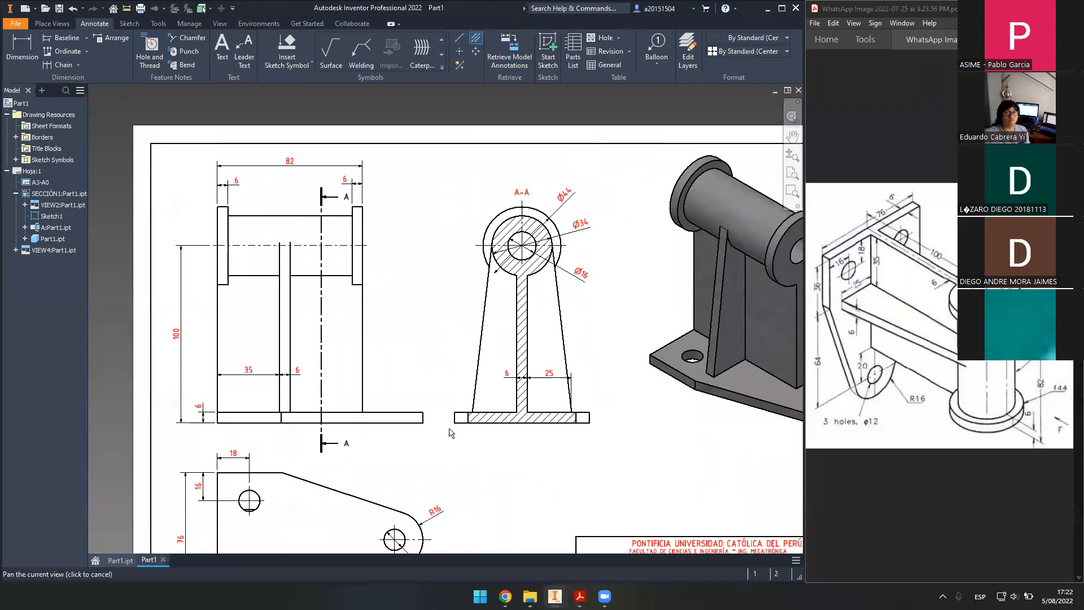
scroll(490, 357, up, 3)
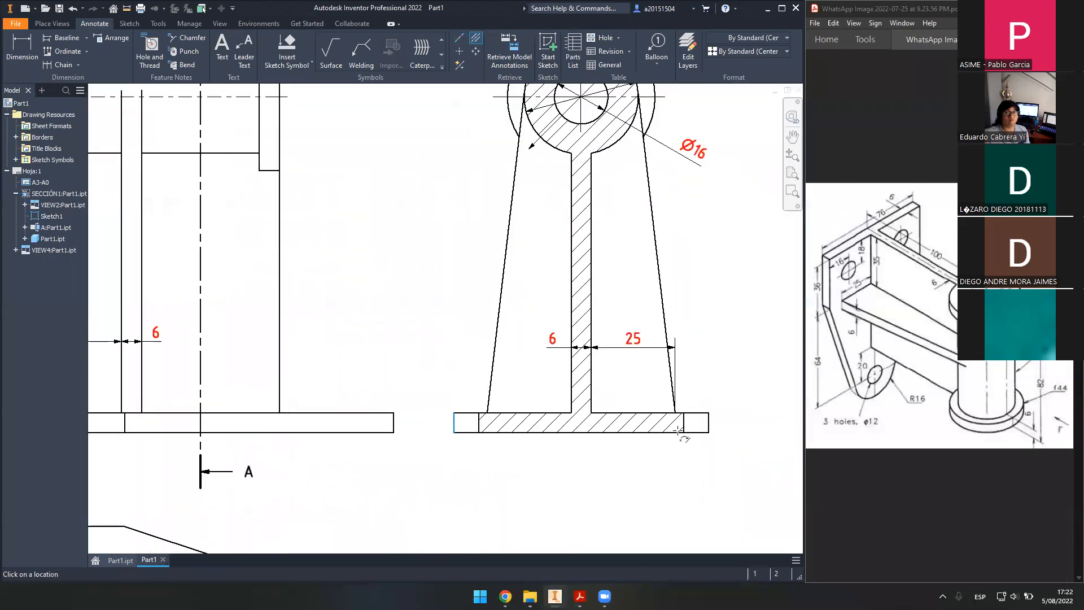
click(709, 428)
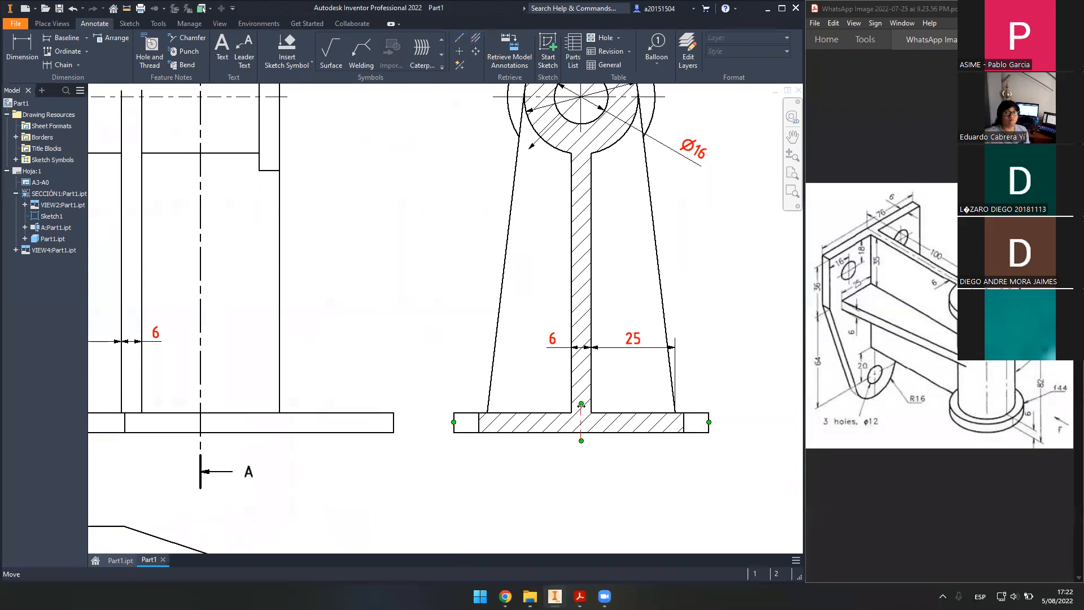
- Add a horizontal centerline between the plate's top and bottom edges, extended past the lug
middle_drag(573, 193, 559, 394)
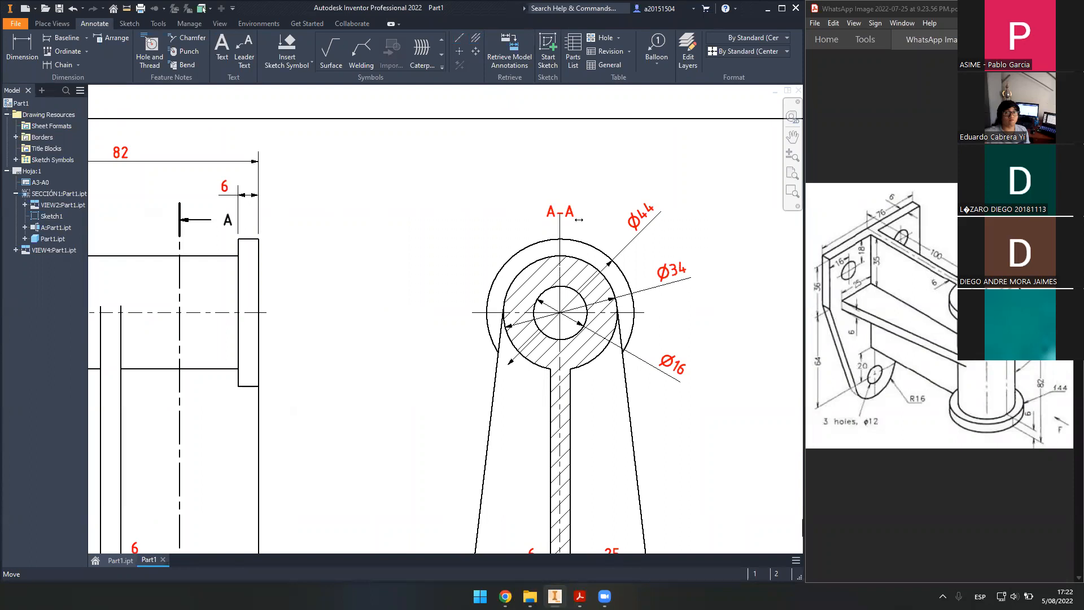
mouse_move(367, 412)
middle_down()
mouse_move(466, 380)
mouse_move(681, 231)
mouse_move(710, 178)
middle_up()
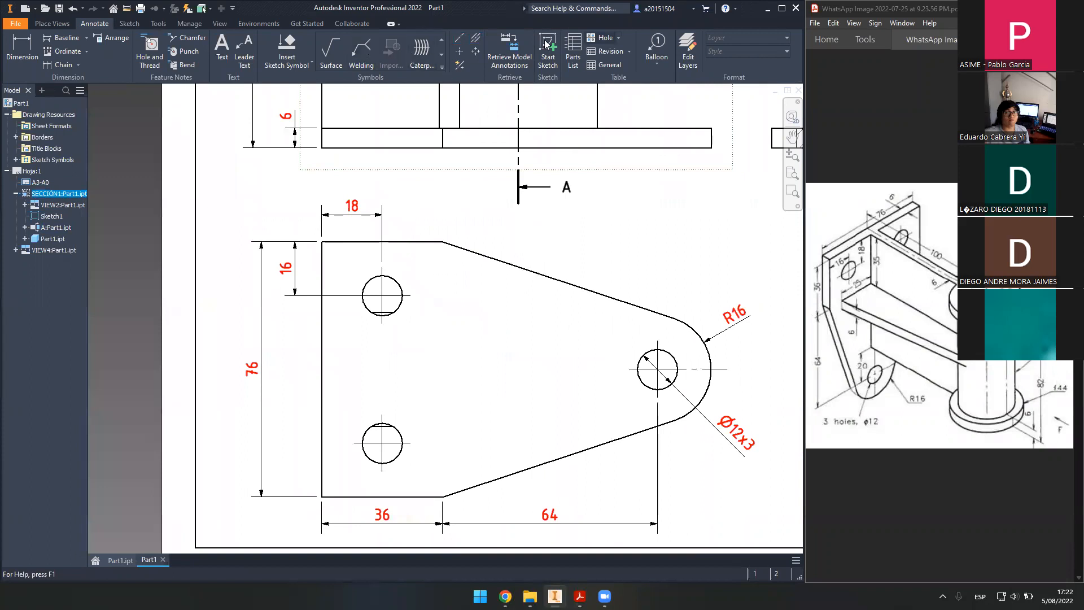
click(476, 40)
click(355, 241)
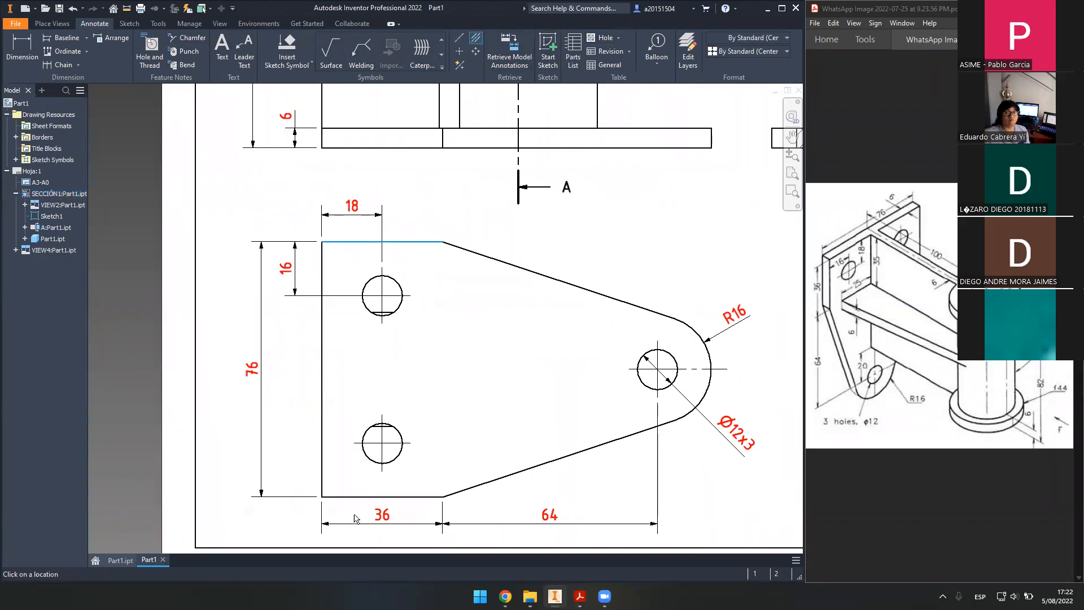
click(356, 496)
key(Escape)
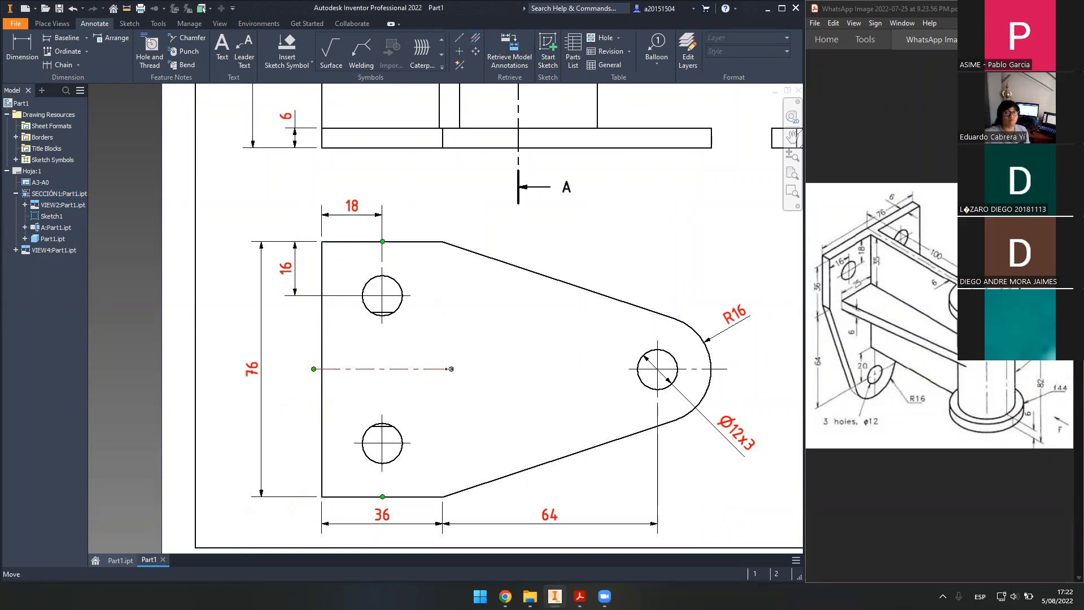
drag(623, 358, 740, 354)
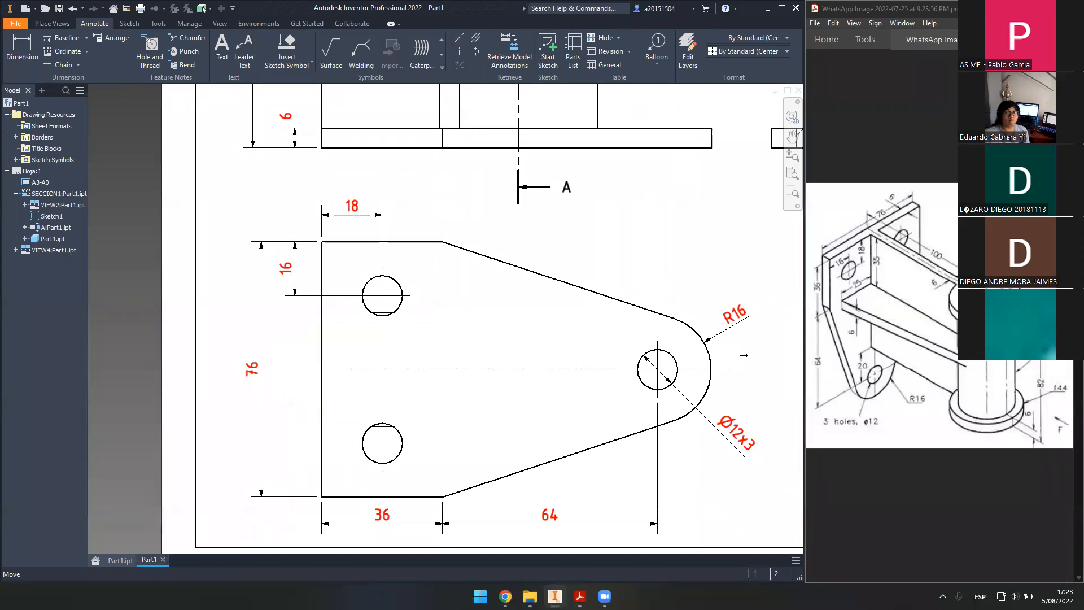
scroll(664, 381, up, 10)
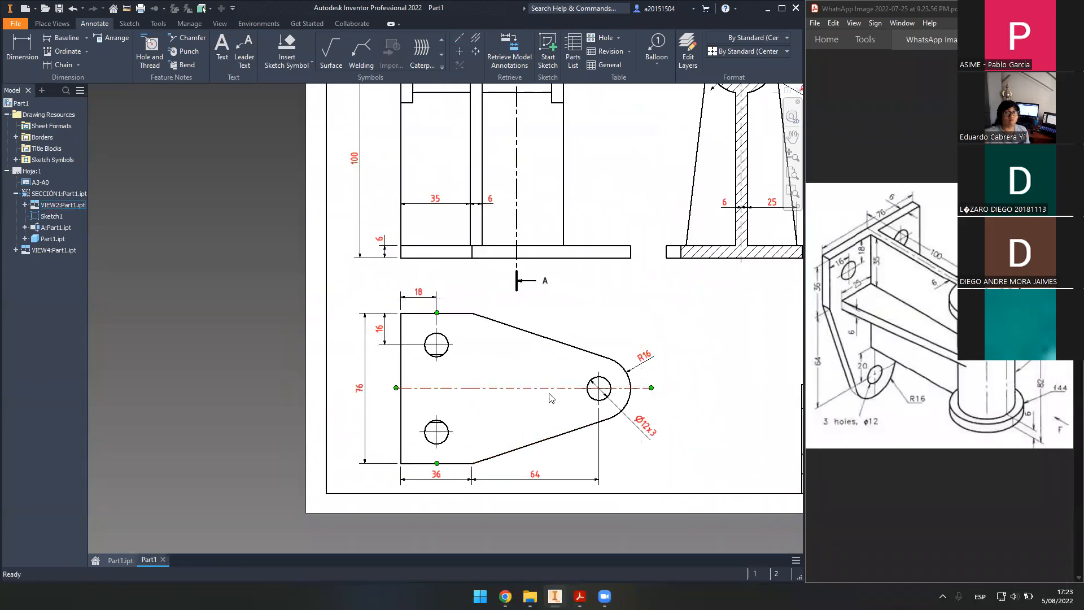
middle_drag(663, 381, 521, 394)
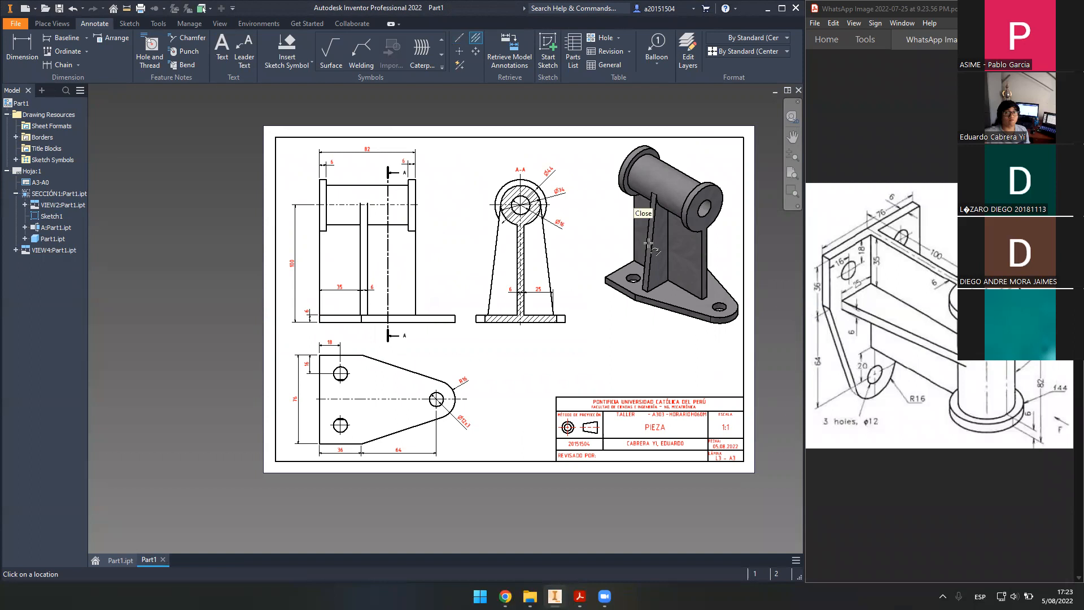
- Select the front view, then open and close its view settings
middle_drag(339, 314, 475, 304)
scroll(471, 304, down, 8)
scroll(465, 293, up, 2)
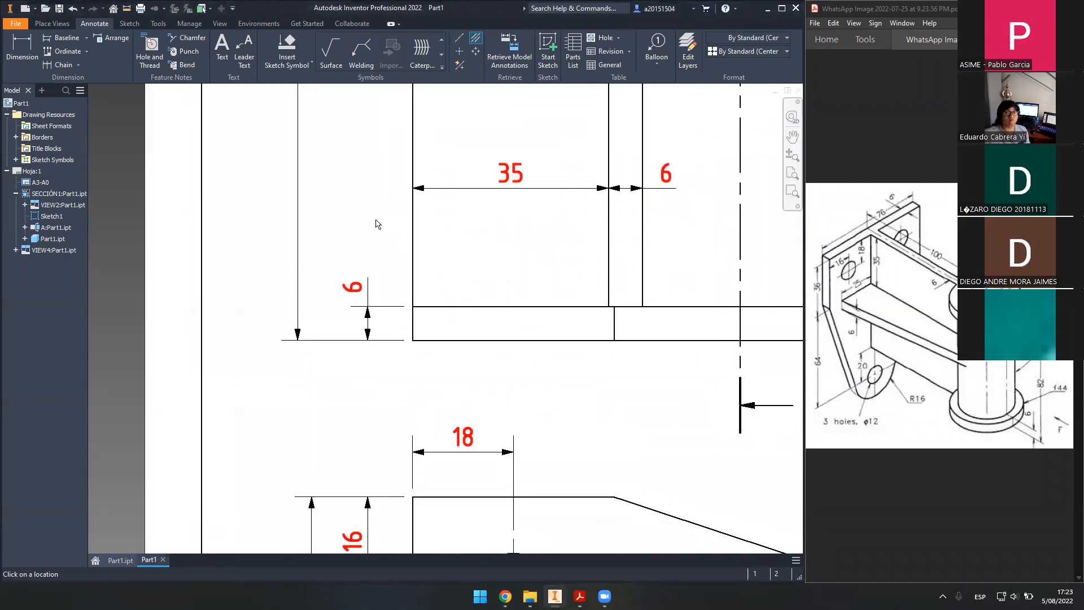
scroll(339, 237, up, 4)
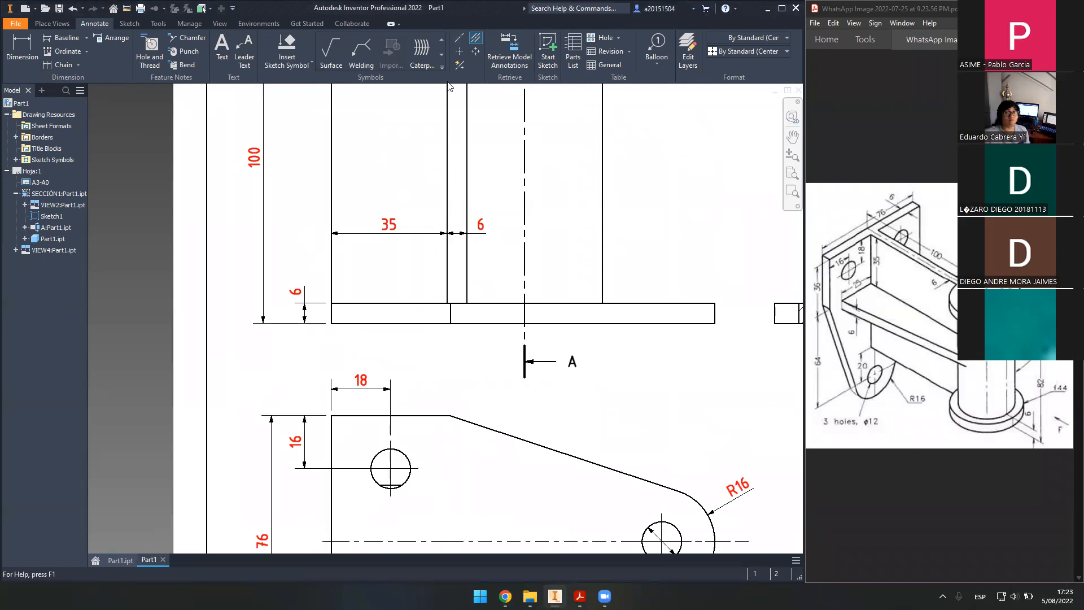
scroll(429, 378, up, 3)
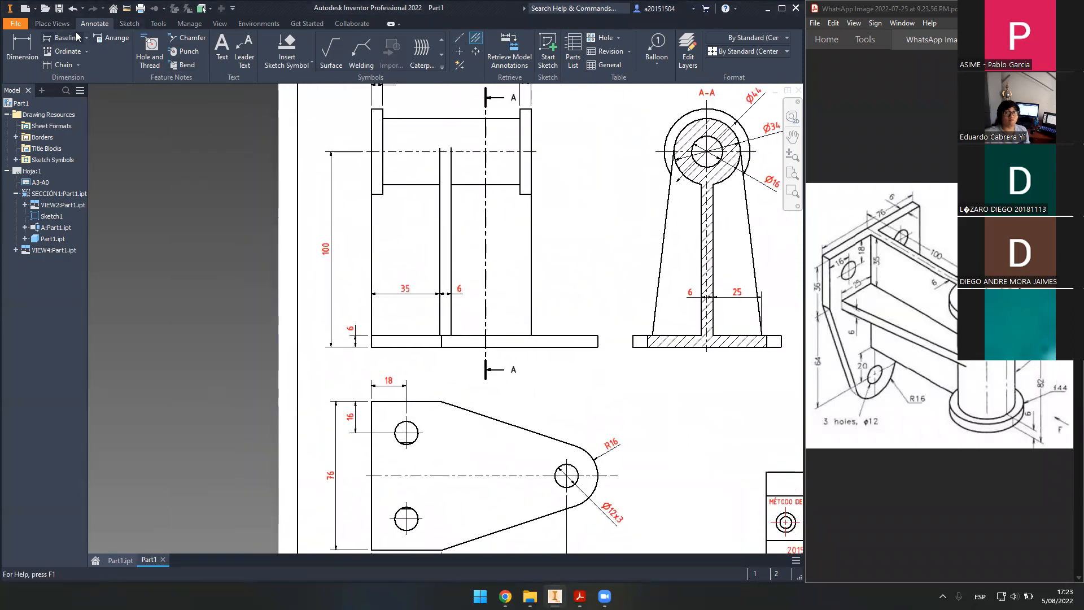
click(52, 23)
click(410, 152)
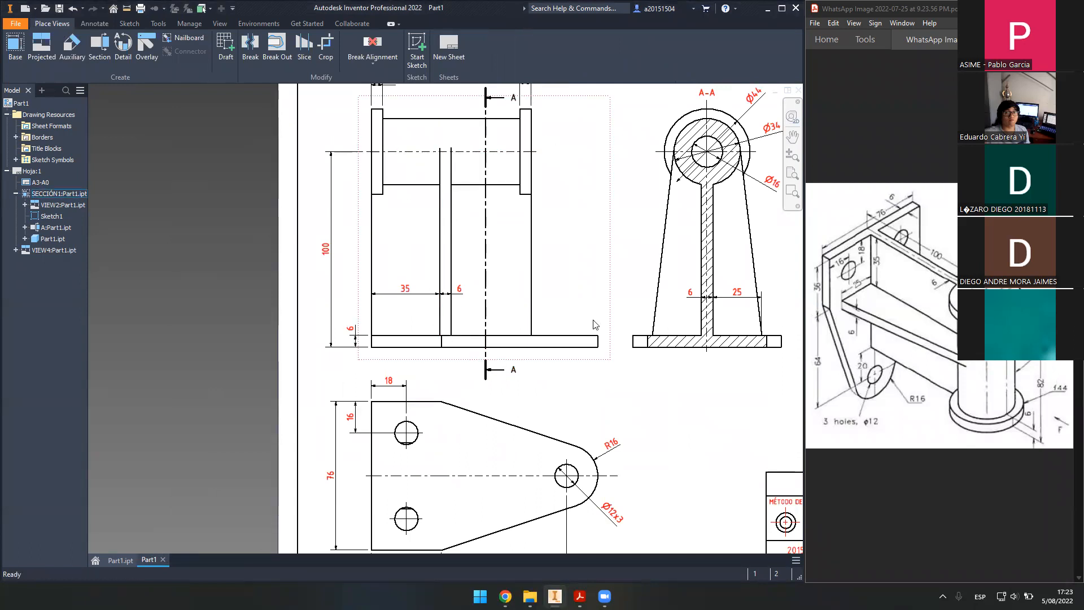
double_click(552, 299)
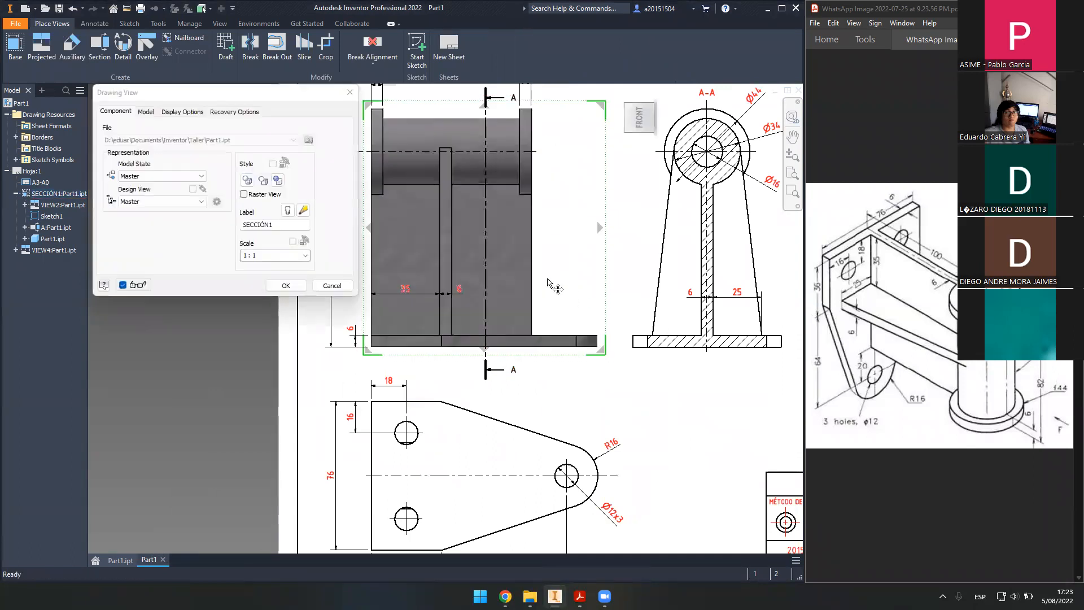
click(286, 285)
- Add a bisector centerline across the base of the front view
scroll(402, 349, down, 5)
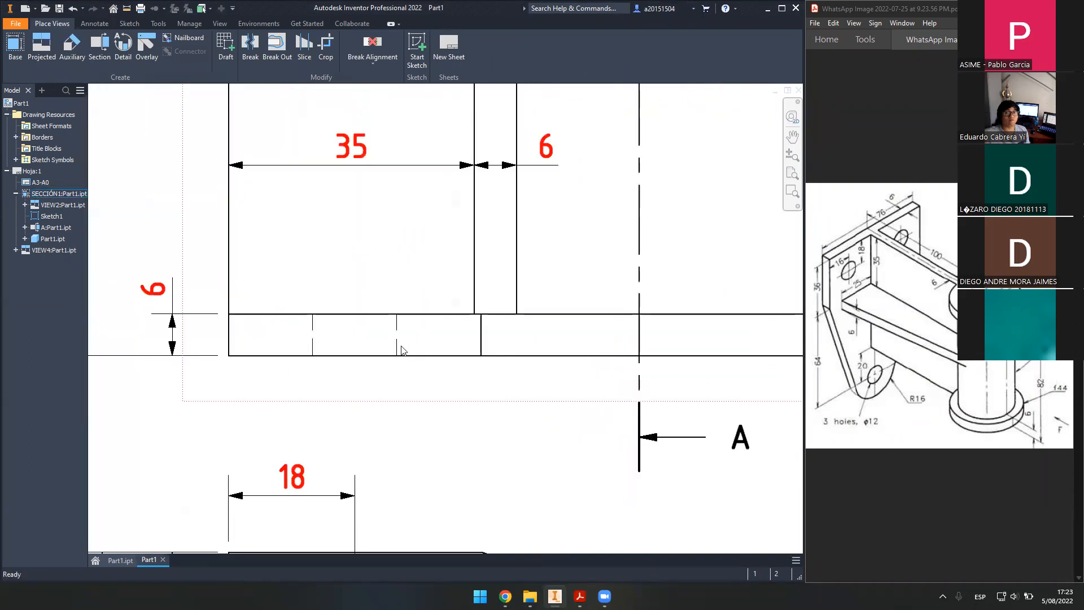
click(95, 23)
click(476, 37)
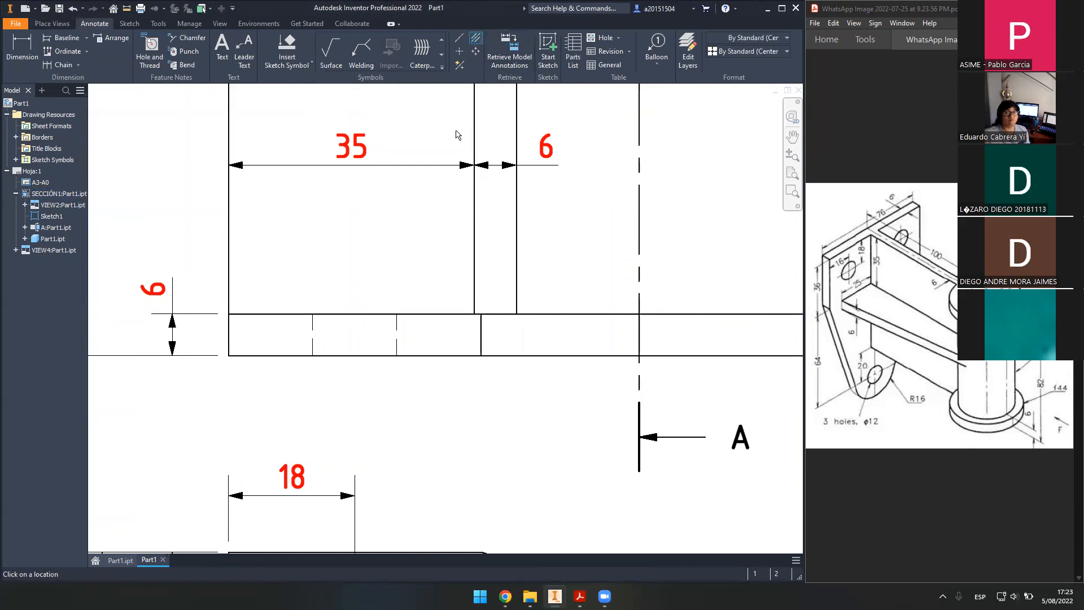
click(397, 335)
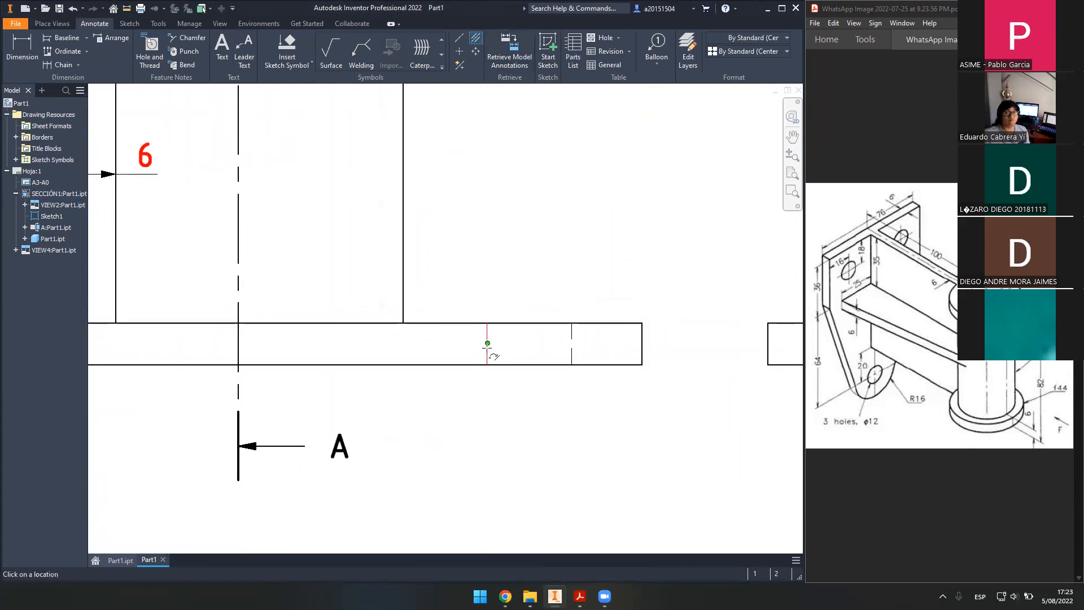
middle_drag(599, 200, 58, 180)
middle_drag(460, 257, 503, 220)
scroll(433, 218, up, 3)
scroll(374, 208, up, 5)
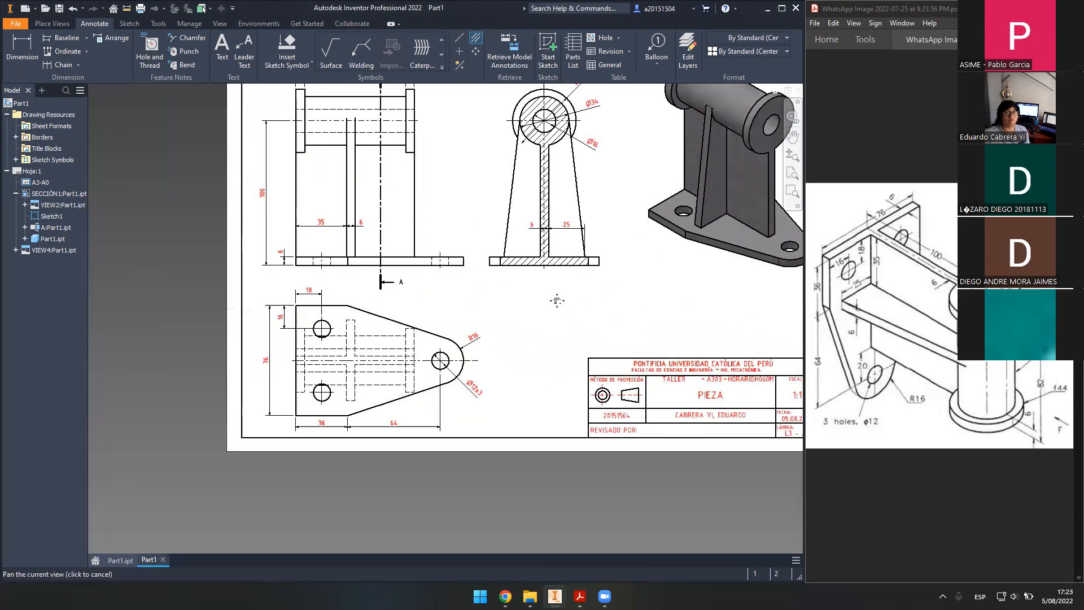
scroll(554, 226, down, 1)
key(Escape)
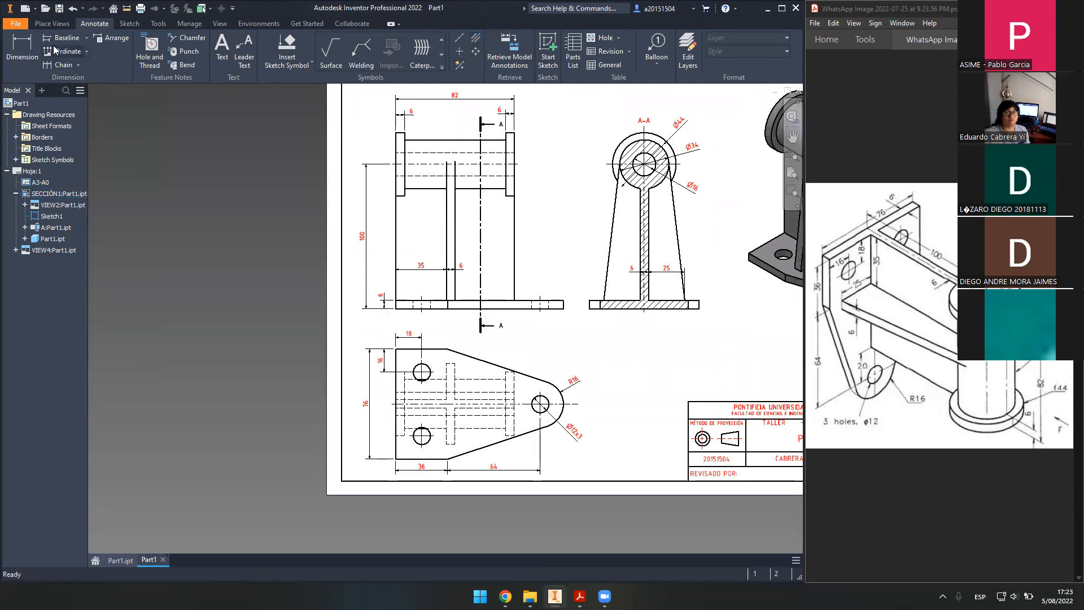
- Drag the A-A cutting line to the right, near the front view's right-hand upright
double_click(388, 156)
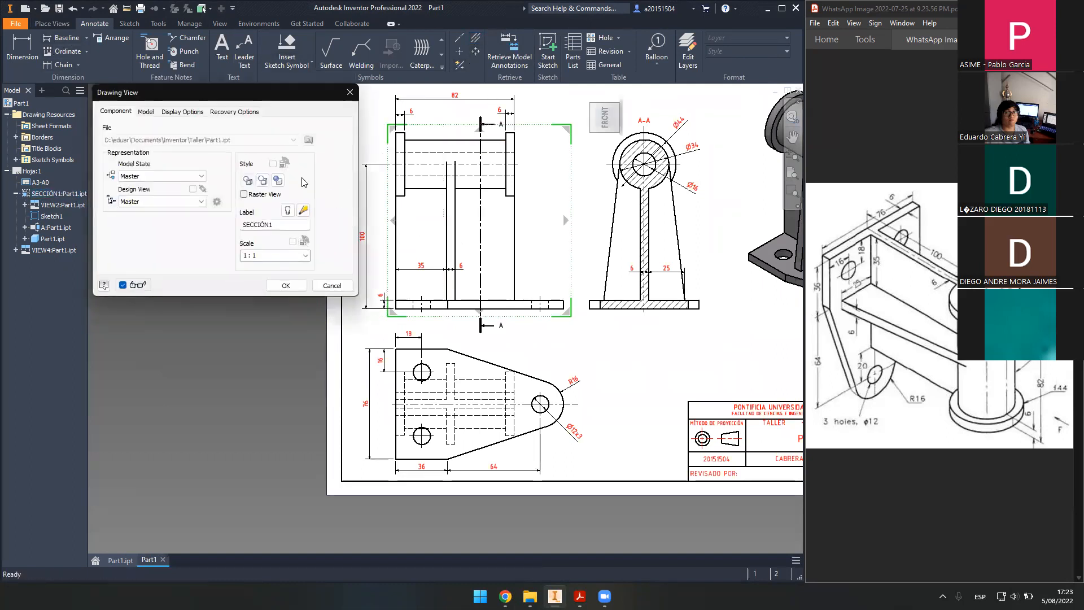
click(286, 285)
mouse_move(509, 270)
middle_down()
mouse_move(478, 277)
mouse_move(478, 290)
middle_up()
scroll(478, 278, up, 5)
scroll(480, 280, down, 4)
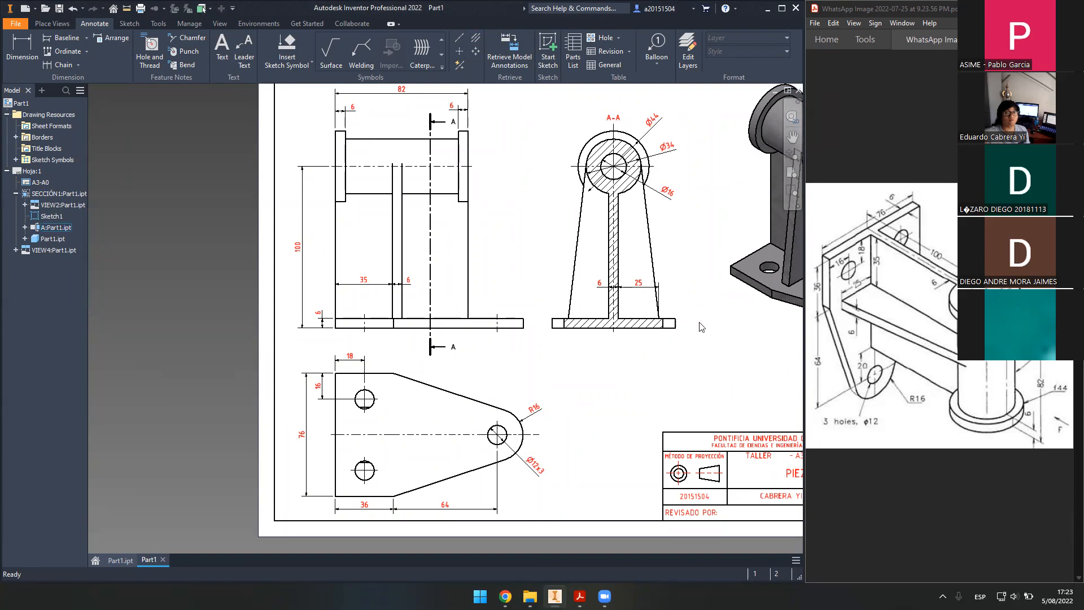
middle_drag(719, 323, 679, 330)
scroll(580, 343, up, 5)
scroll(549, 344, down, 4)
scroll(548, 344, up, 2)
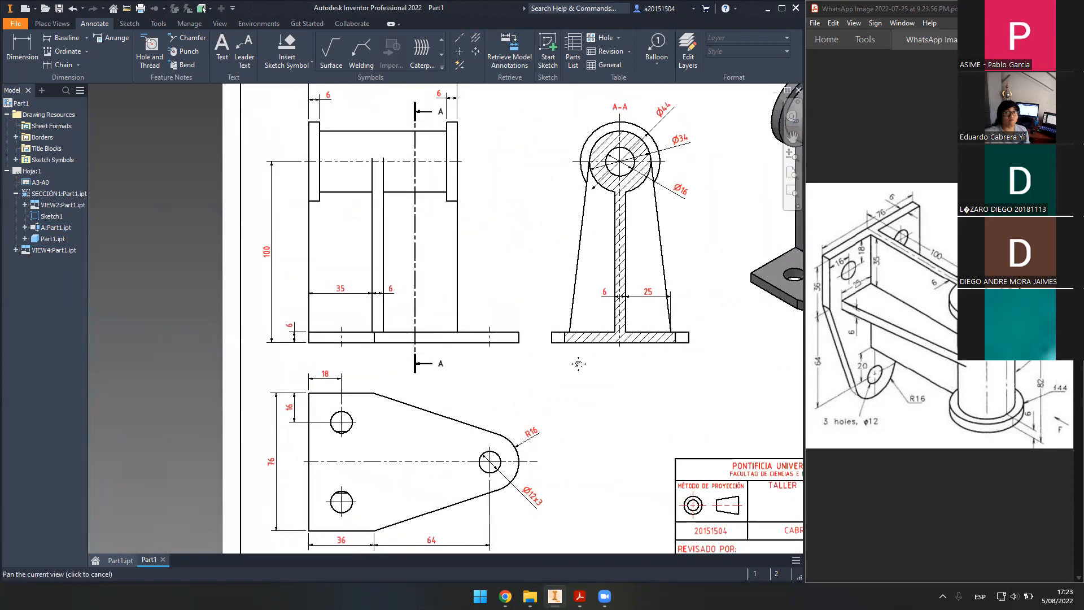
scroll(595, 338, up, 3)
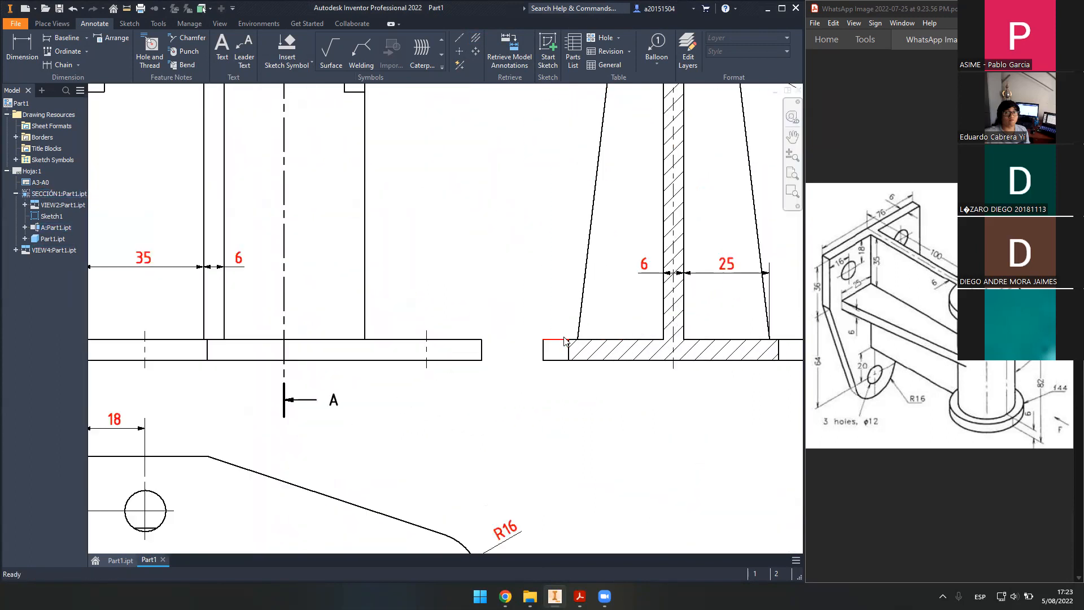
scroll(595, 338, down, 3)
middle_drag(485, 316, 510, 327)
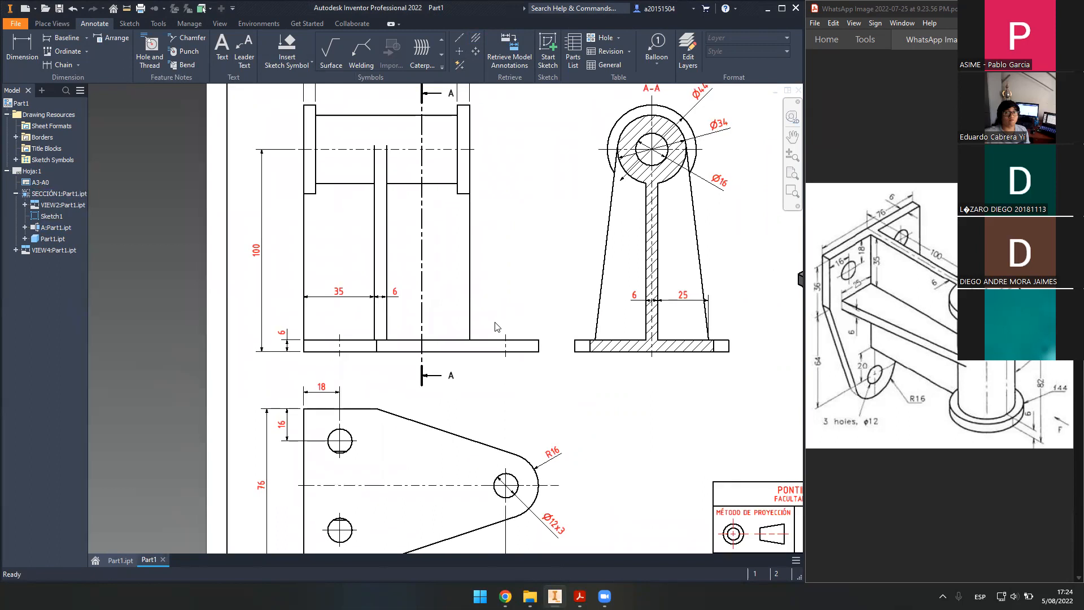
drag(426, 306, 425, 307)
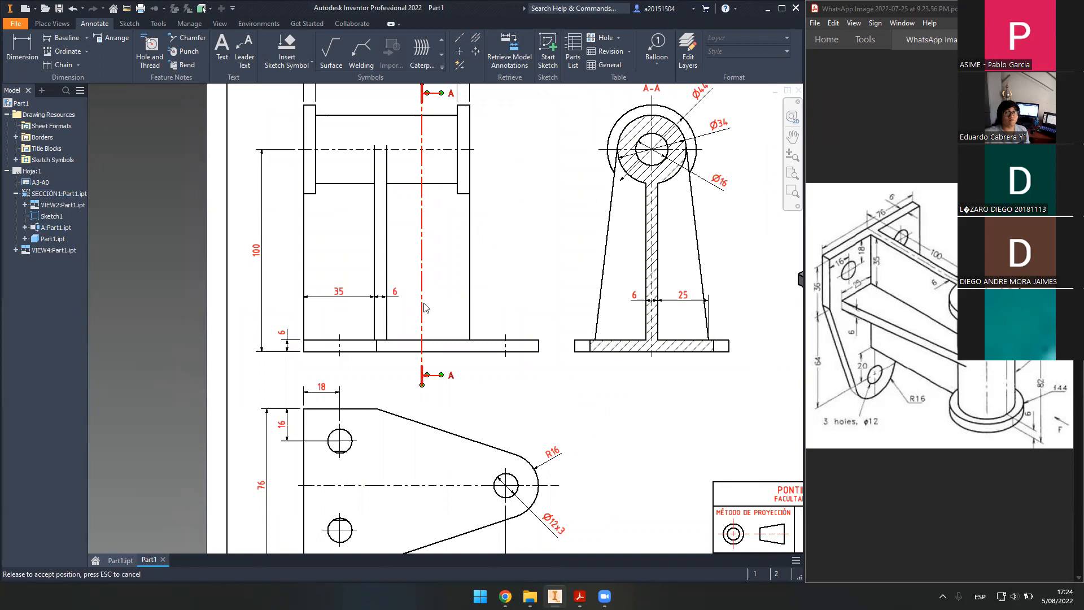
drag(424, 303, 454, 308)
middle_drag(505, 298, 485, 303)
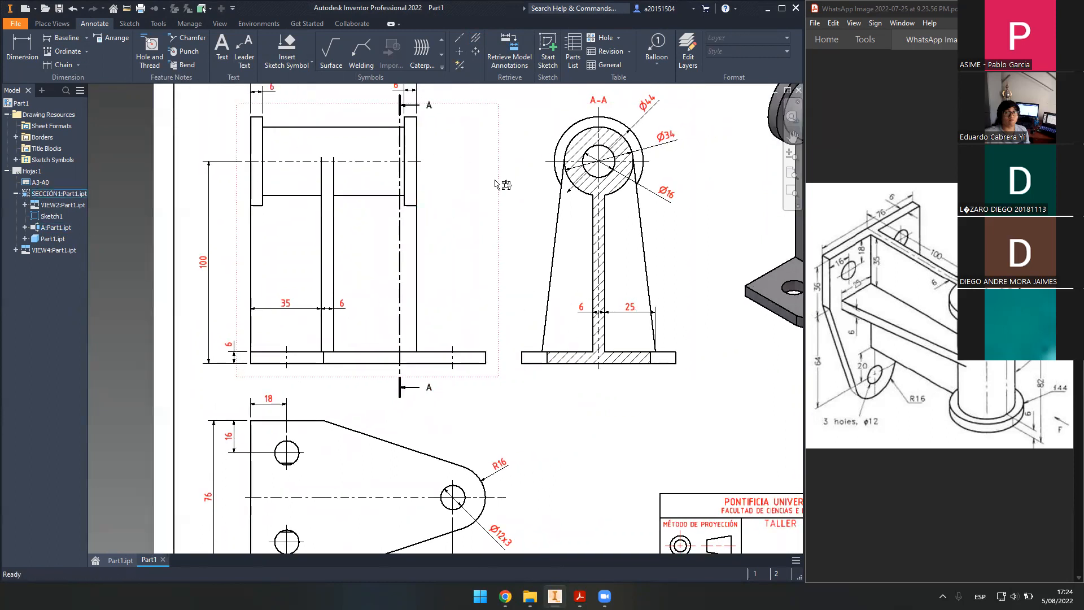
- Confirm the A-A section view settings and add a bisector centerline to the section
double_click(514, 199)
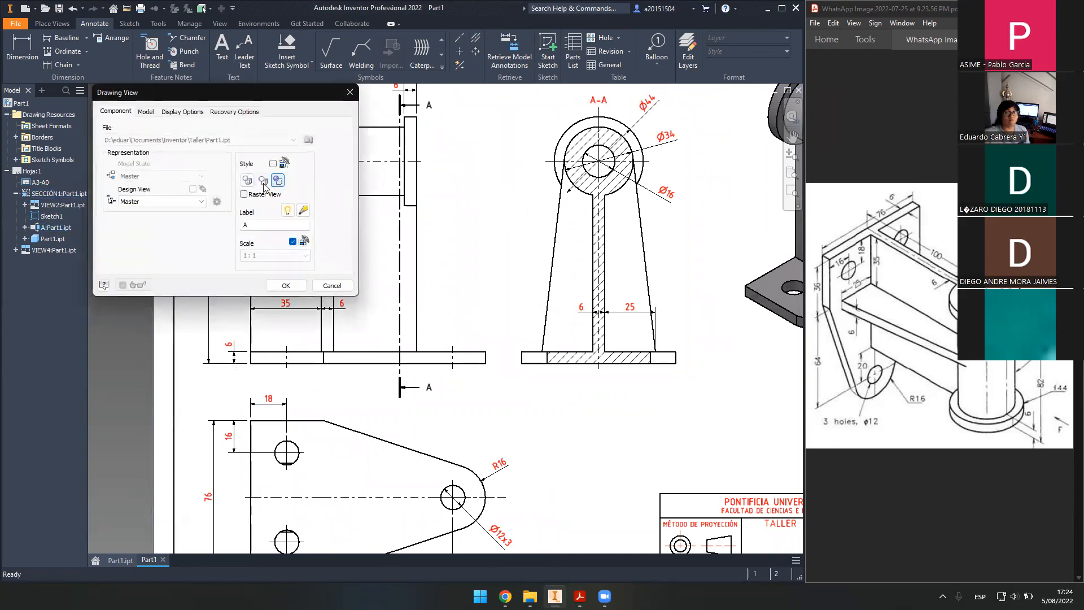
click(286, 285)
scroll(564, 333, up, 5)
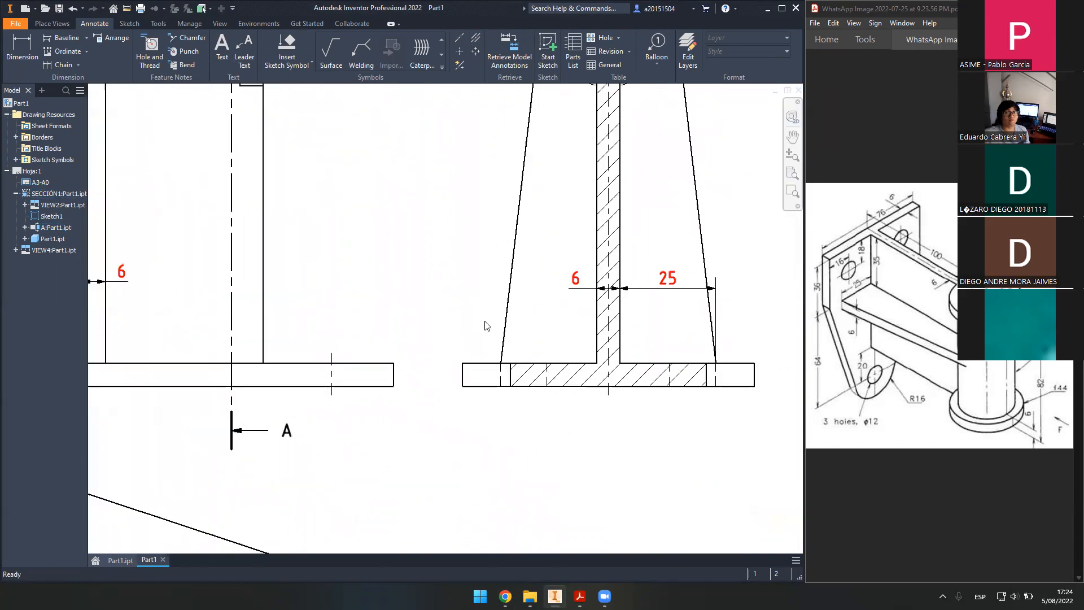
click(476, 37)
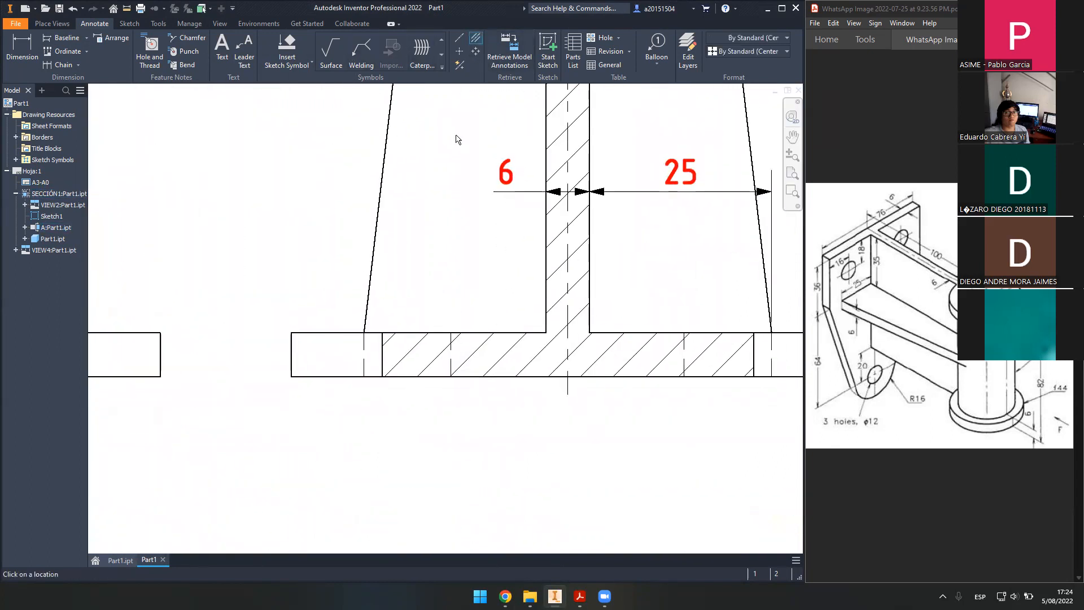
click(450, 365)
middle_drag(442, 315, 140, 288)
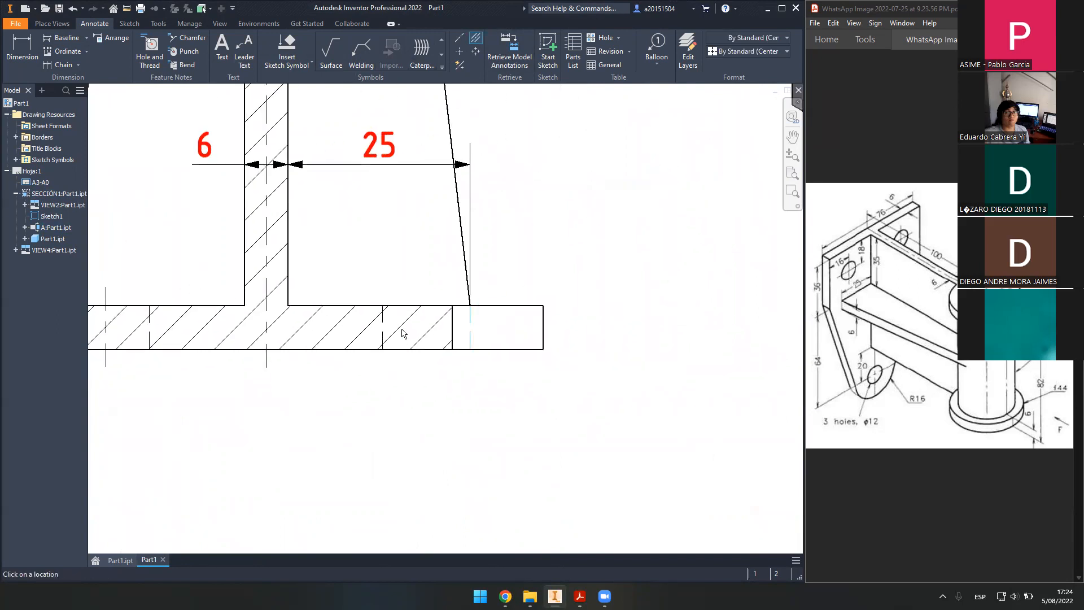
middle_drag(362, 274, 526, 265)
scroll(499, 248, down, 5)
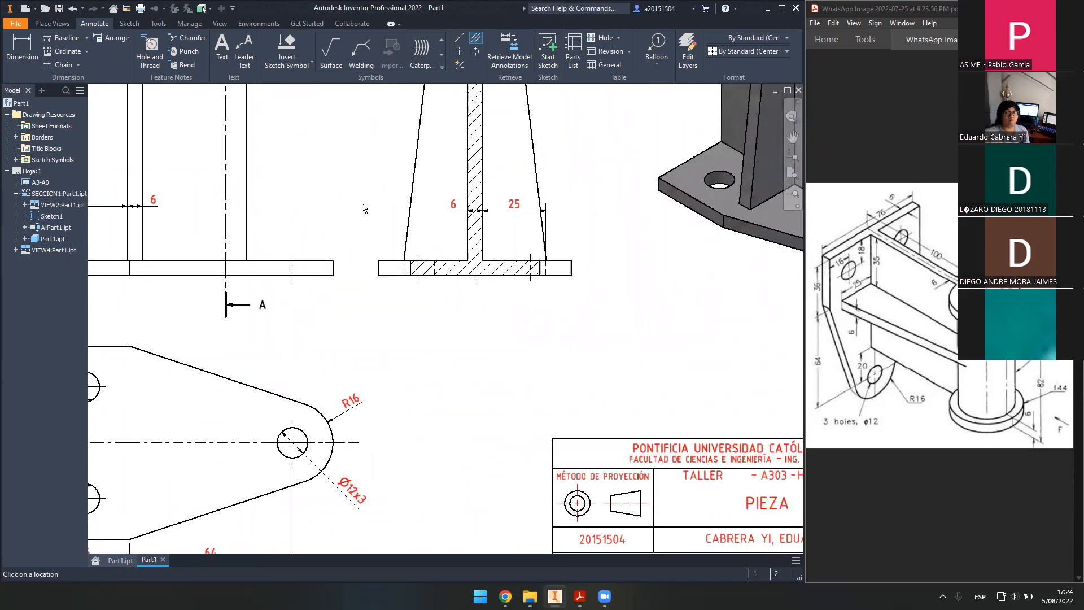
middle_drag(363, 208, 537, 260)
key(Escape)
- Drag the A-A cutting line back to the centre of the front view
scroll(435, 278, down, 3)
drag(416, 269, 389, 262)
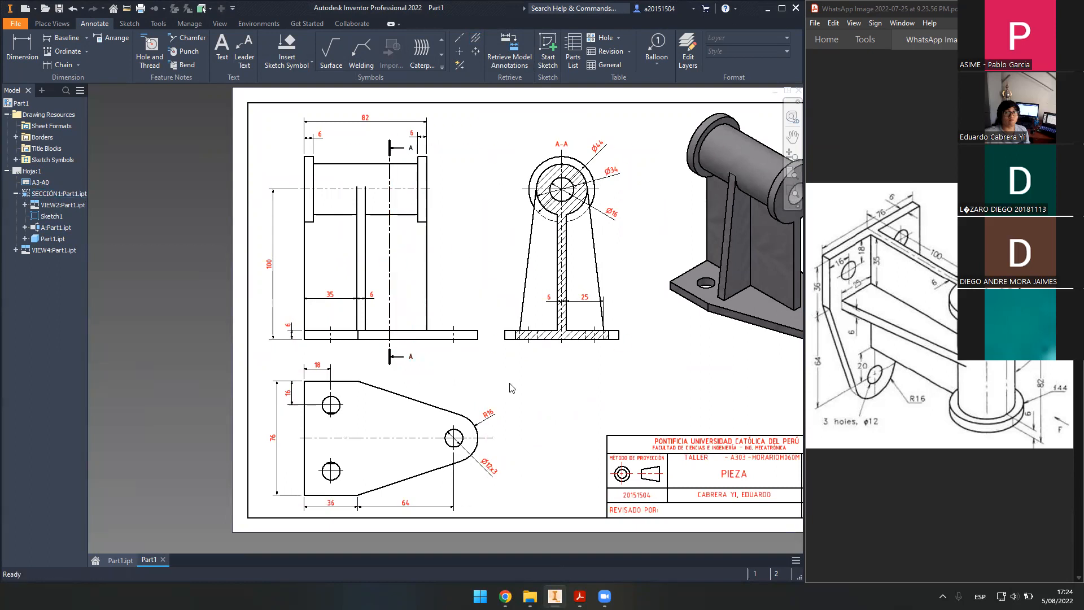
scroll(655, 342, up, 3)
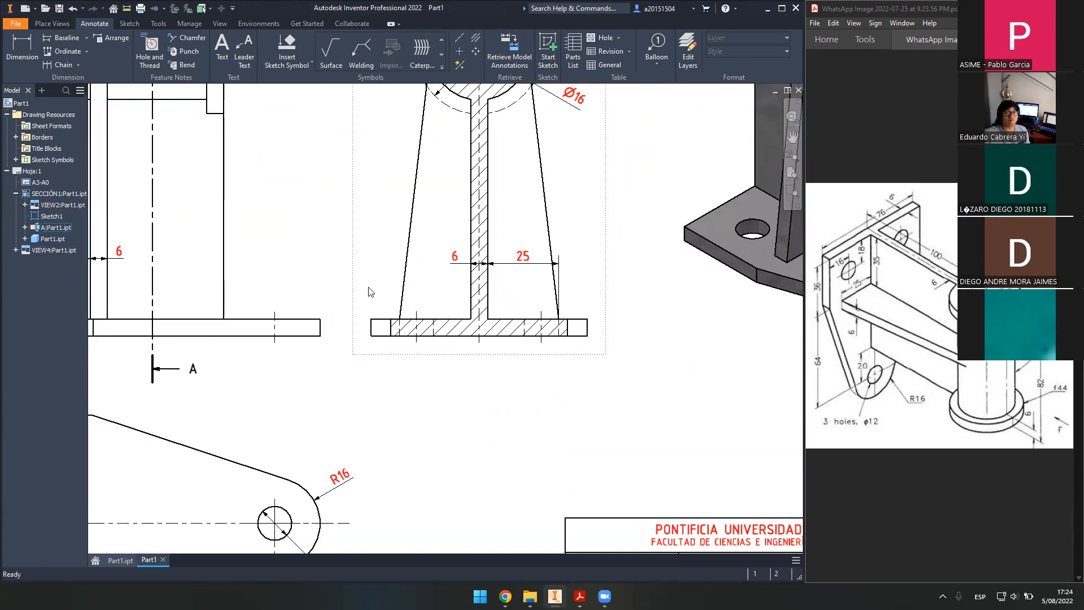
double_click(356, 288)
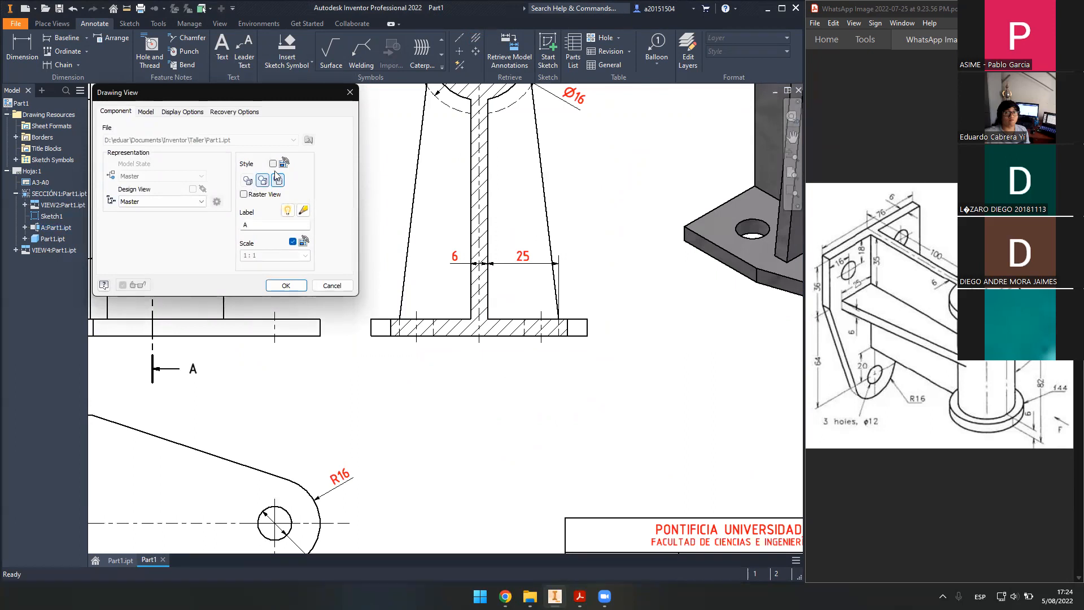
scroll(518, 404, down, 1)
scroll(523, 388, up, 3)
scroll(520, 379, down, 4)
middle_drag(520, 380, 515, 411)
scroll(515, 411, down, 2)
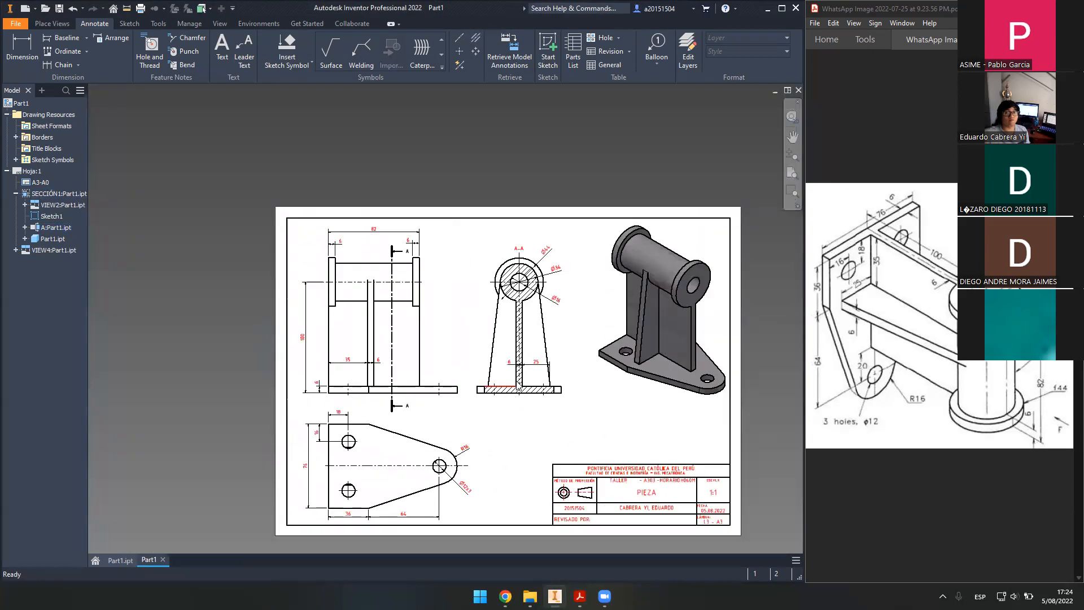
middle_drag(612, 379, 601, 354)
scroll(601, 354, up, 3)
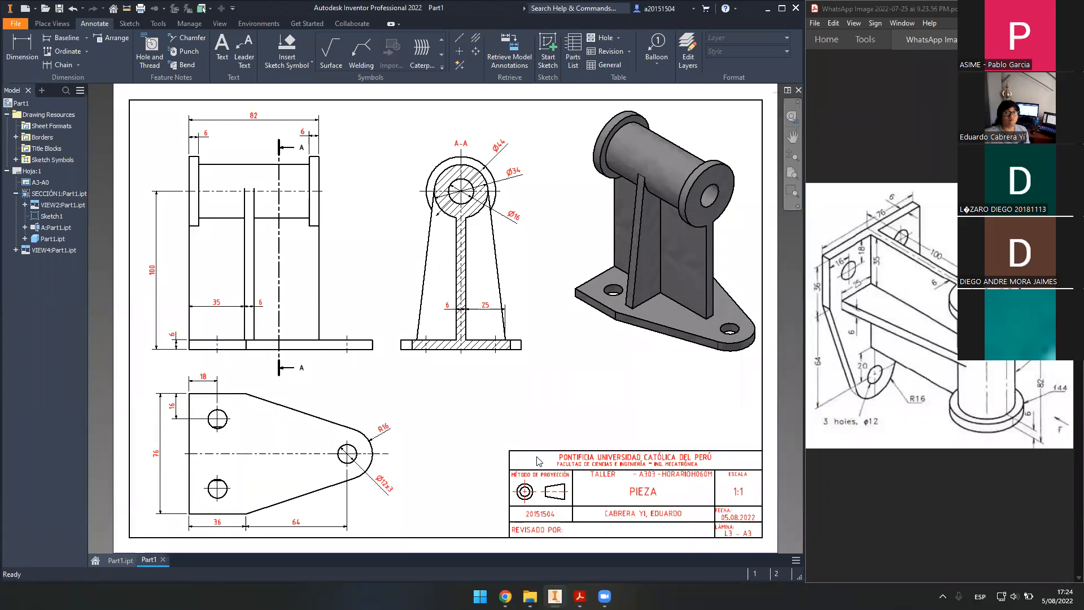
scroll(541, 248, up, 6)
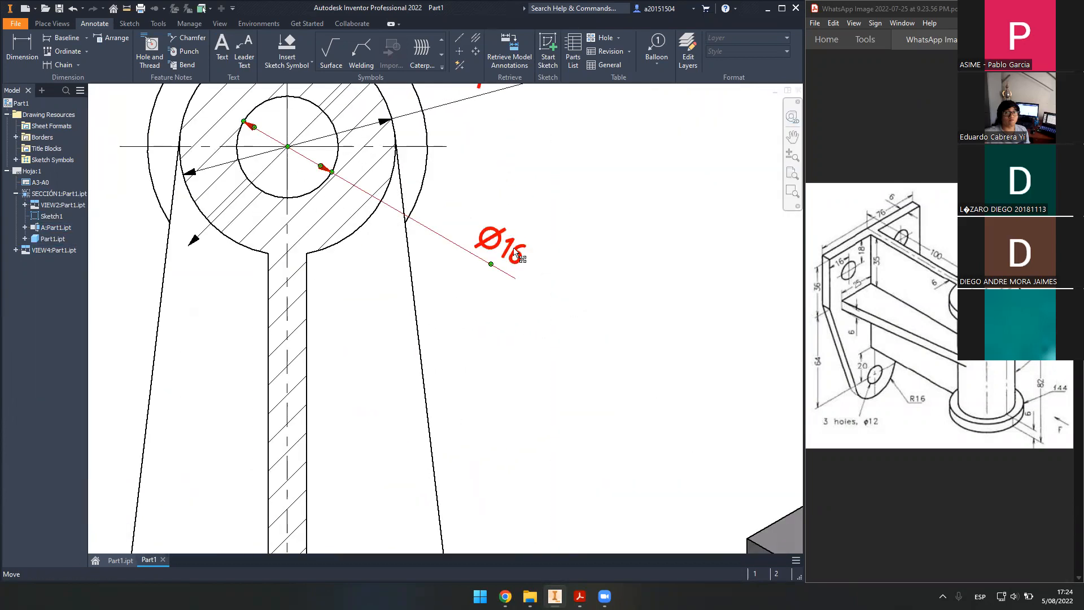
- Append h3 to the section's Ø16 bore dimension so it reads Ø16h3
double_click(518, 252)
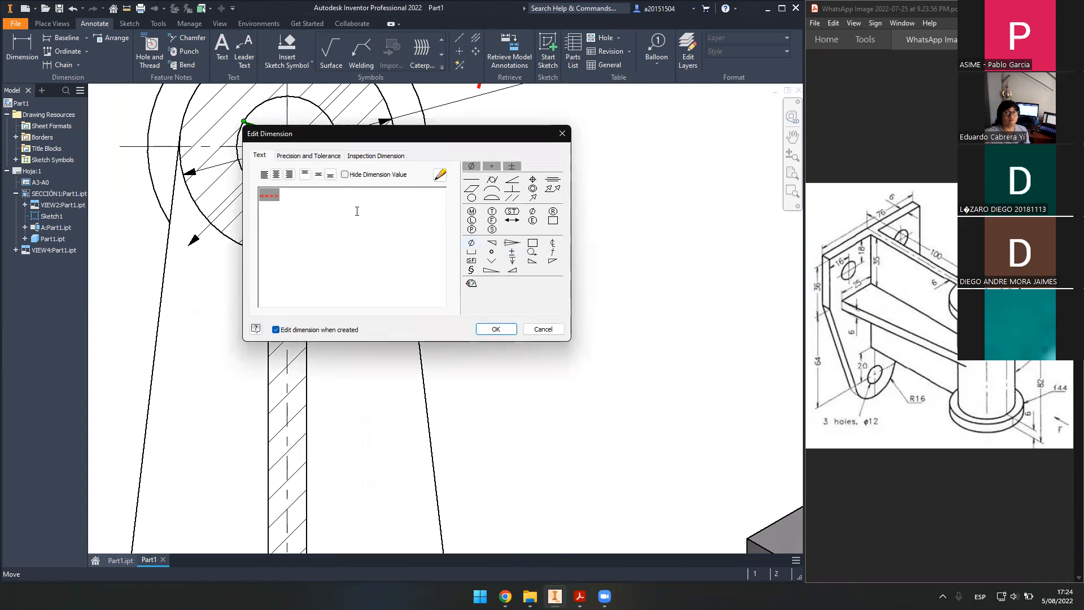
click(486, 330)
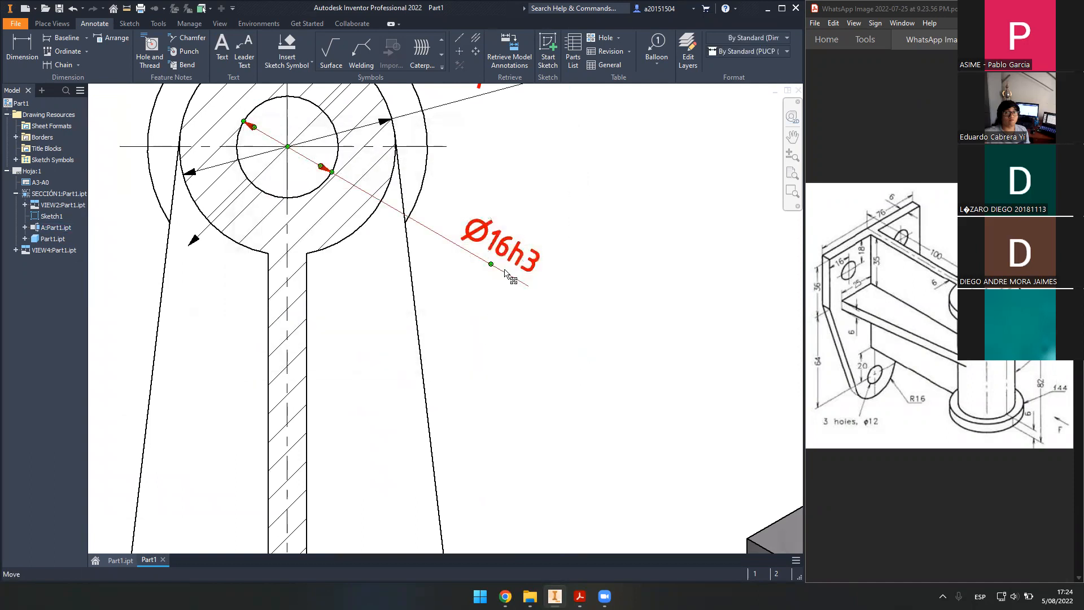
double_click(510, 262)
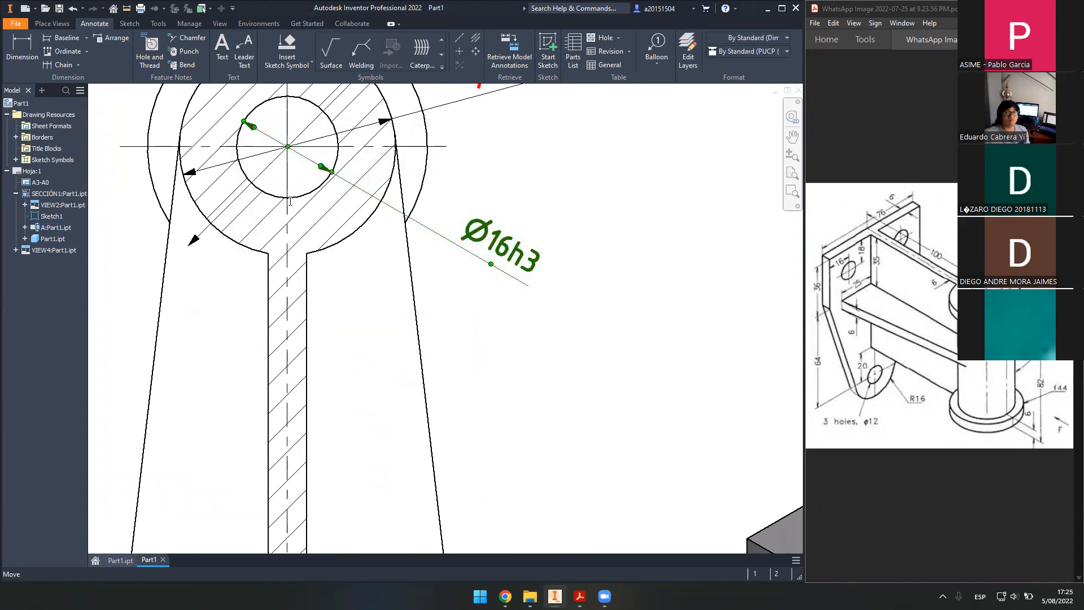
click(498, 327)
scroll(522, 380, down, 5)
mouse_move(533, 473)
middle_down()
mouse_move(499, 330)
mouse_move(513, 210)
middle_up()
mouse_move(422, 355)
middle_down()
mouse_move(490, 311)
mouse_move(486, 344)
middle_up()
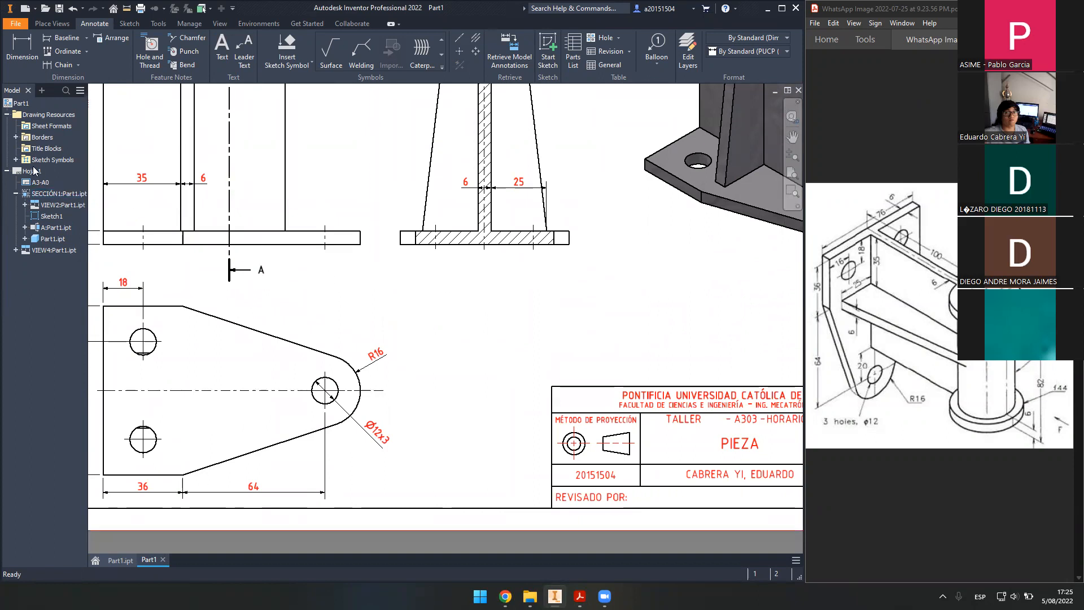
- Insert the Cajetin Despiece sketch symbol at the title block's top-left corner
click(17, 160)
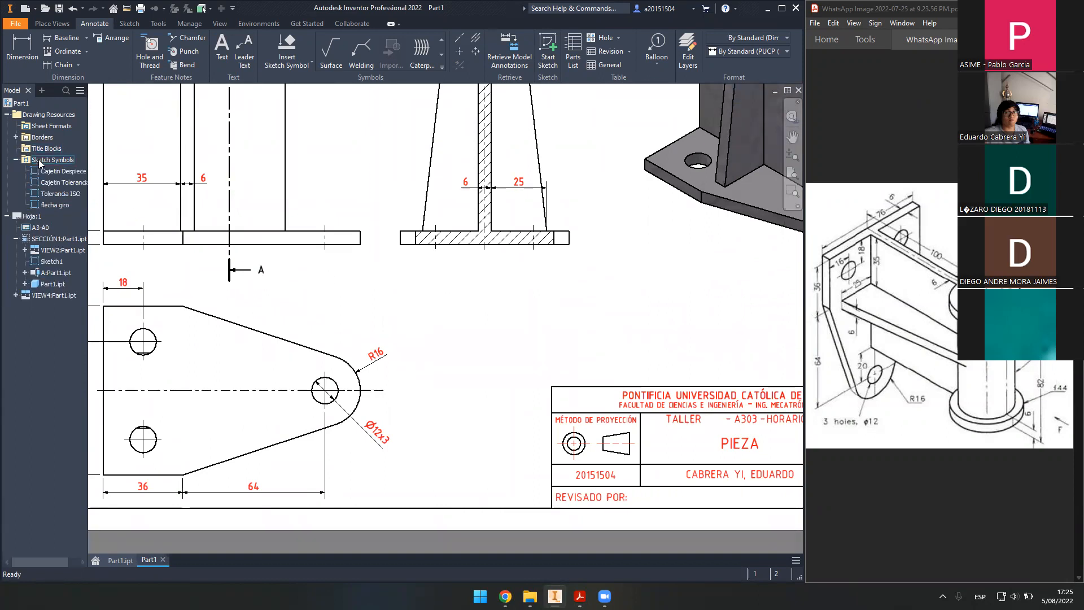
double_click(65, 171)
middle_drag(579, 320, 323, 342)
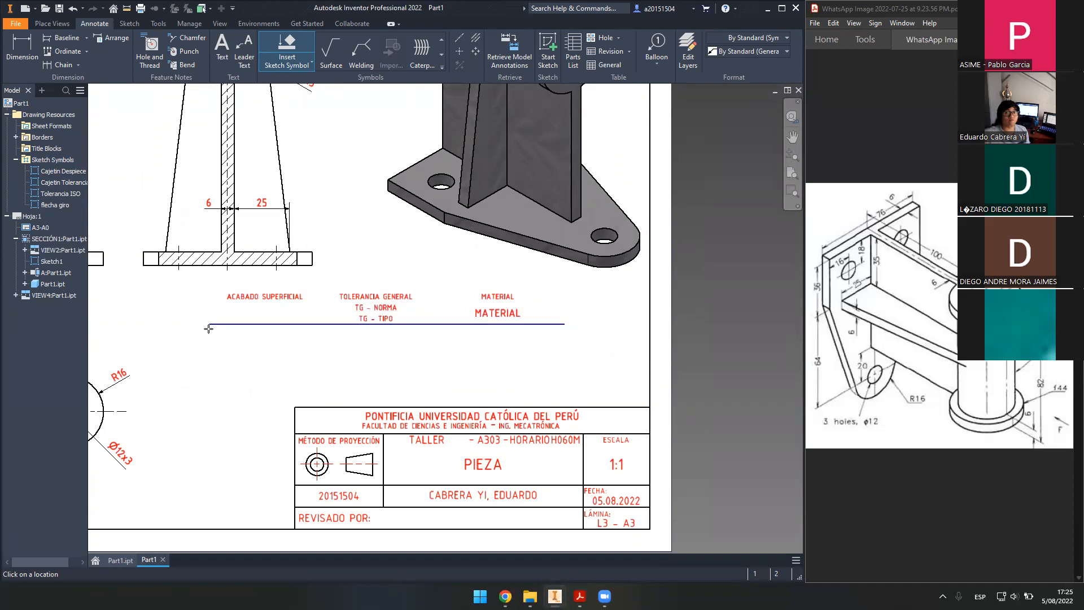
middle_drag(214, 337, 259, 333)
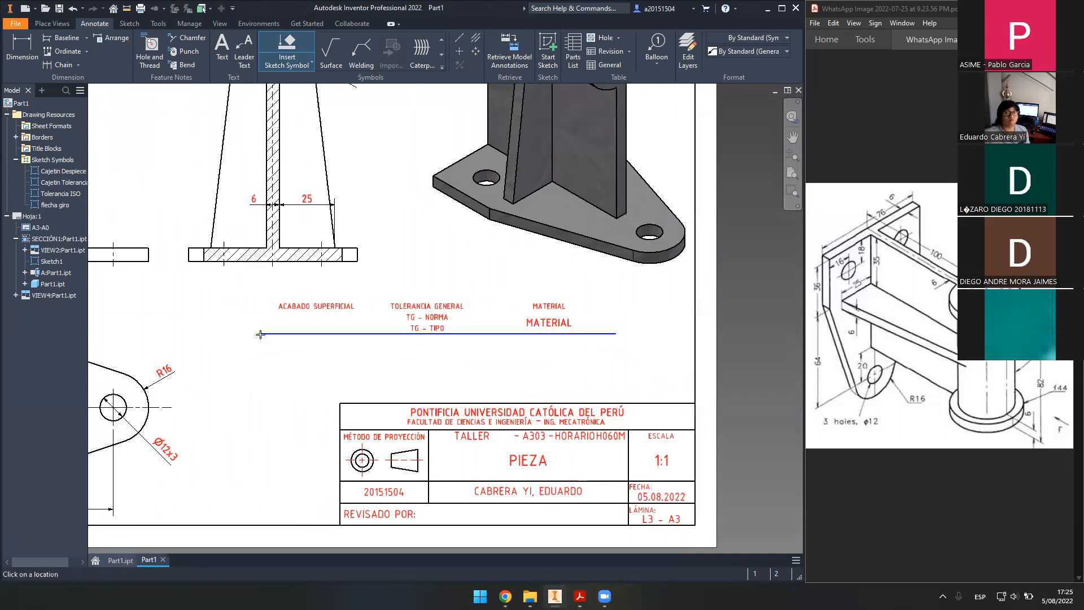
click(340, 402)
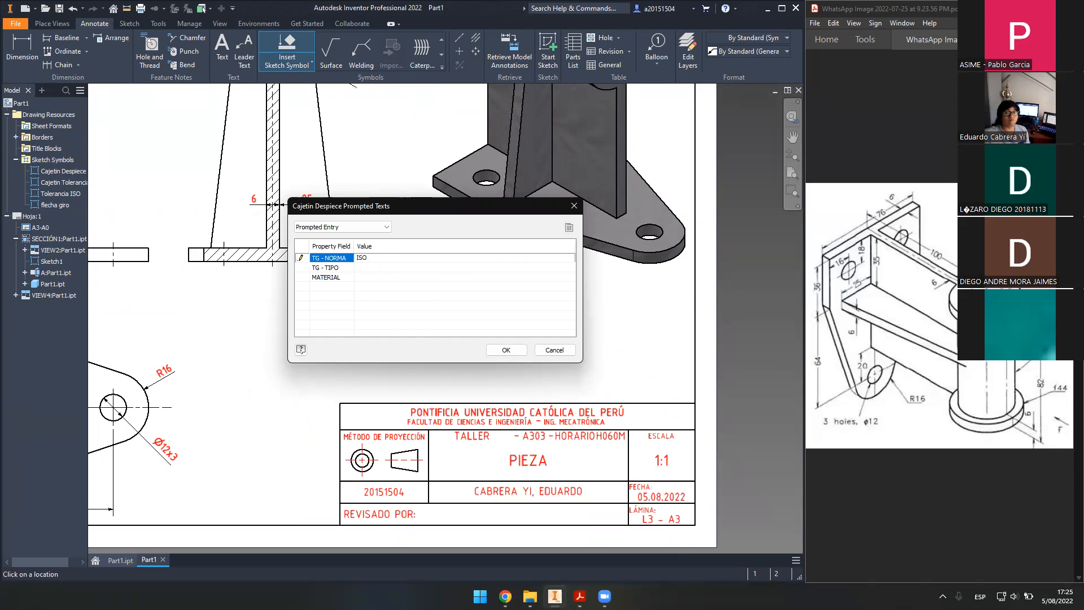
- Fill the symbol's prompted values with ISO, ISO and SAE20 and confirm
click(298, 255)
click(387, 267)
click(378, 267)
text(ISO)
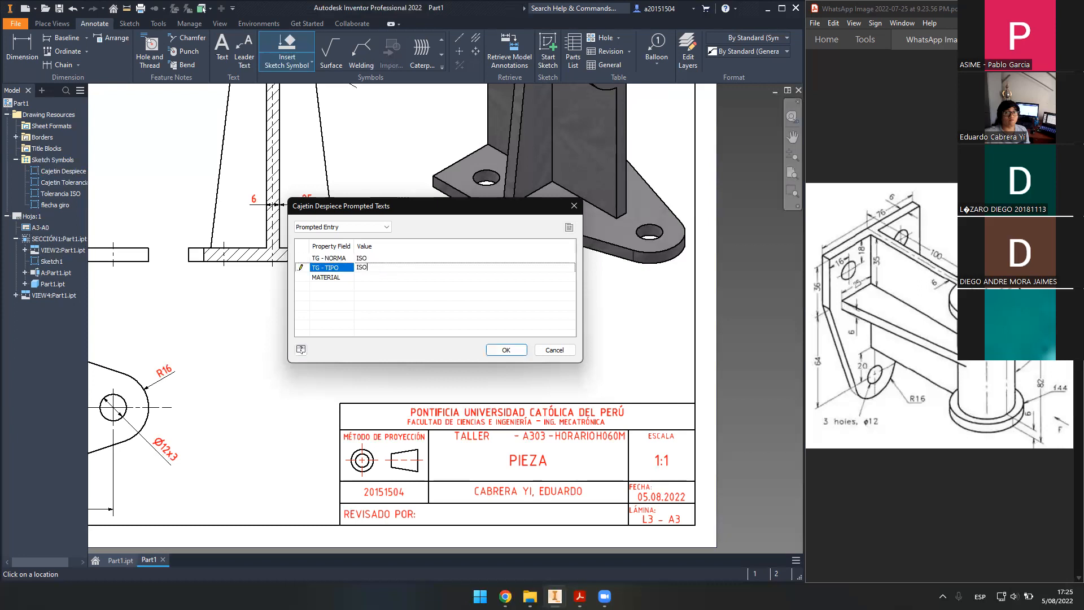
click(395, 275)
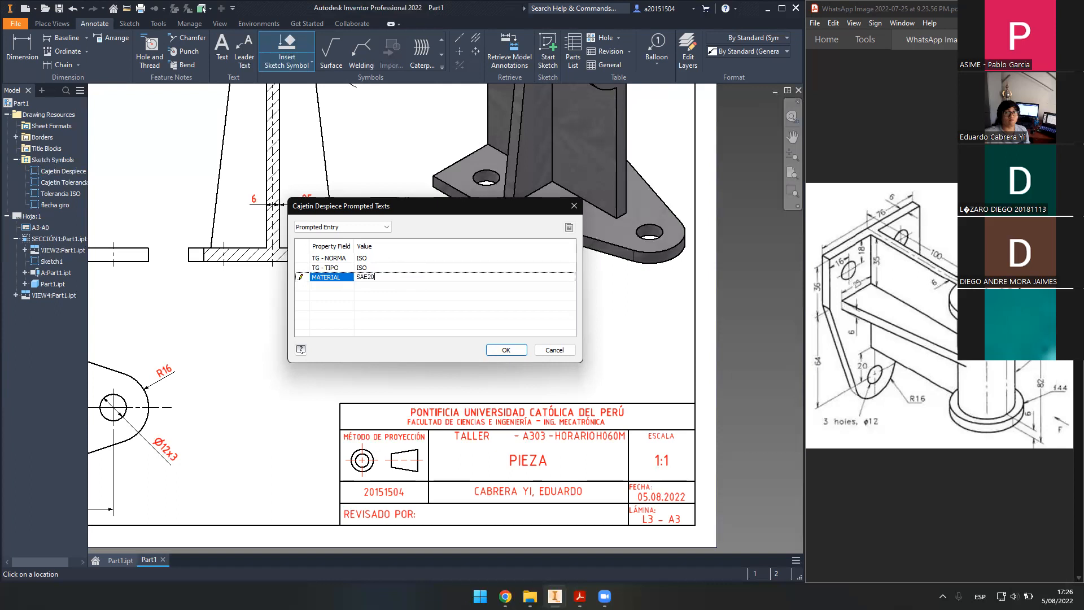
click(507, 350)
click(341, 400)
key(Escape)
scroll(360, 290, down, 4)
middle_drag(361, 290, 467, 342)
scroll(603, 396, up, 1)
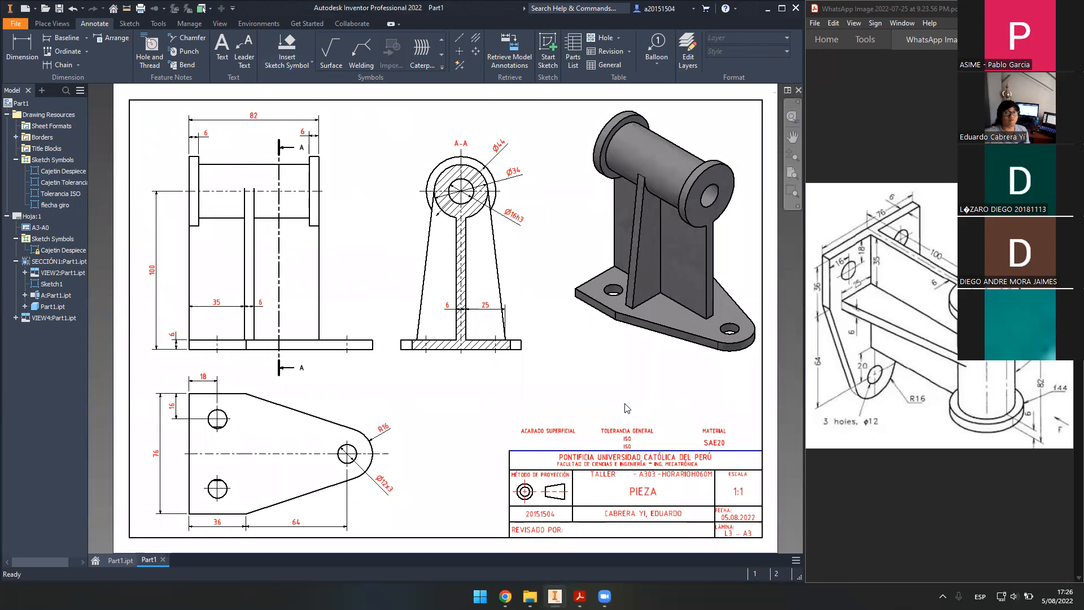
middle_drag(622, 403, 623, 400)
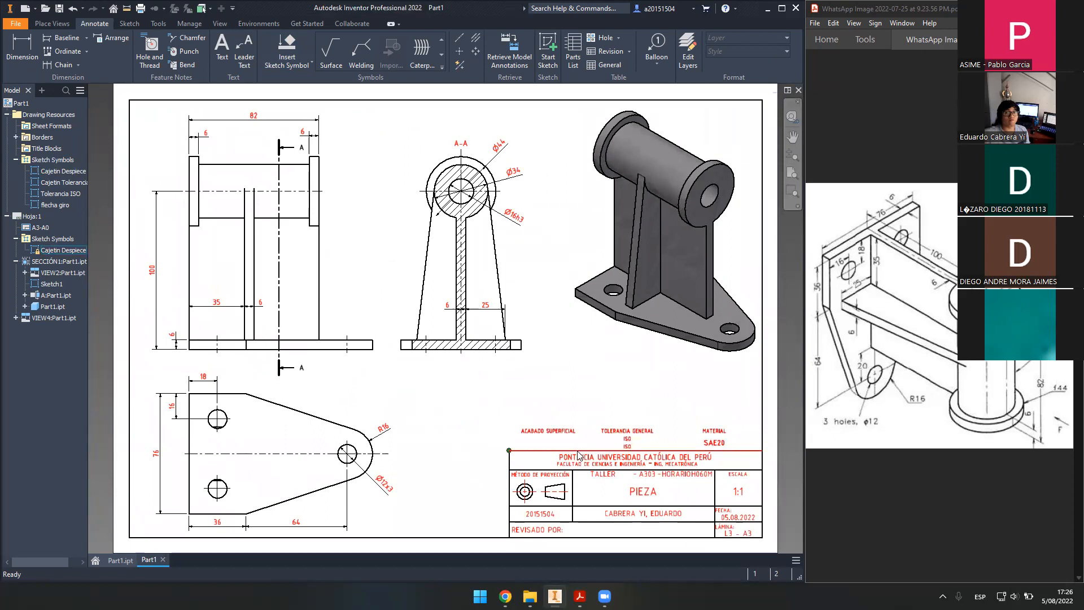
scroll(554, 442, up, 5)
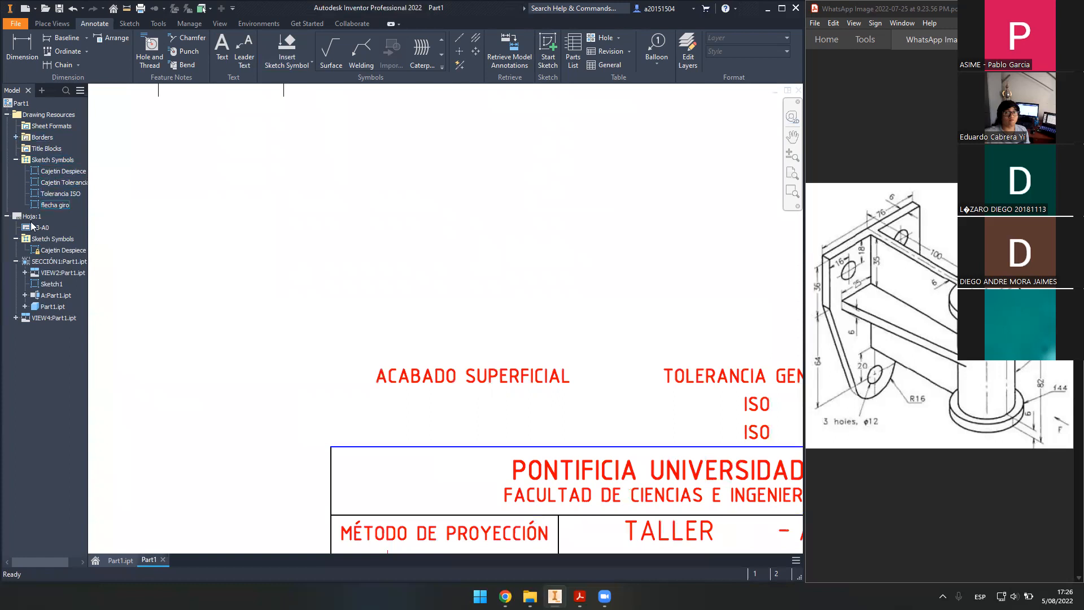
scroll(372, 311, down, 5)
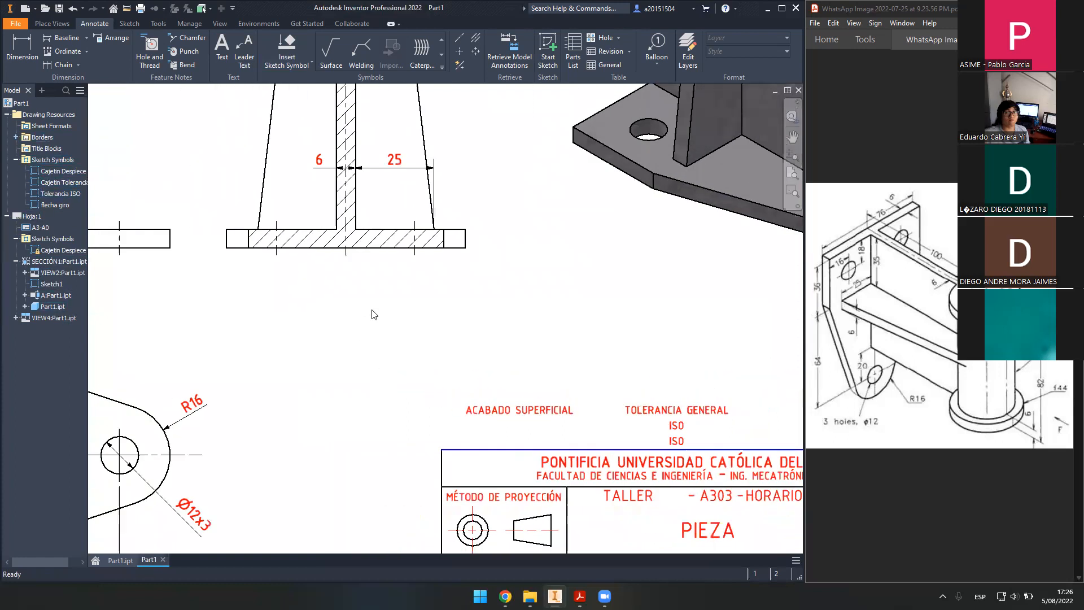
scroll(531, 418, up, 6)
scroll(531, 418, up, 3)
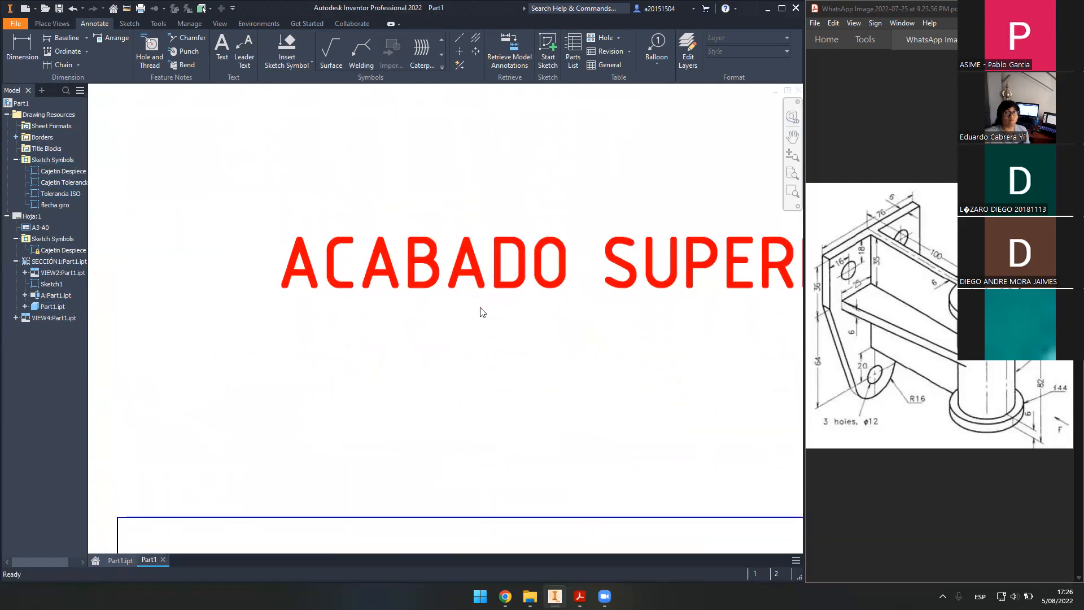
click(442, 68)
click(328, 54)
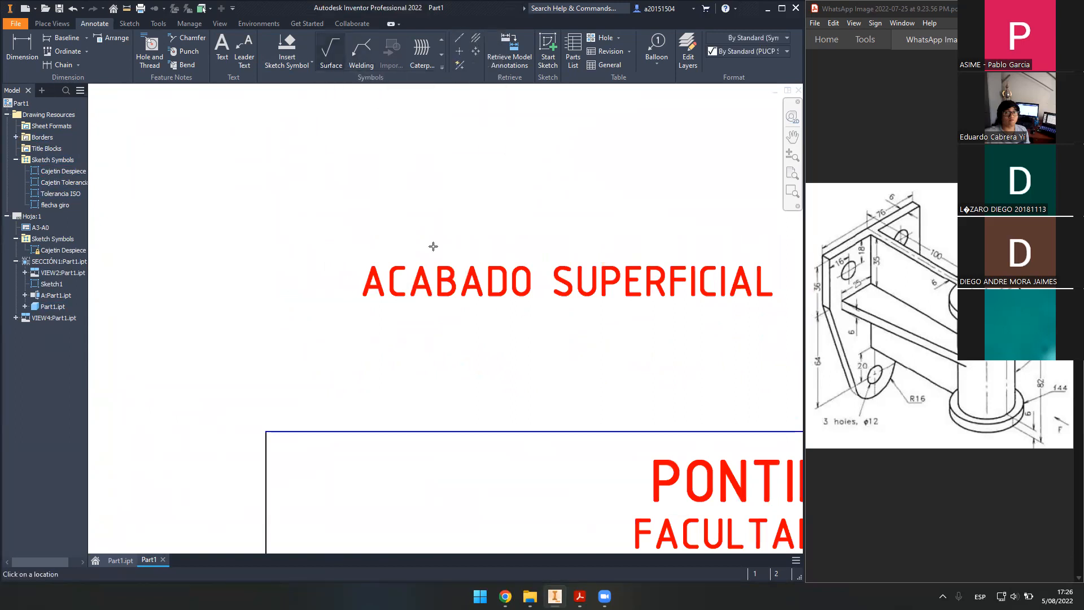
click(472, 420)
key(Escape)
click(439, 66)
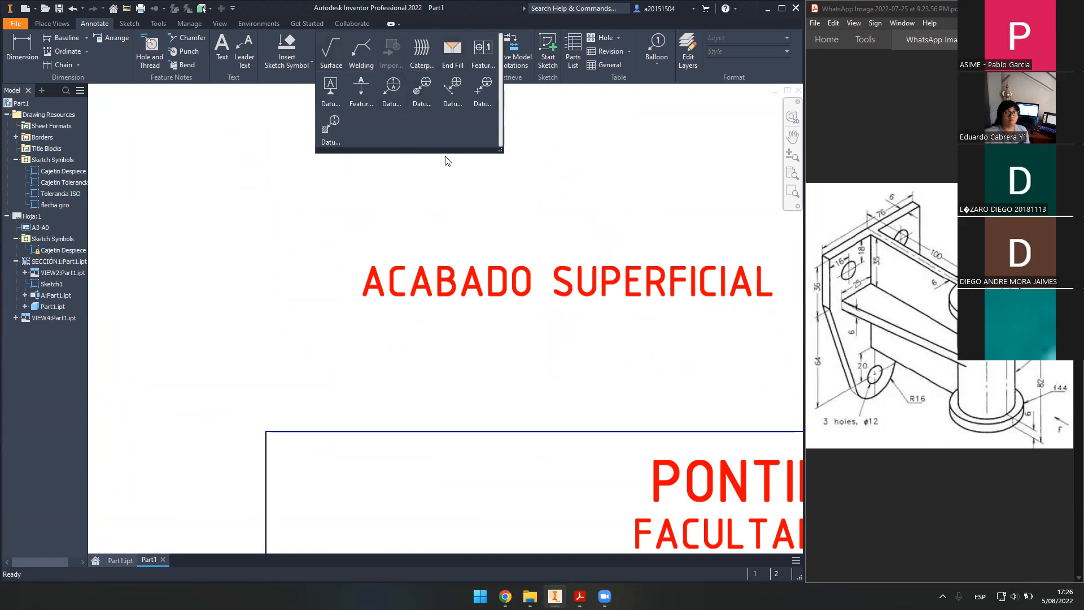
click(242, 224)
scroll(334, 198, down, 2)
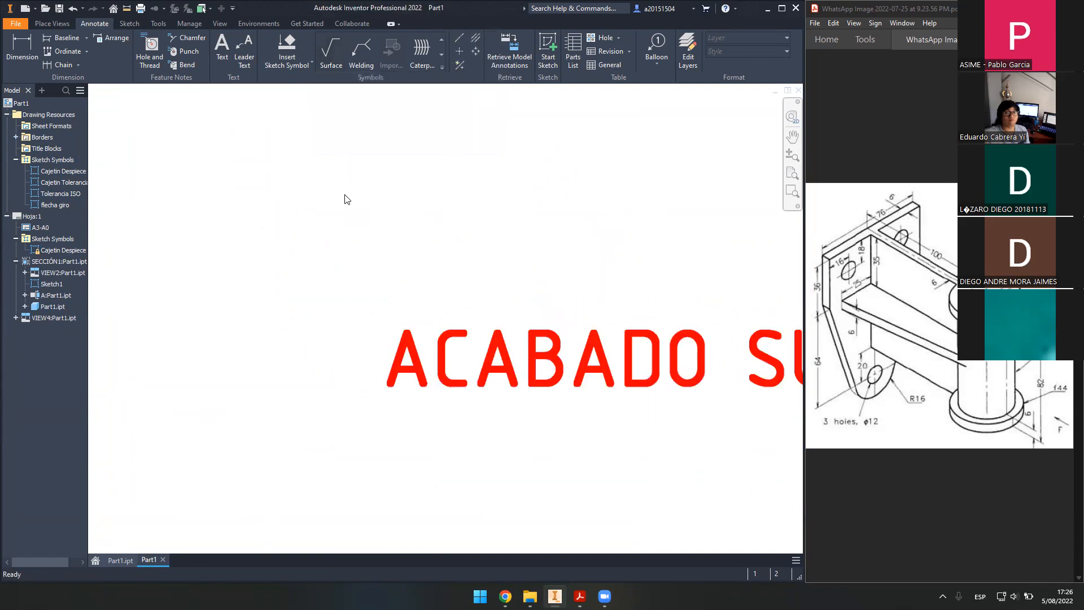
scroll(346, 199, up, 5)
click(288, 59)
key(Escape)
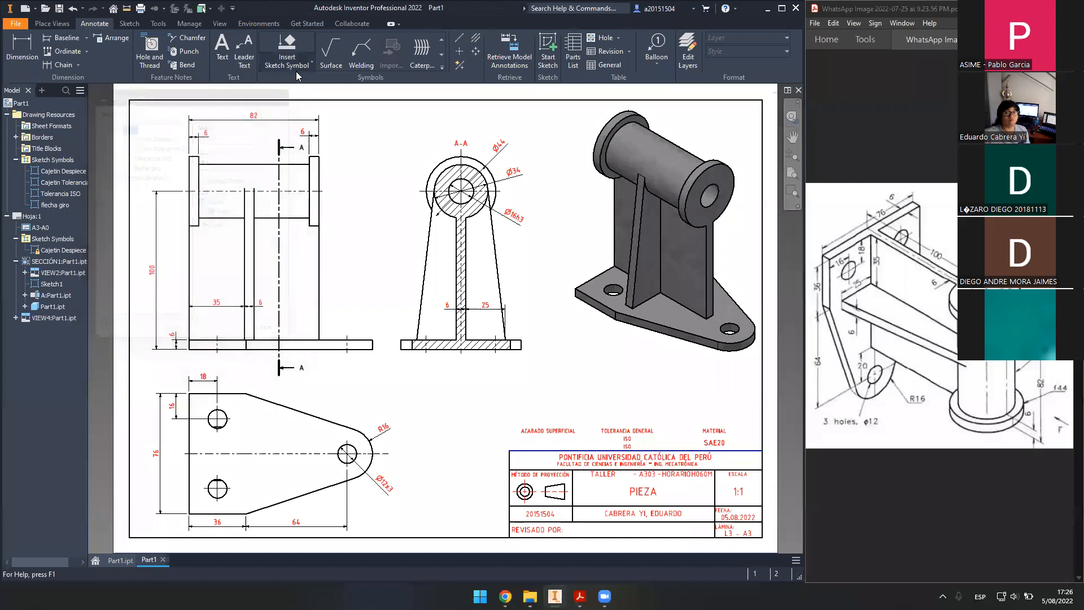
- Create a new drawing from the PUCP template, dismissing the style warning
click(30, 11)
click(395, 200)
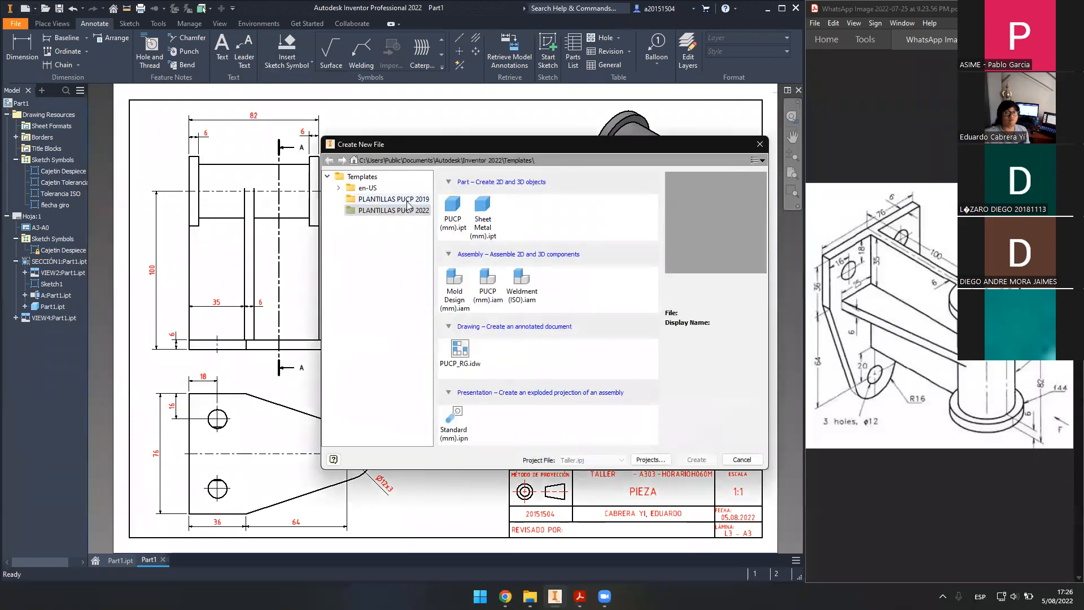
double_click(469, 357)
click(508, 355)
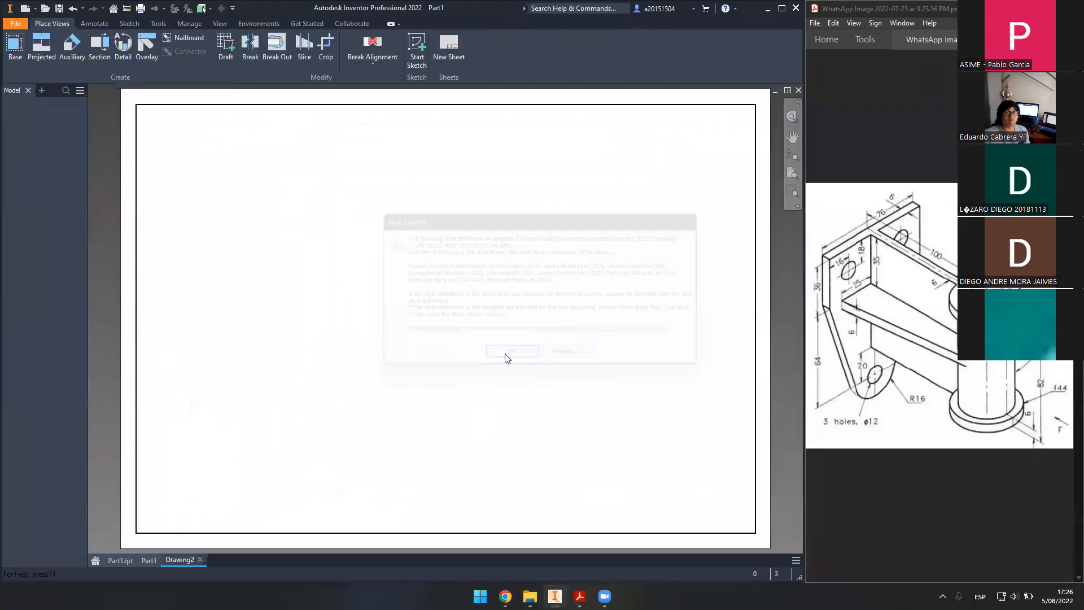
- Test-place two surface finish symbols, delete them, and return to the Part1 drawing
click(8, 115)
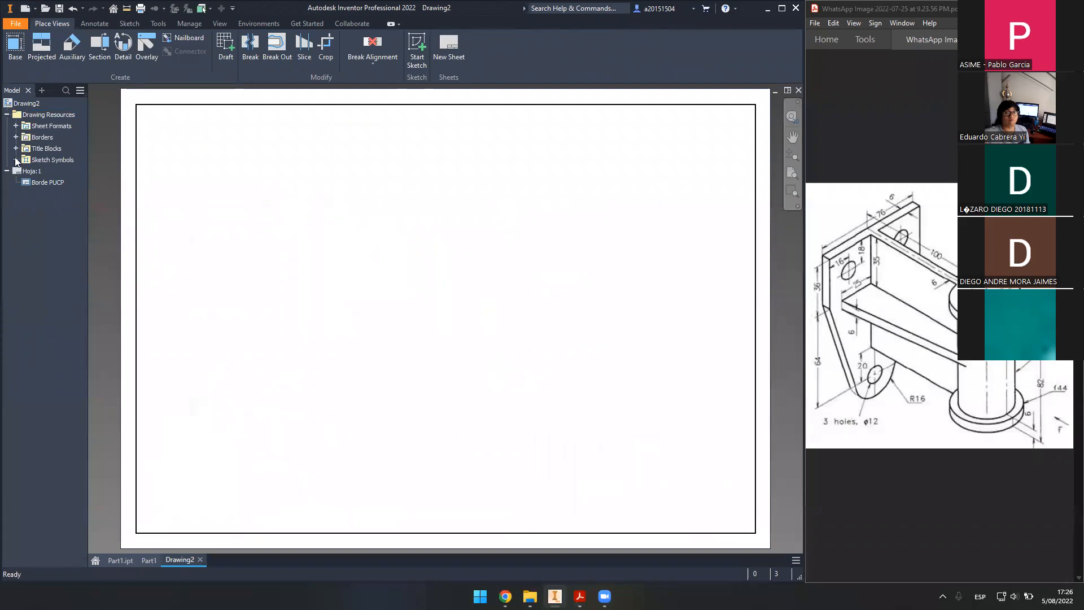
click(16, 161)
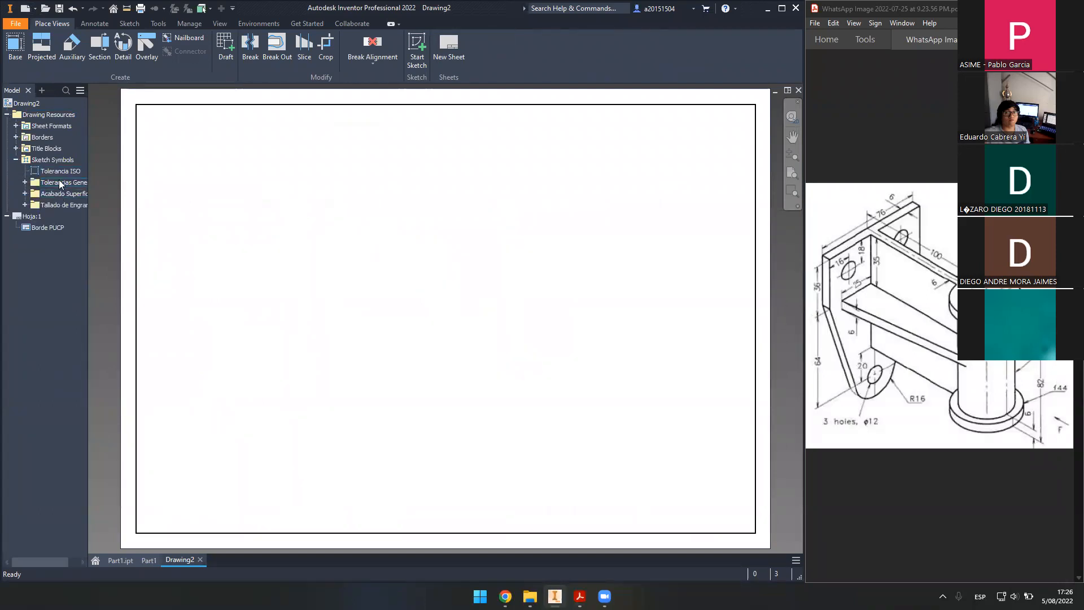
click(25, 193)
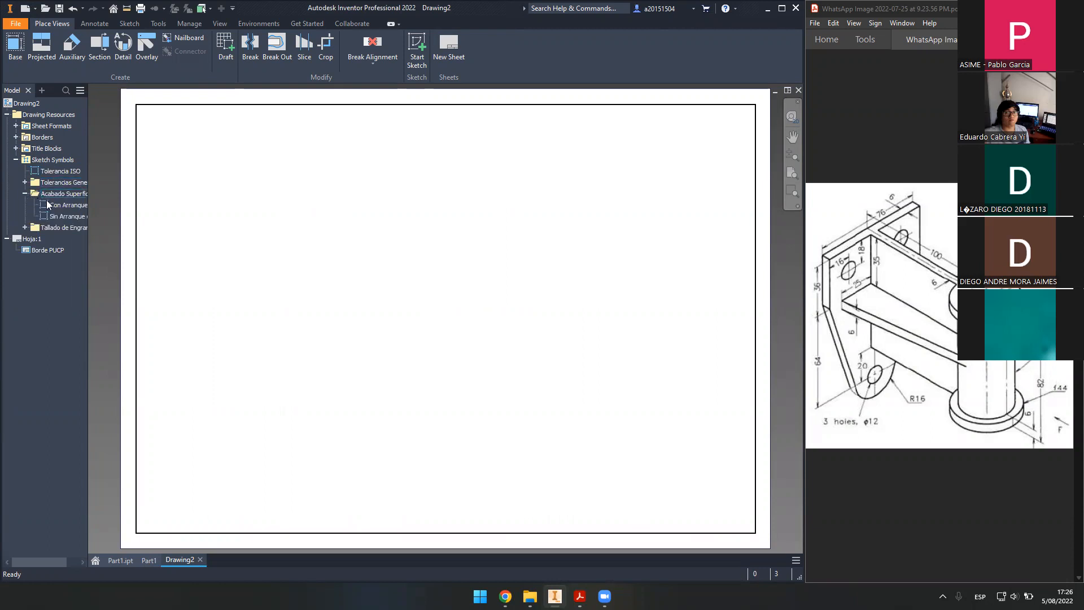
double_click(65, 208)
click(339, 359)
click(502, 352)
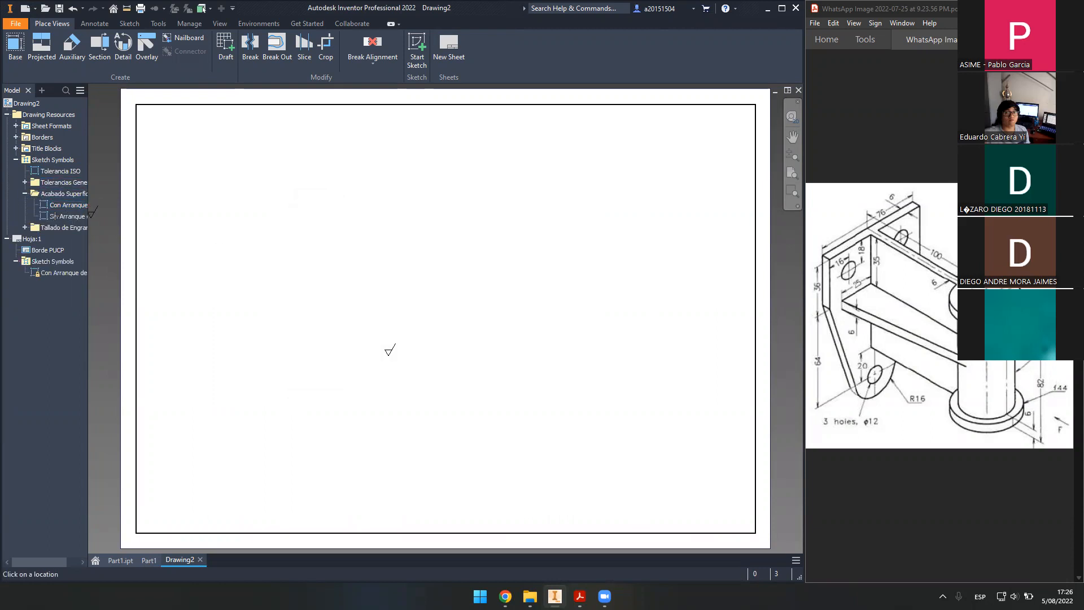
double_click(56, 218)
click(414, 361)
key(Return)
drag(348, 315, 510, 408)
key(Delete)
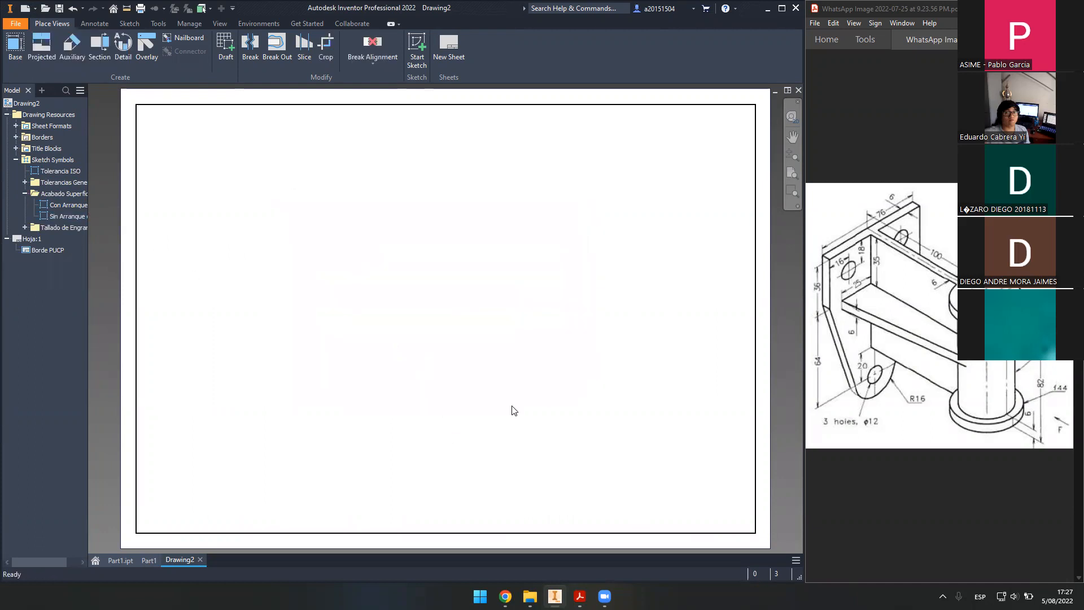
click(147, 560)
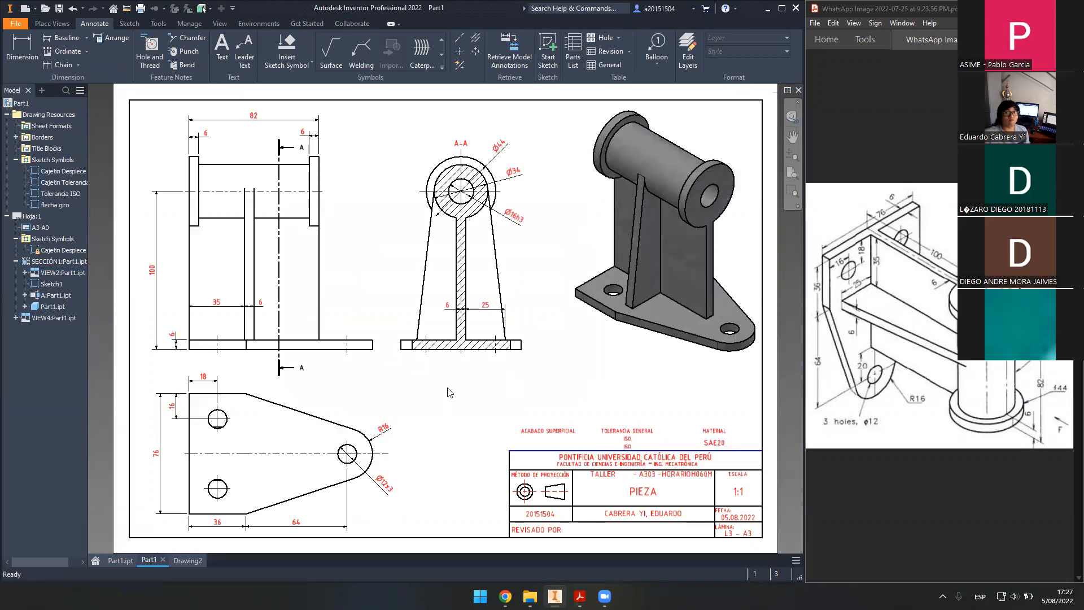
- Place the COTA NOMINAL/MAXIMA/MINIMA table on the bottom border left of the title block
mouse_move(438, 427)
middle_down()
mouse_move(442, 407)
mouse_move(440, 423)
middle_up()
scroll(475, 439, up, 6)
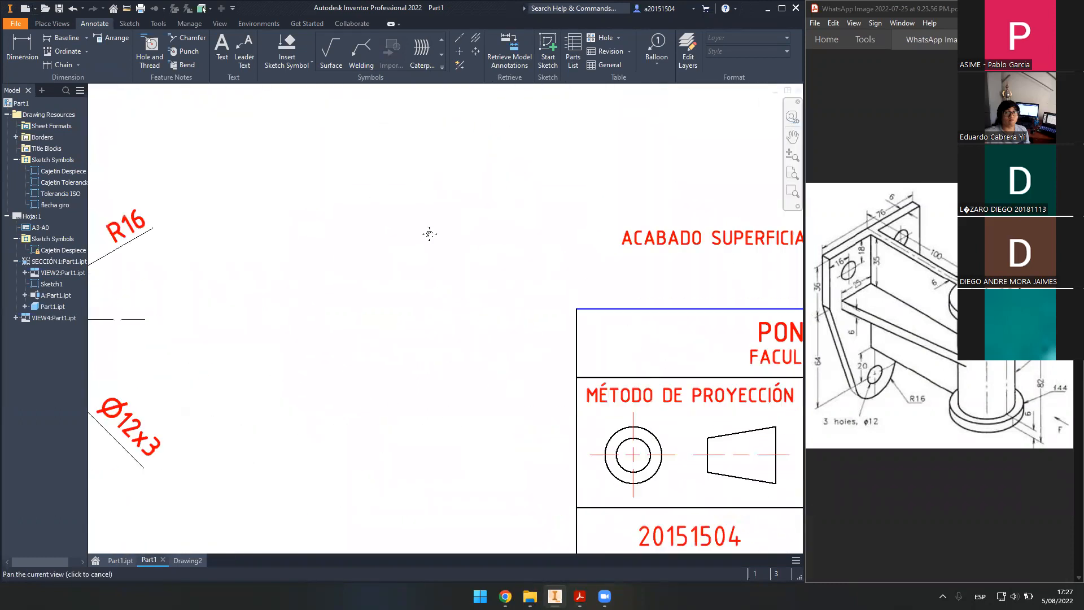
middle_drag(462, 322, 487, 347)
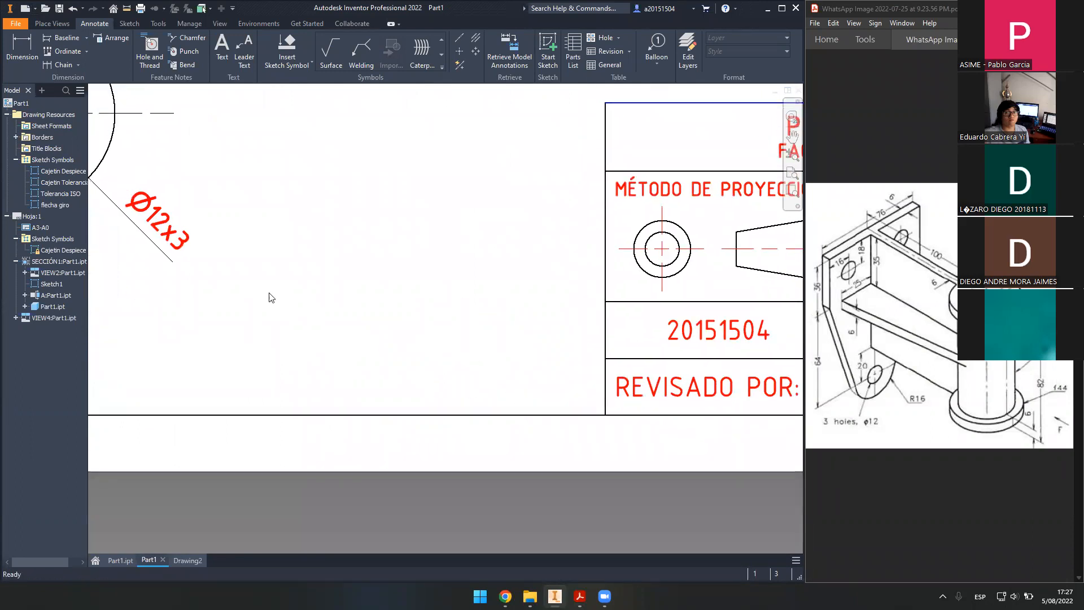
double_click(81, 182)
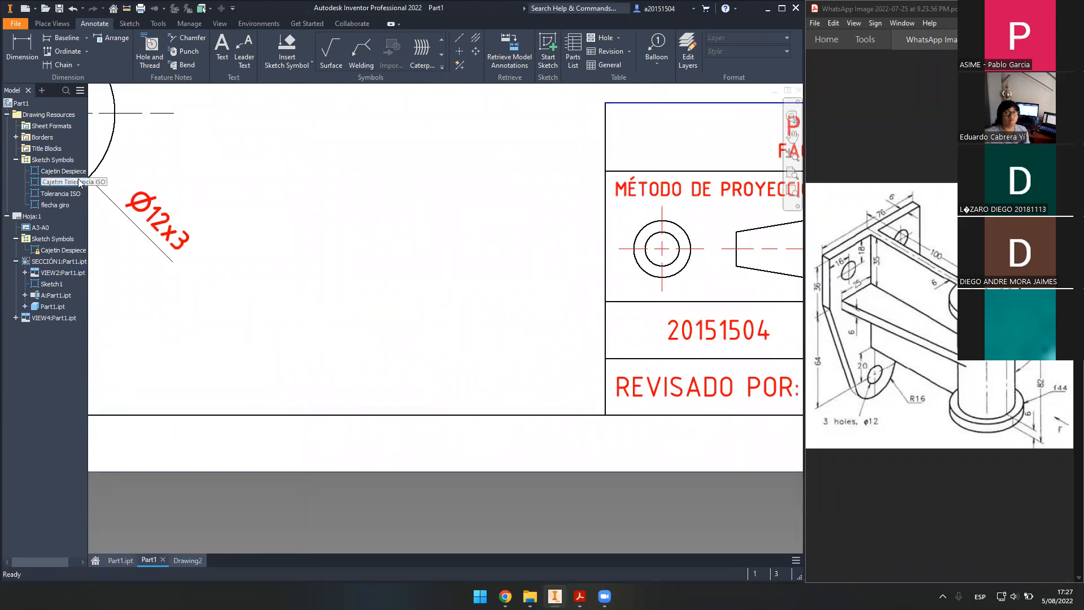
click(228, 348)
key(Escape)
drag(229, 353, 266, 423)
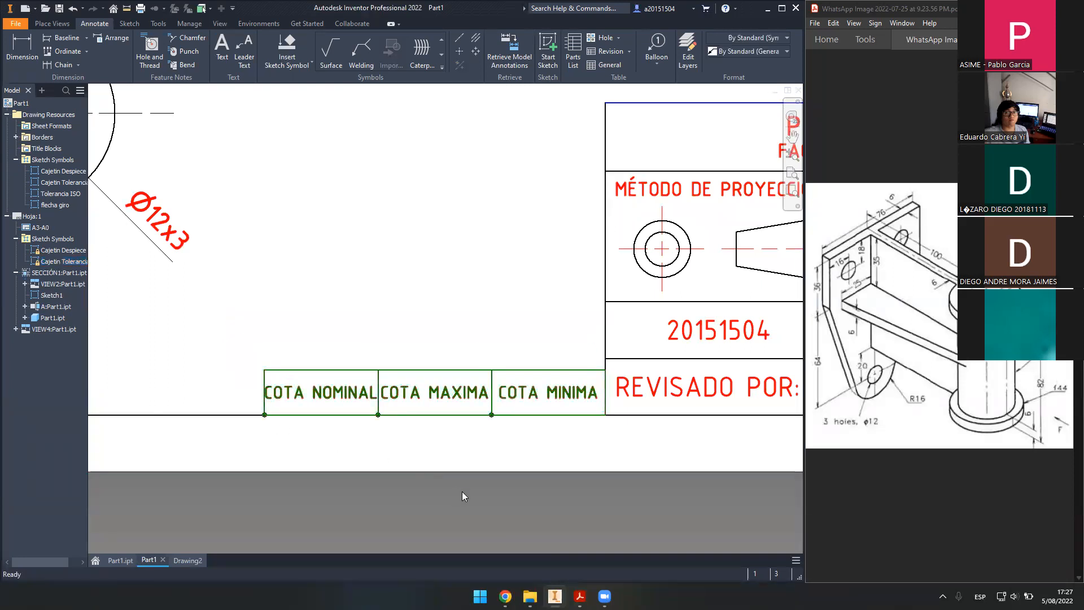
- Drop the Tolerancia ISO symbol onto the tolerance table, then switch to Chrome
scroll(461, 486, up, 2)
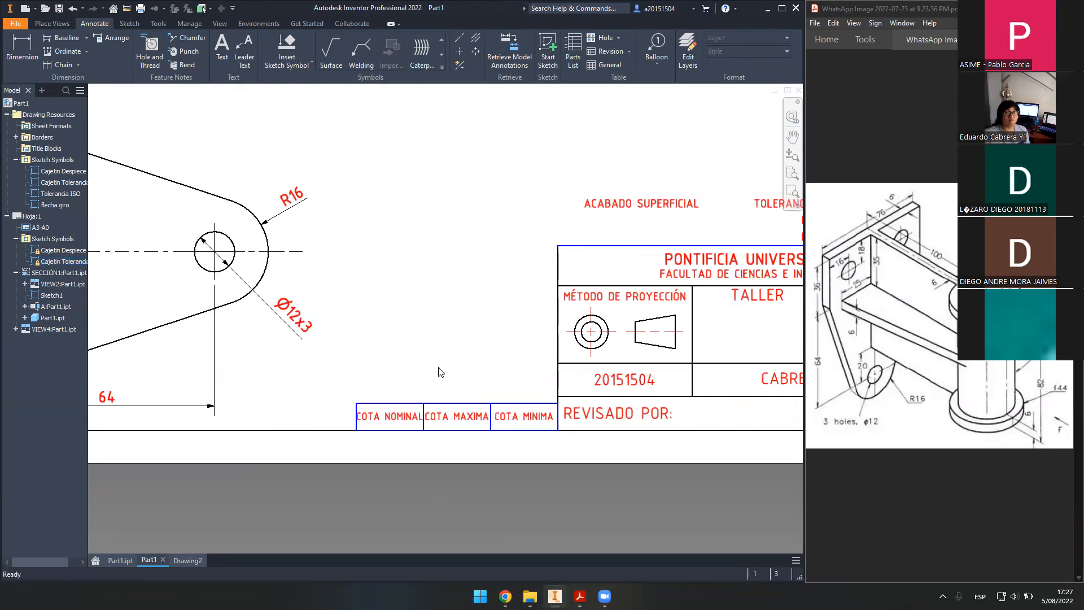
double_click(57, 197)
click(356, 403)
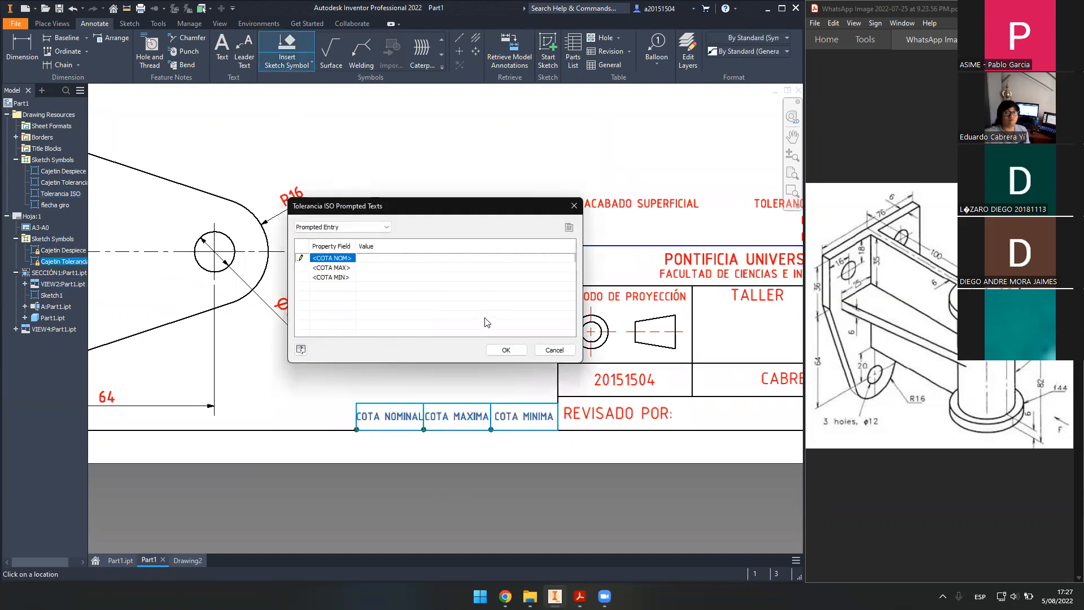
click(507, 351)
key(Escape)
middle_drag(479, 200, 455, 378)
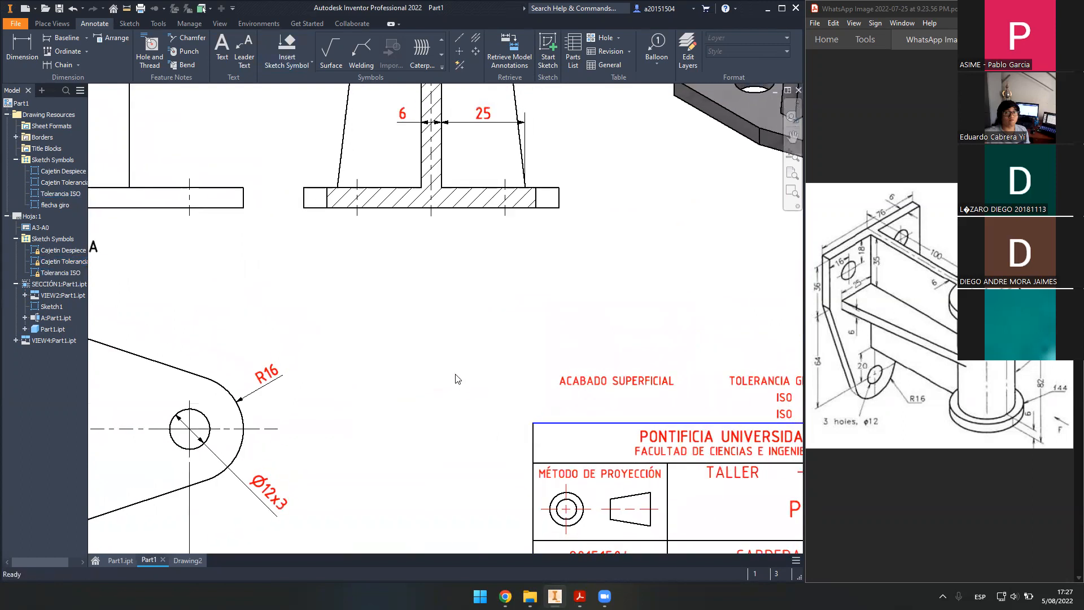
scroll(455, 377, up, 2)
middle_drag(509, 238, 501, 310)
middle_drag(460, 416, 446, 366)
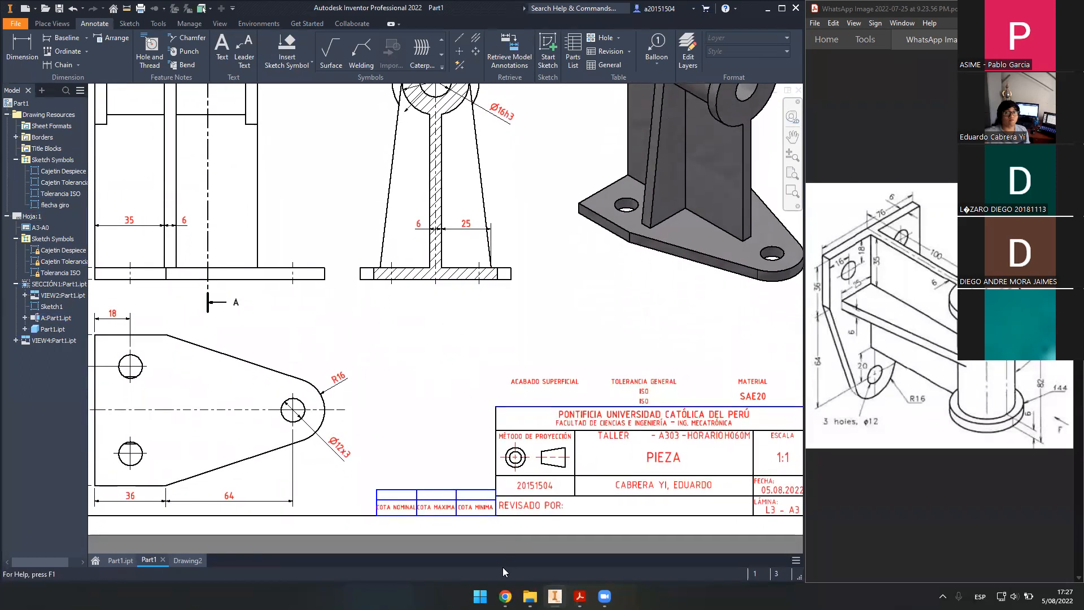
click(505, 596)
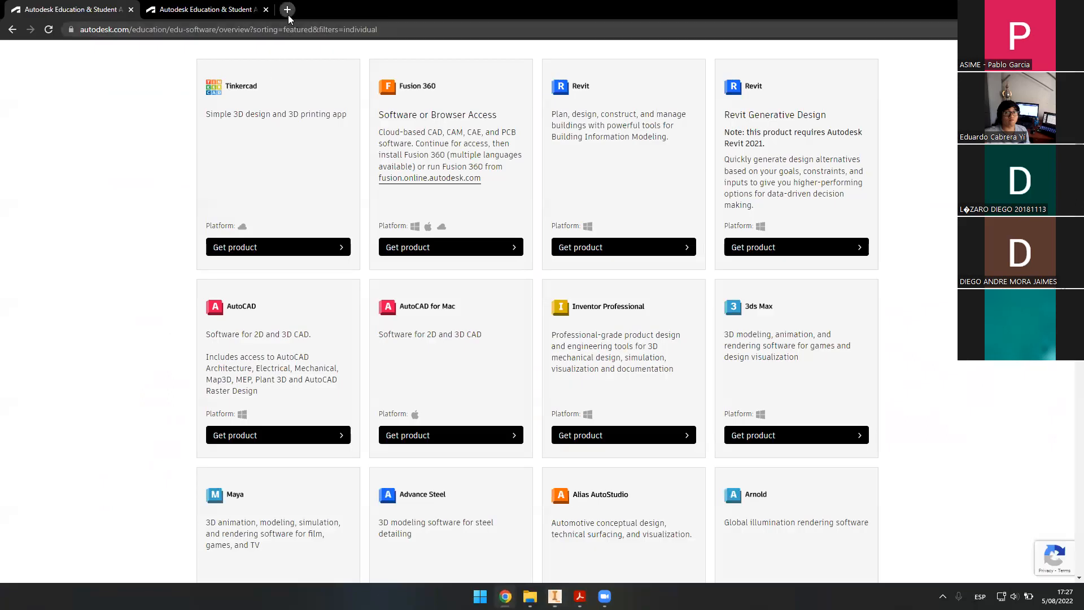
- In a new Chrome tab, search 'calculo de tolerancias' and open the PFERD tolerance calculator
click(287, 9)
text(calcul)
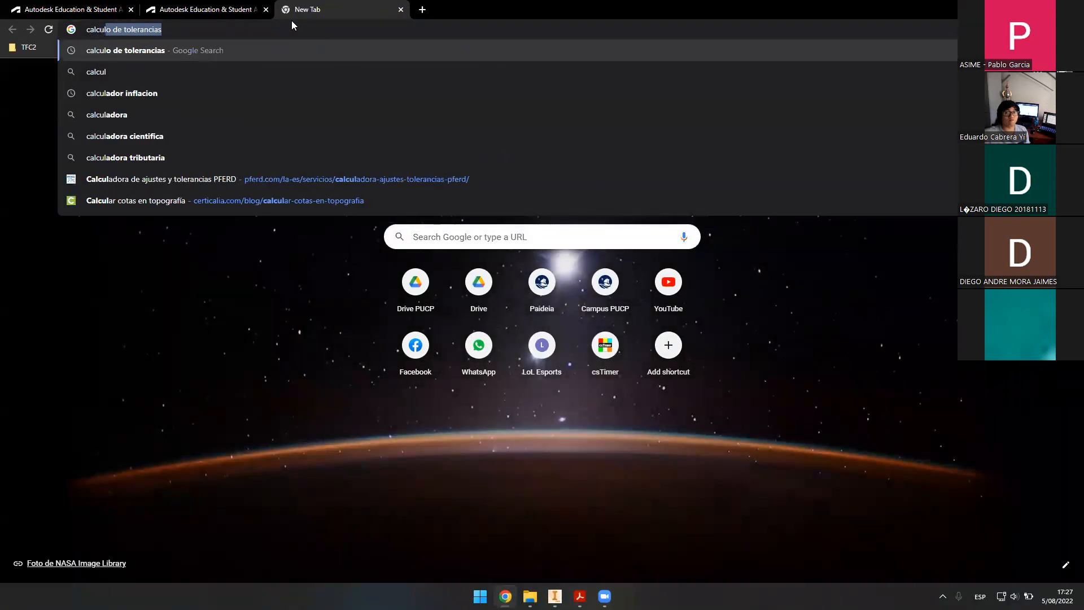
key(Return)
click(257, 205)
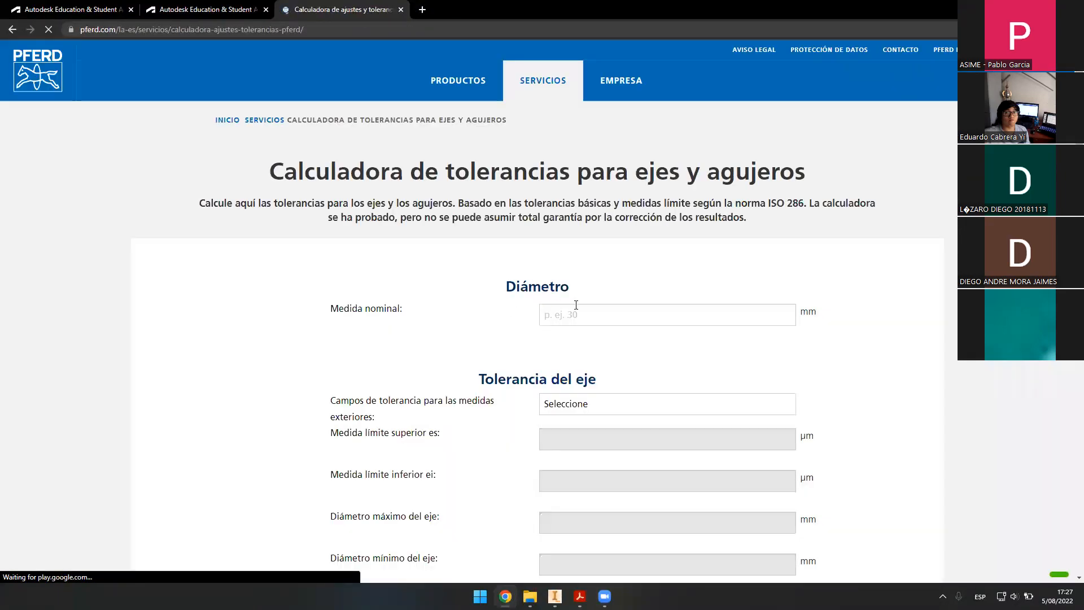
- Get the 16 mm h3 shaft limits (16 and 15.997 mm), then return to Inventor
click(619, 317)
text(16)
click(672, 409)
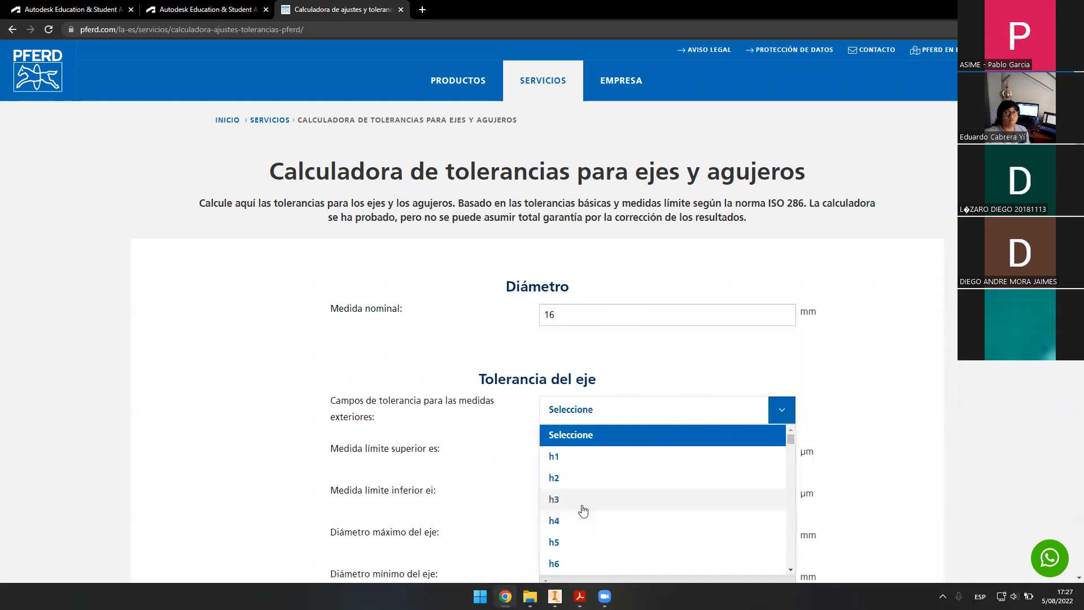
click(583, 510)
scroll(514, 386, down, 3)
drag(609, 408, 519, 409)
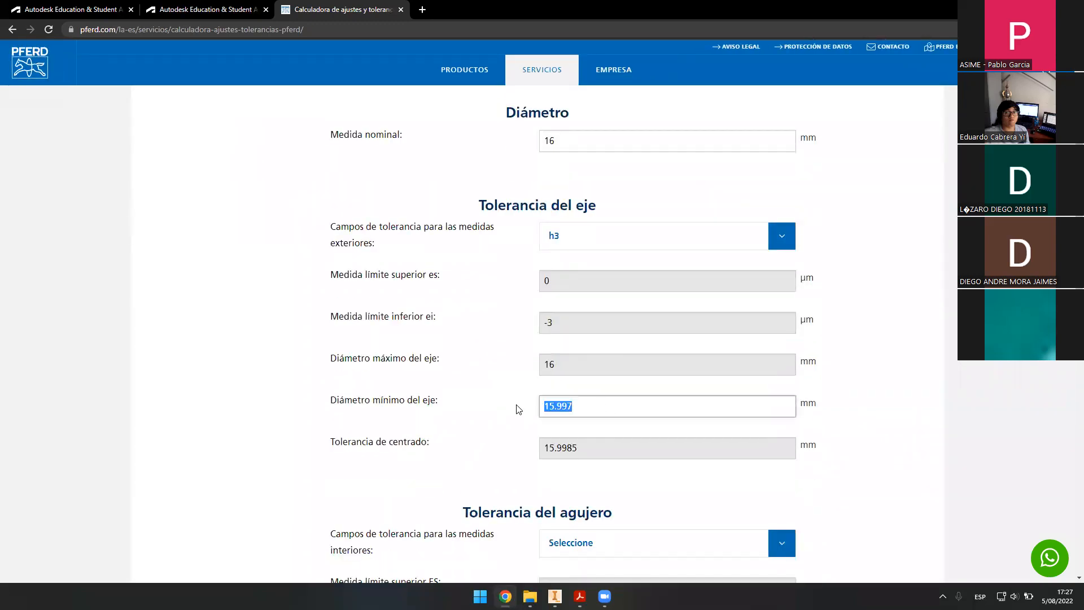
drag(585, 365, 531, 368)
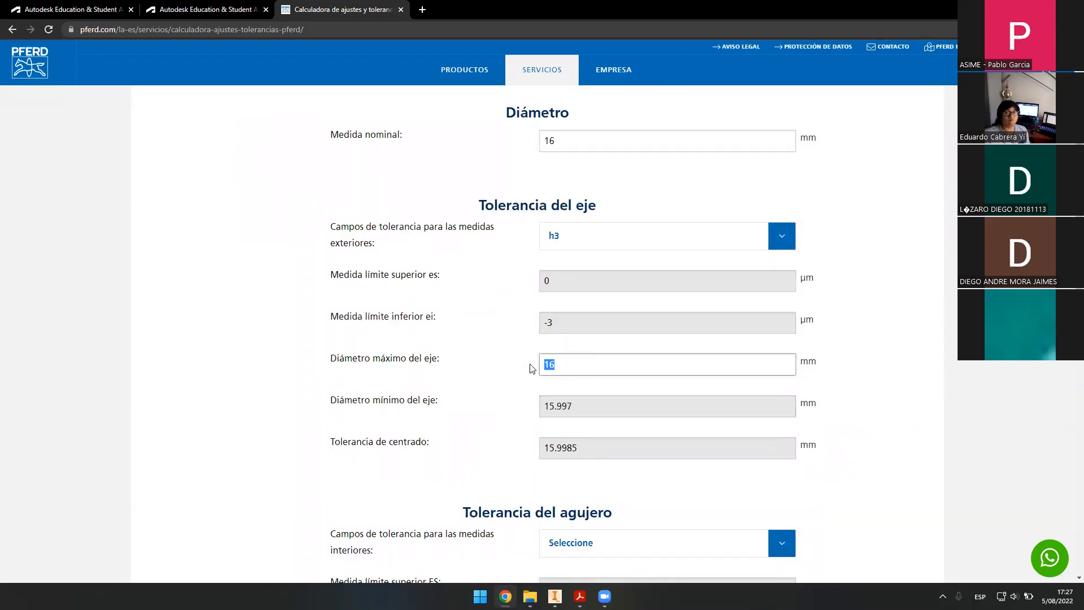
drag(590, 406, 507, 399)
click(589, 390)
click(553, 364)
key(alt+Tab)
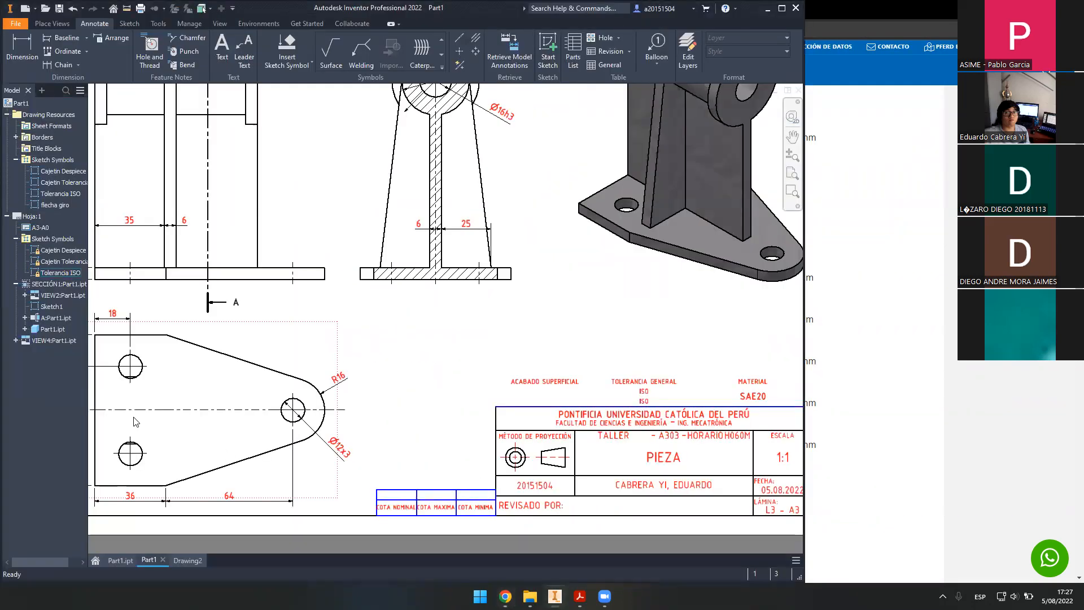
- Edit the Tolerancia ISO symbol's property fields, entering 16 as COTA NOM
double_click(60, 273)
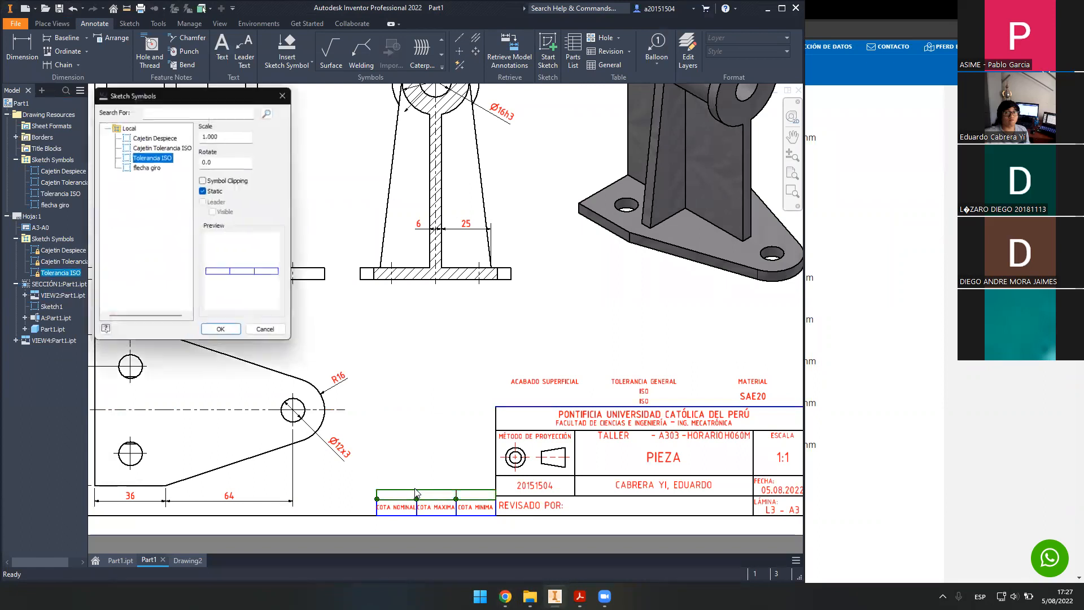
click(286, 92)
right_click(73, 276)
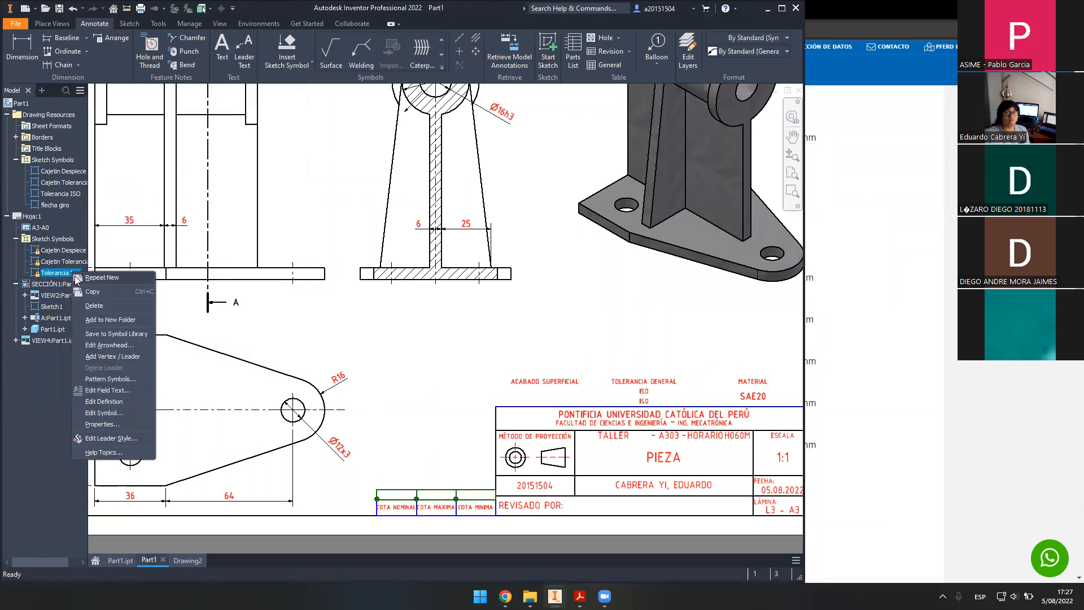
click(130, 398)
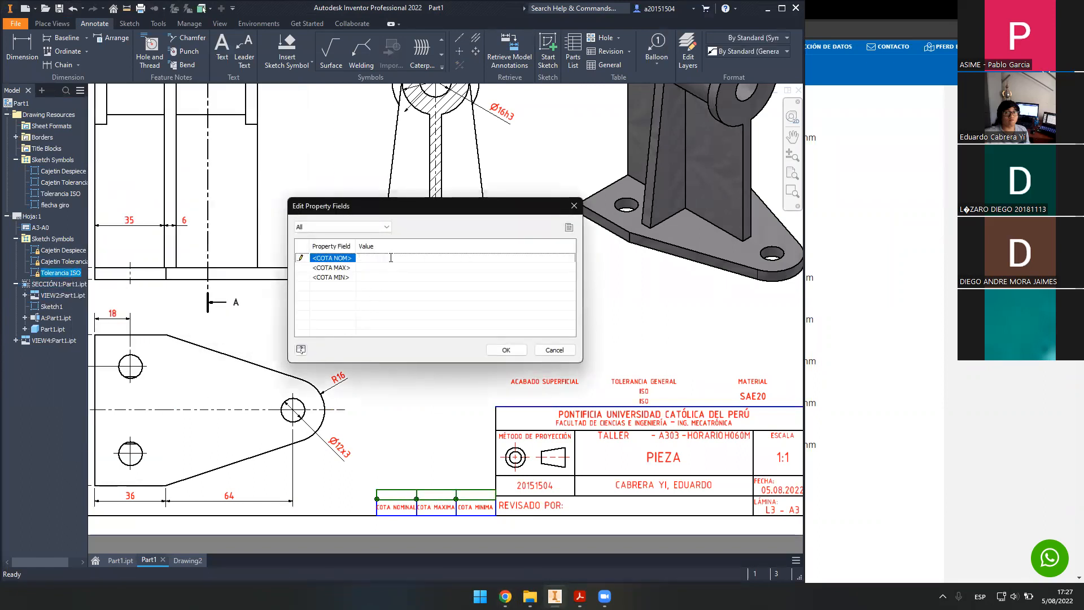
text(16)
click(382, 267)
- Check the minimum in Chrome, enter 15.997 as COTA MIN, and confirm the table
click(401, 278)
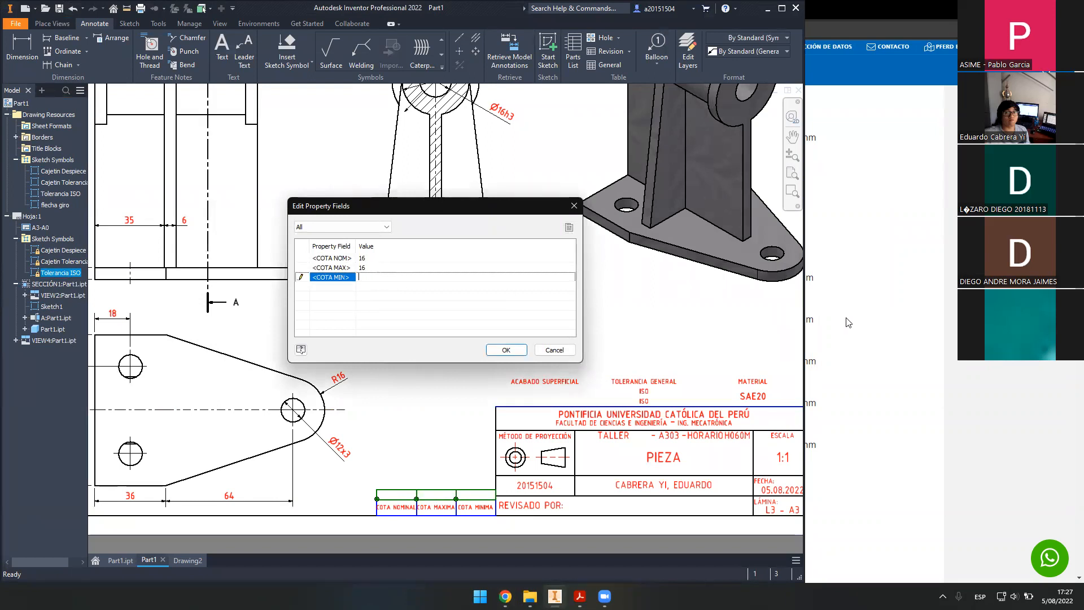
click(867, 327)
key(alt+Tab)
click(372, 278)
text(15.997)
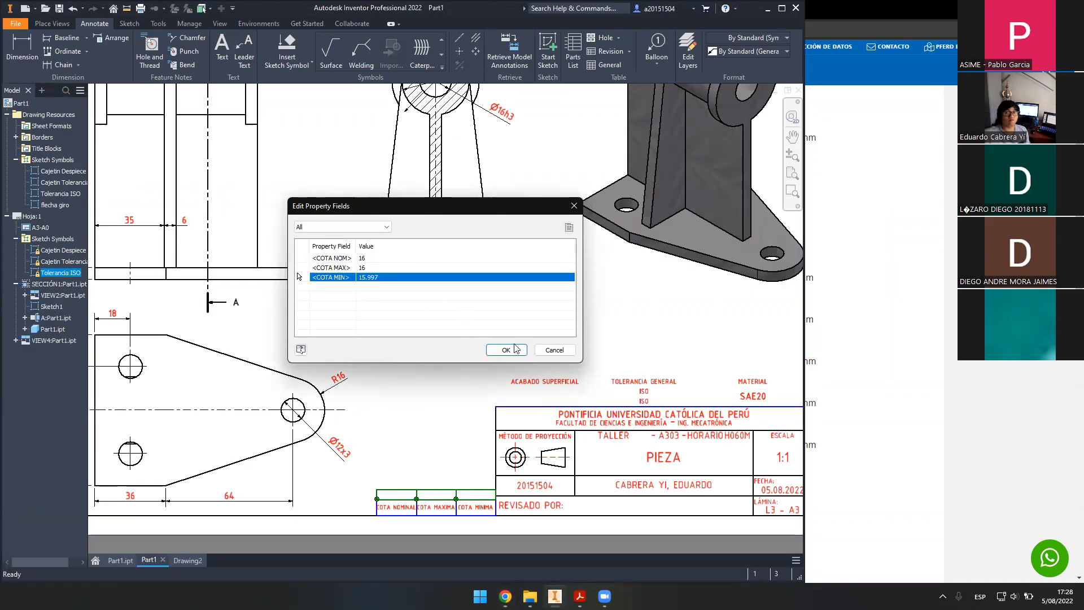
click(506, 350)
- Fit the whole sheet in the window and bring up the bracket reference image
scroll(446, 465, down, 3)
middle_click(454, 453)
middle_click(454, 453)
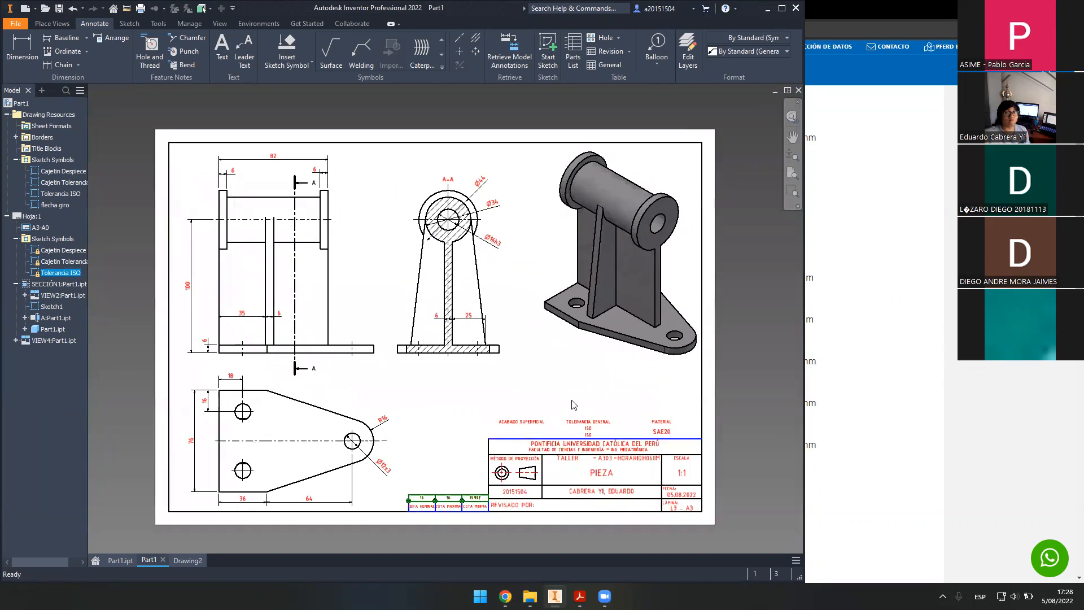
key(ctrl+n)
key(Escape)
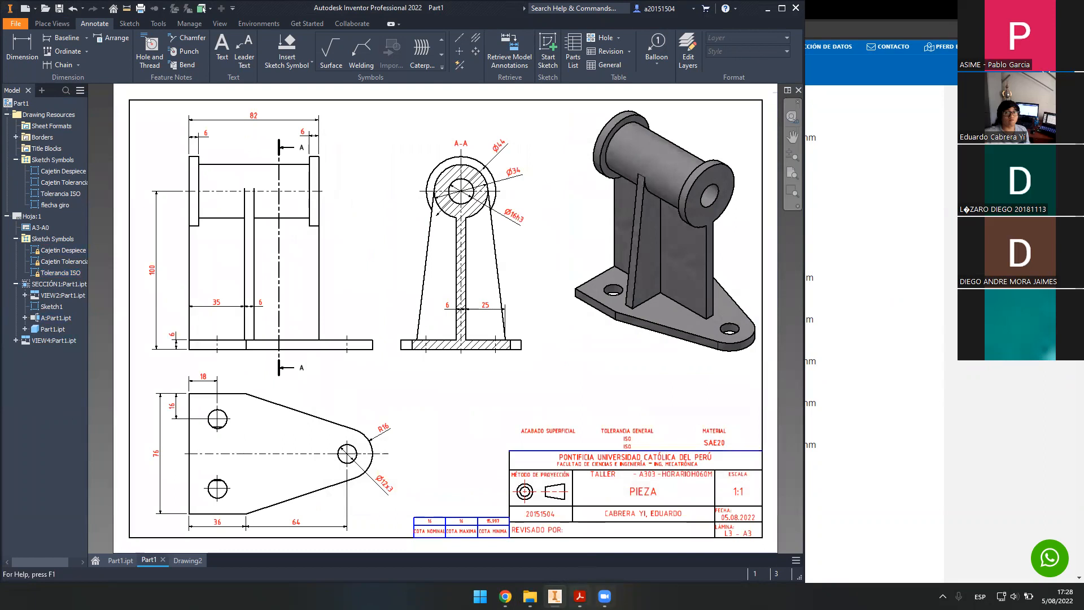
click(579, 596)
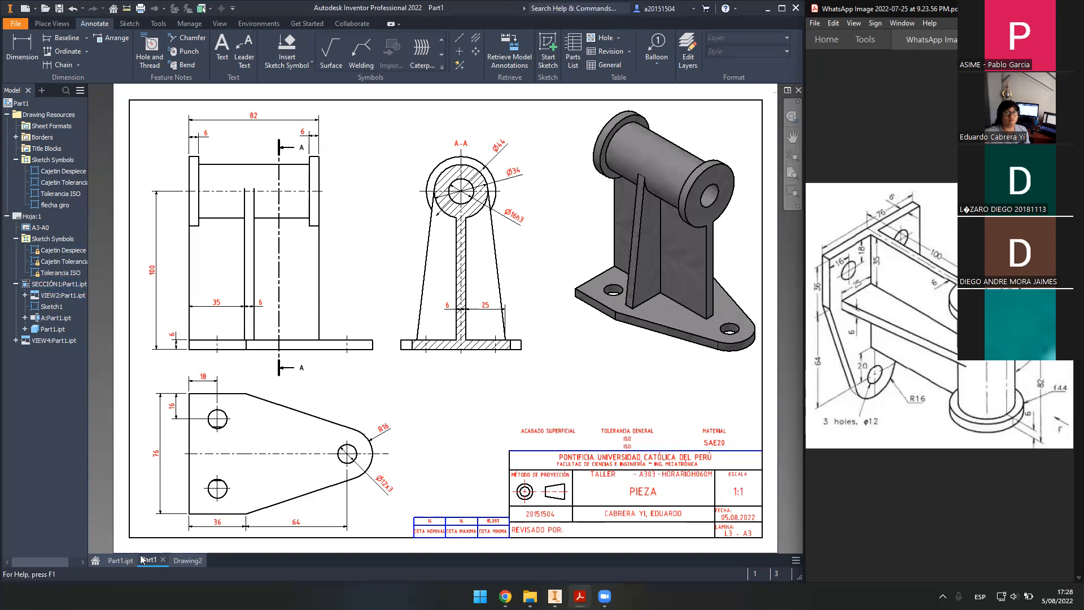
- Create a new drawing from PLANTILLAS PUCP 2022's PUCP_RG.idw template, dismissing the warning
click(27, 12)
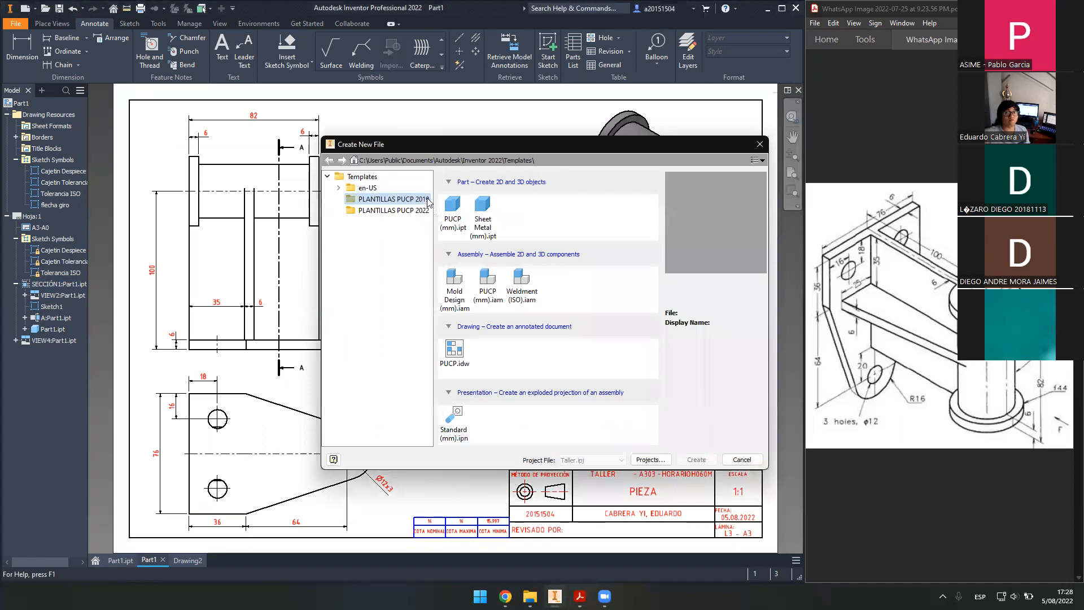
click(405, 210)
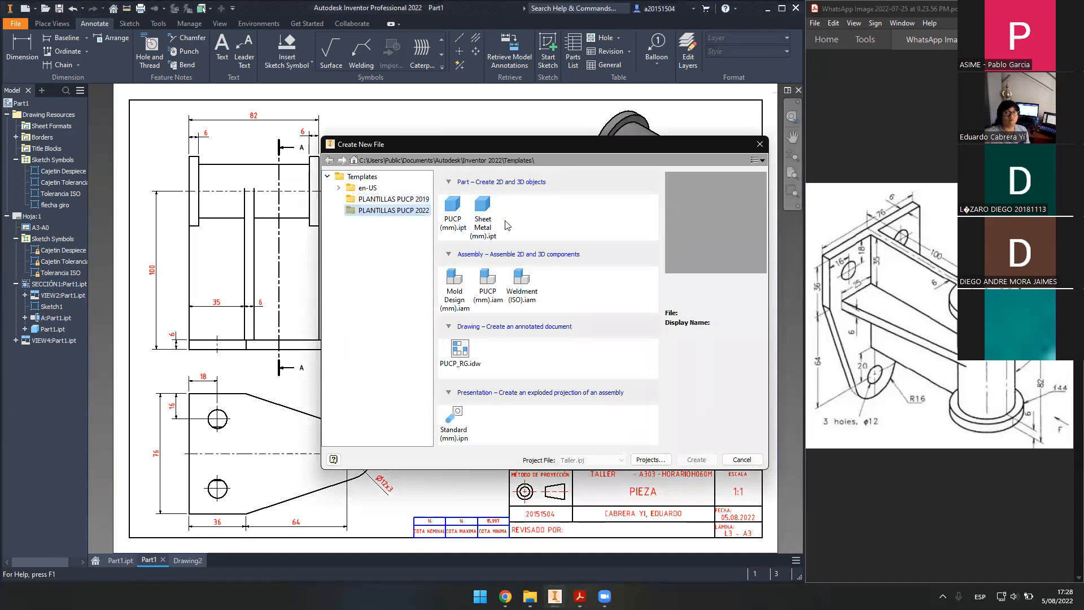
click(469, 349)
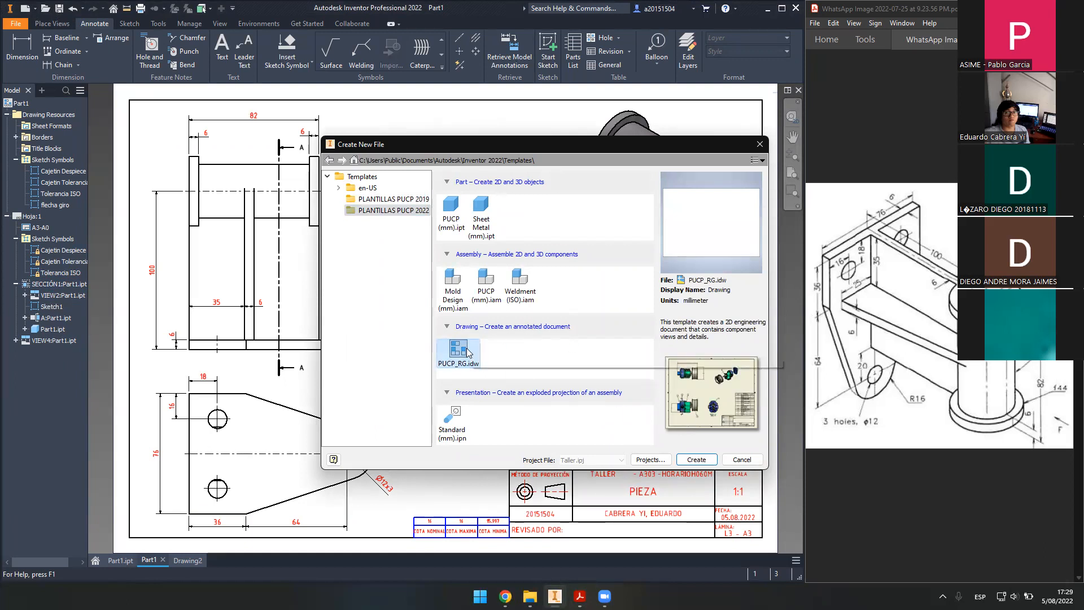
click(694, 460)
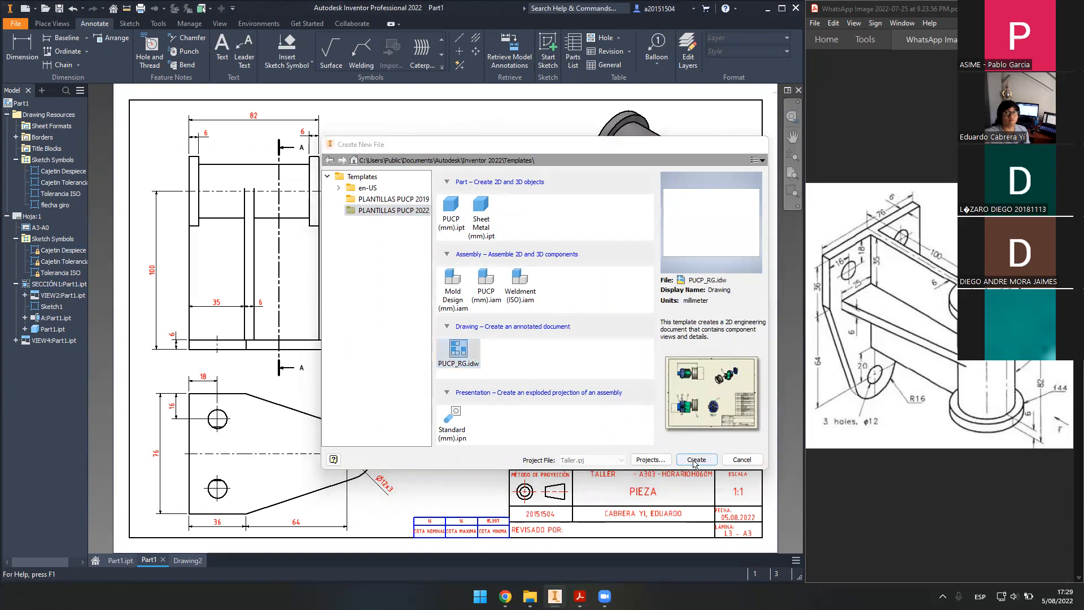
key(Return)
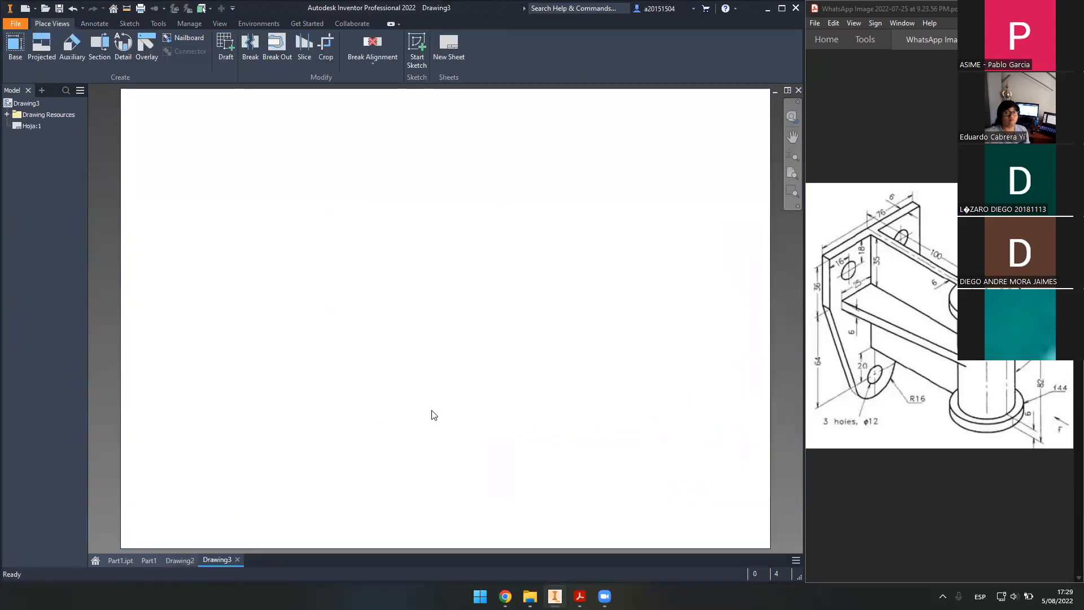
- Insert the A3-A0 border into Drawing3, accept its prompted texts, then go back to Part1
click(150, 559)
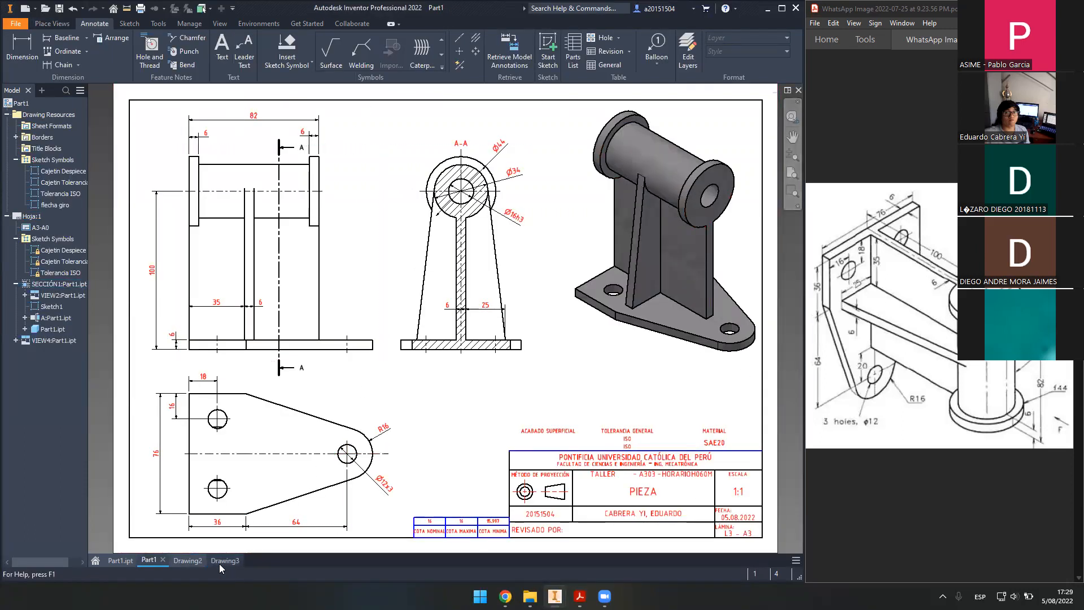
click(222, 561)
click(8, 114)
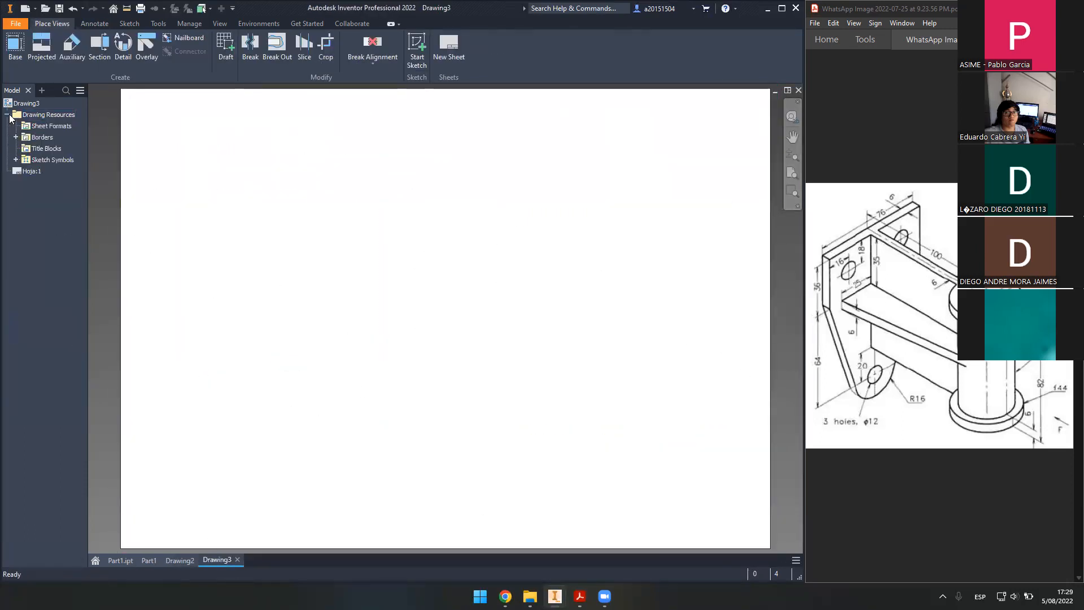
click(36, 116)
click(16, 137)
click(51, 149)
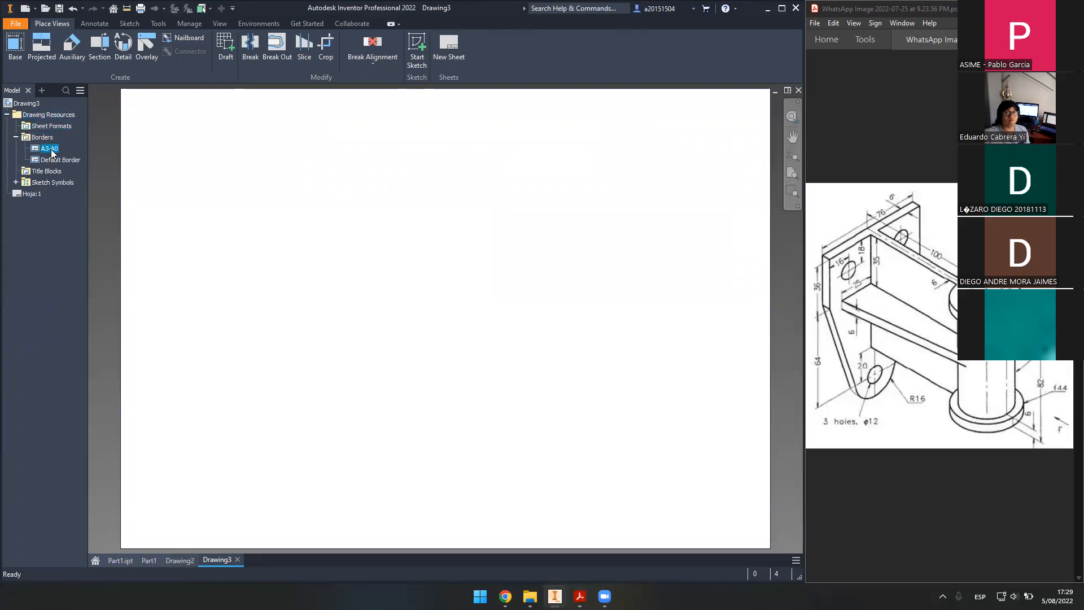
double_click(50, 149)
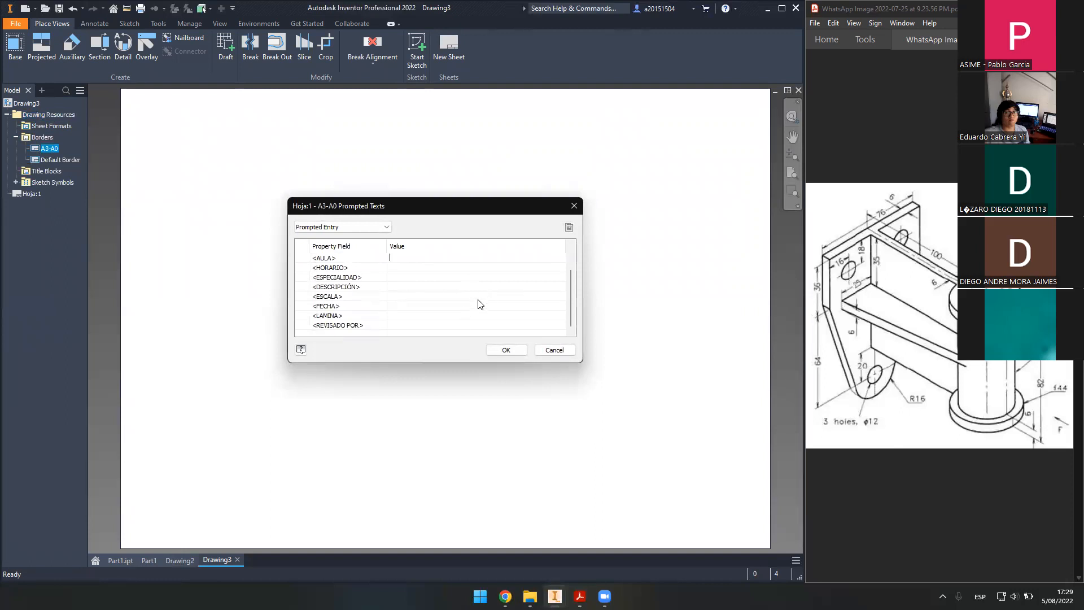
click(518, 353)
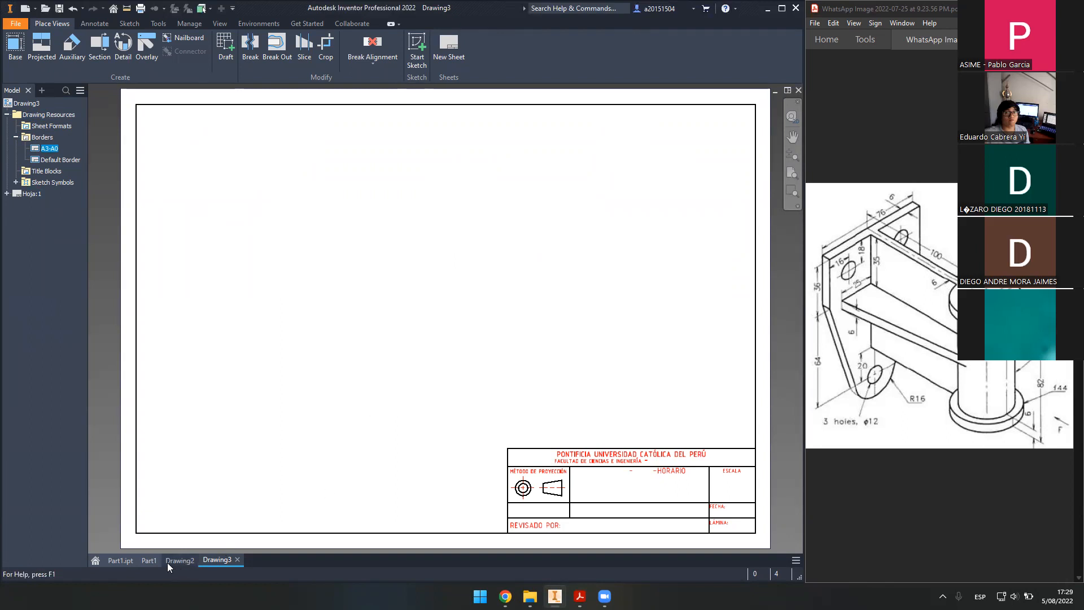
click(149, 560)
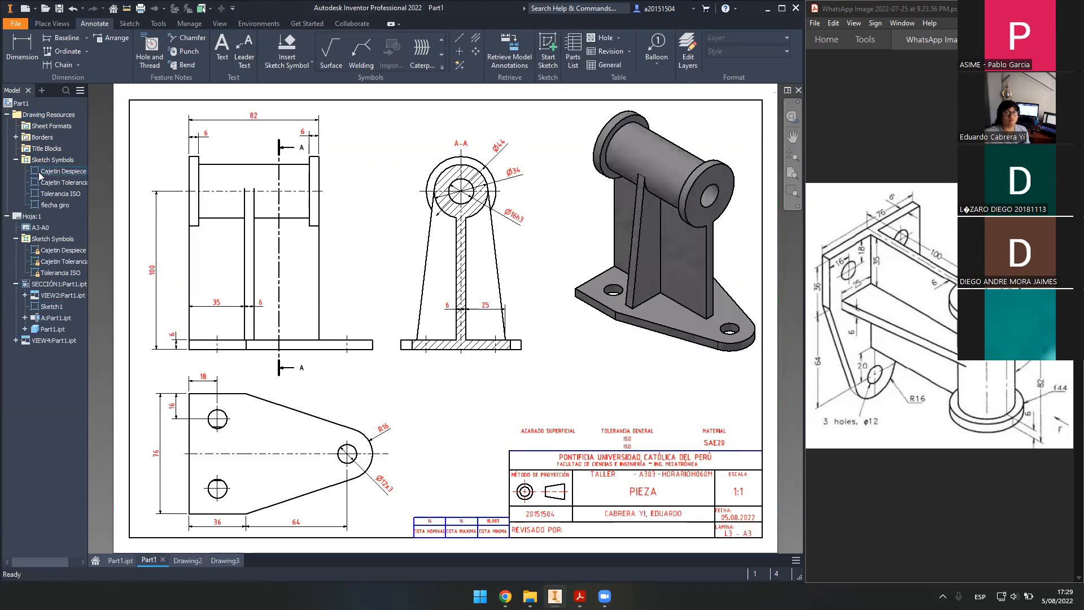
- Place the Tolerancias Generales 'Mecanizado Medio' symbol at Drawing2's bottom-left sheet corner
click(54, 206)
click(190, 559)
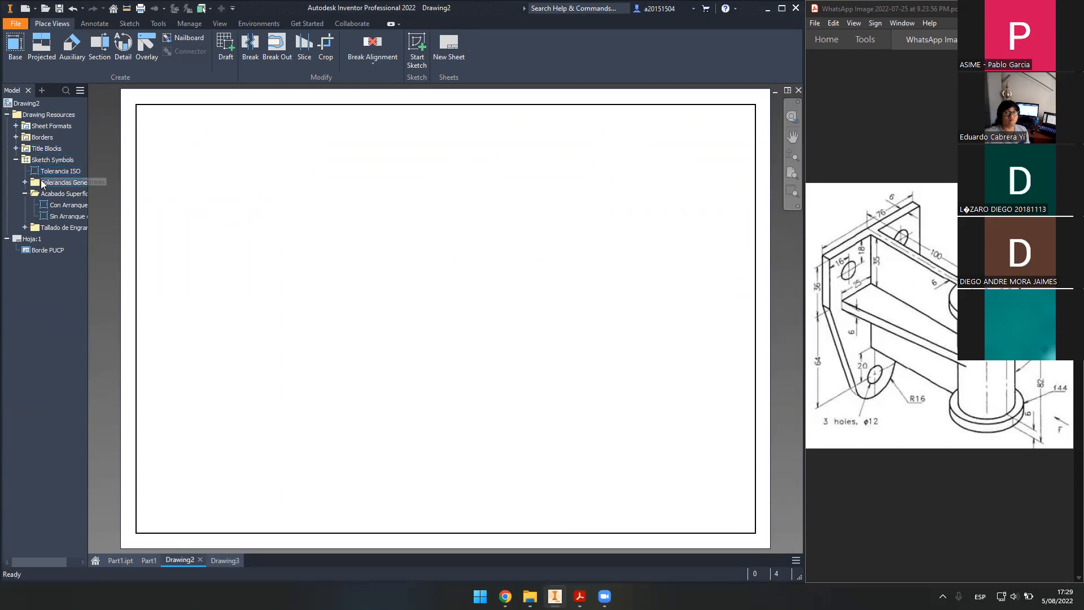
click(25, 182)
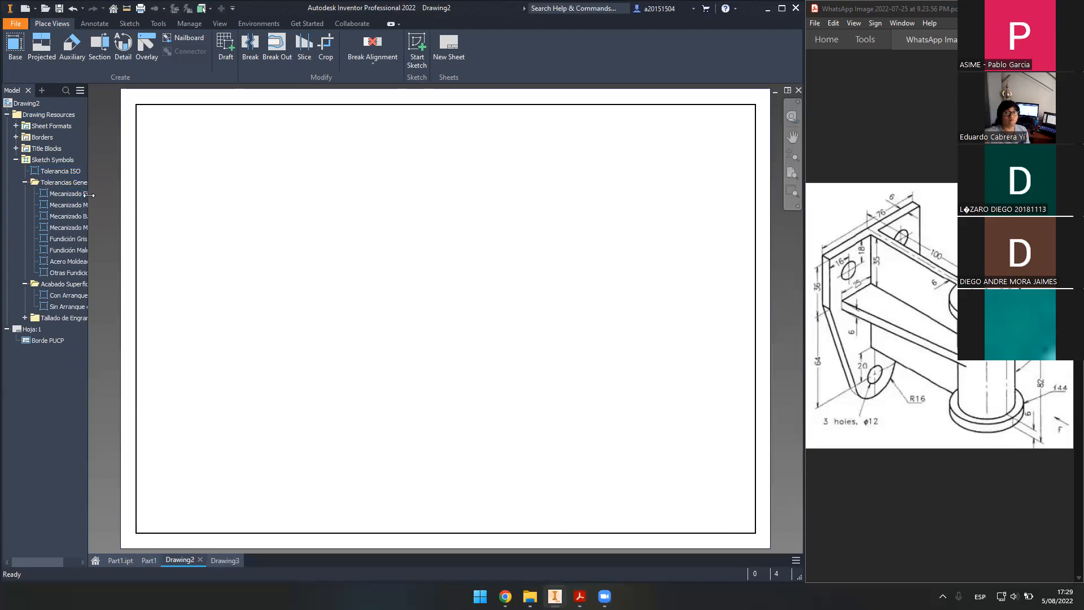
drag(88, 198, 164, 198)
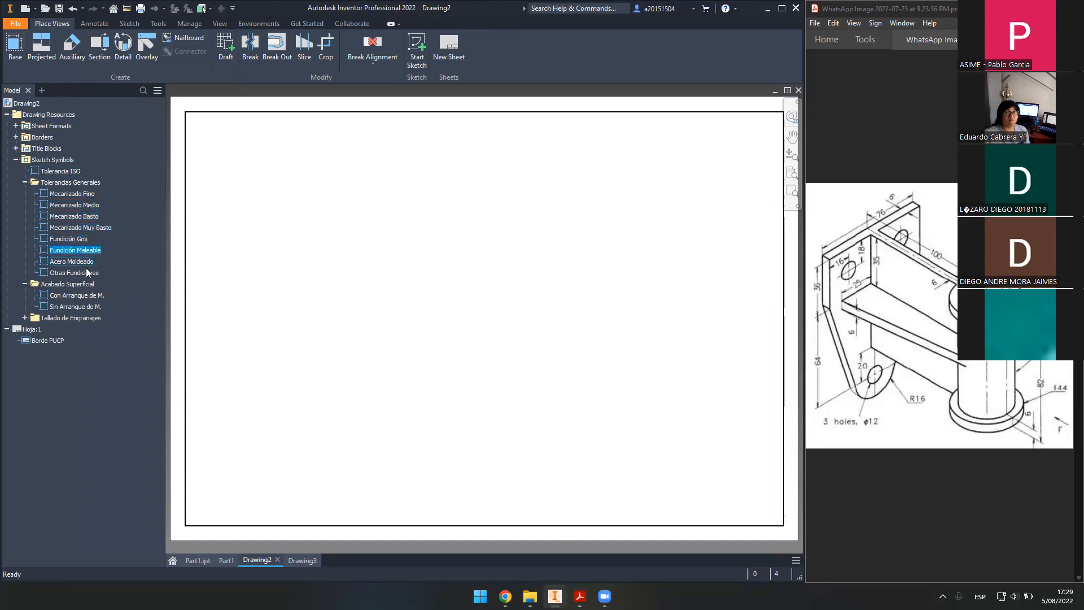
double_click(79, 204)
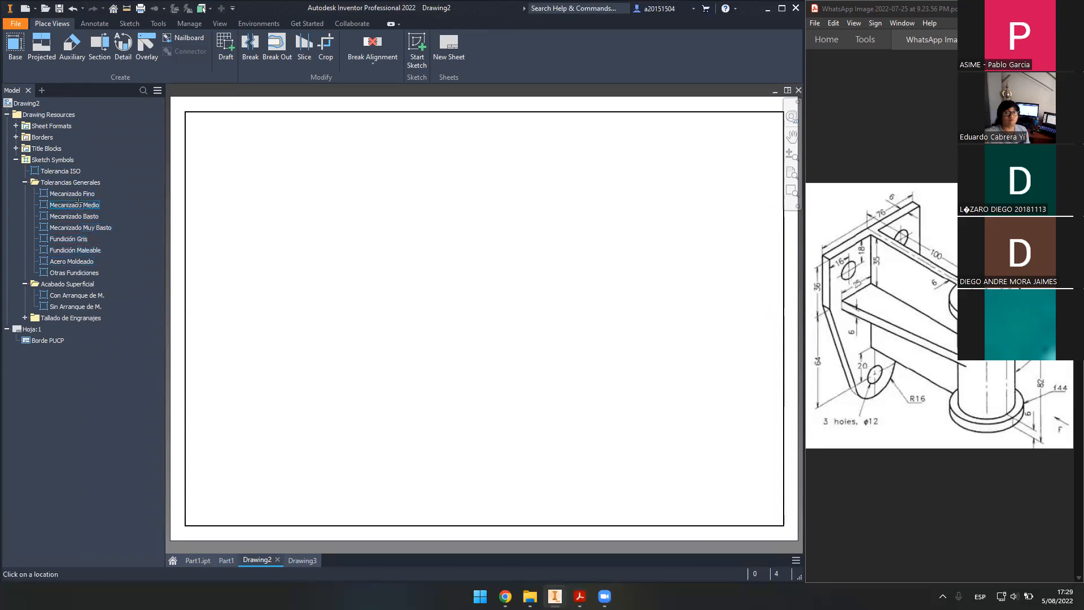
click(184, 526)
key(Escape)
middle_drag(277, 476, 467, 289)
scroll(304, 419, up, 5)
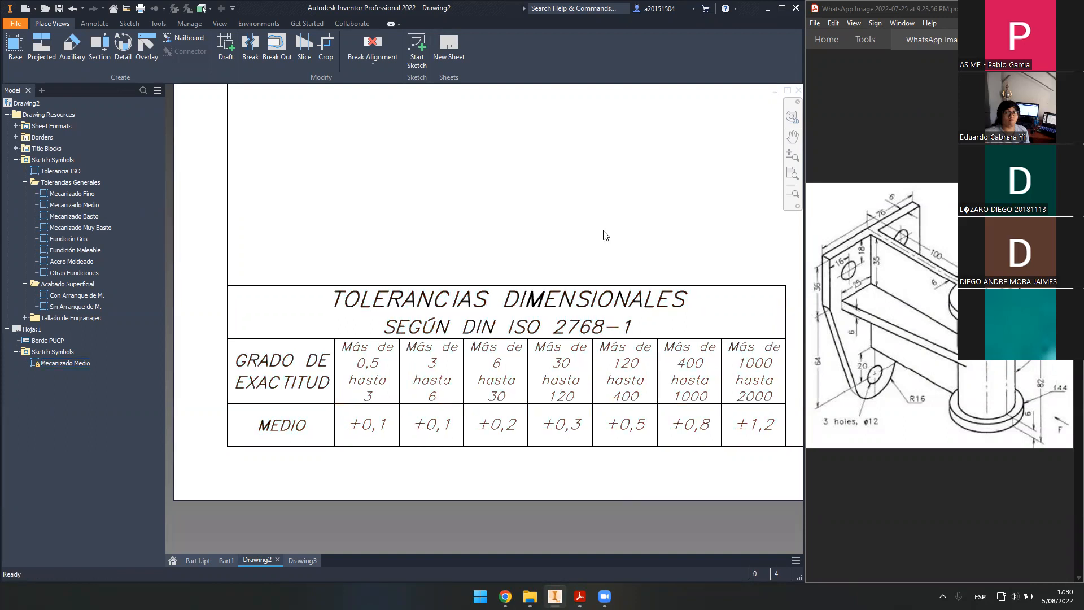
scroll(603, 236, down, 2)
scroll(604, 237, down, 2)
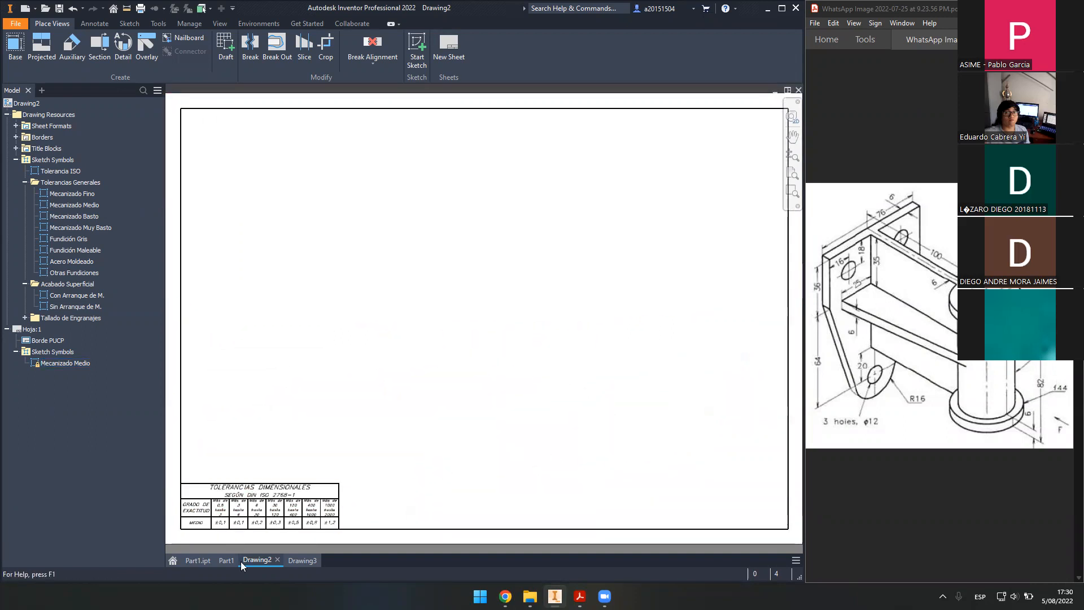
- Compare Part1 with Drawing2's tolerance table, toggling Sketch Symbols, and finish on Part1
mouse_move(228, 561)
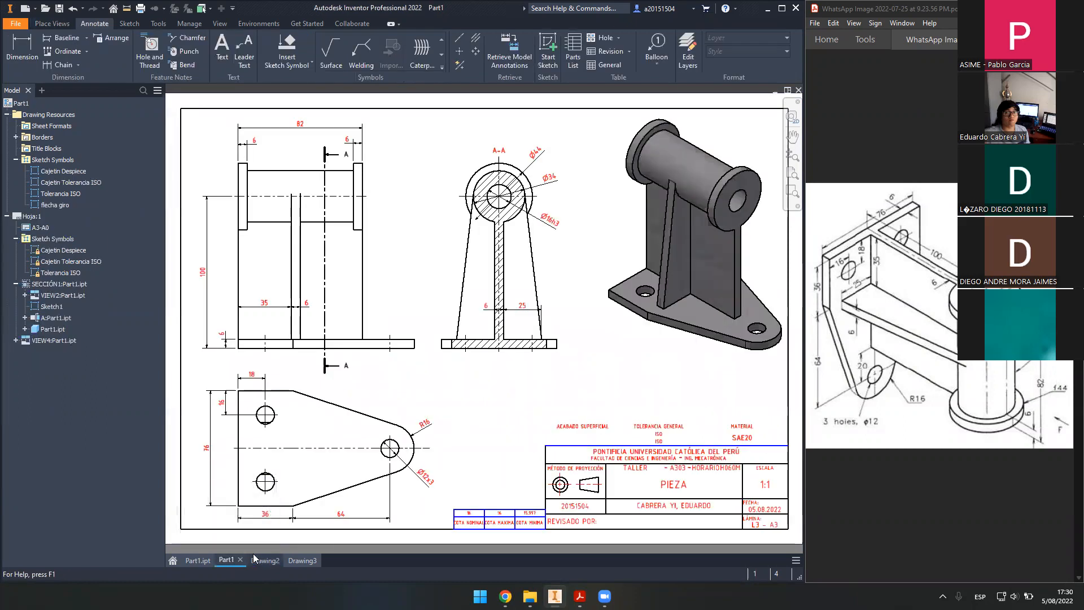
click(228, 560)
click(15, 159)
click(16, 160)
click(267, 559)
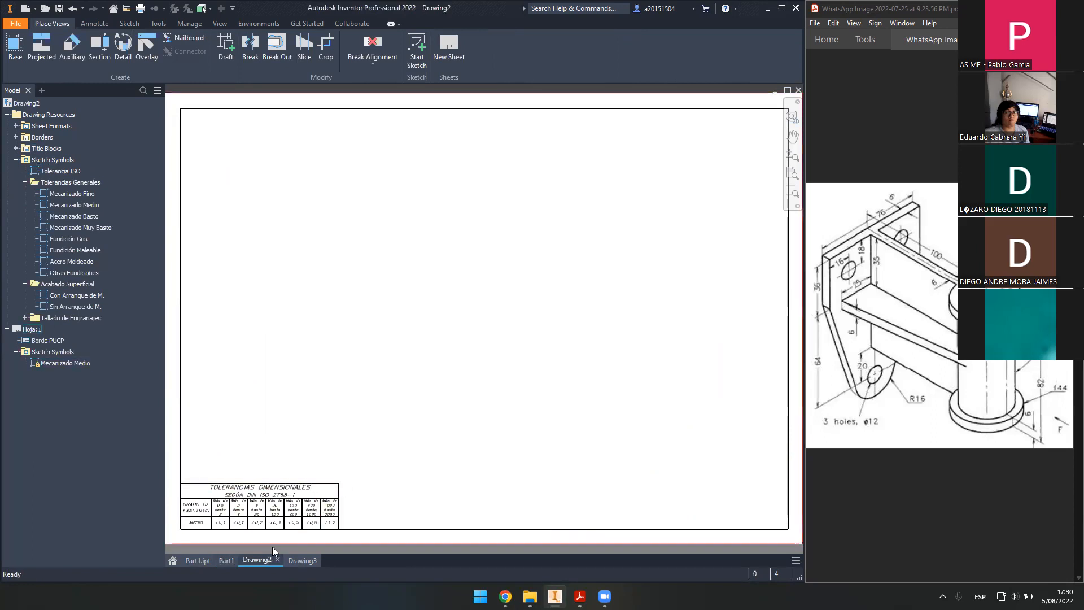
click(229, 564)
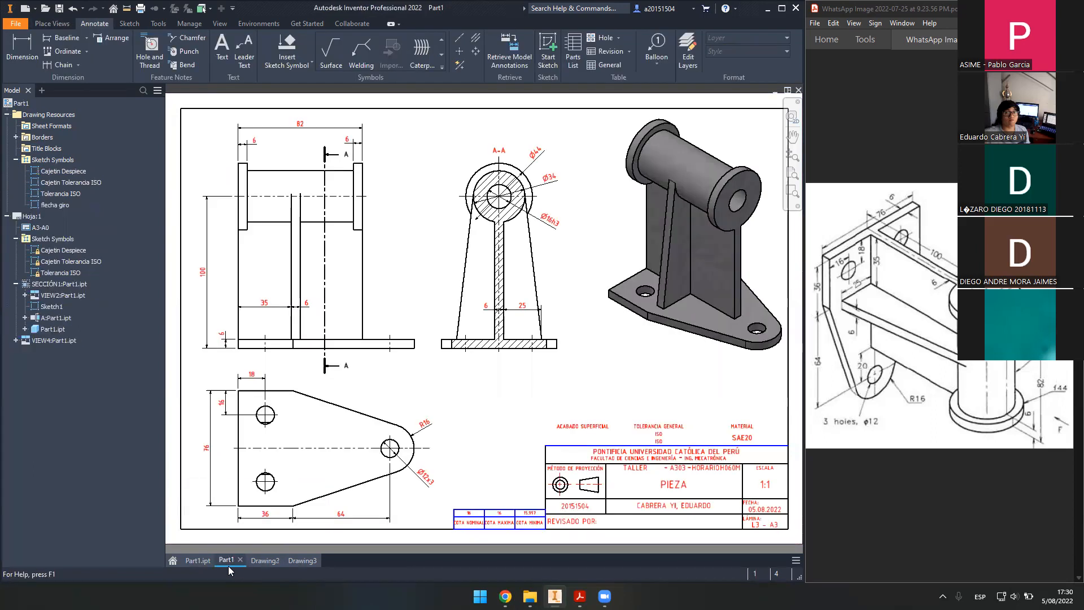
click(258, 559)
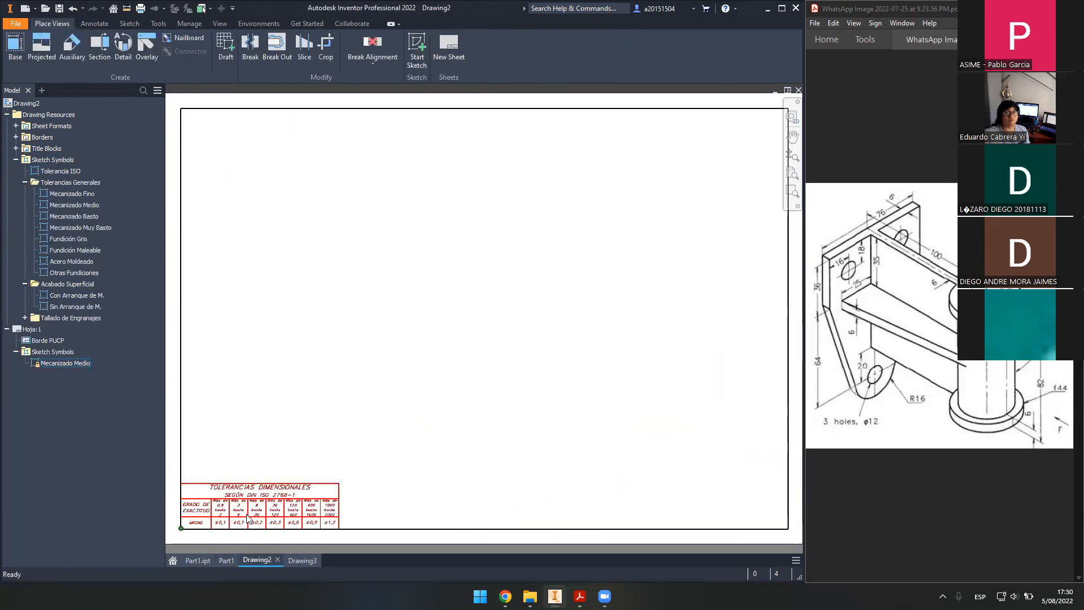
click(226, 560)
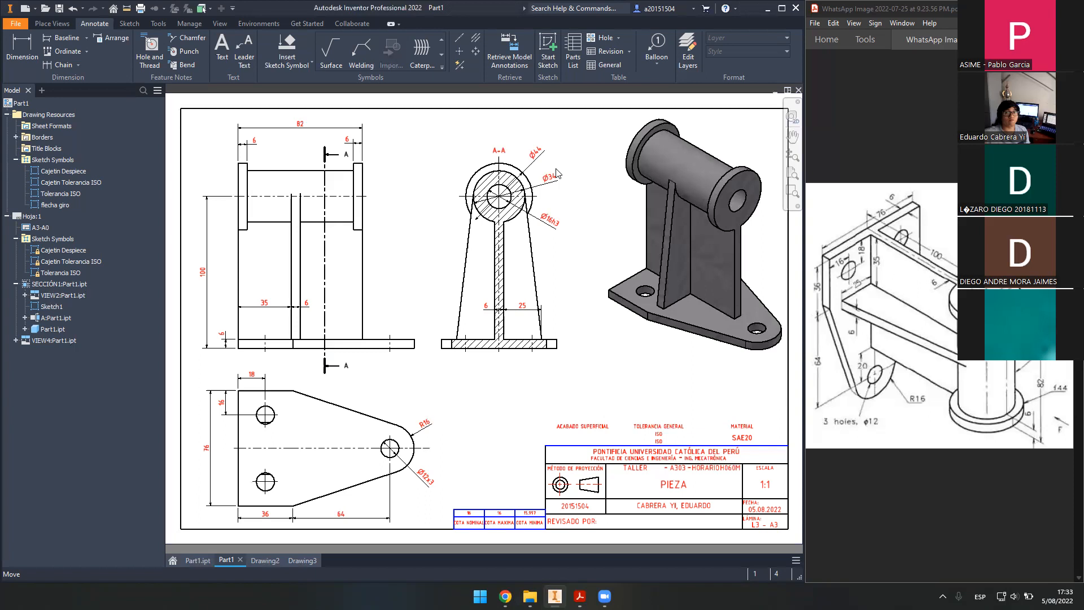
- Add a 122 length dimension to the front view's left edge
mouse_move(515, 375)
middle_down()
mouse_move(426, 327)
mouse_move(500, 333)
mouse_move(487, 346)
middle_up()
scroll(487, 346, down, 6)
scroll(487, 346, up, 3)
click(22, 50)
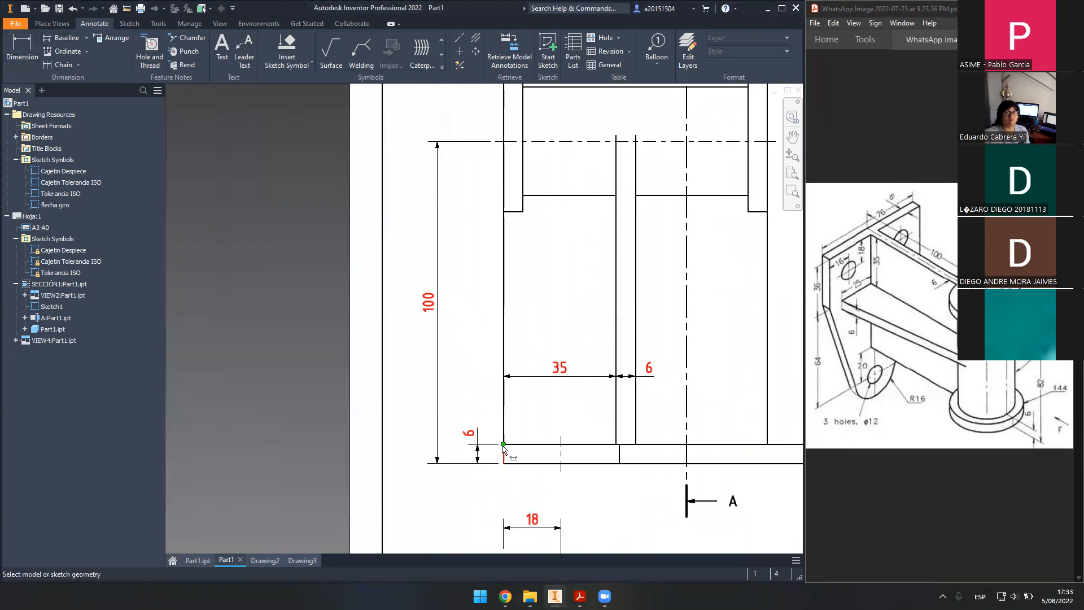
mouse_move(481, 153)
middle_down()
mouse_move(458, 334)
mouse_move(476, 232)
mouse_move(466, 175)
middle_up()
click(474, 180)
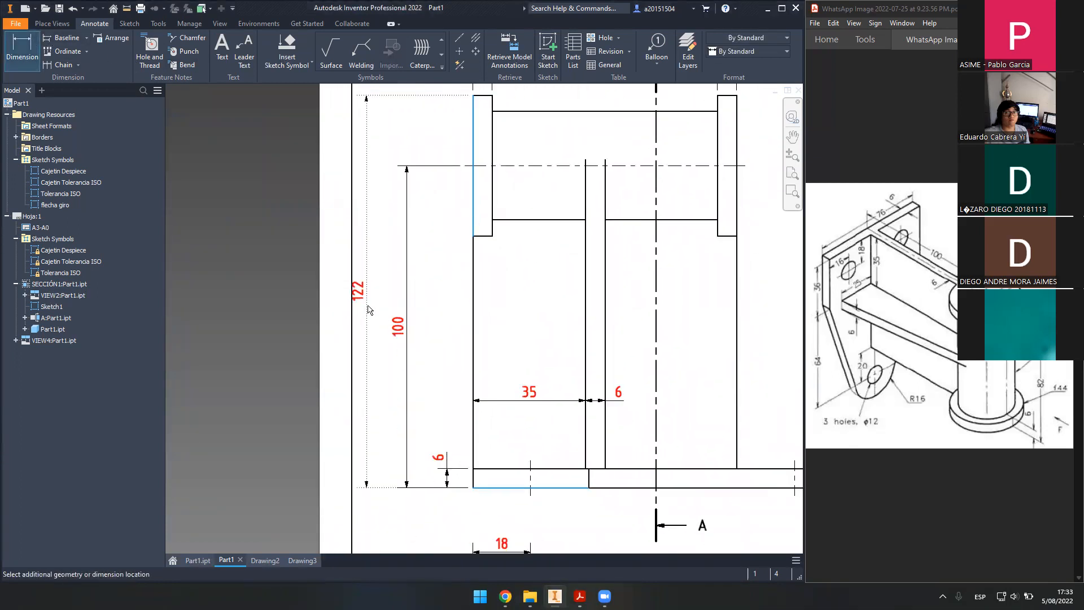
click(428, 310)
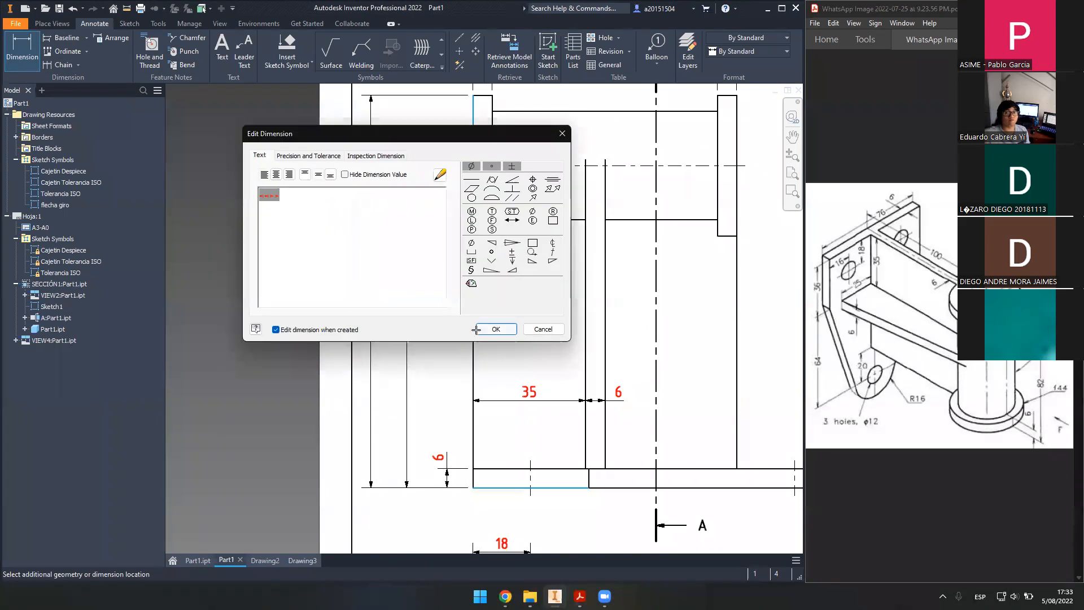
click(480, 331)
- End dimensioning, then select and delete the 122 overall height dimension
scroll(483, 366, down, 5)
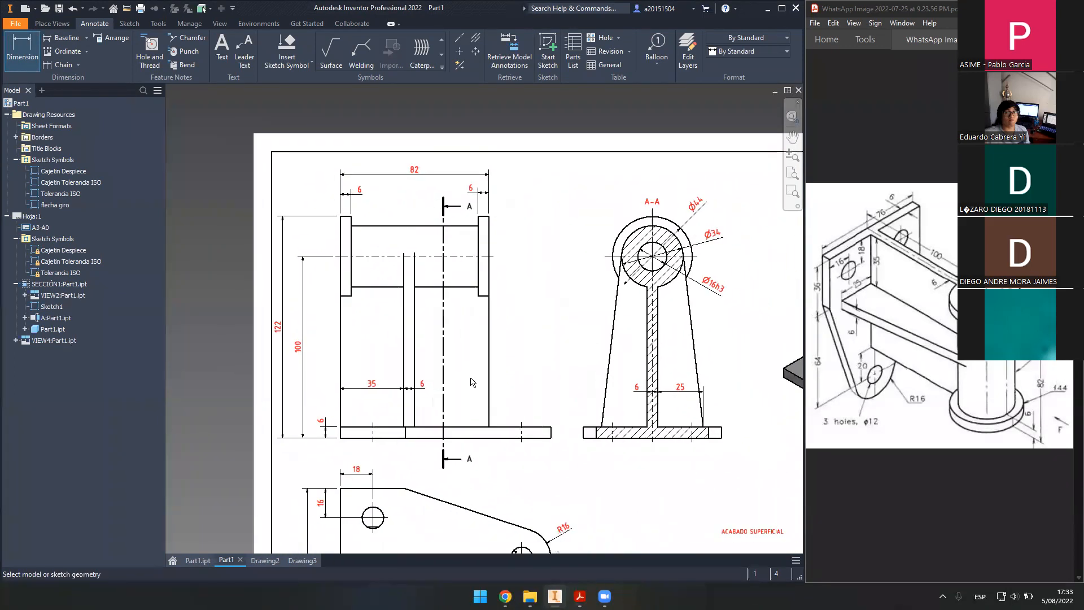
scroll(356, 322, down, 3)
scroll(396, 305, up, 2)
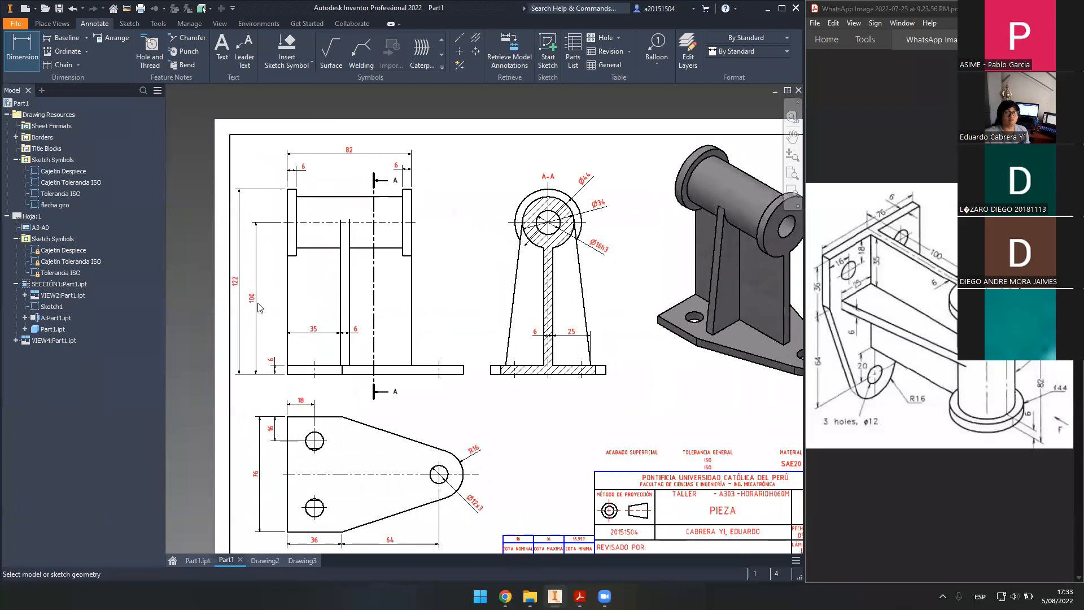
click(543, 326)
key(Escape)
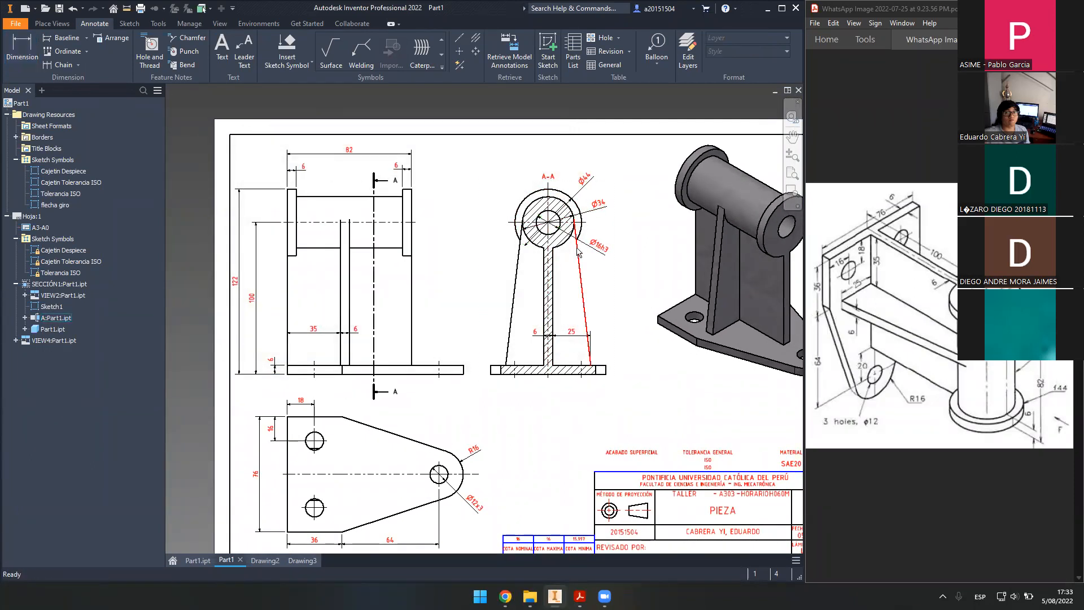
click(241, 283)
scroll(338, 305, up, 3)
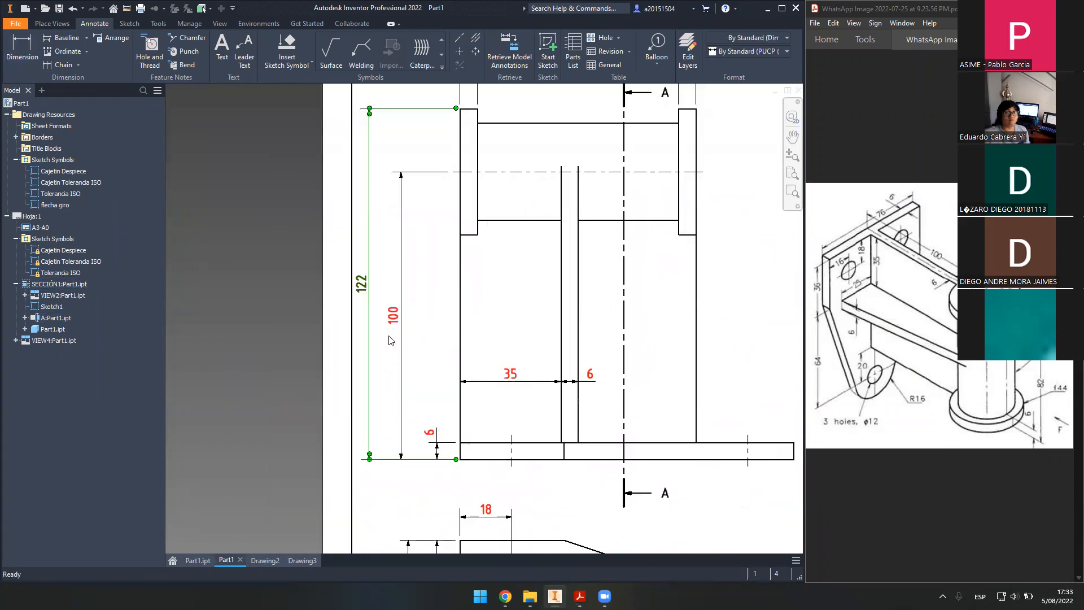
scroll(388, 316, down, 1)
middle_drag(546, 315, 422, 323)
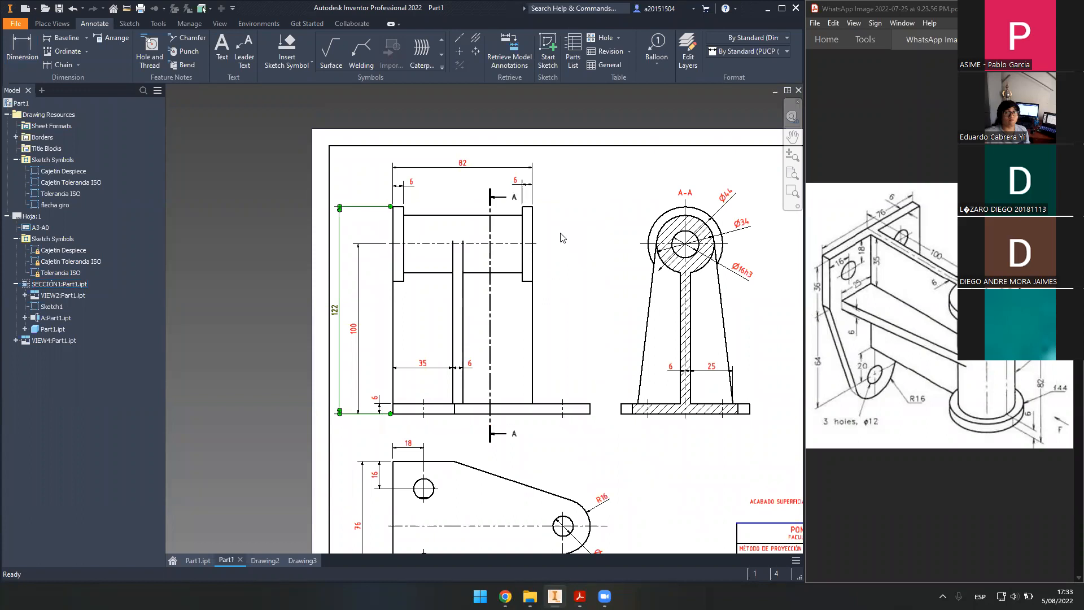
key(Delete)
- Zoom All with Home so every view and the title block fit the window
key(Home)
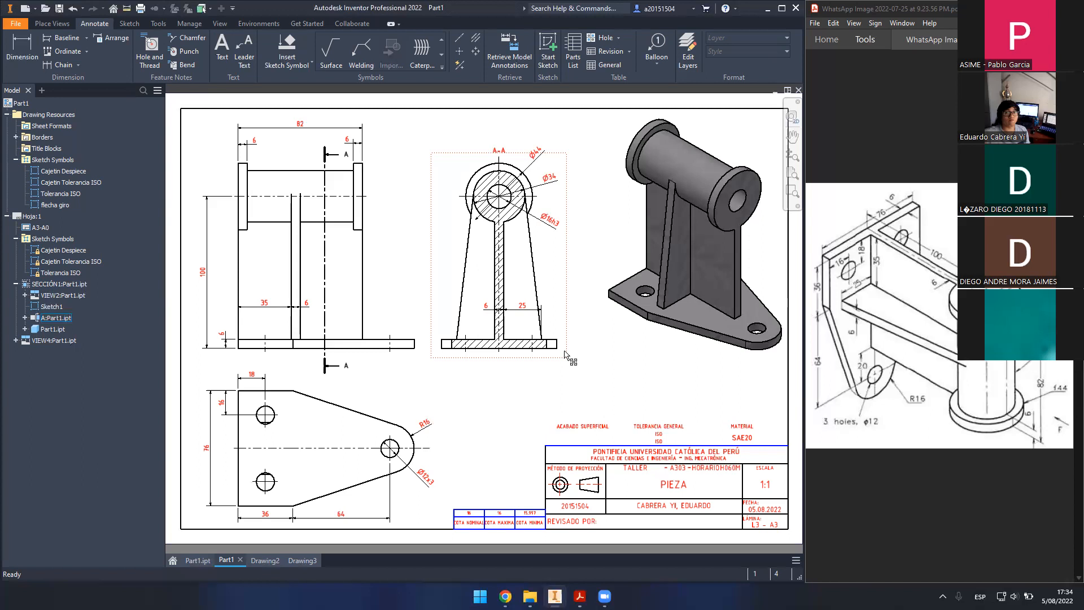
- Switch to Part1.ipt and reset the bracket model to the ViewCube home view
click(192, 561)
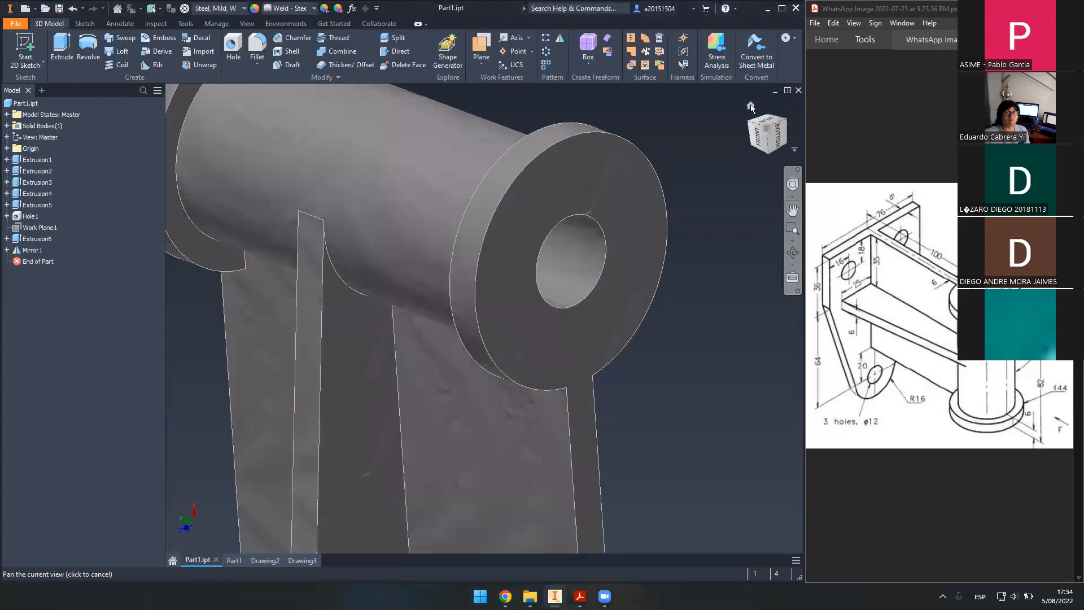
click(750, 106)
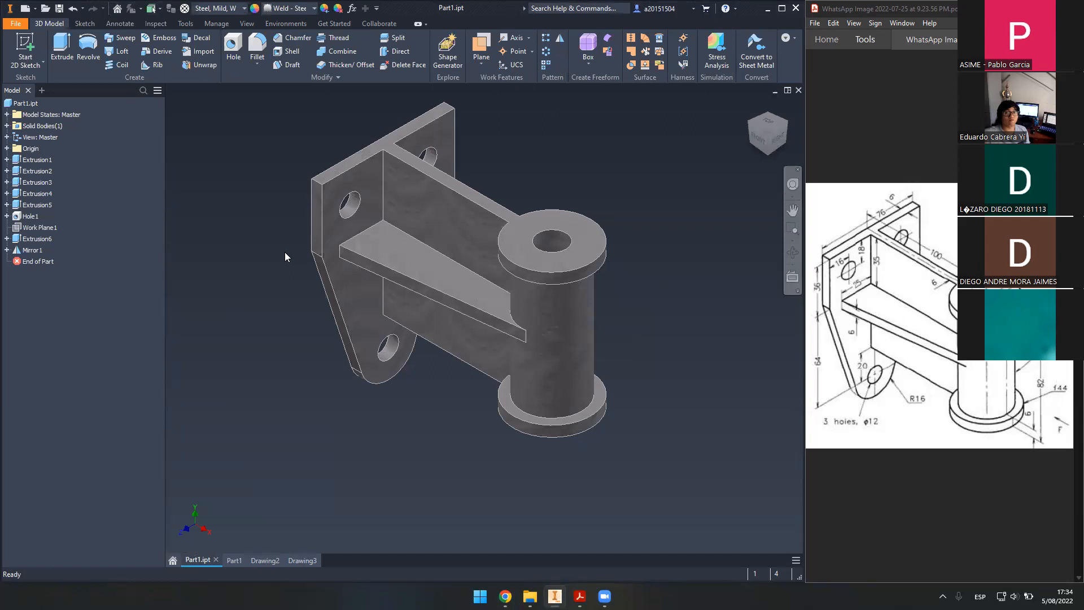
- Export Part1 through CAD Format as STEP Files, saving it in the Taller folder
click(17, 24)
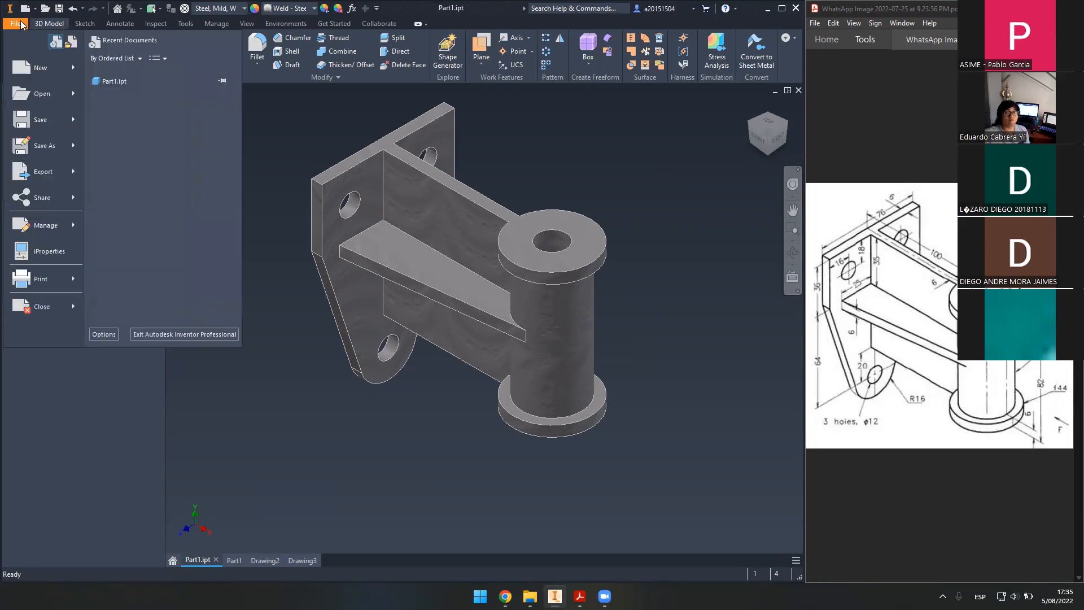
mouse_move(63, 173)
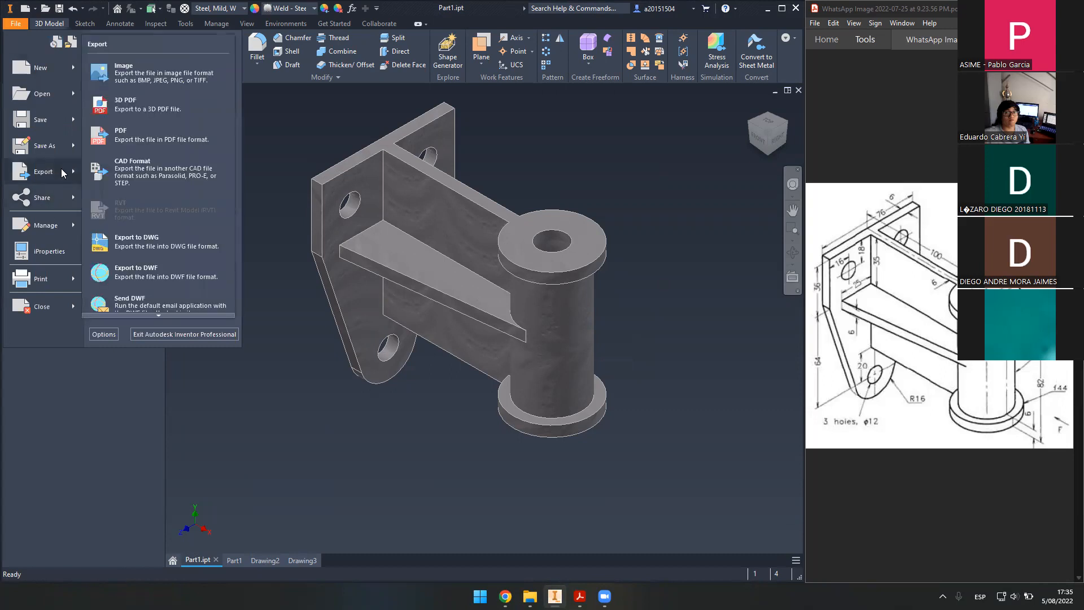
click(140, 171)
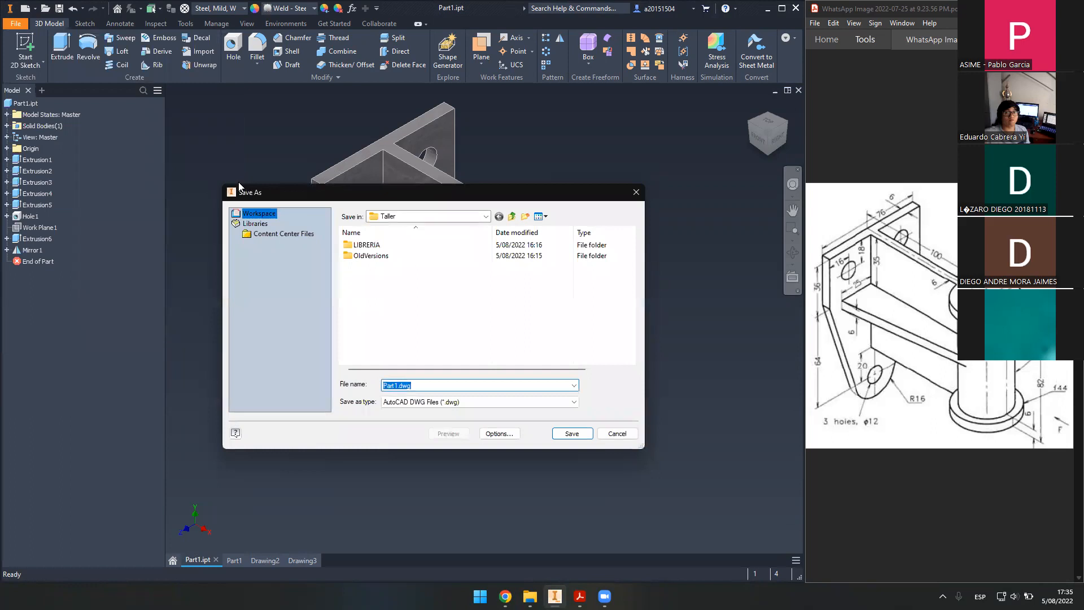
click(474, 402)
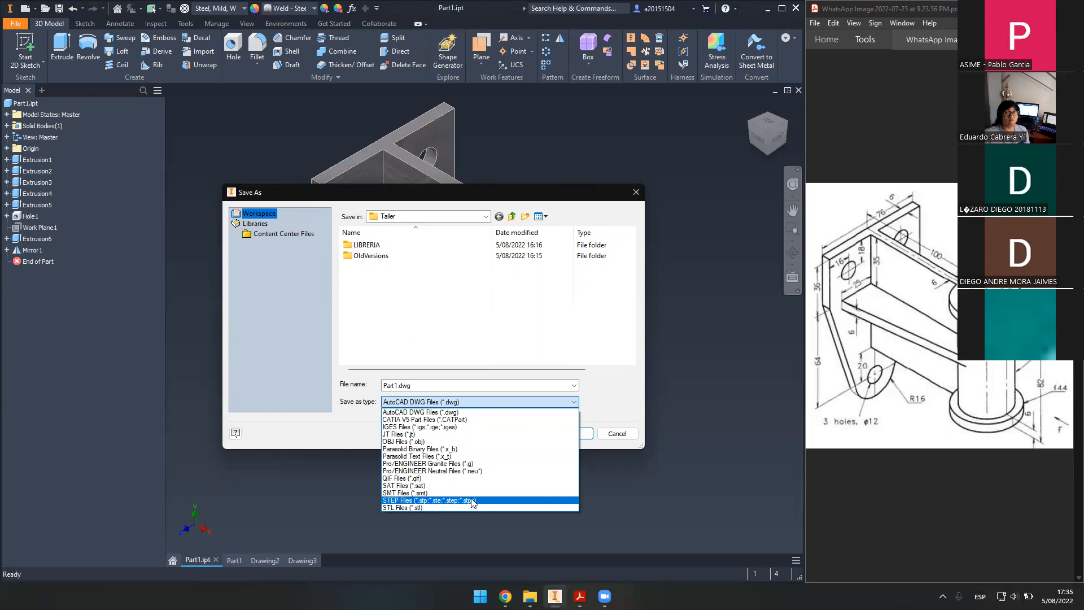
click(473, 502)
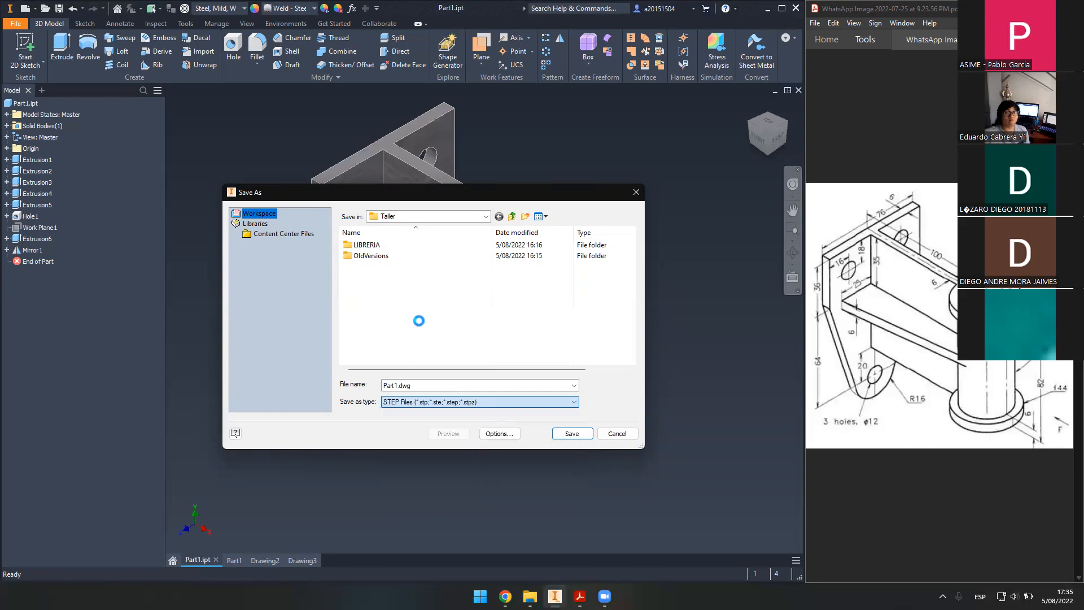
click(570, 432)
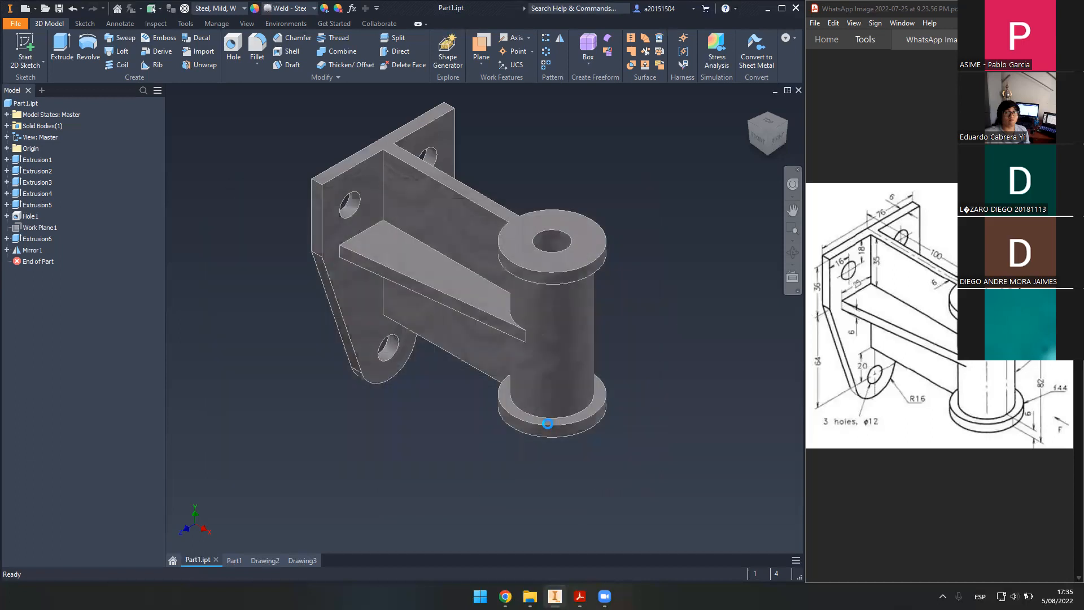
- Browse in File Explorer to the Documents > Inventor > Taller folder
click(530, 597)
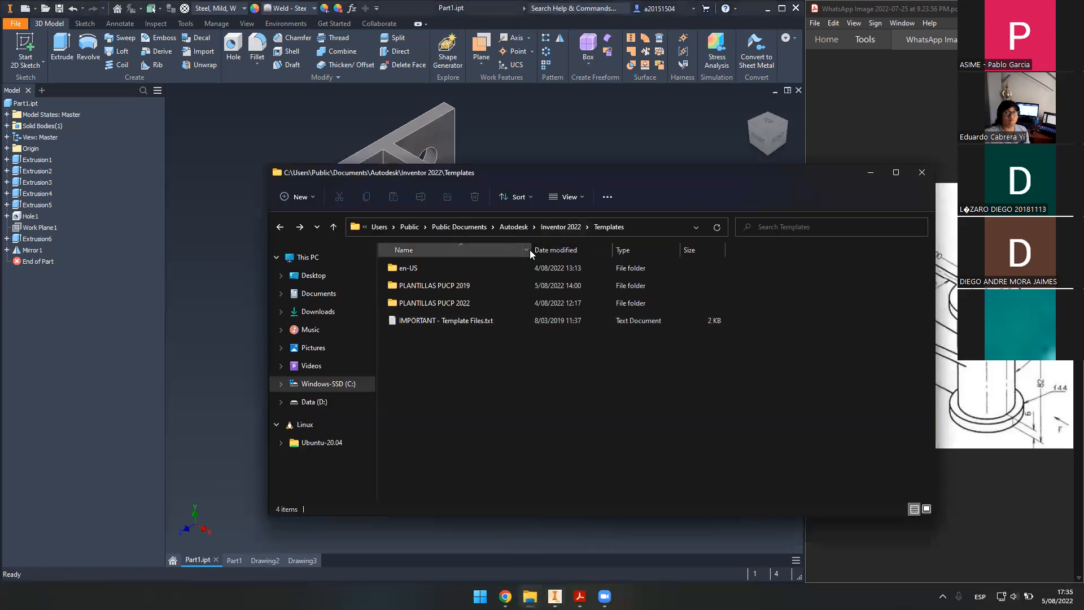
click(318, 293)
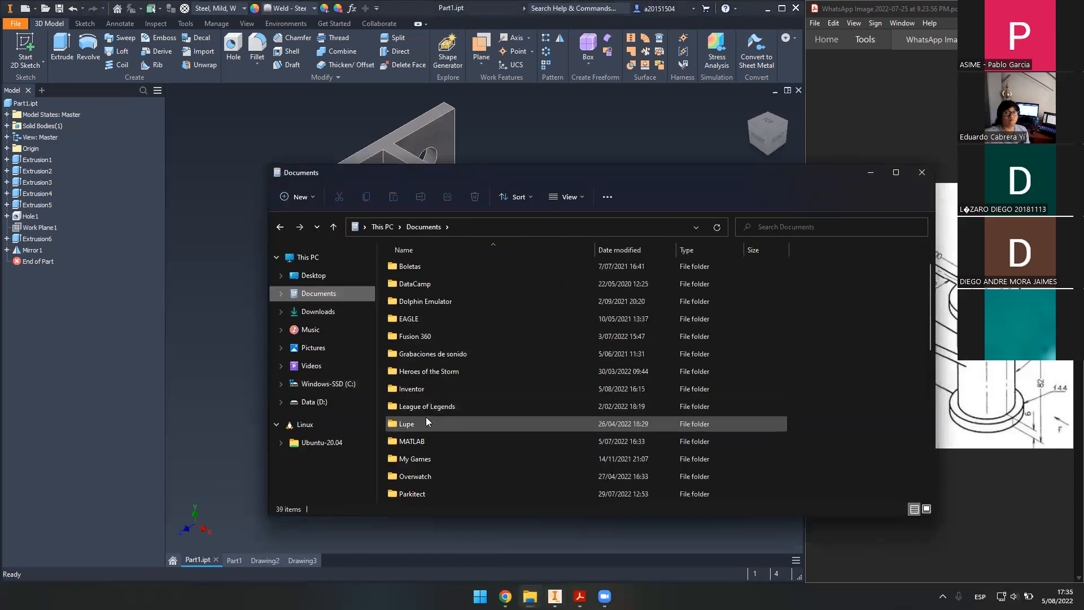
double_click(444, 388)
double_click(425, 297)
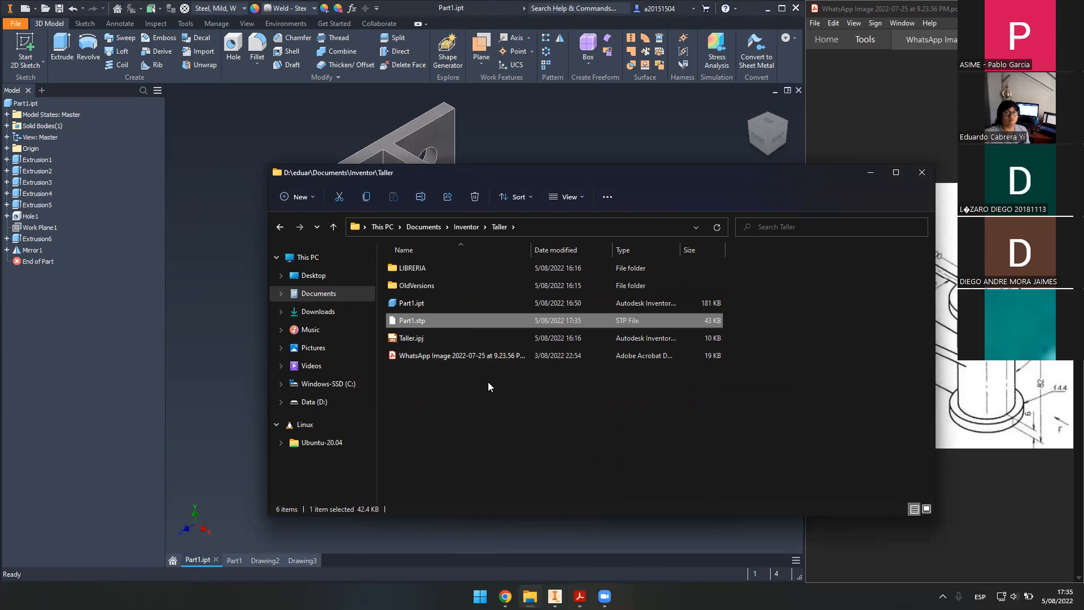
- Check Part1.ipt and the 43 KB exported Part1.stp, then minimize the folder window
click(436, 303)
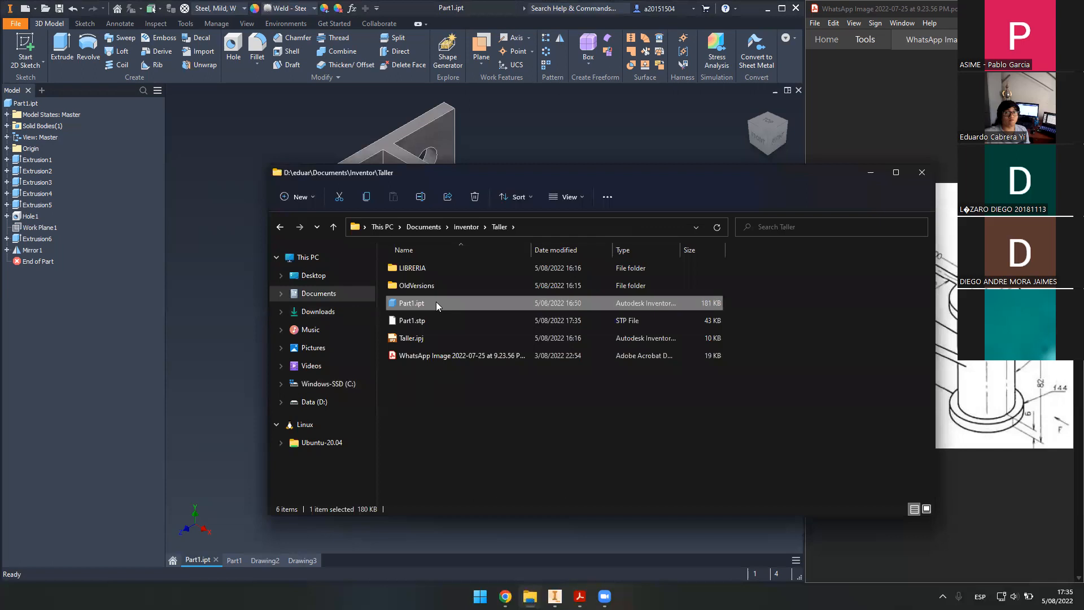
click(439, 320)
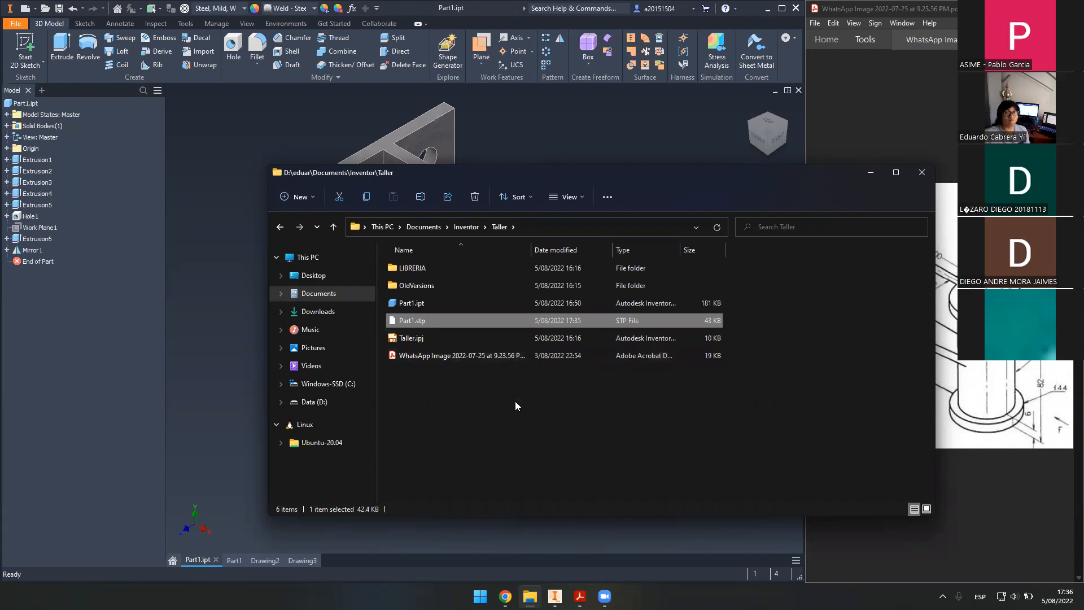
mouse_move(579, 596)
click(768, 417)
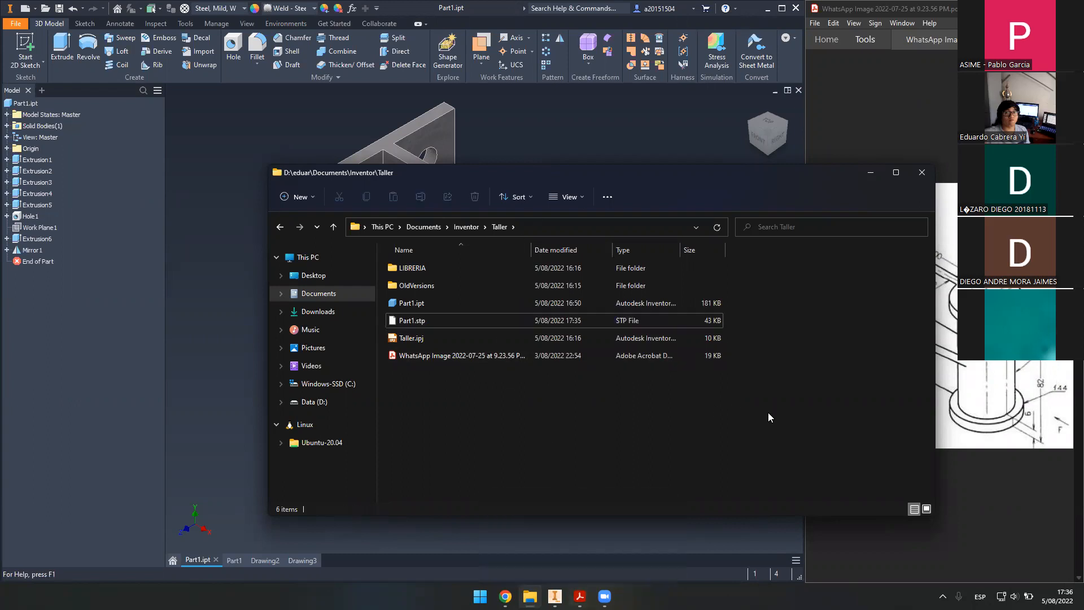
click(872, 173)
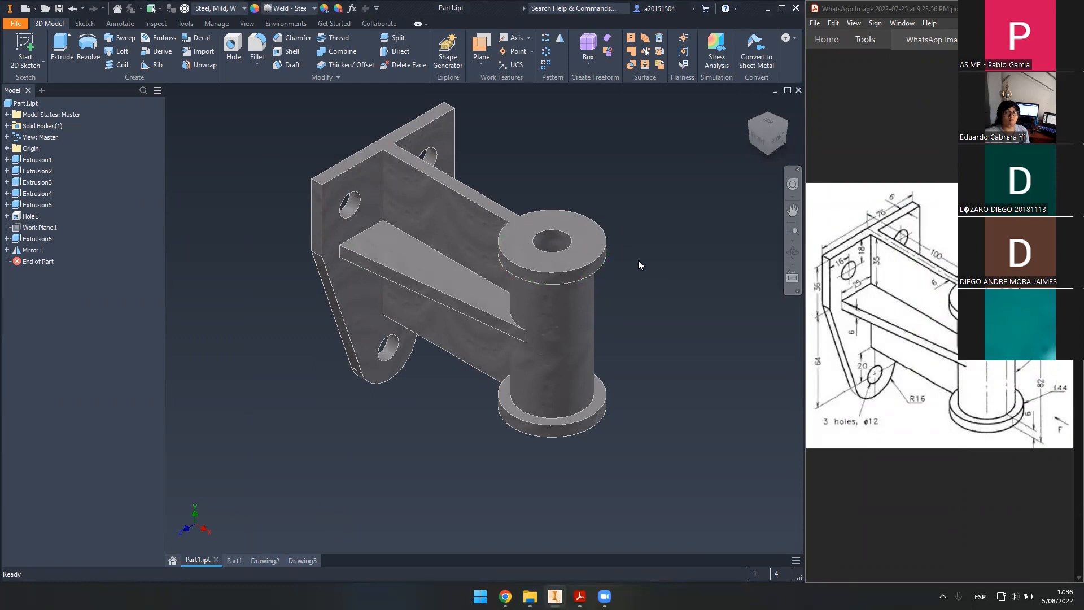
middle_drag(638, 264, 635, 313)
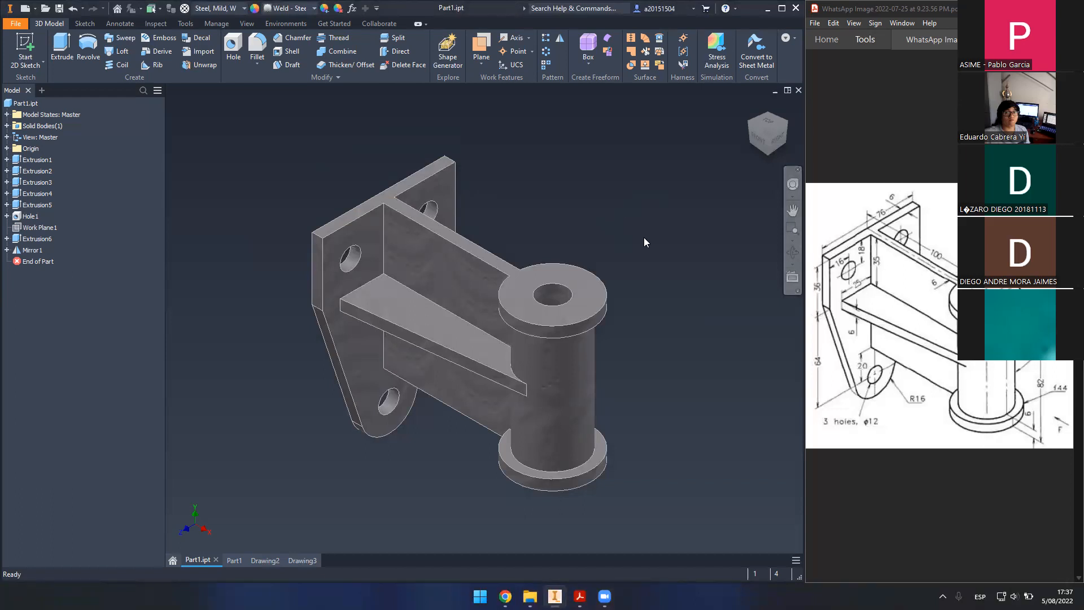
mouse_move(643, 281)
middle_down()
mouse_move(644, 227)
mouse_move(649, 276)
middle_up()
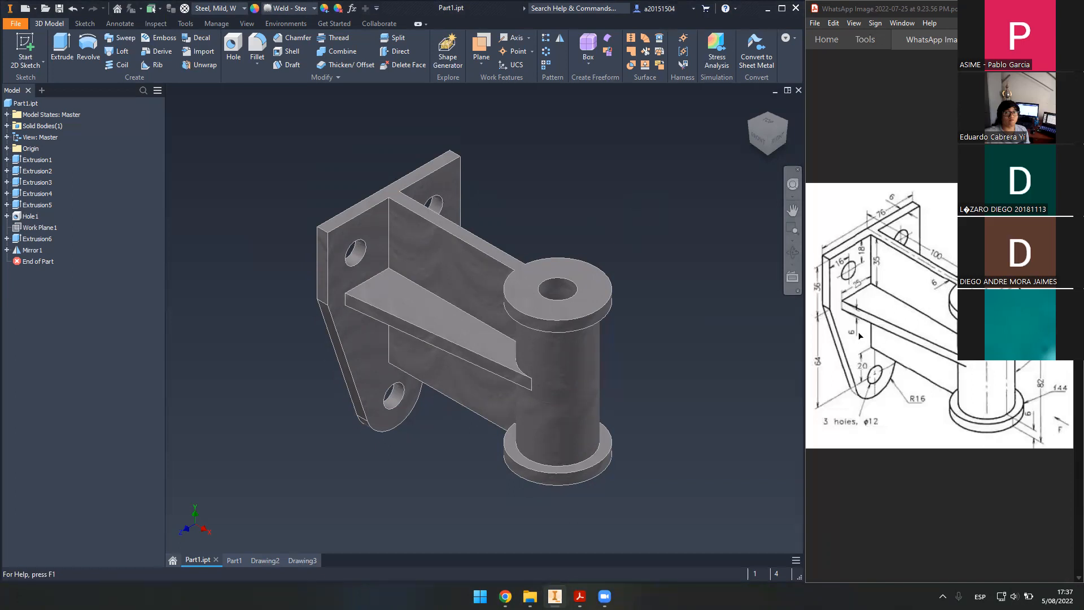
click(793, 210)
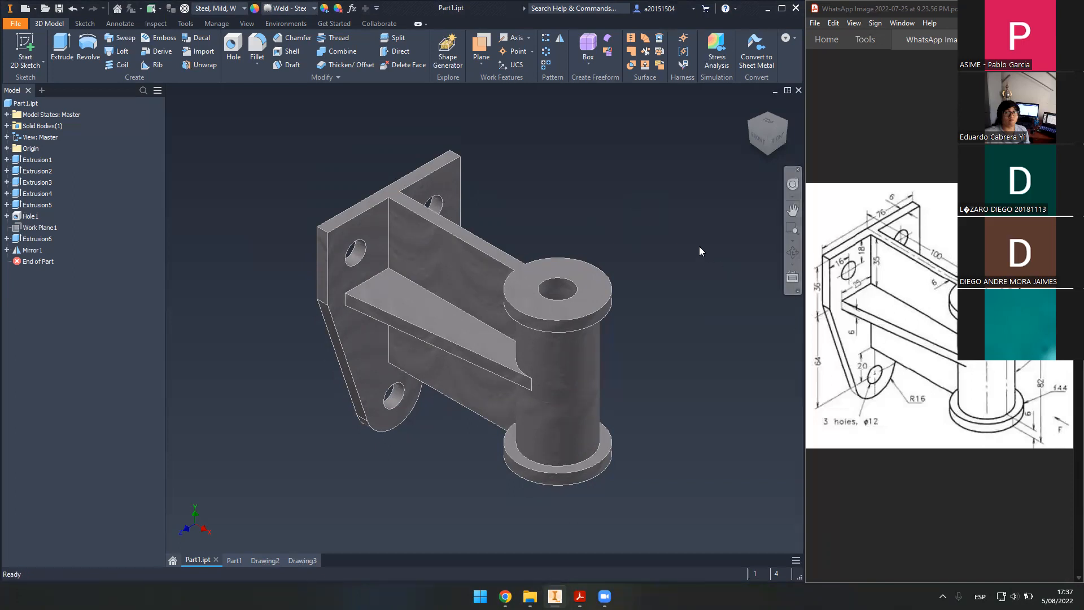
drag(655, 246, 654, 260)
middle_click(660, 257)
middle_click(660, 257)
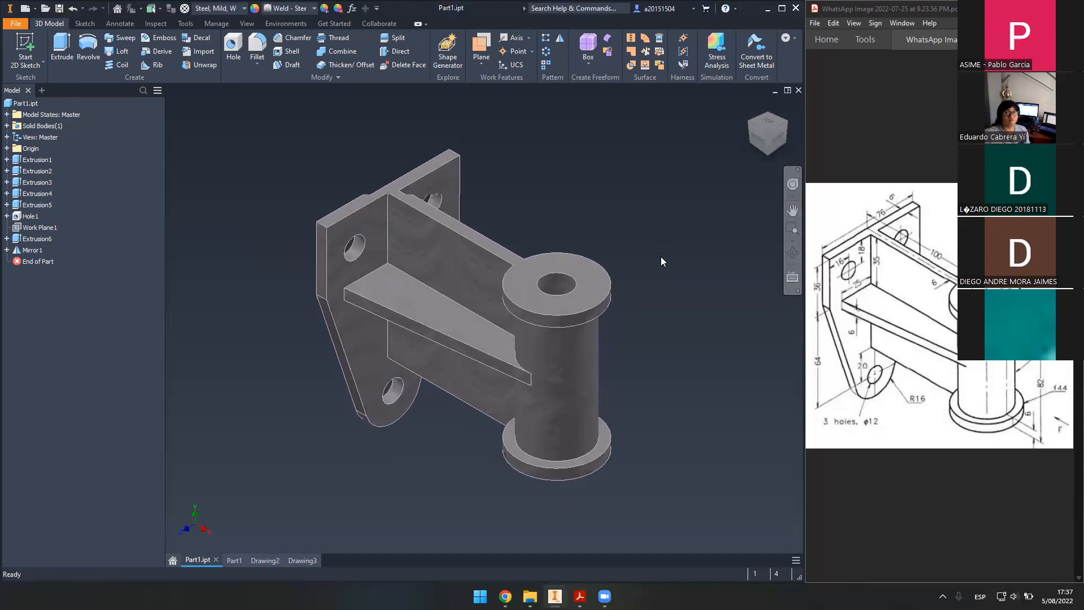
scroll(602, 270, down, 3)
scroll(520, 264, up, 5)
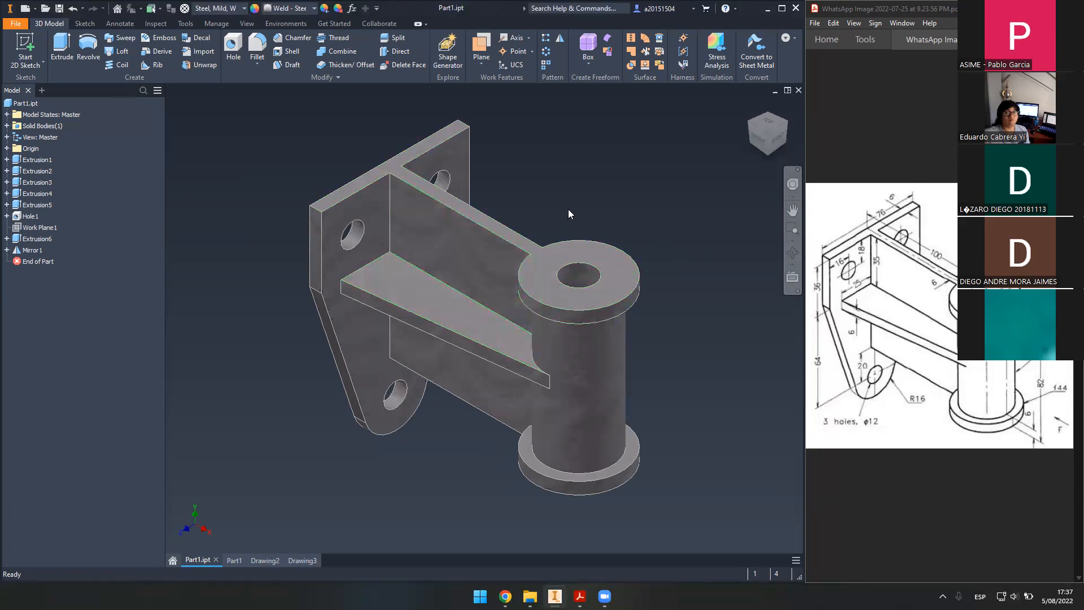
middle_drag(632, 207, 632, 228)
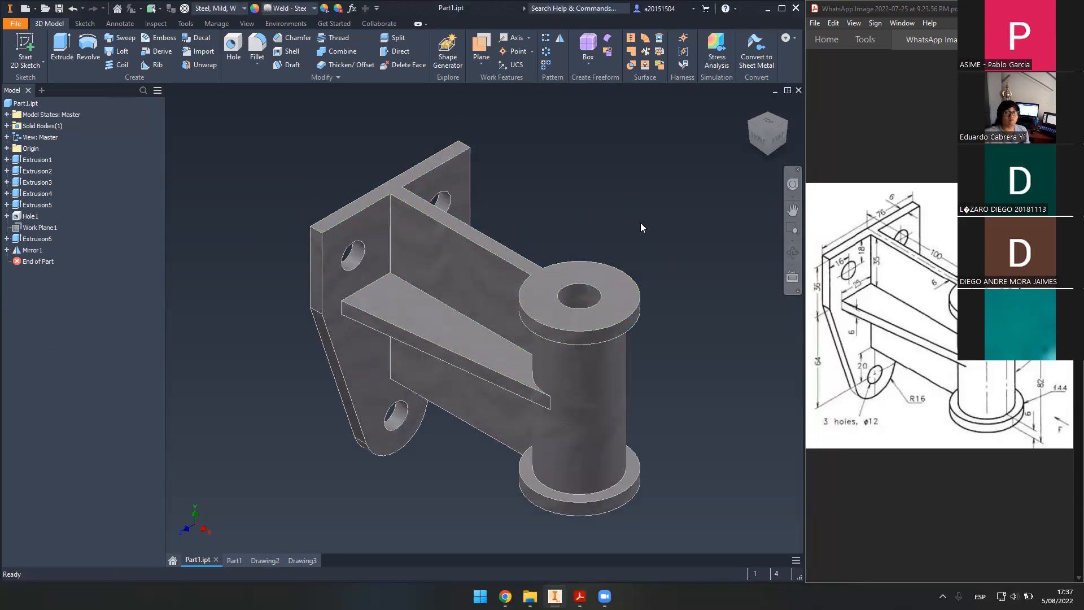
middle_drag(643, 225, 641, 223)
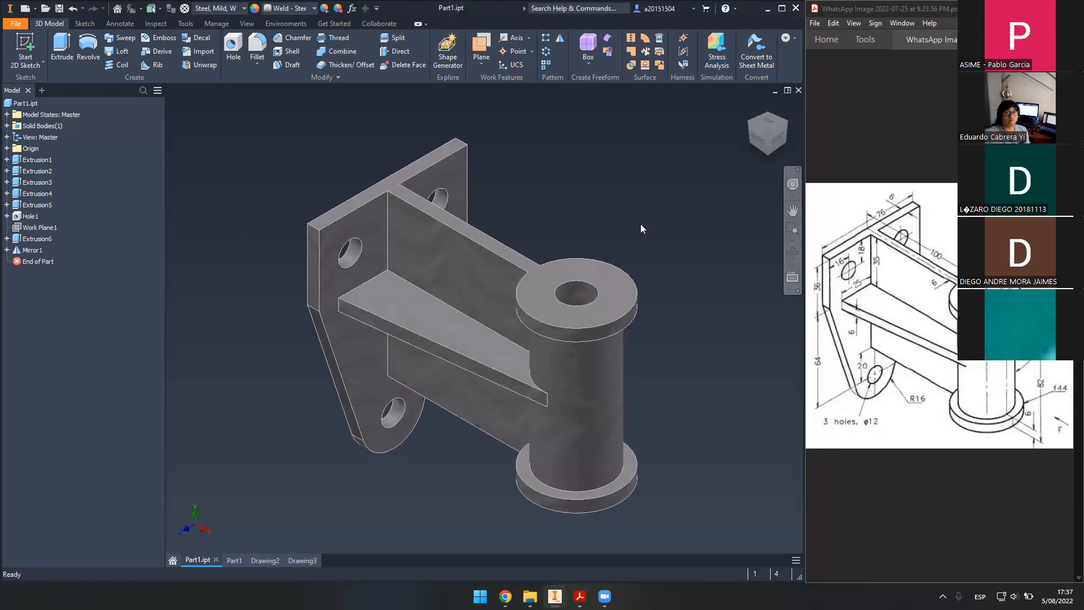
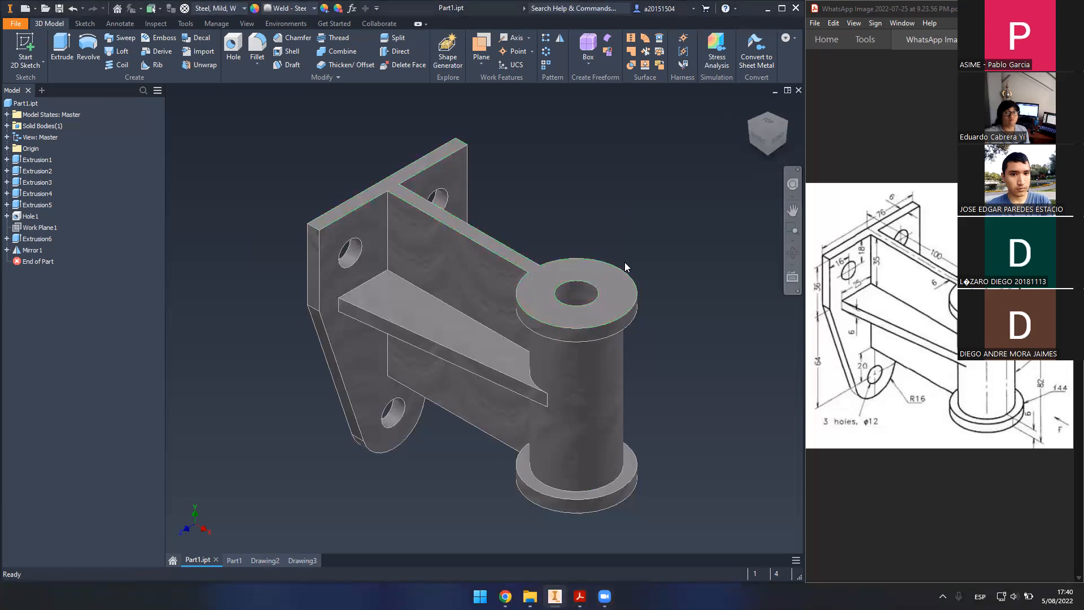
- Reposition the bracket in view and make Work Plane1 visible
scroll(627, 243, up, 2)
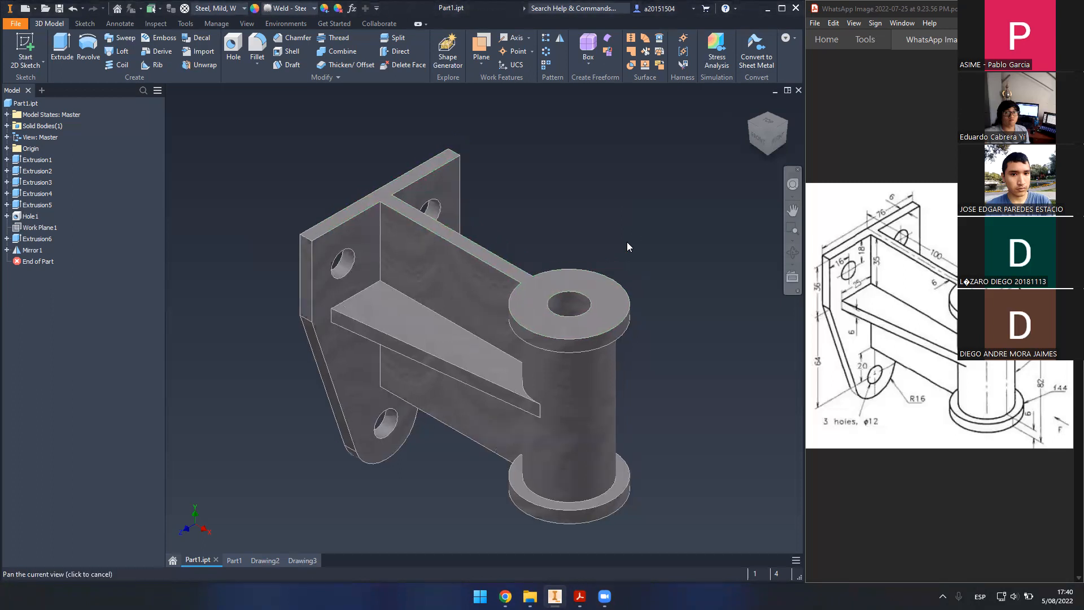
scroll(626, 242, up, 1)
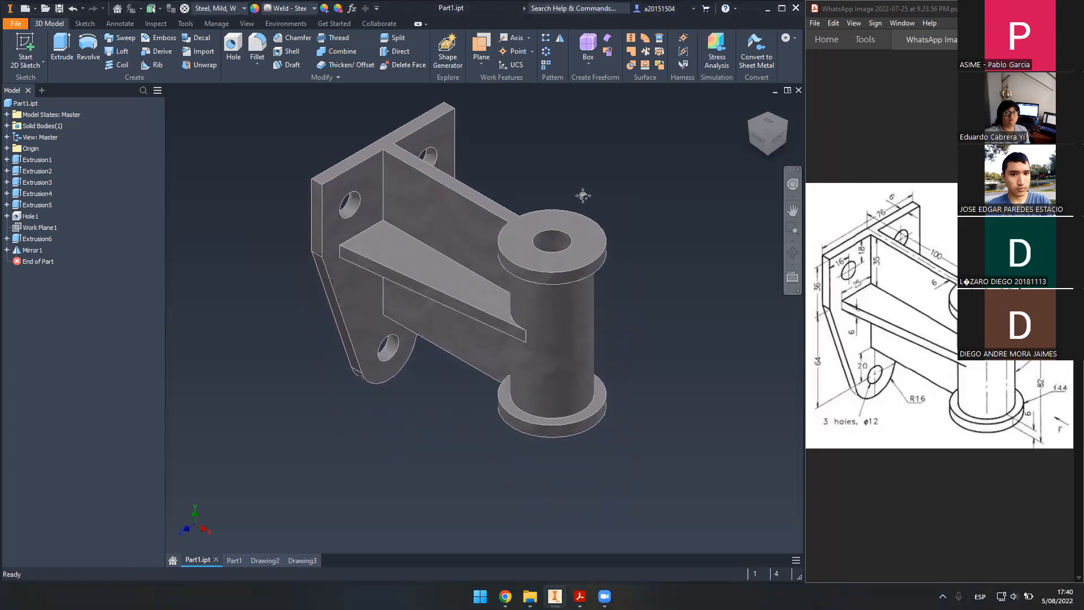
scroll(623, 227, up, 3)
scroll(615, 214, down, 4)
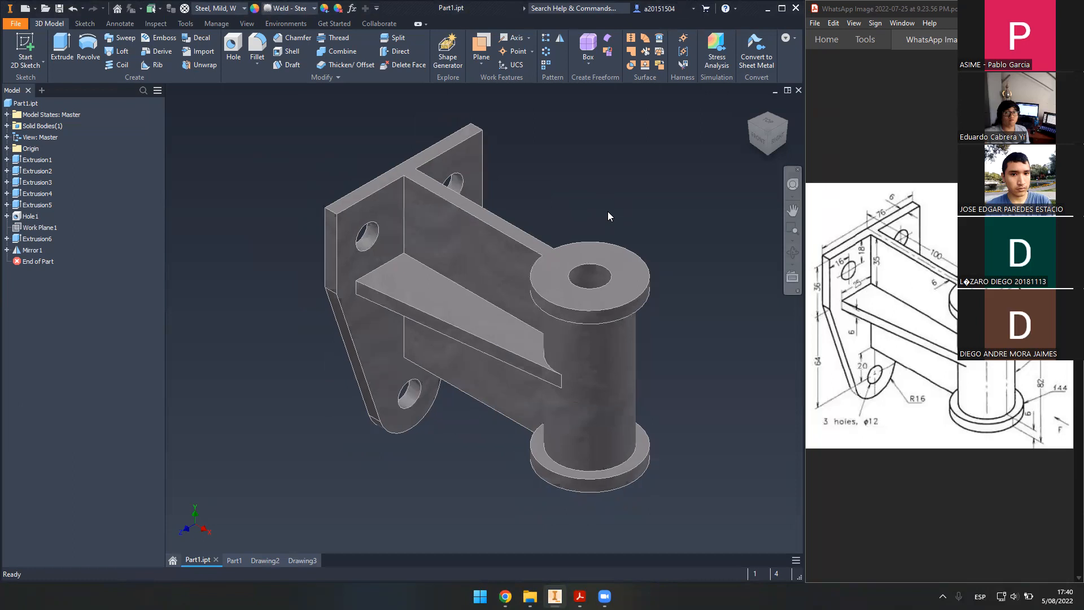
middle_drag(552, 157, 556, 202)
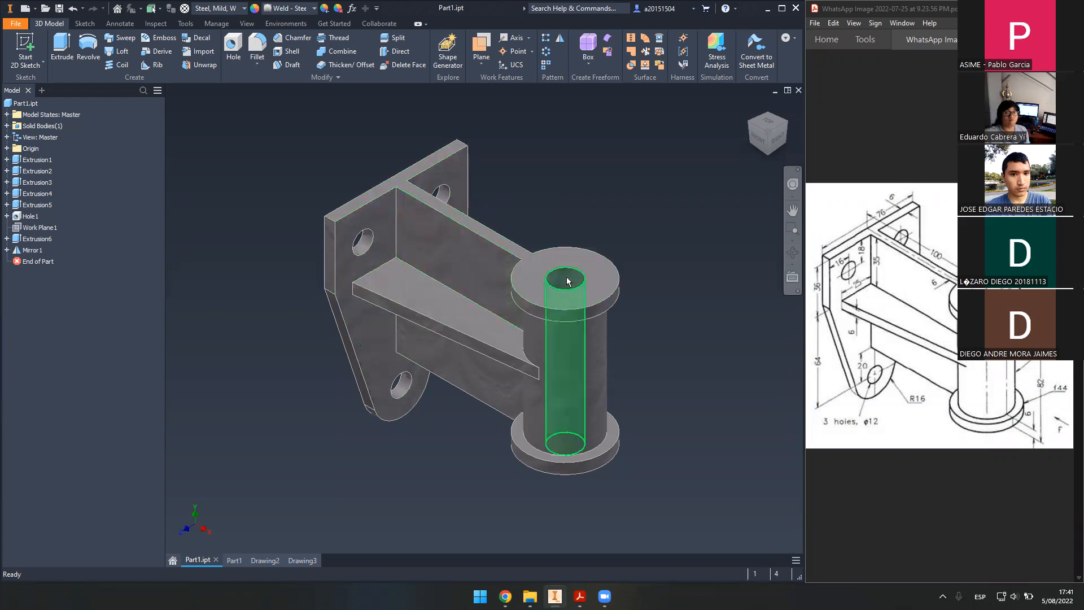
middle_drag(590, 141, 565, 181)
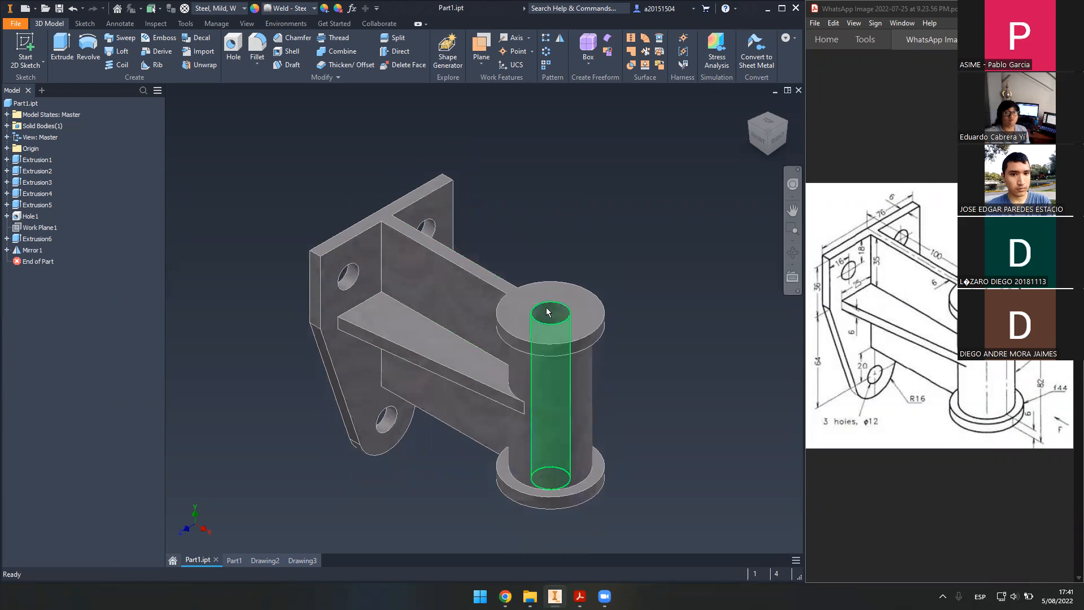
mouse_move(561, 328)
middle_drag(573, 237, 609, 226)
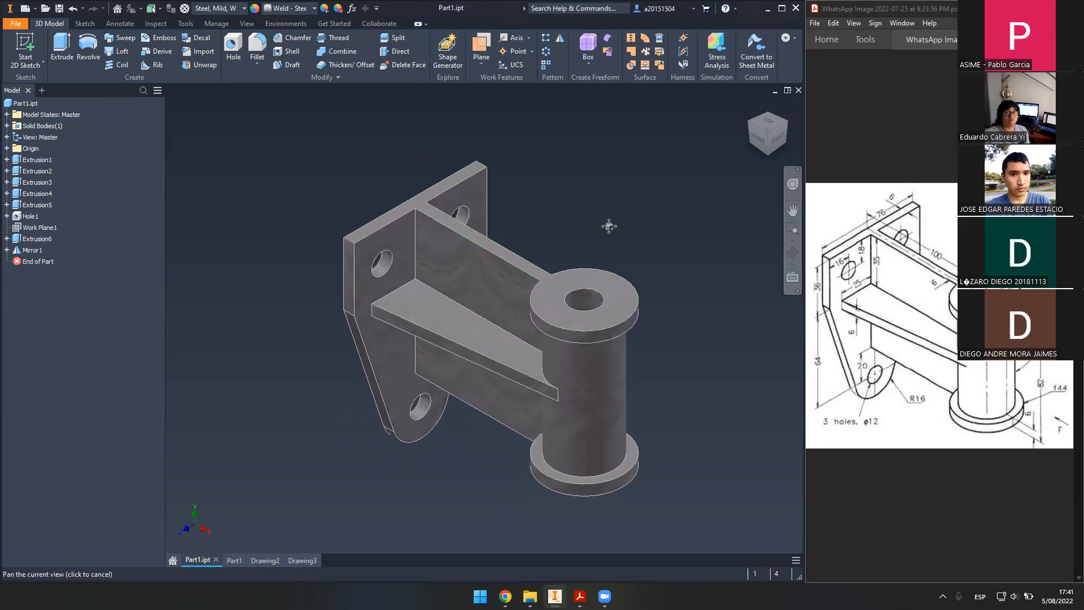
middle_drag(617, 281, 588, 227)
middle_drag(511, 209, 530, 232)
scroll(521, 229, down, 3)
scroll(520, 226, up, 5)
middle_drag(541, 189, 528, 221)
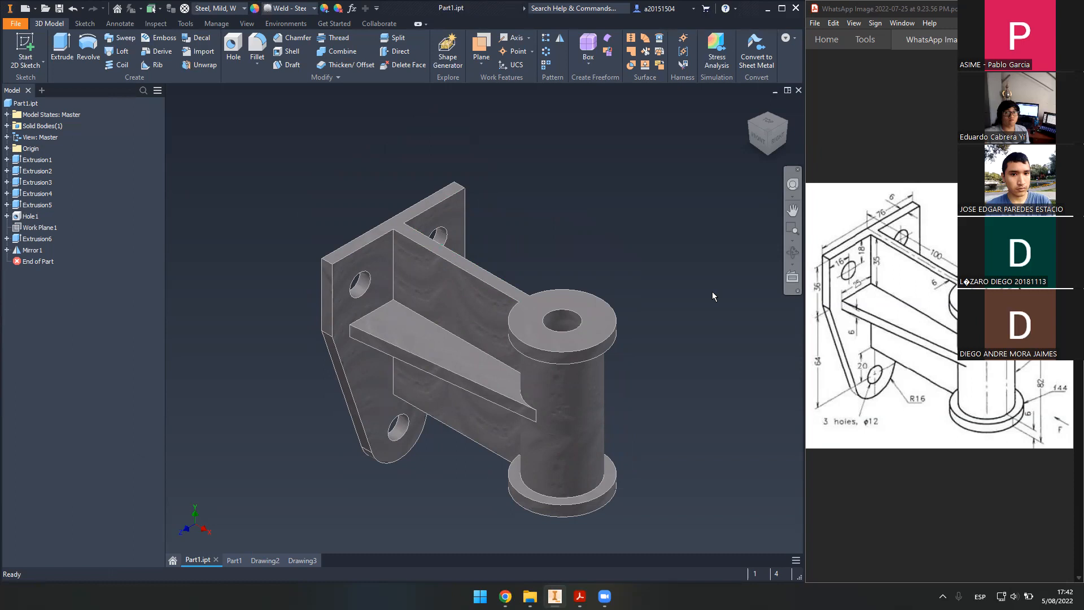
drag(280, 181, 643, 512)
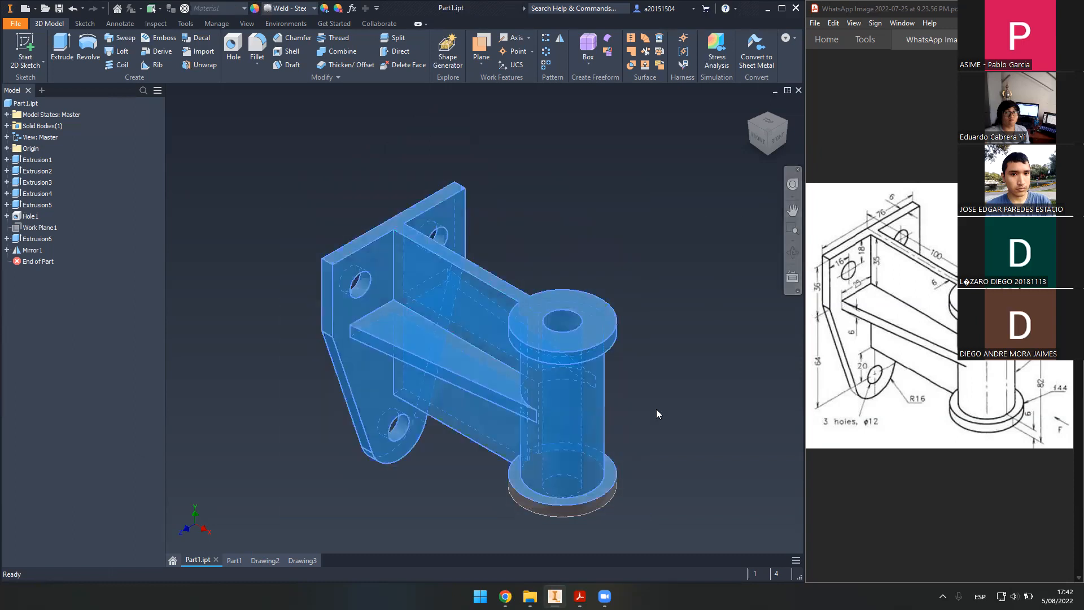
click(655, 408)
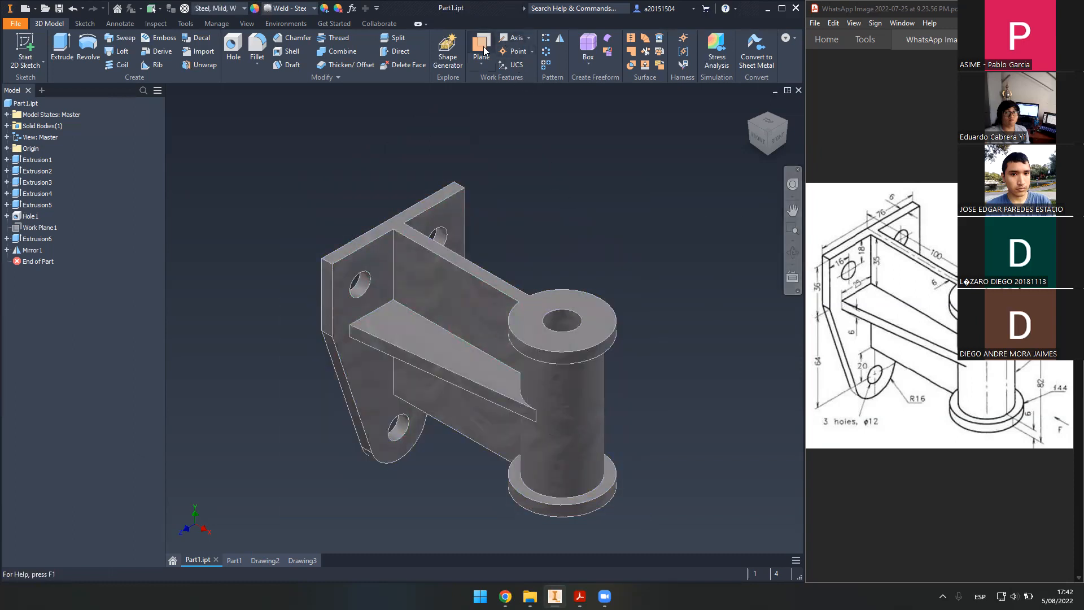
right_click(48, 227)
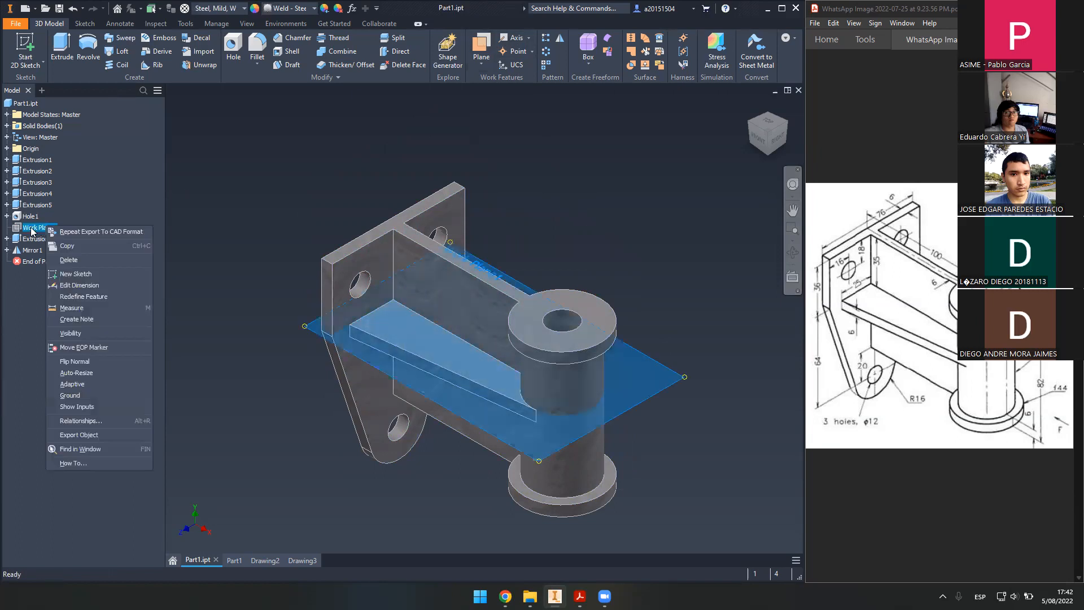
click(83, 332)
- Add a work axis through the hole and a work point at the top corner
click(515, 37)
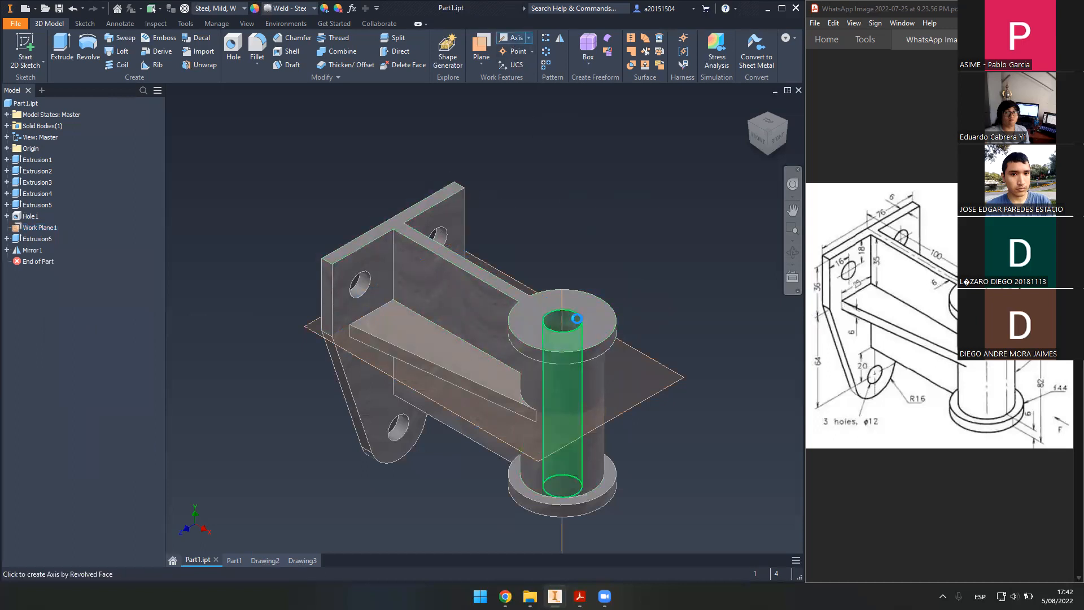
click(576, 320)
click(516, 51)
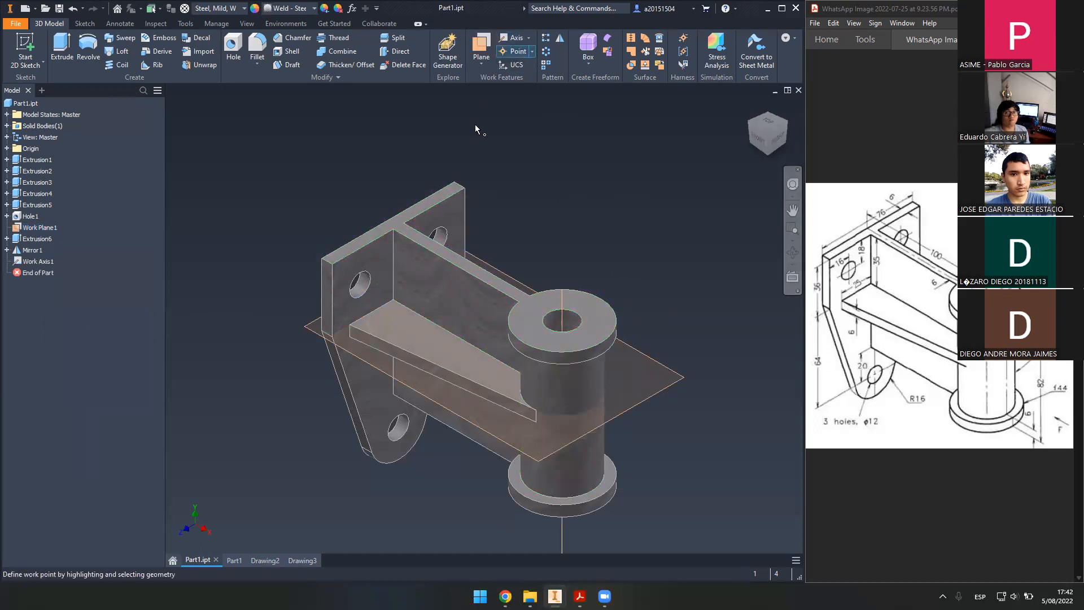
shift+middle_drag(537, 228, 475, 232)
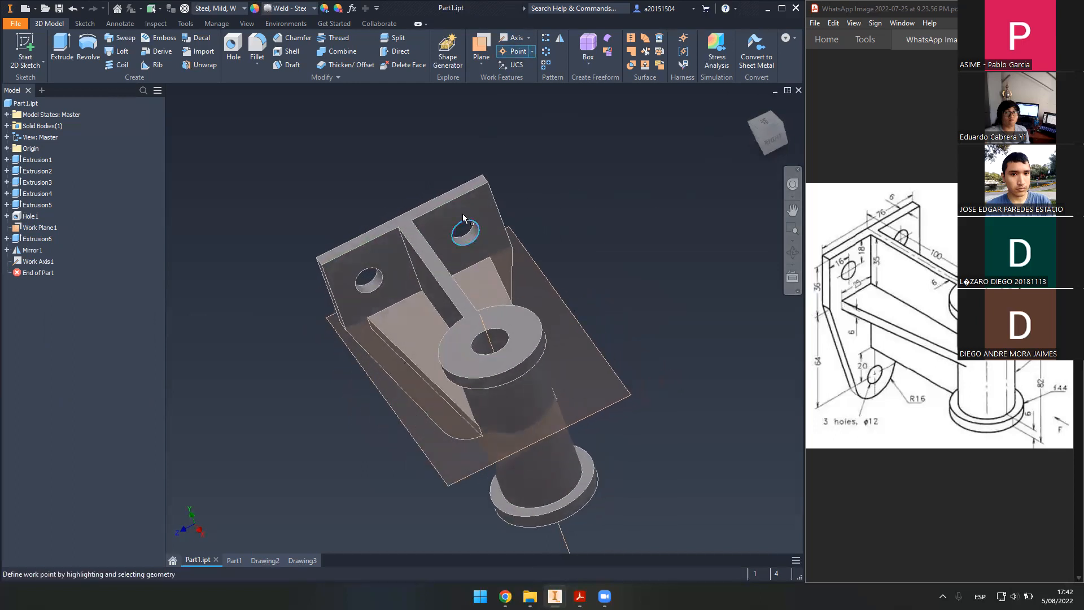
click(530, 51)
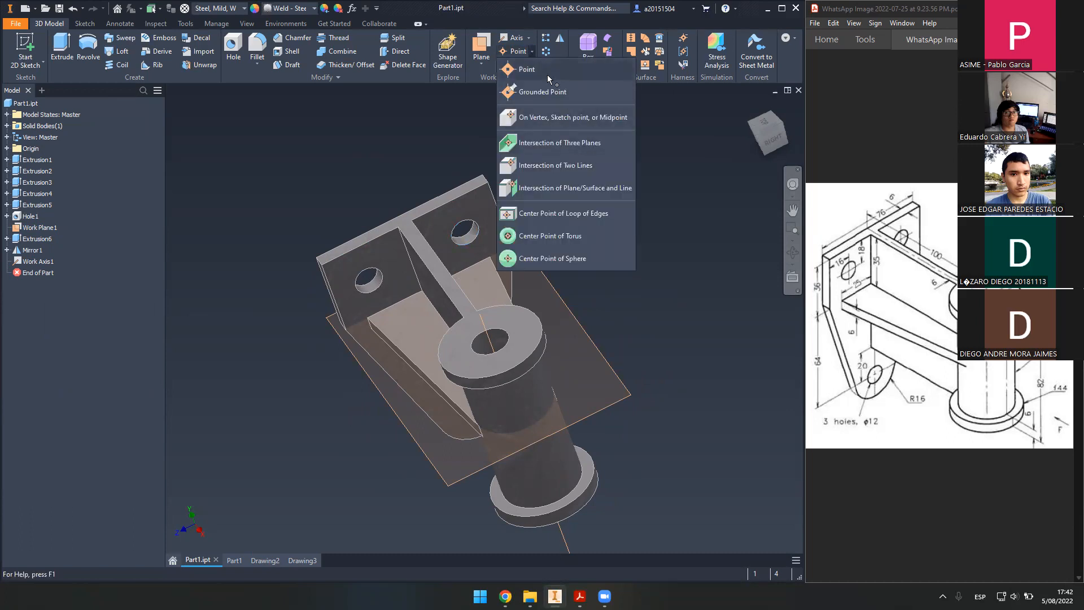
click(547, 70)
click(489, 185)
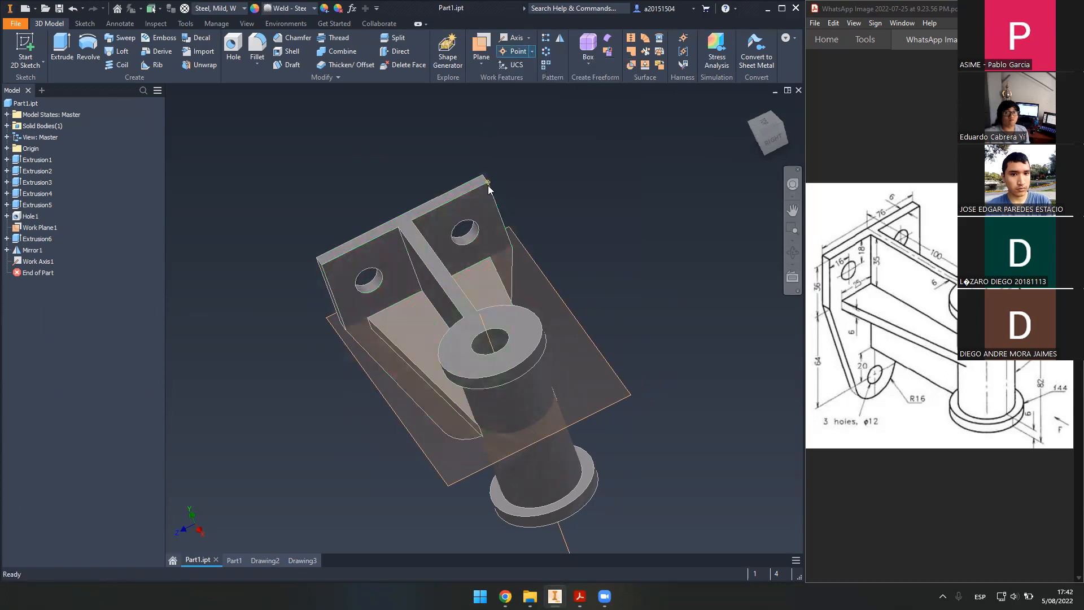
shift+middle_drag(569, 224, 600, 234)
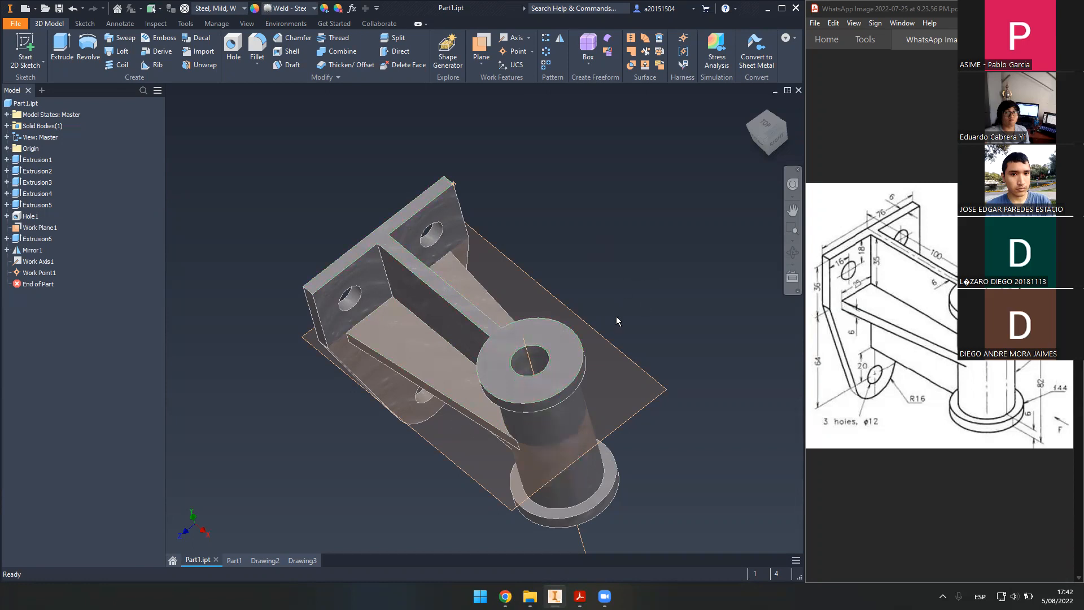
middle_drag(615, 303, 672, 226)
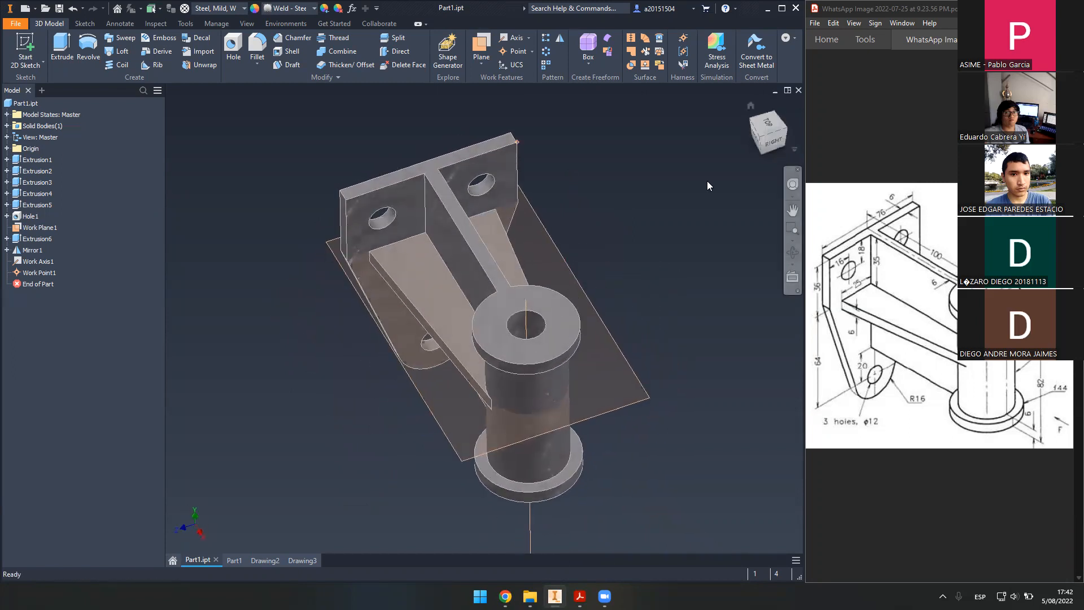
click(751, 123)
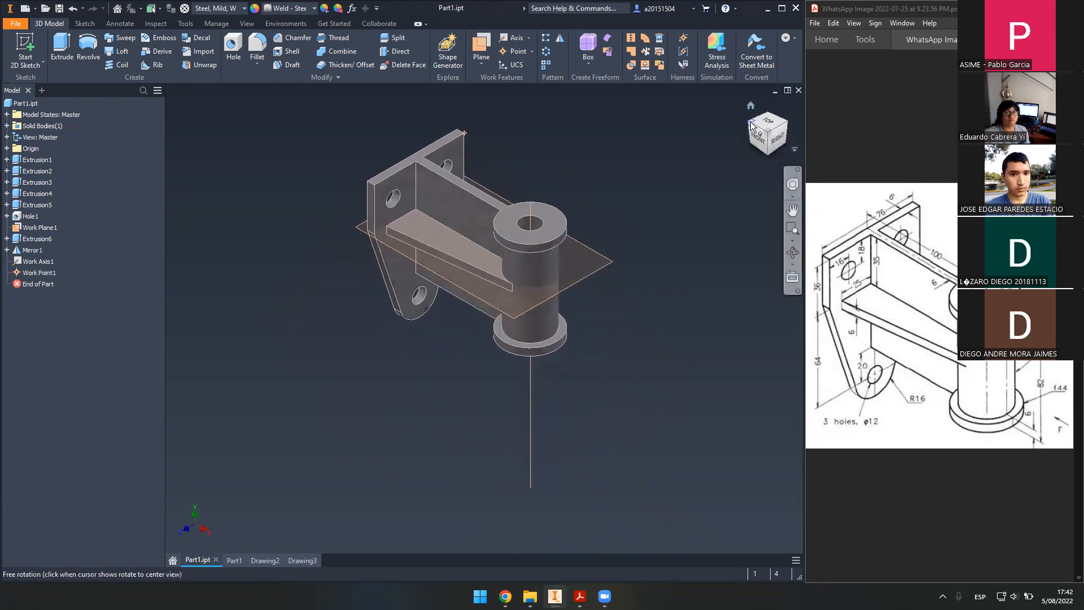
click(244, 557)
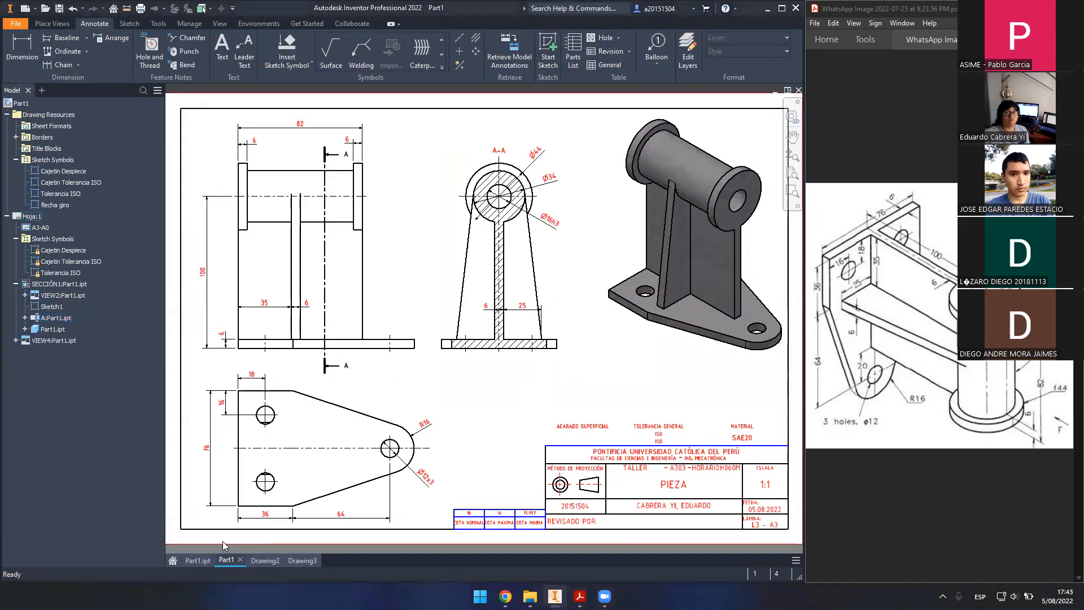
click(206, 556)
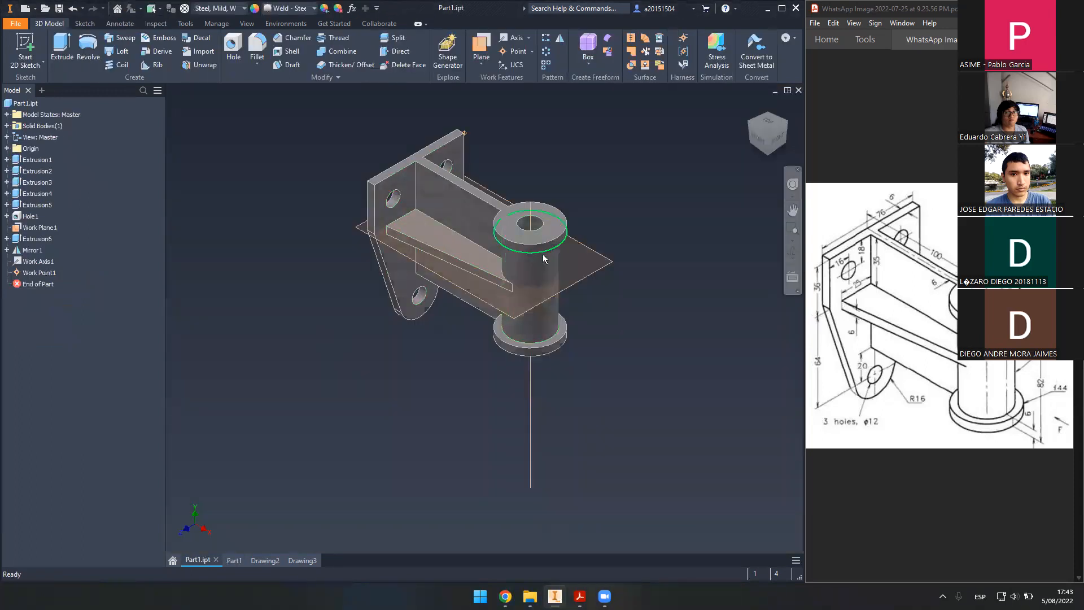
scroll(339, 274, up, 3)
scroll(473, 290, down, 1)
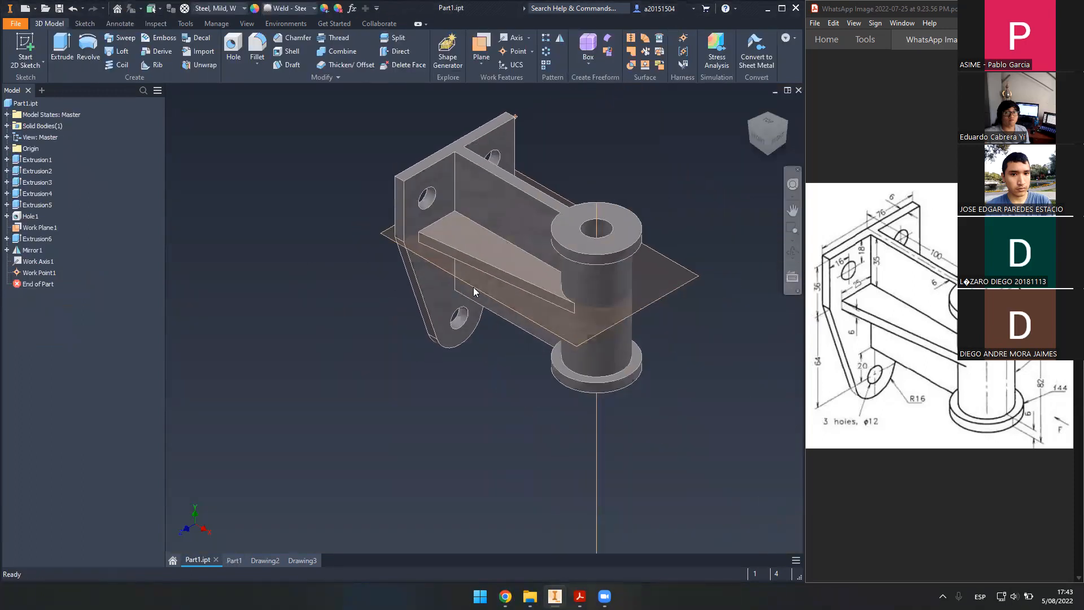
scroll(473, 290, down, 1)
right_click(32, 274)
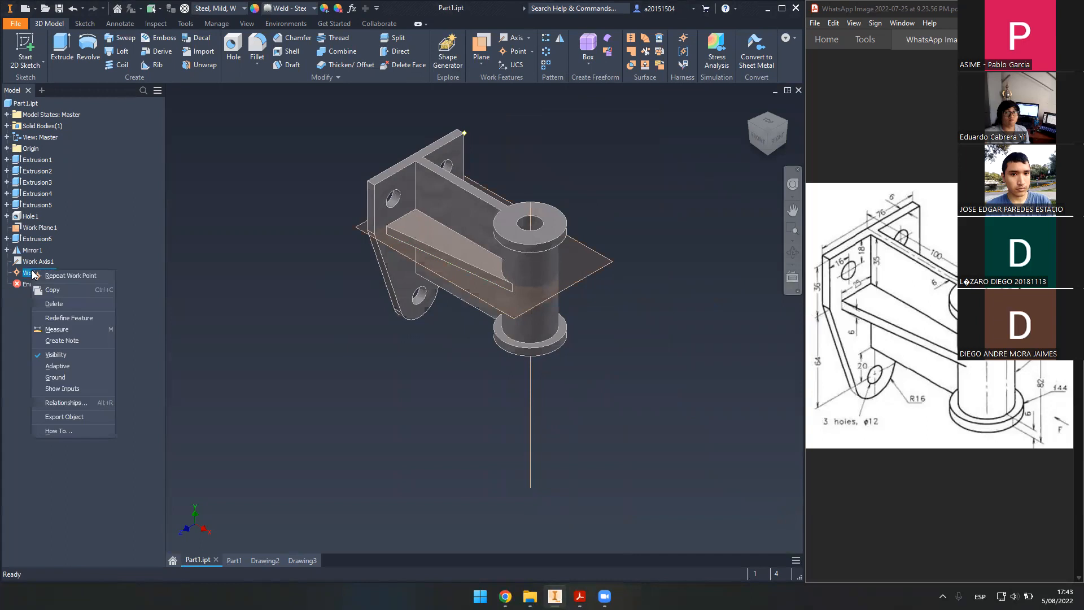
click(70, 360)
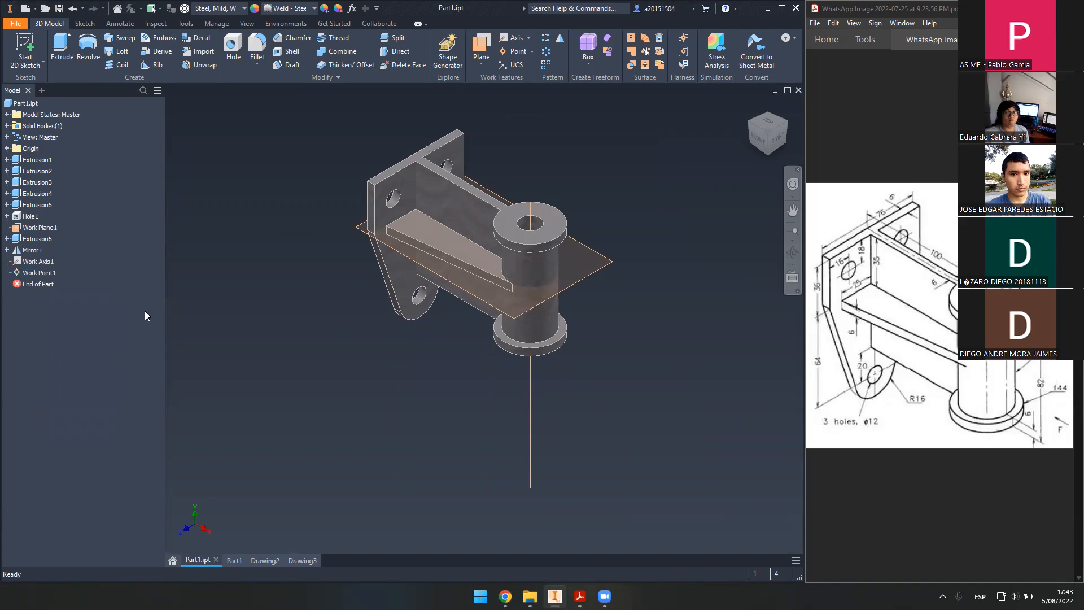
click(236, 559)
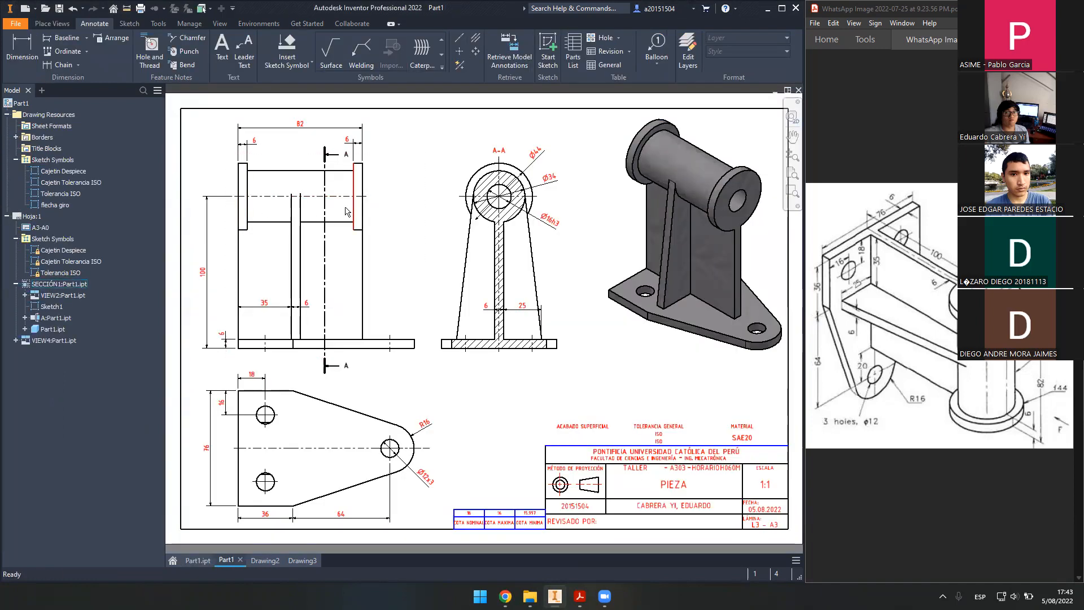
click(270, 196)
key(Escape)
click(198, 560)
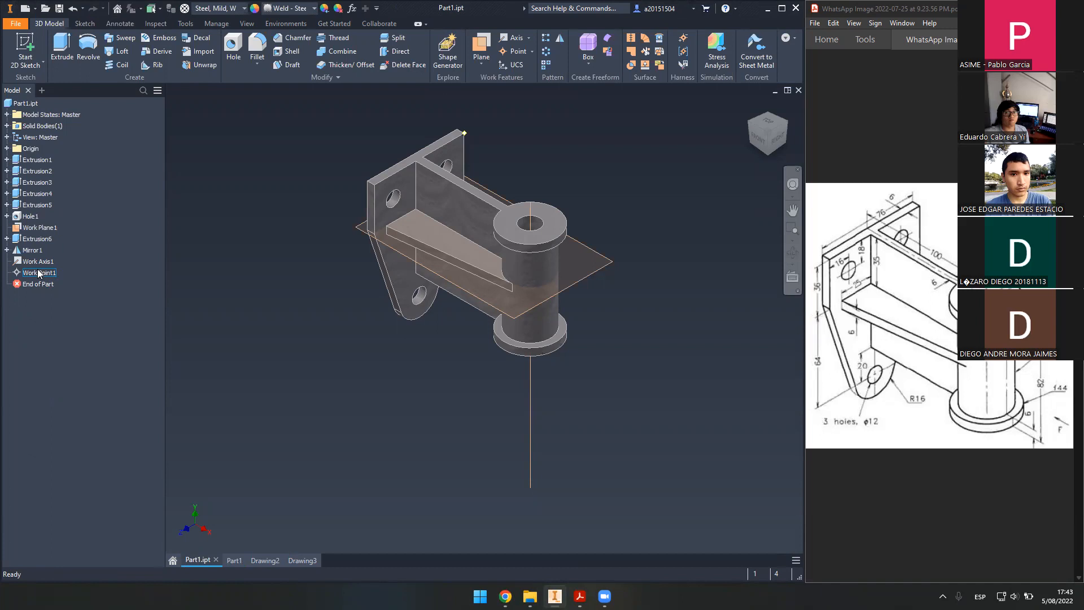
- Turn off Work Point1's visibility, then select Extrusion5 and Hole1 in the browser to review them
right_click(37, 270)
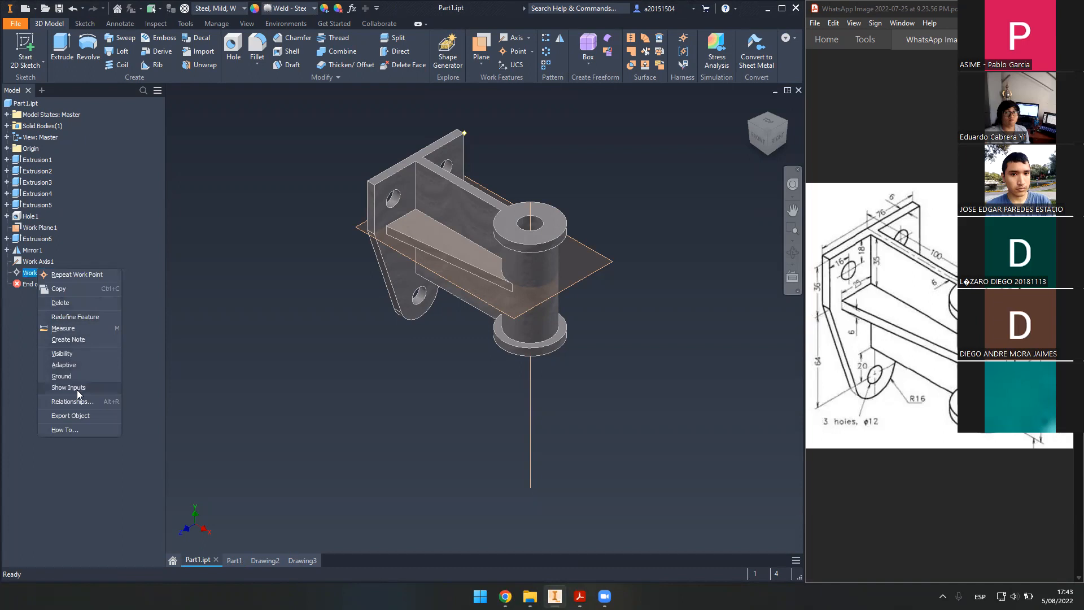
click(83, 356)
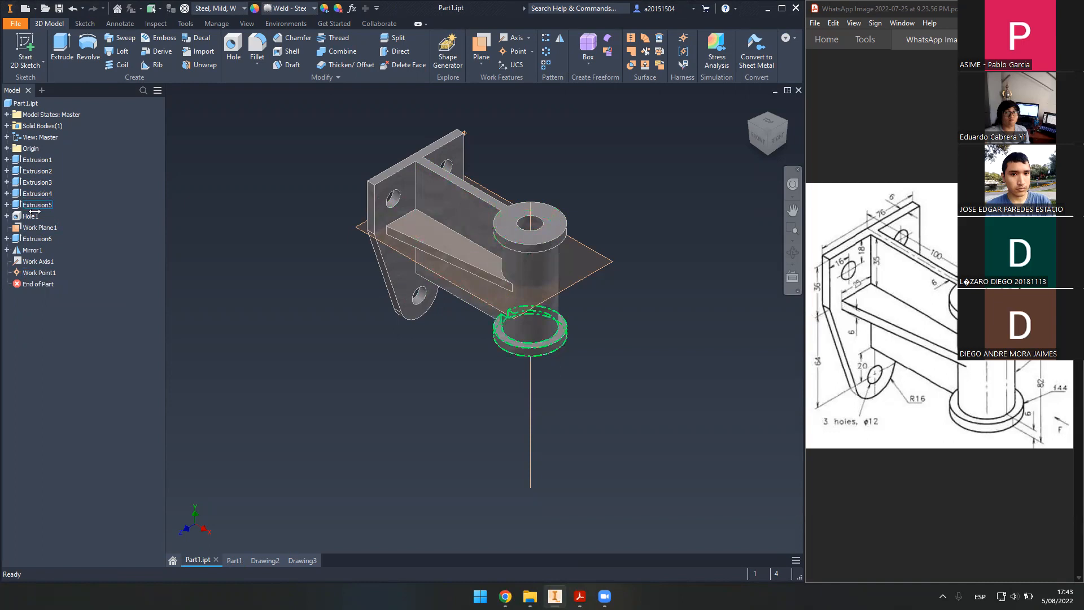
click(35, 205)
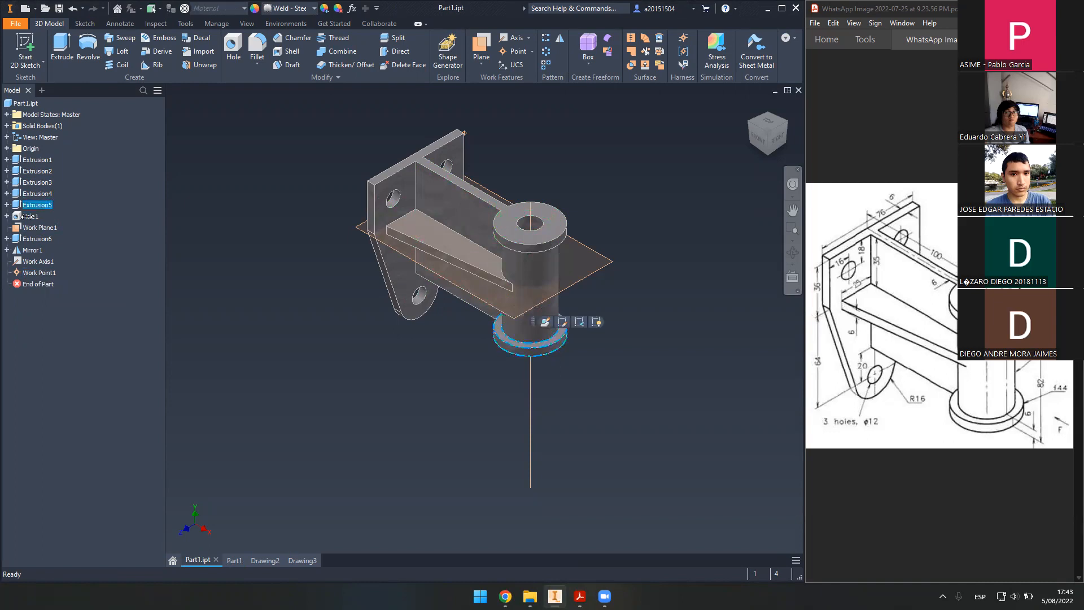
click(34, 213)
mouse_move(34, 212)
mouse_down()
mouse_move(49, 193)
mouse_move(39, 243)
mouse_move(38, 215)
mouse_move(54, 238)
mouse_move(43, 205)
mouse_up()
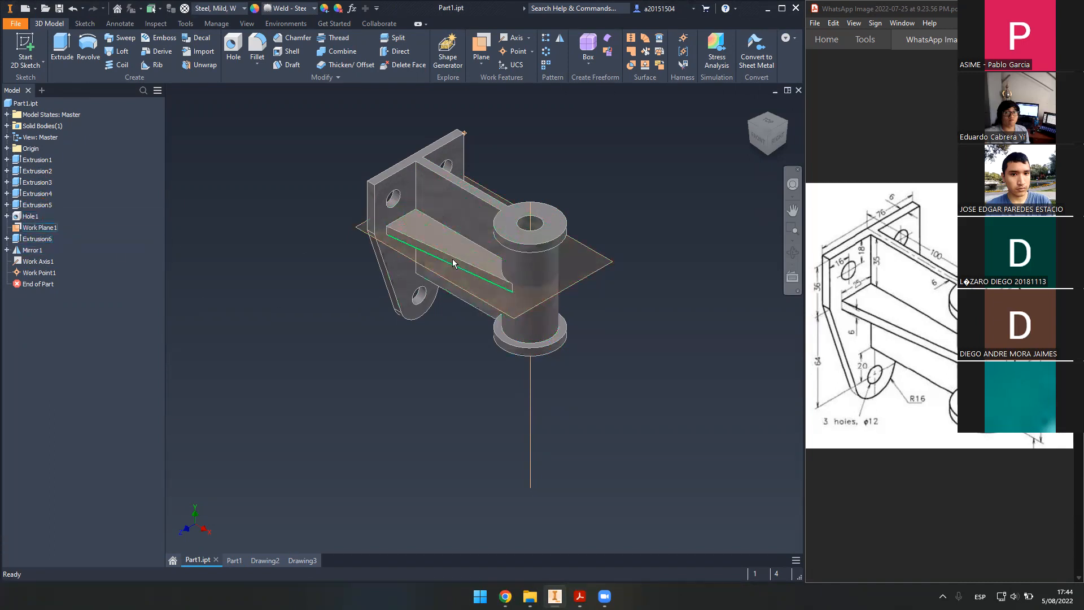
scroll(513, 192, down, 2)
scroll(512, 192, up, 2)
middle_drag(584, 165, 579, 208)
scroll(537, 190, up, 4)
middle_drag(537, 172, 542, 151)
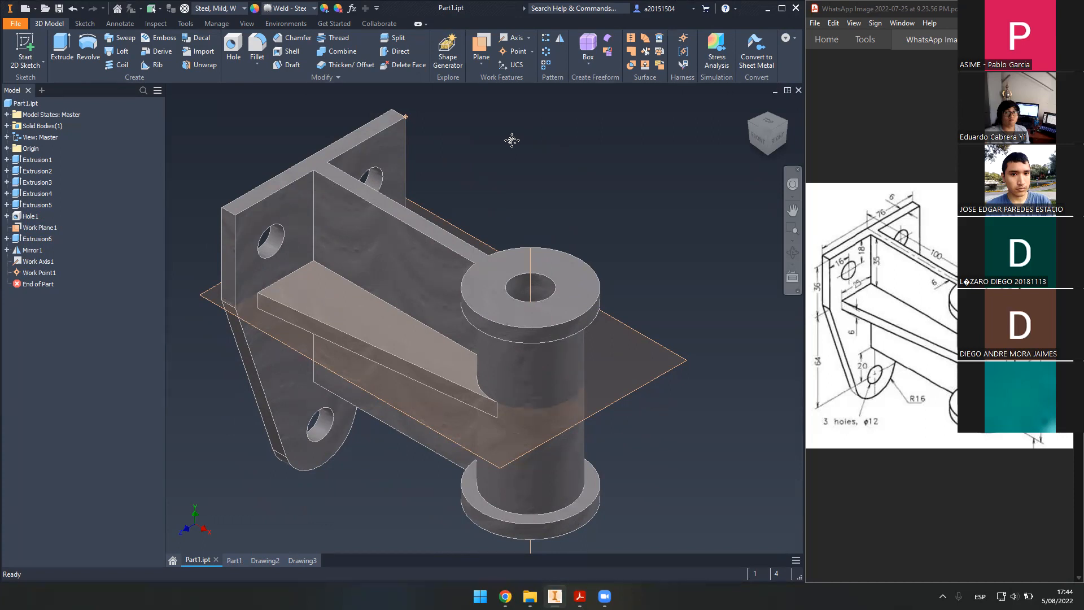
scroll(511, 140, down, 5)
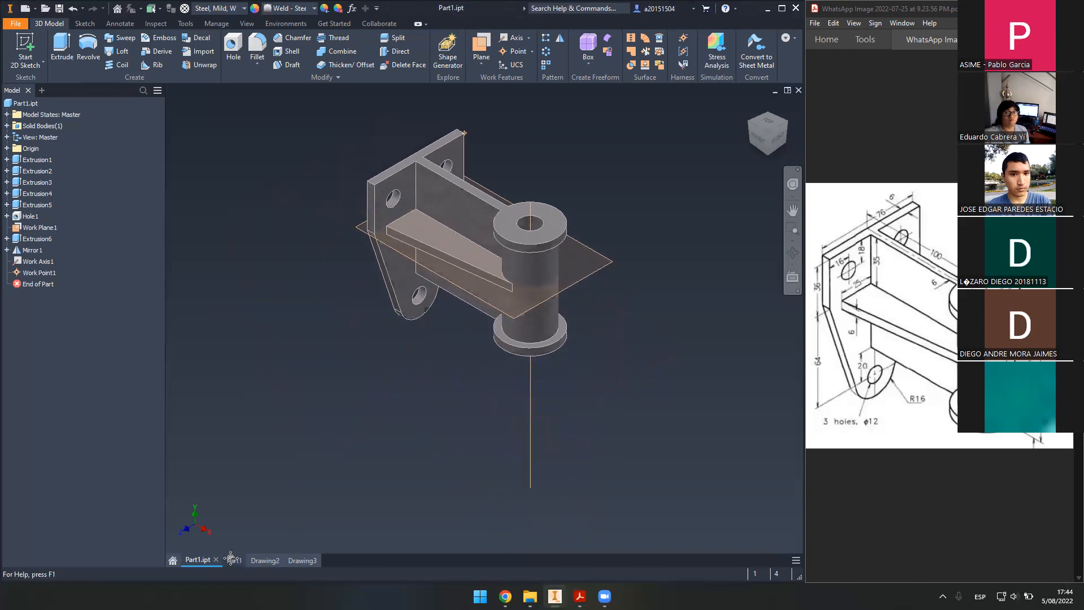
- Switch to the Part1 drawing sheet and collapse the Sketch Symbols folder
click(233, 560)
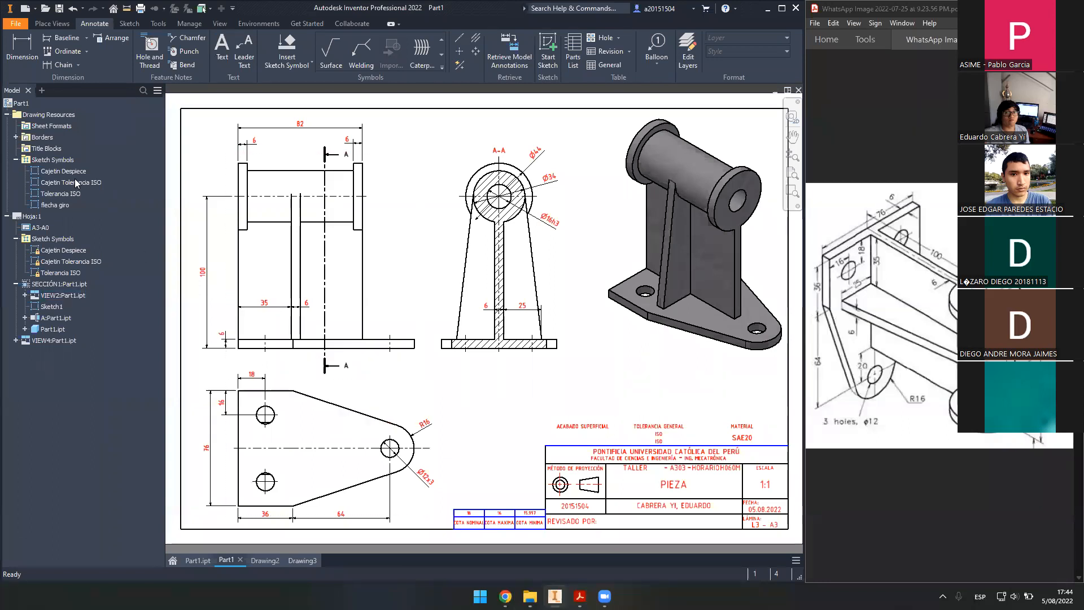
click(16, 160)
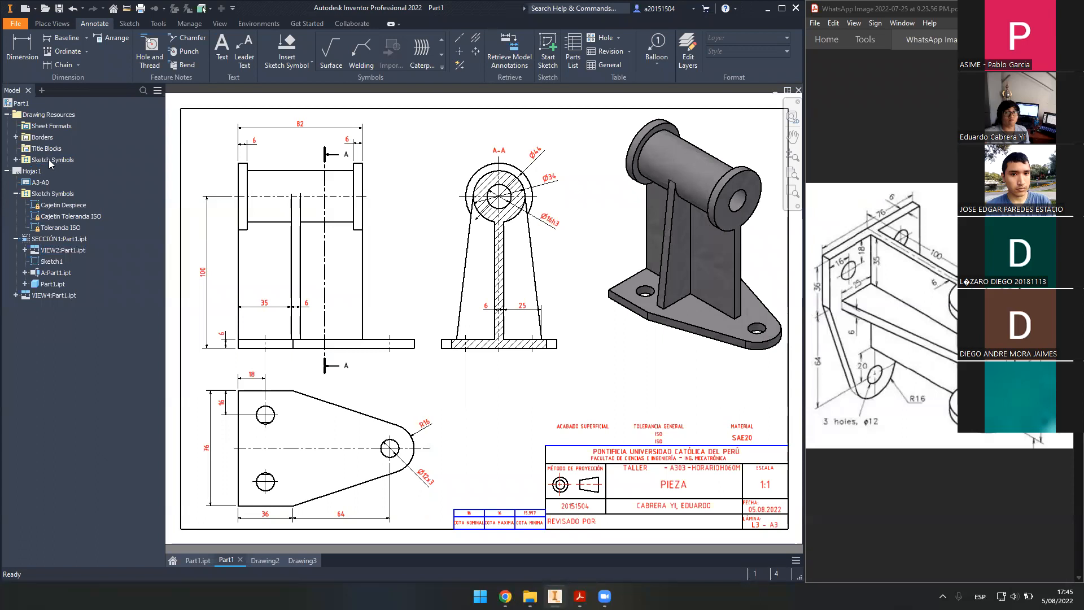
click(264, 559)
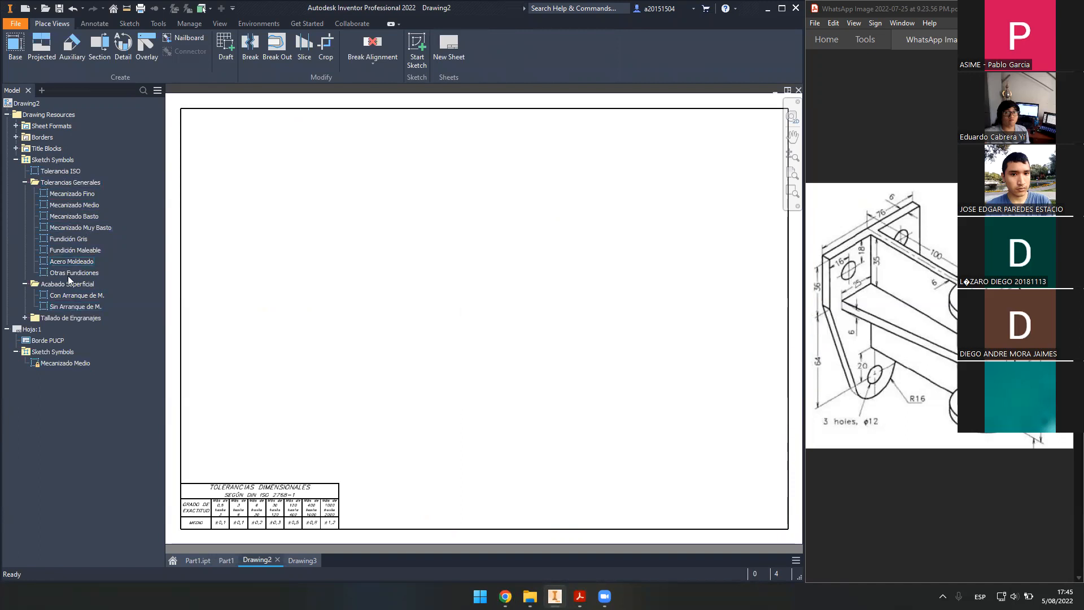
click(16, 159)
click(16, 159)
click(16, 137)
click(16, 137)
click(222, 558)
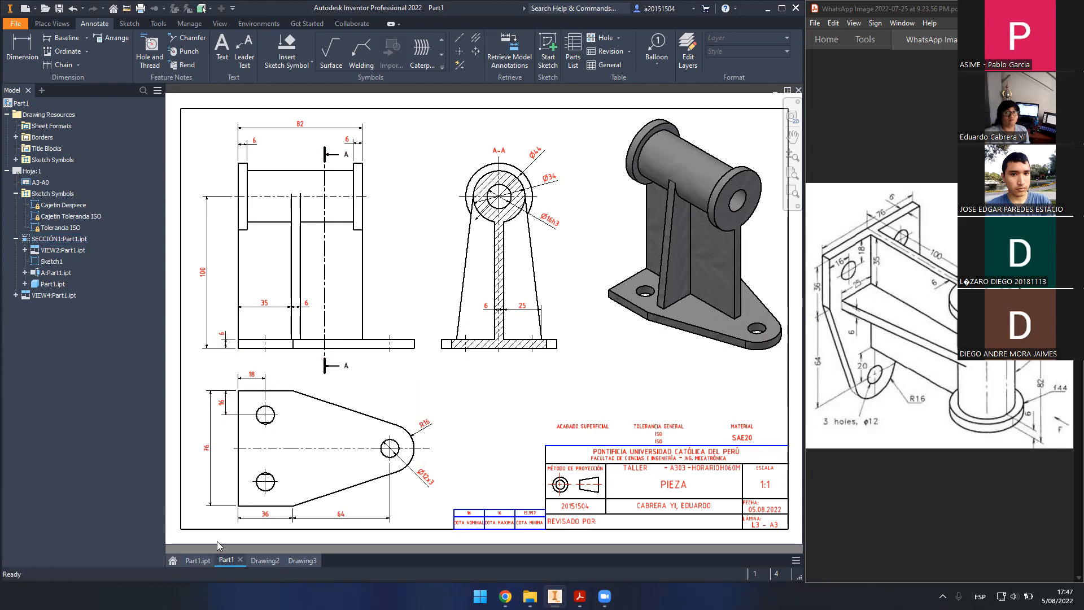
- Switch to Part1.ipt and pan and zoom around the bracket solid
click(200, 559)
middle_drag(611, 313, 636, 338)
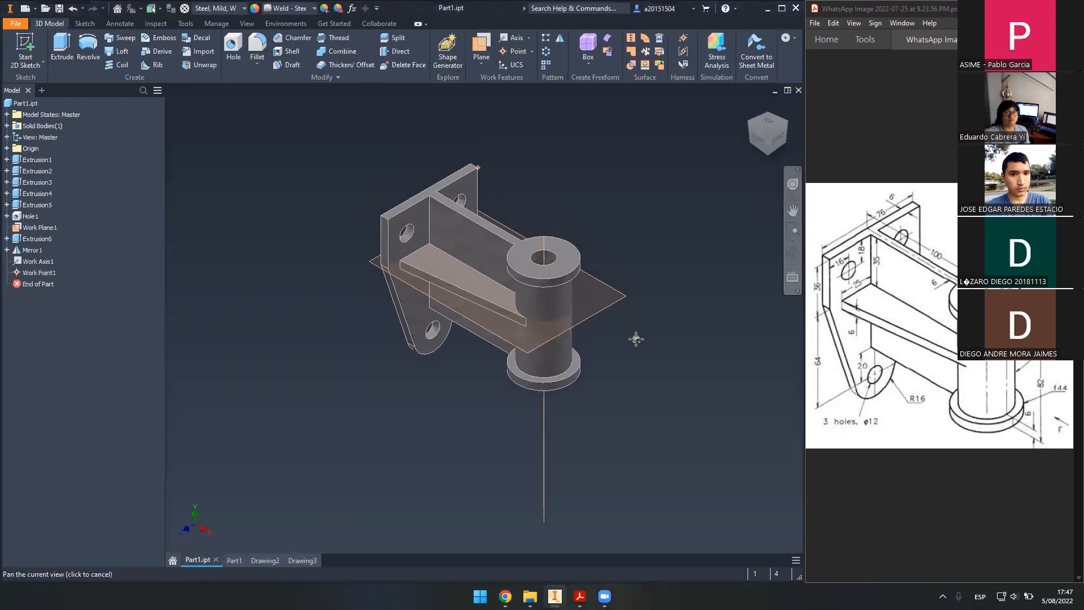
middle_drag(567, 214, 555, 178)
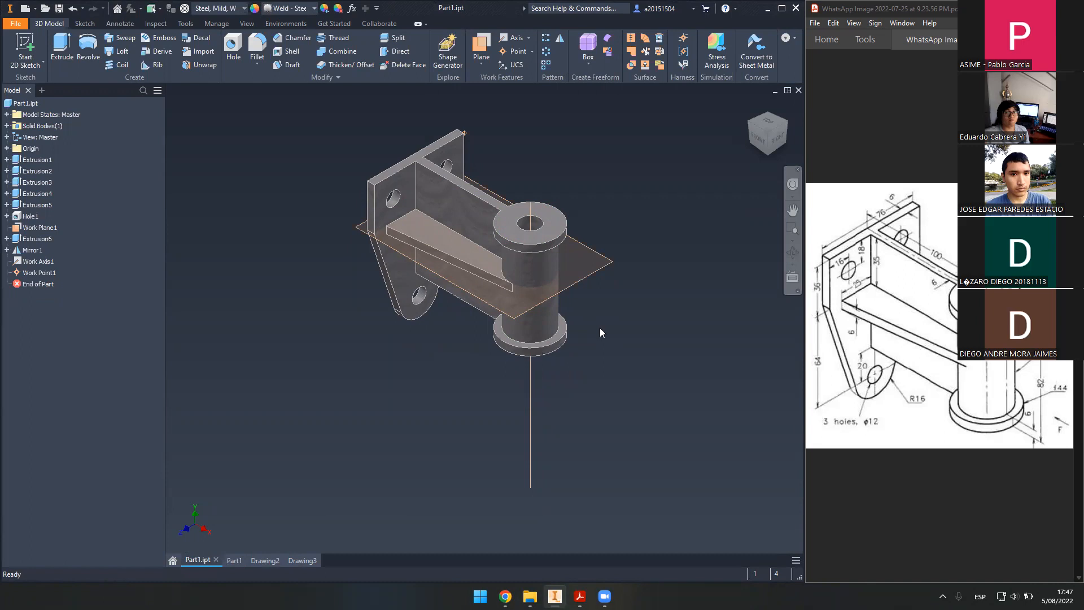
drag(836, 210, 1028, 404)
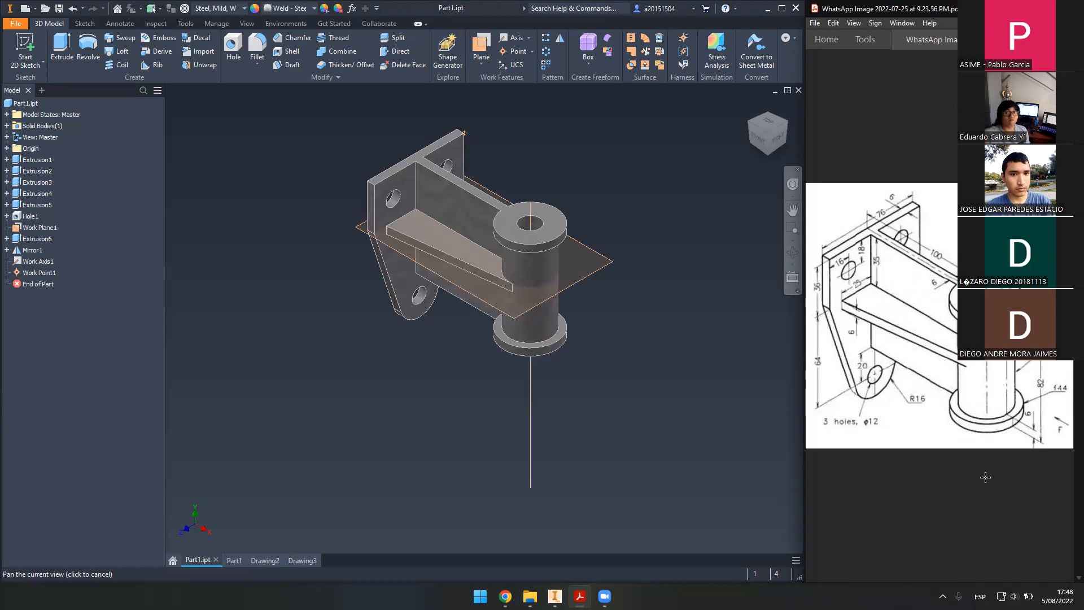
drag(721, 278, 685, 329)
middle_drag(685, 329, 677, 277)
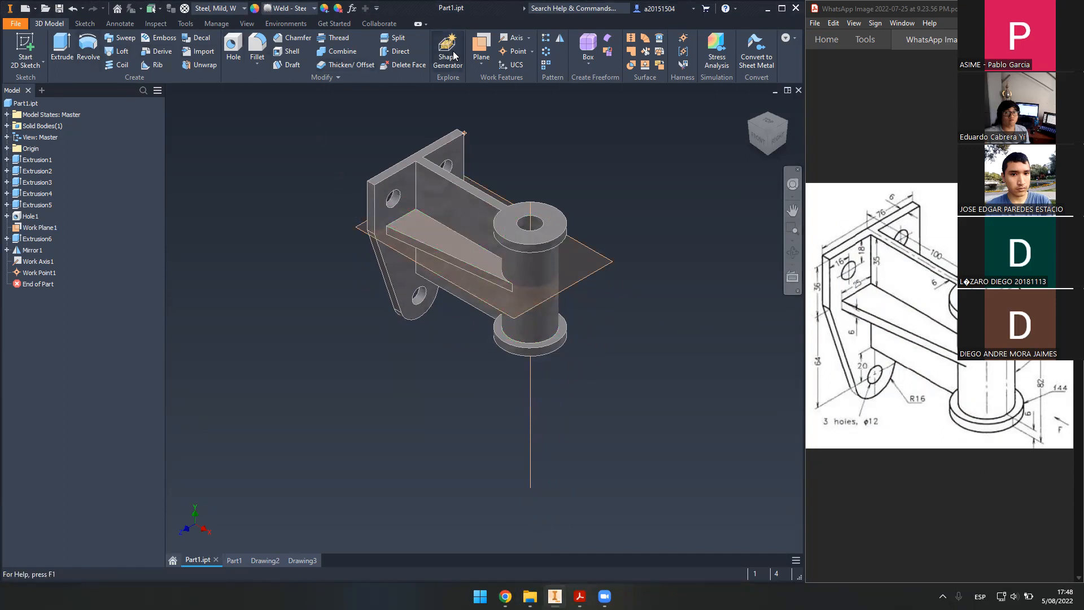
middle_drag(346, 228, 248, 225)
scroll(350, 243, up, 3)
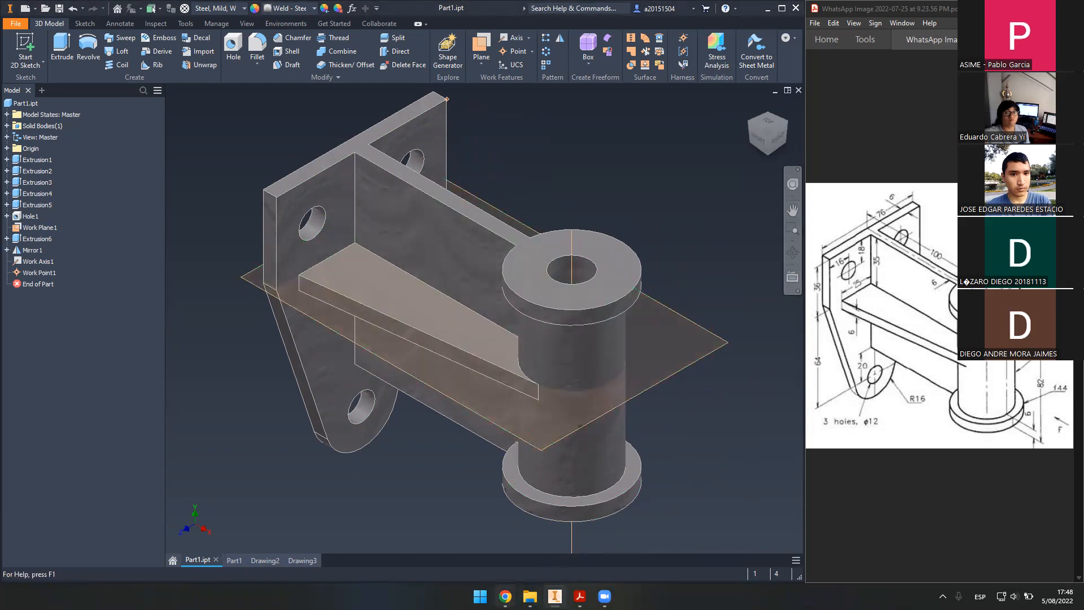
click(505, 596)
- Search the web for 'documentacion inventor'
click(421, 10)
text(doc)
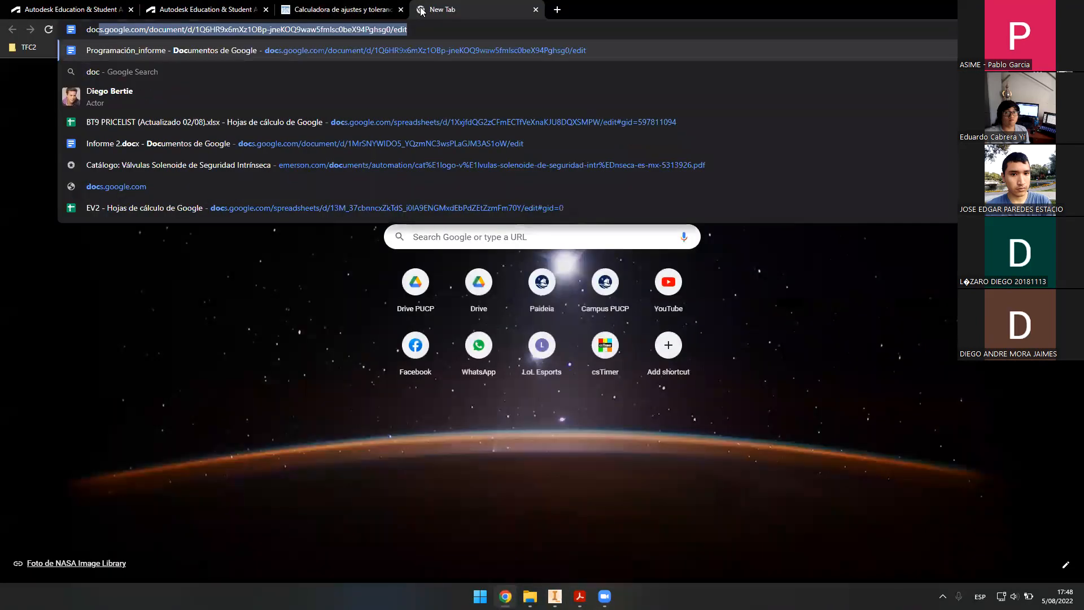
text(umentacion in)
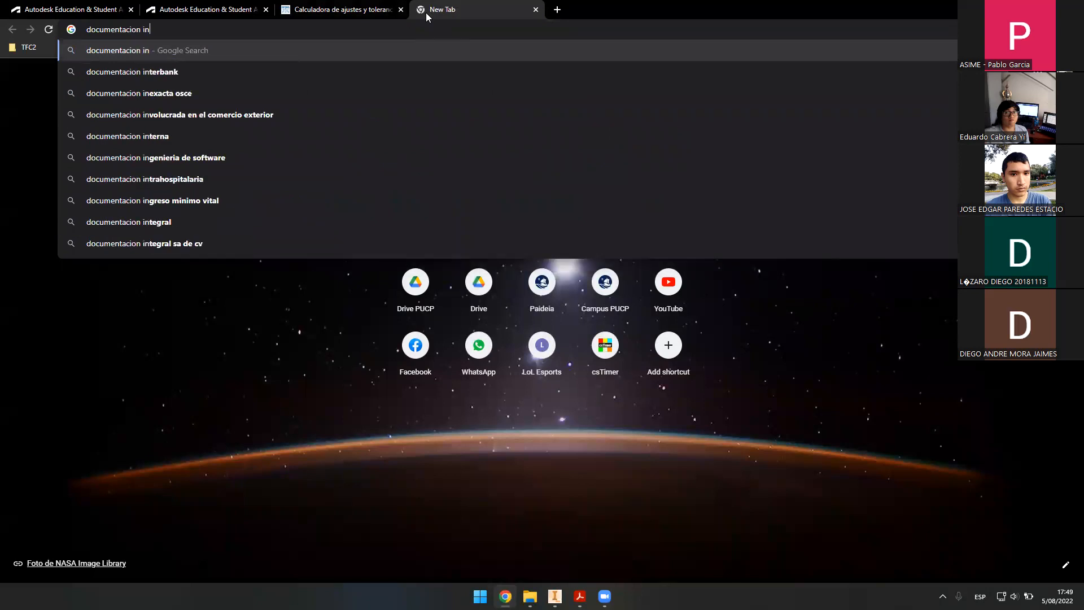
text(ventor)
key(Return)
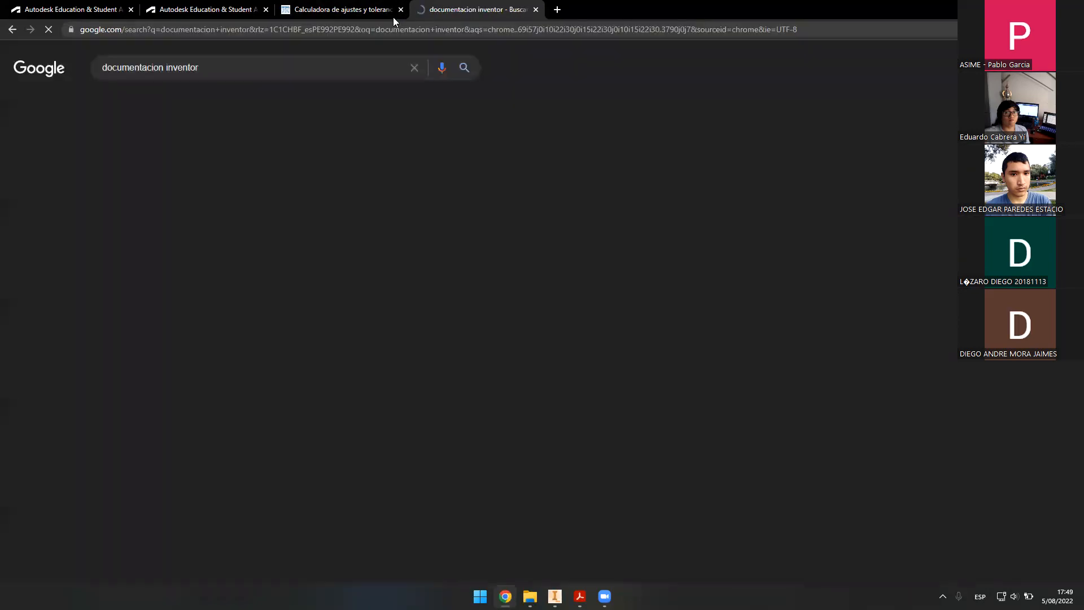
drag(199, 67, 44, 74)
key(BackSpace)
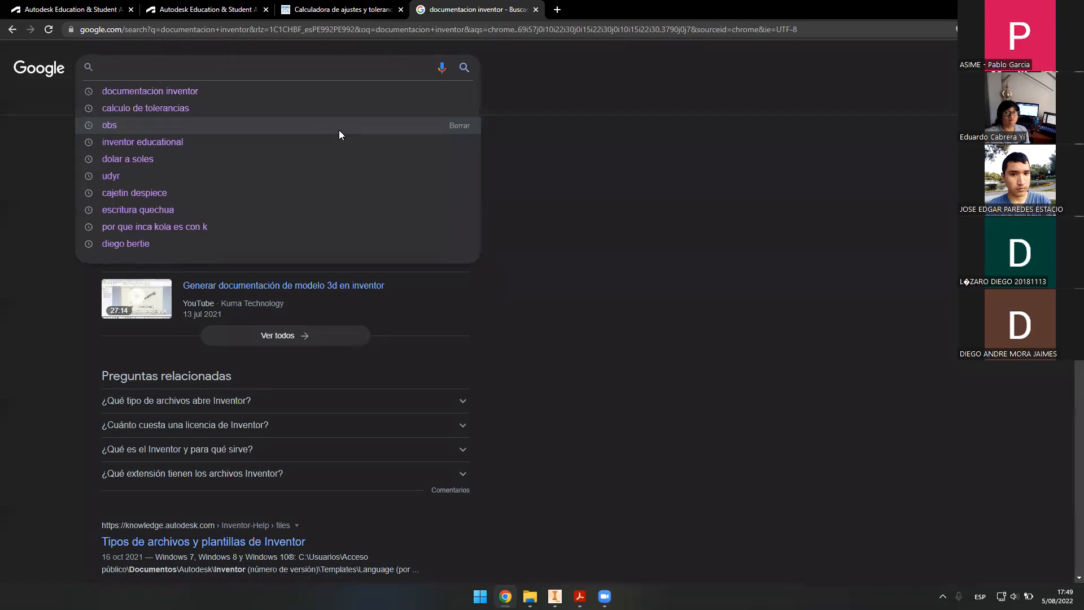
- Search 'linea entre dos ejes inventor' and read the Autodesk centre-lines help article
click(339, 131)
text(linea )
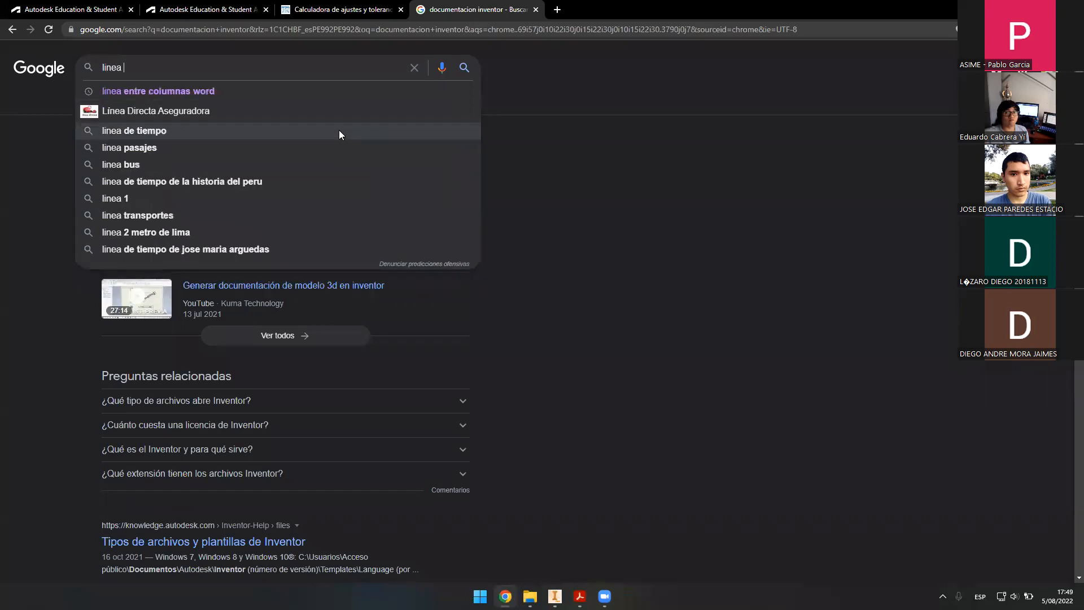
text(entre dos eje)
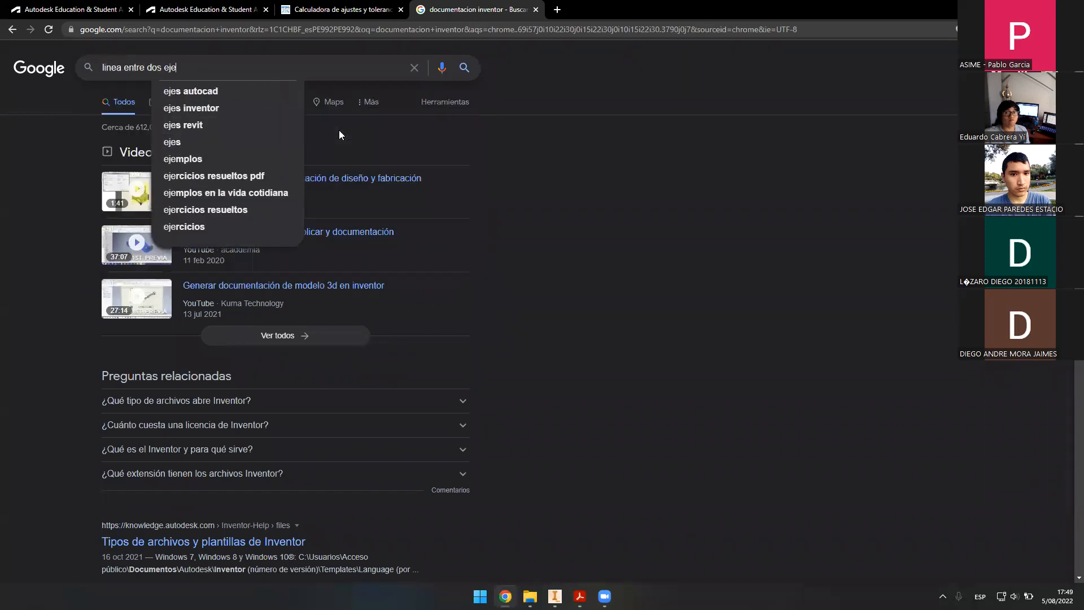
text(s inventor)
key(Return)
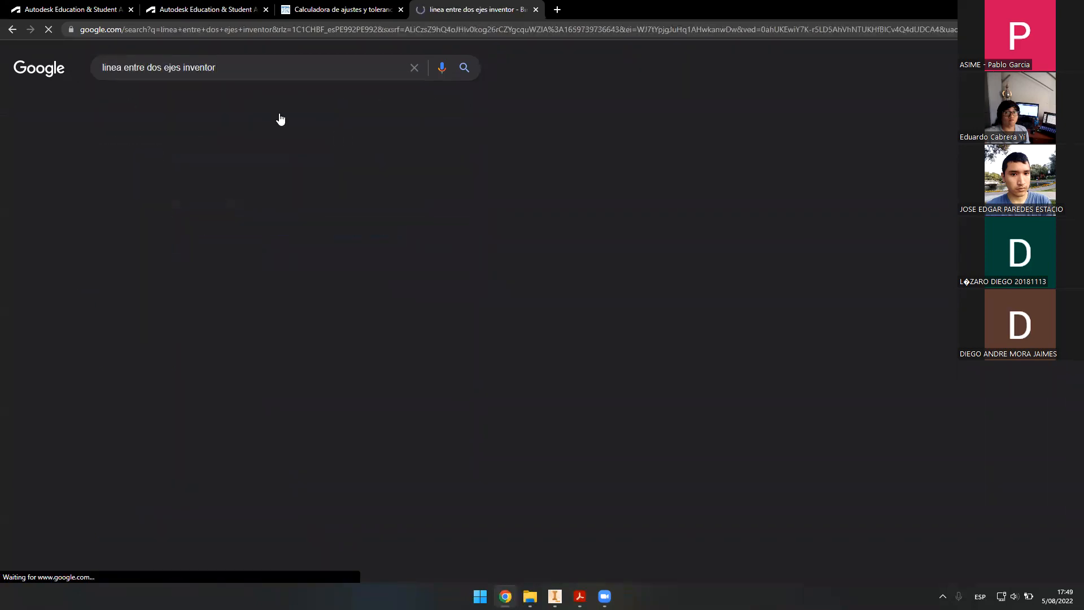
click(247, 446)
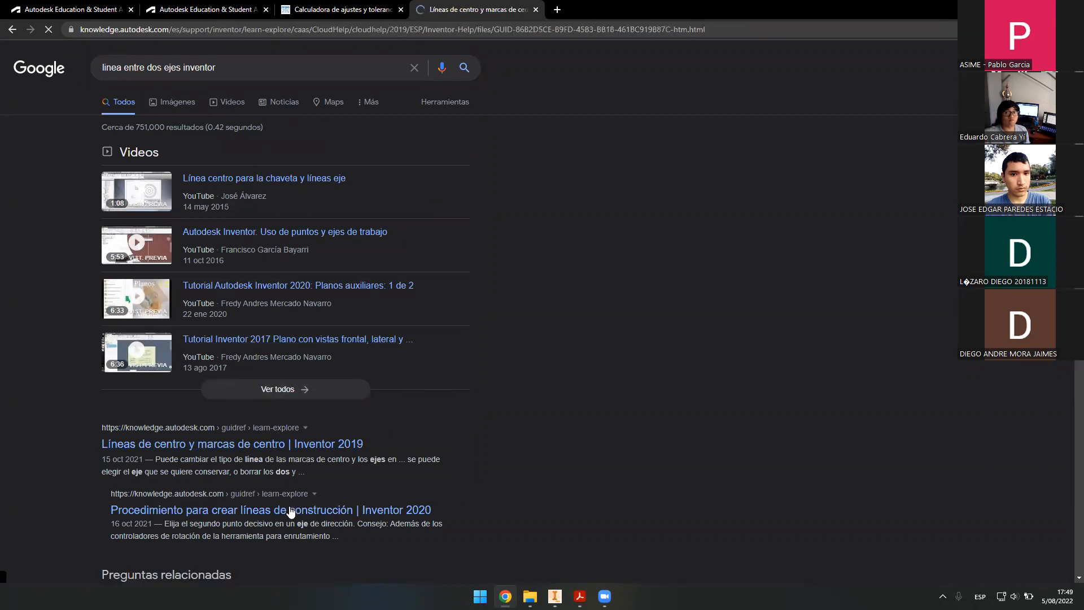
scroll(531, 316, down, 3)
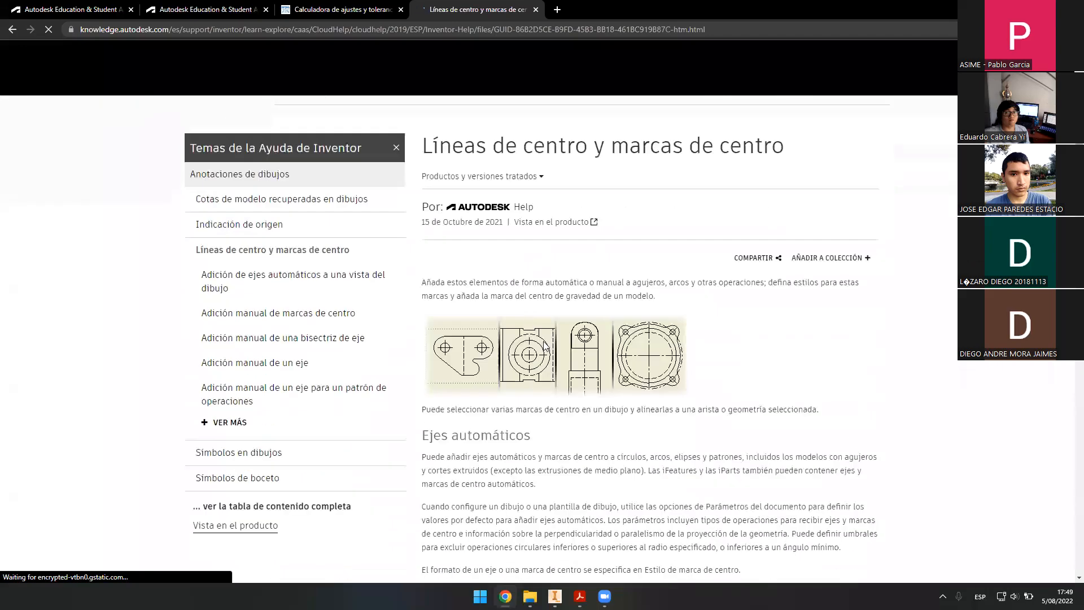
scroll(546, 348, down, 7)
scroll(534, 364, up, 10)
scroll(668, 367, down, 20)
scroll(652, 356, up, 5)
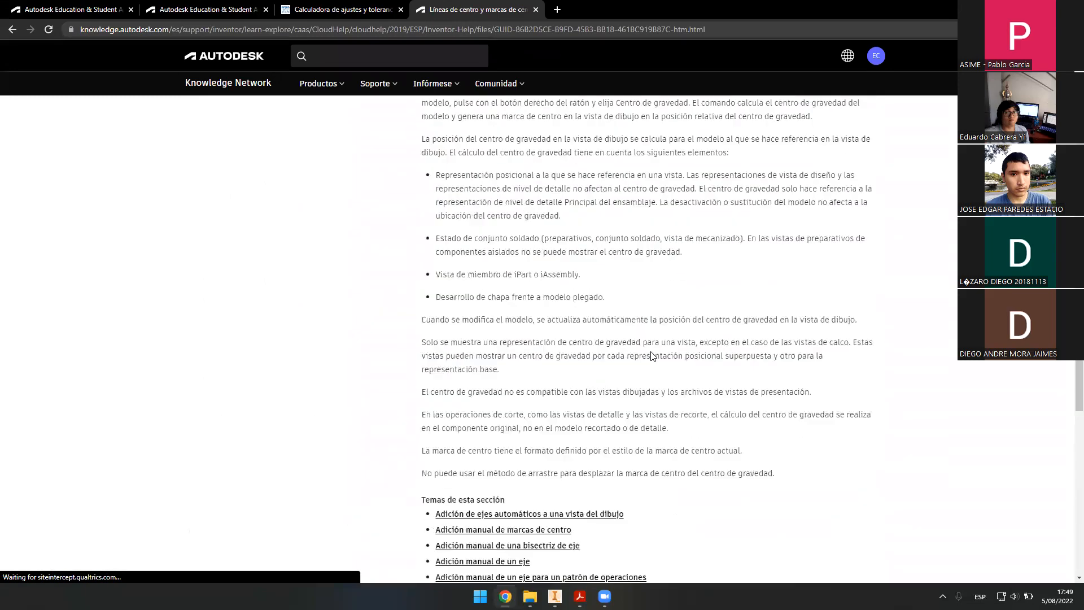
scroll(651, 355, up, 15)
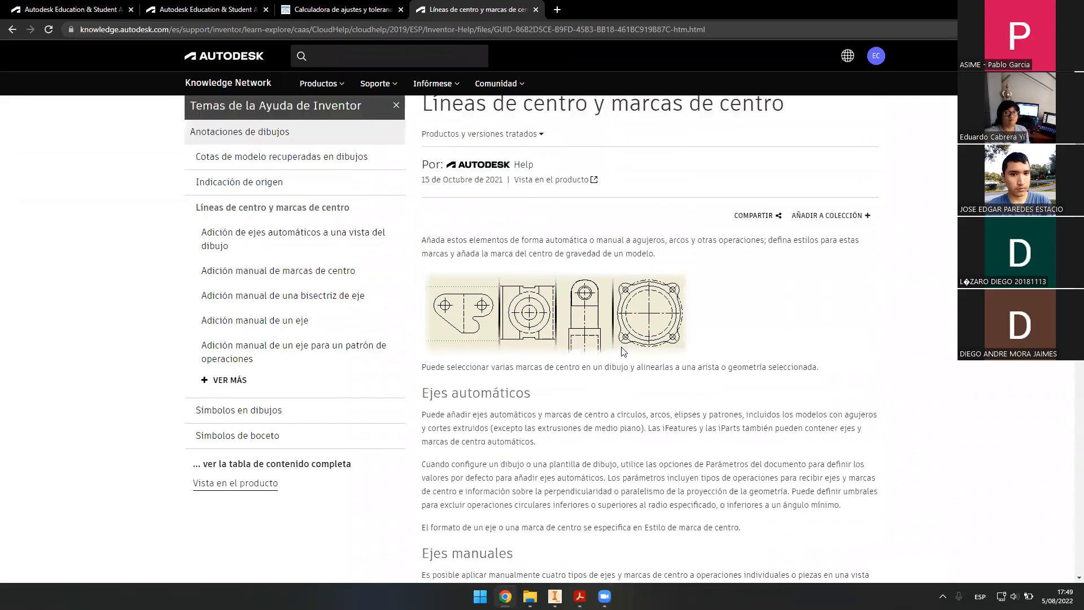
scroll(621, 351, up, 2)
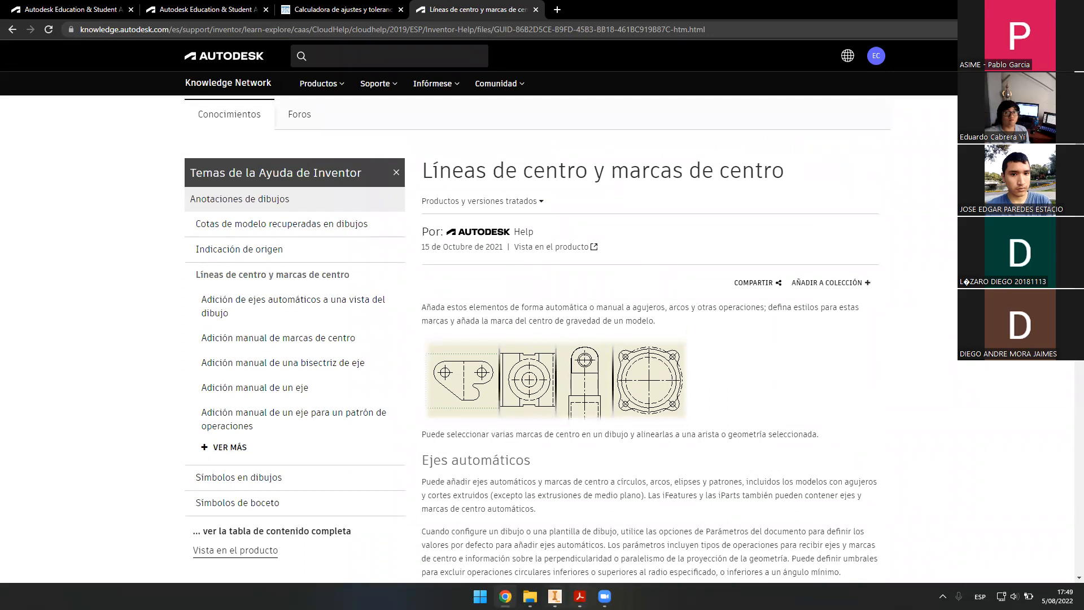
key(alt+Tab)
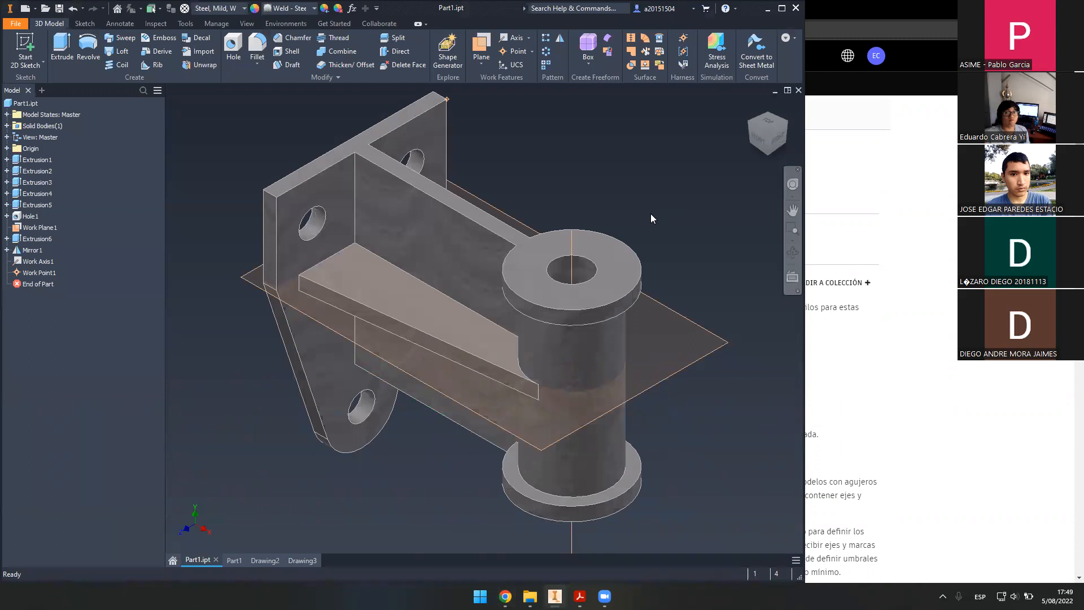
middle_drag(629, 191, 623, 205)
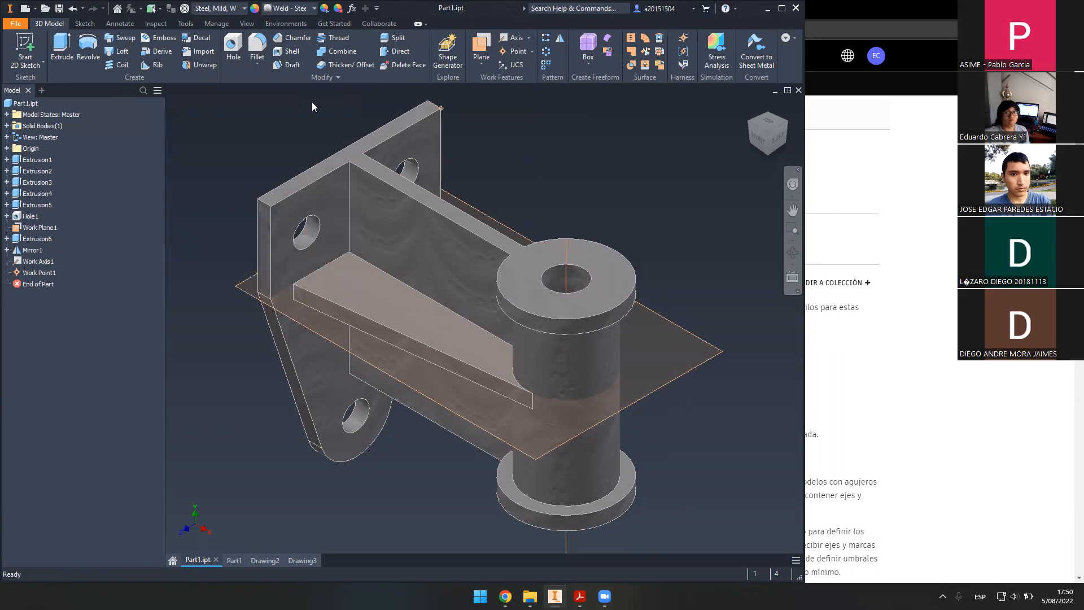
middle_drag(350, 115, 350, 121)
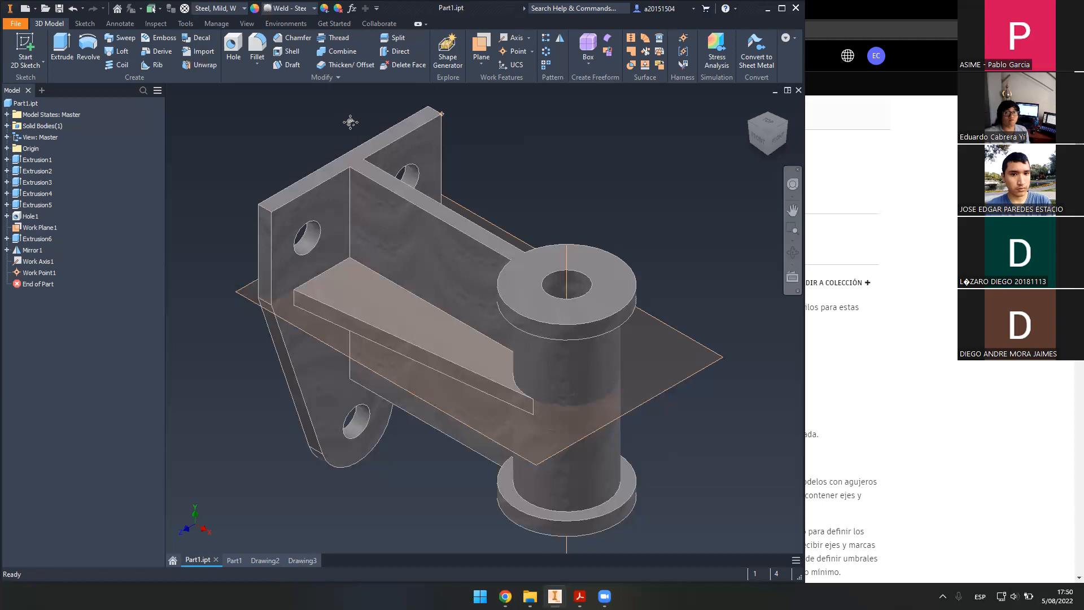
click(7, 204)
click(29, 216)
double_click(29, 217)
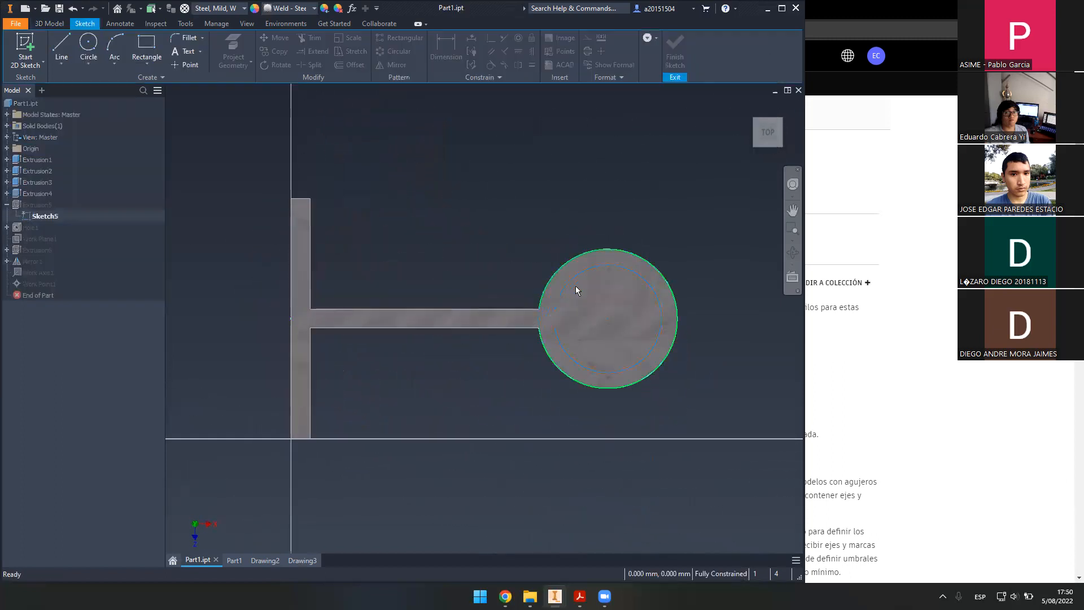
click(651, 50)
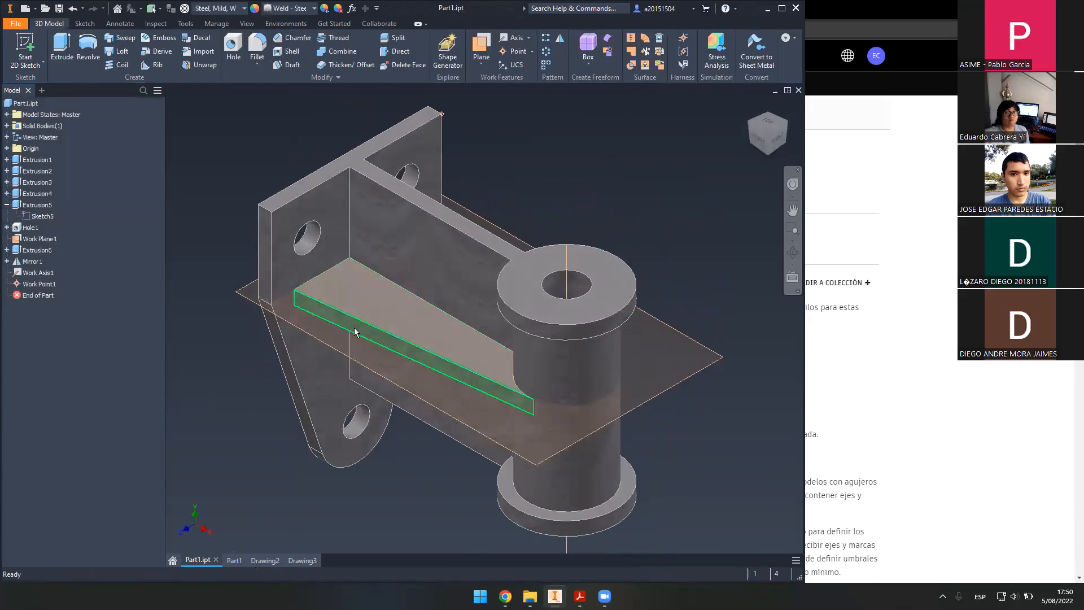
mouse_move(372, 345)
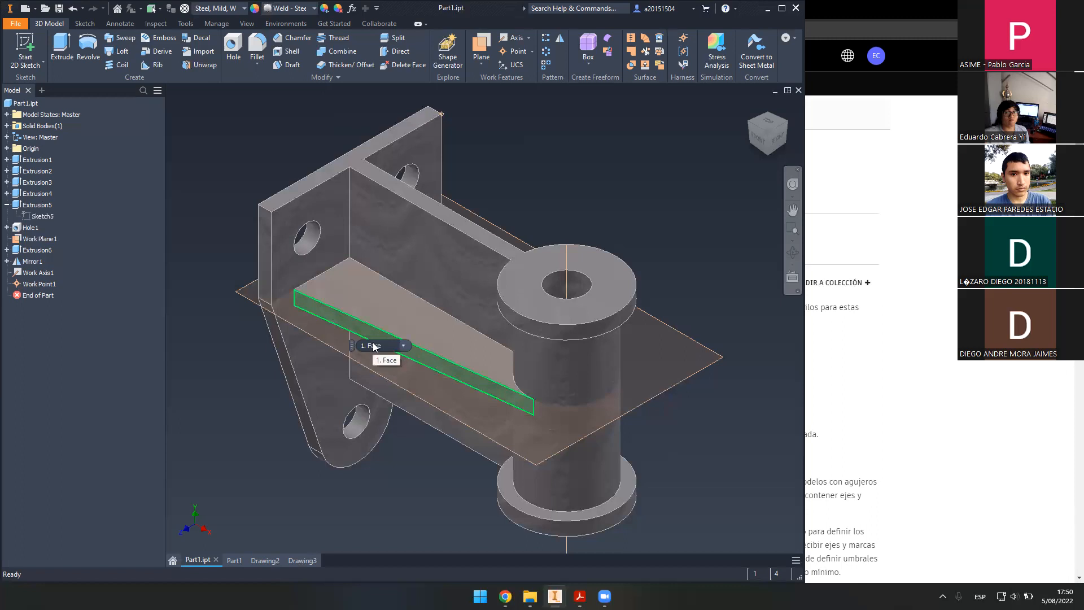
- In the Parameters table, set d0's equation to 80 and click Done
click(352, 10)
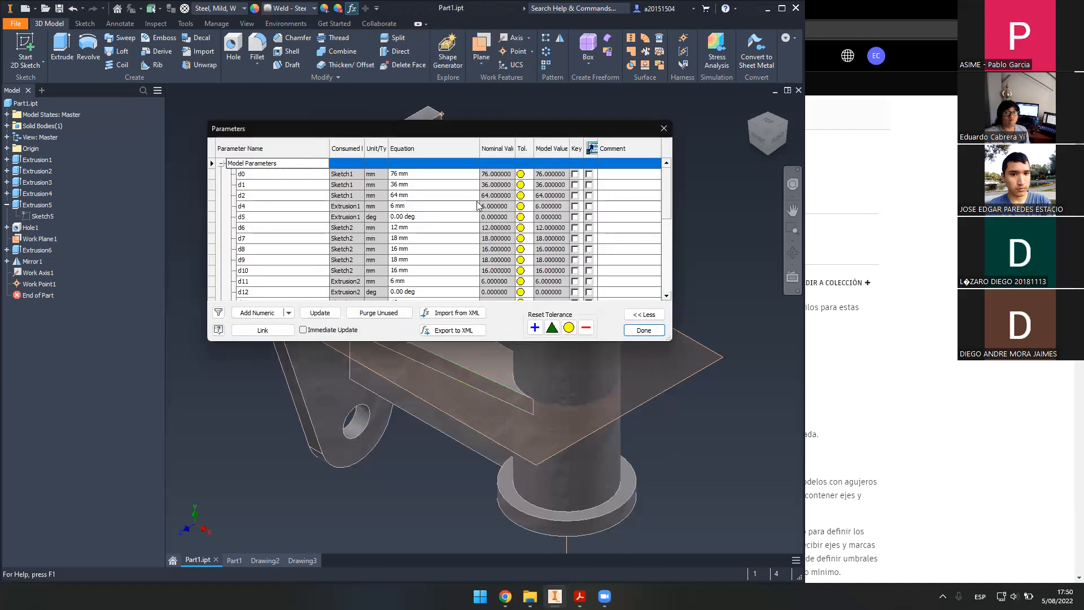
scroll(440, 225, down, 6)
scroll(414, 228, up, 6)
scroll(339, 237, down, 4)
scroll(358, 263, up, 4)
scroll(468, 251, down, 2)
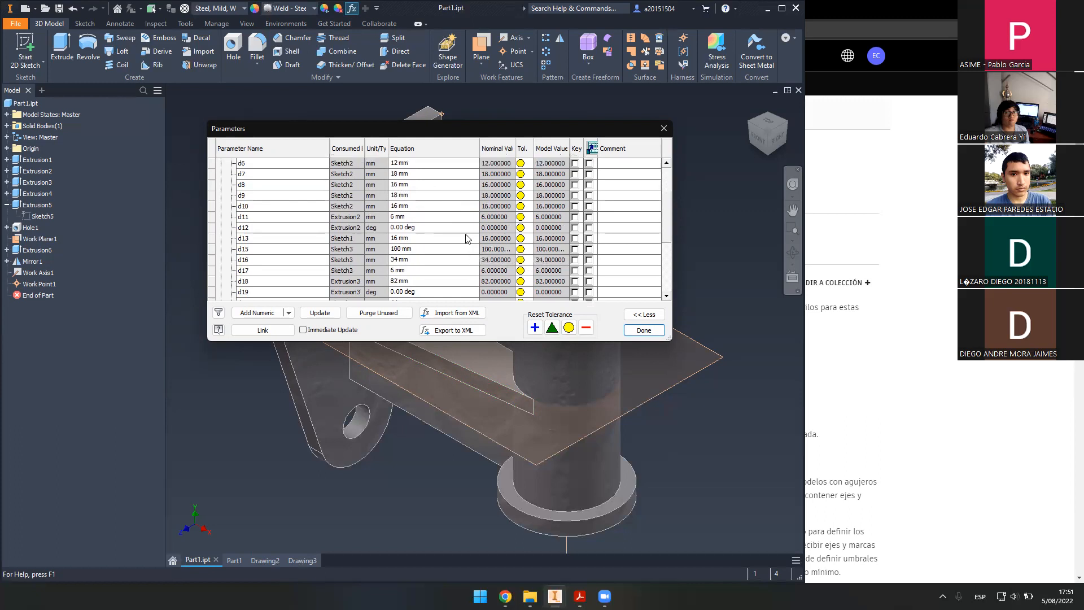
scroll(450, 232, up, 2)
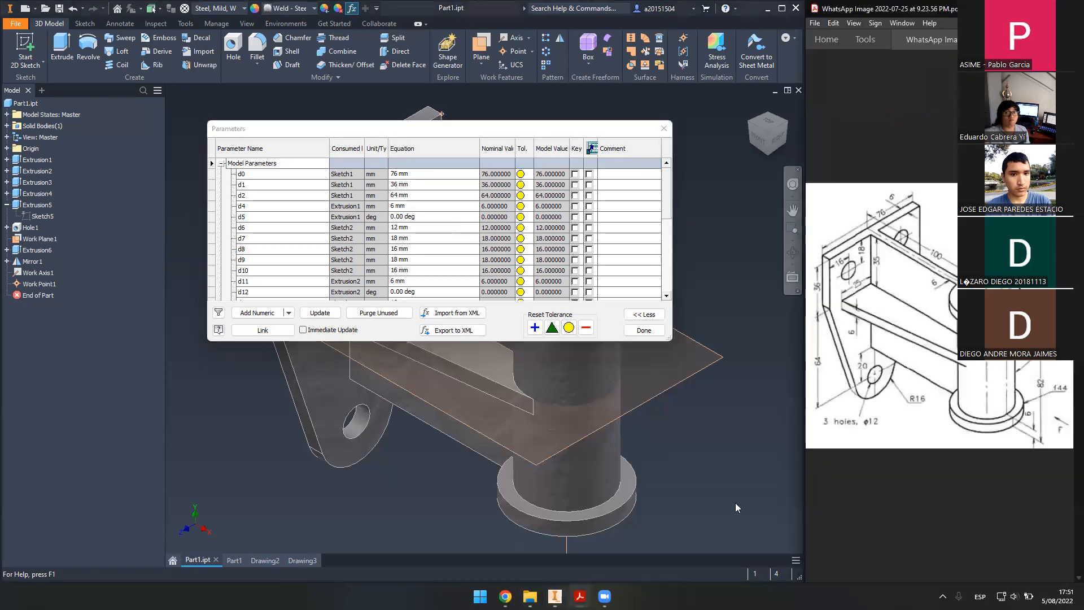
click(411, 176)
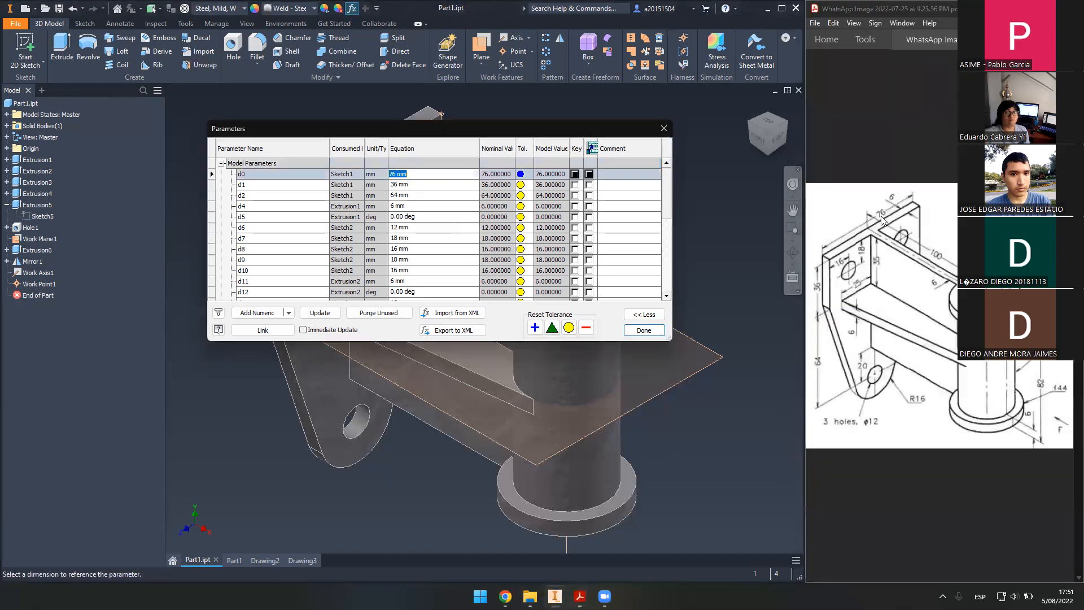
text(80)
click(639, 326)
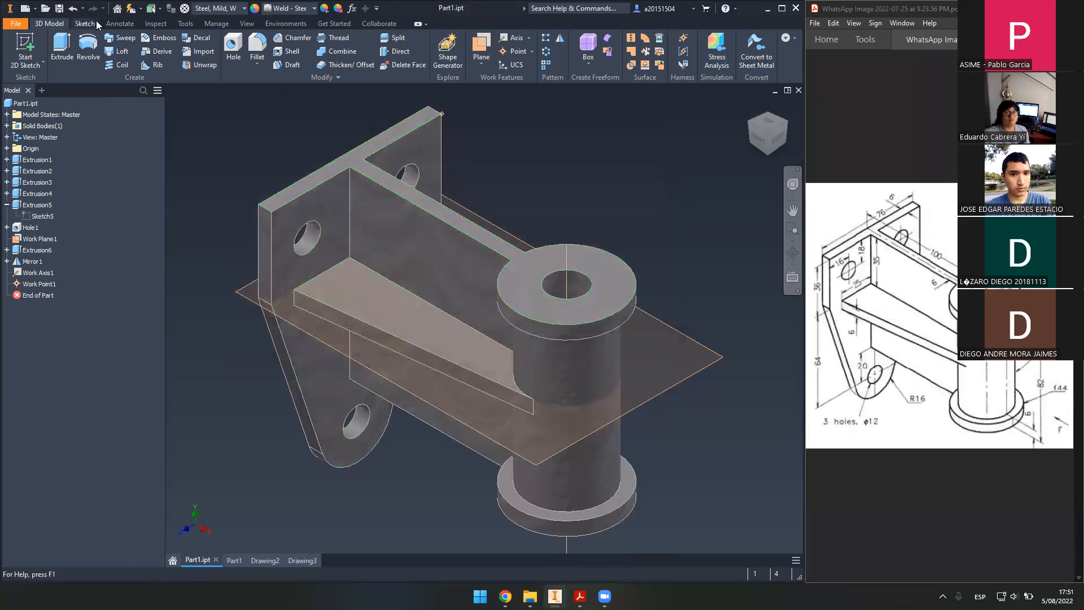
- Measure the top plate edges at 80.000 mm and confirm d0 reads 80 mm in Parameters
click(156, 24)
click(19, 46)
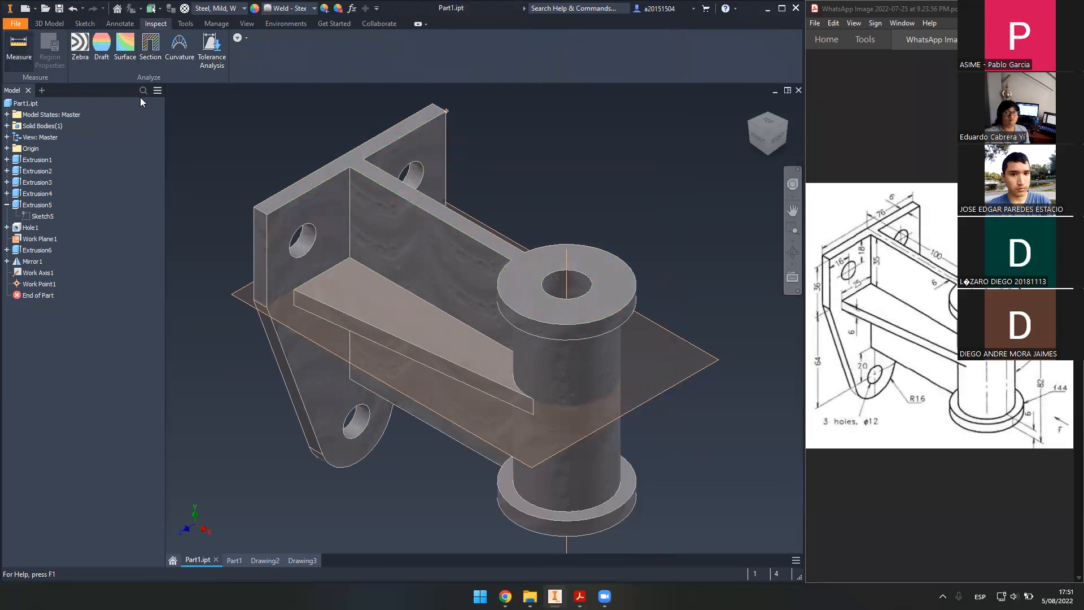
click(267, 216)
click(438, 105)
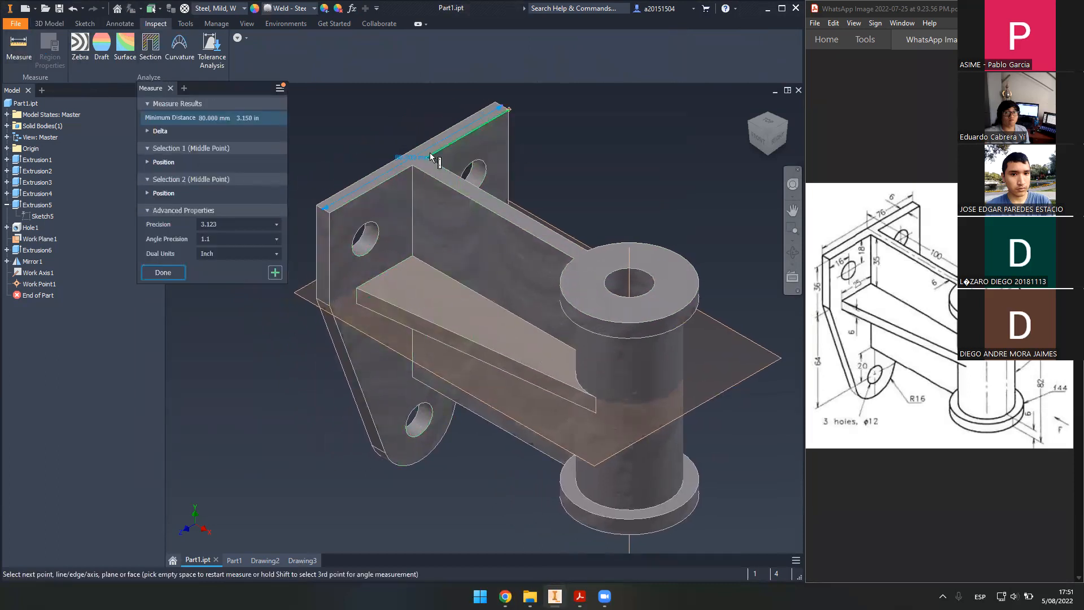
scroll(430, 154, down, 5)
scroll(427, 170, up, 5)
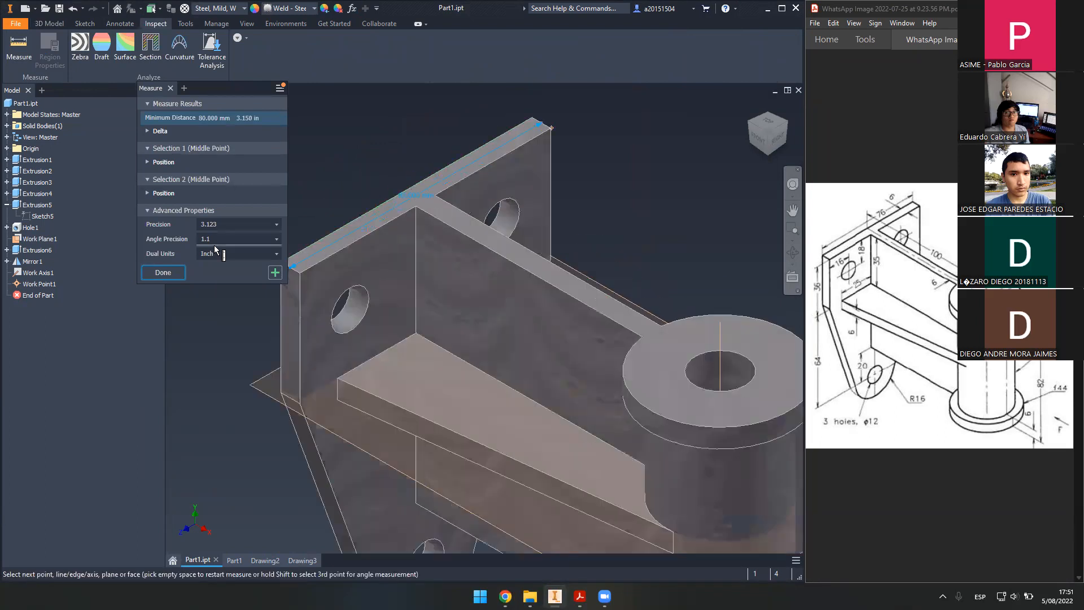
click(174, 274)
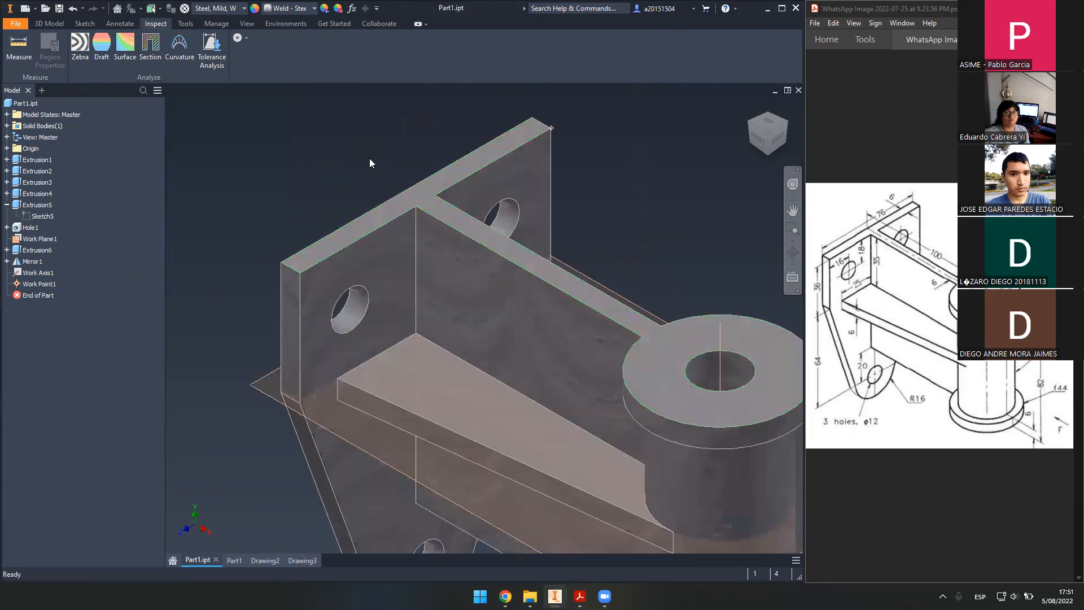
click(351, 8)
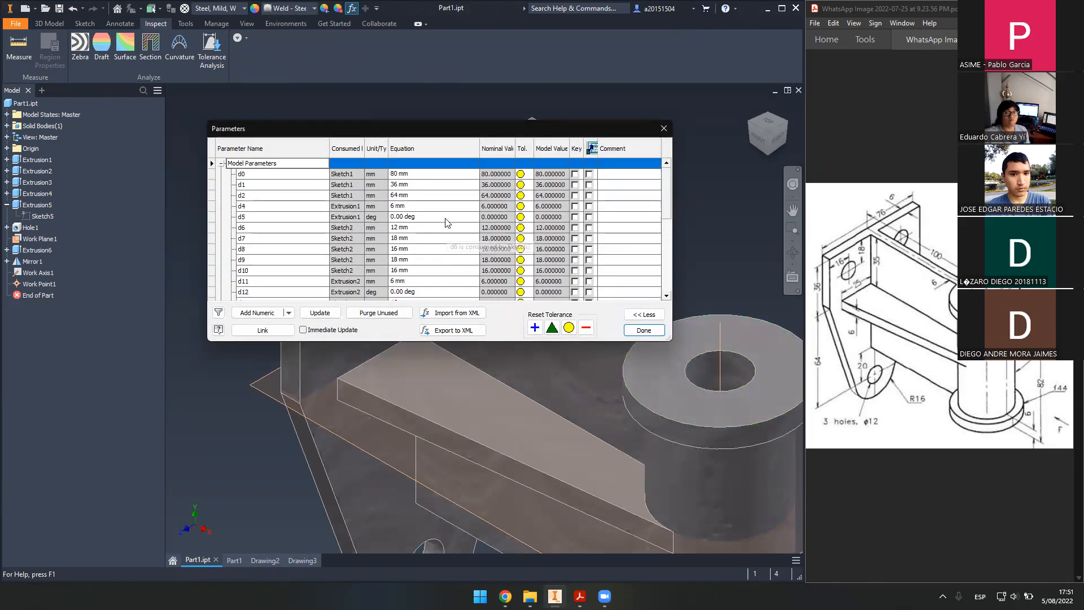
click(655, 126)
click(235, 550)
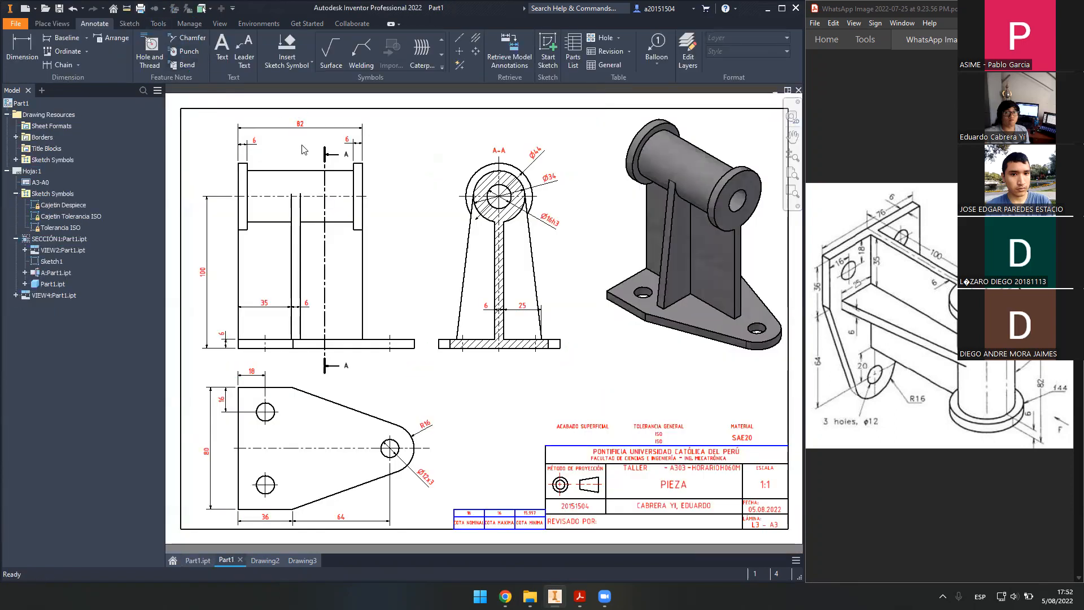
scroll(287, 142, down, 3)
mouse_move(337, 196)
middle_down()
mouse_move(375, 204)
mouse_move(488, 157)
mouse_move(414, 384)
mouse_move(312, 205)
middle_up()
mouse_move(326, 542)
middle_down()
mouse_move(367, 331)
mouse_move(489, 192)
middle_up()
scroll(293, 282, down, 4)
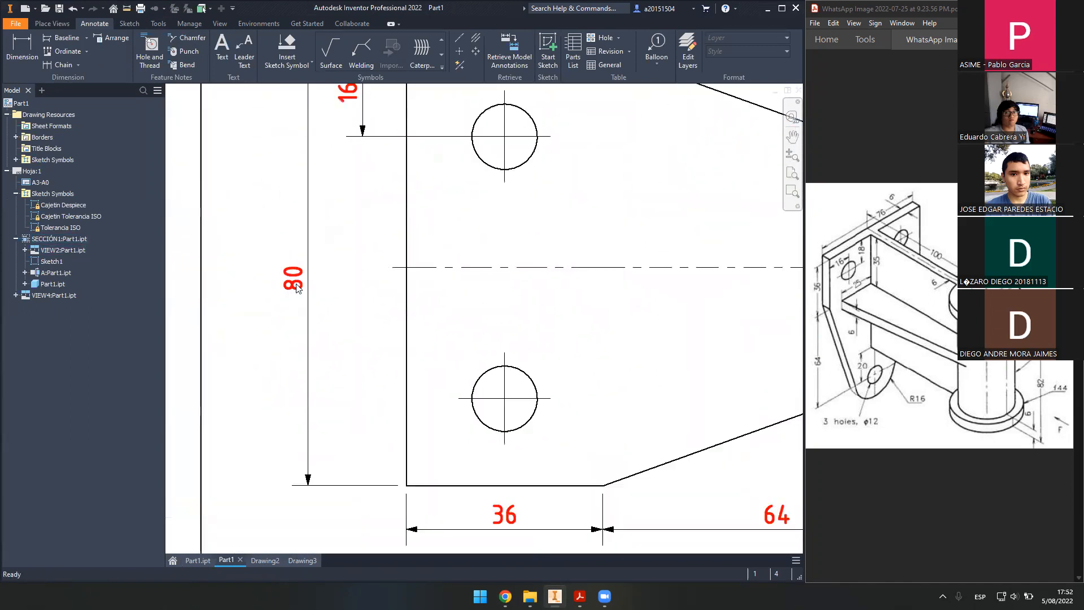
scroll(294, 282, up, 3)
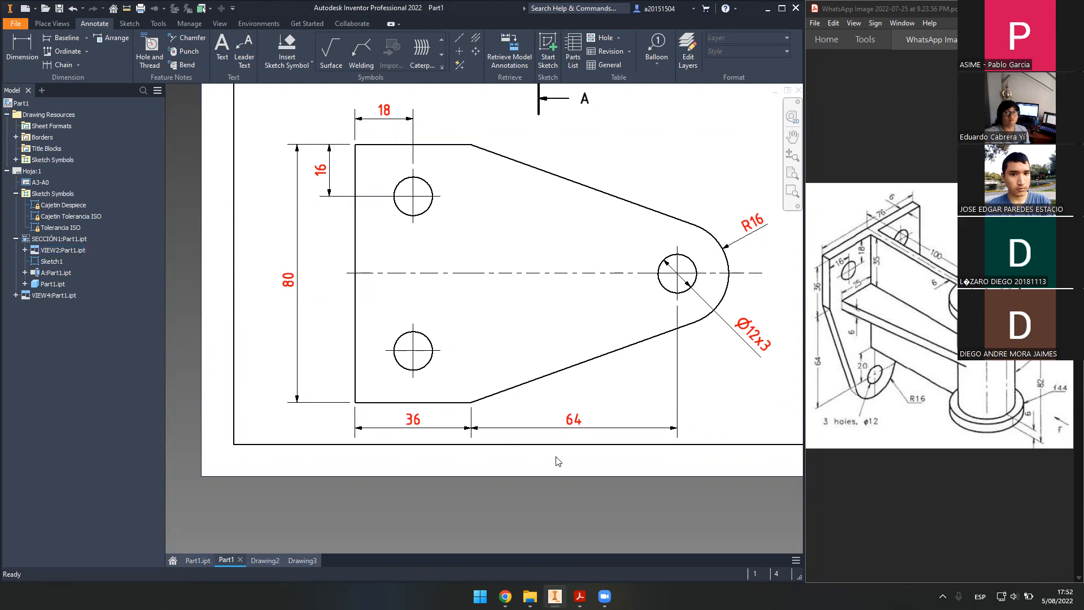
key(Home)
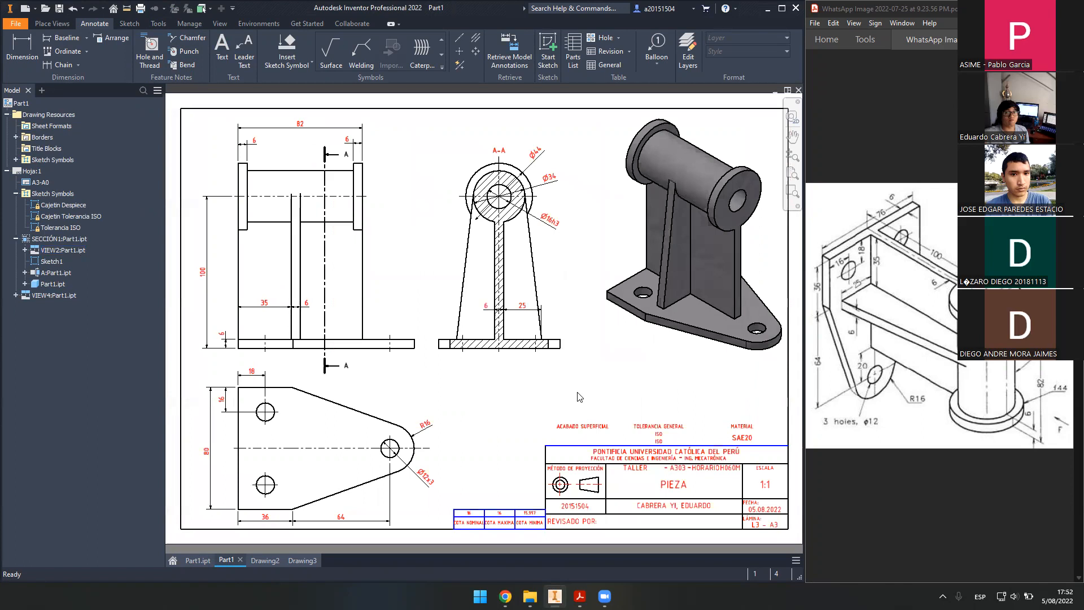
click(199, 560)
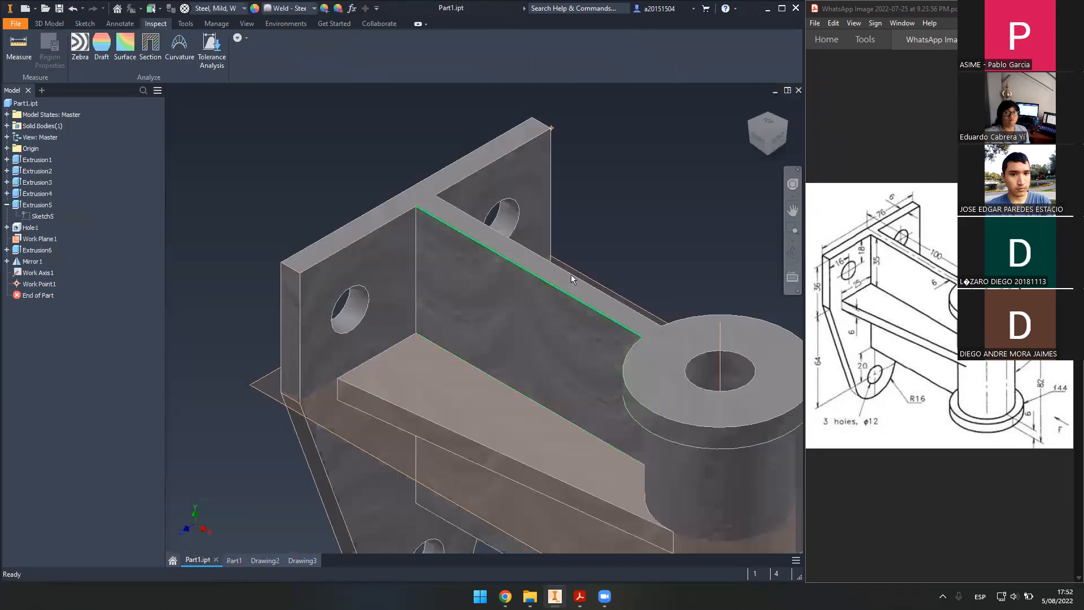
- Zoom to the whole part and set d0's equation back to 76 in Parameters
key(Home)
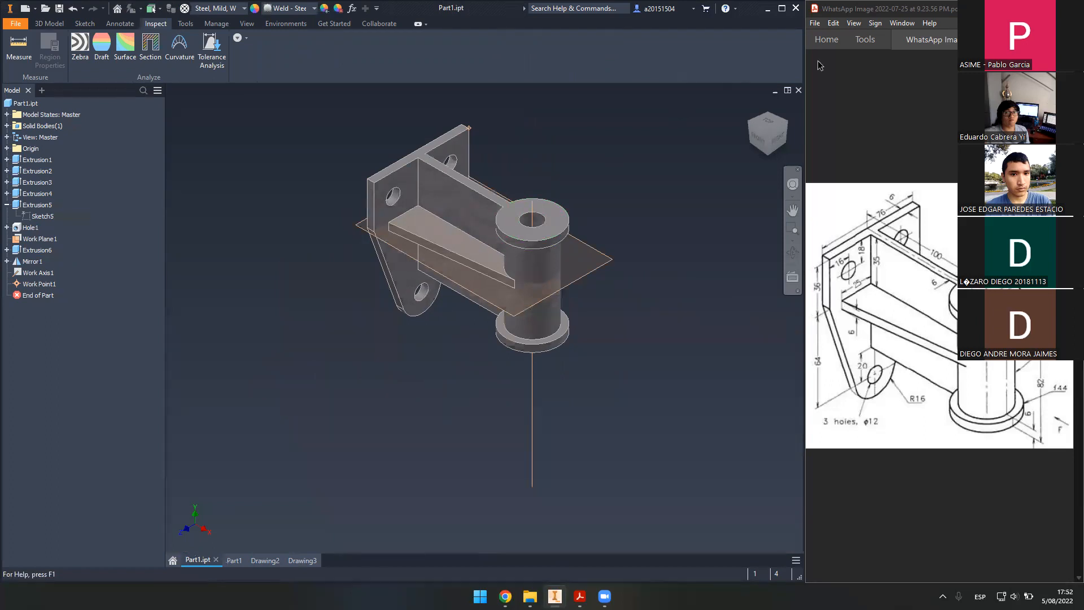
click(352, 8)
click(444, 175)
text(76)
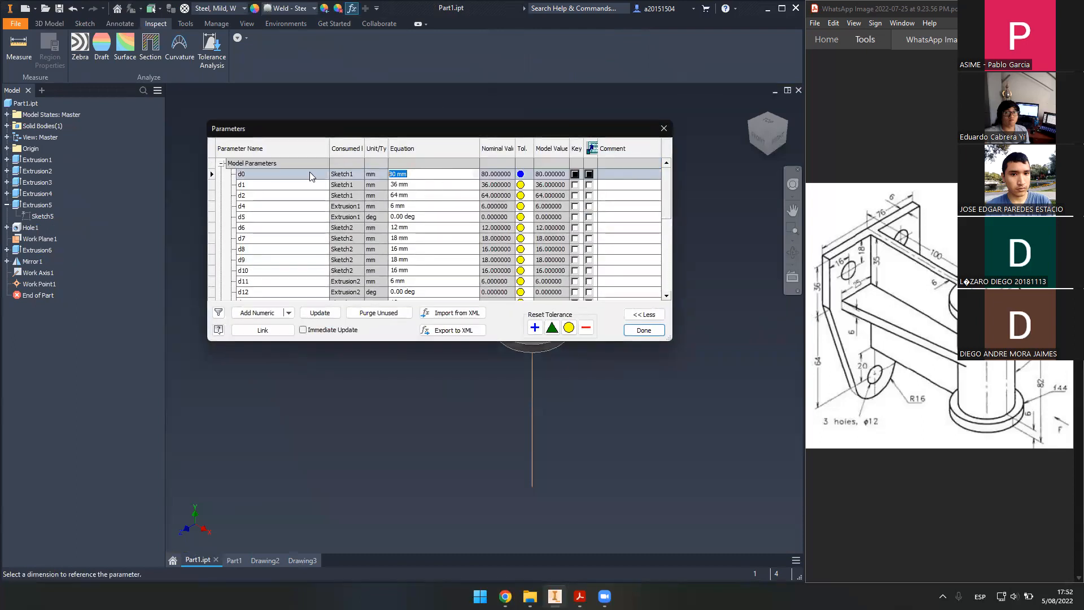
click(654, 331)
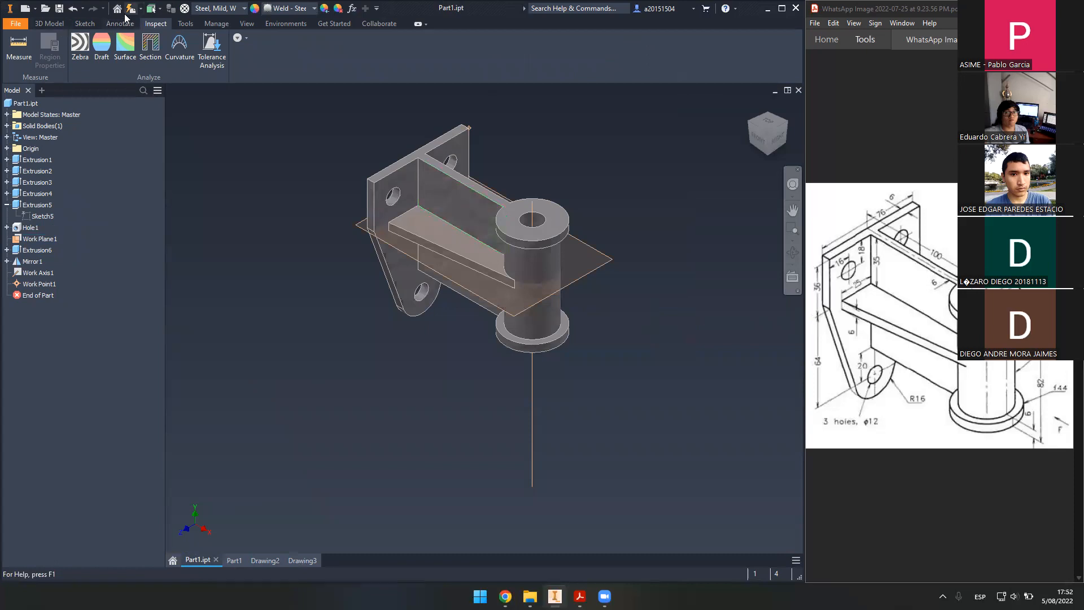